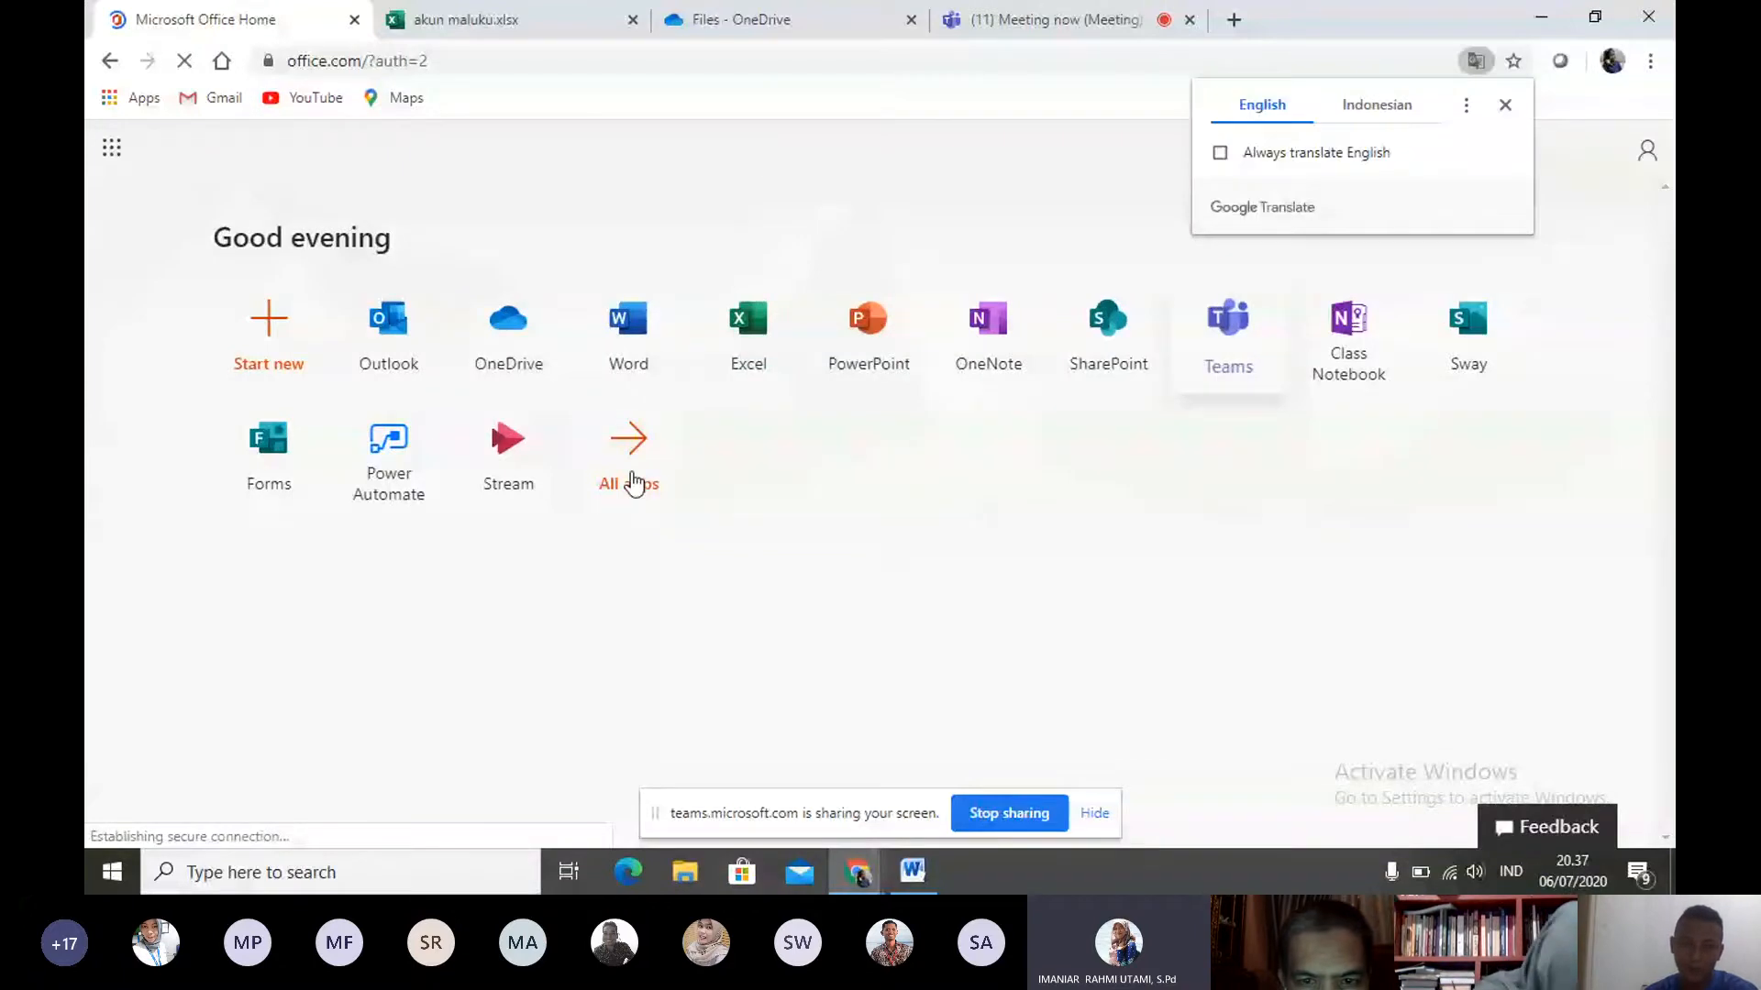
- Open Forms from the Office home page and create a new blank form
{"action": "left_click", "coordinate": [274, 461]}
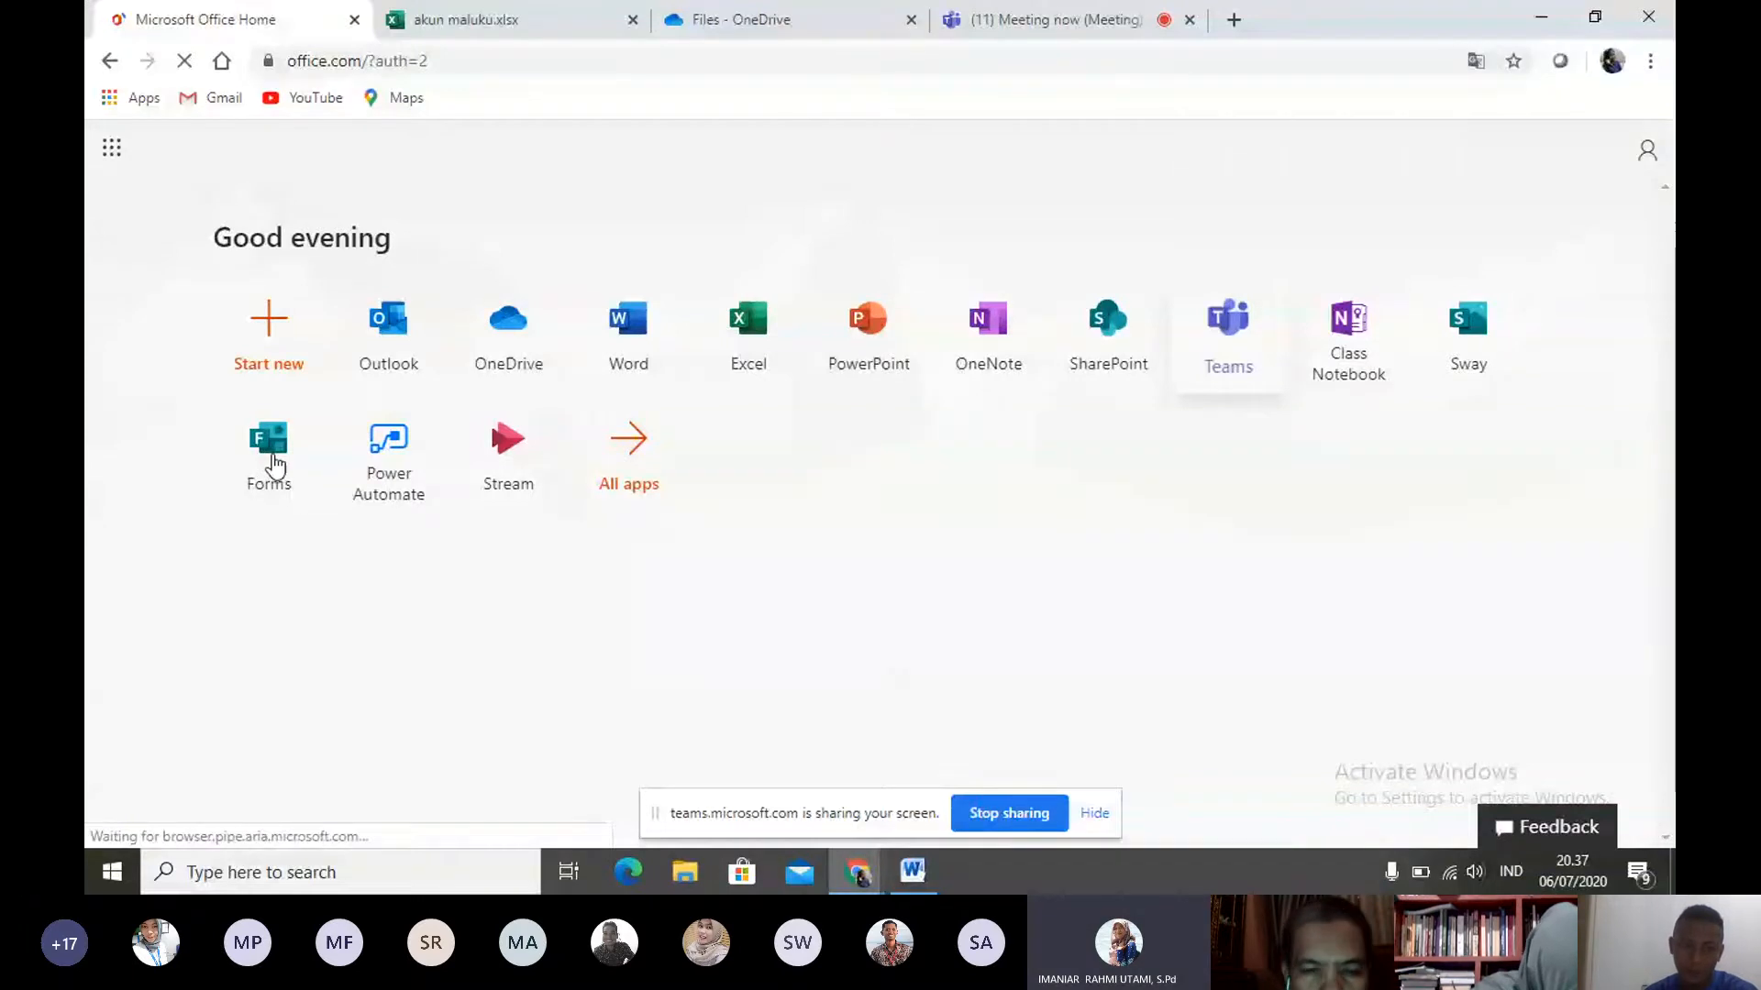
{"action": "left_click", "coordinate": [274, 462]}
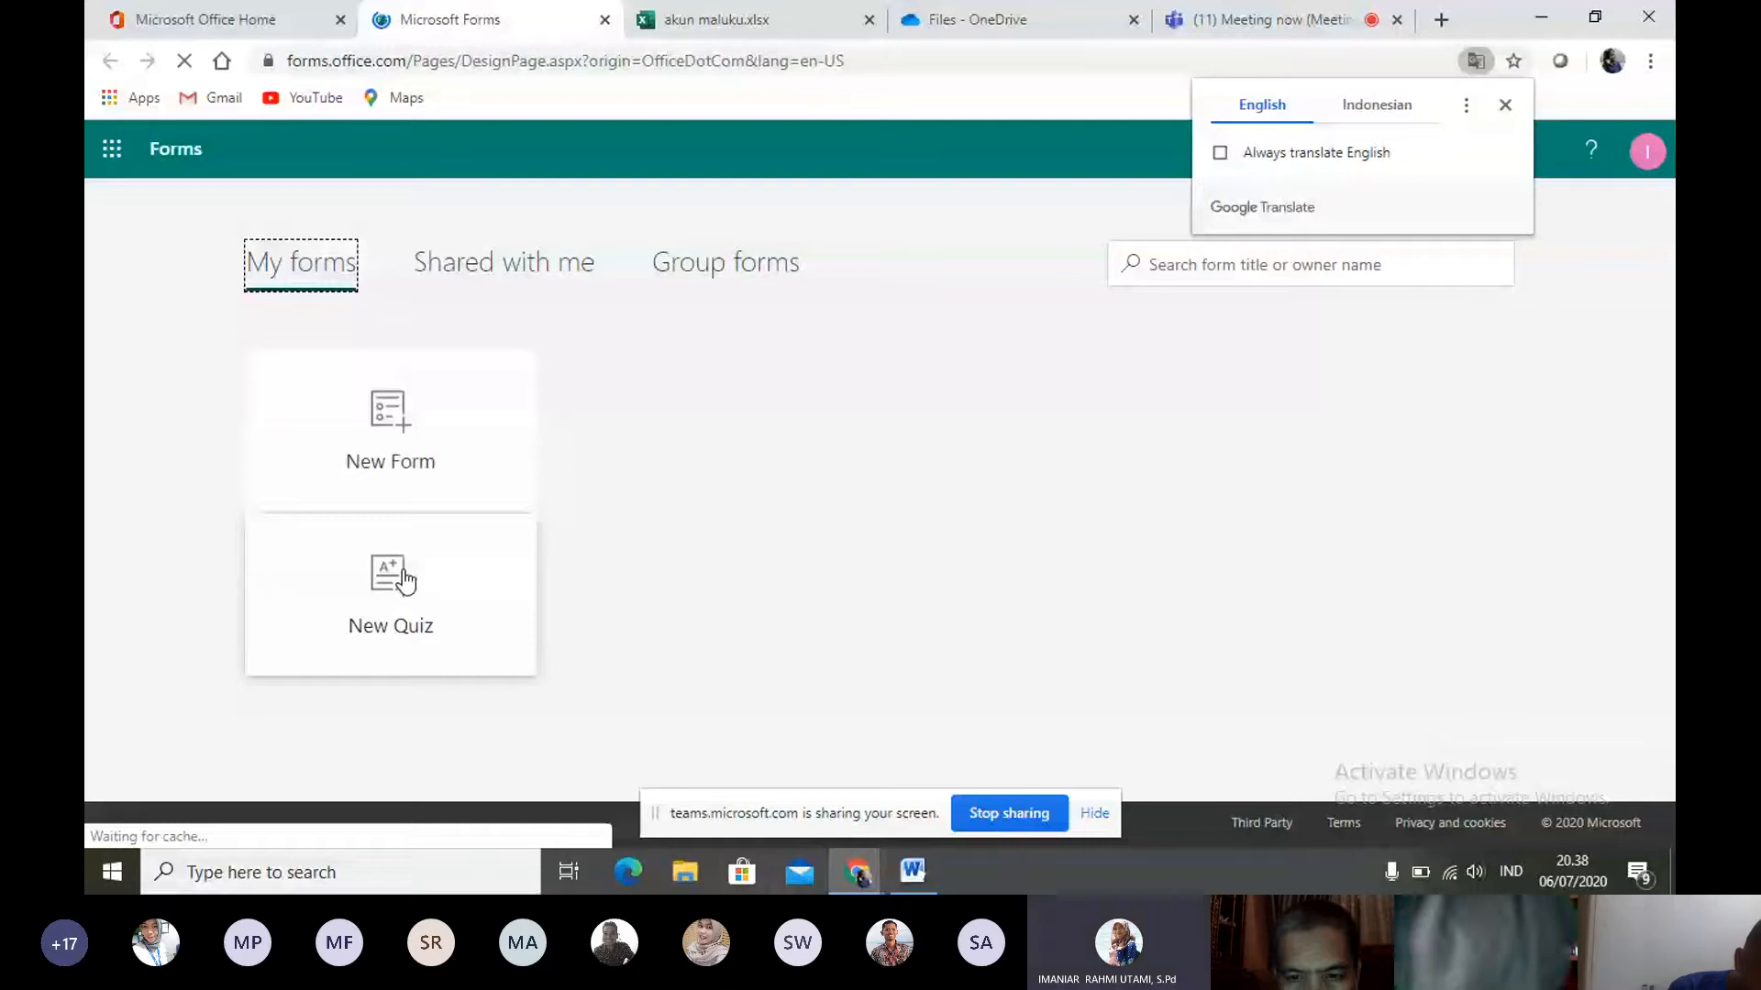
{"action": "left_click", "coordinate": [402, 474]}
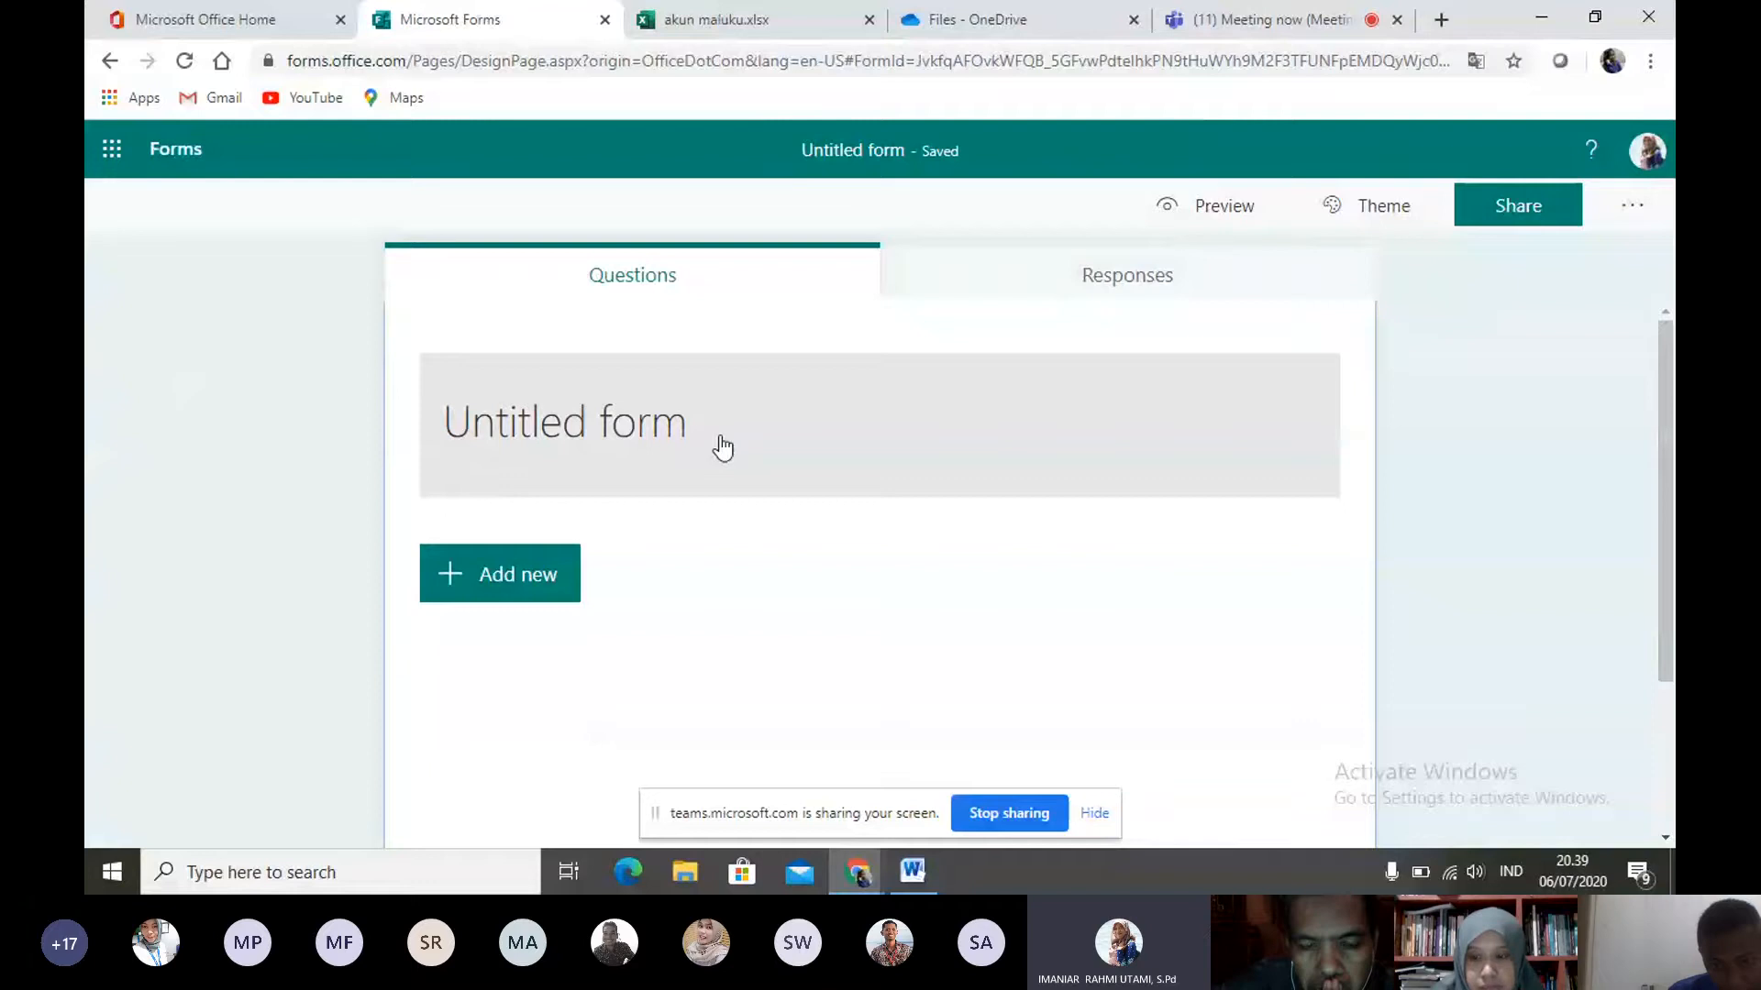
- Set the form title to "ULANGAN HARIAN SEMESTER 1"
{"action": "left_click", "coordinate": [587, 422]}
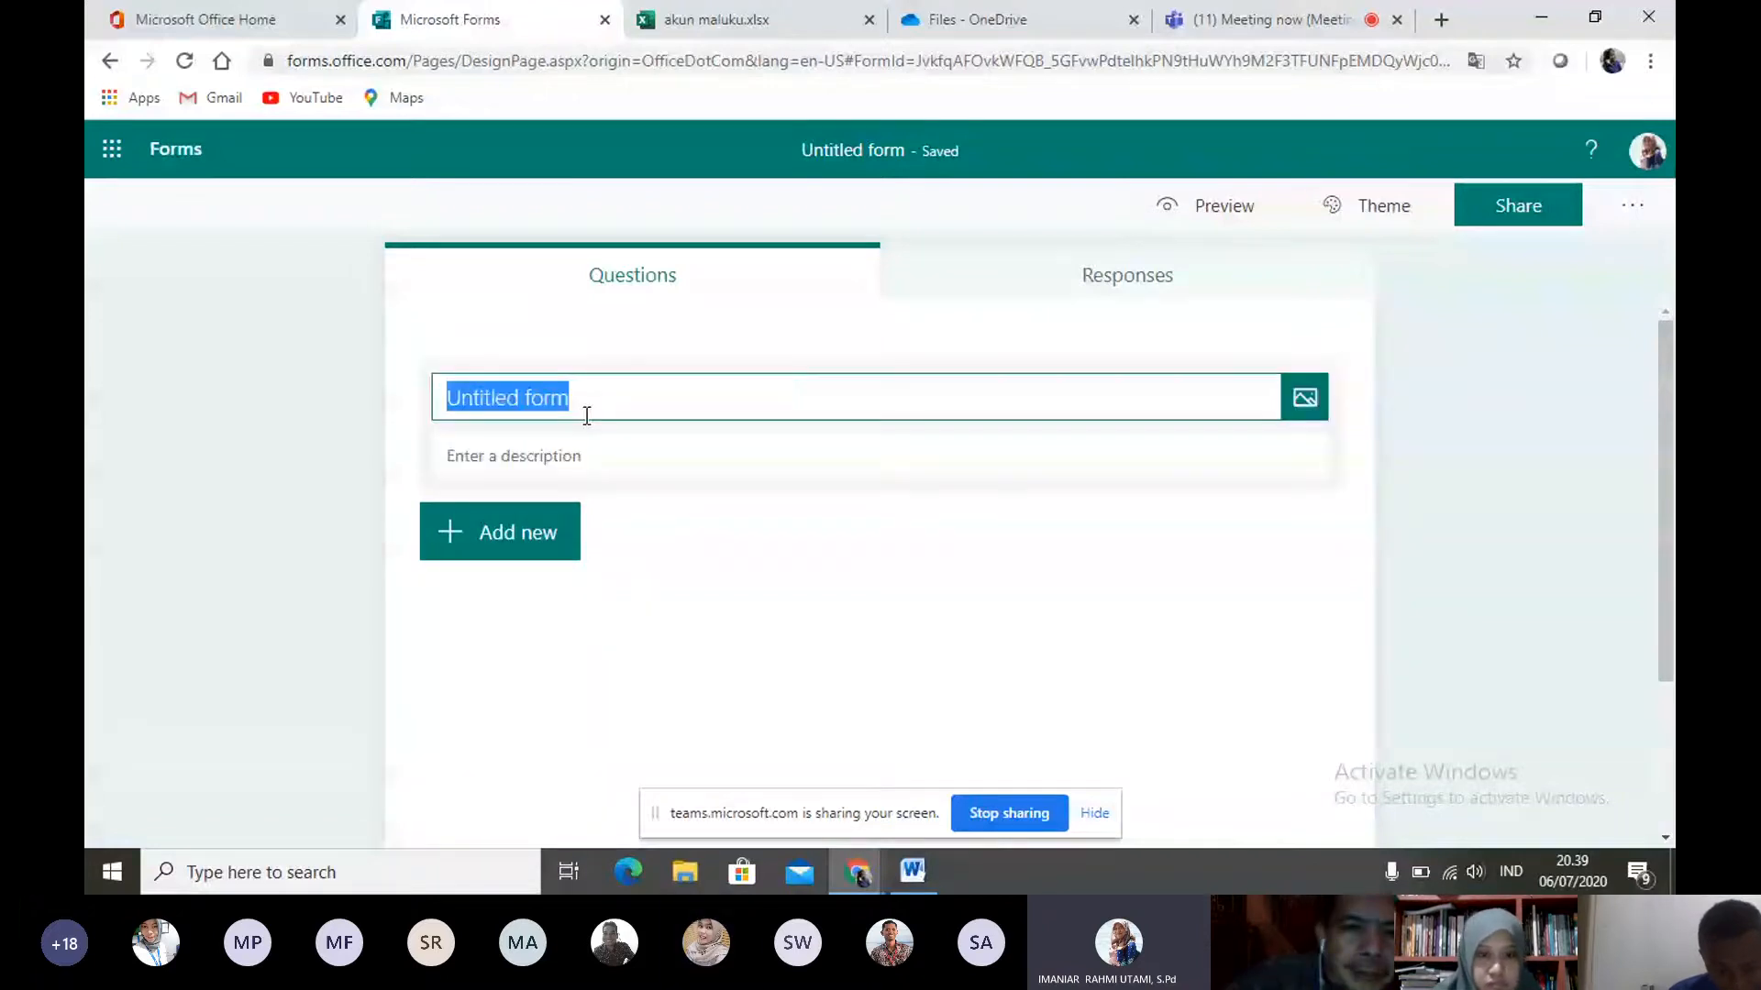
{"action": "type", "text": "UL"}
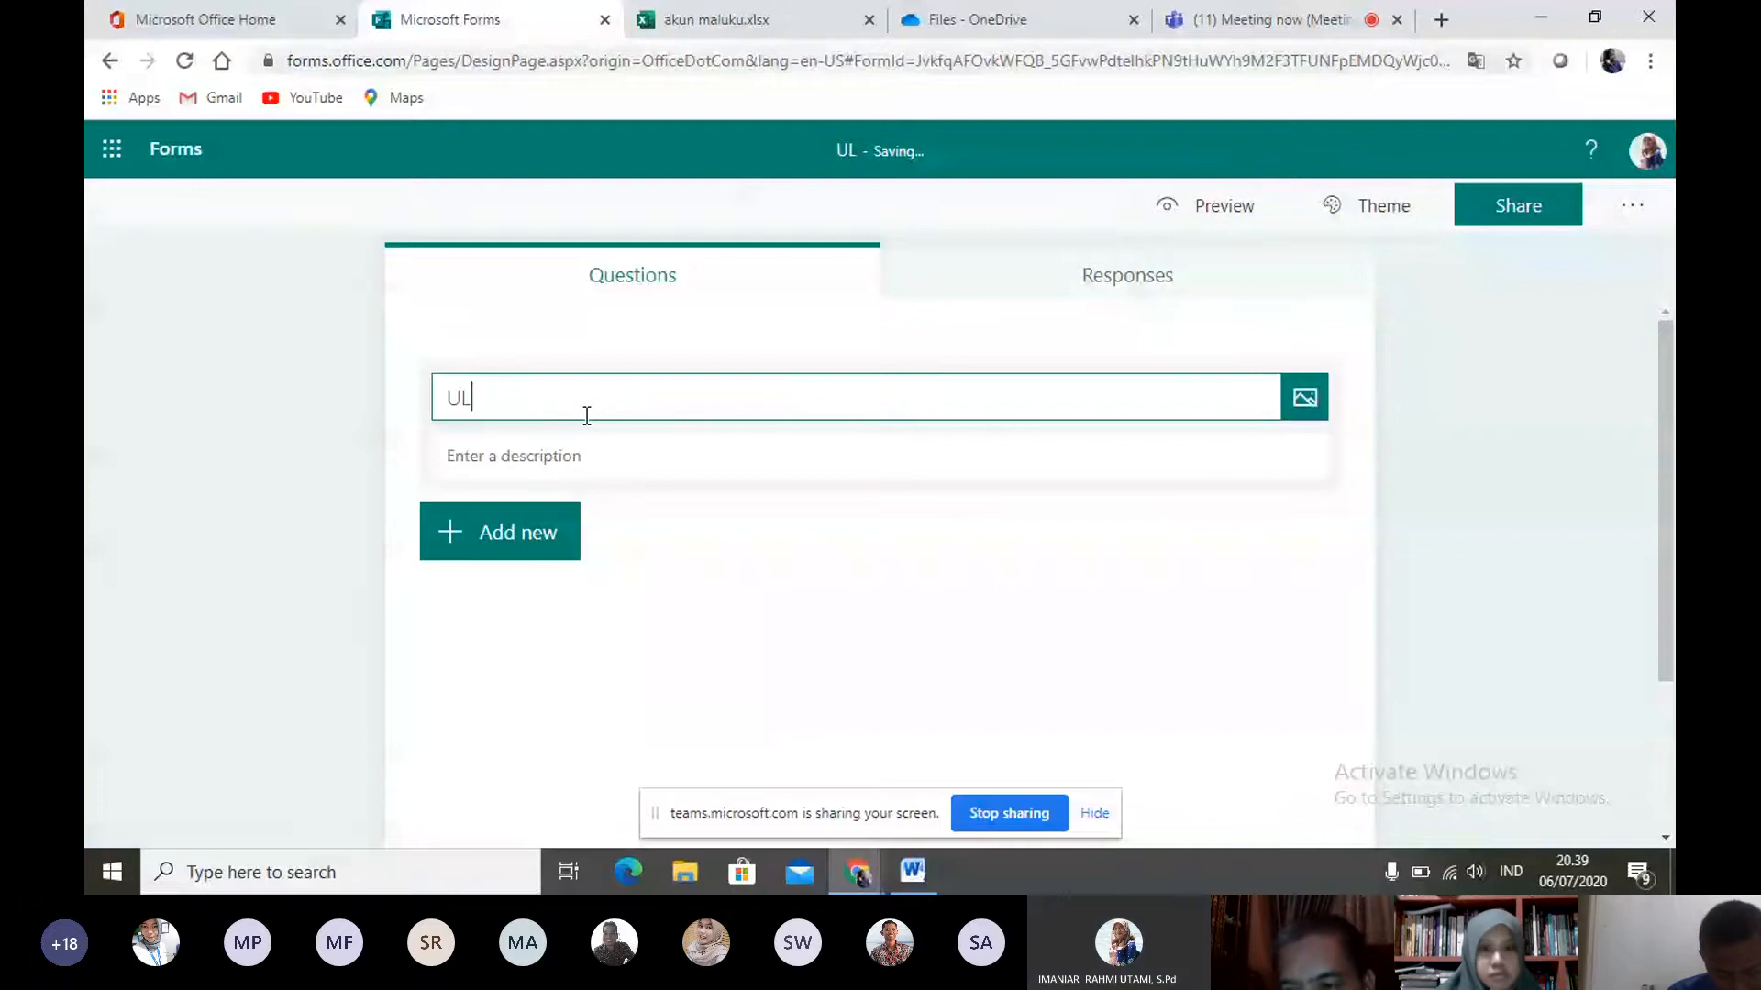
{"action": "type", "text": "ANGAN HARIAN S"}
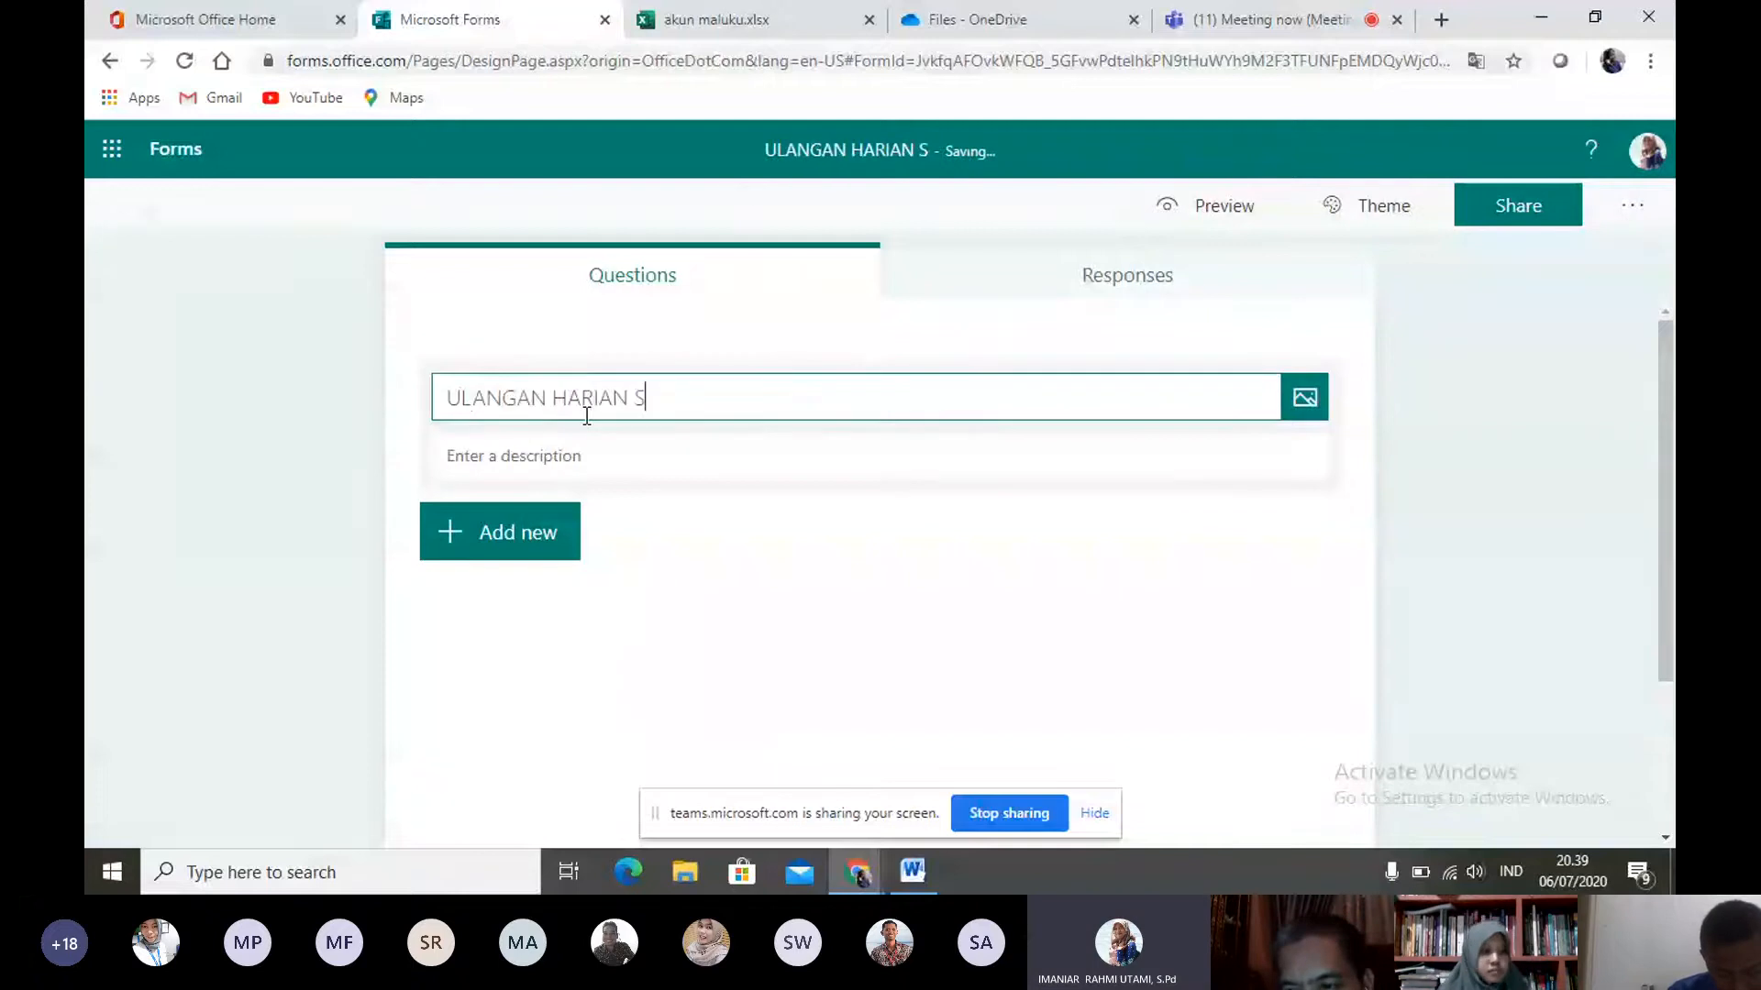
{"action": "type", "text": "E"}
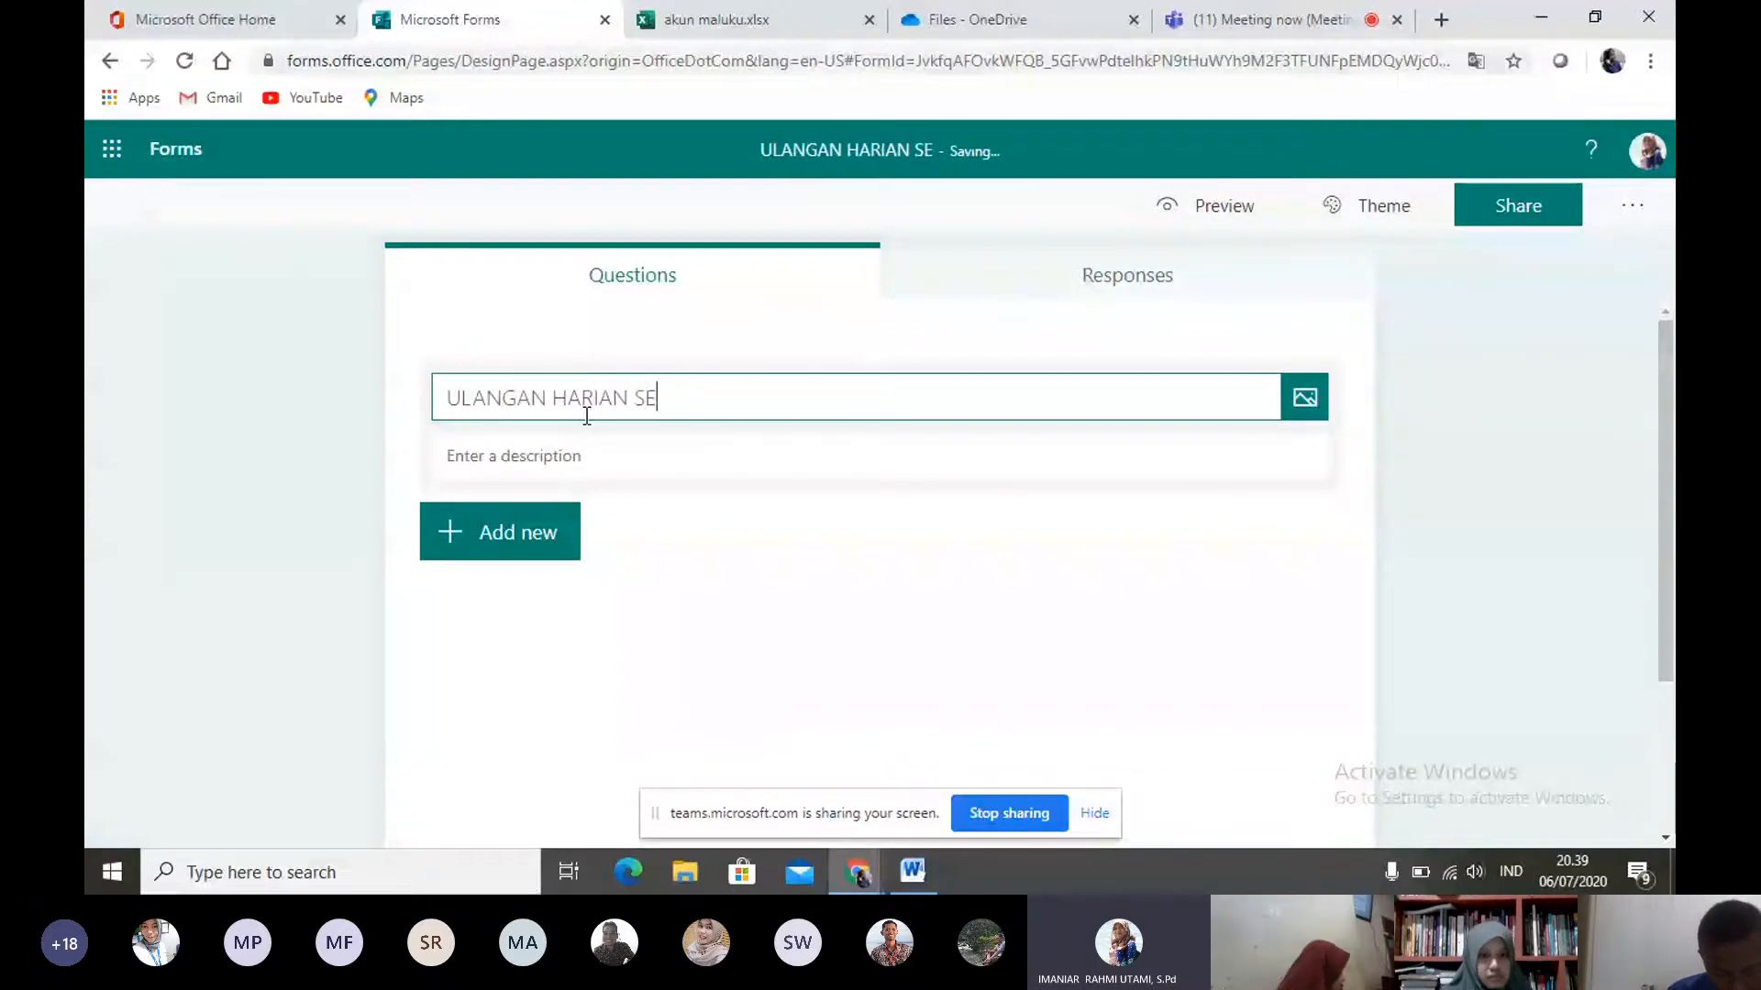
{"action": "type", "text": "ME"}
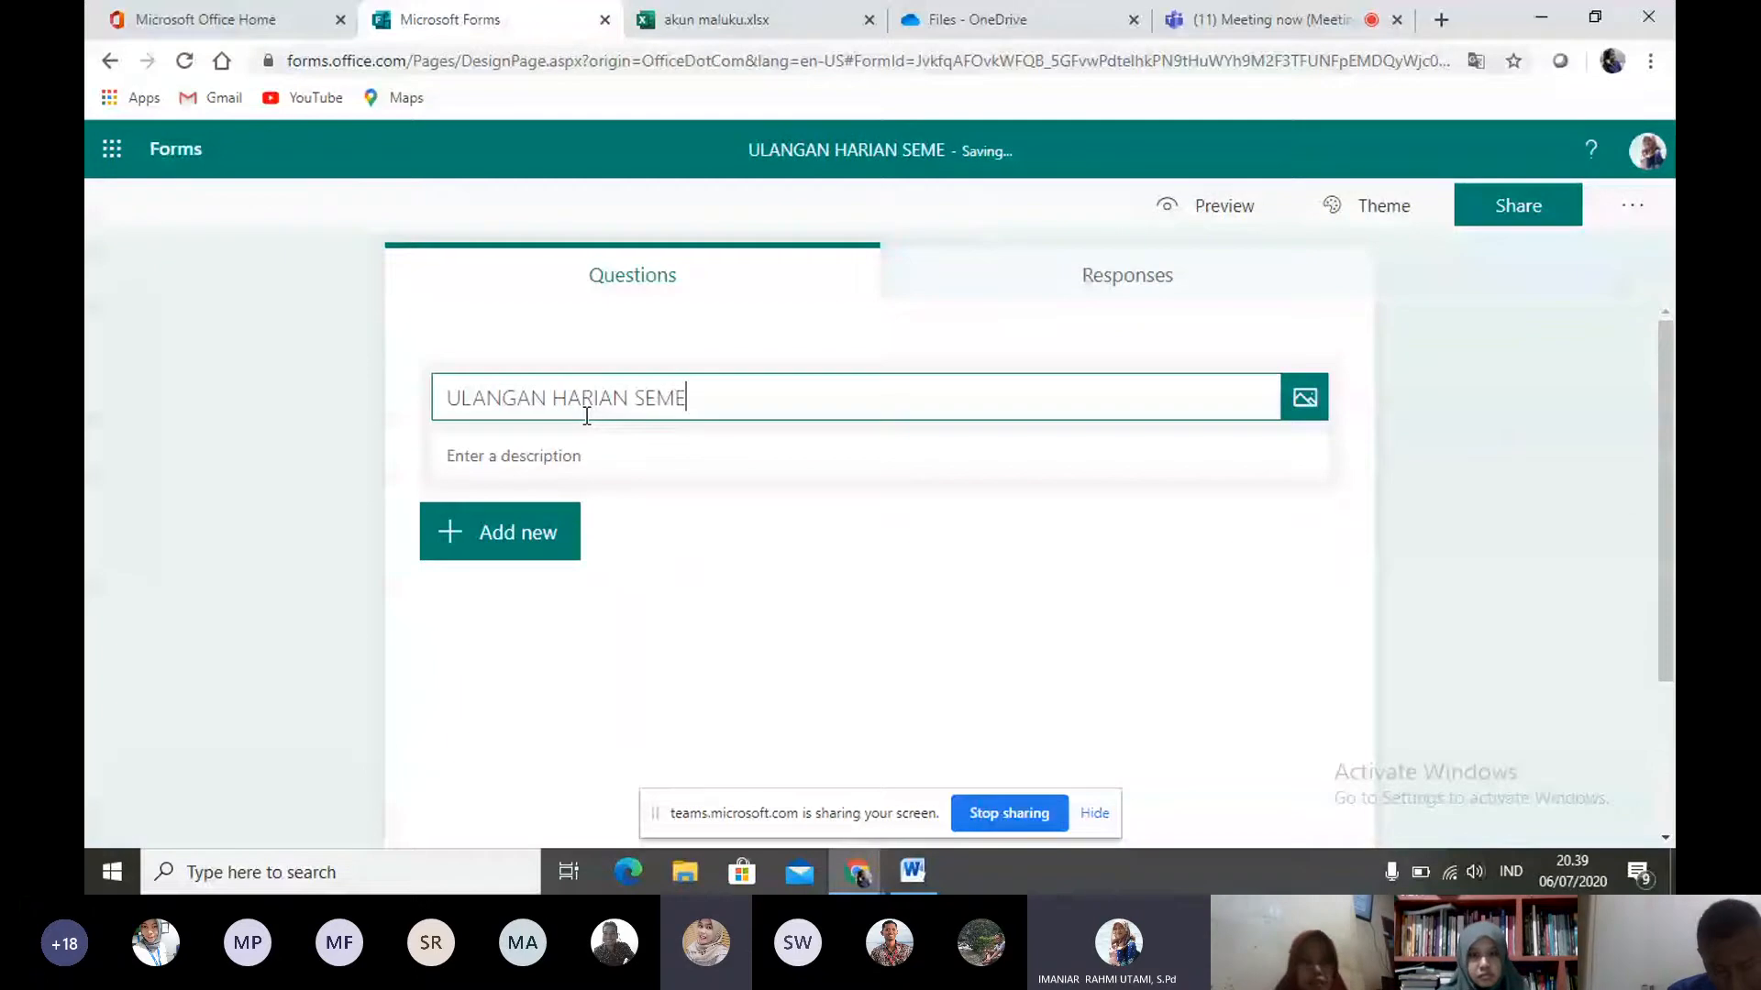
{"action": "type", "text": "STER"}
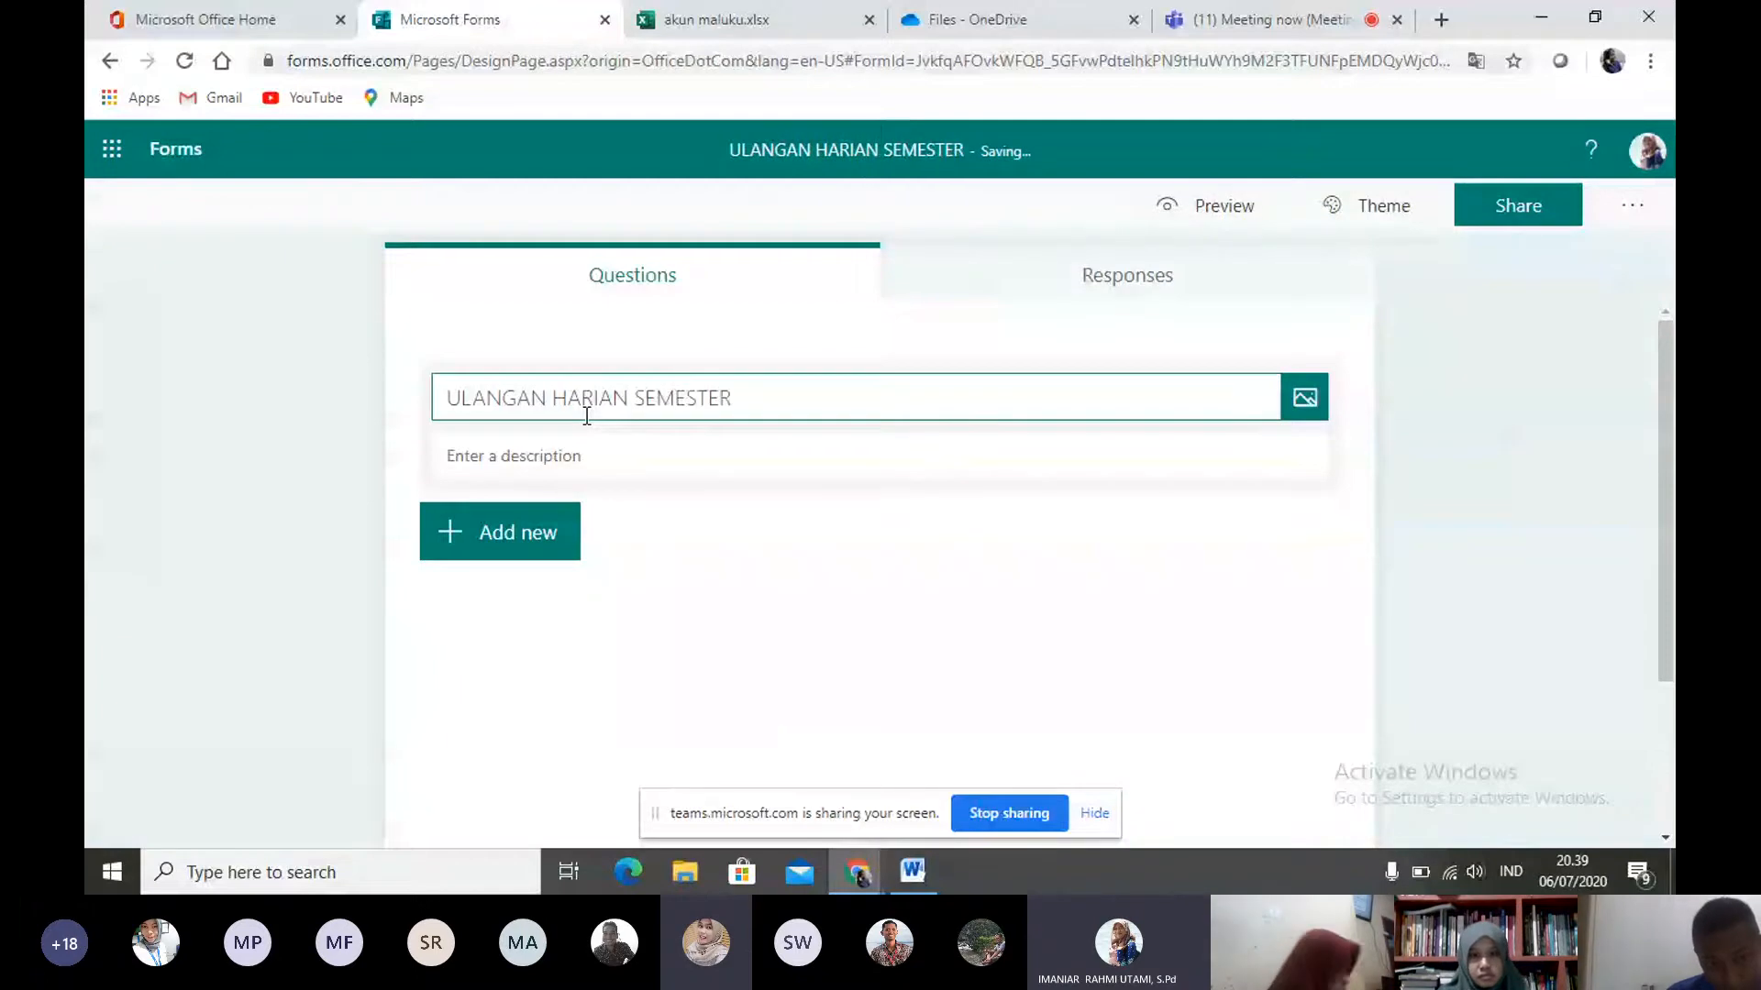
{"action": "type", "text": " 1"}
- Enter "Mata Pelajaran IPA" as the form description
{"action": "left_click", "coordinate": [588, 457]}
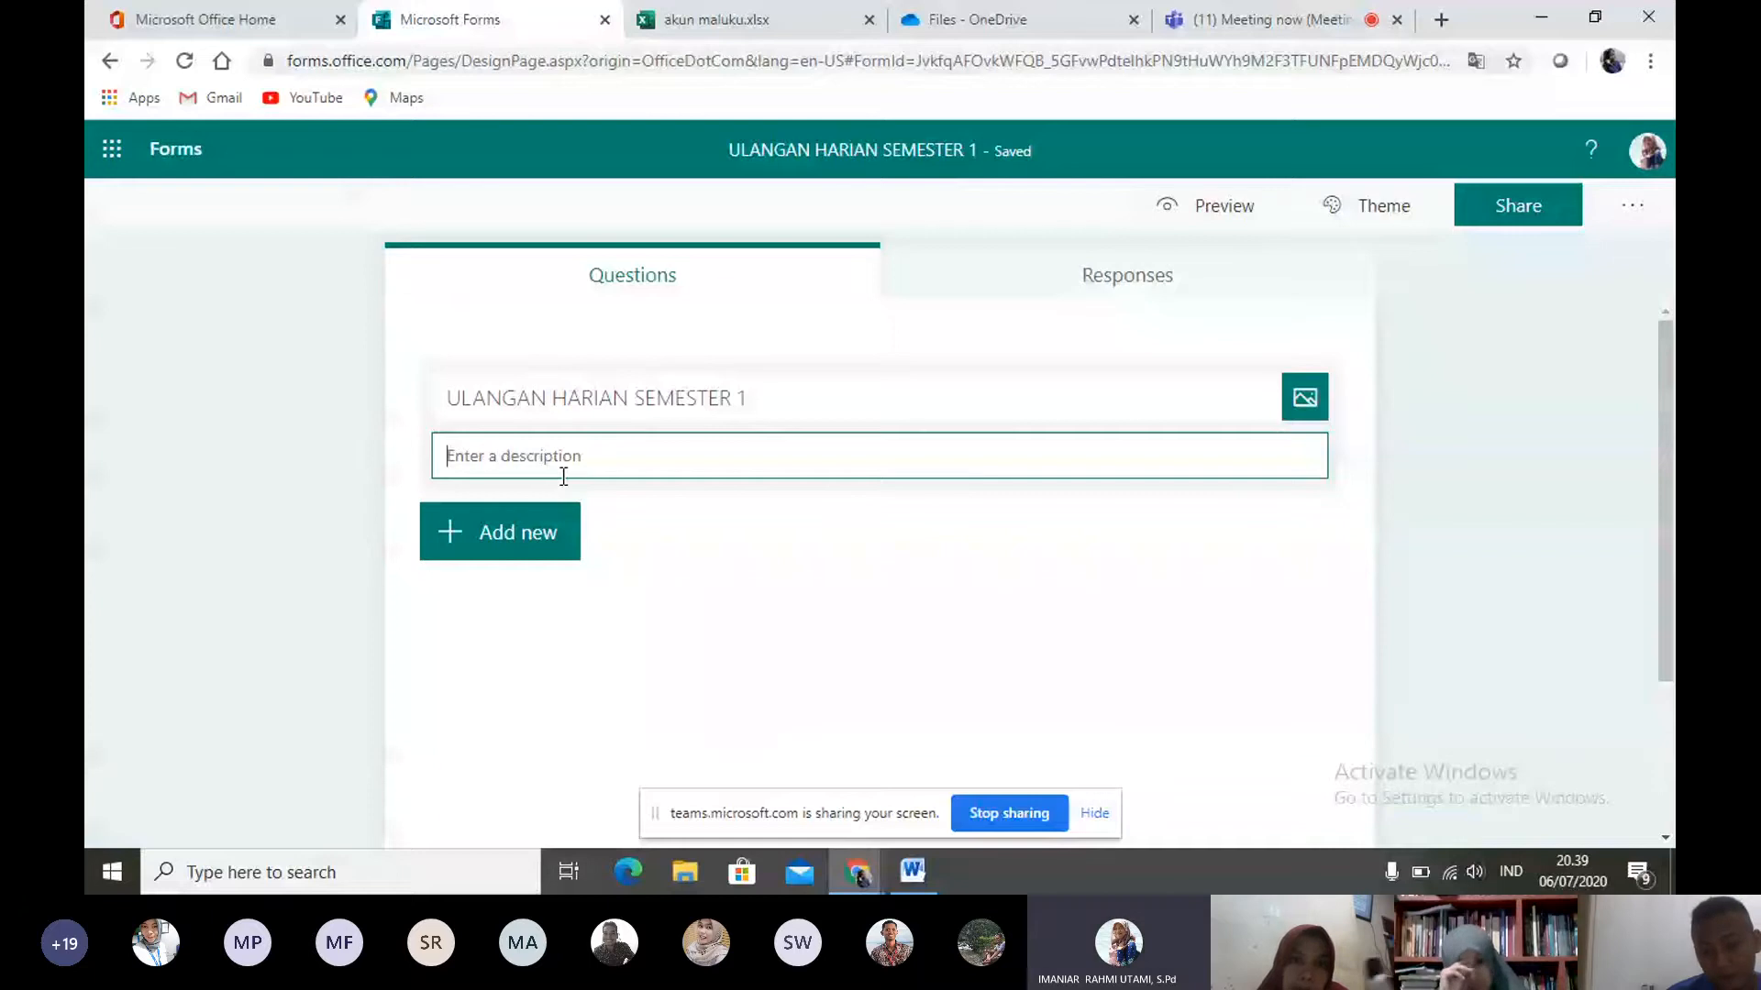
{"action": "type", "text": "m"}
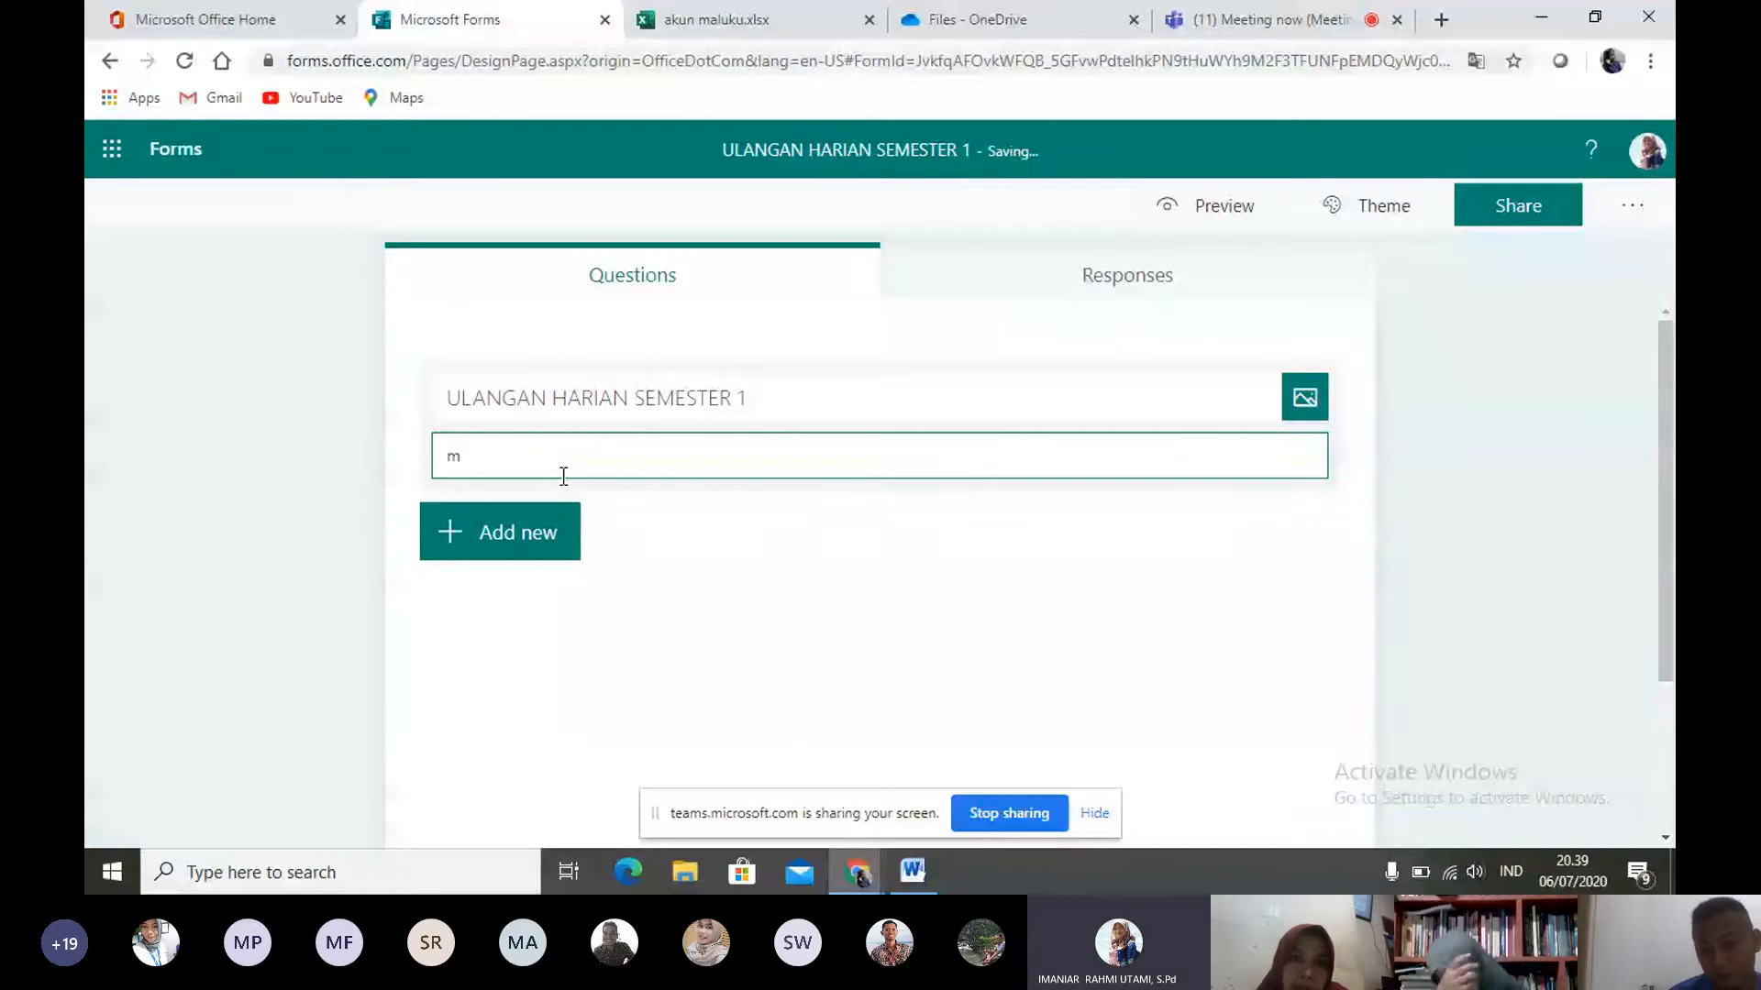
{"action": "type", "text": "ata "}
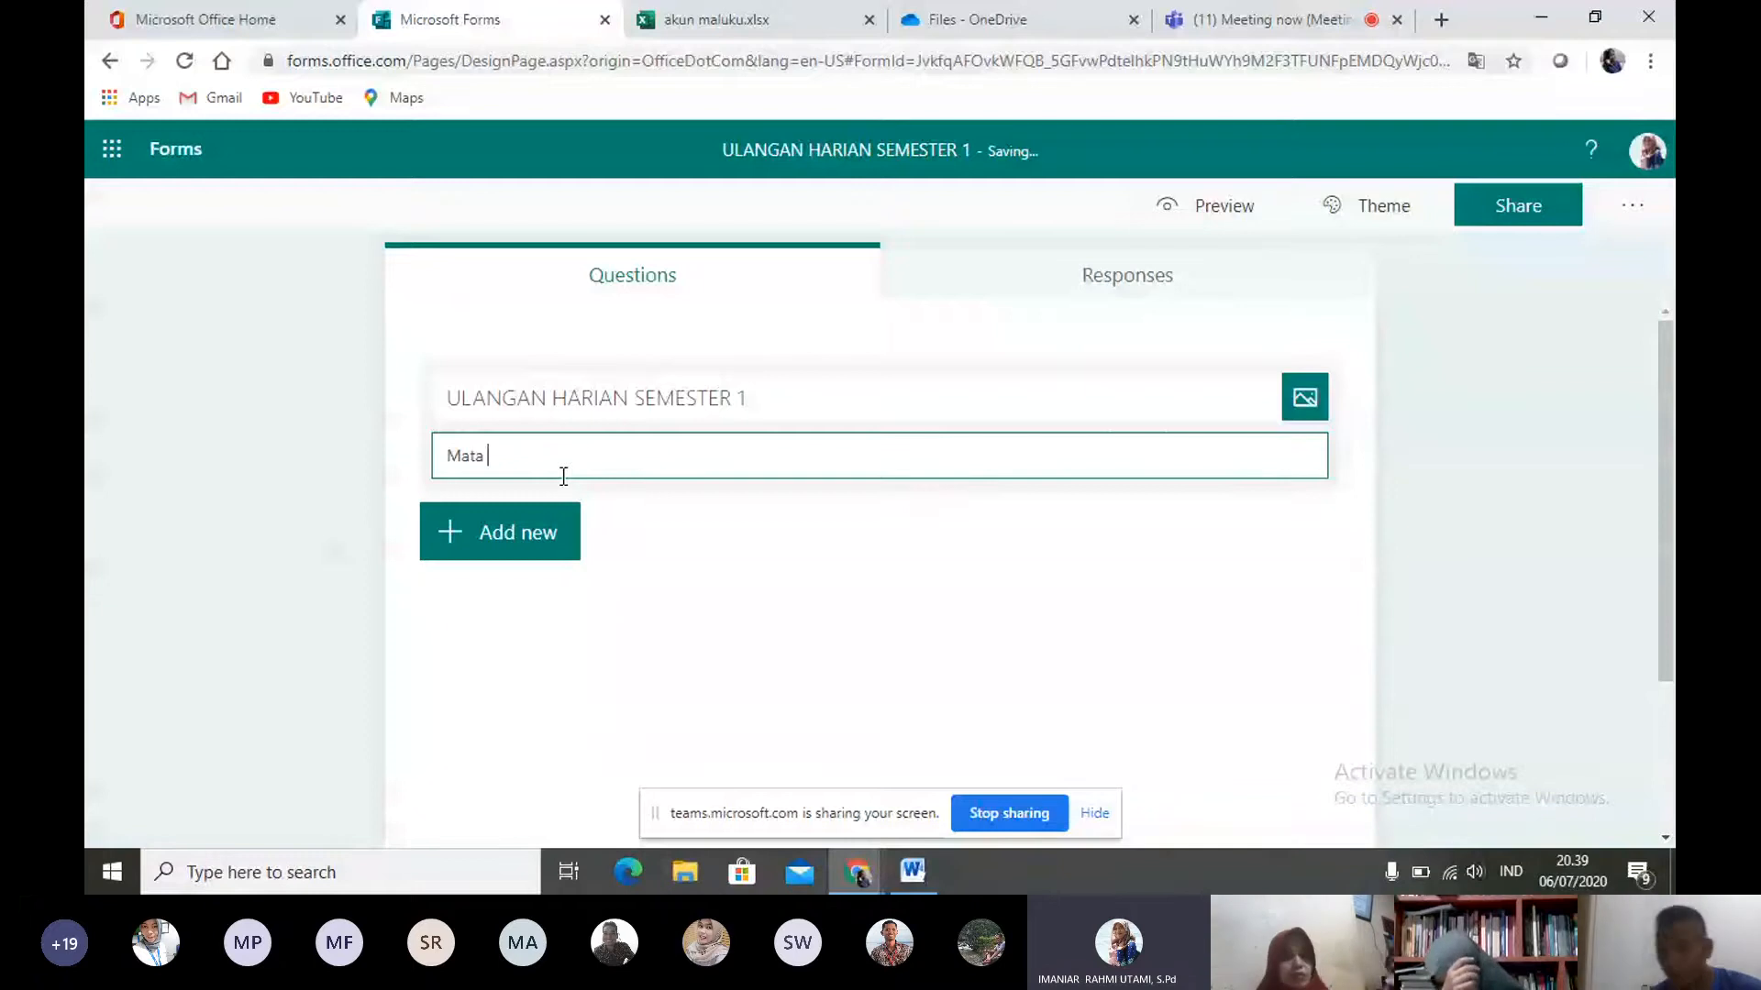
{"action": "type", "text": "Pelajaran IPA"}
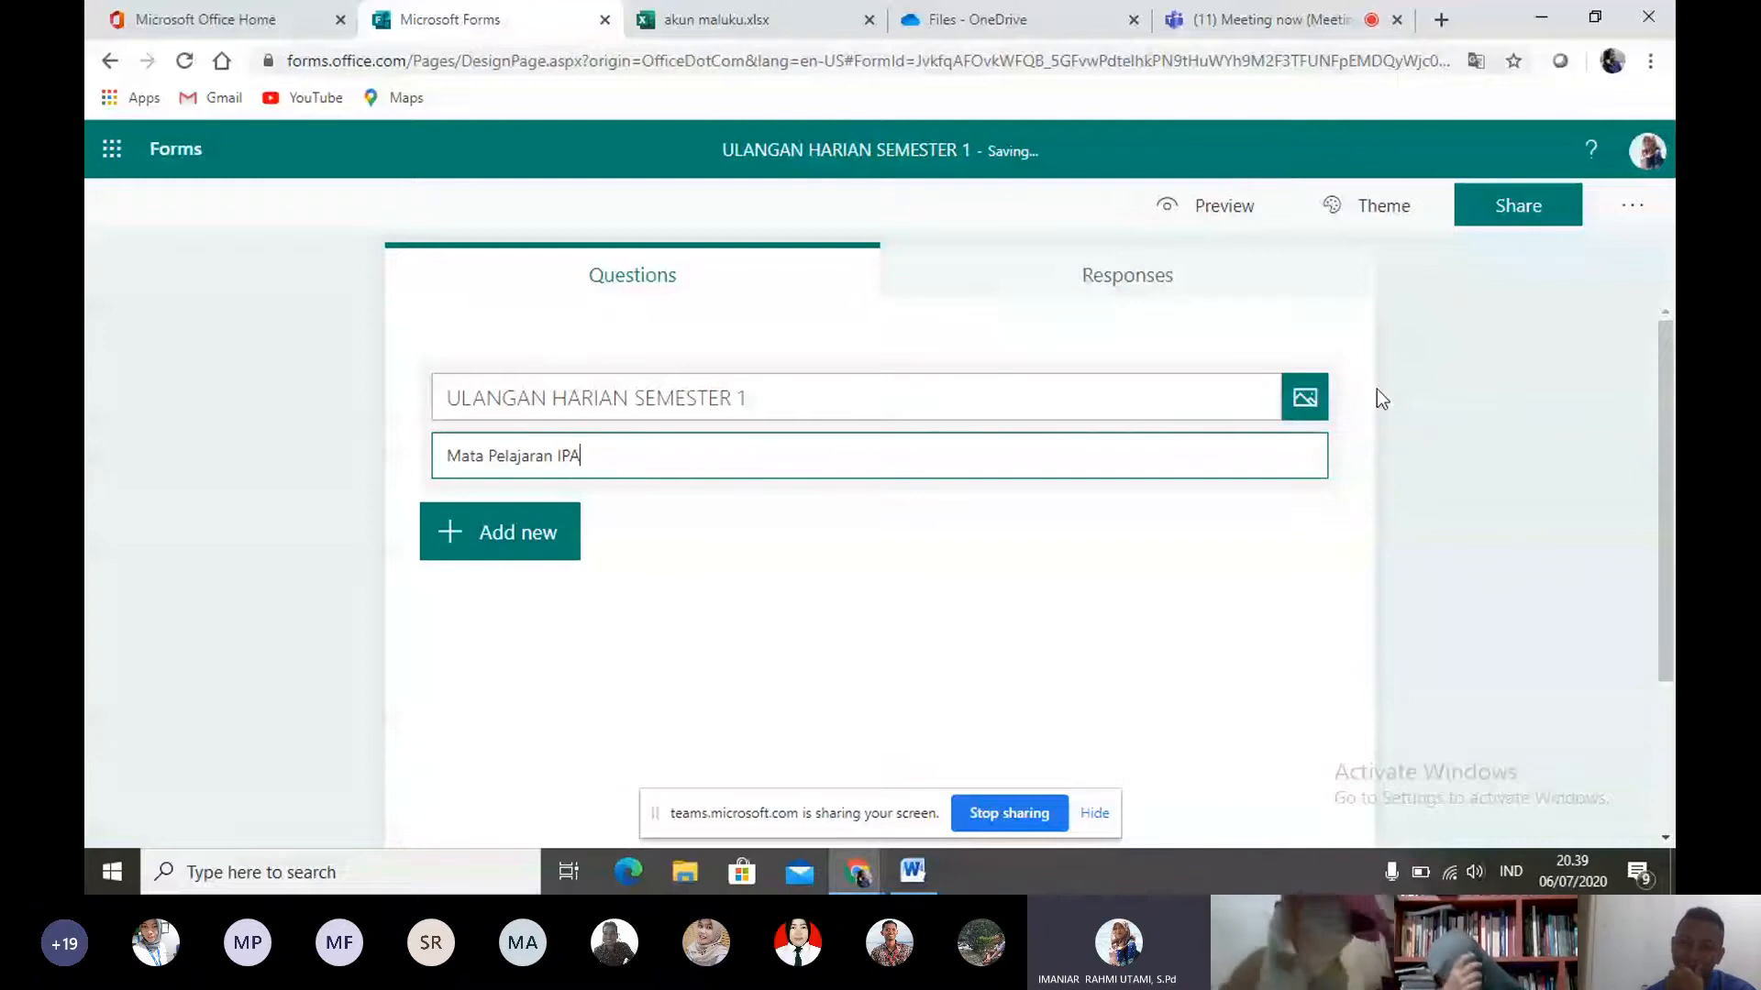
- Apply the green science laboratory theme with flasks on shelves to the form
{"action": "left_click", "coordinate": [1312, 395]}
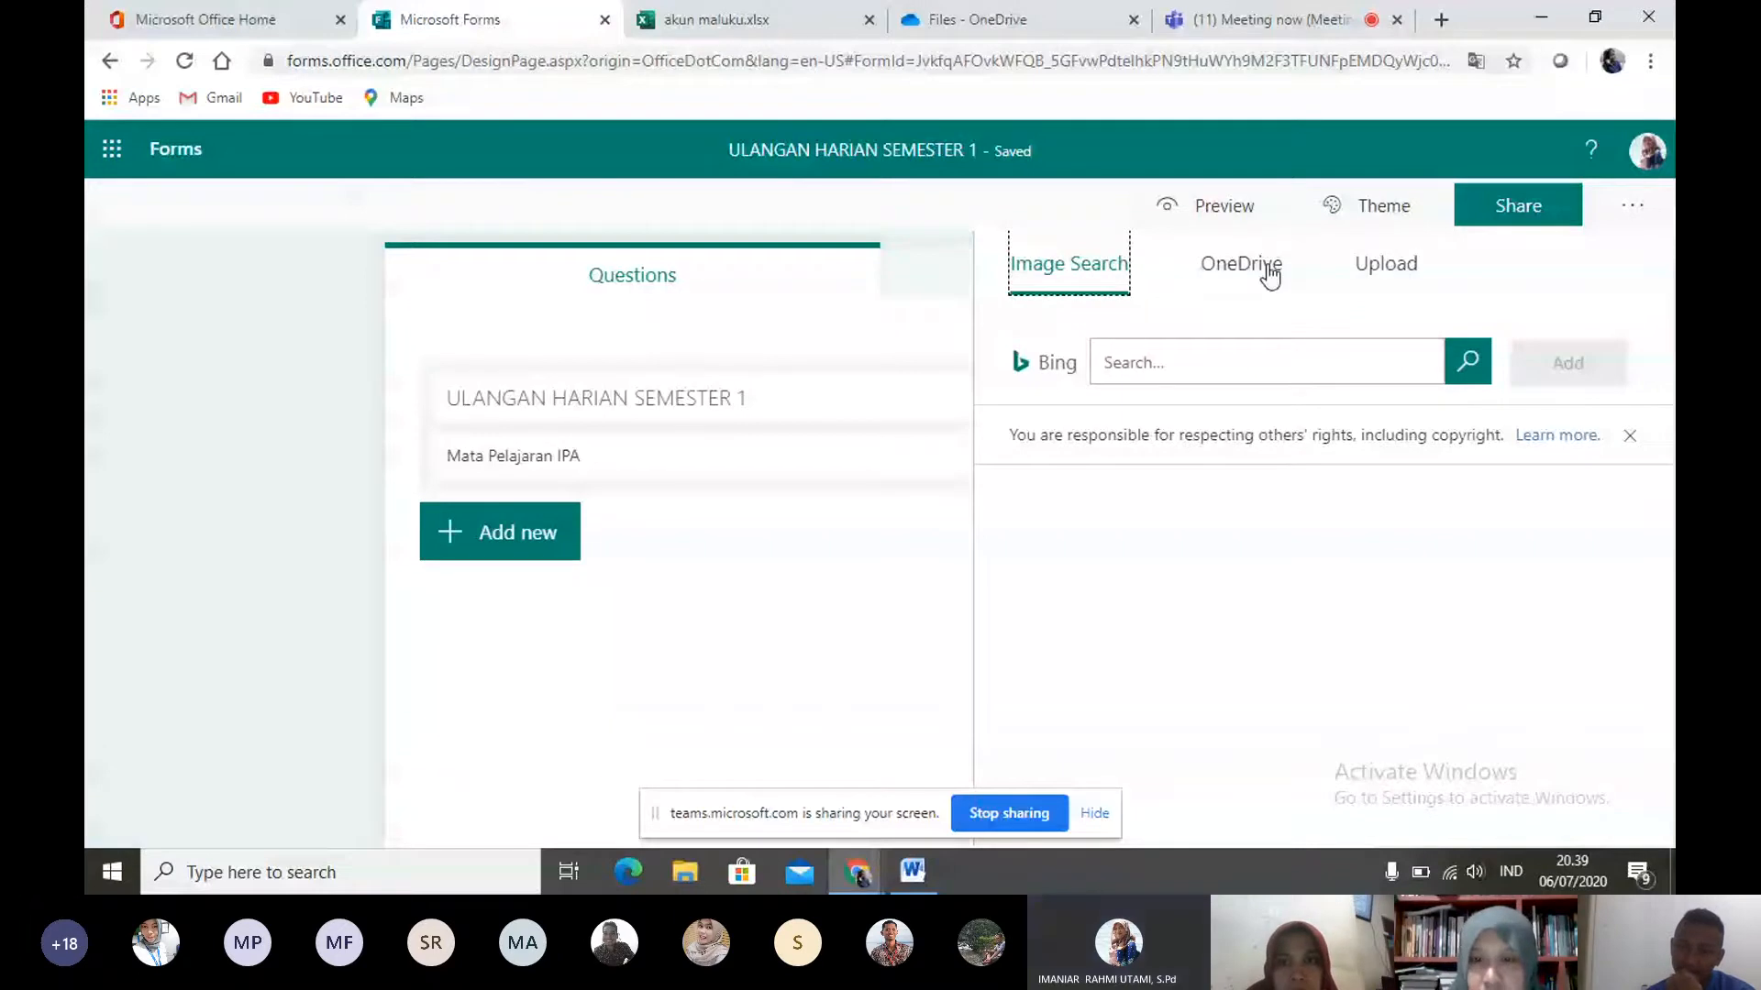
{"action": "key", "text": "Escape"}
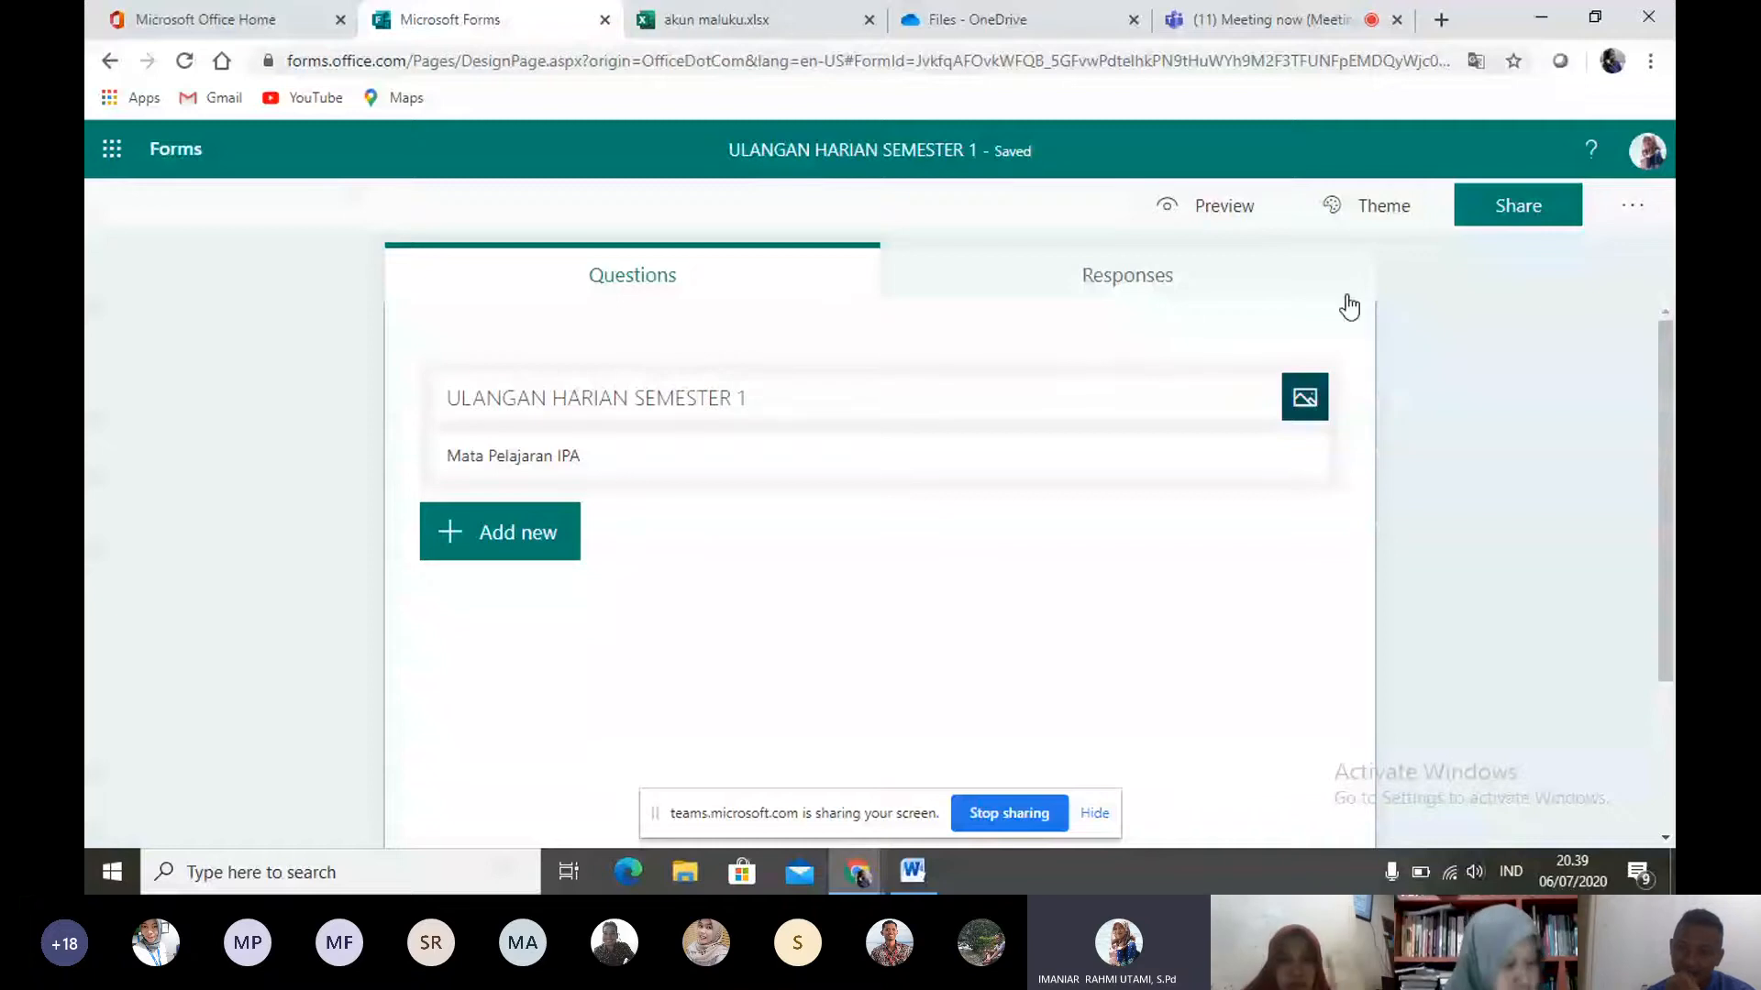
{"action": "left_click", "coordinate": [1360, 211]}
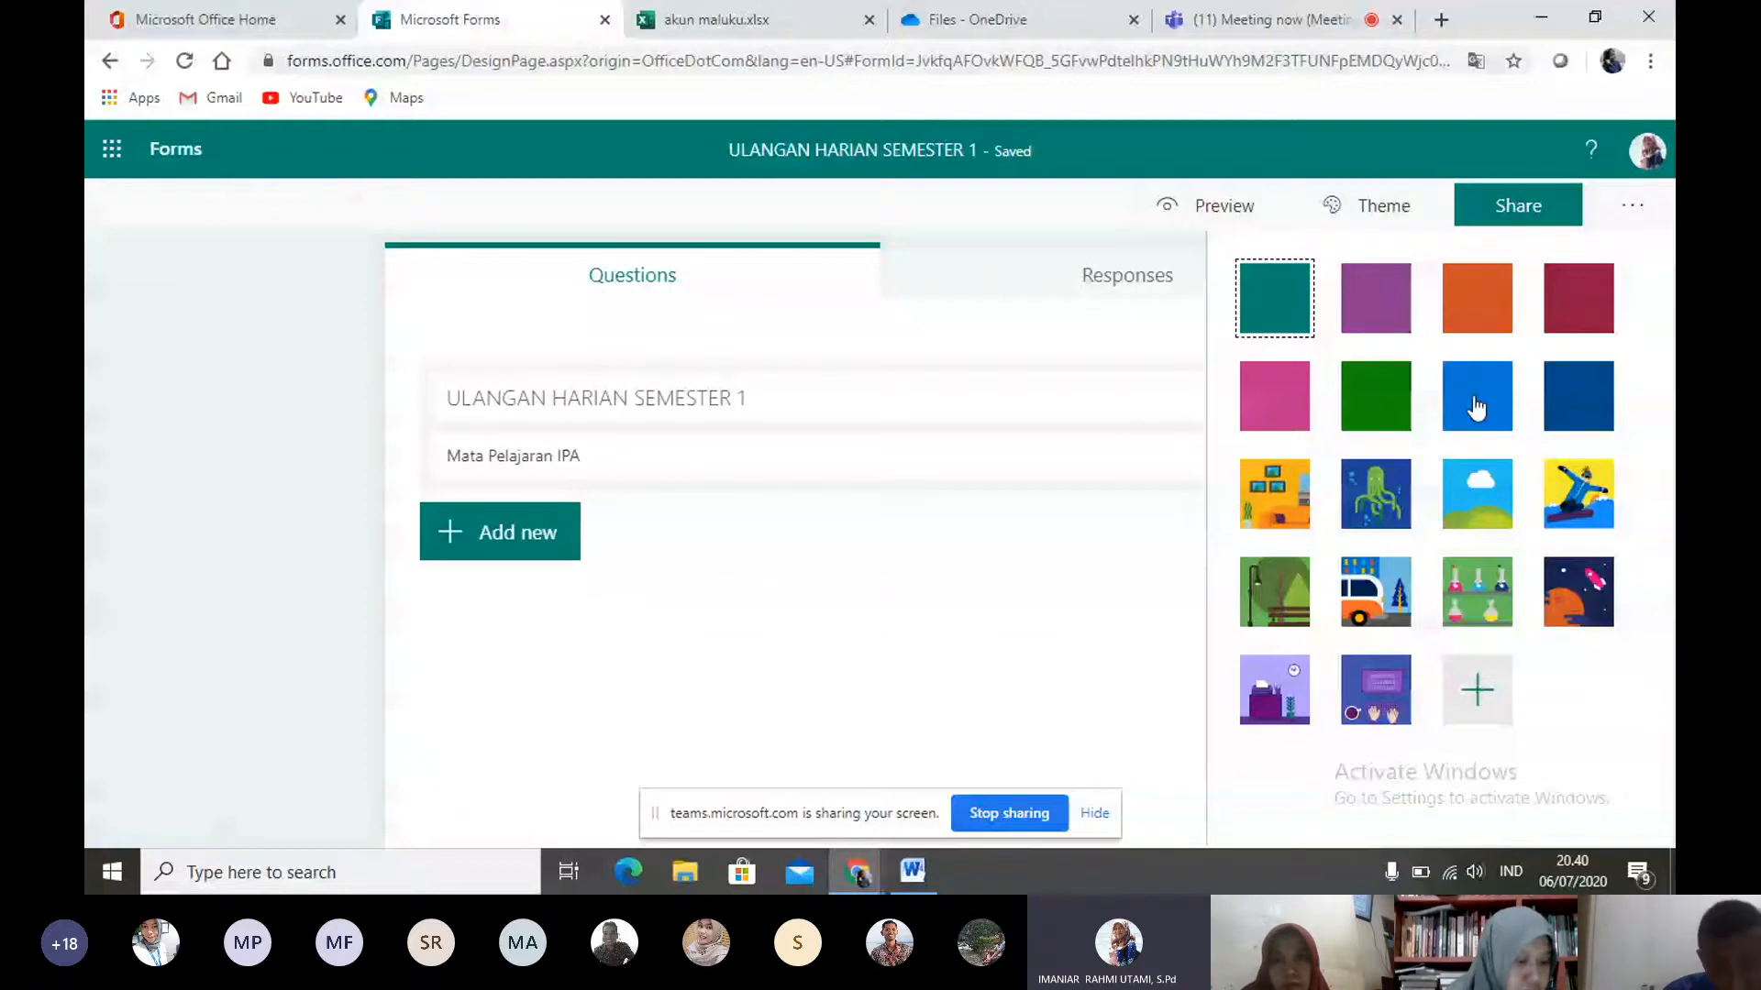
{"action": "left_click", "coordinate": [1451, 617]}
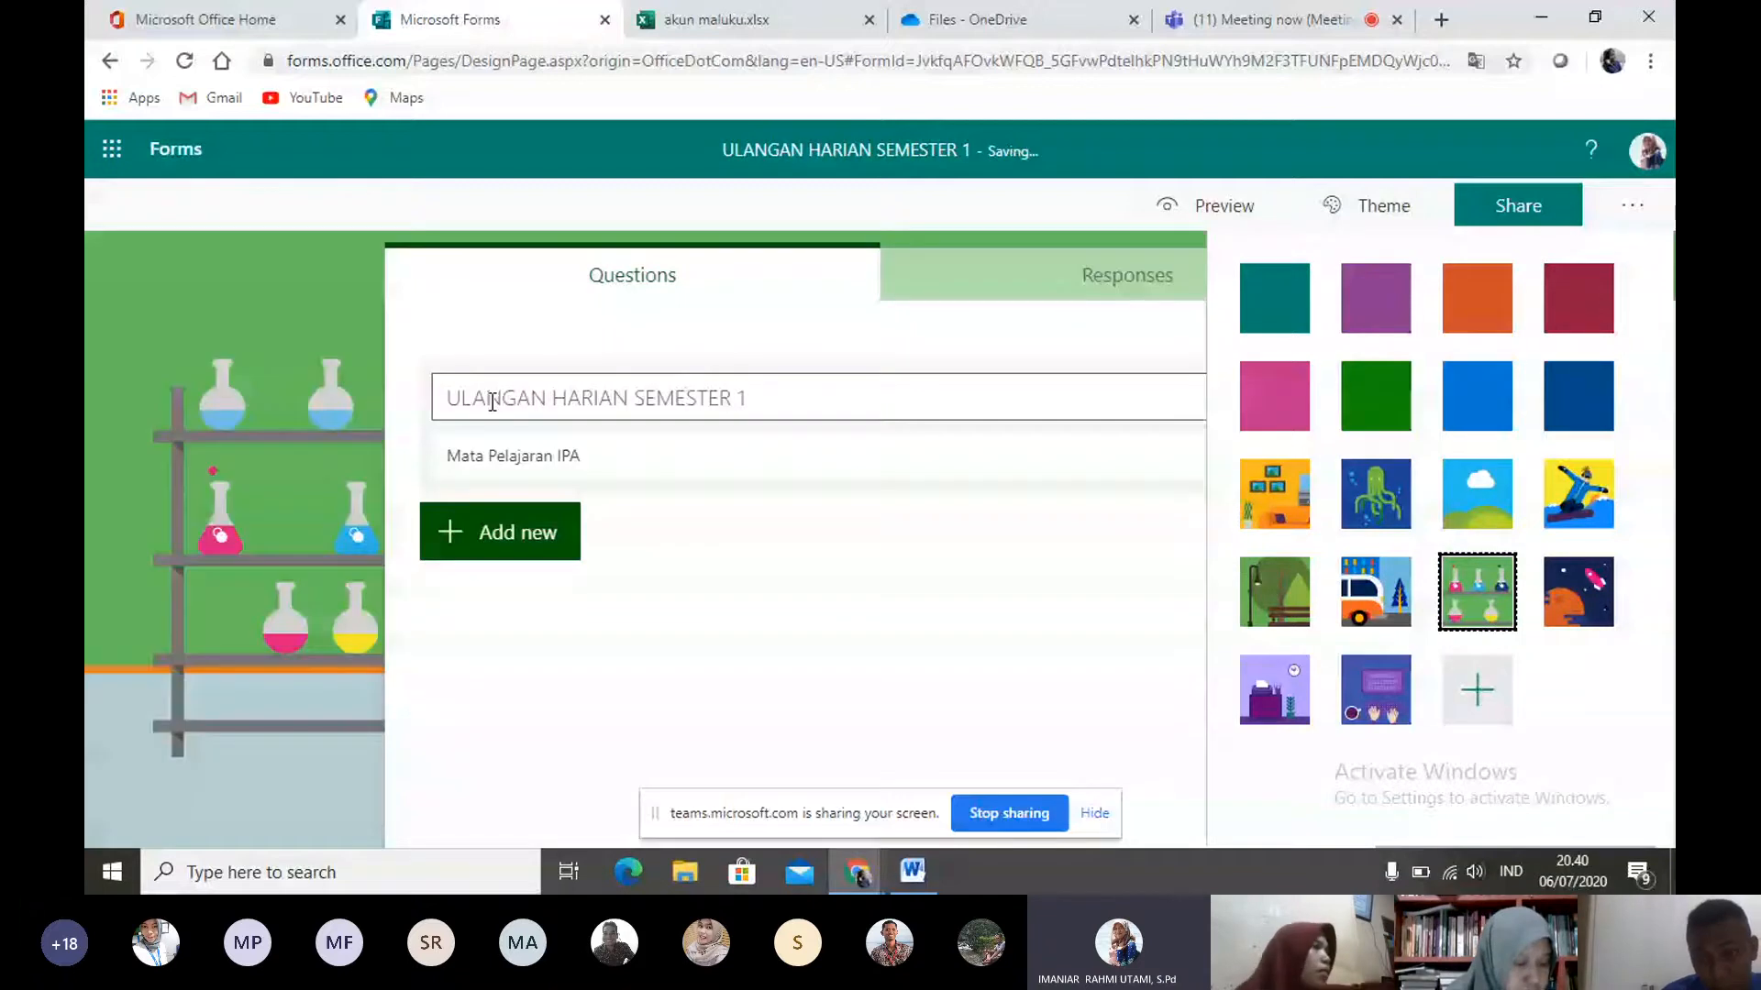
{"action": "key", "text": "Escape"}
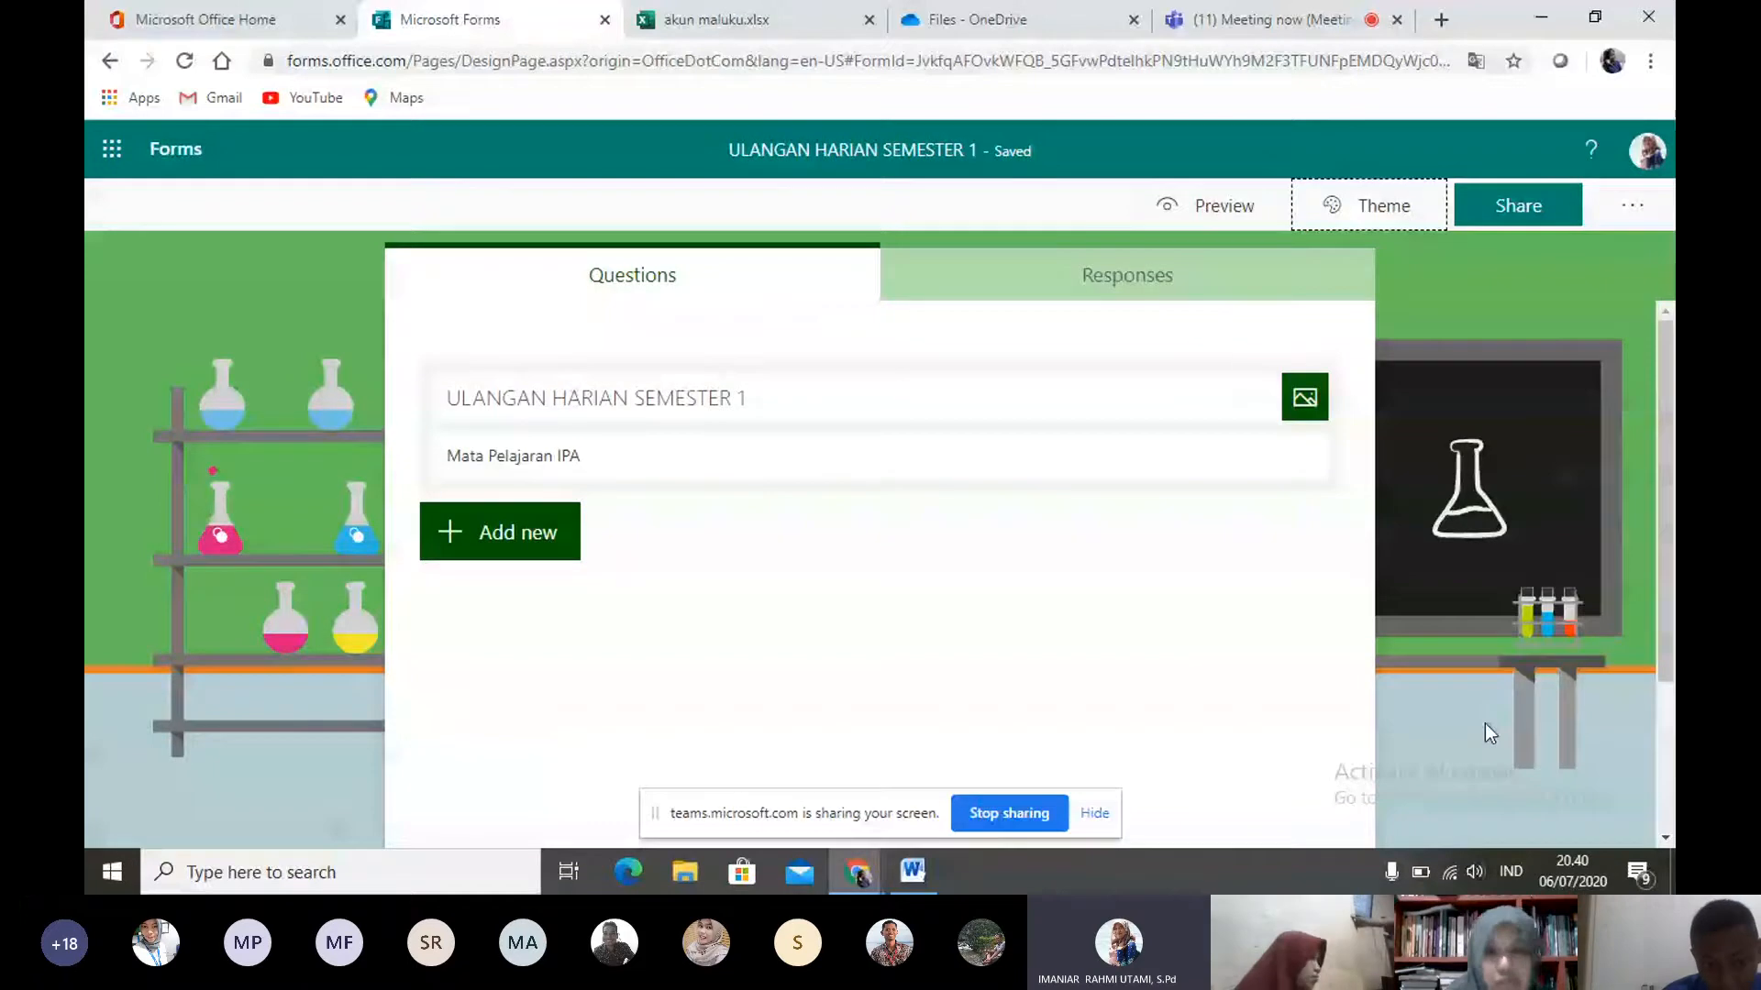
- Add a Text question titled "Nama Lengkap" as the form's first question
{"action": "left_click", "coordinate": [481, 539]}
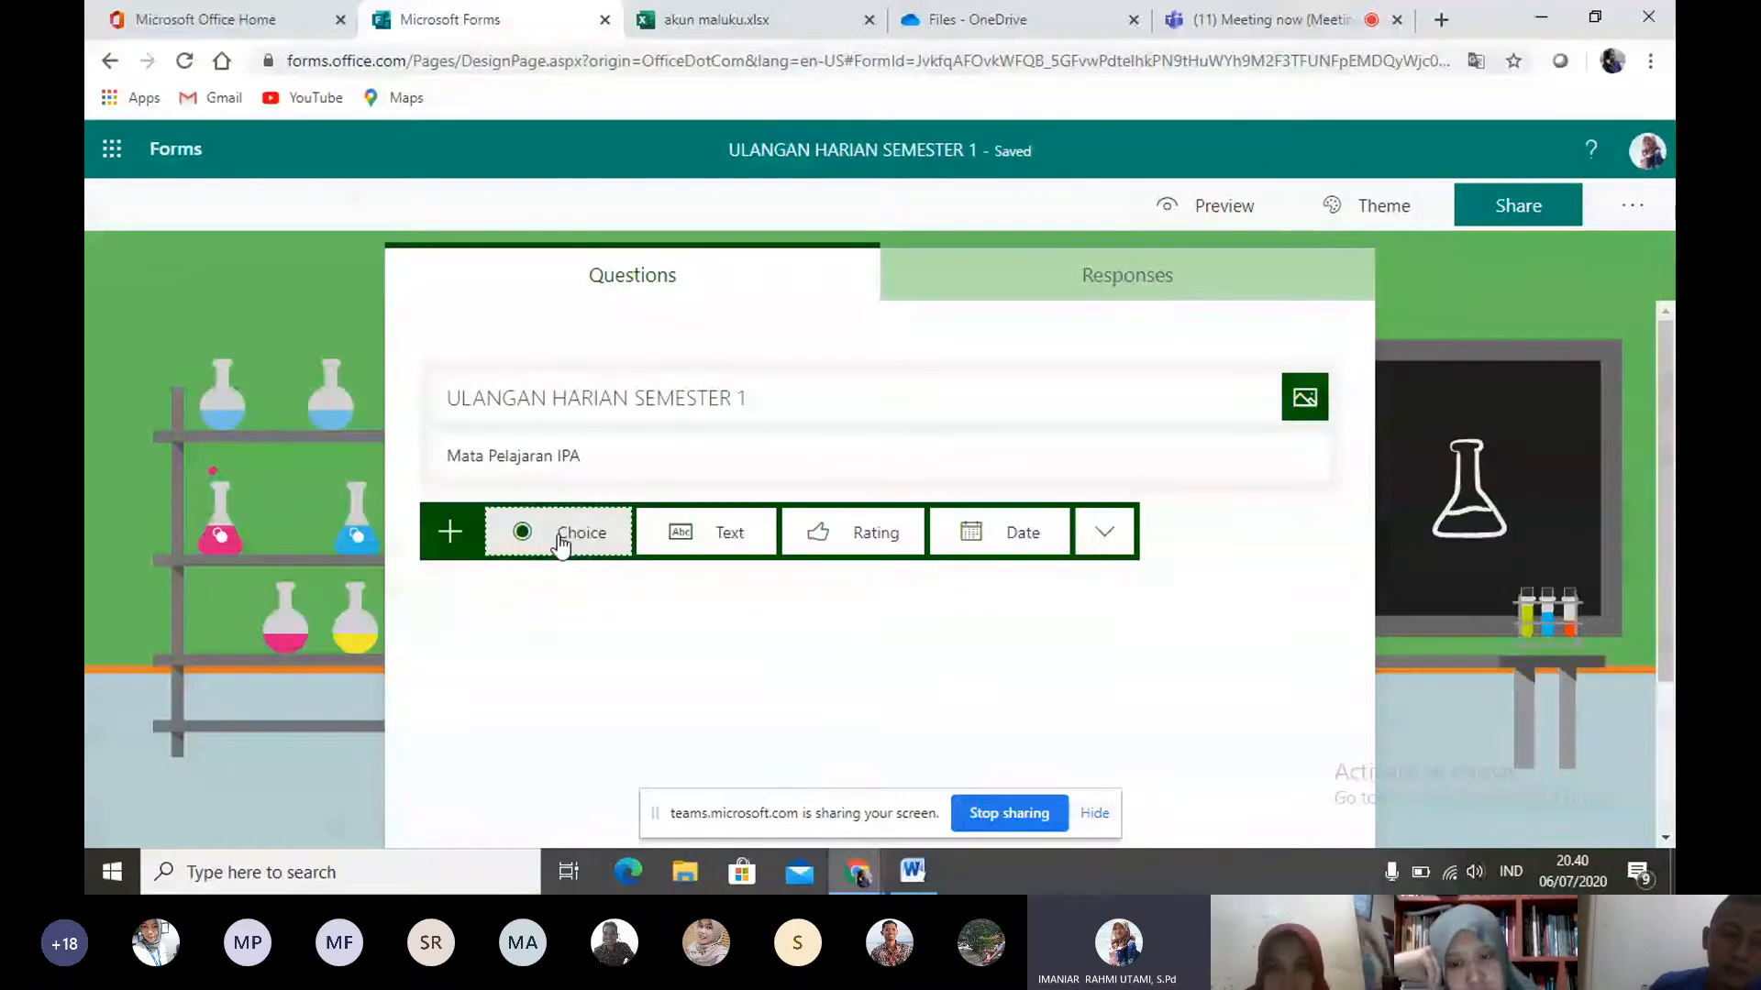
{"action": "left_click", "coordinate": [1105, 534]}
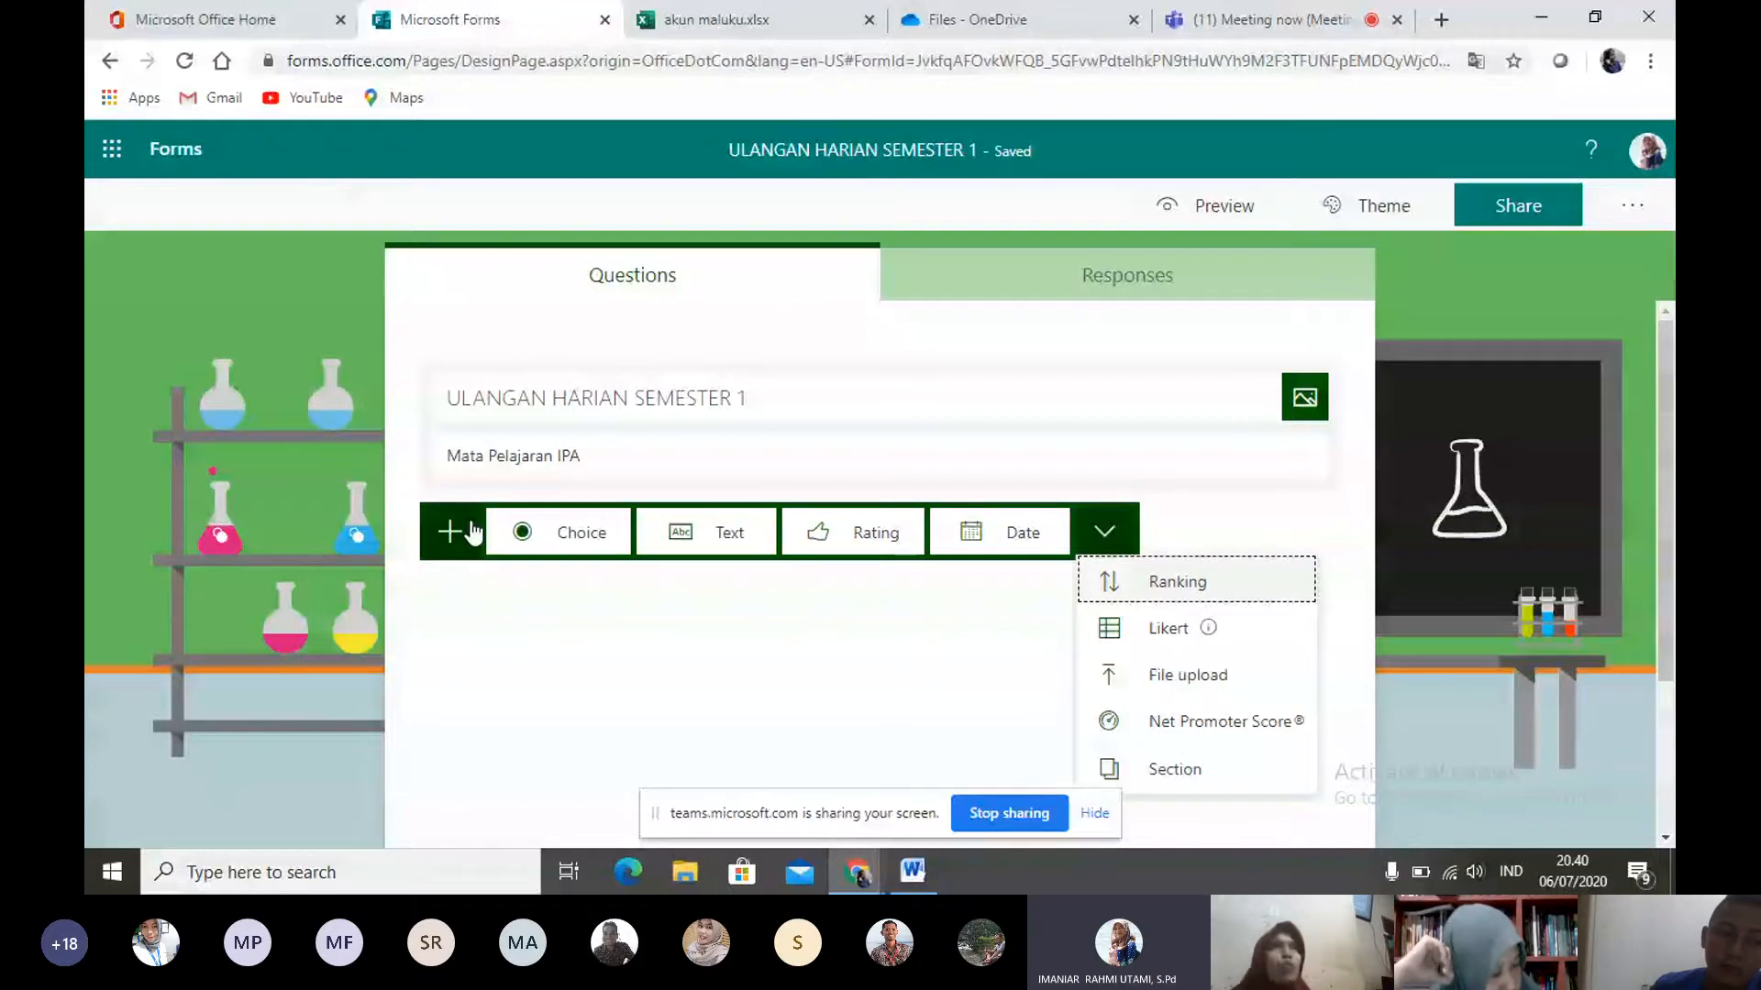
{"action": "left_click", "coordinate": [741, 539]}
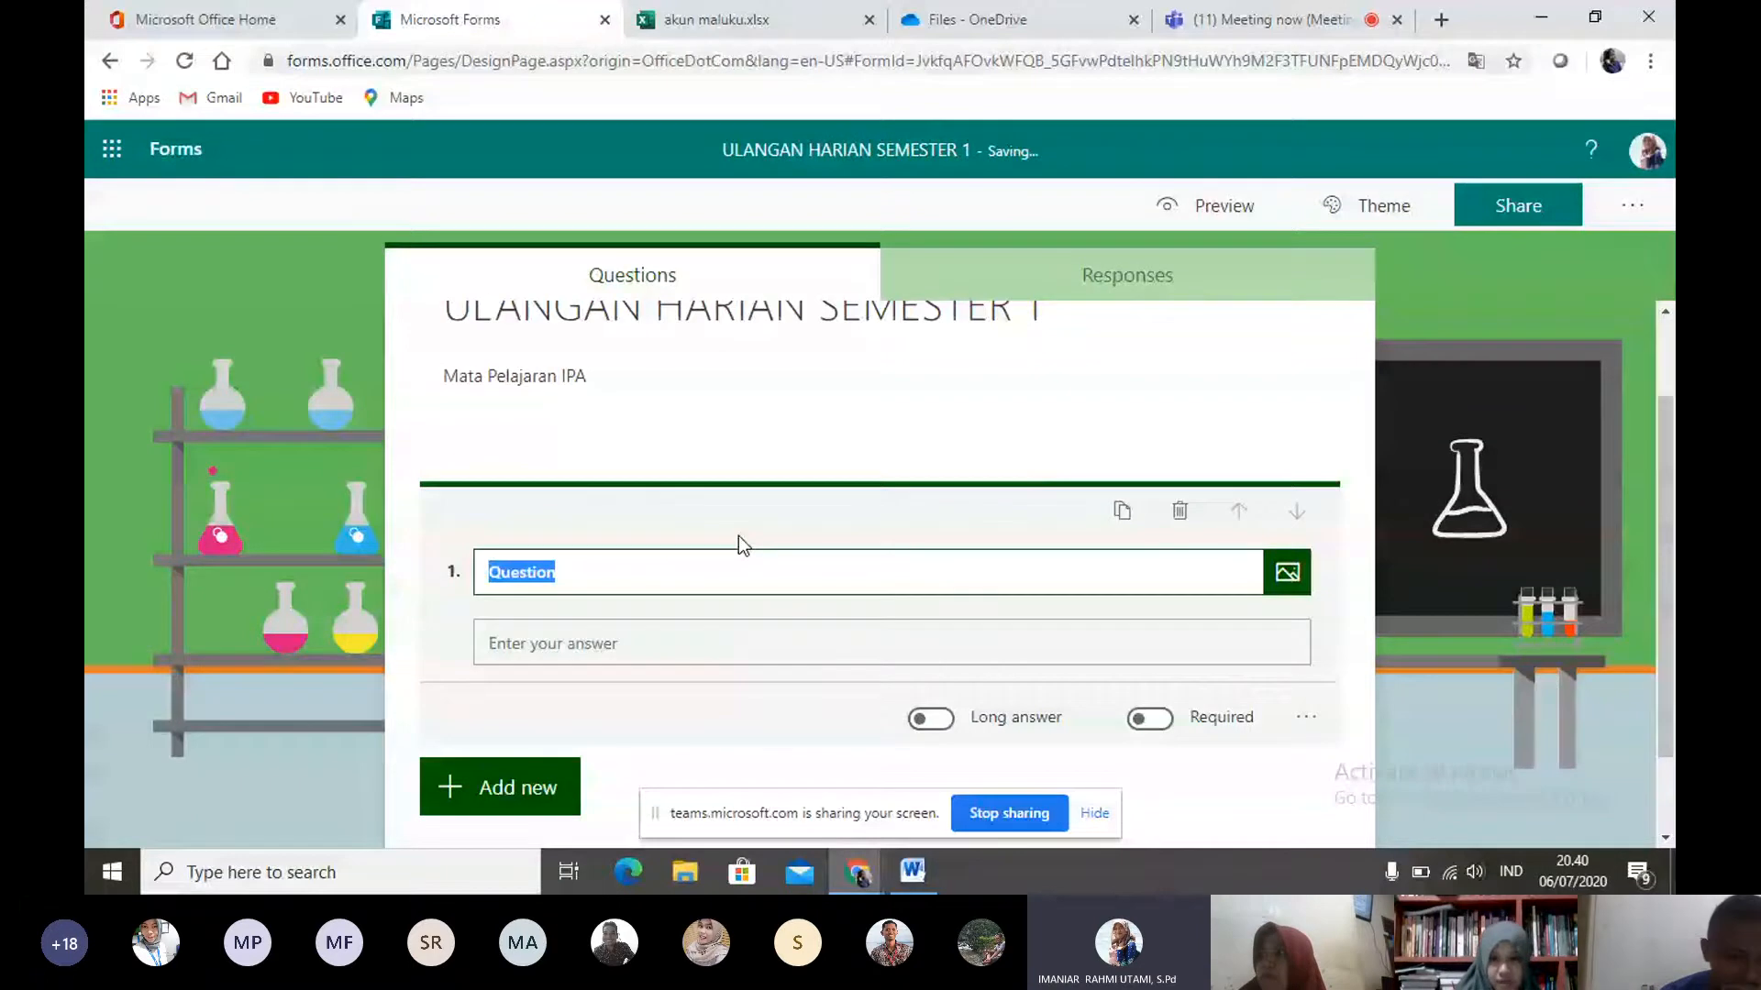
{"action": "type", "text": "Nama Lengkap"}
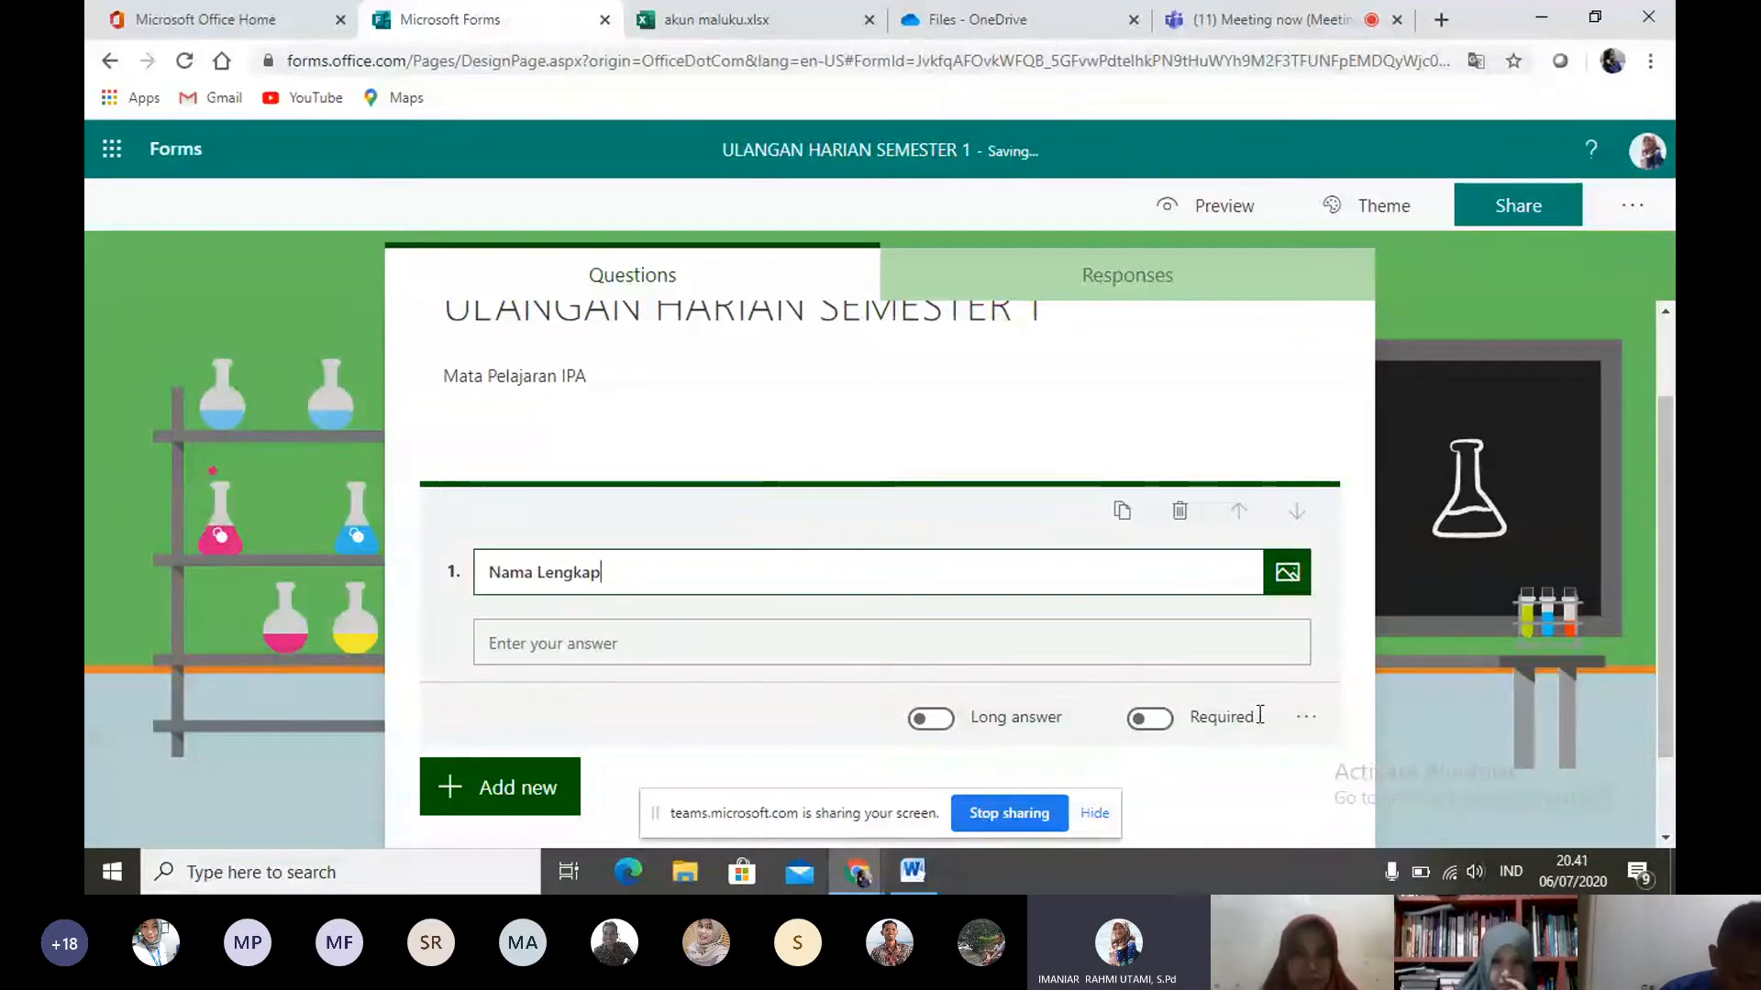
- Translate the page into Indonesian and review the additional settings available for the "Nama Lengkap" question
{"action": "left_click", "coordinate": [1306, 717]}
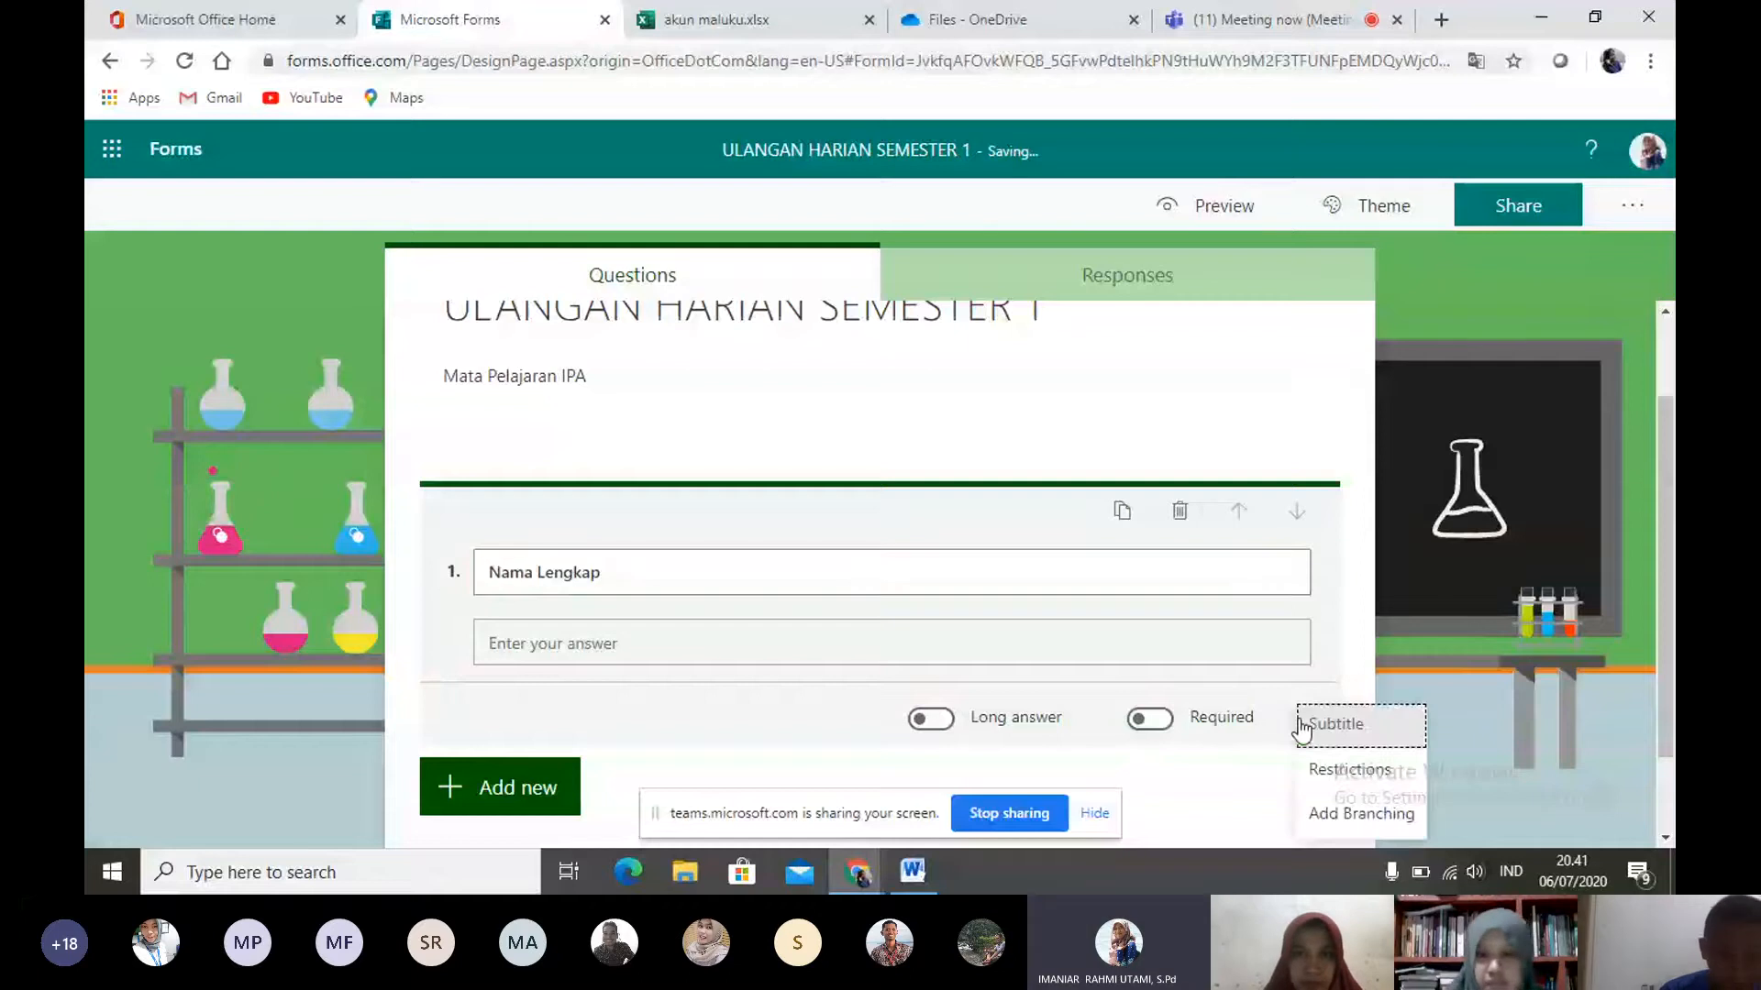
{"action": "left_click", "coordinate": [1348, 692]}
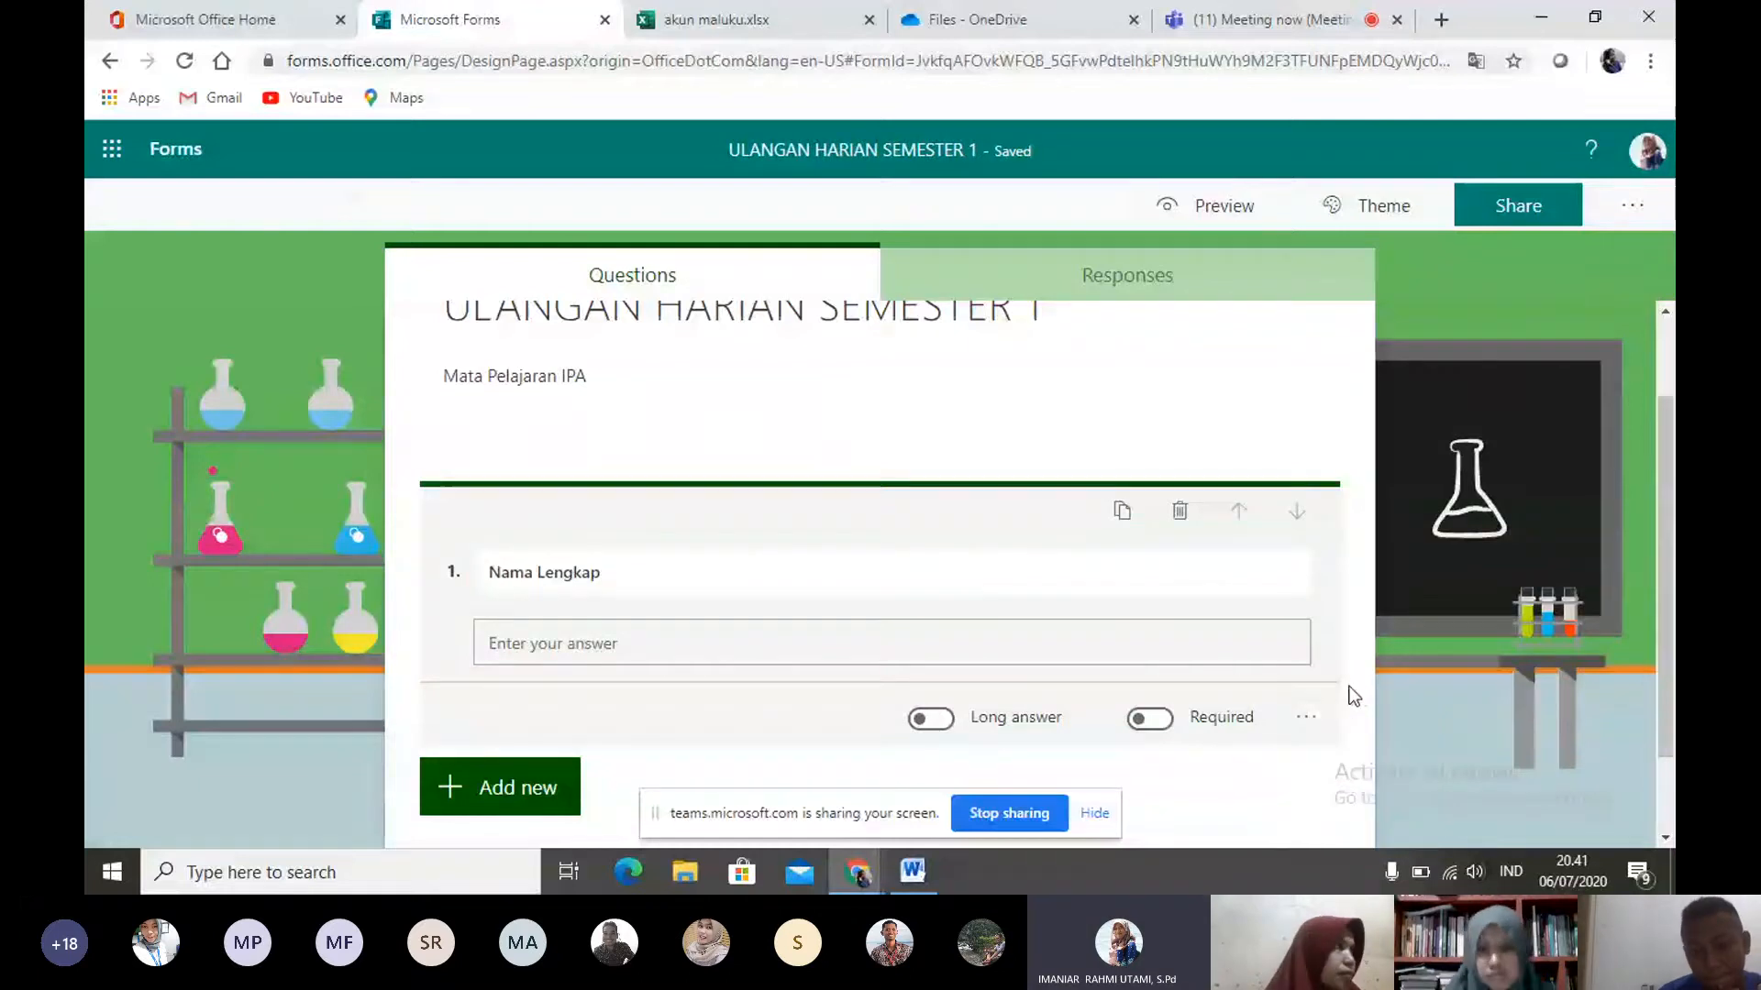
{"action": "left_click", "coordinate": [1474, 58]}
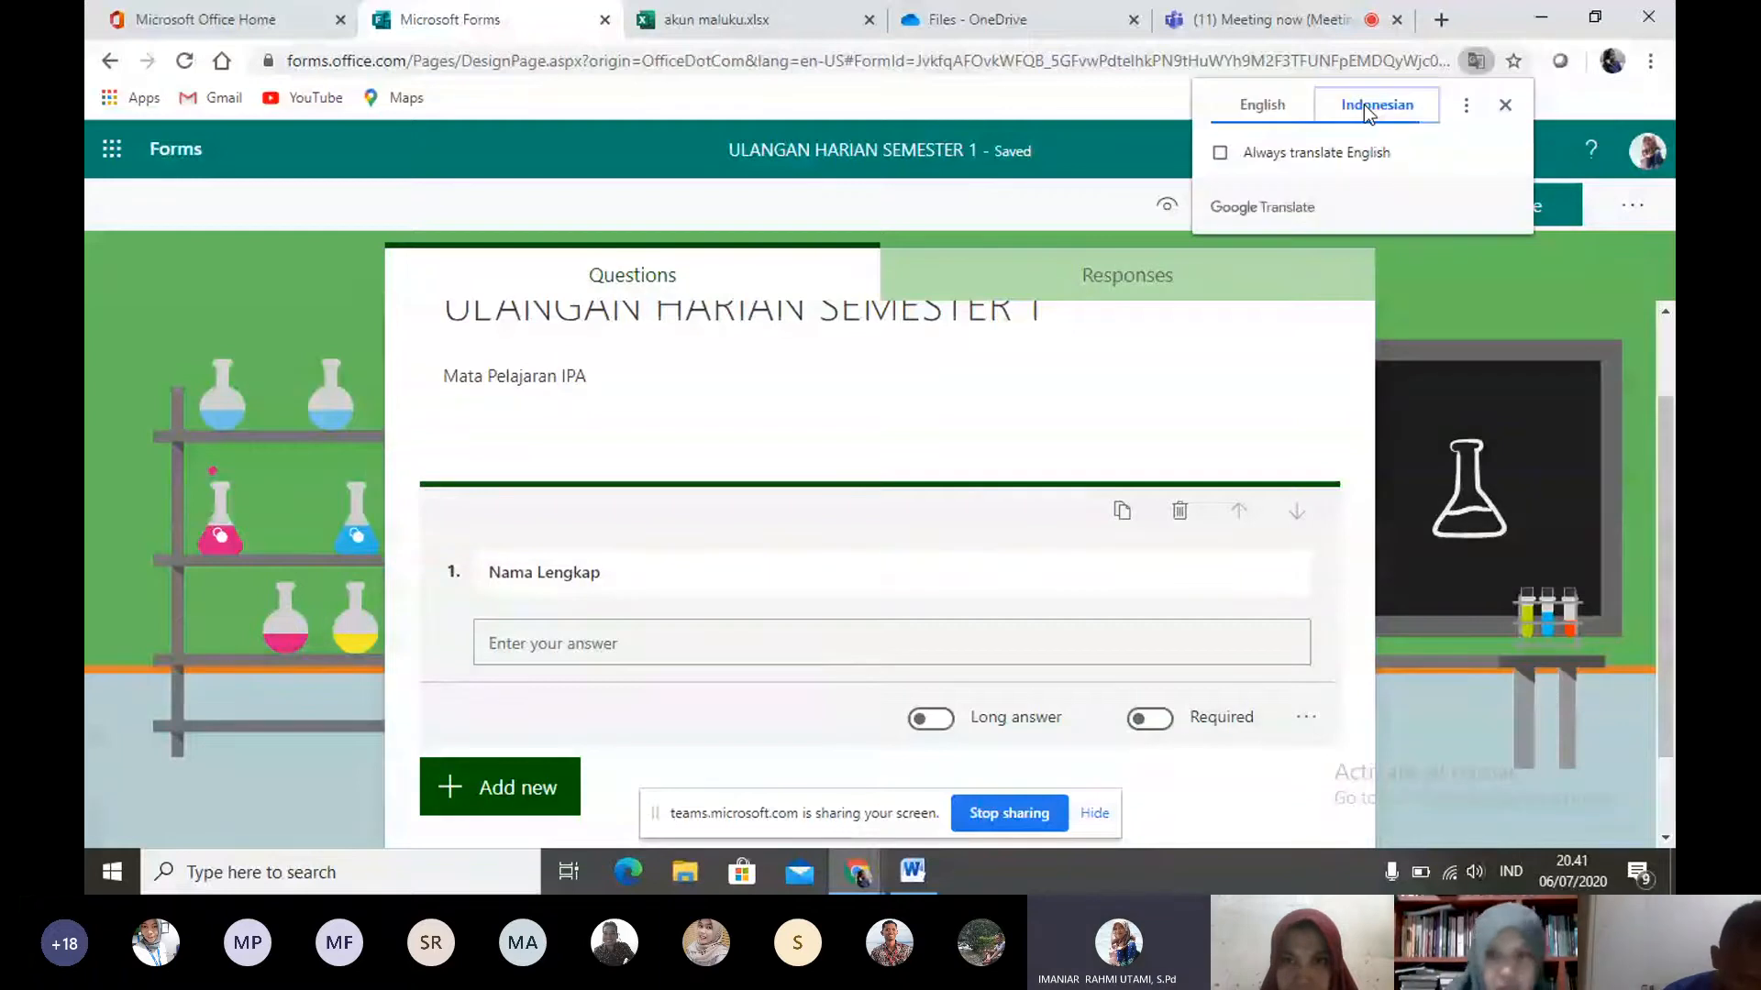
{"action": "left_click", "coordinate": [1363, 104]}
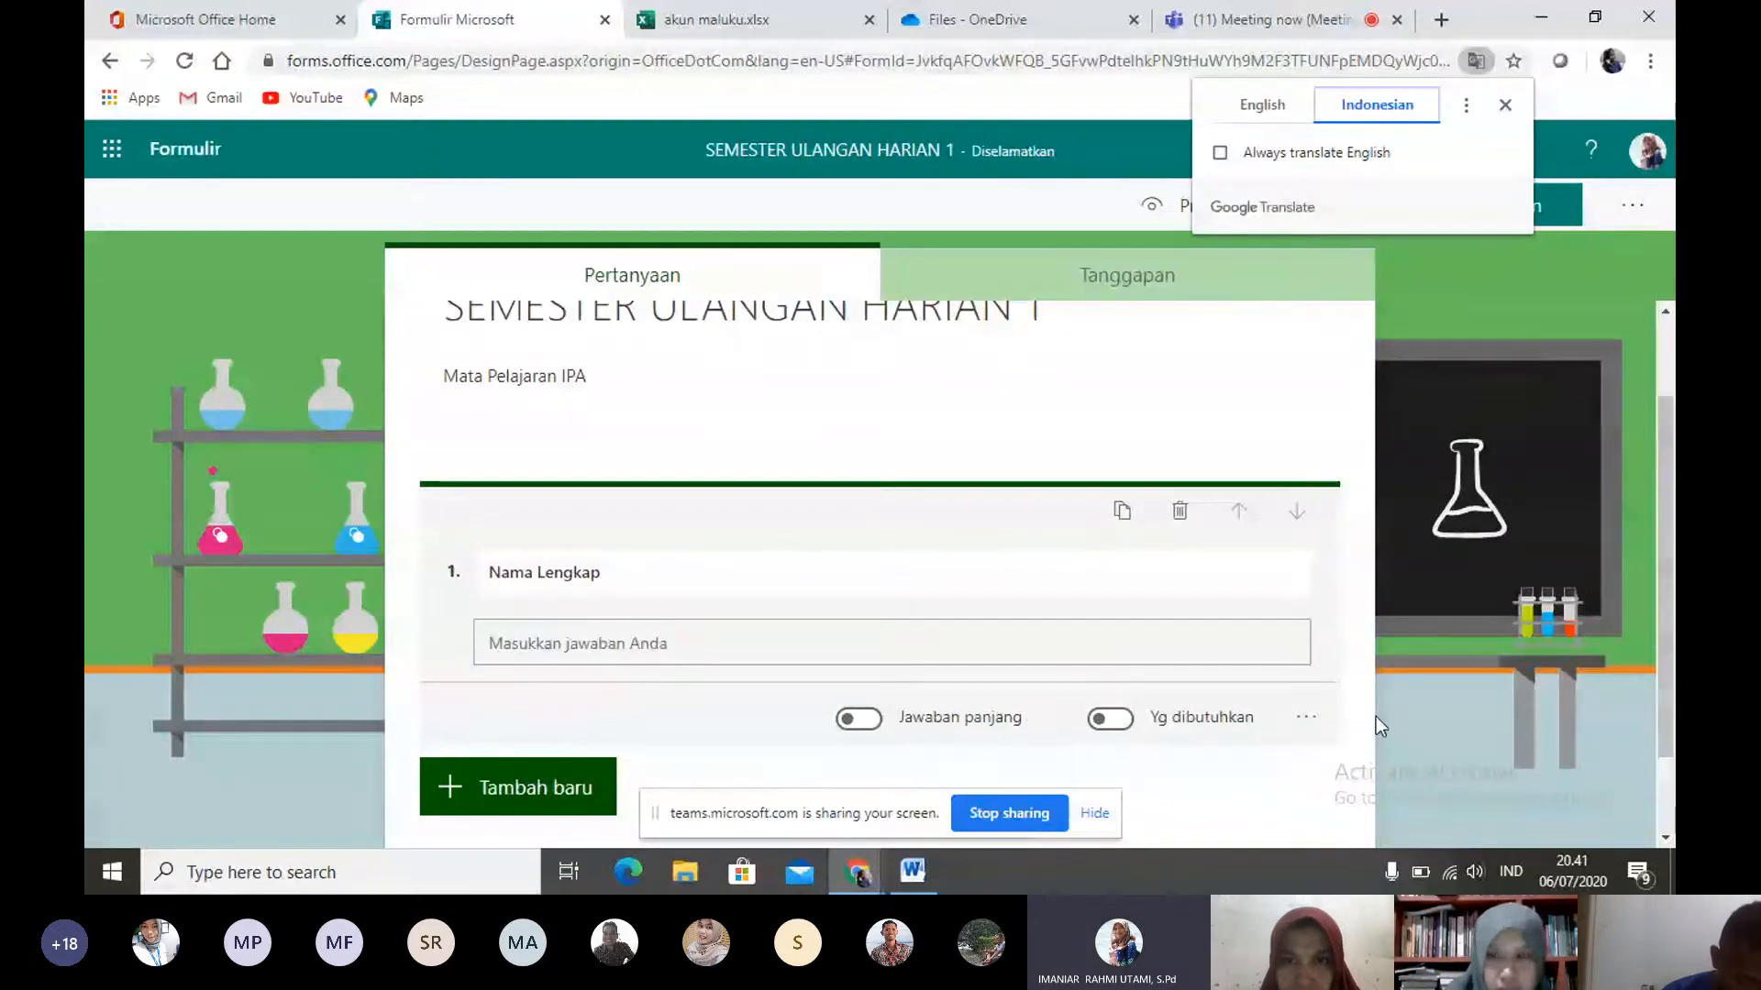
{"action": "left_click", "coordinate": [1308, 722]}
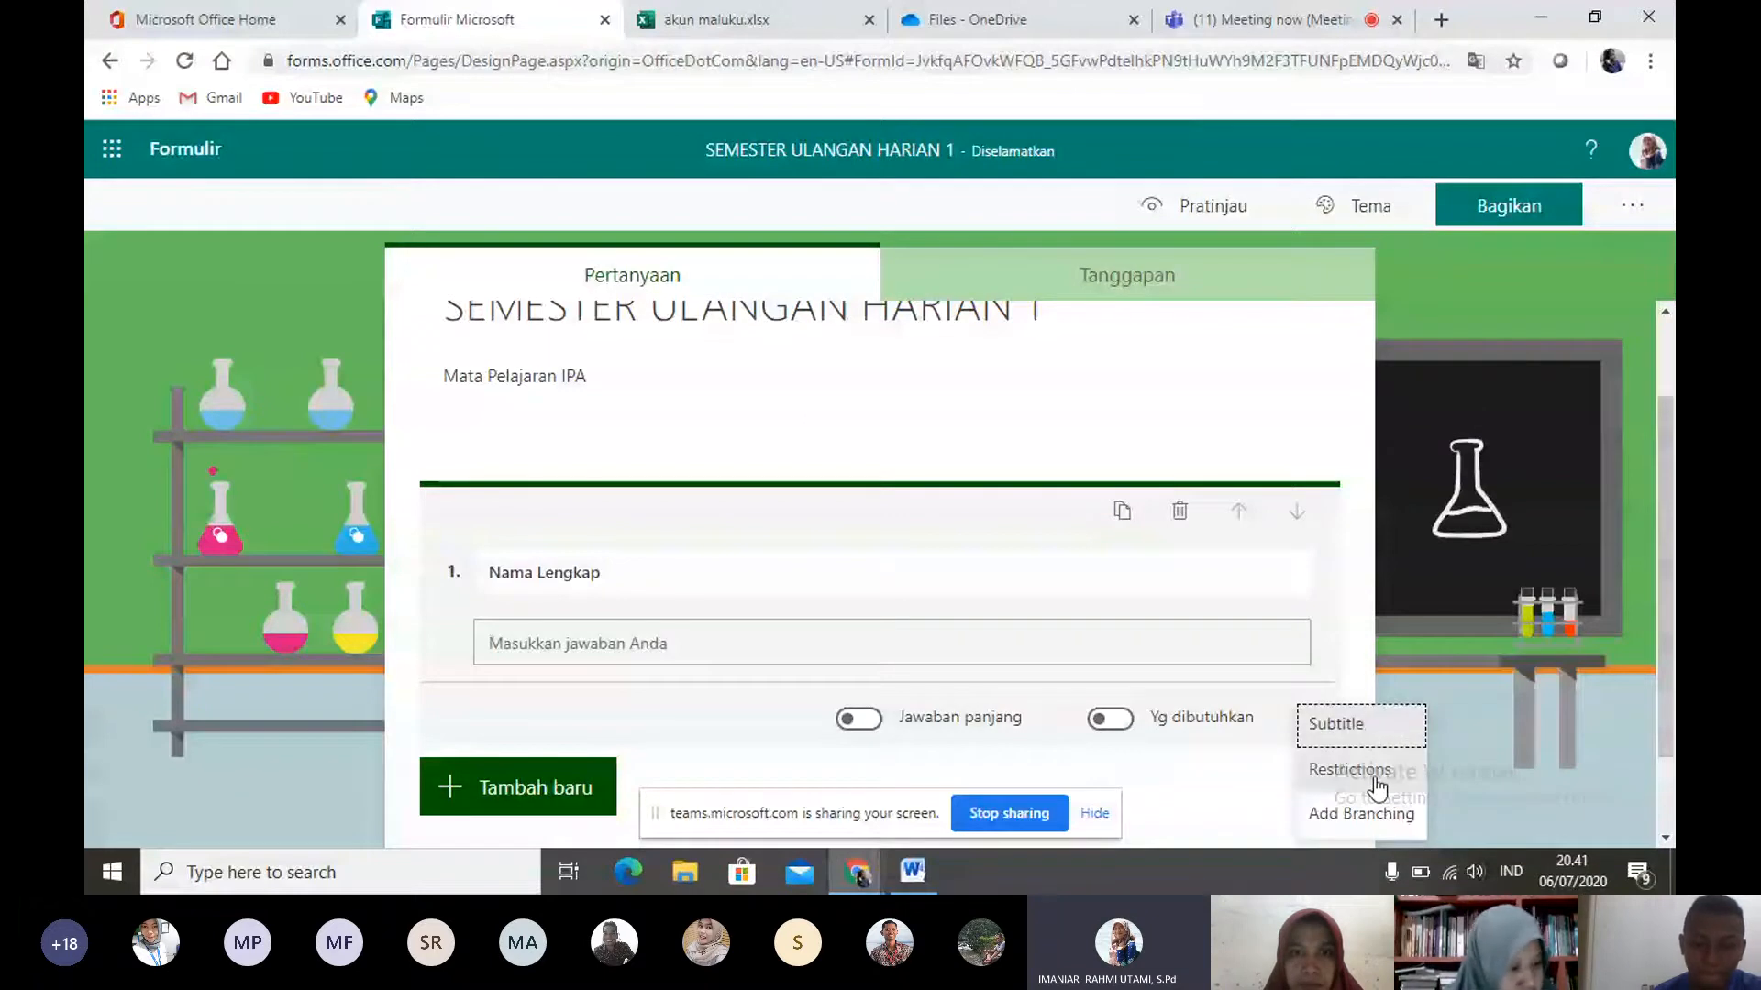
{"action": "left_click", "coordinate": [571, 615]}
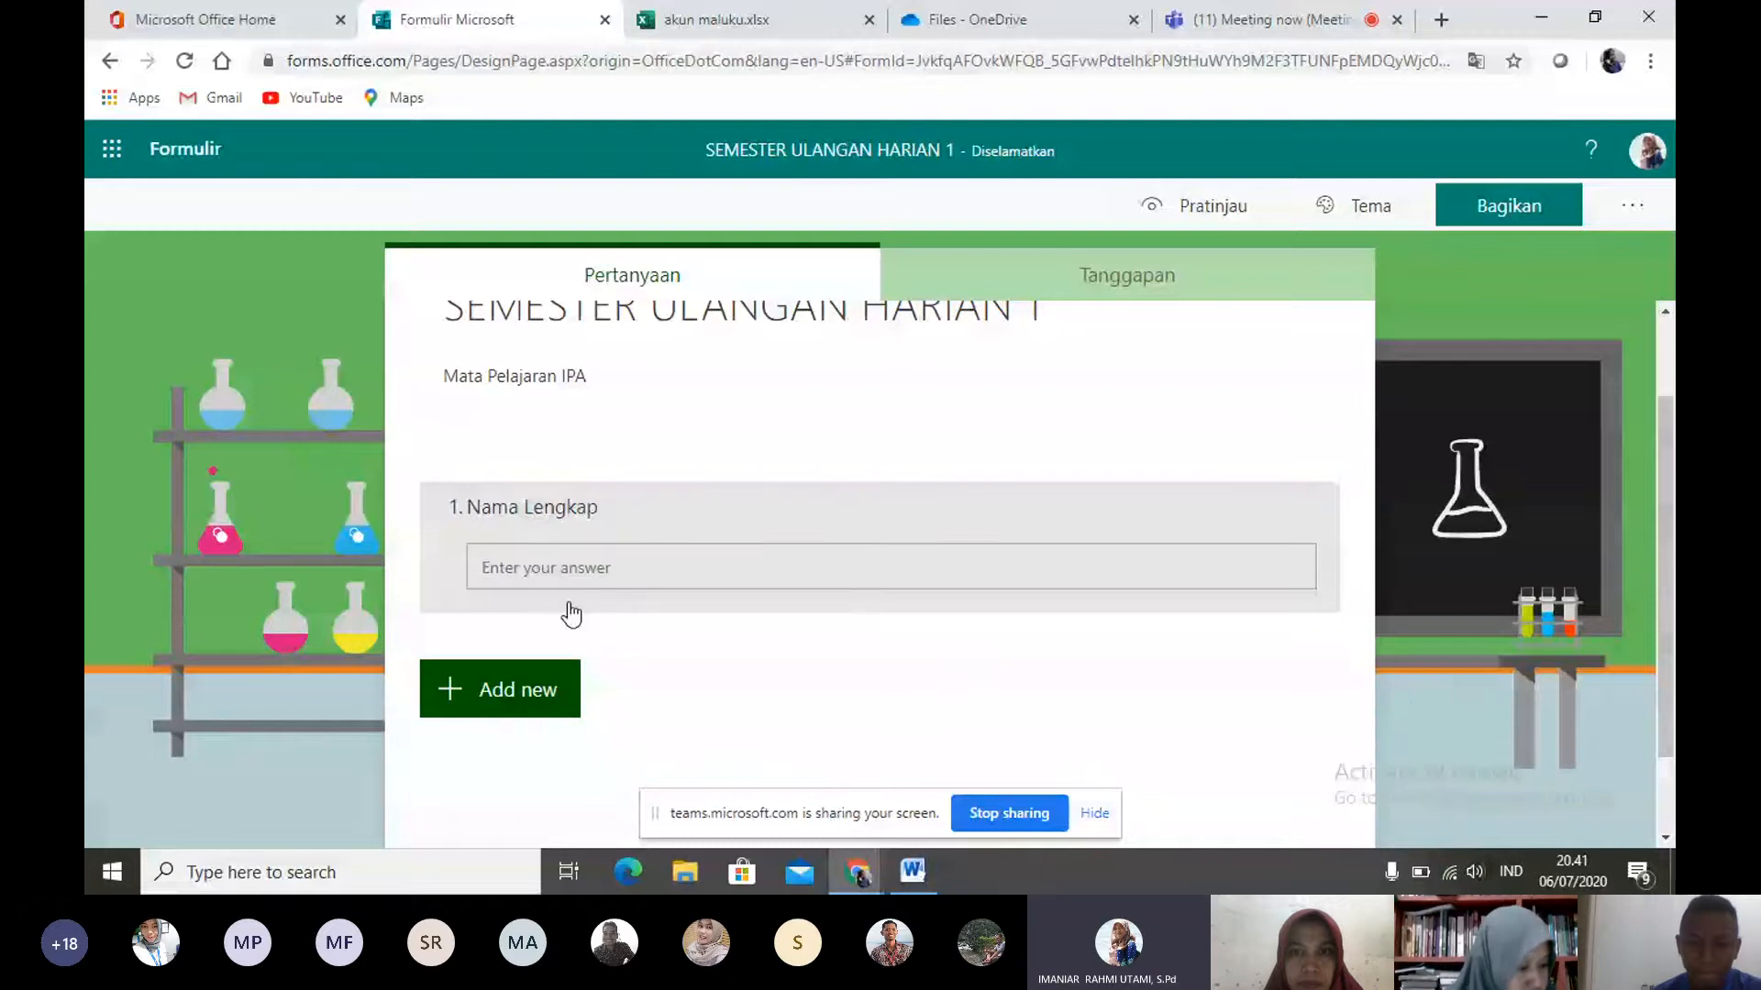
{"action": "left_click", "coordinate": [564, 690]}
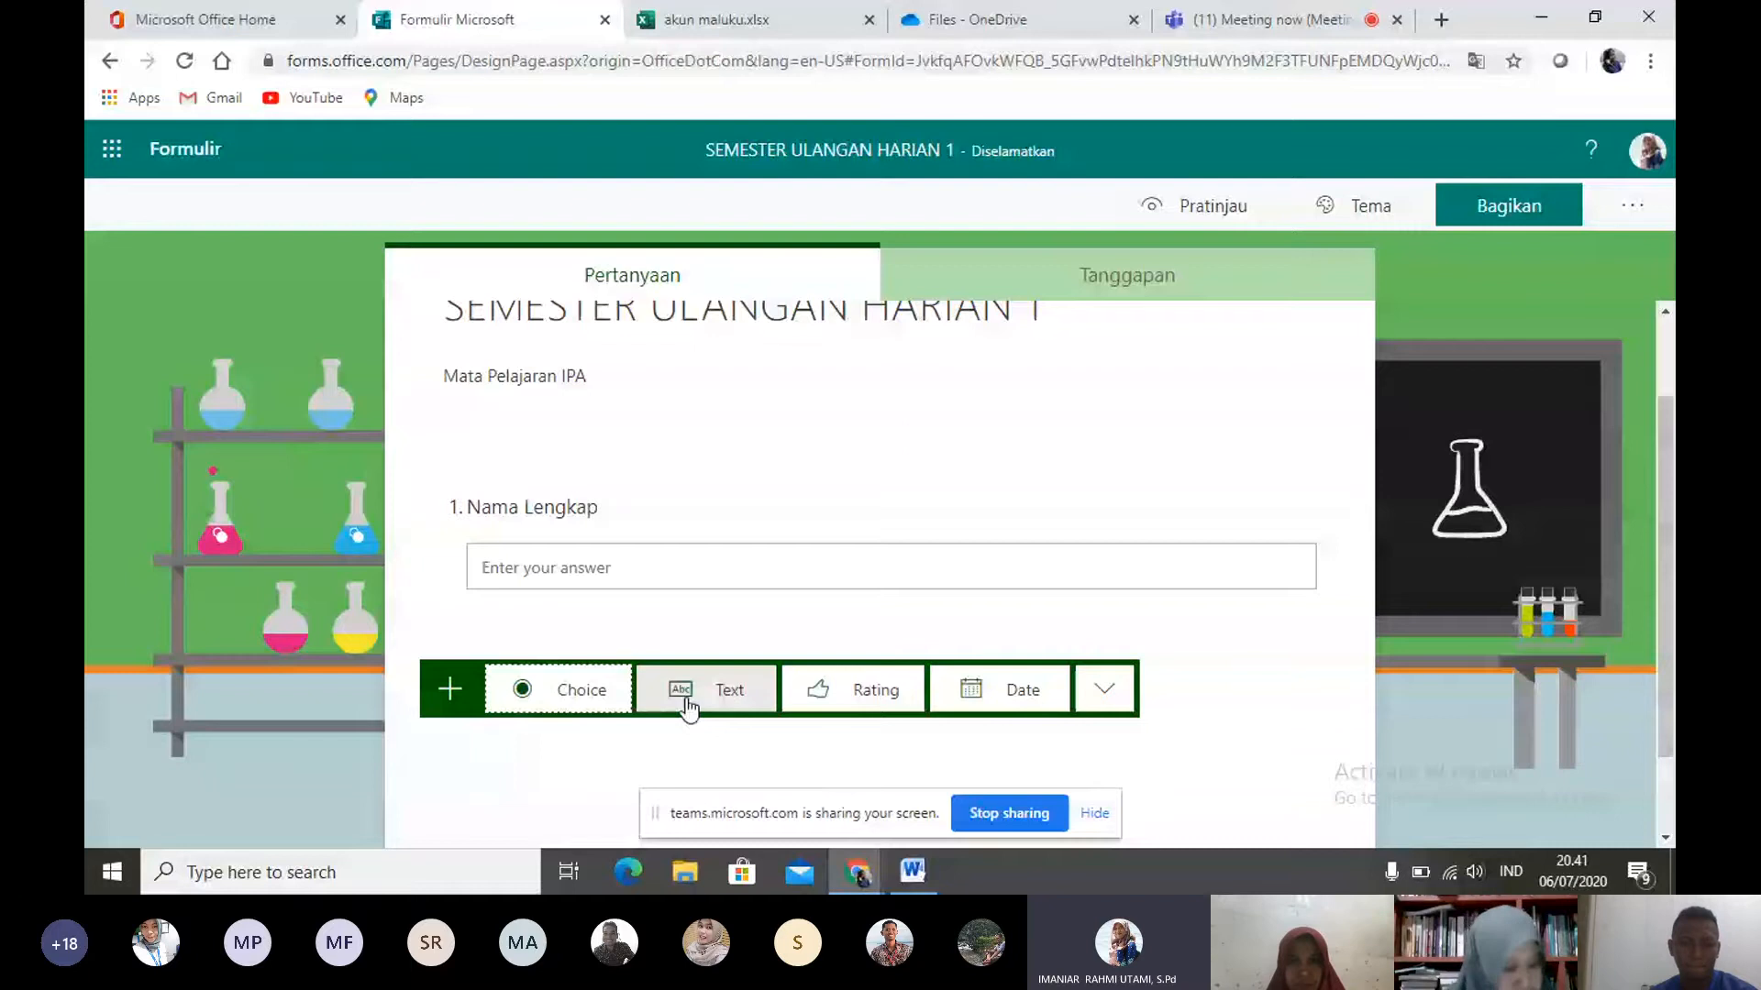
{"action": "left_click", "coordinate": [598, 697]}
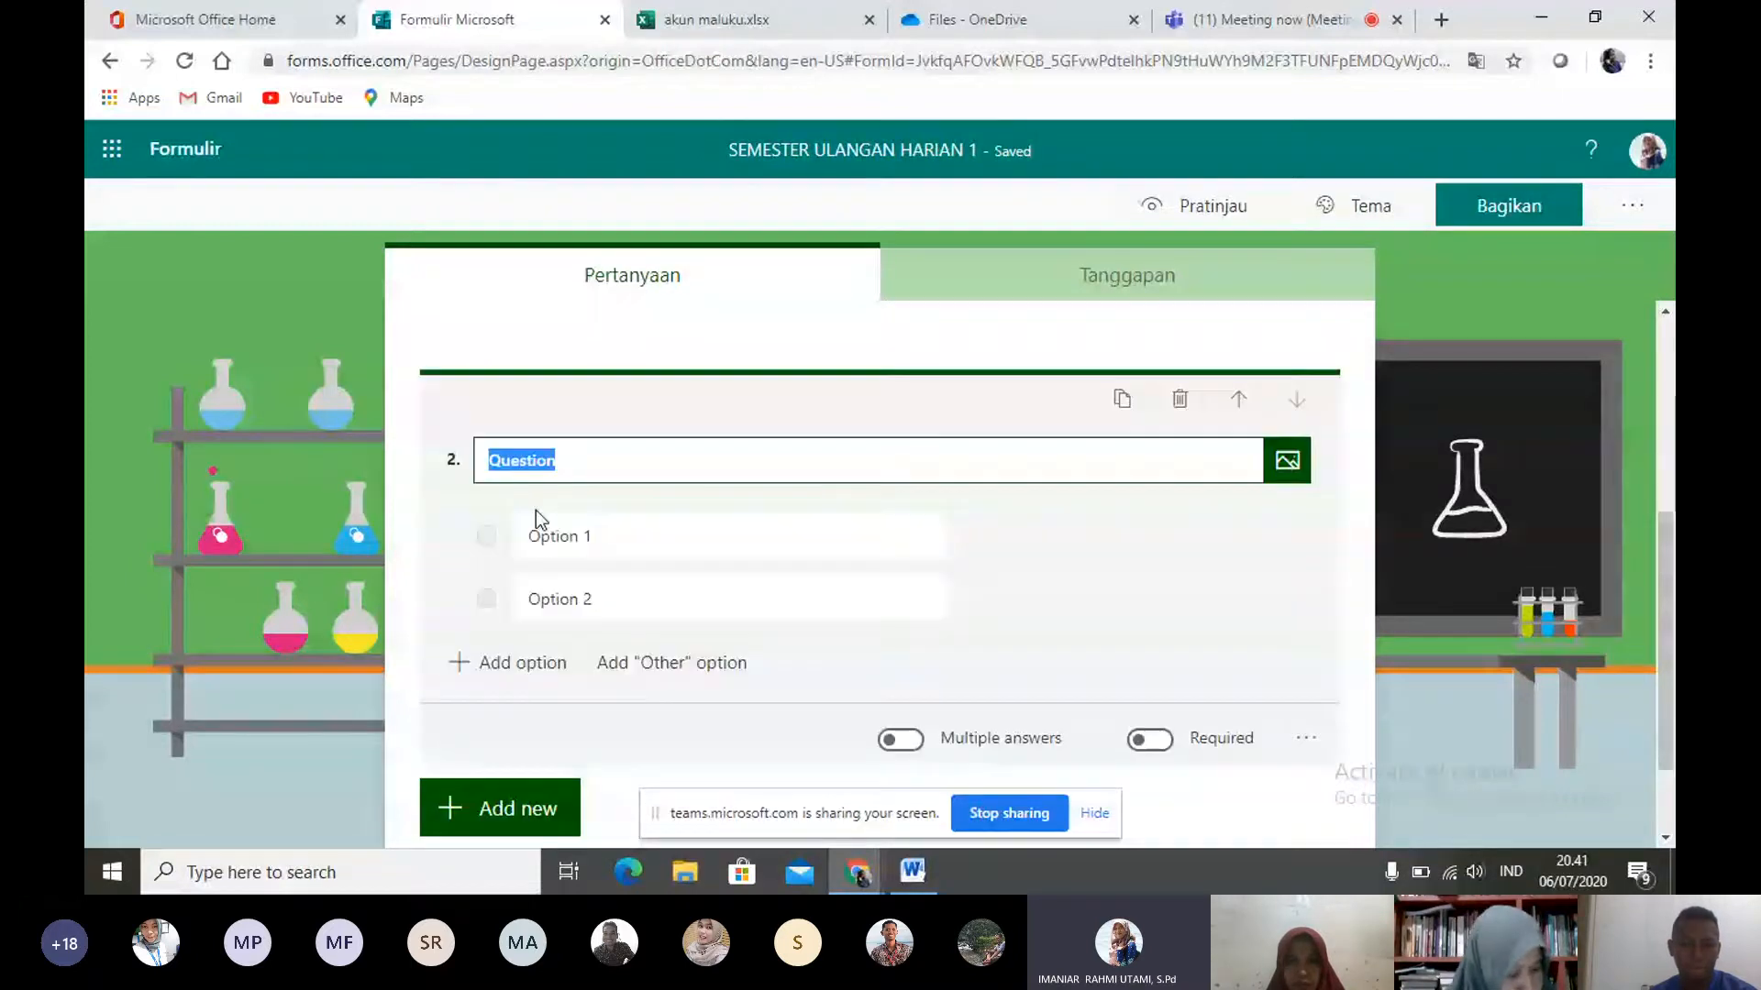
{"action": "left_click", "coordinate": [1181, 399]}
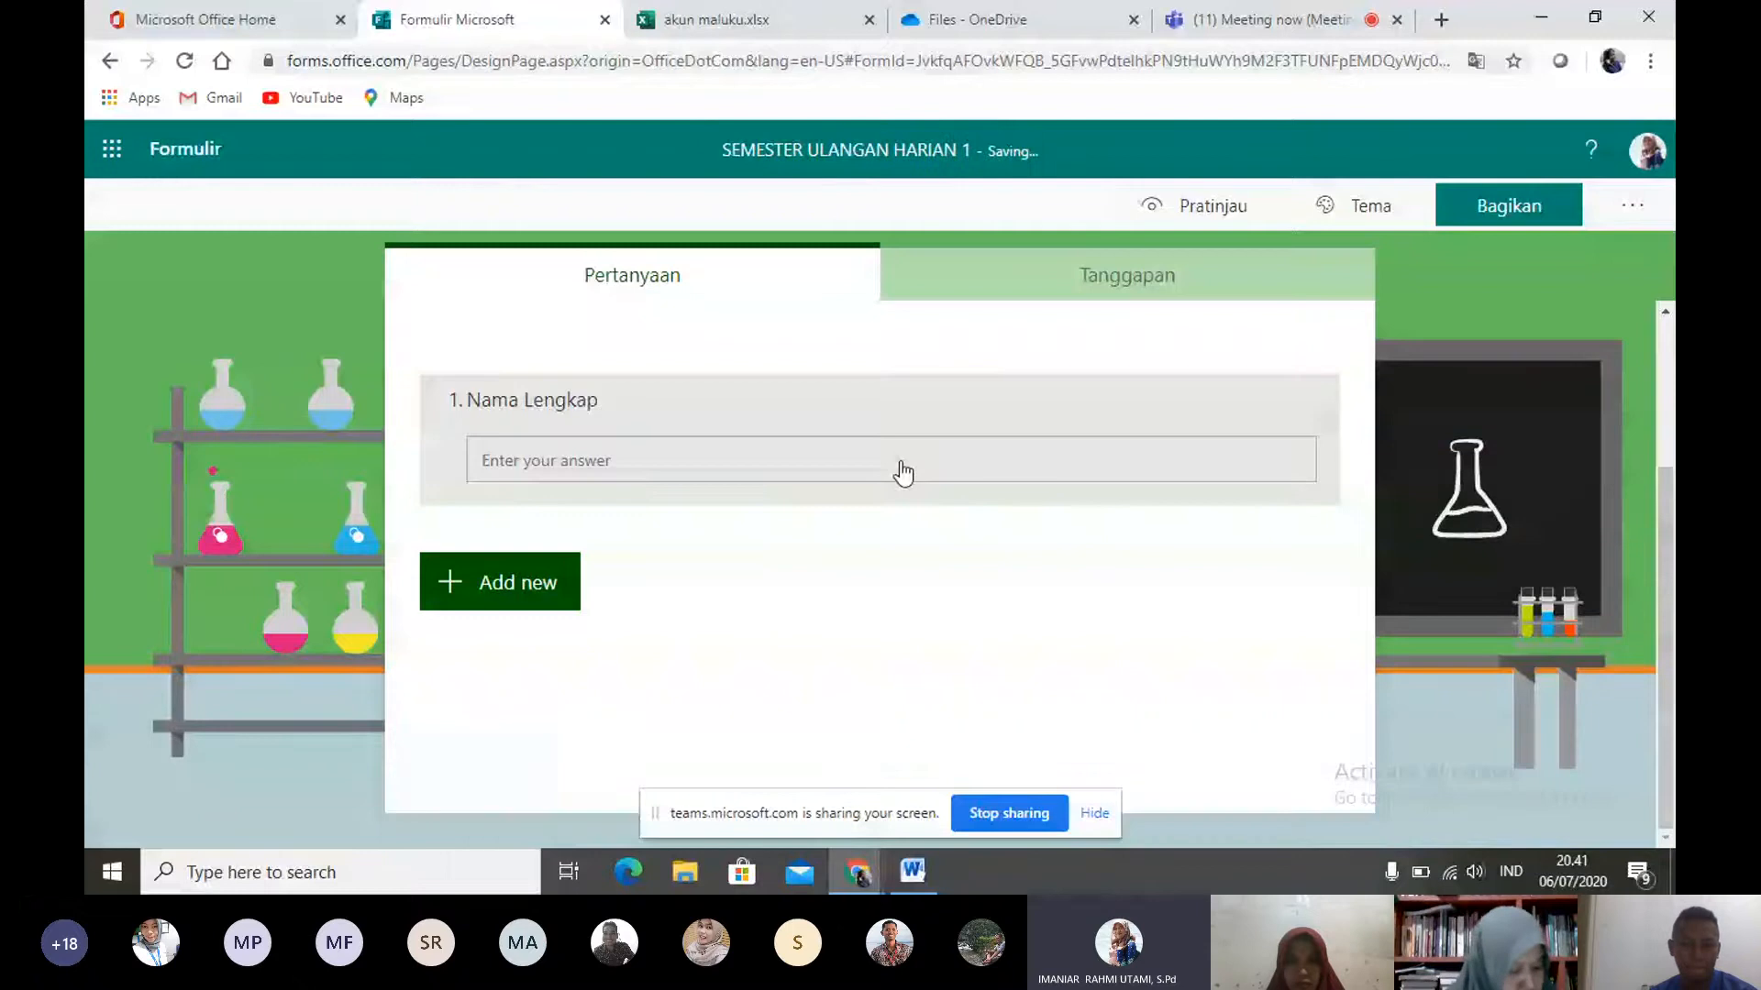
- Add a Ranking question below the "Nama Lengkap" question
{"action": "left_click", "coordinate": [519, 590]}
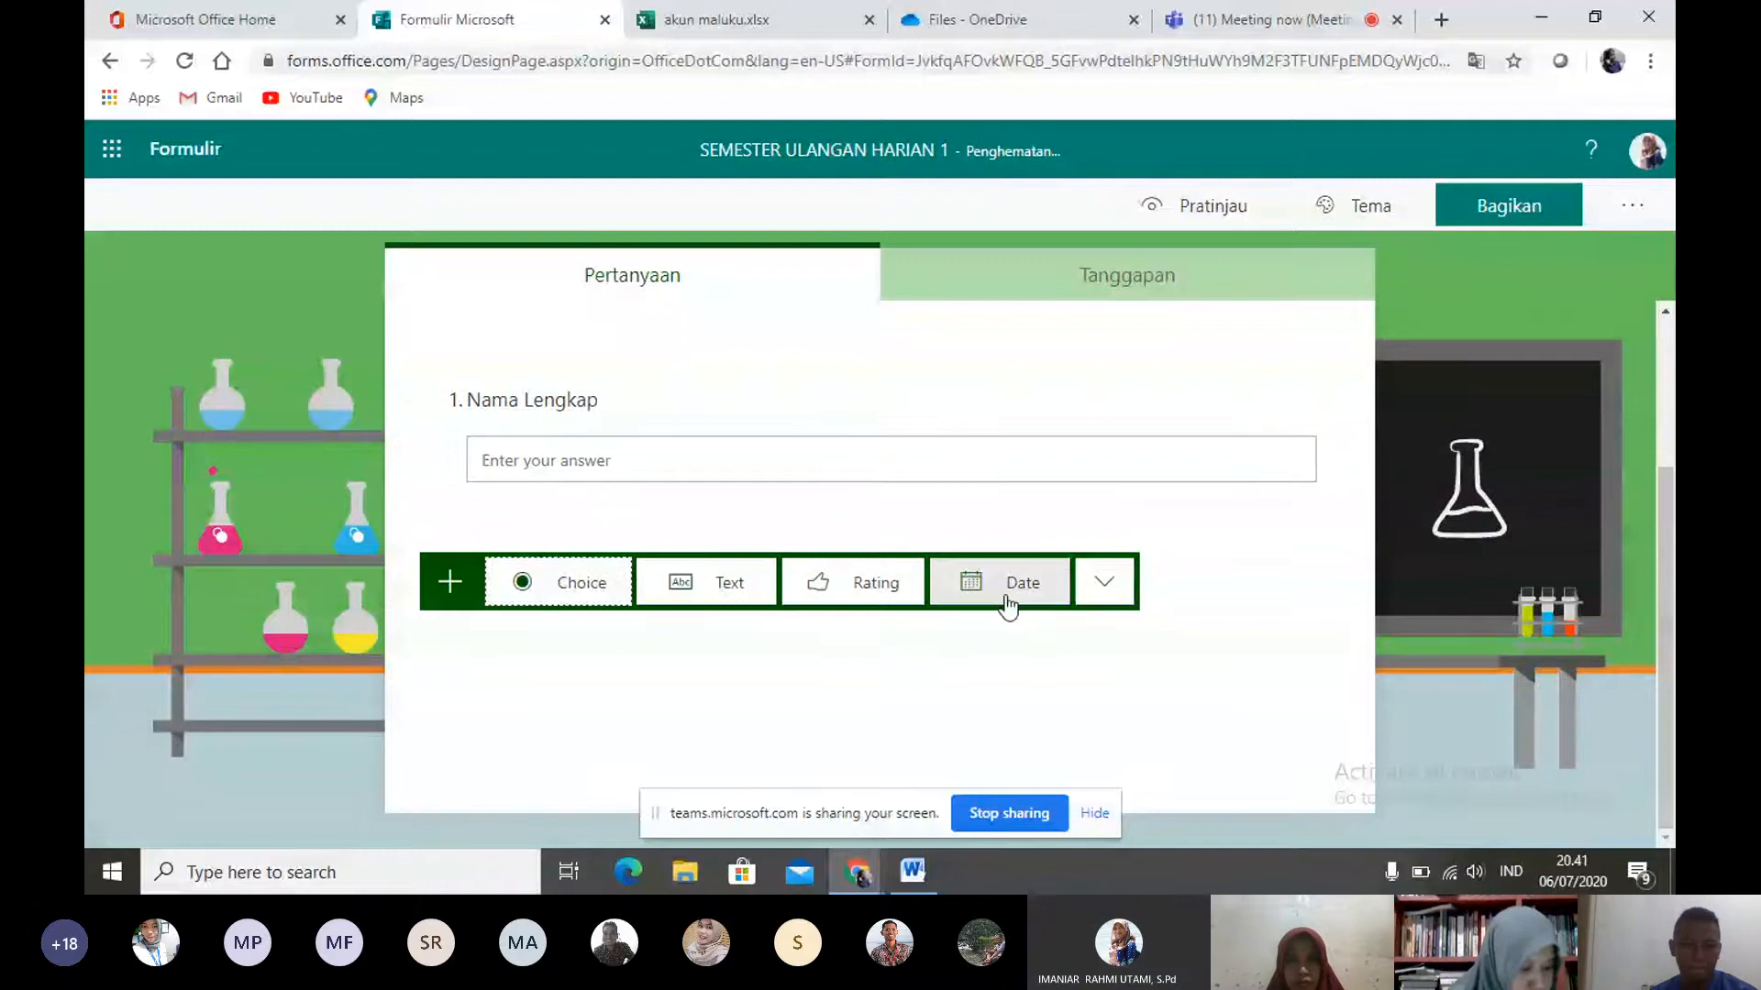
{"action": "left_click", "coordinate": [1105, 583]}
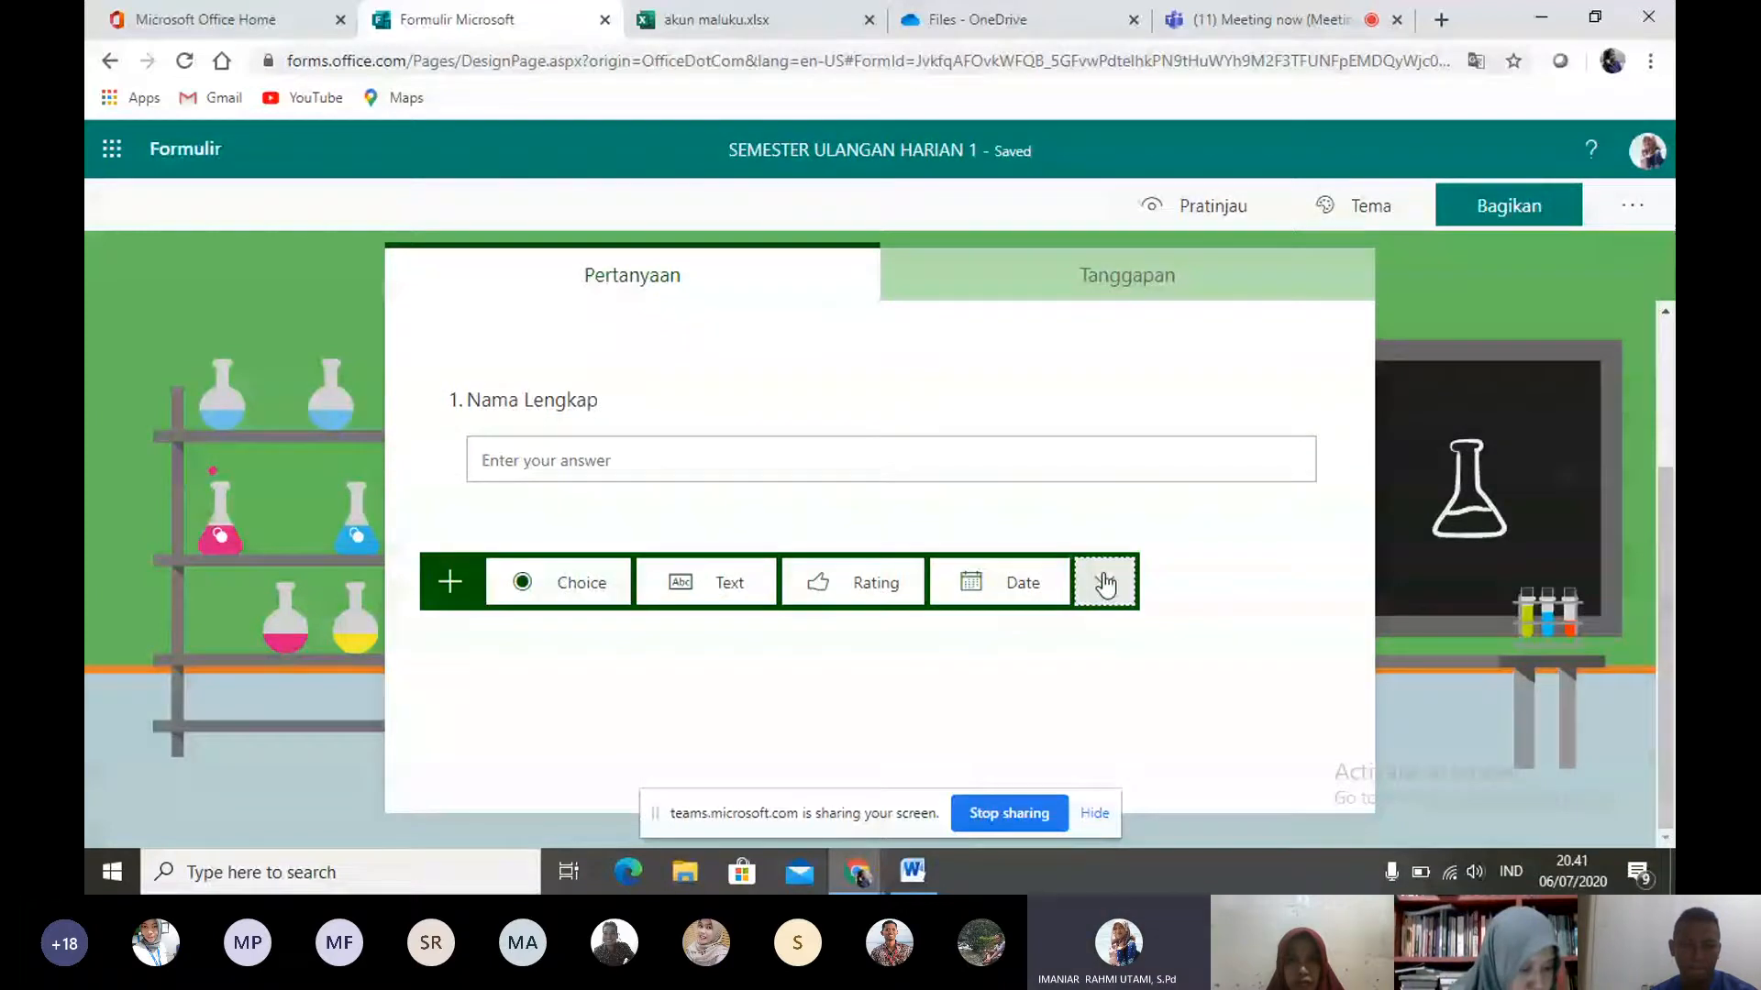
{"action": "left_click", "coordinate": [1105, 584]}
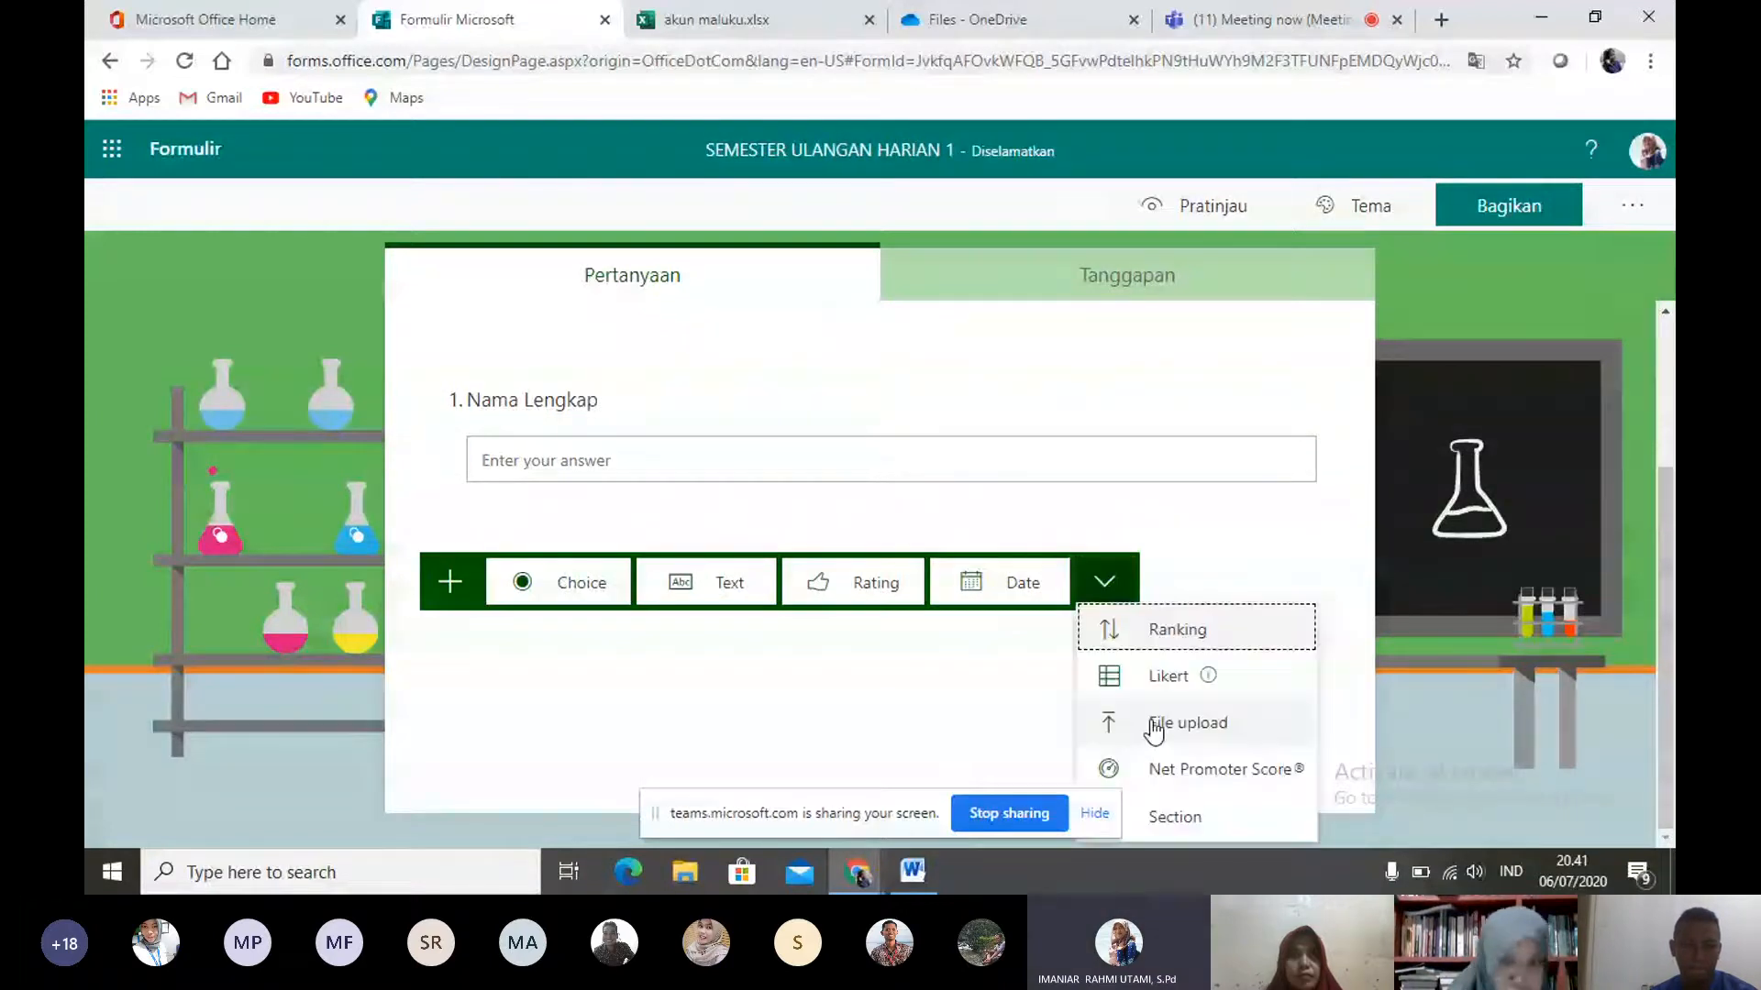
{"action": "left_click", "coordinate": [1146, 631]}
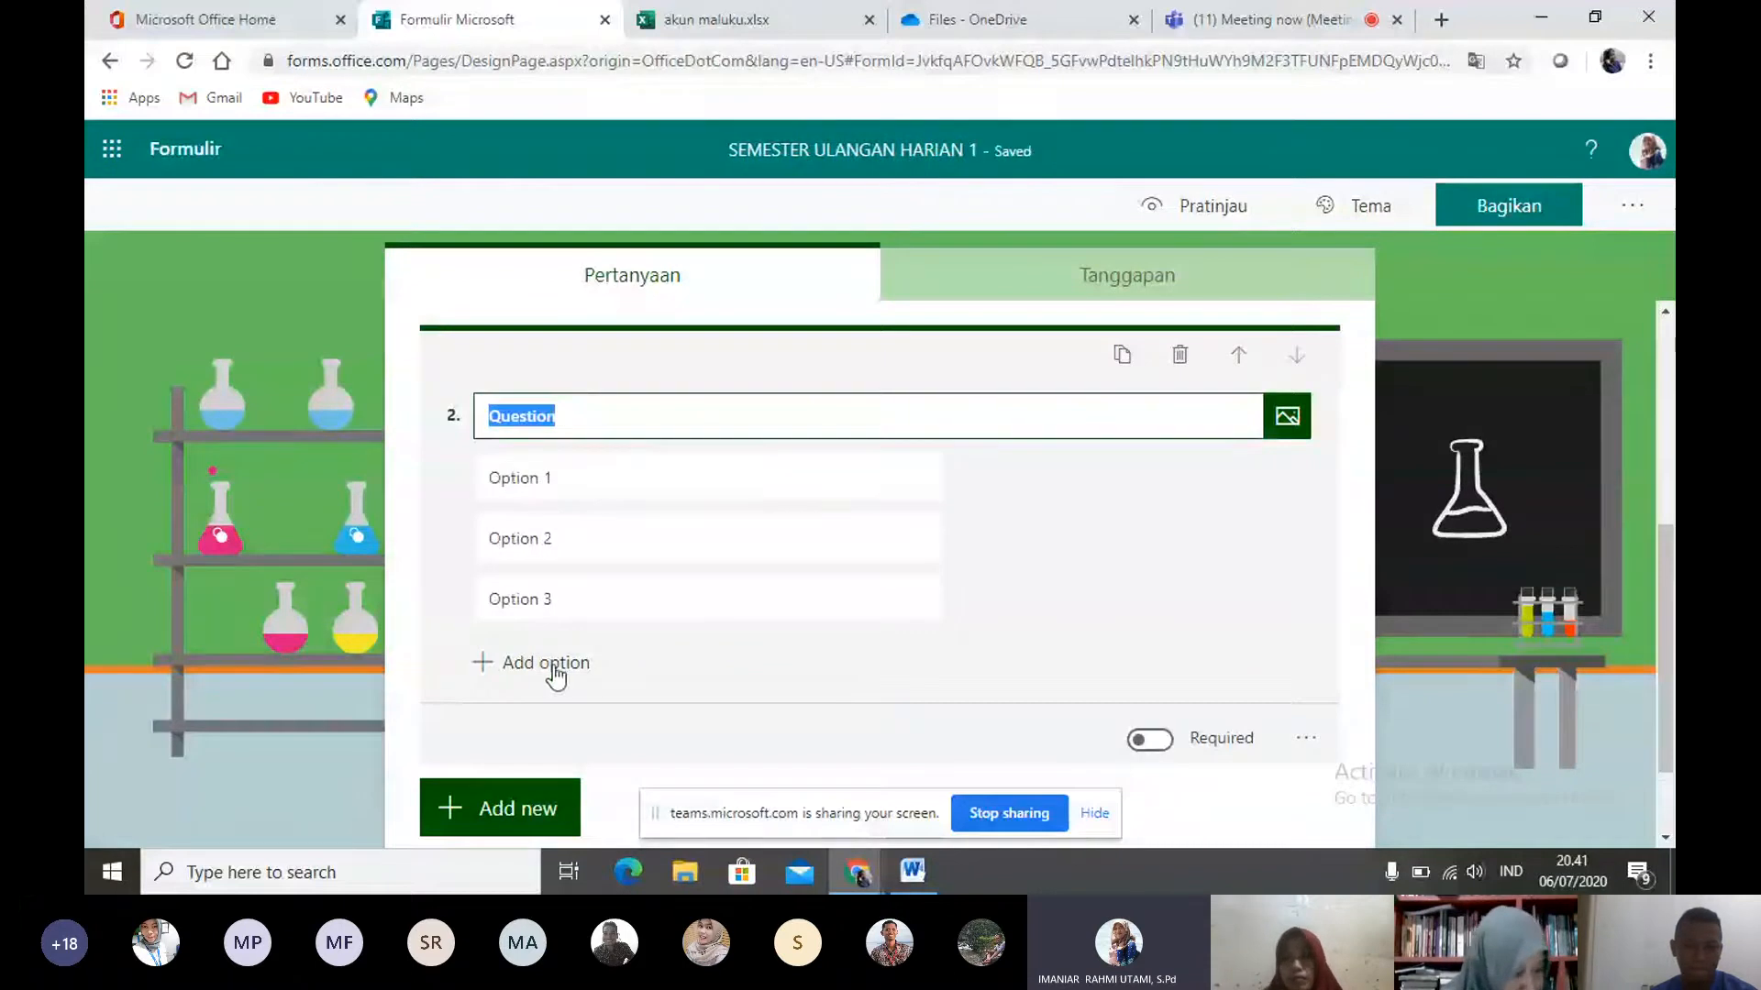
- Delete the Ranking question and add a Choice question titled "Kelas" below the "Nama Lengkap" question
{"action": "left_click", "coordinate": [1184, 354]}
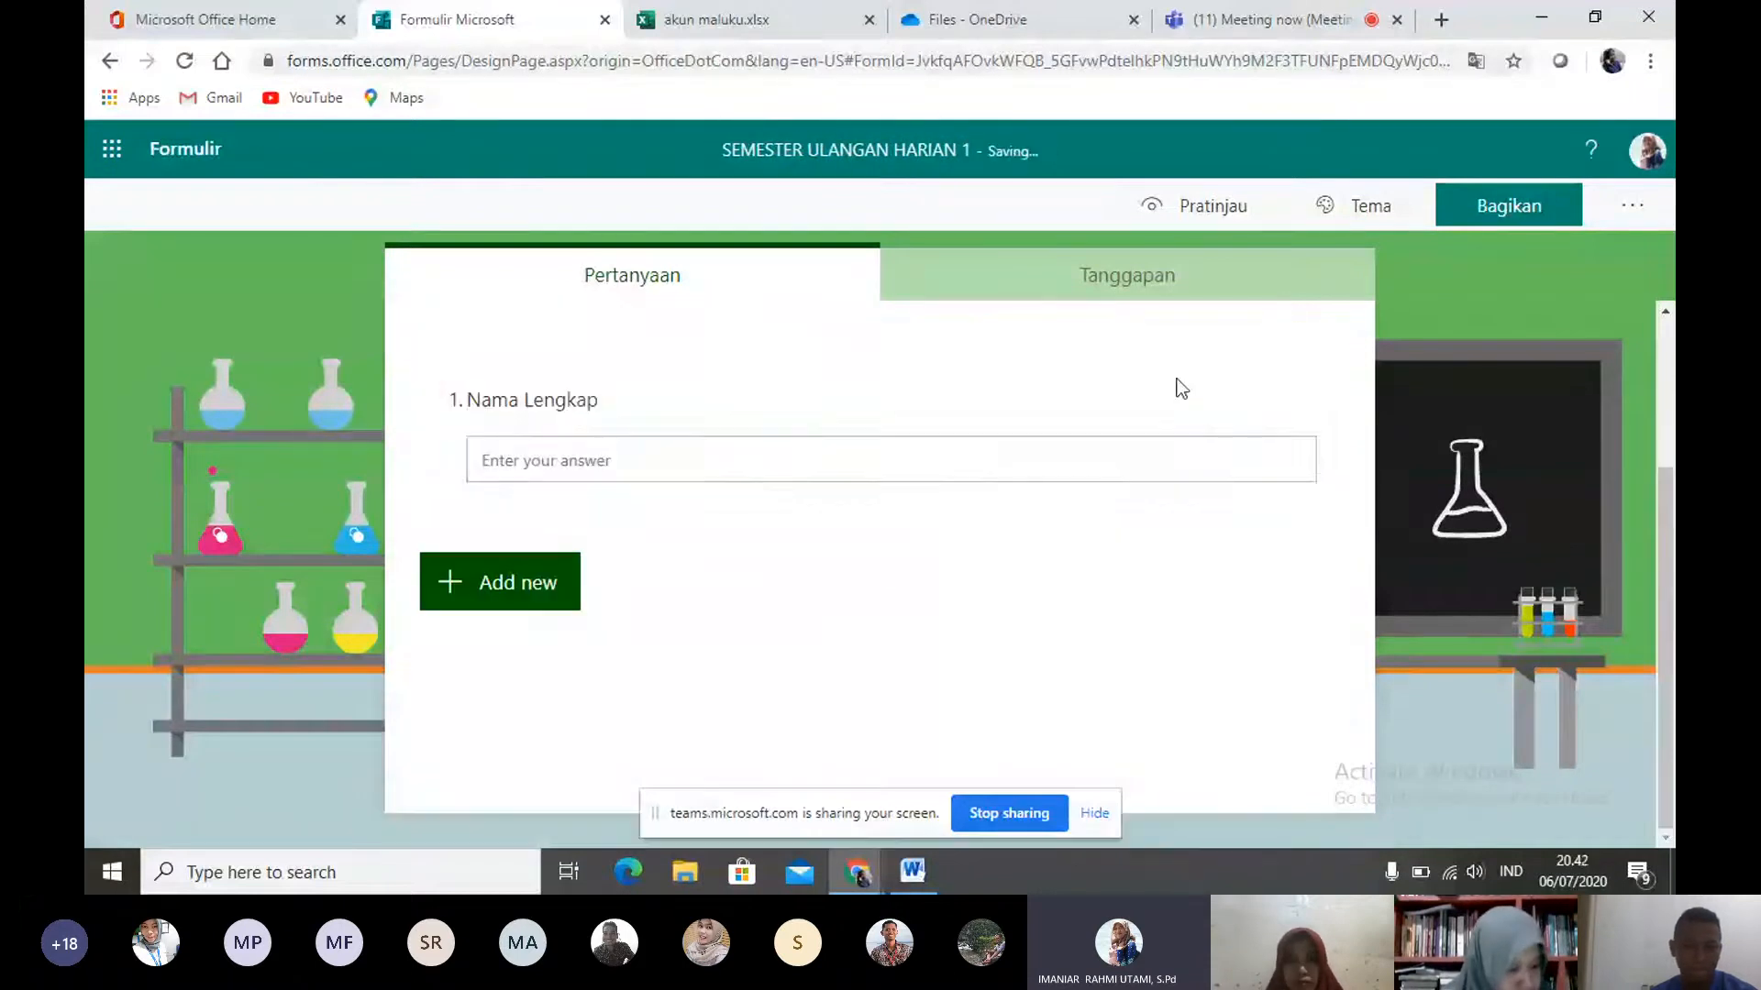
{"action": "left_click", "coordinate": [506, 568]}
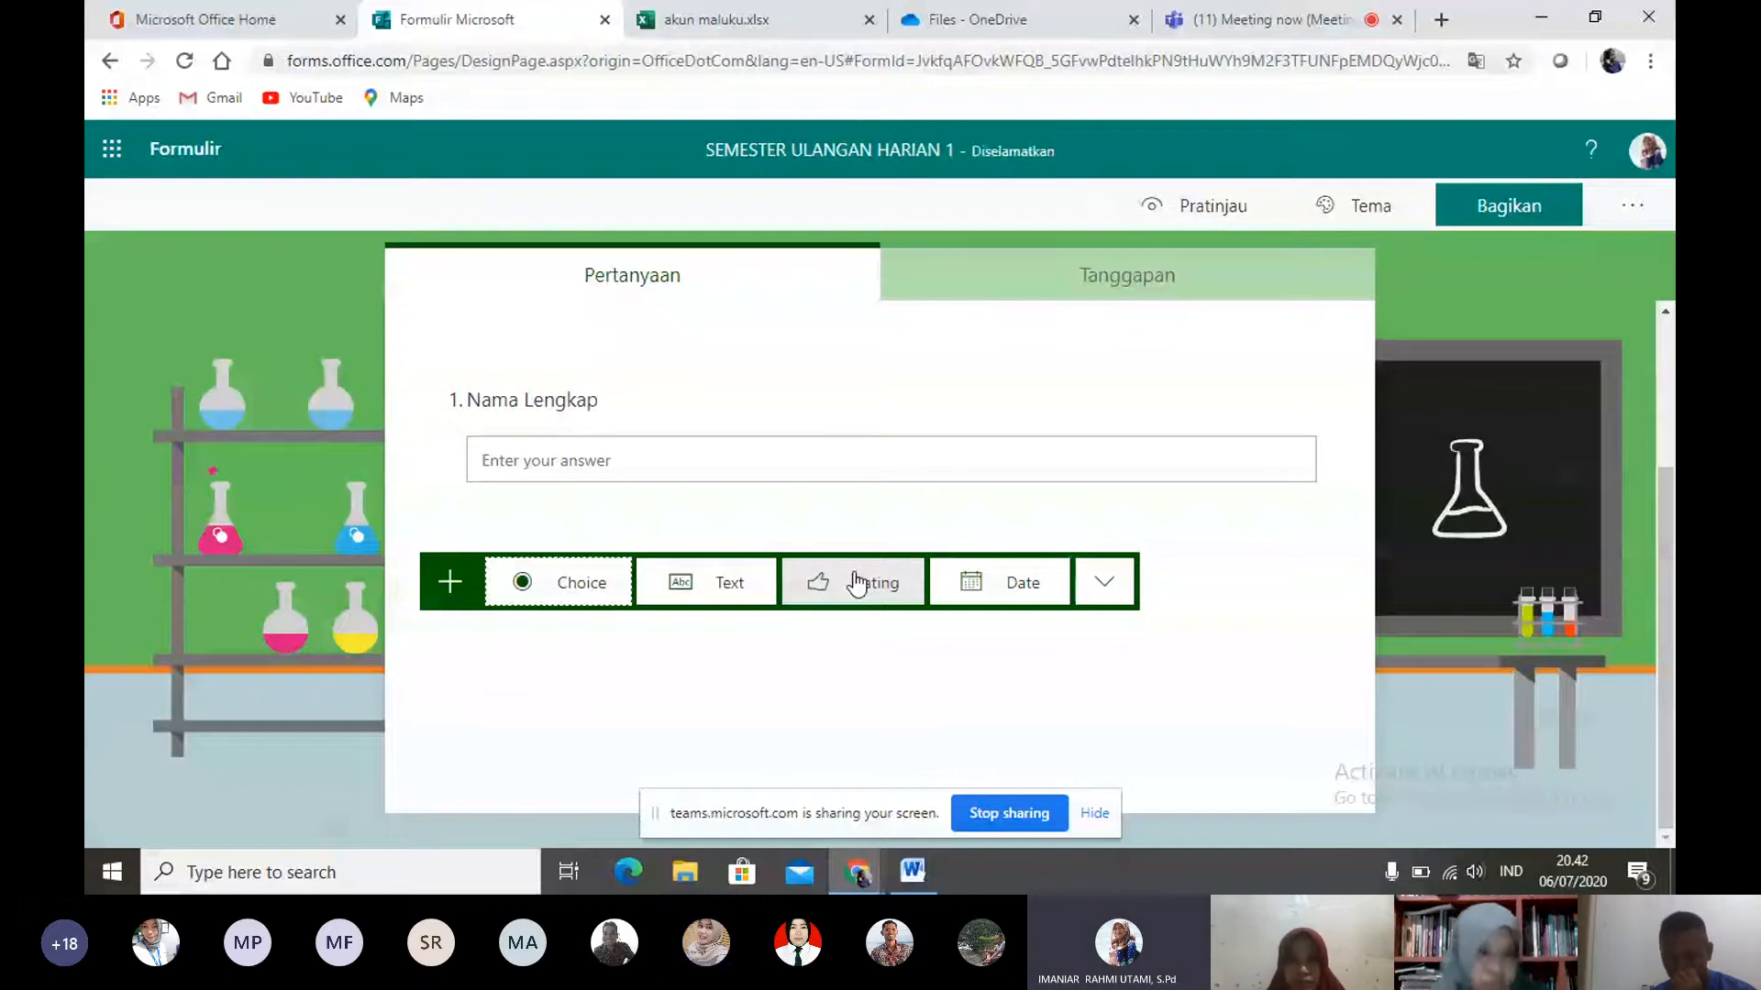
{"action": "left_click", "coordinate": [587, 583]}
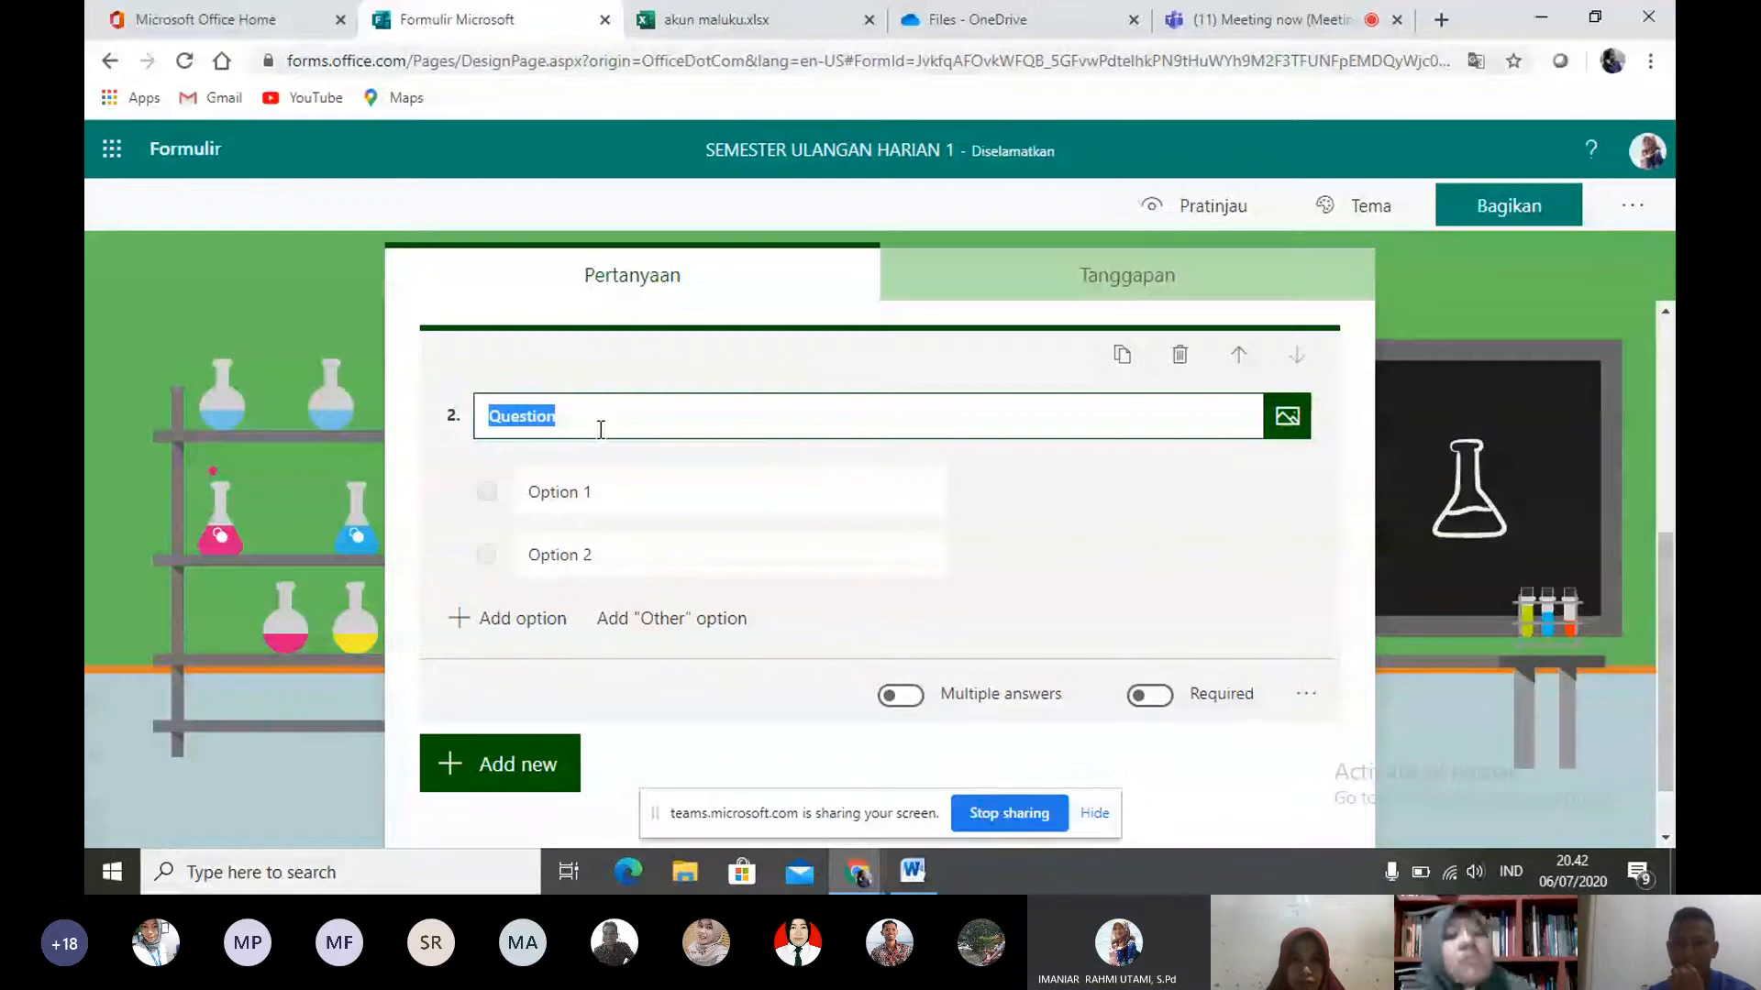
{"action": "type", "text": "Kelas"}
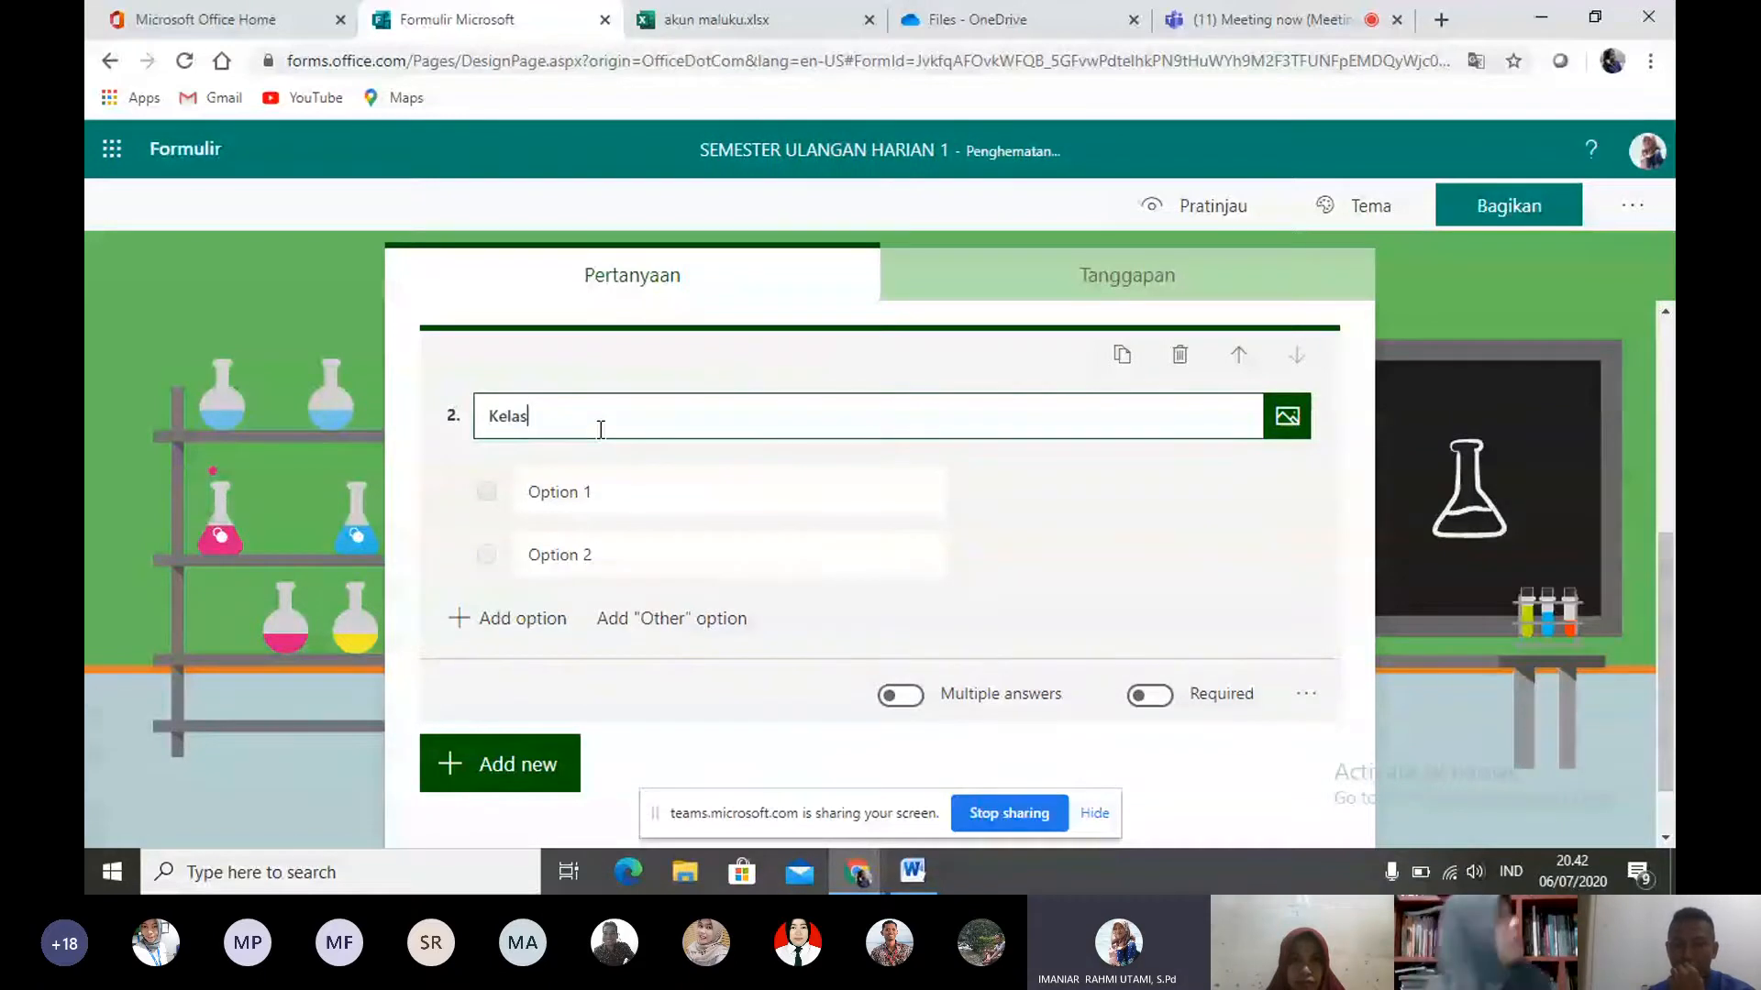
- Give the "Kelas" question three answer options: VII, VIII and IX
{"action": "left_click", "coordinate": [562, 497]}
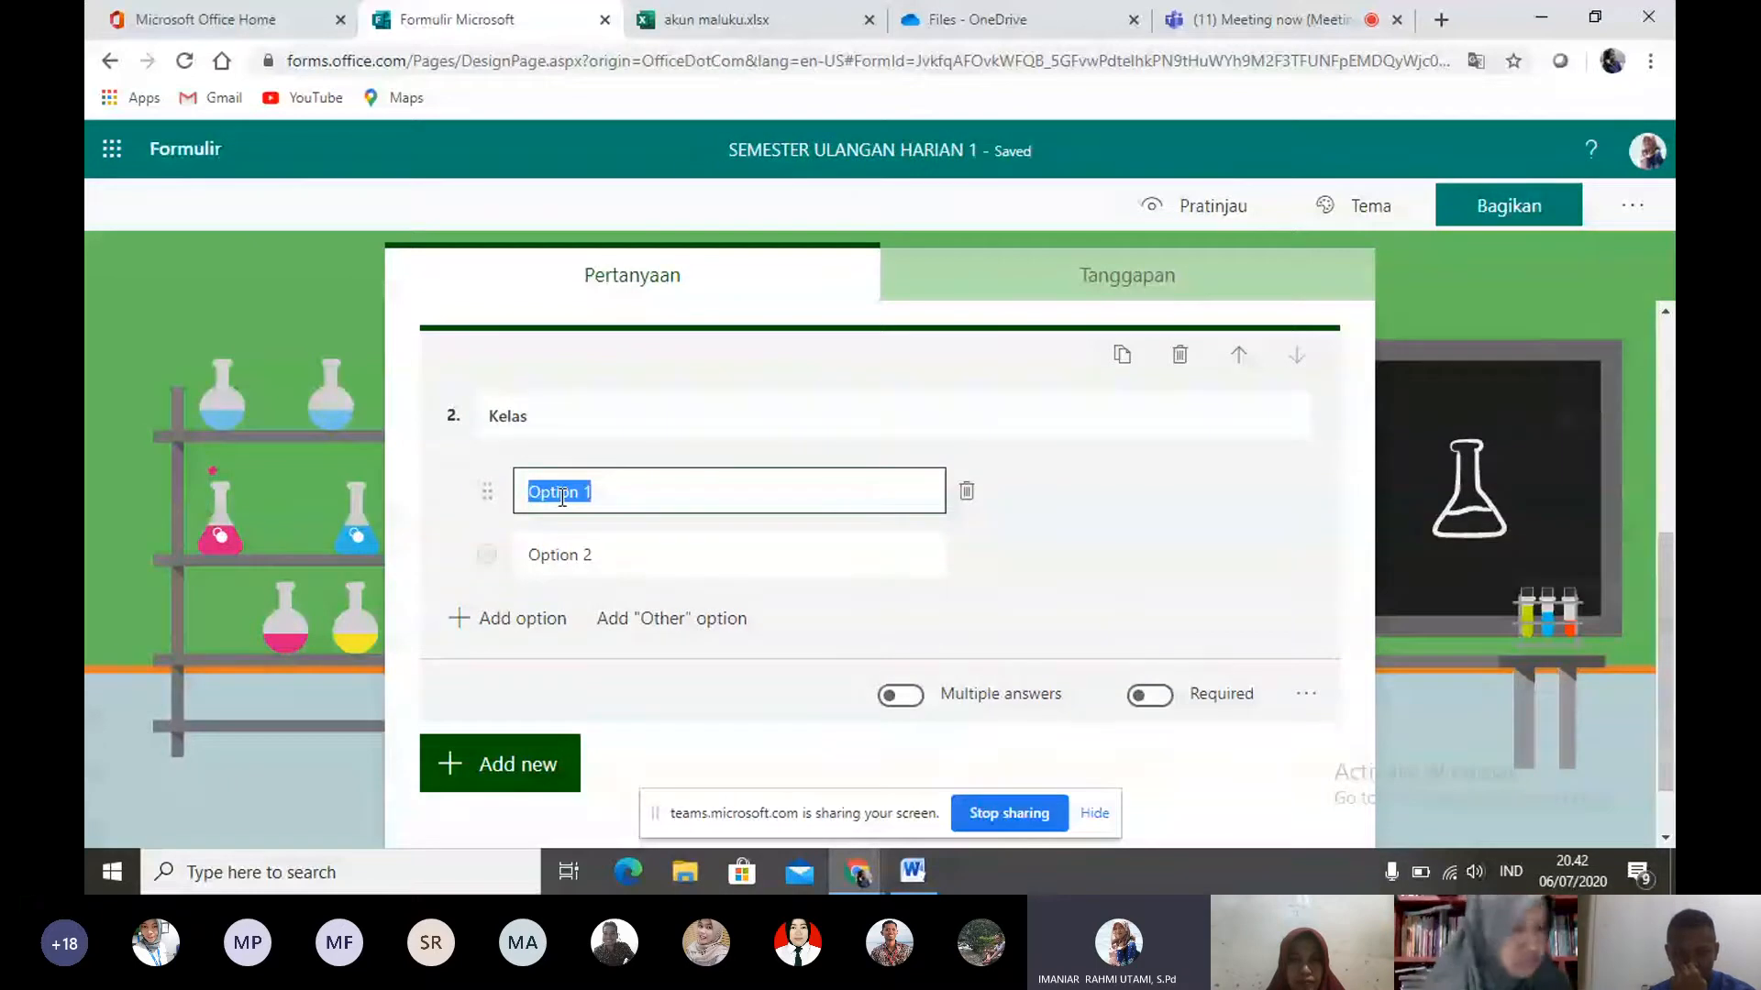
{"action": "type", "text": "VII"}
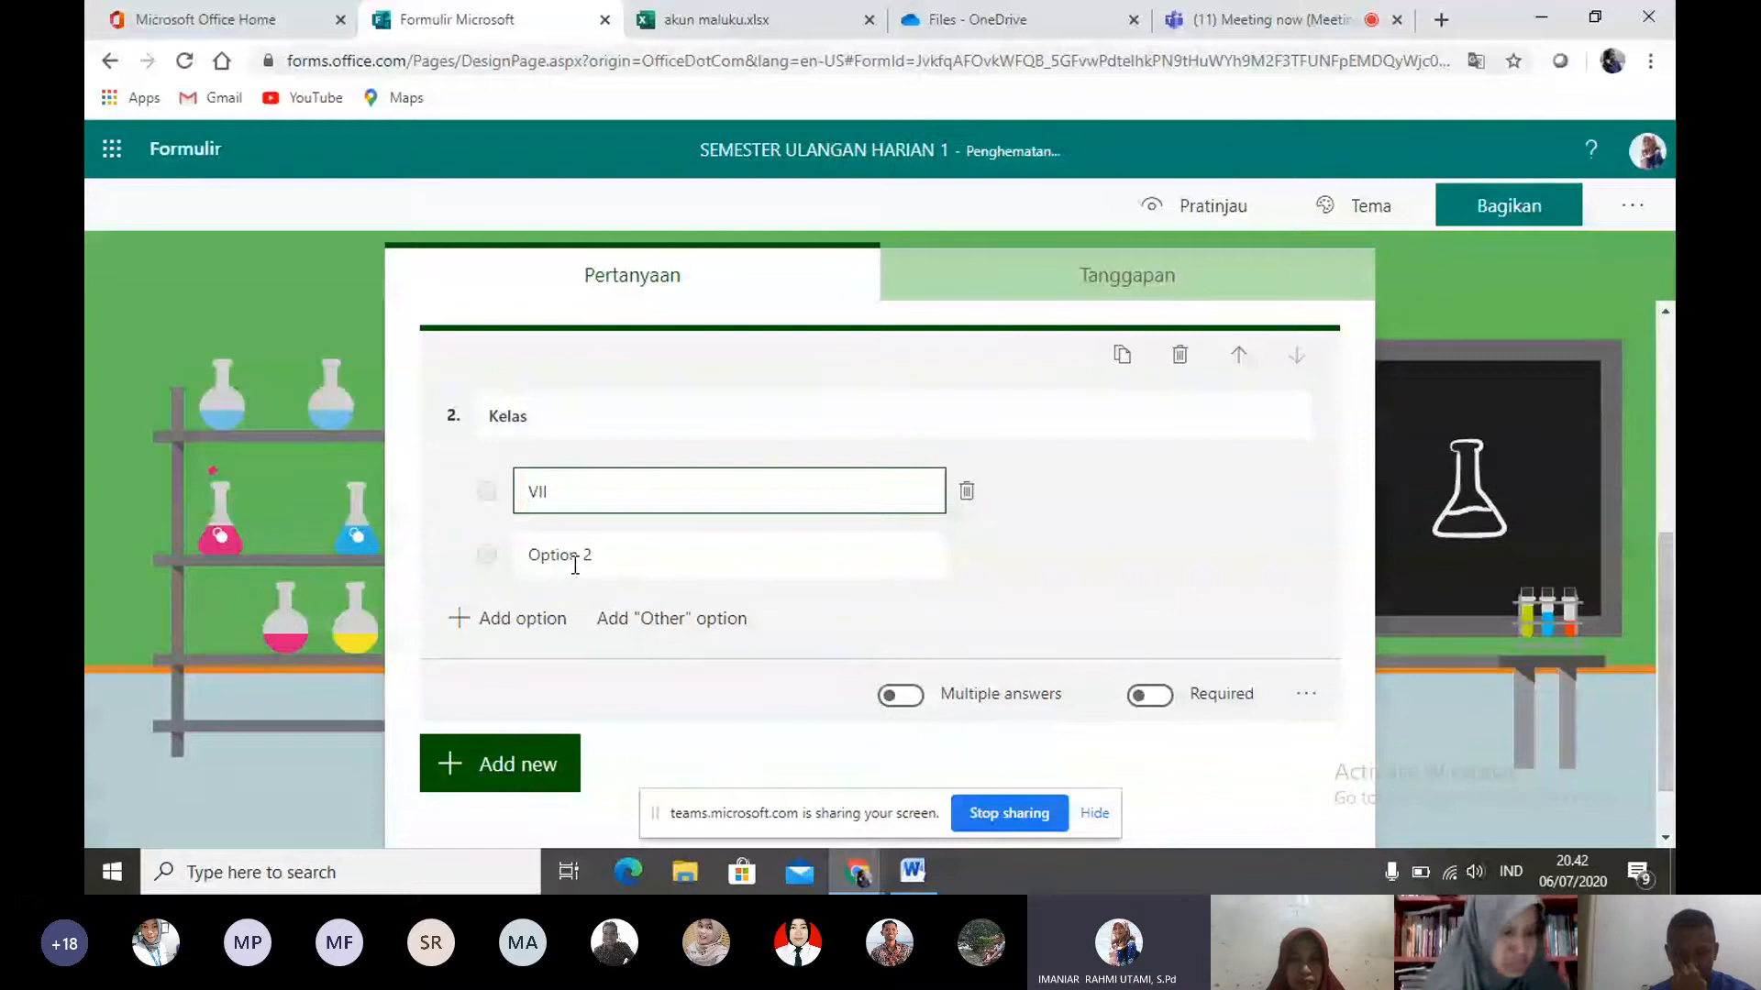
{"action": "left_click", "coordinate": [575, 566]}
{"action": "type", "text": "VIII"}
{"action": "left_click", "coordinate": [472, 618]}
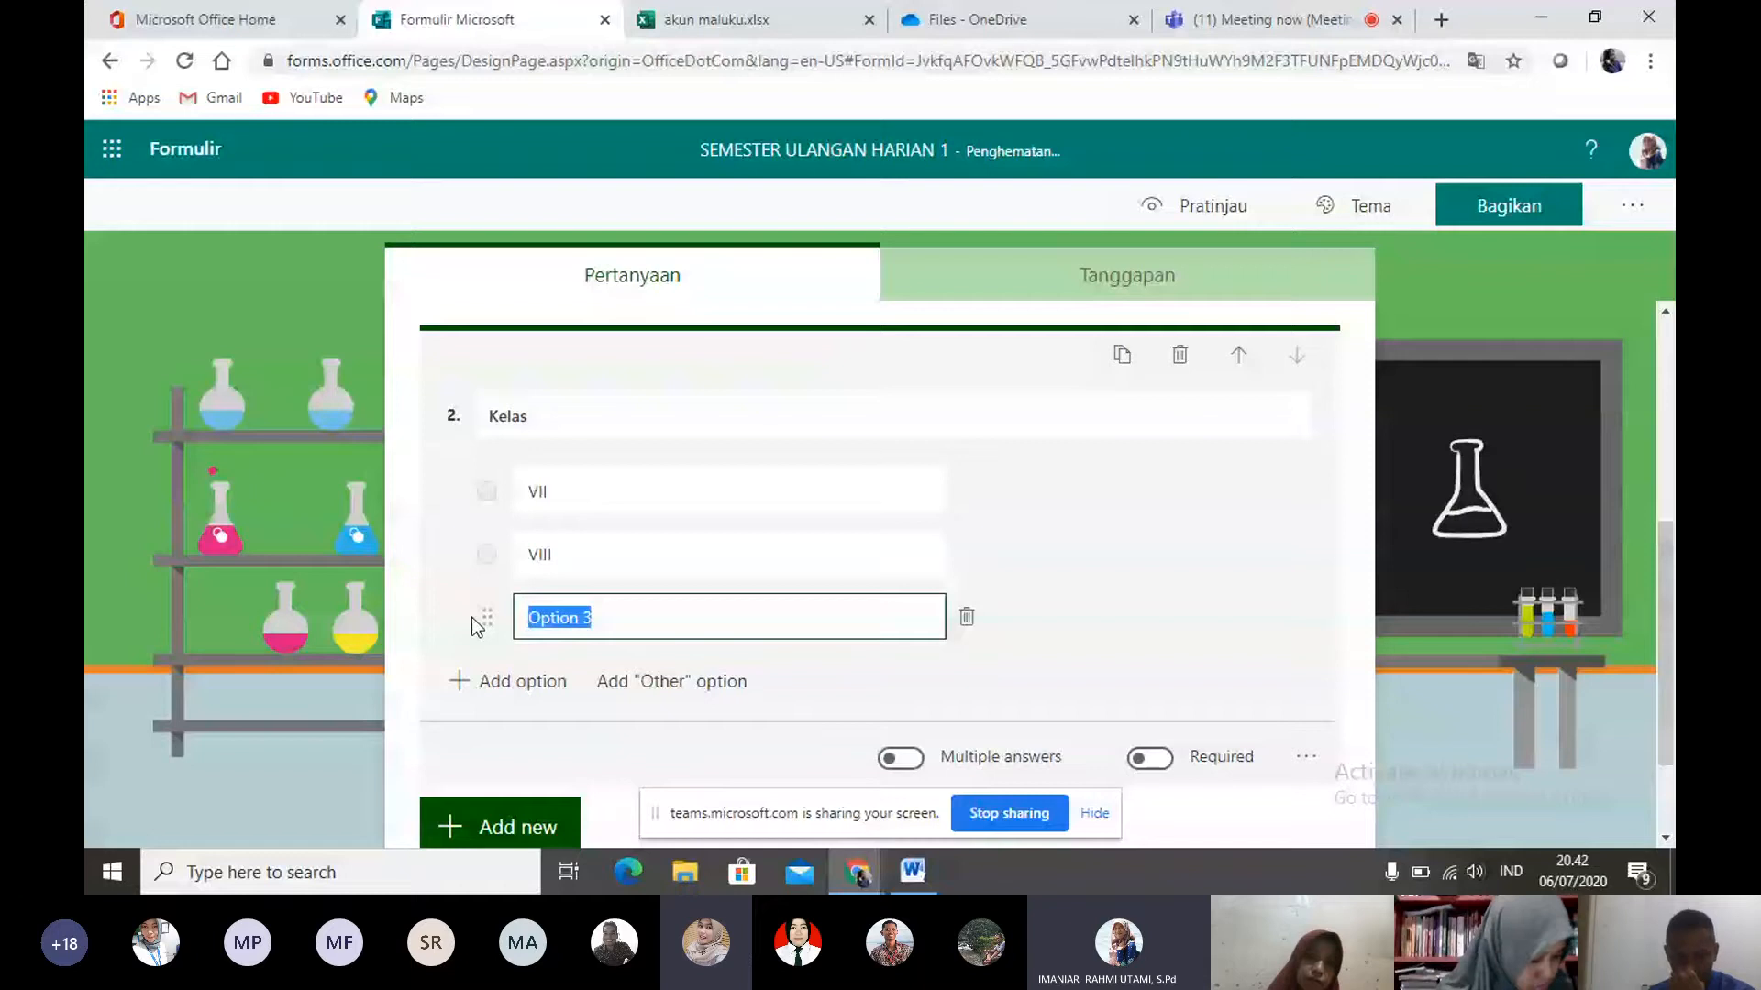
{"action": "type", "text": "IX"}
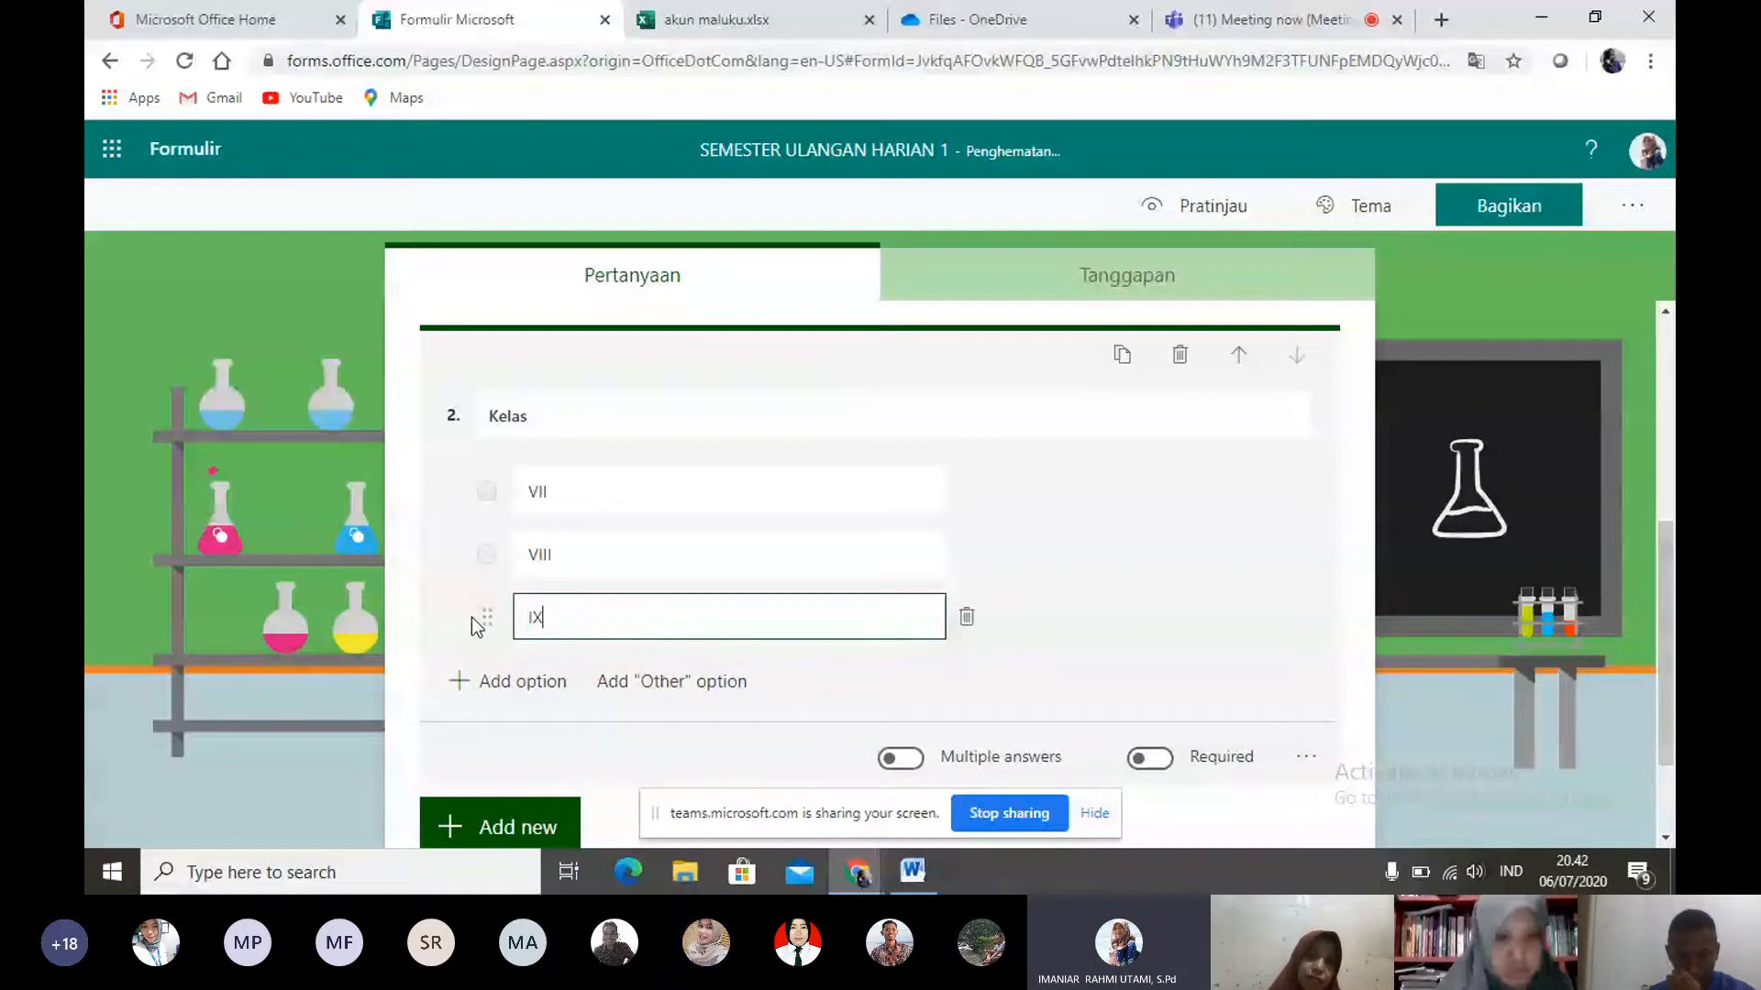
{"action": "left_click", "coordinate": [523, 823]}
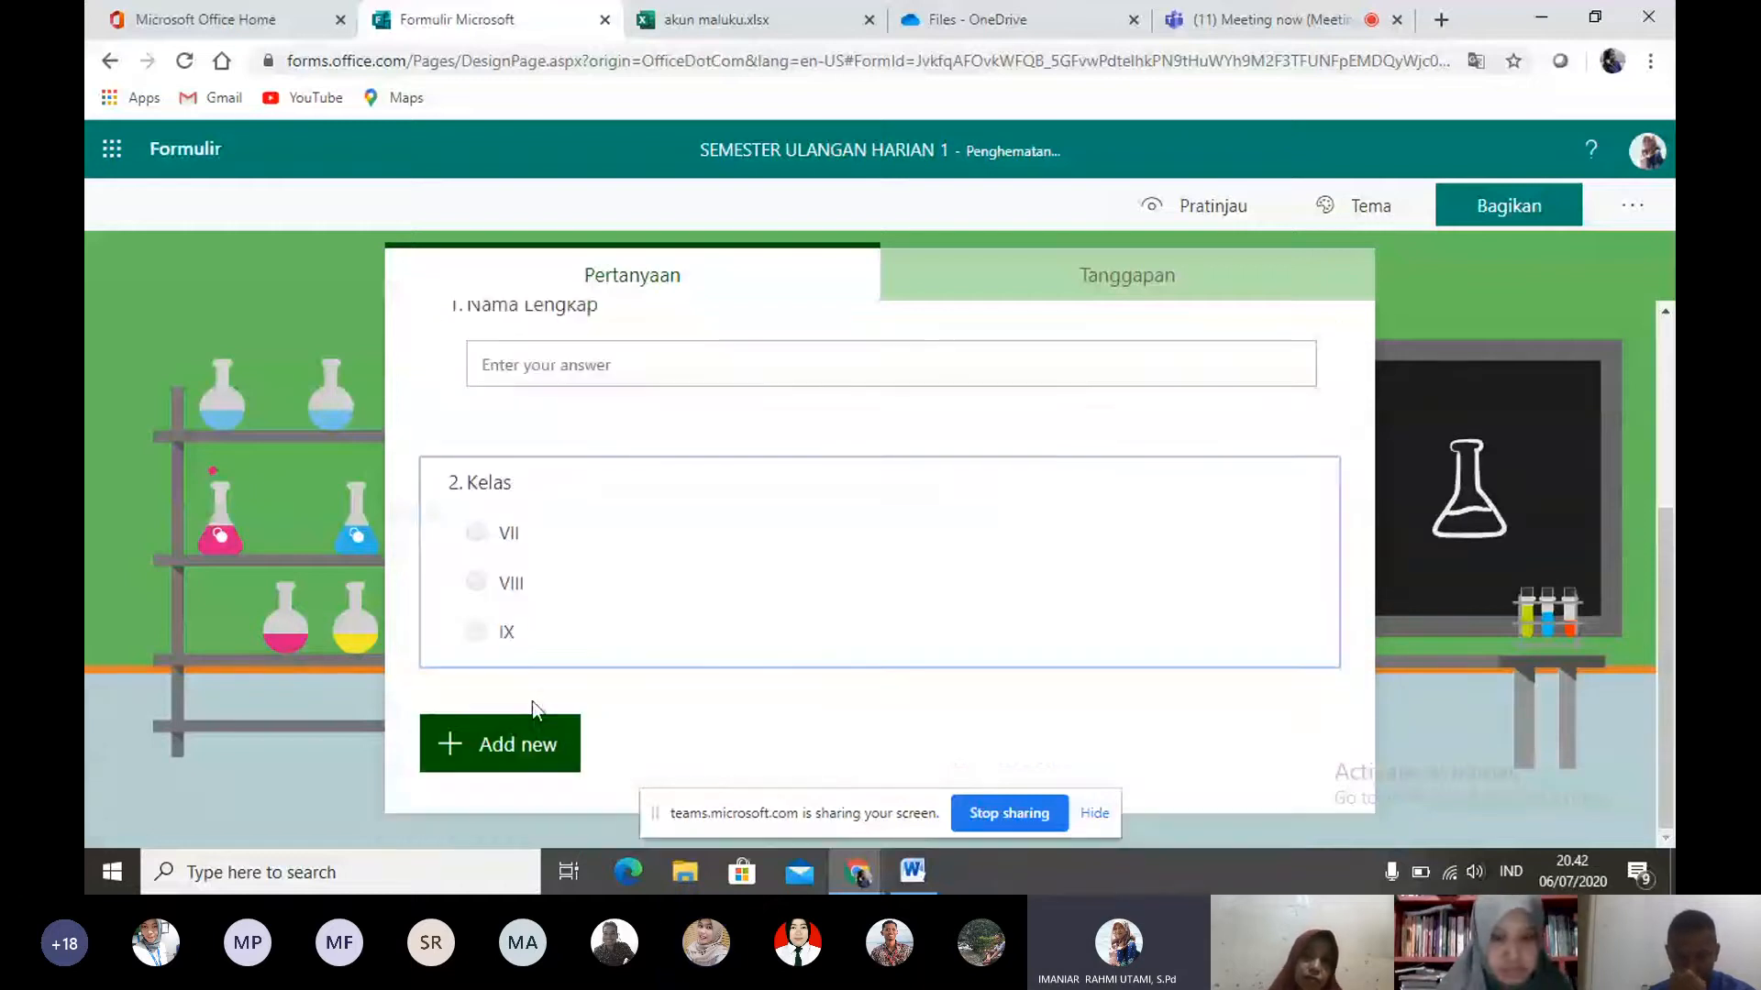
{"action": "left_click", "coordinate": [495, 747]}
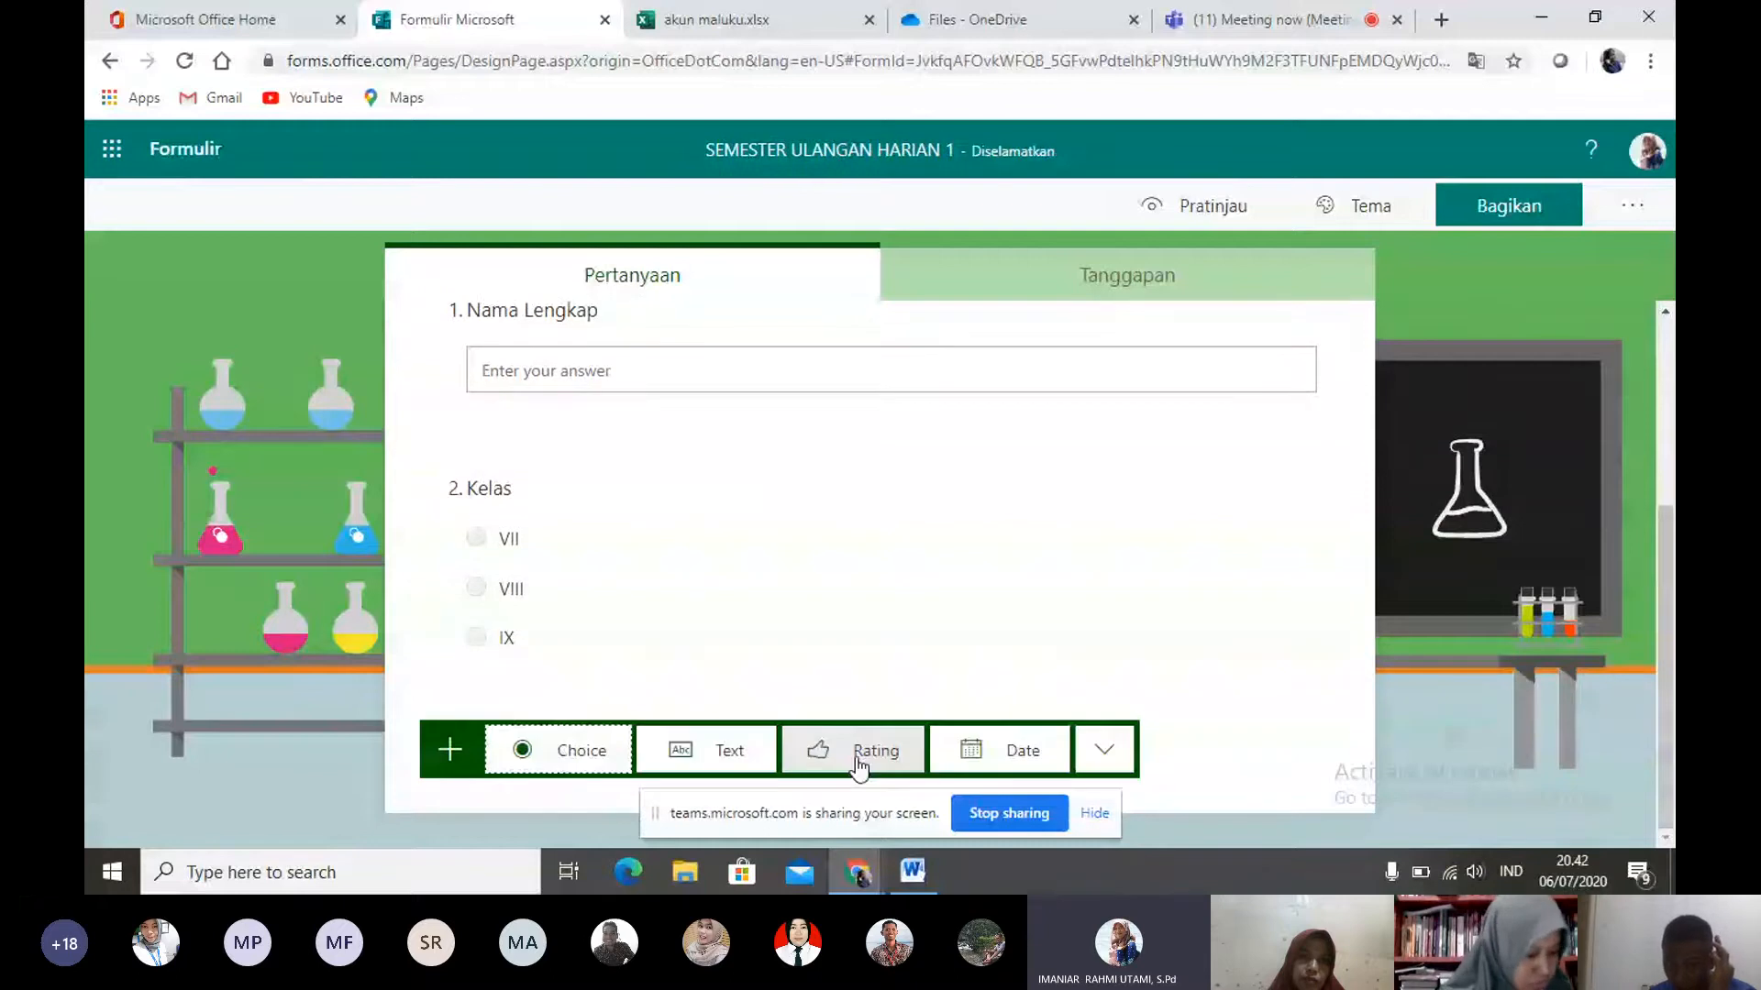
{"action": "left_click", "coordinate": [857, 752]}
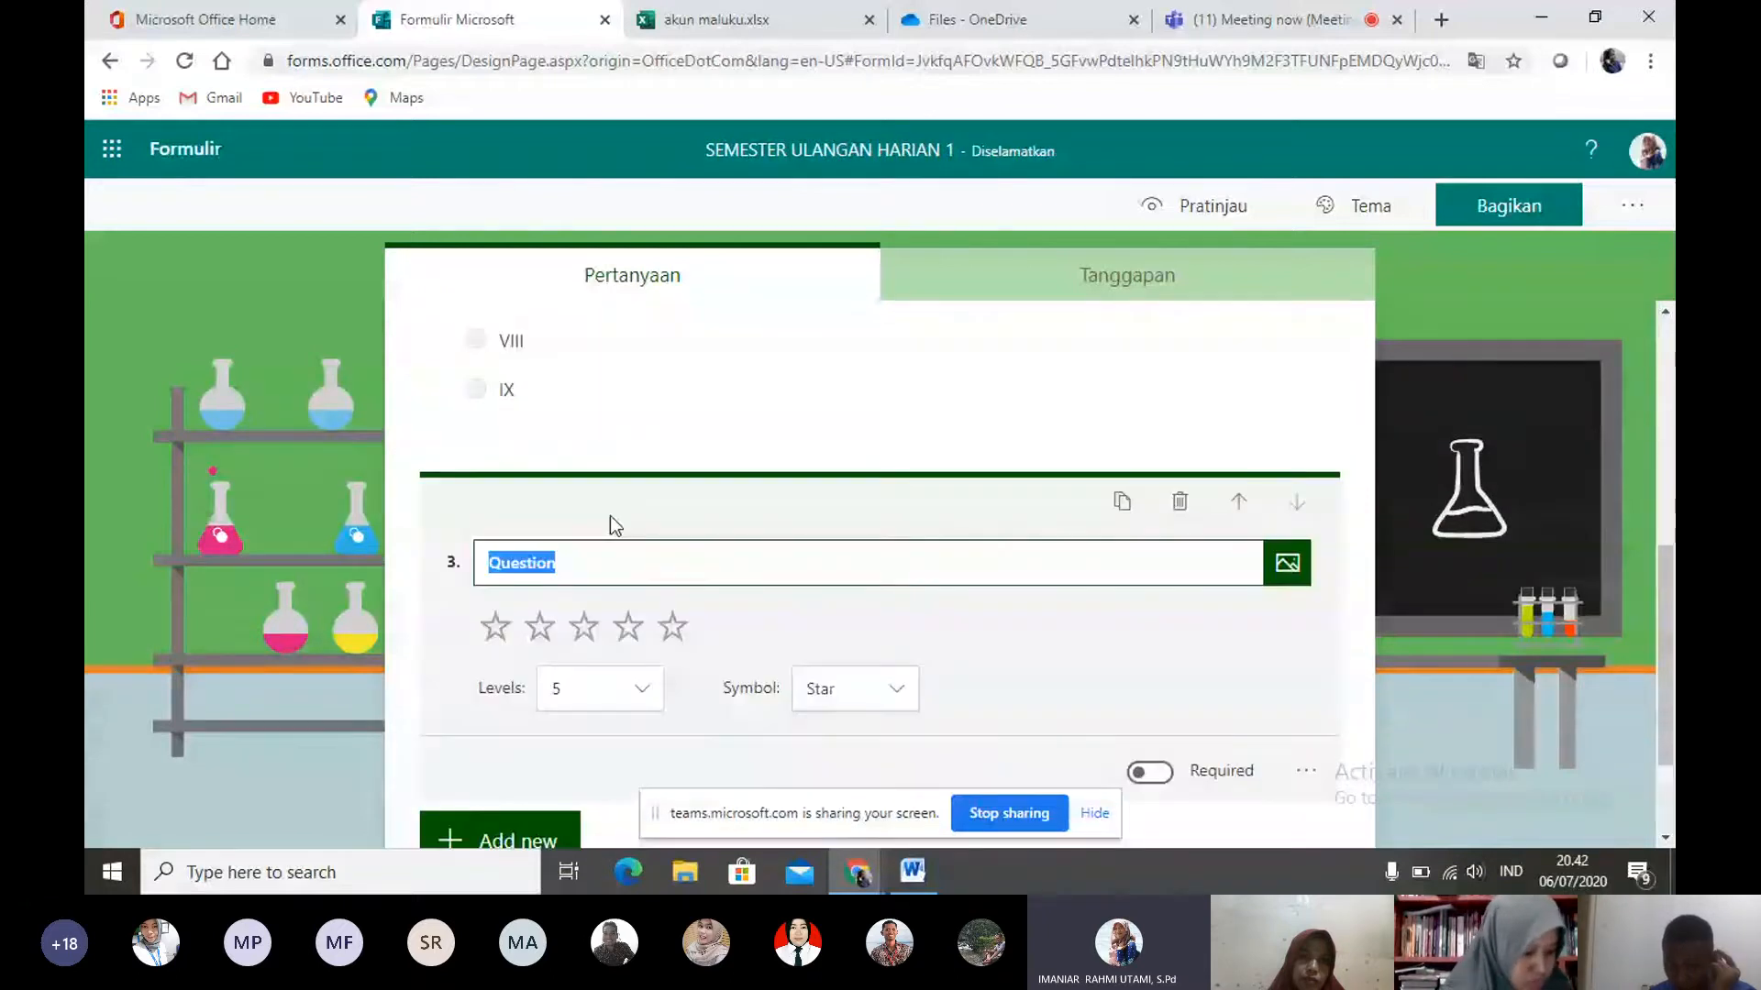
{"action": "type", "text": "Ba"}
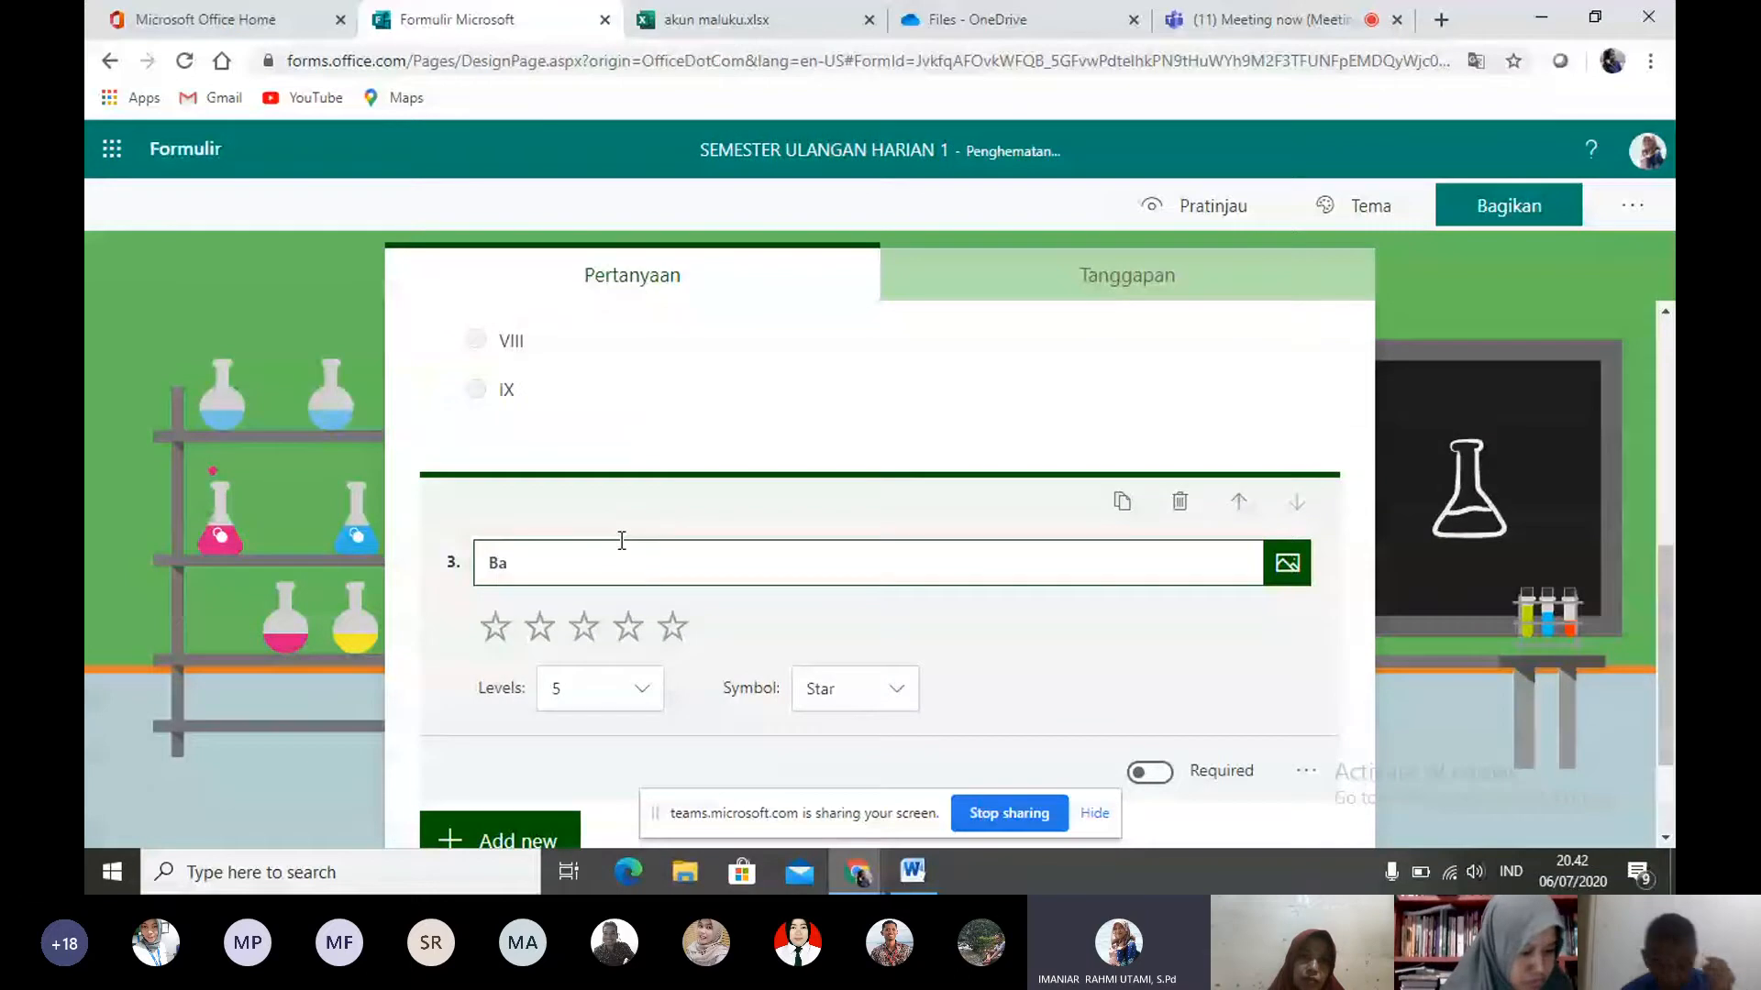
{"action": "key", "text": "BackSpace"}
{"action": "key", "text": "BackSpace"}
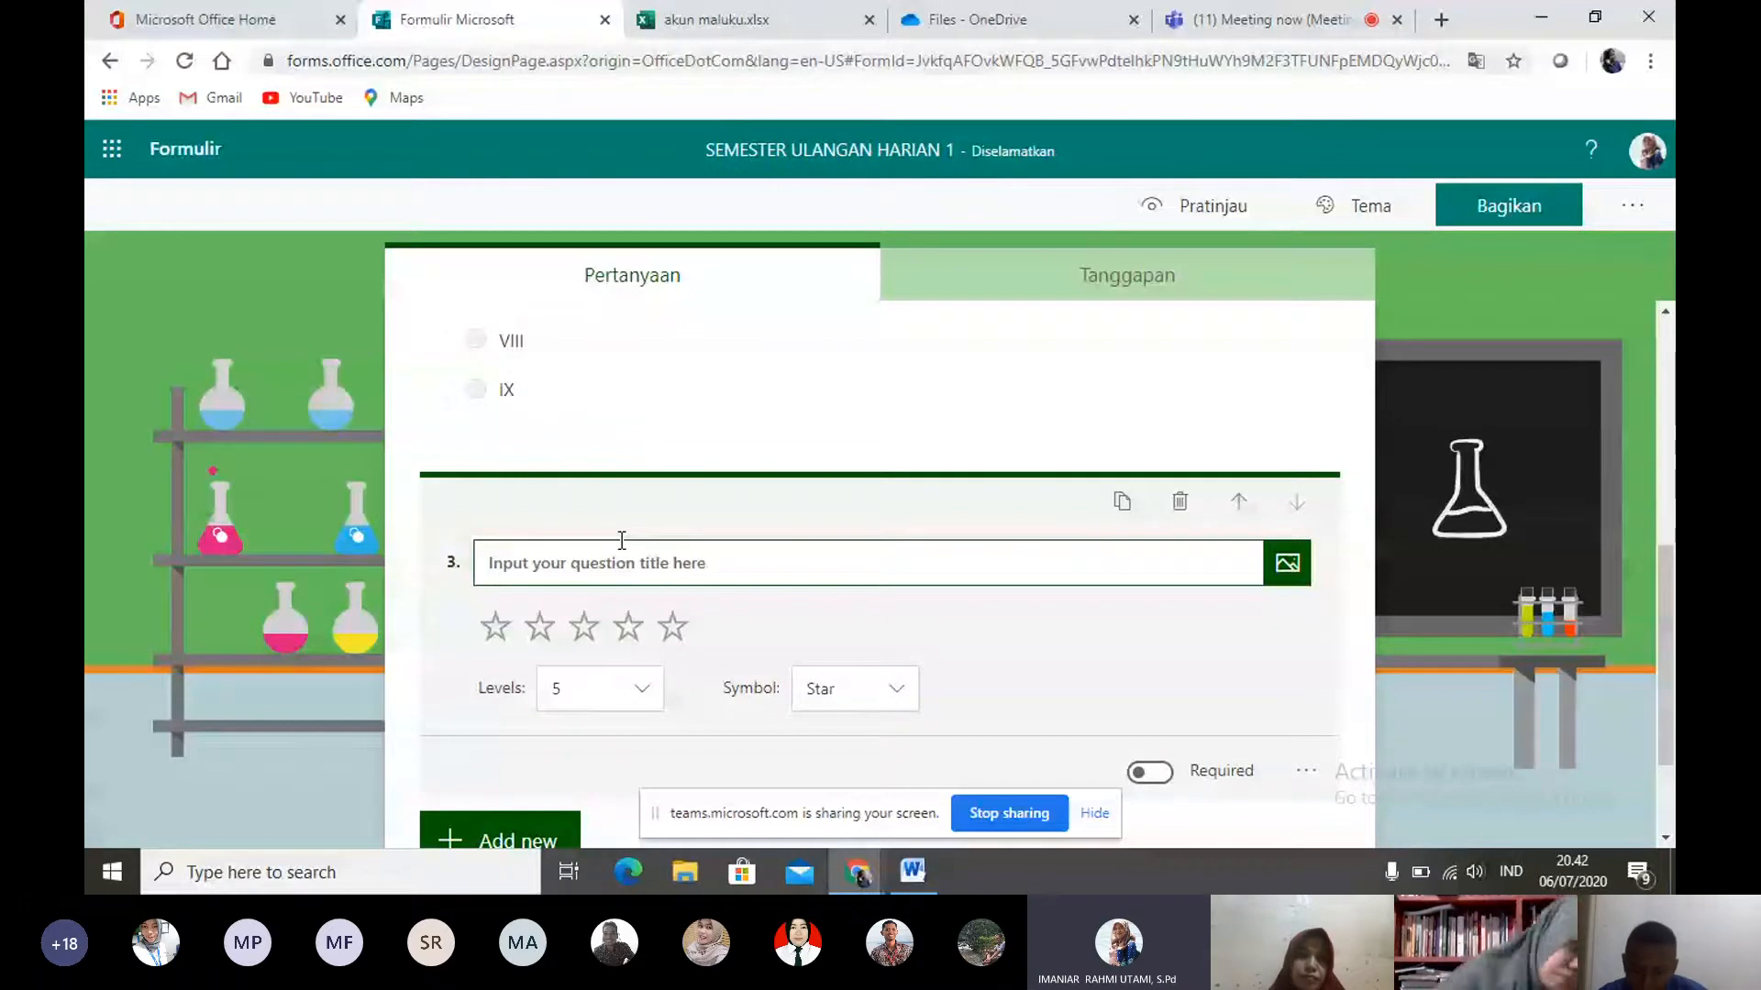
{"action": "left_click", "coordinate": [1180, 504]}
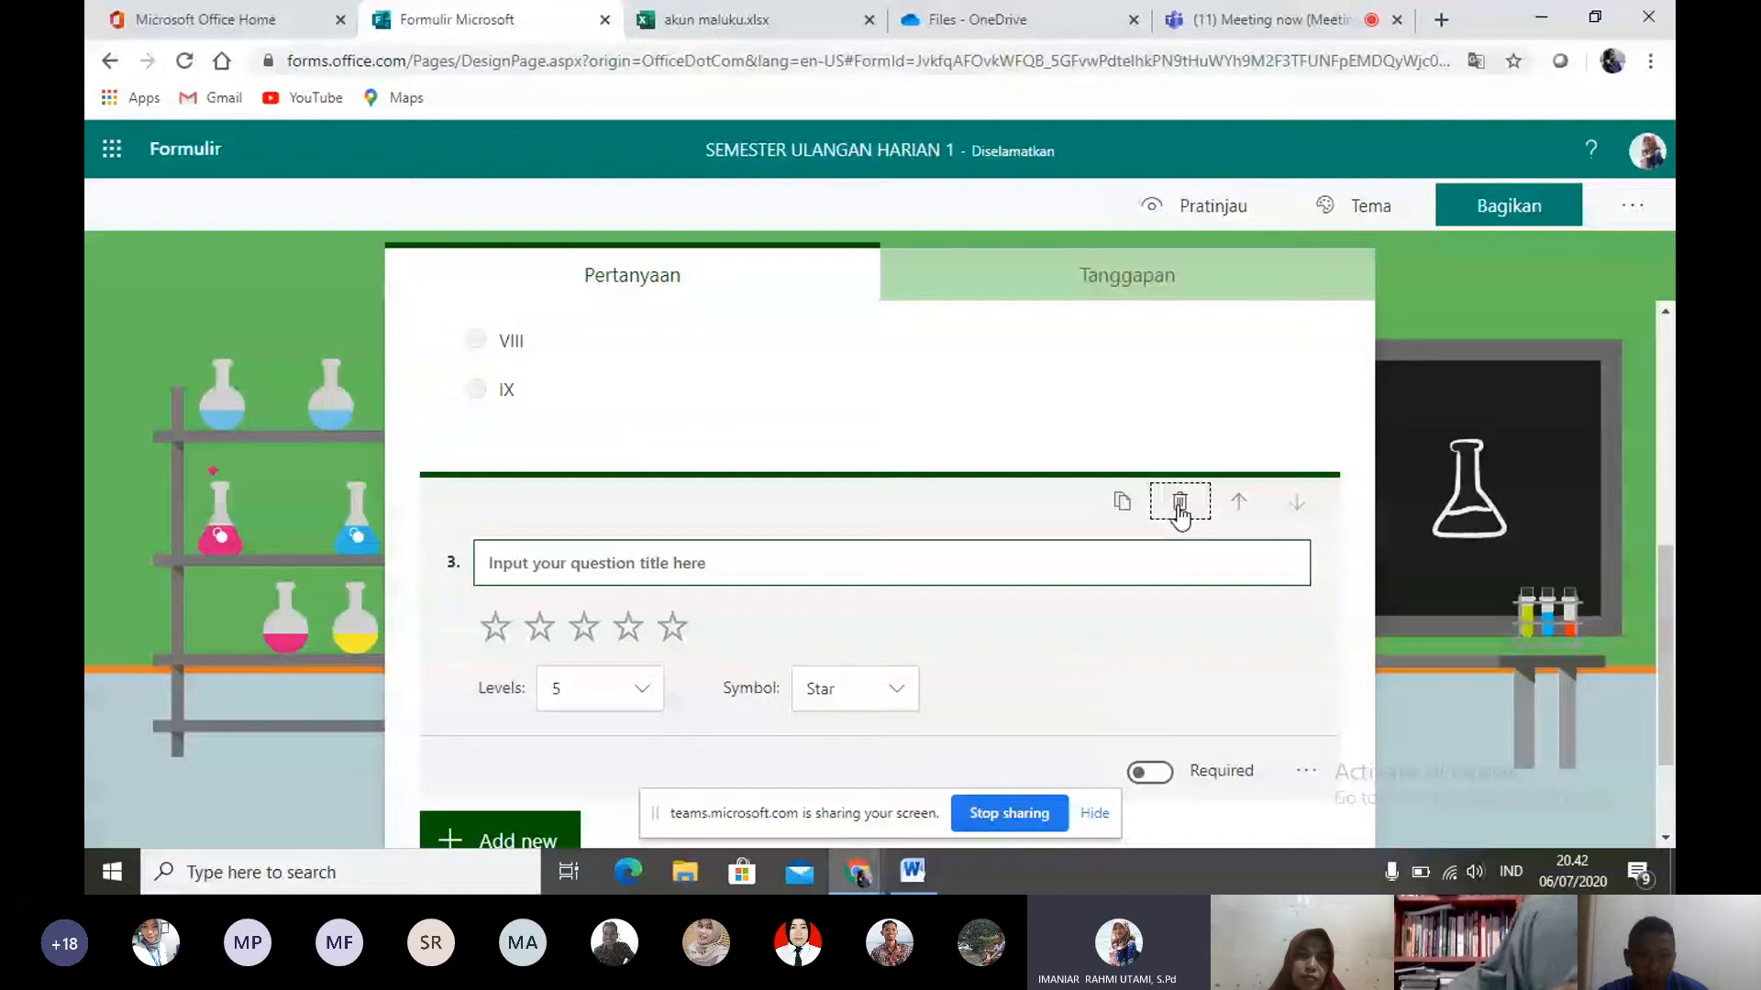
{"action": "left_click", "coordinate": [1180, 504]}
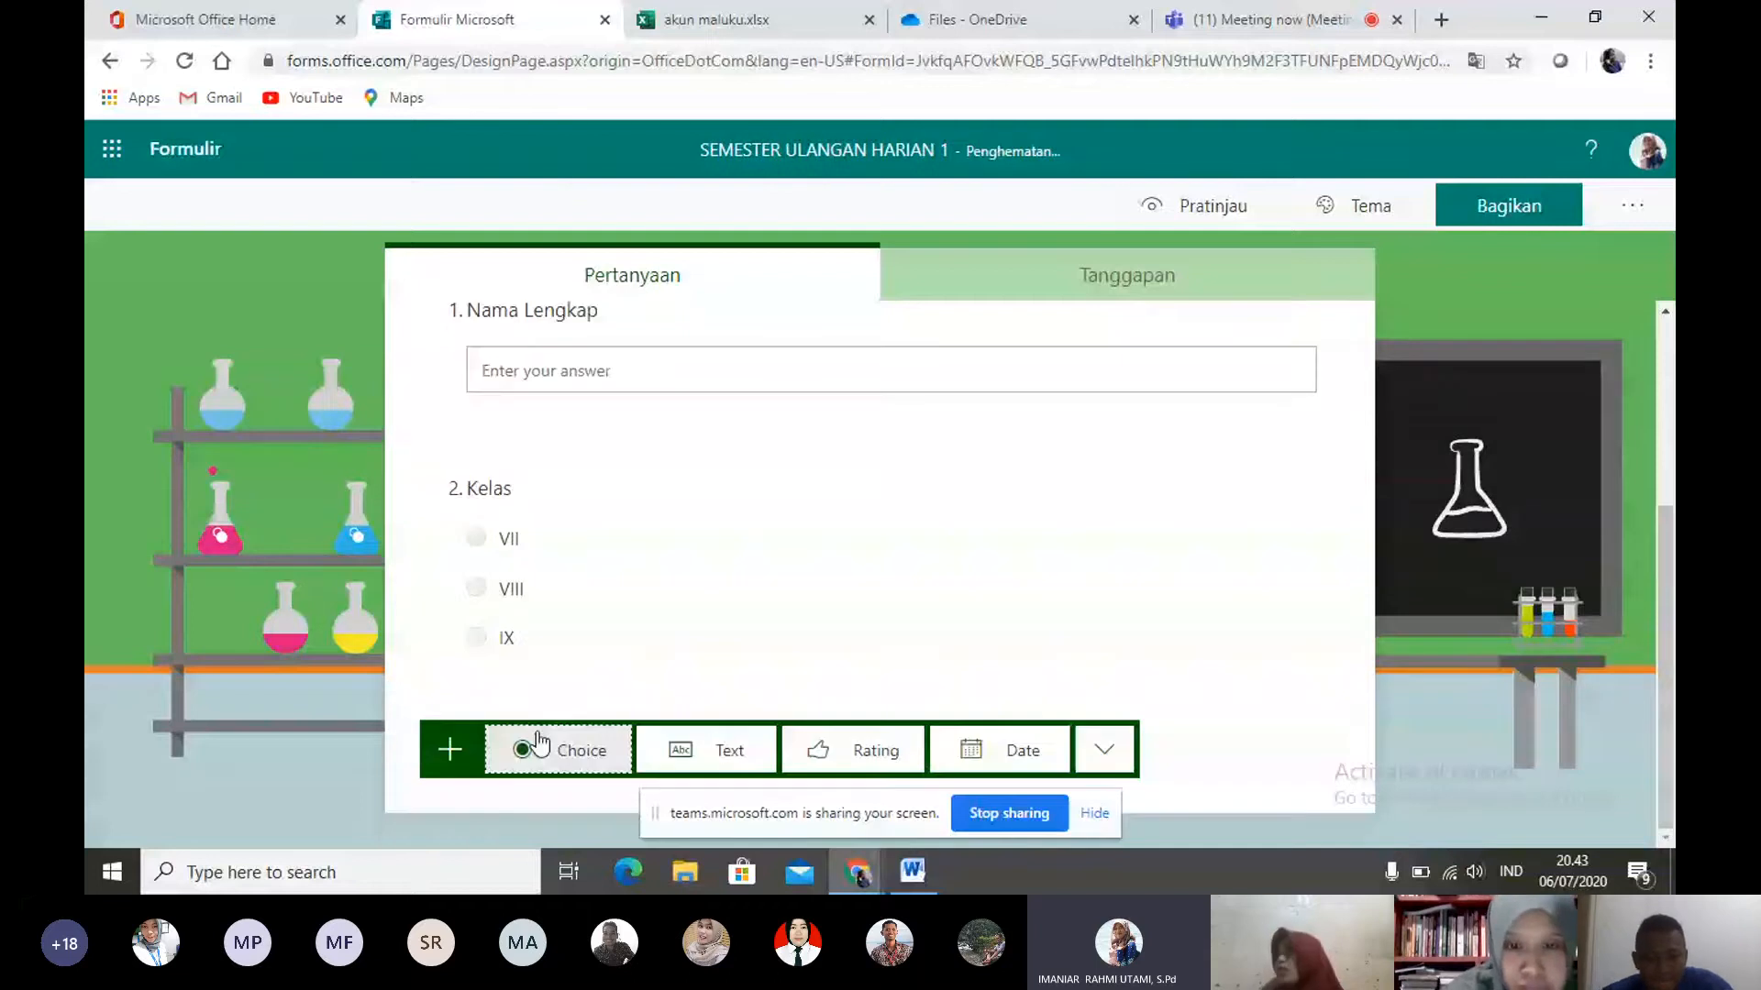
{"action": "left_click", "coordinate": [1103, 767]}
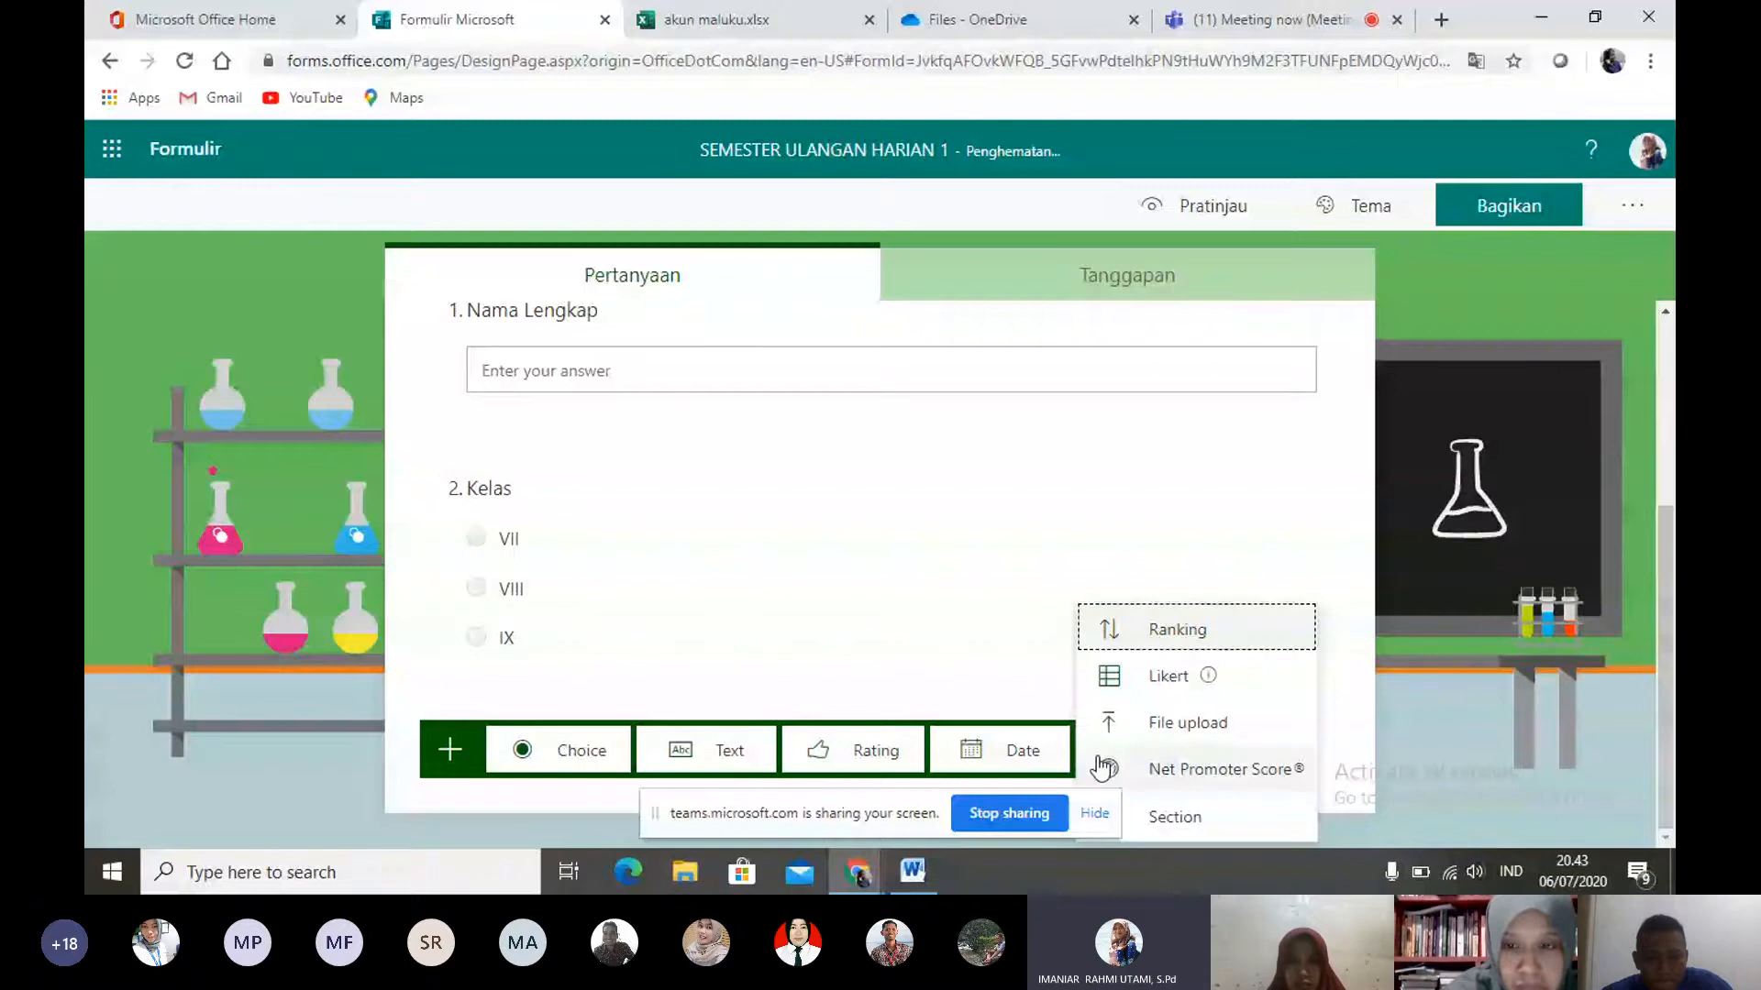
{"action": "left_click", "coordinate": [1158, 676]}
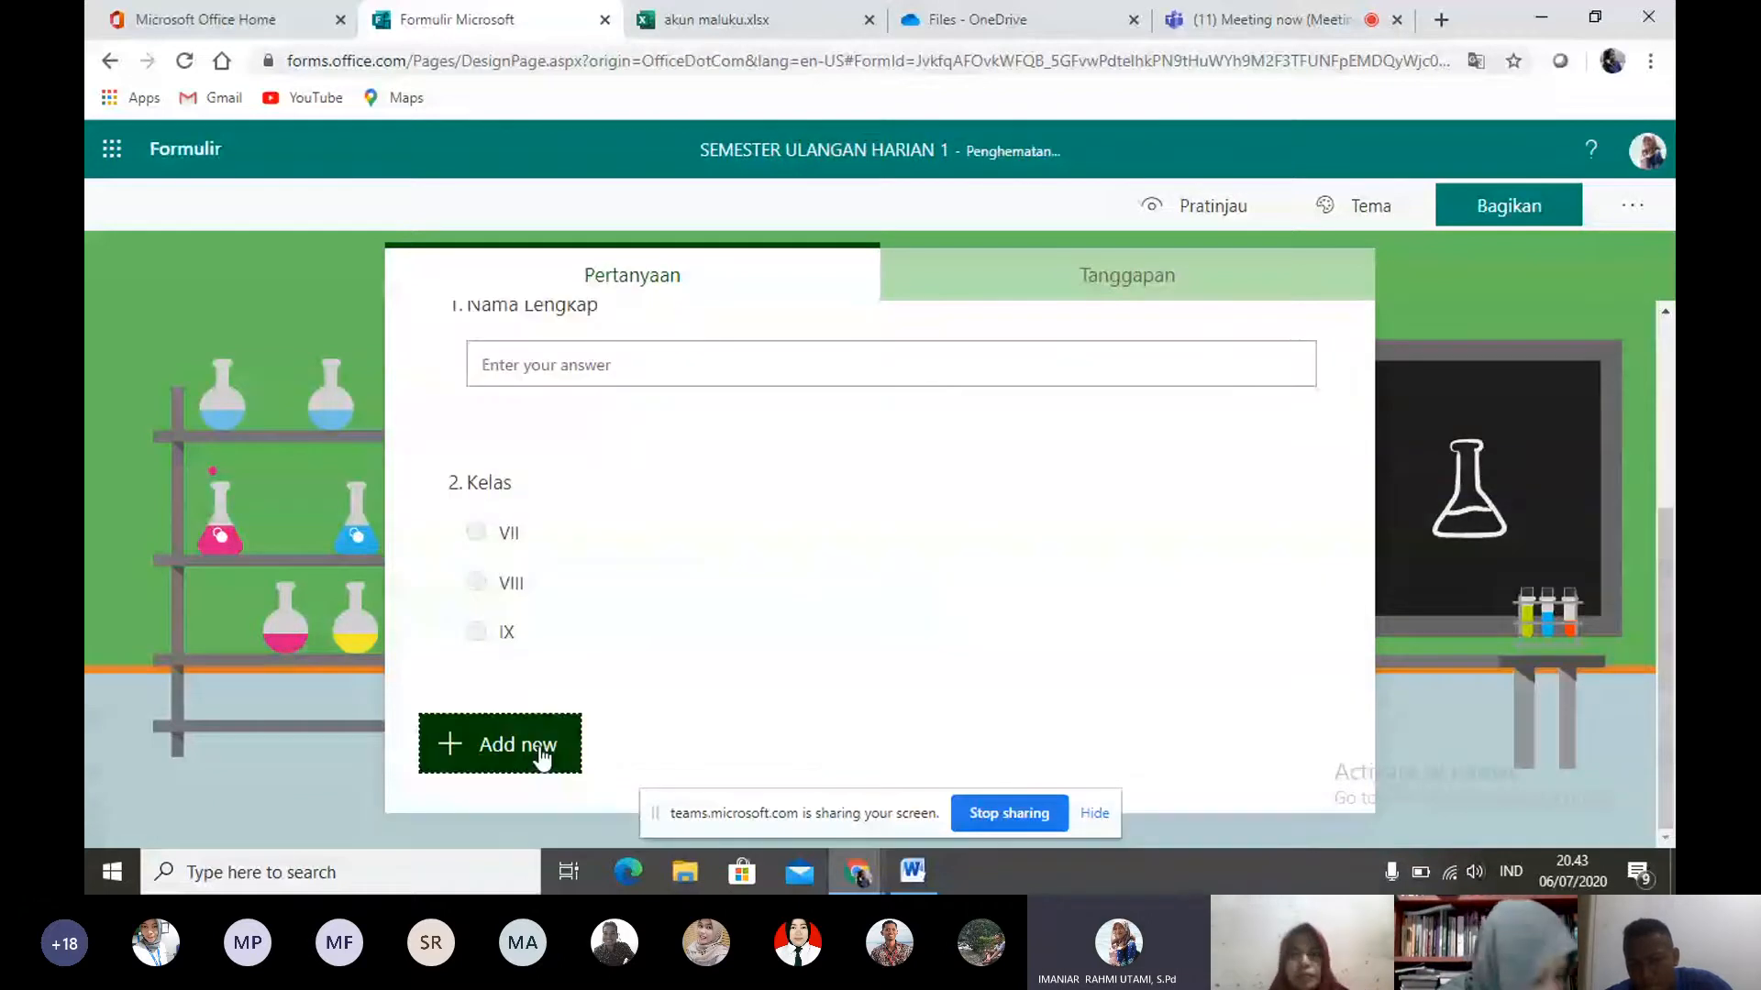
- Add a new section to the form below the "Kelas" question
{"action": "left_click", "coordinate": [541, 759]}
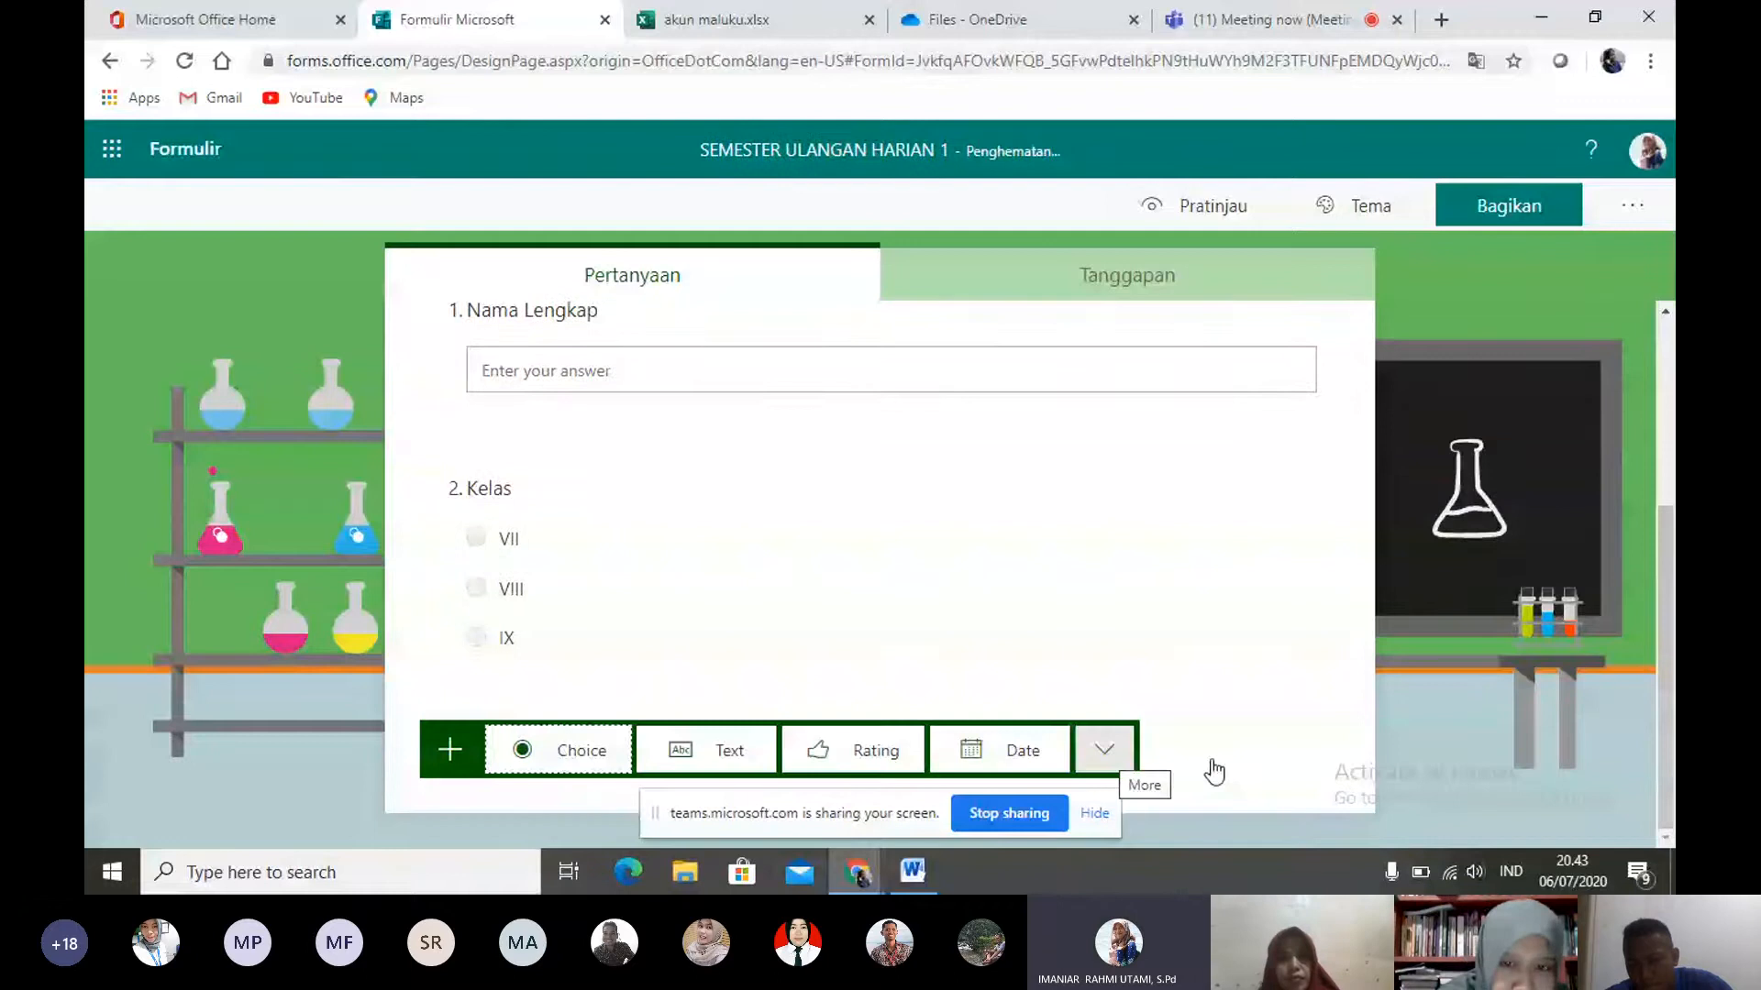
{"action": "left_click", "coordinate": [1117, 753]}
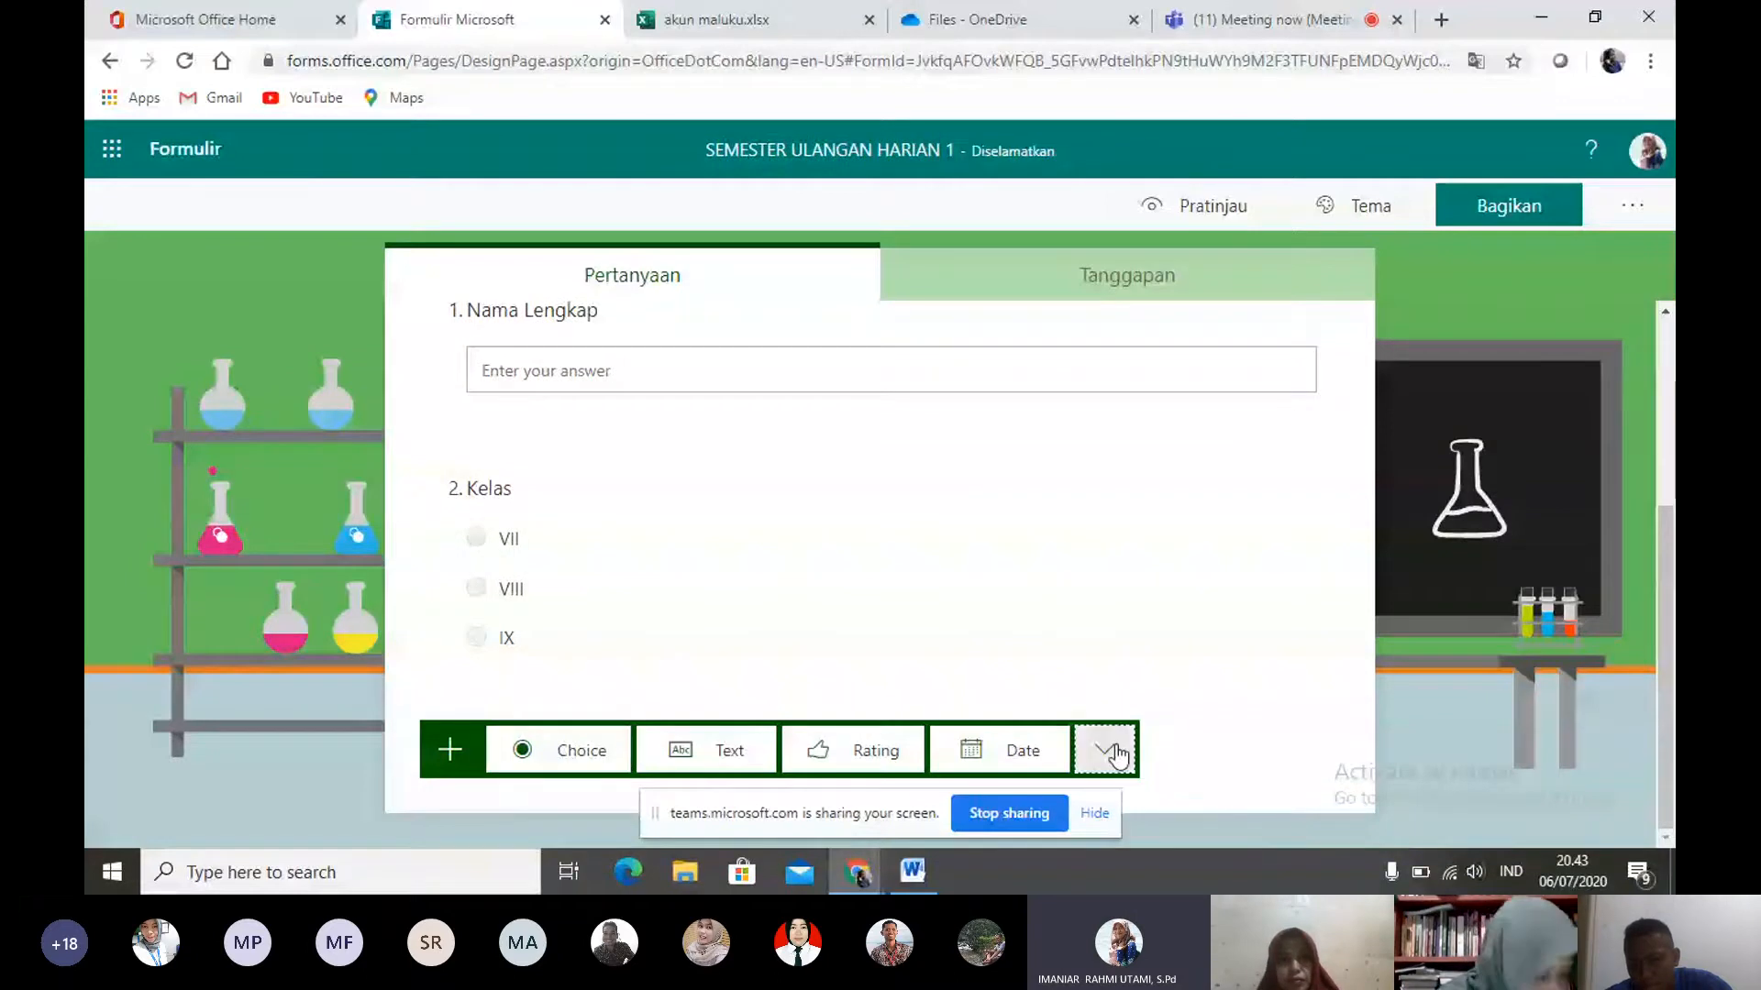
{"action": "left_click", "coordinate": [1117, 754]}
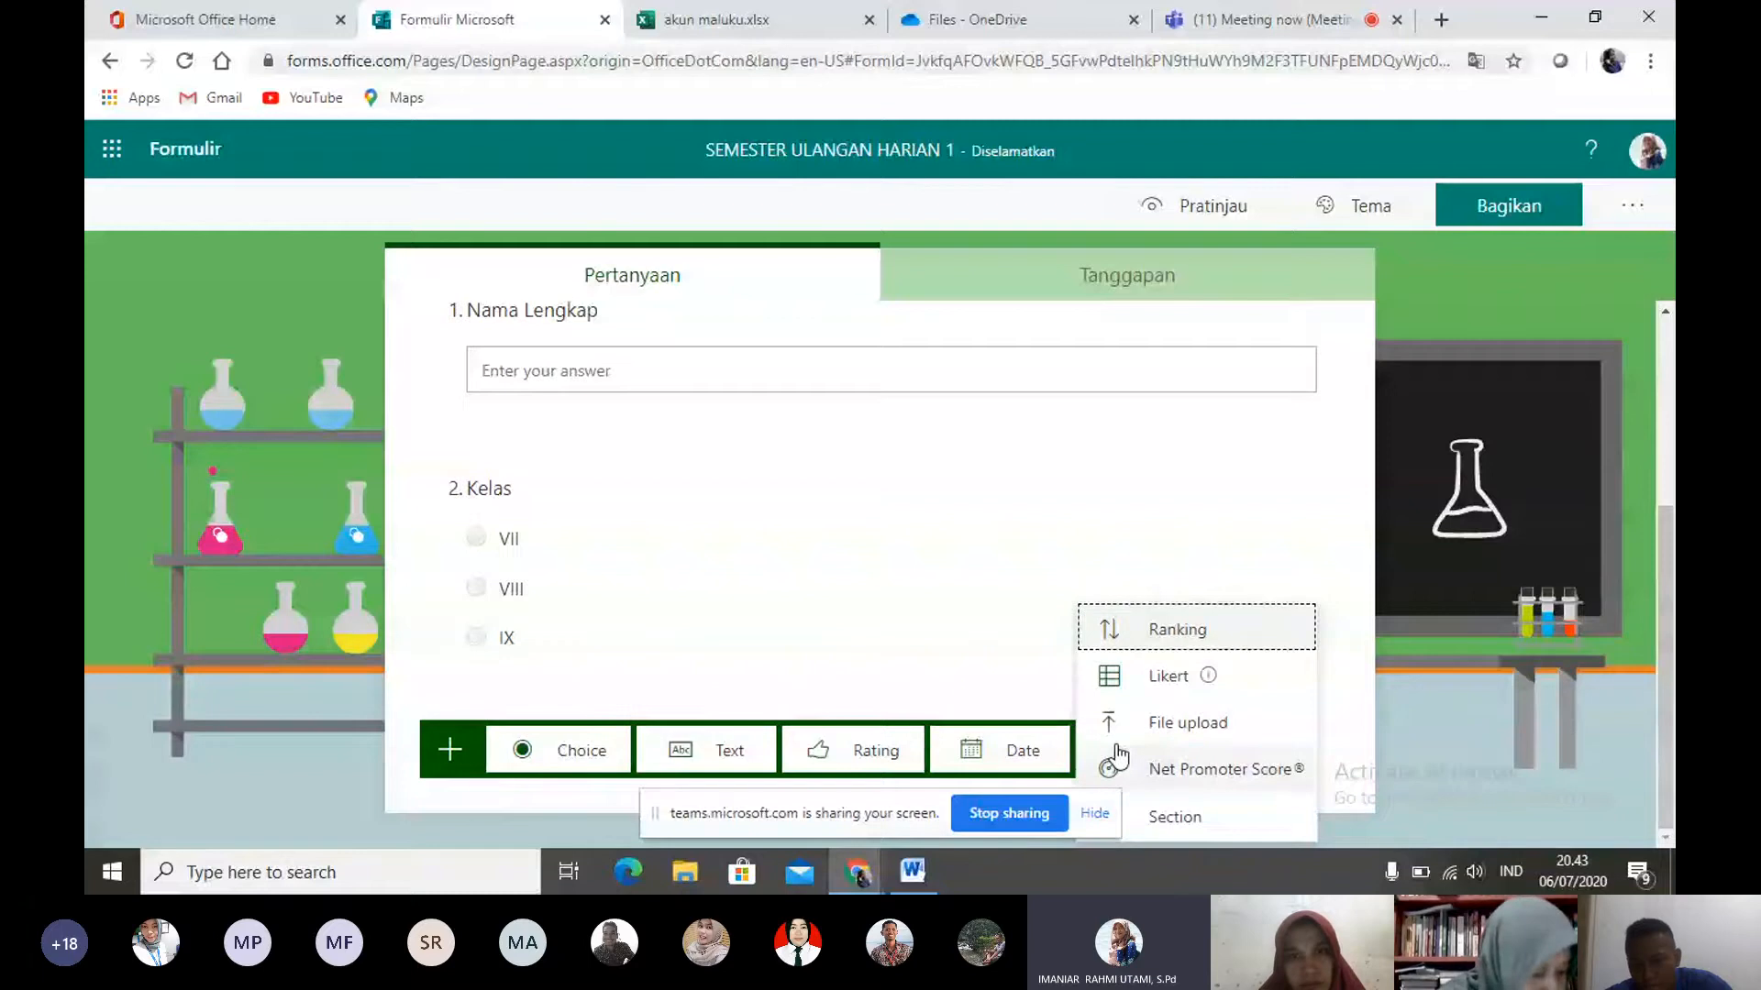
{"action": "left_click", "coordinate": [1173, 818]}
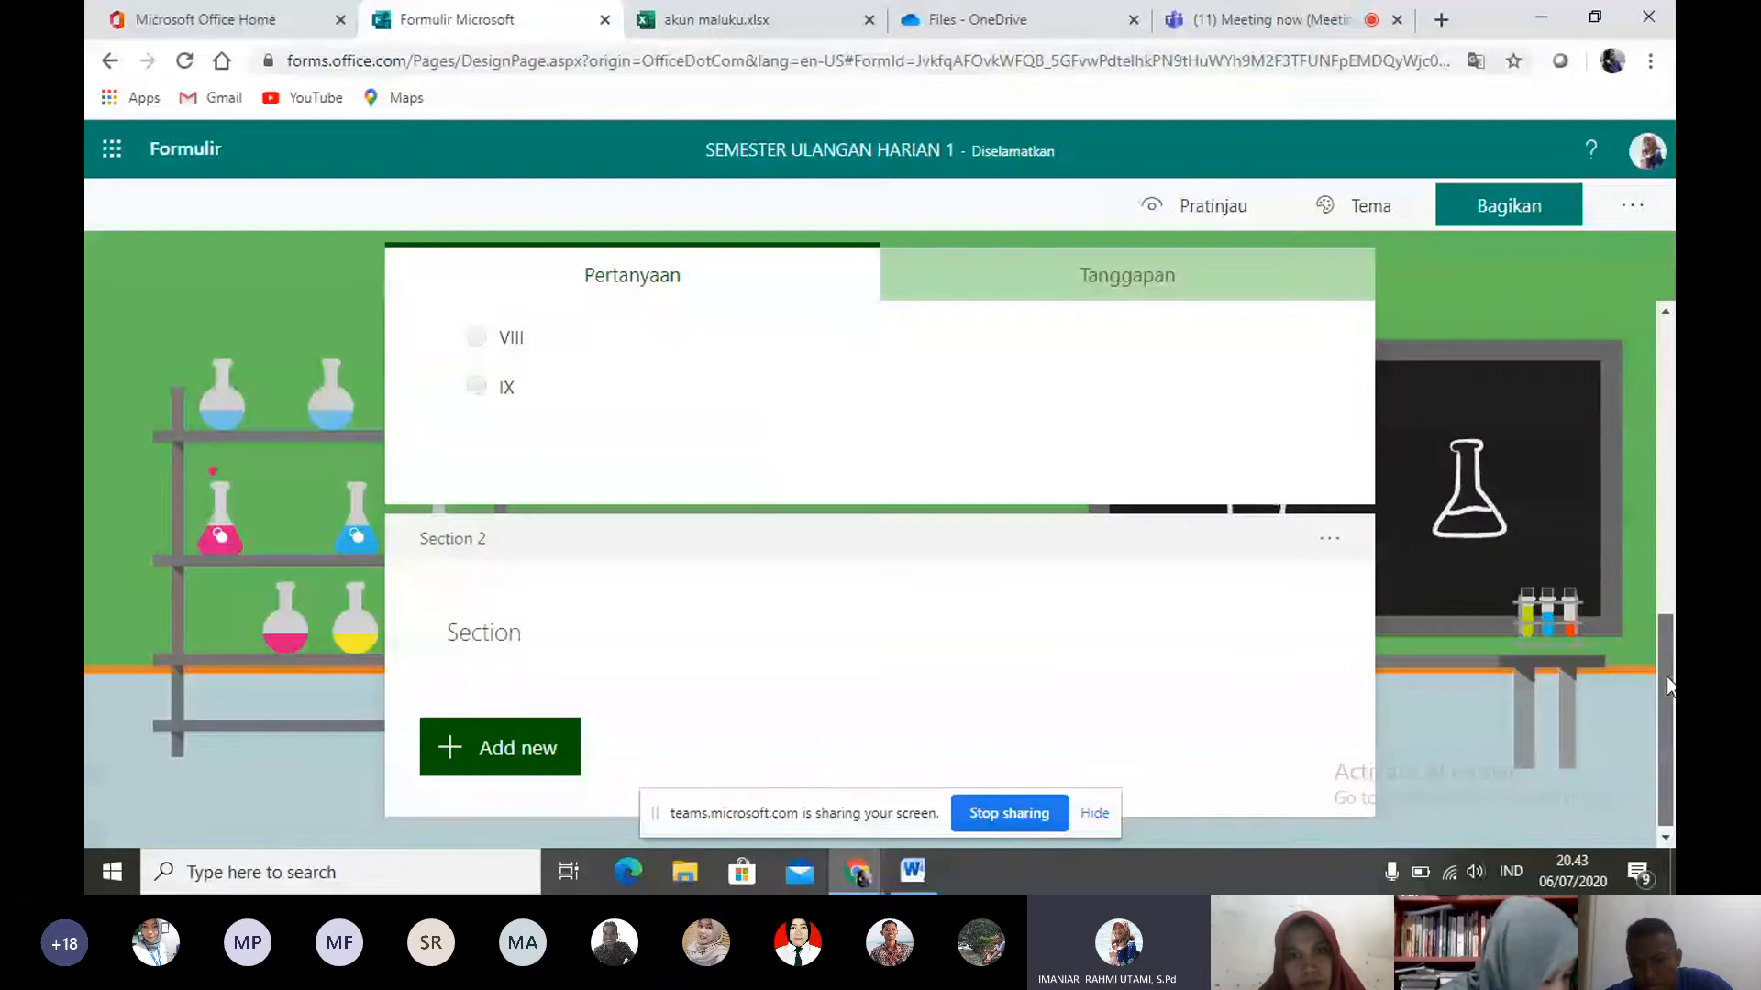
{"action": "scroll", "coordinate": [1665, 674], "scroll_direction": "up", "scroll_amount": 2}
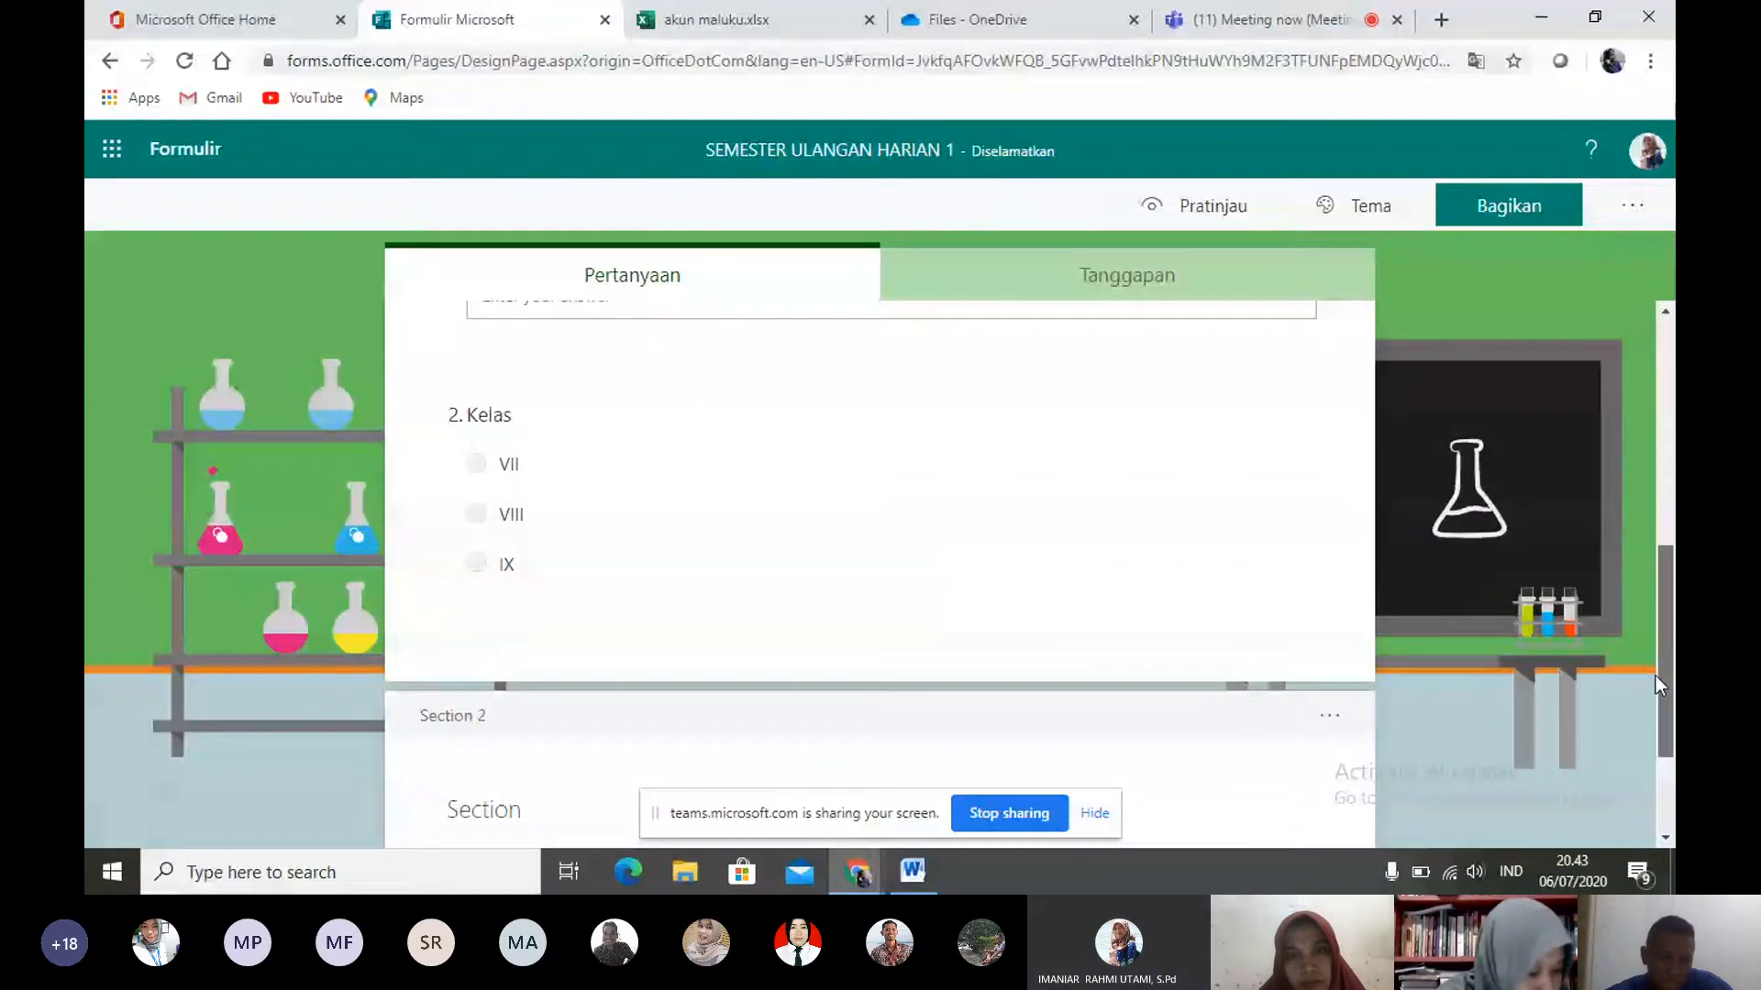
{"action": "scroll", "coordinate": [1655, 675], "scroll_direction": "down", "scroll_amount": 2}
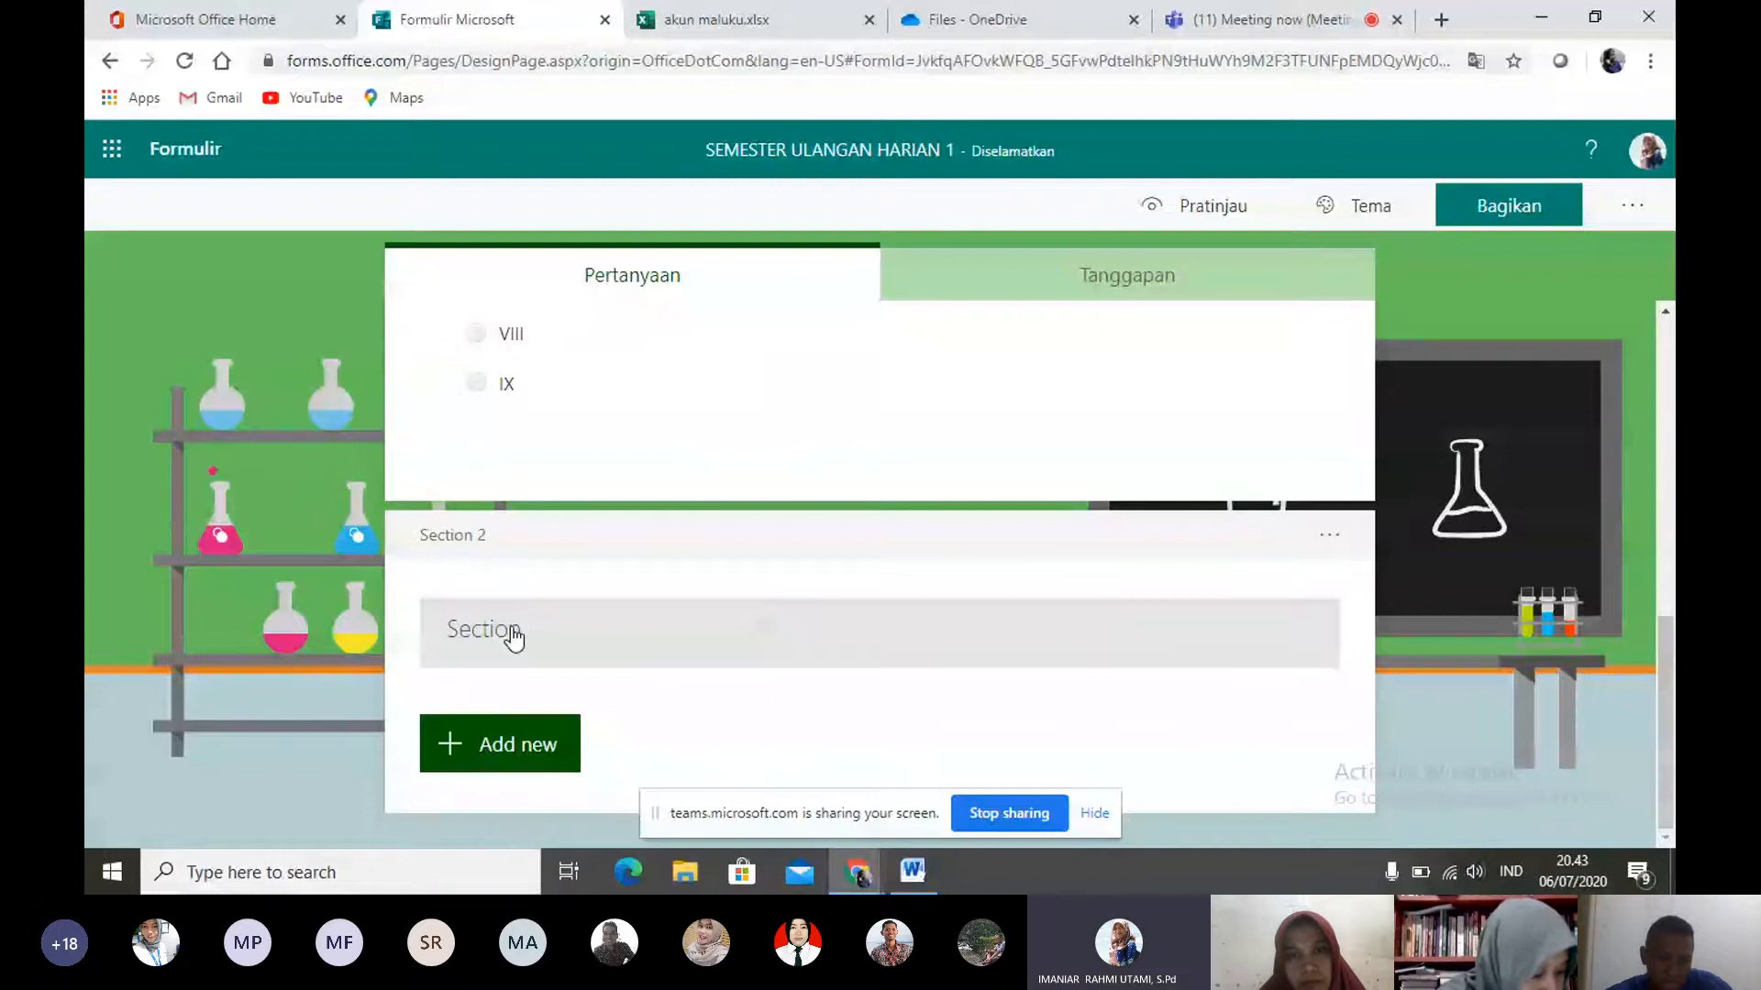
- Title the new section "Kerjakan Soal berikut dengan jawaban yang tepat !"
{"action": "left_click", "coordinate": [513, 637]}
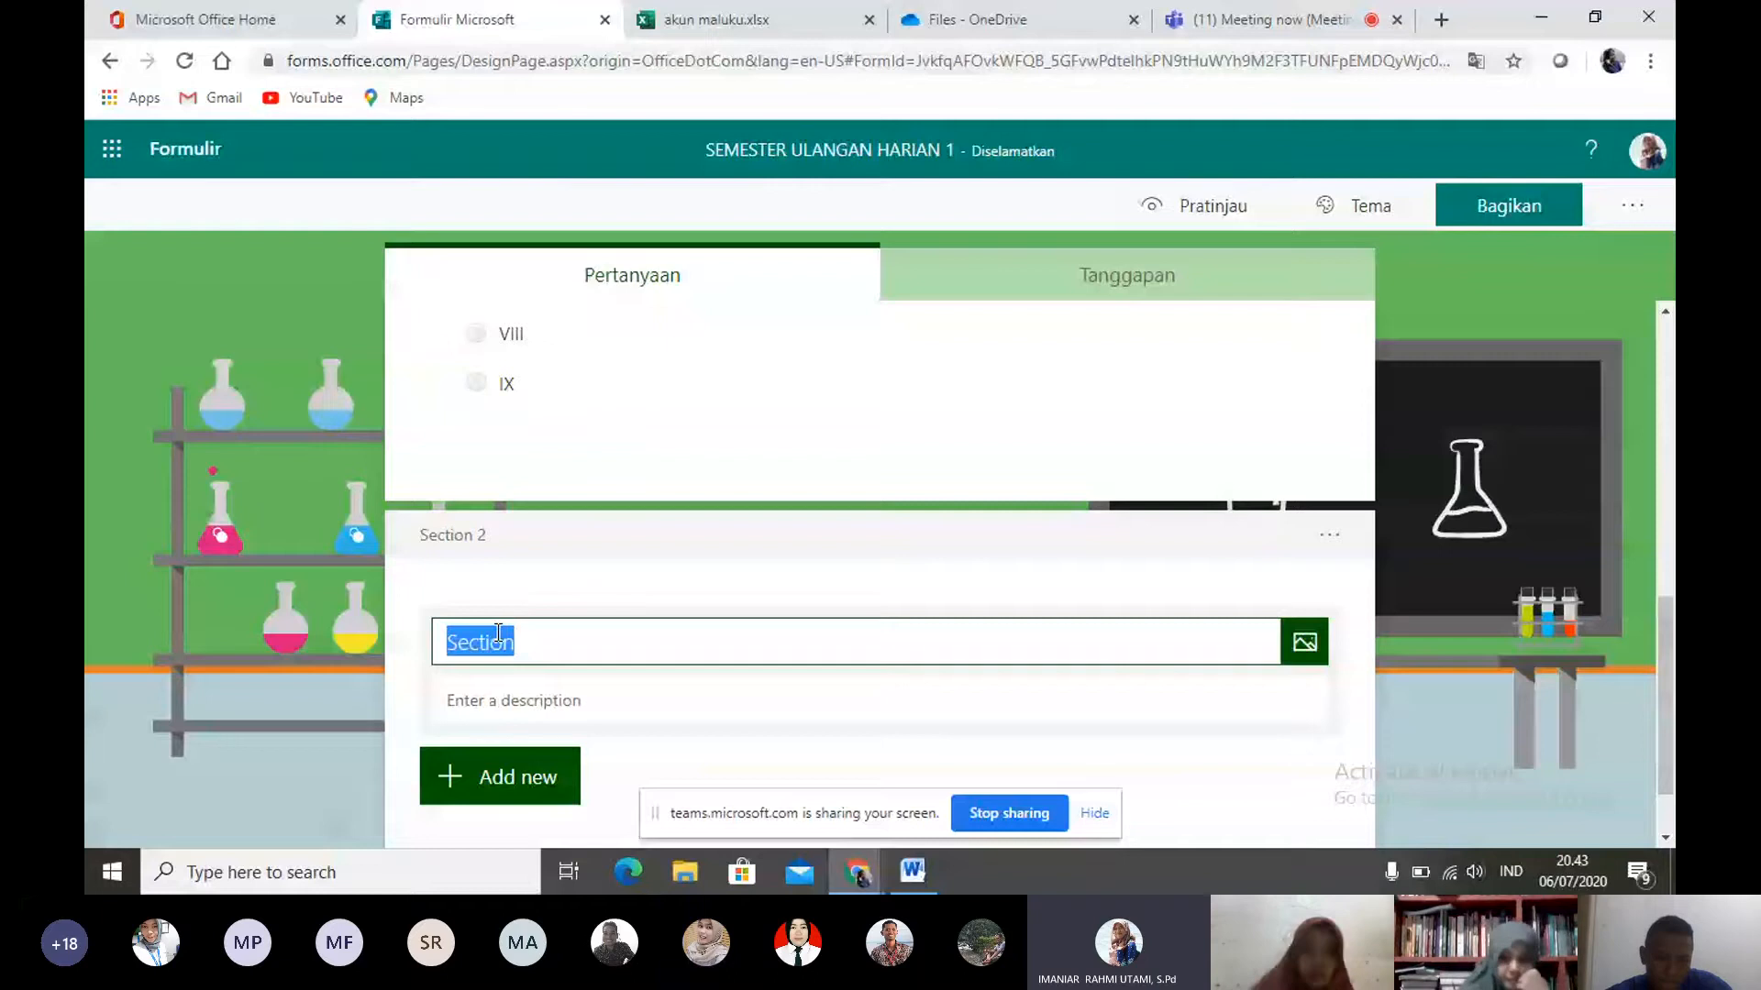
{"action": "key", "text": "BackSpace"}
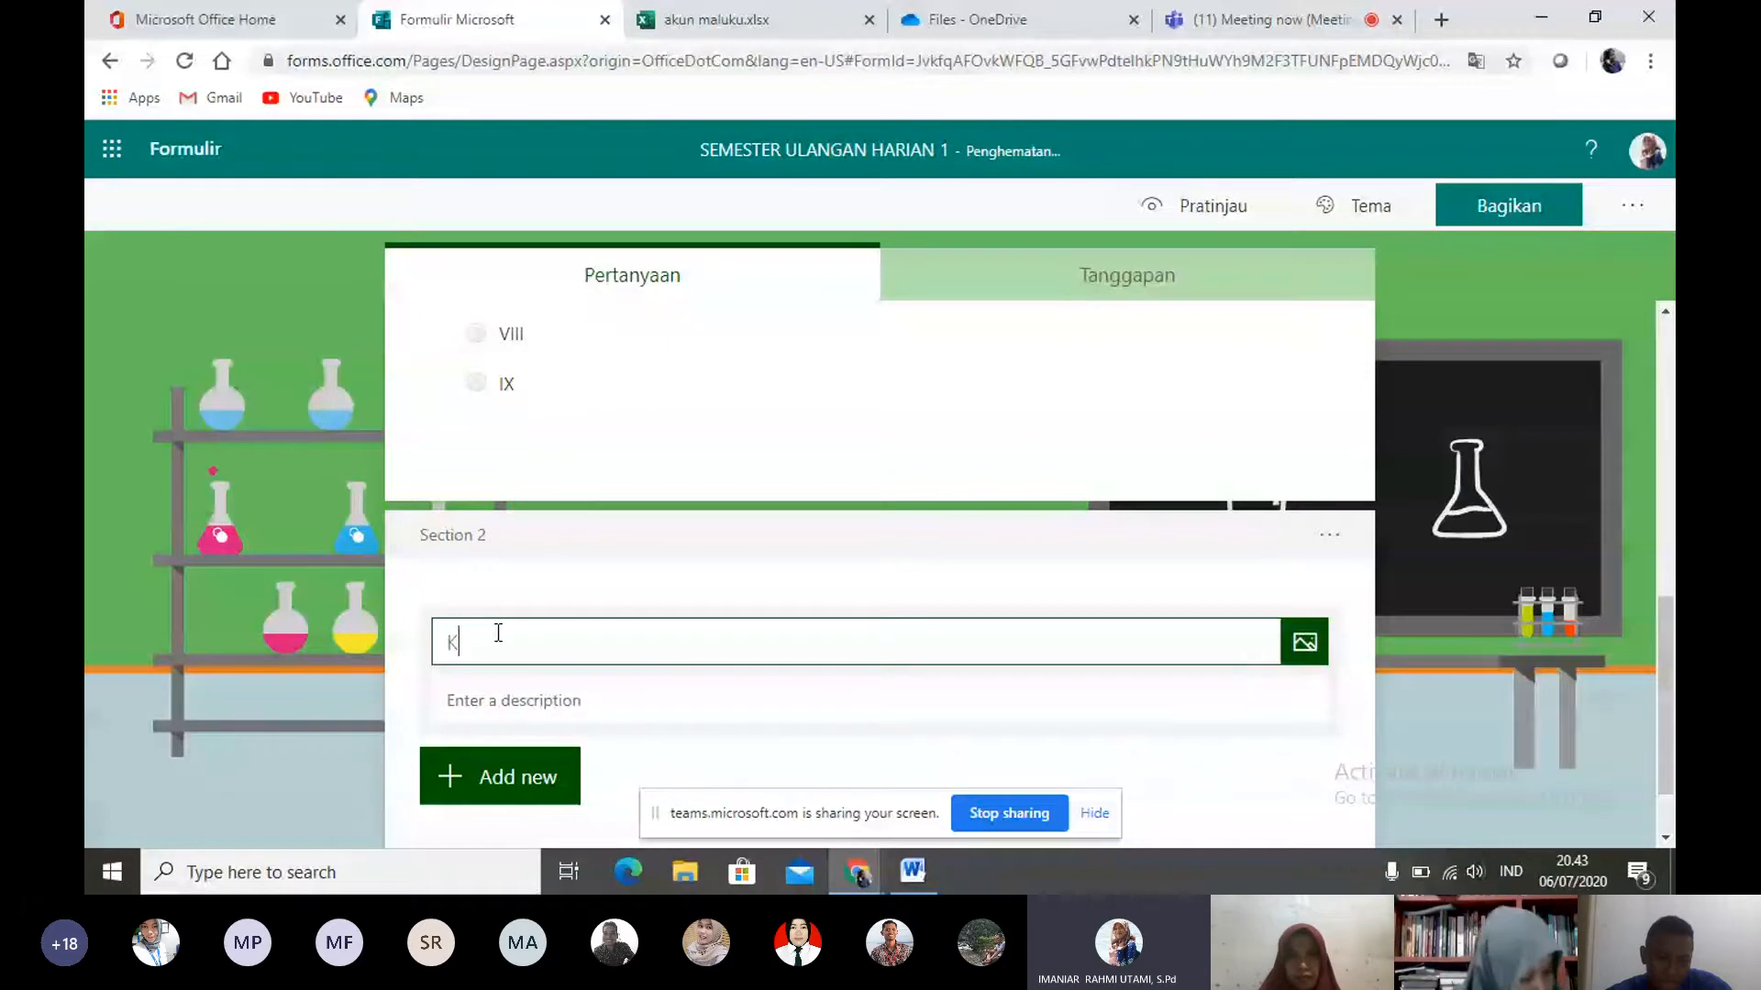
{"action": "type", "text": "Kerjakan Soal"}
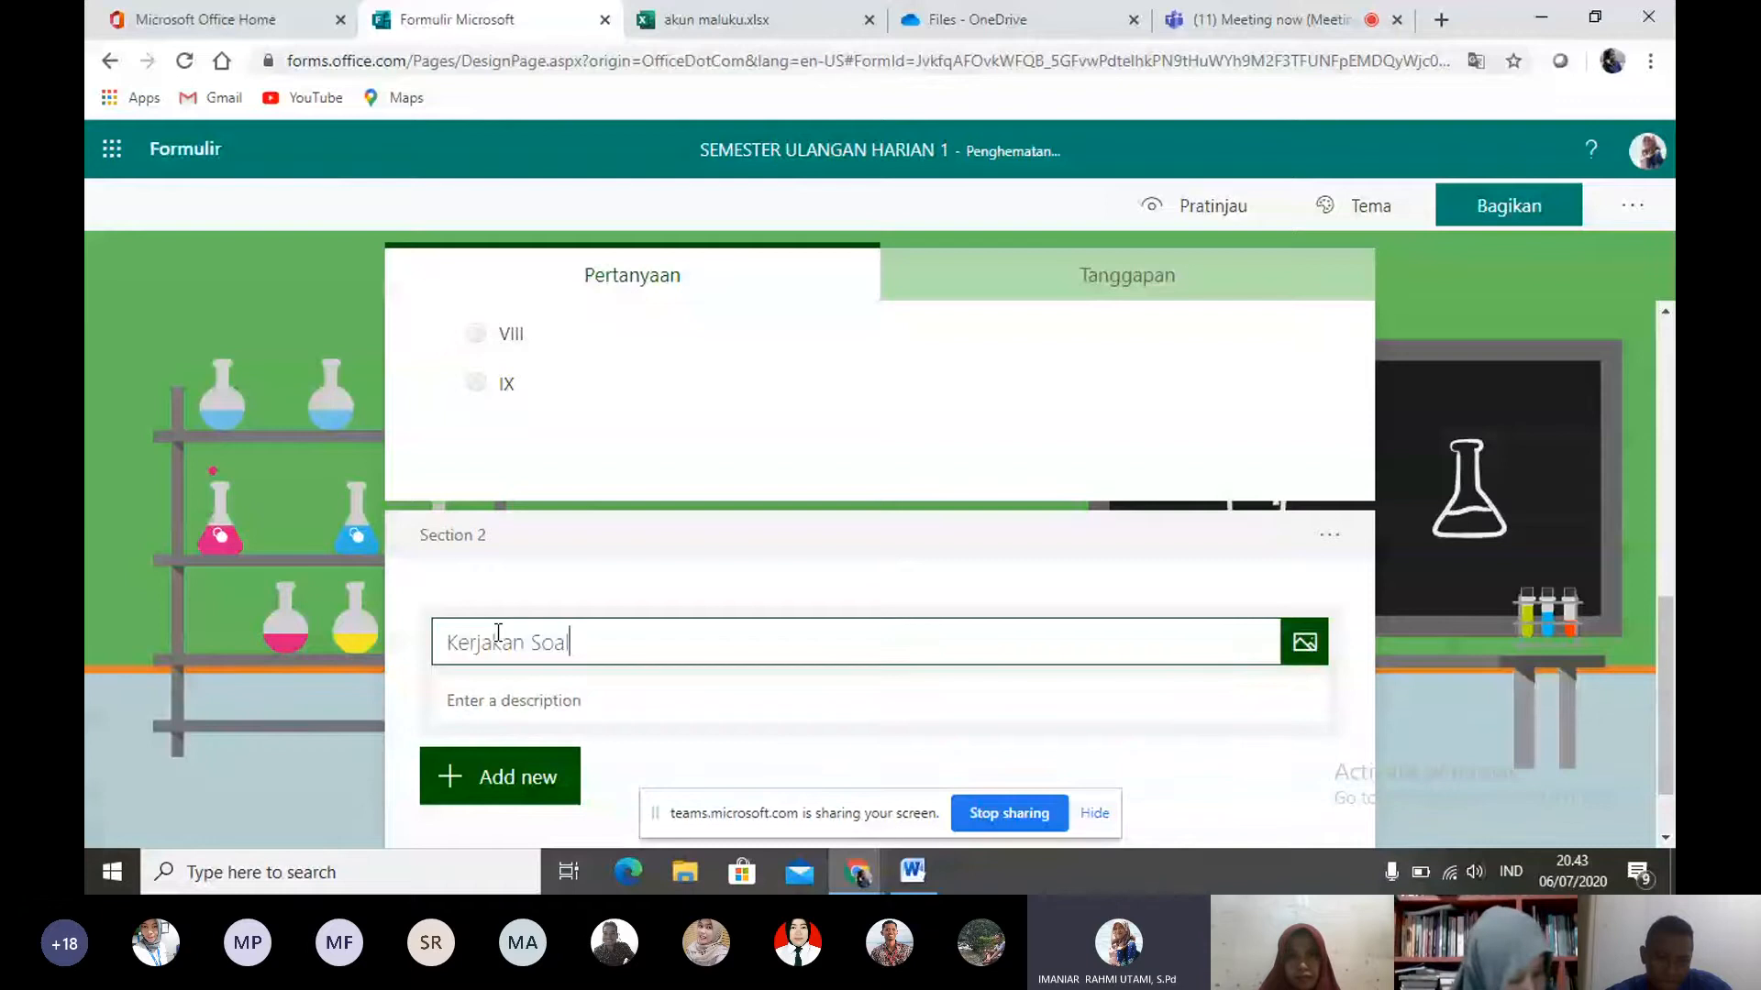
{"action": "type", "text": " berikut dengan jawaban yan"}
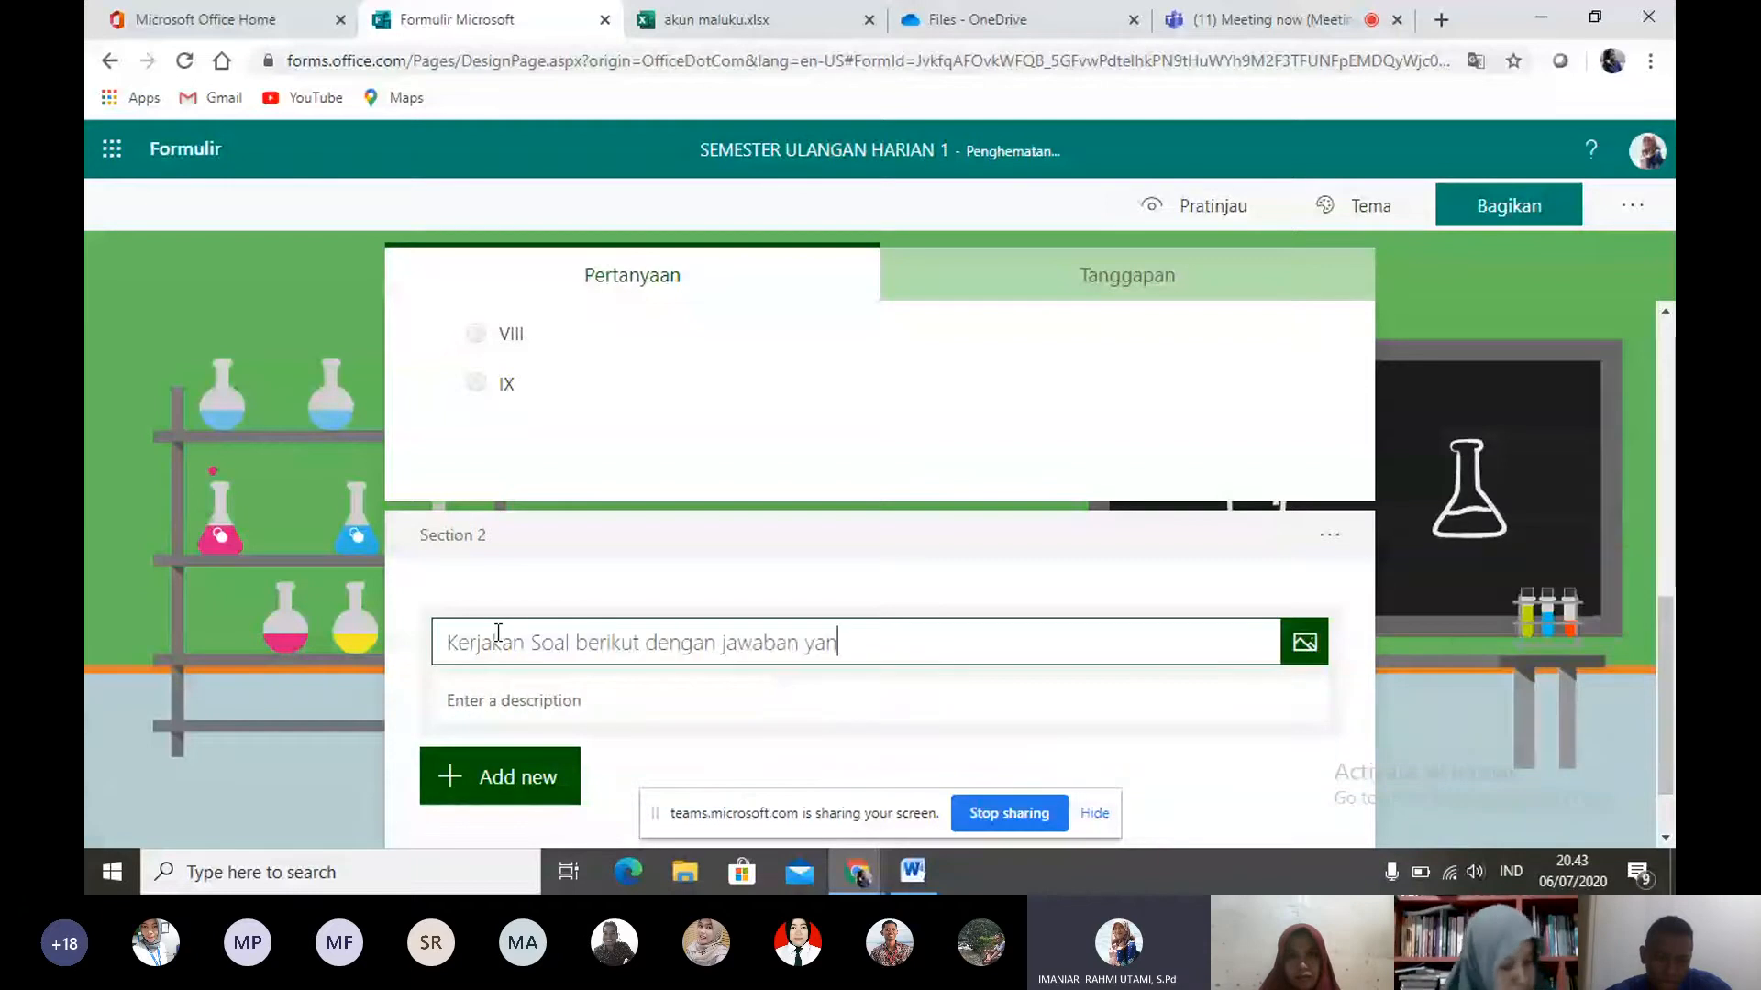
{"action": "type", "text": "g tepat !"}
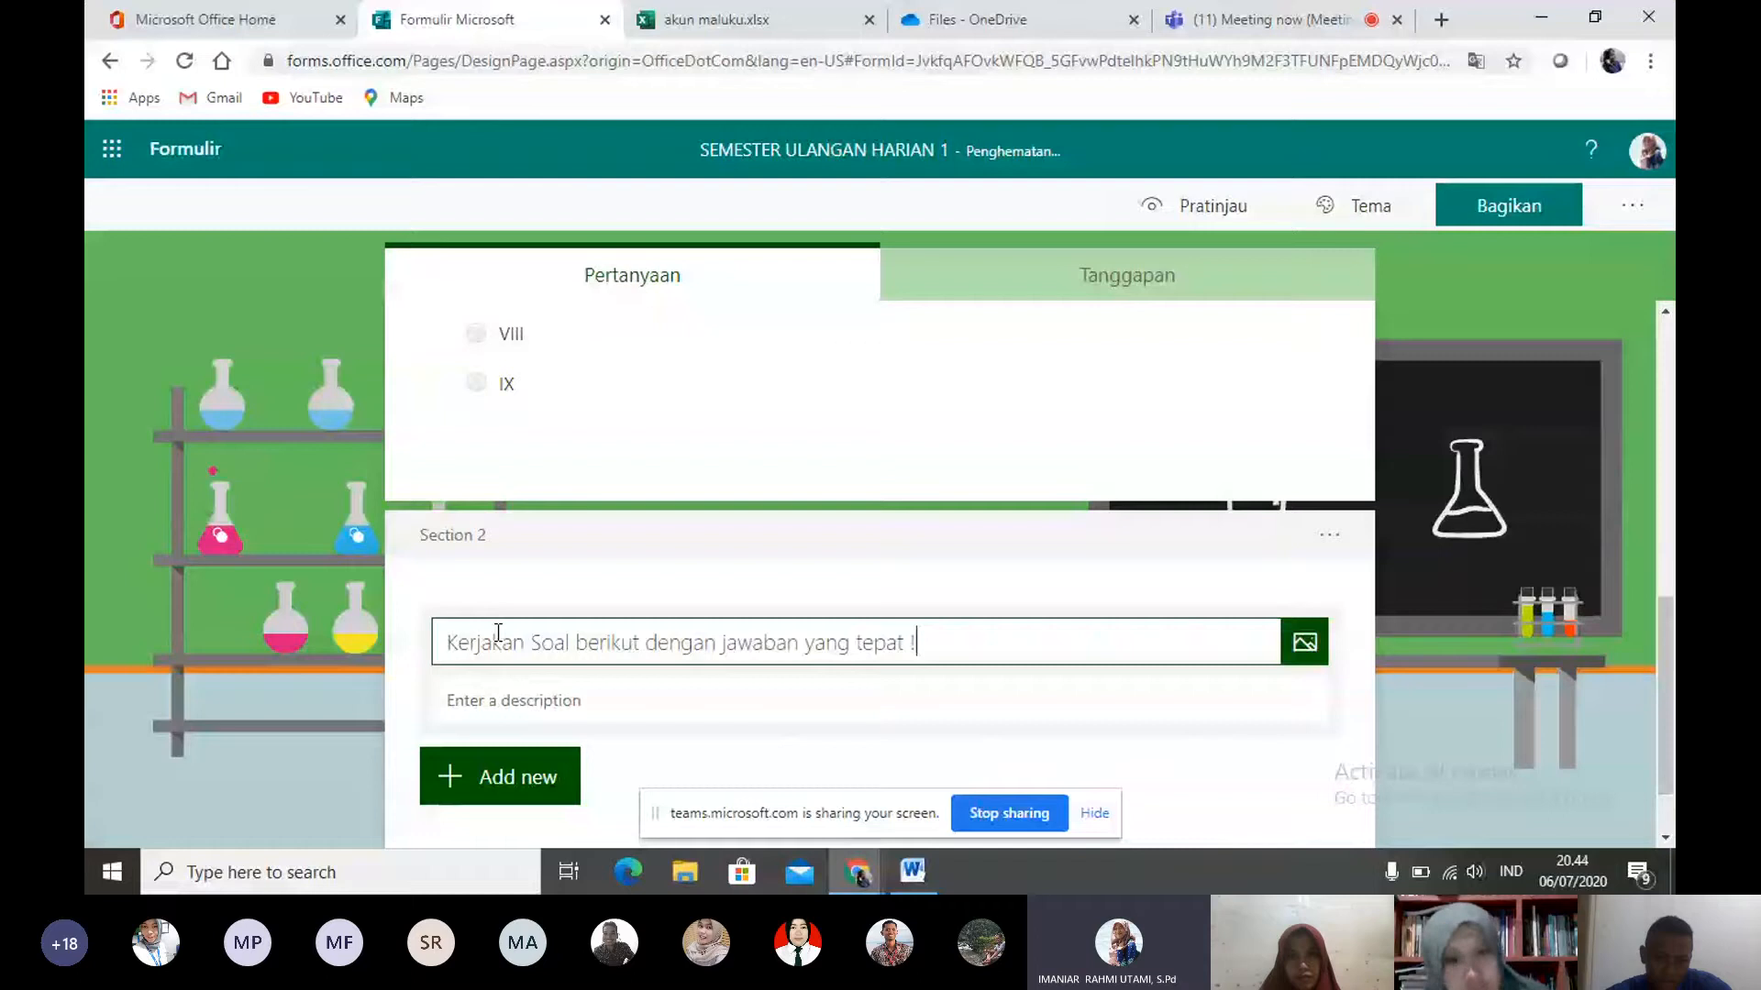
{"action": "left_click", "coordinate": [618, 746]}
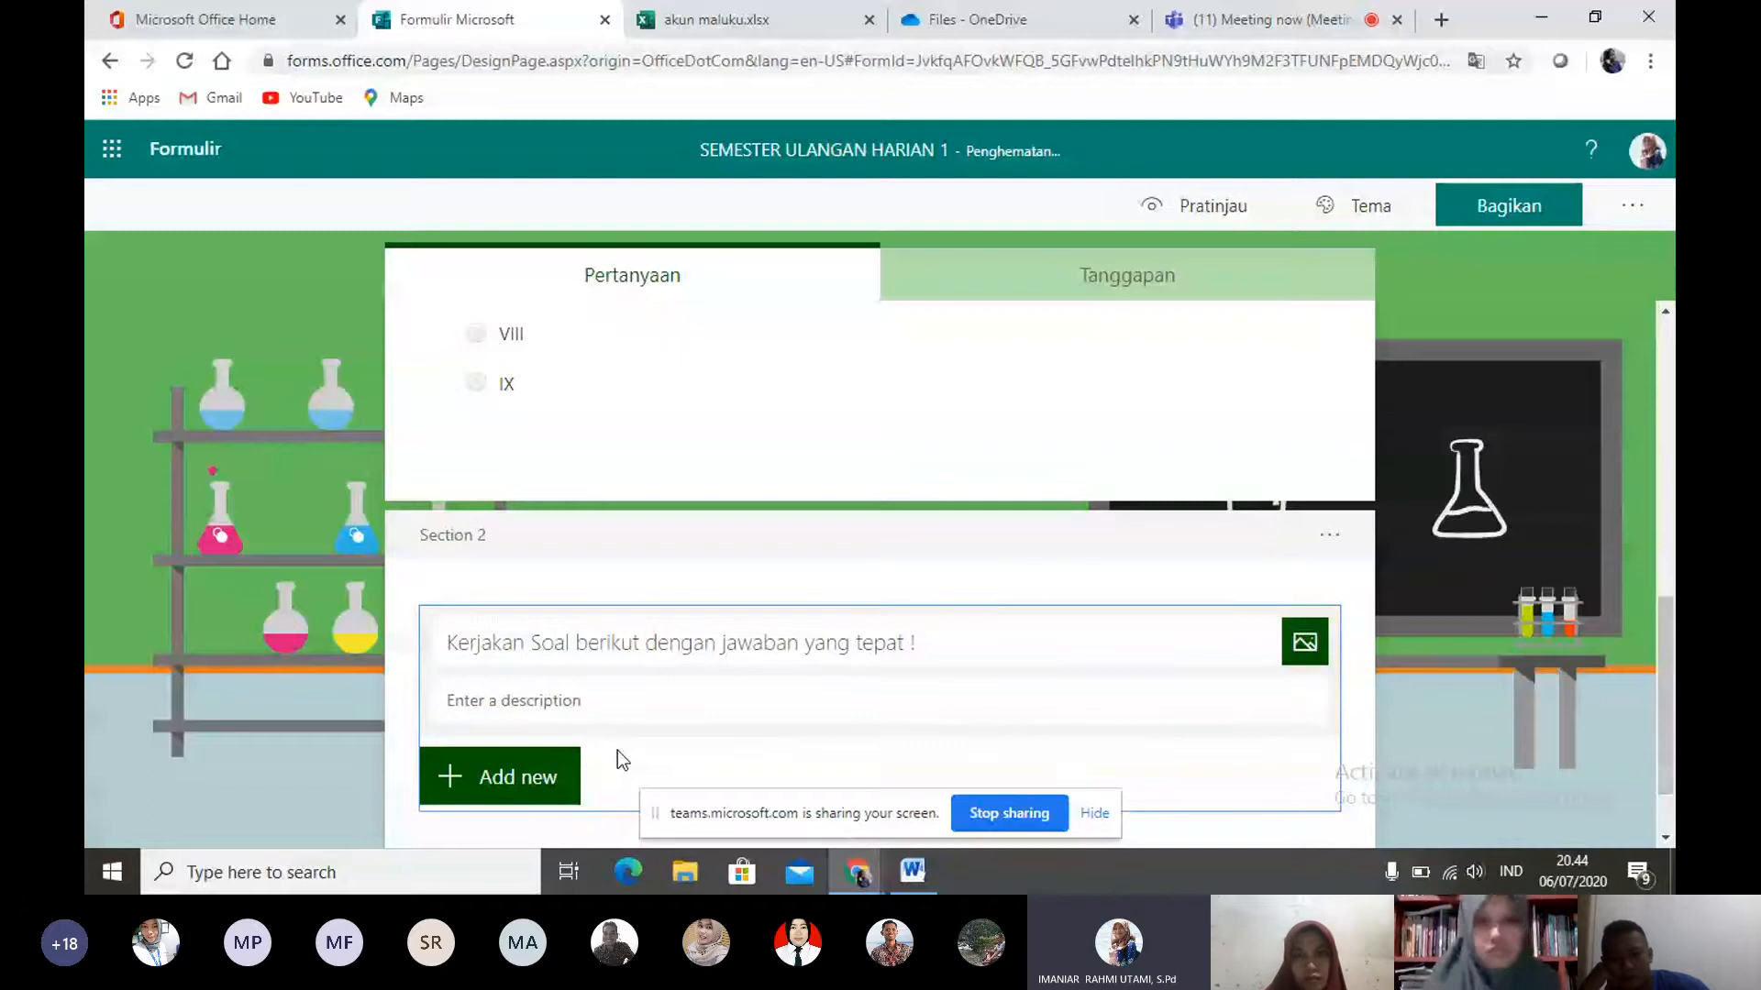
- Add a Choice question to Section 2 below its title
{"action": "left_click", "coordinate": [1664, 682]}
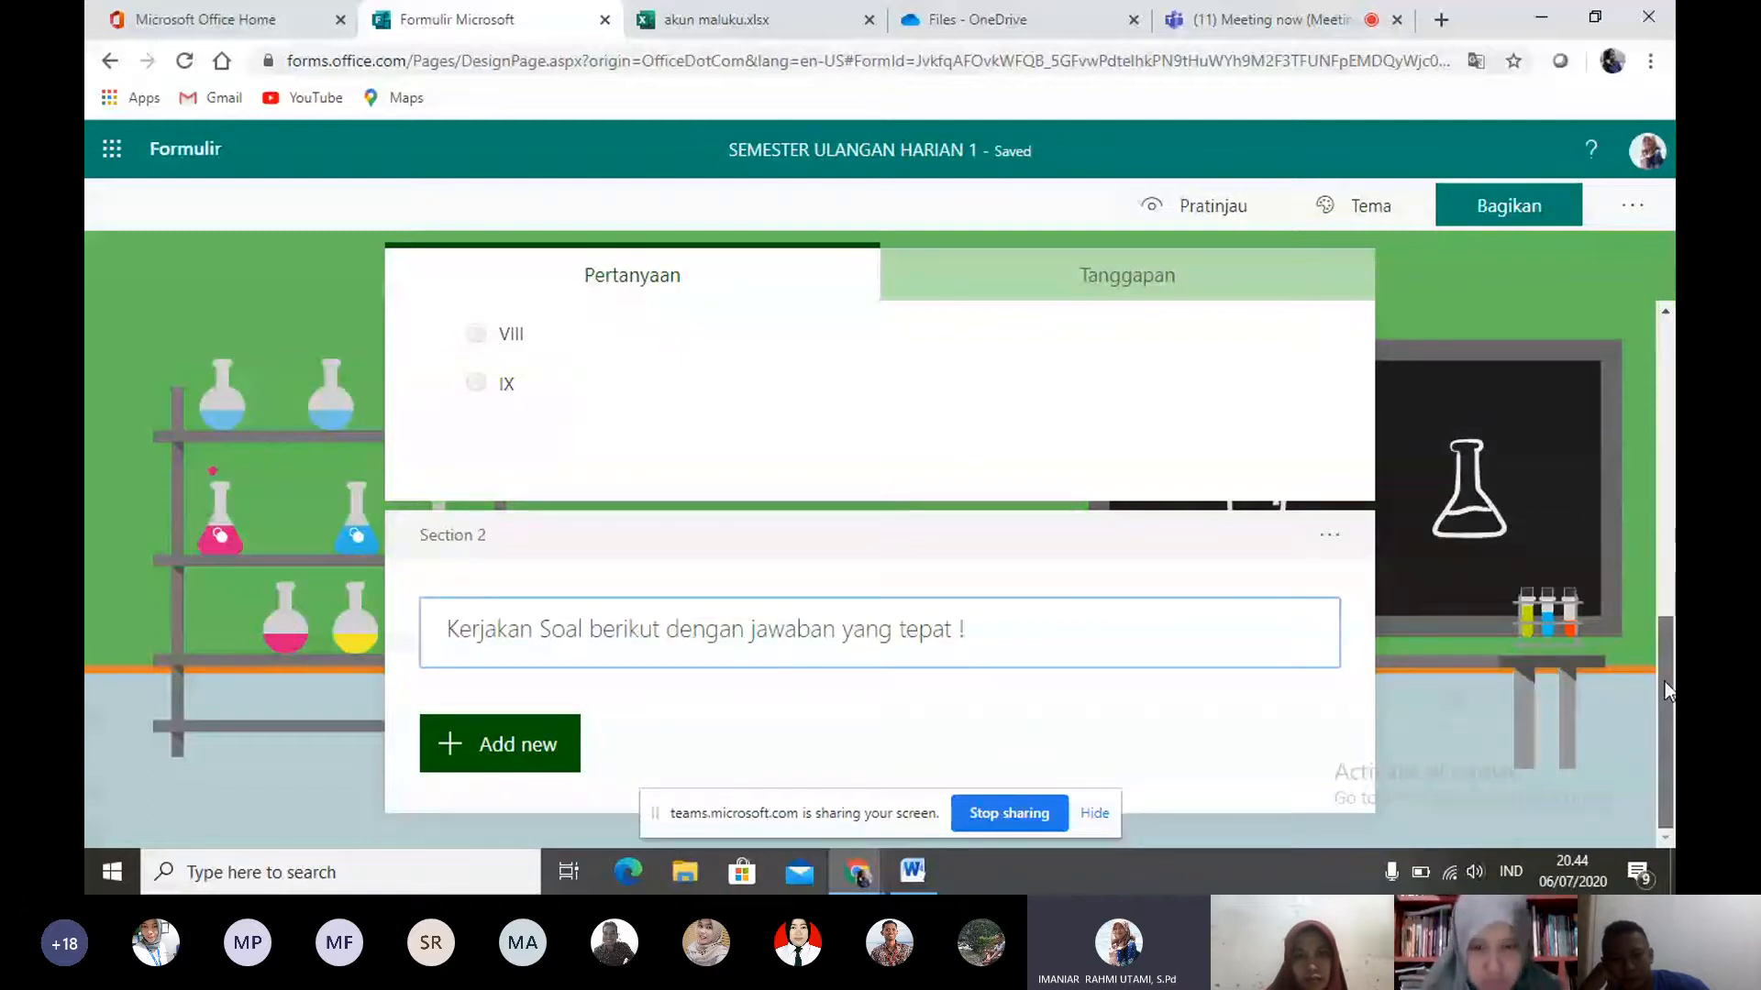
{"action": "left_click", "coordinate": [561, 761]}
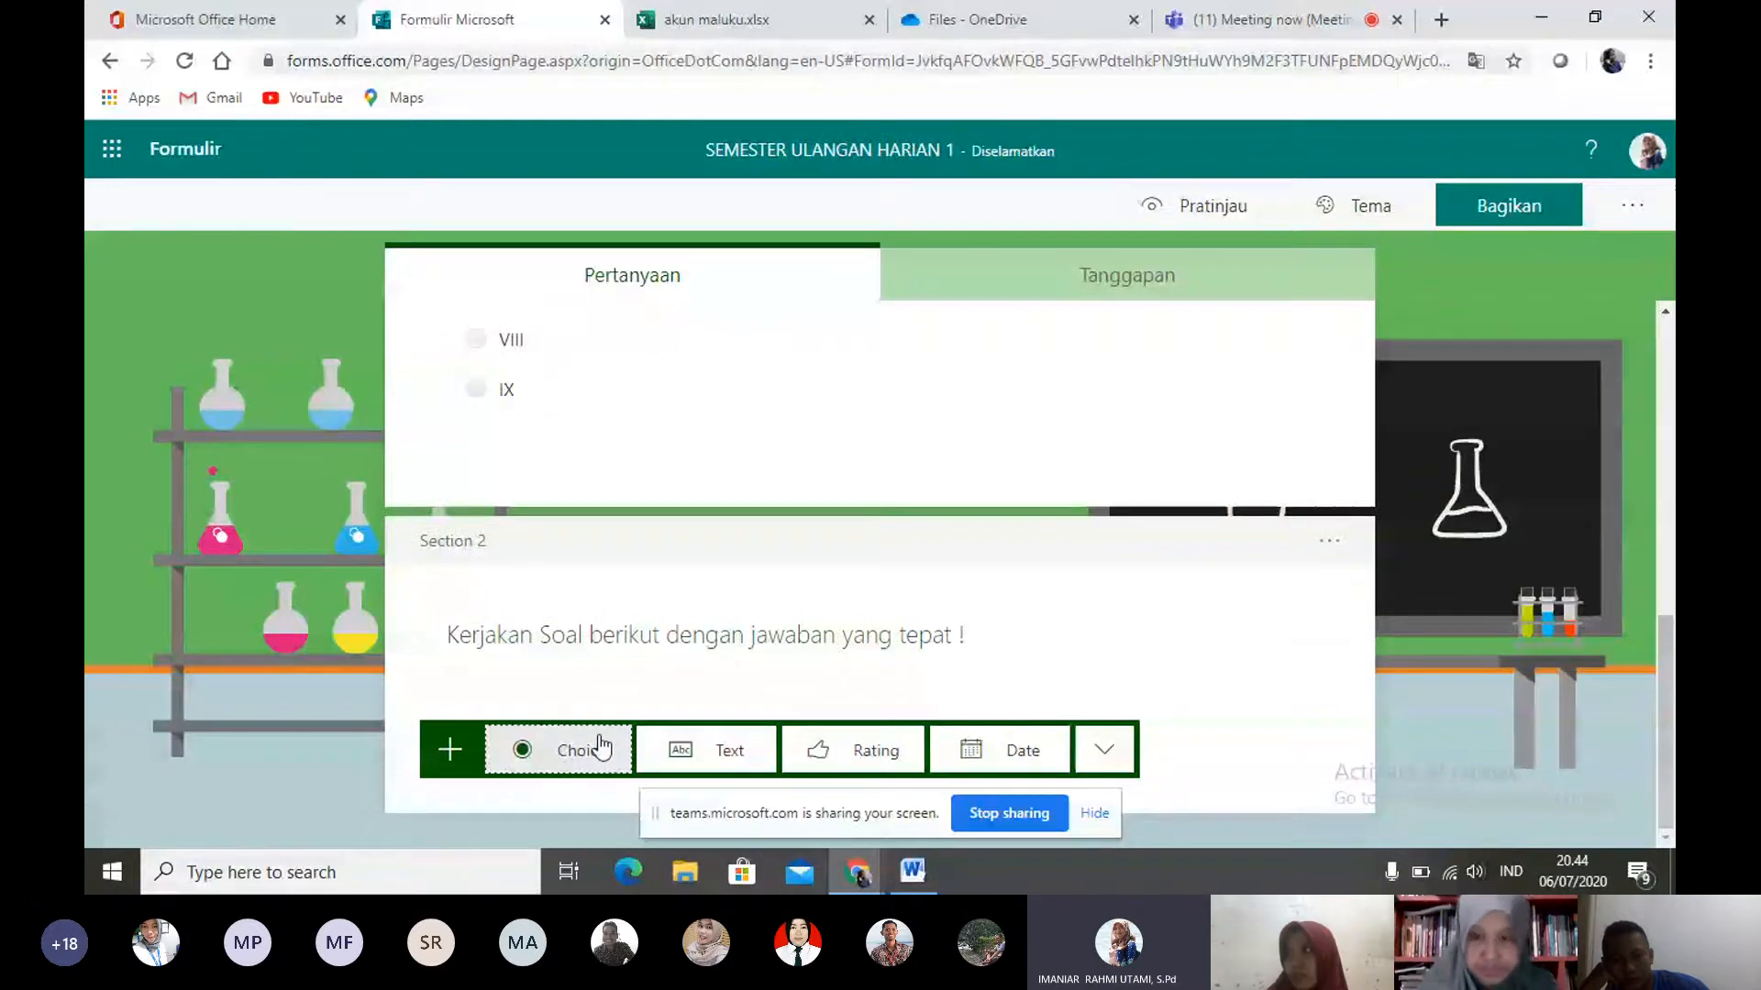
{"action": "left_click", "coordinate": [601, 747]}
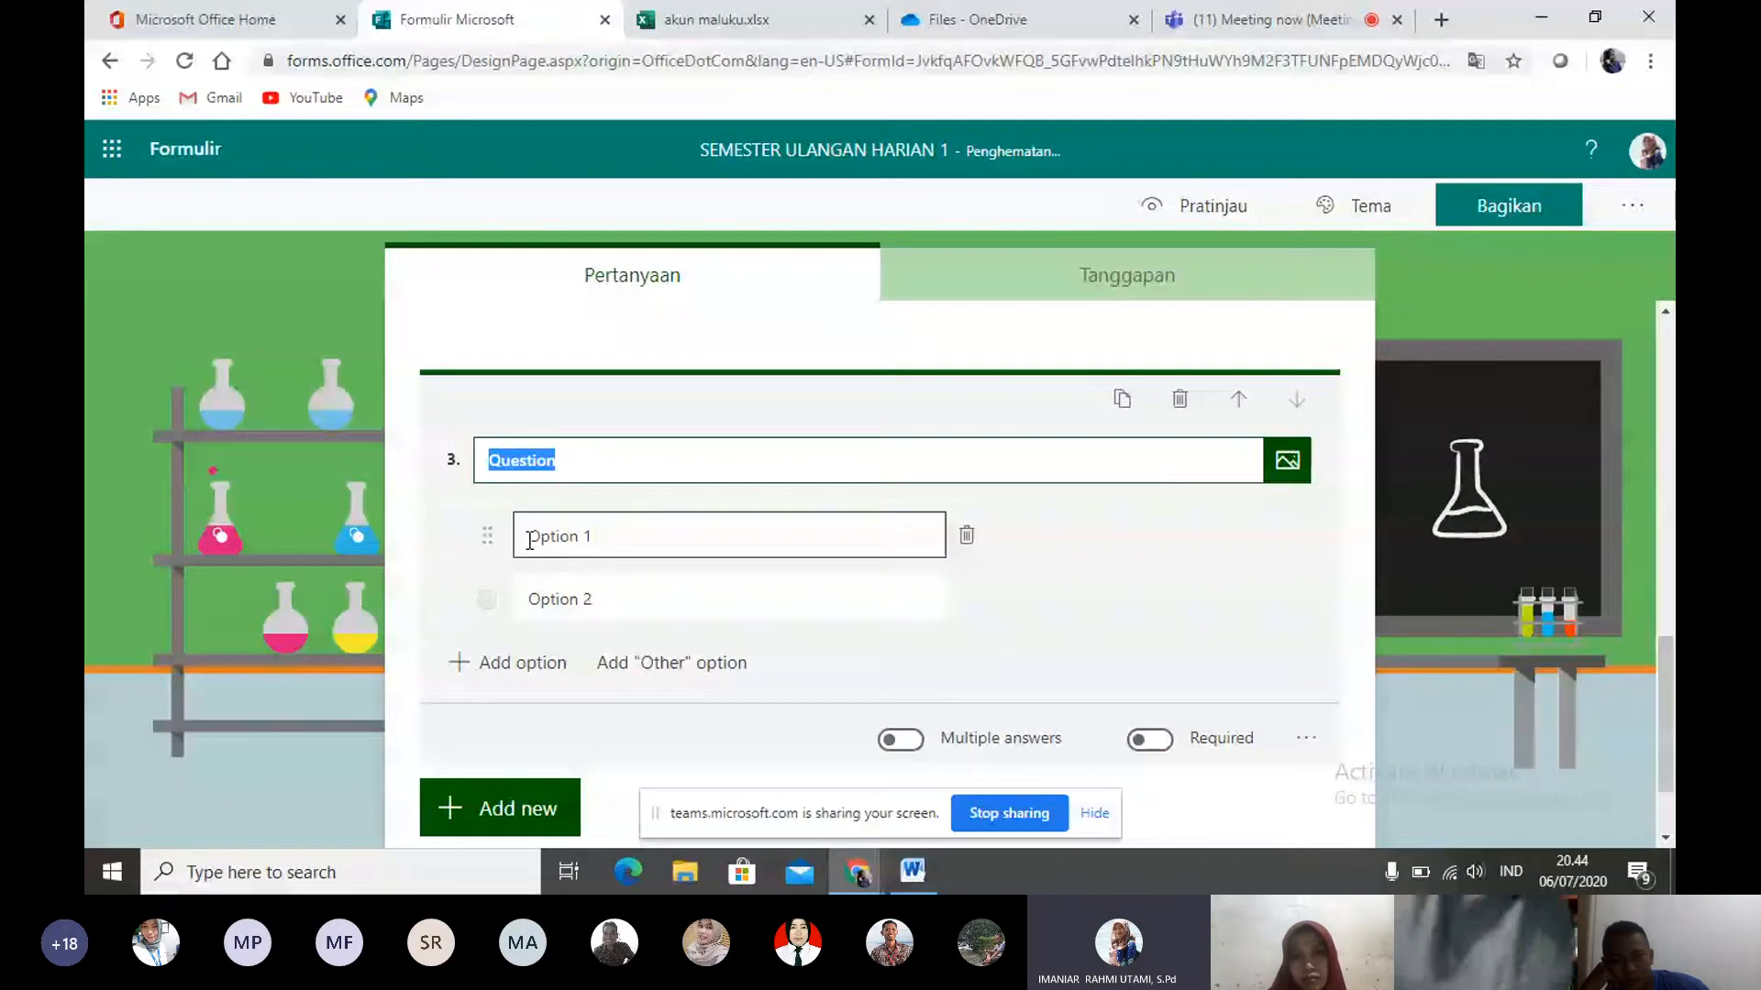
{"action": "type", "text": "Siapakah"}
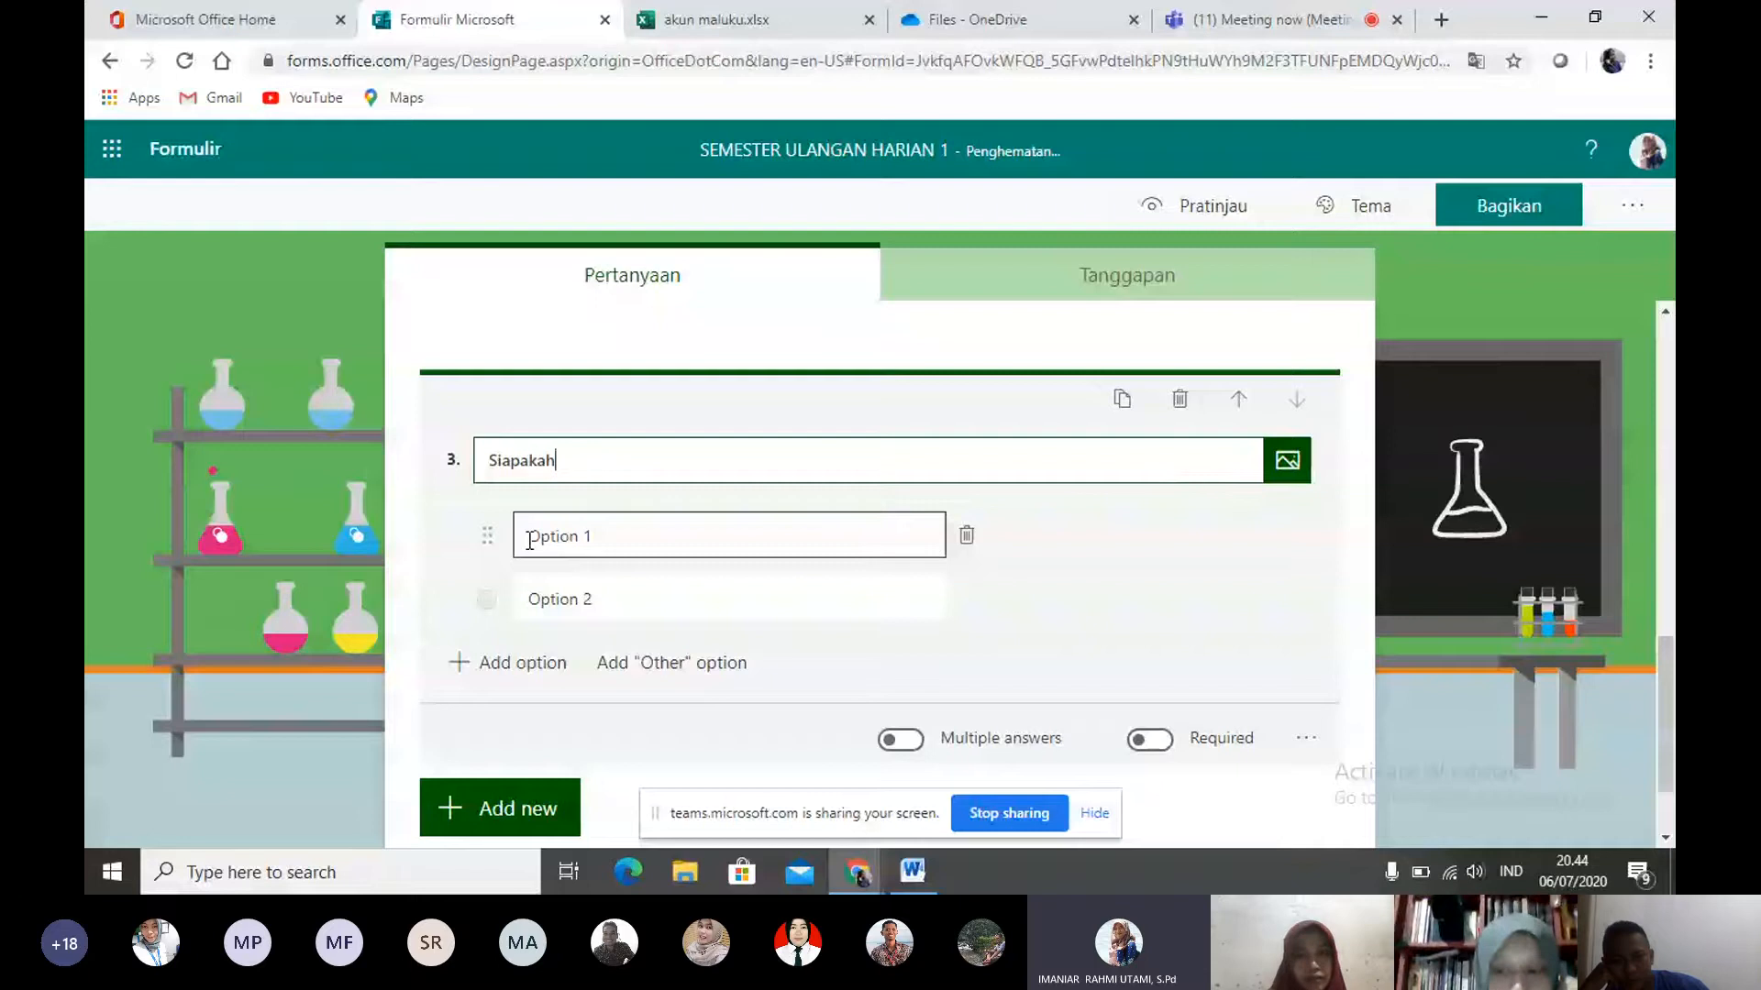
{"action": "type", "text": " Preside"}
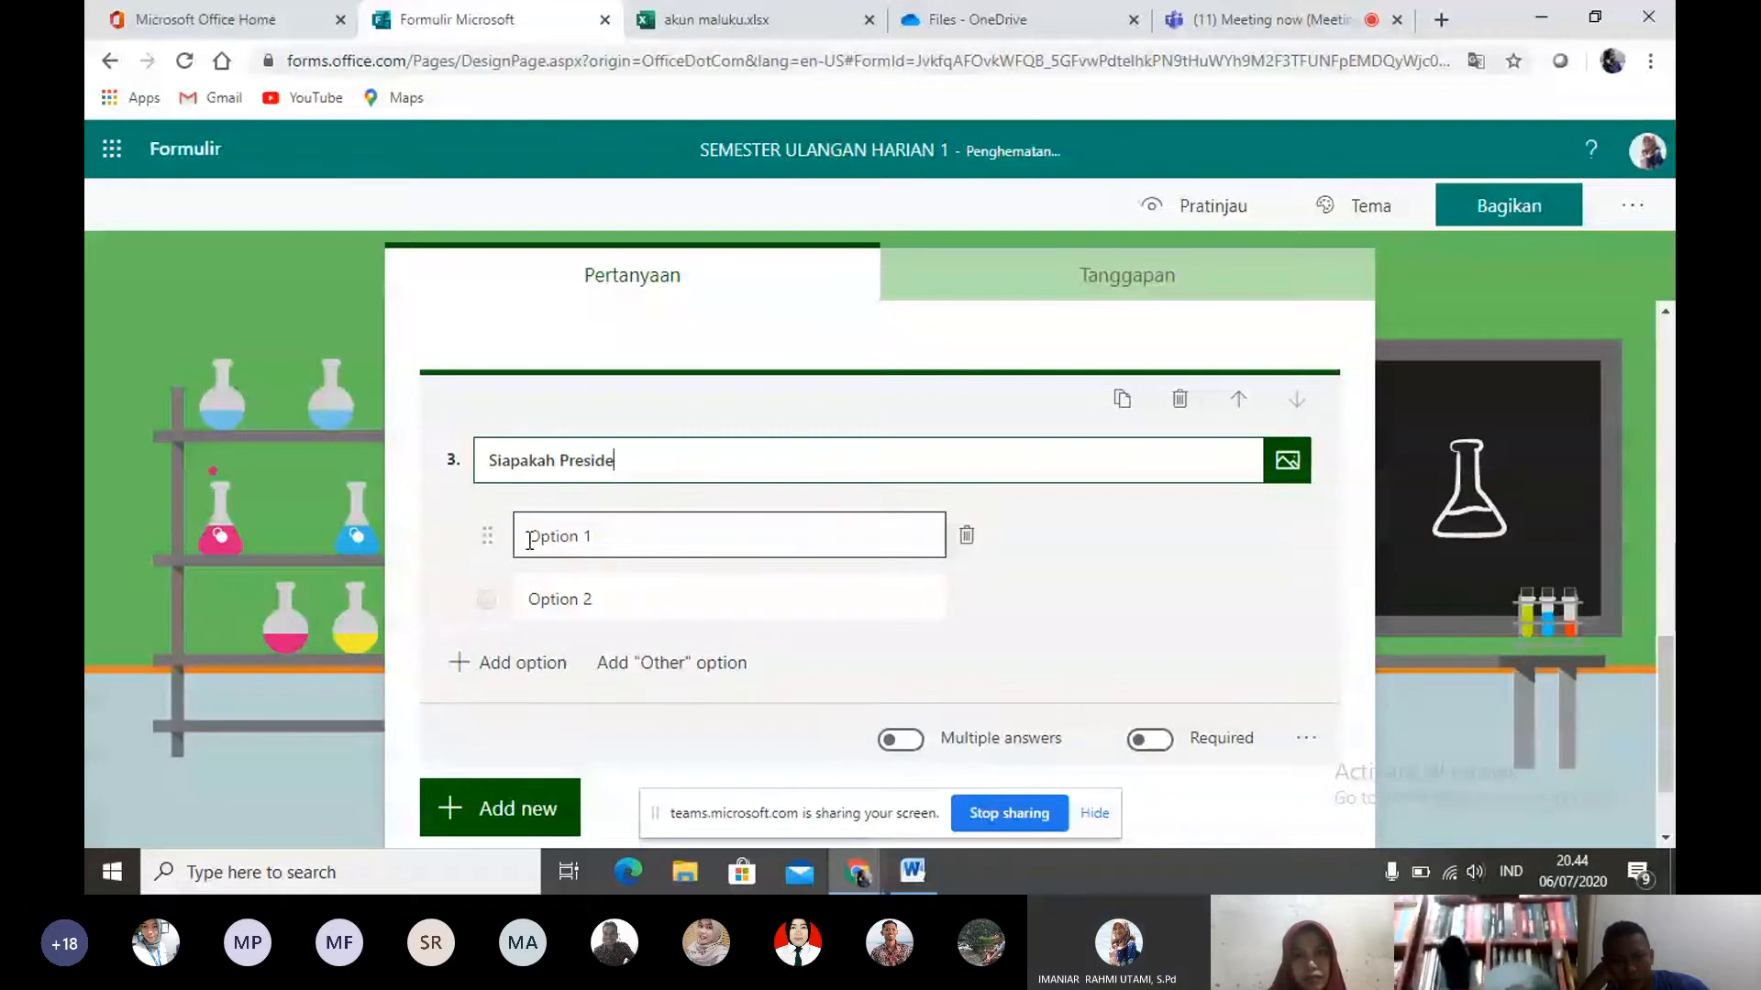
{"action": "type", "text": "n Indonesia "}
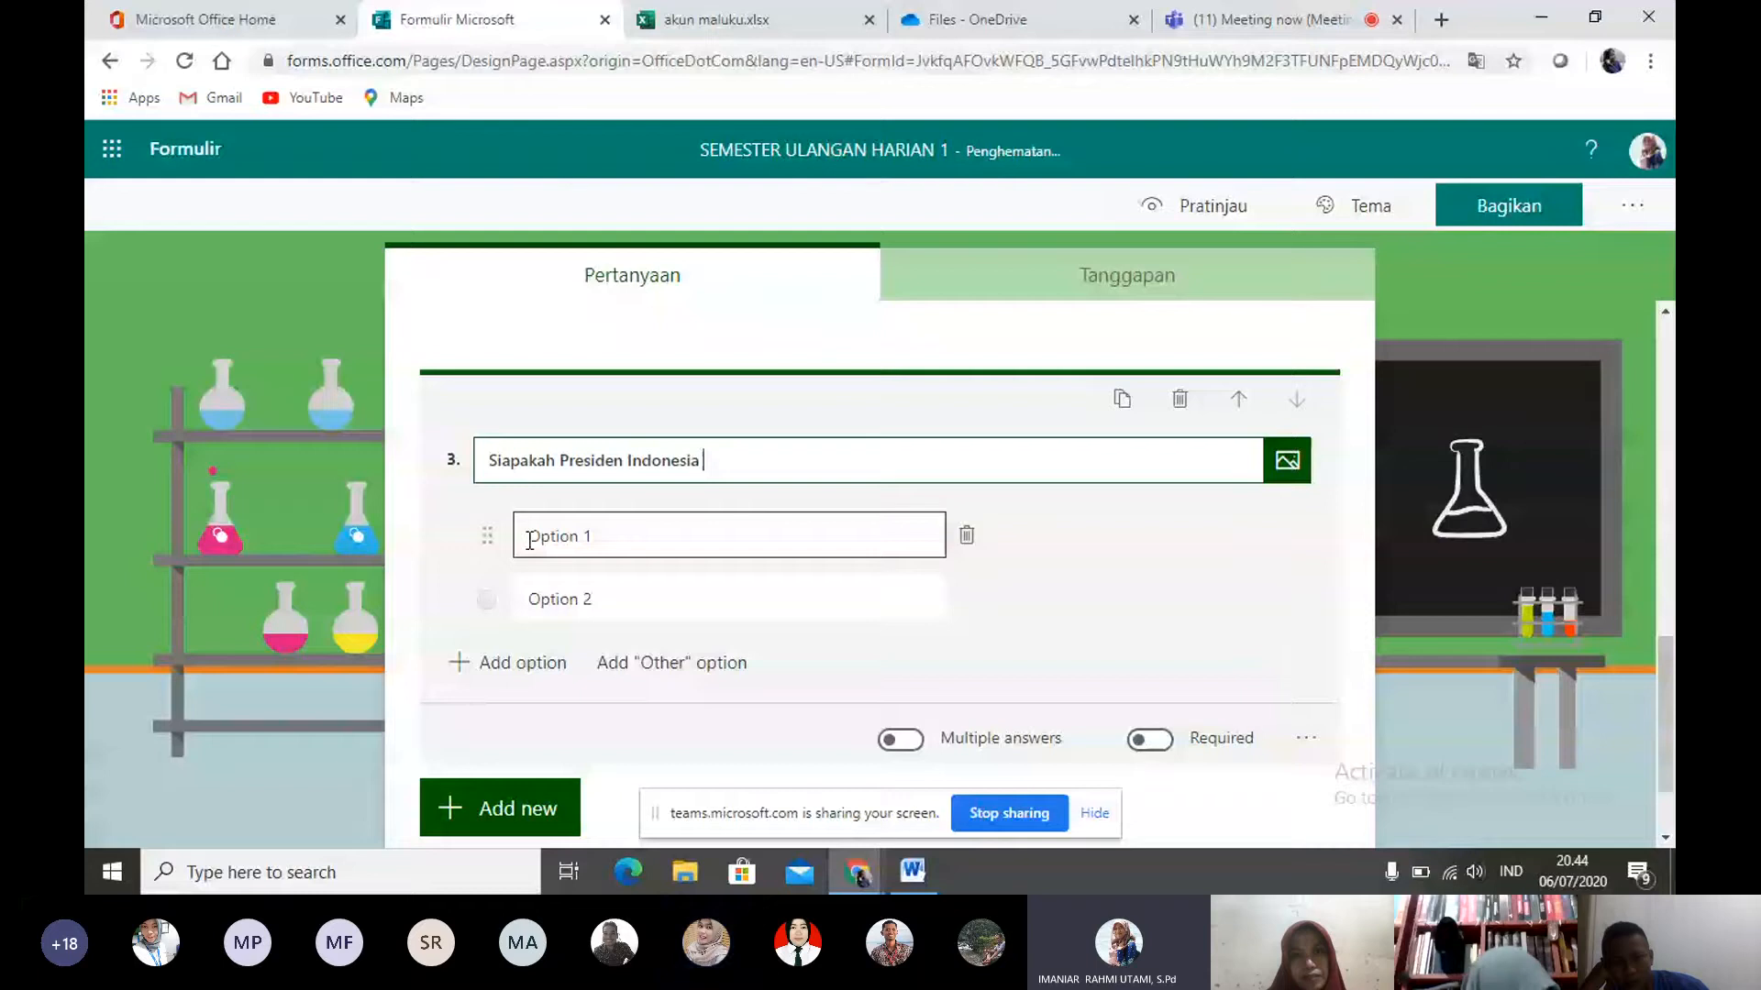
{"action": "type", "text": "sekarang"}
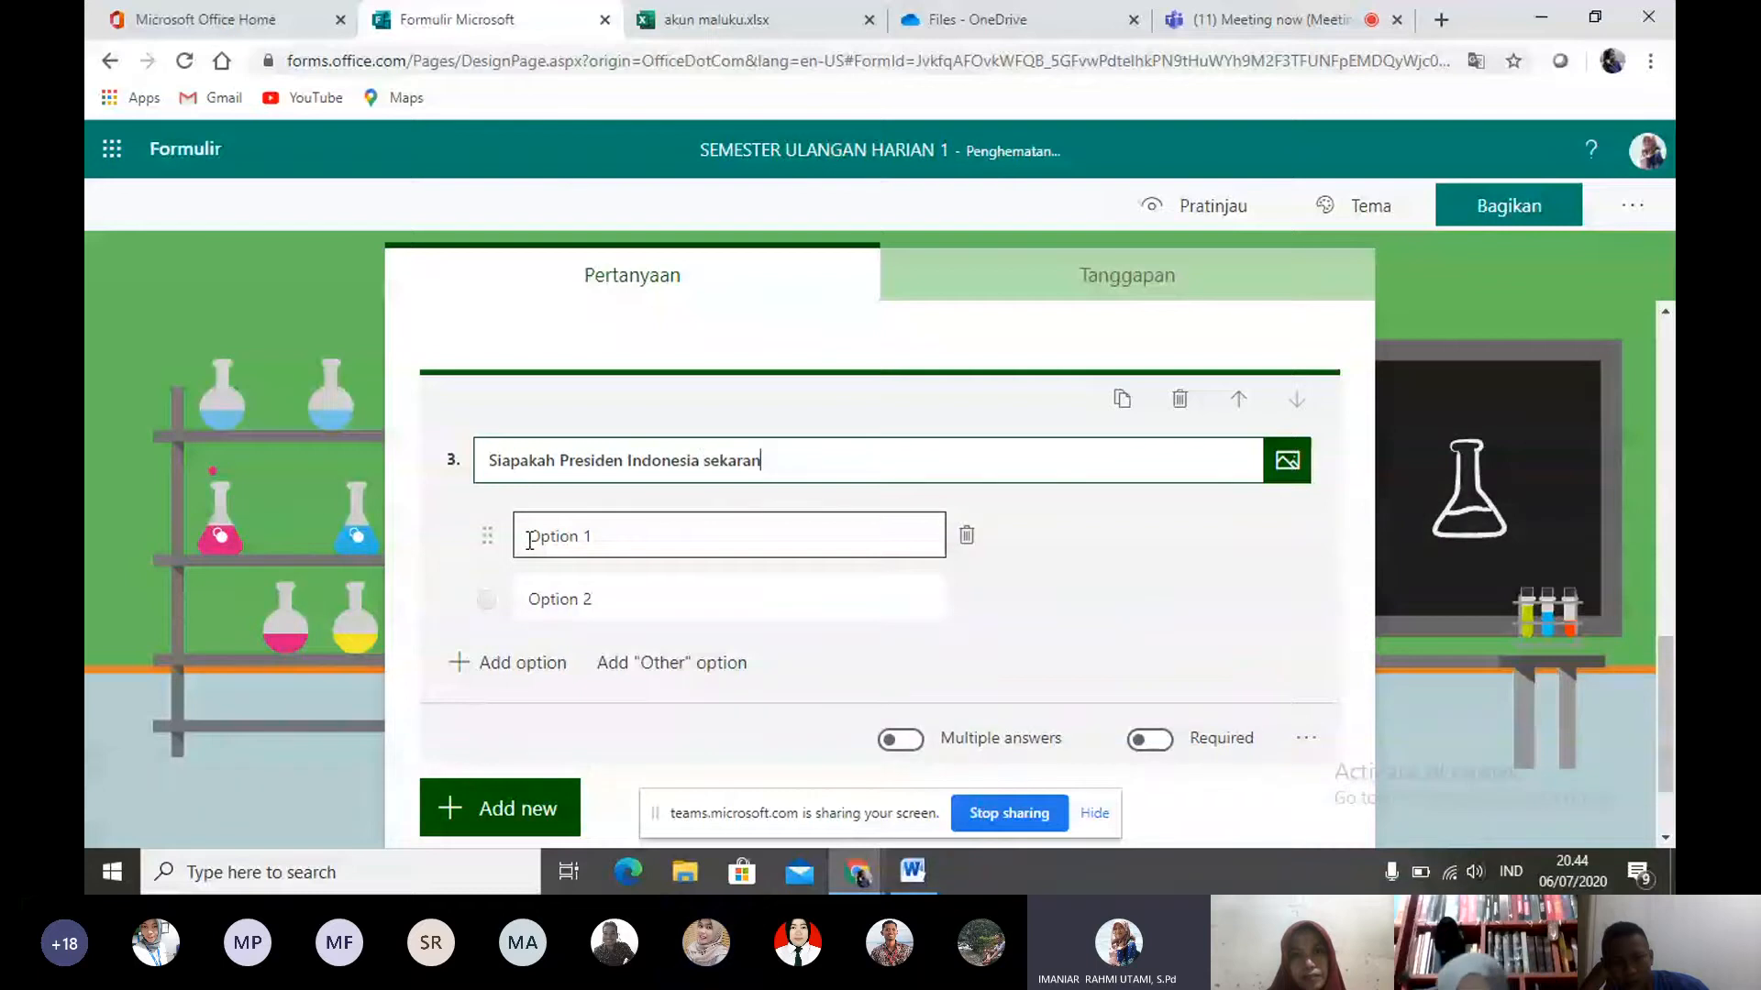
{"action": "key", "text": "ctrl+a"}
{"action": "key", "text": "BackSpace"}
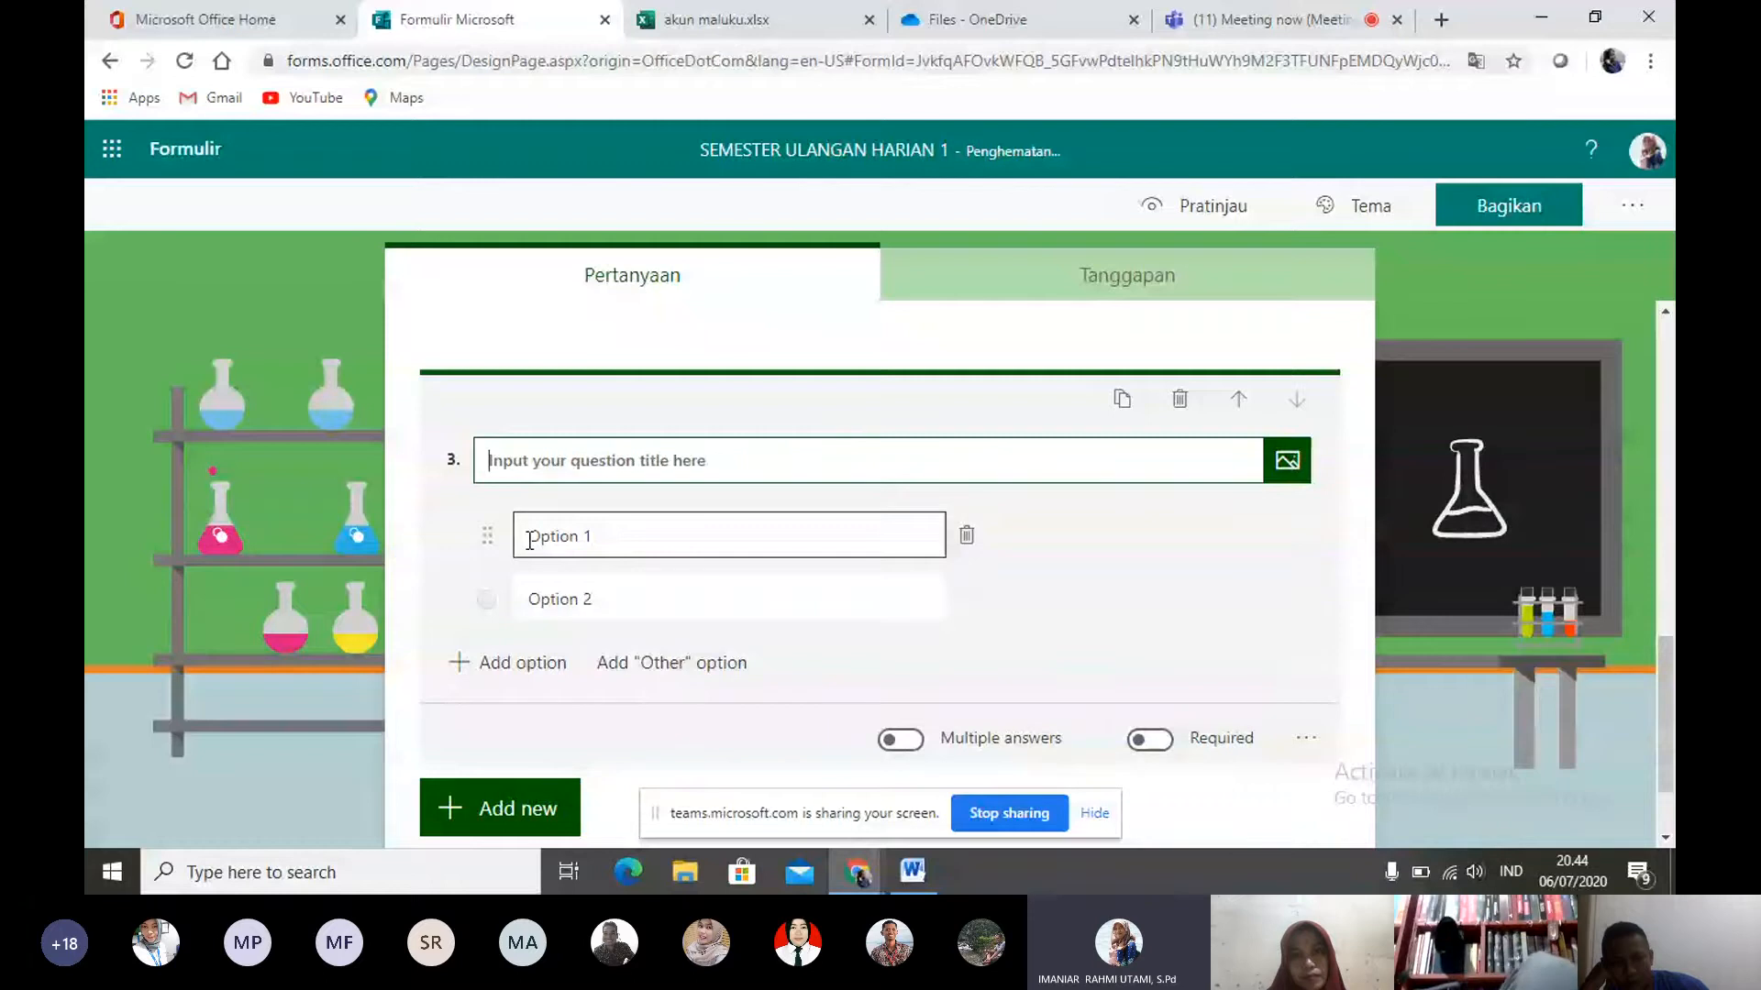
- Title question 3 "Presiden Indonesia sekarang adalah ..."
{"action": "type", "text": "Presiden "}
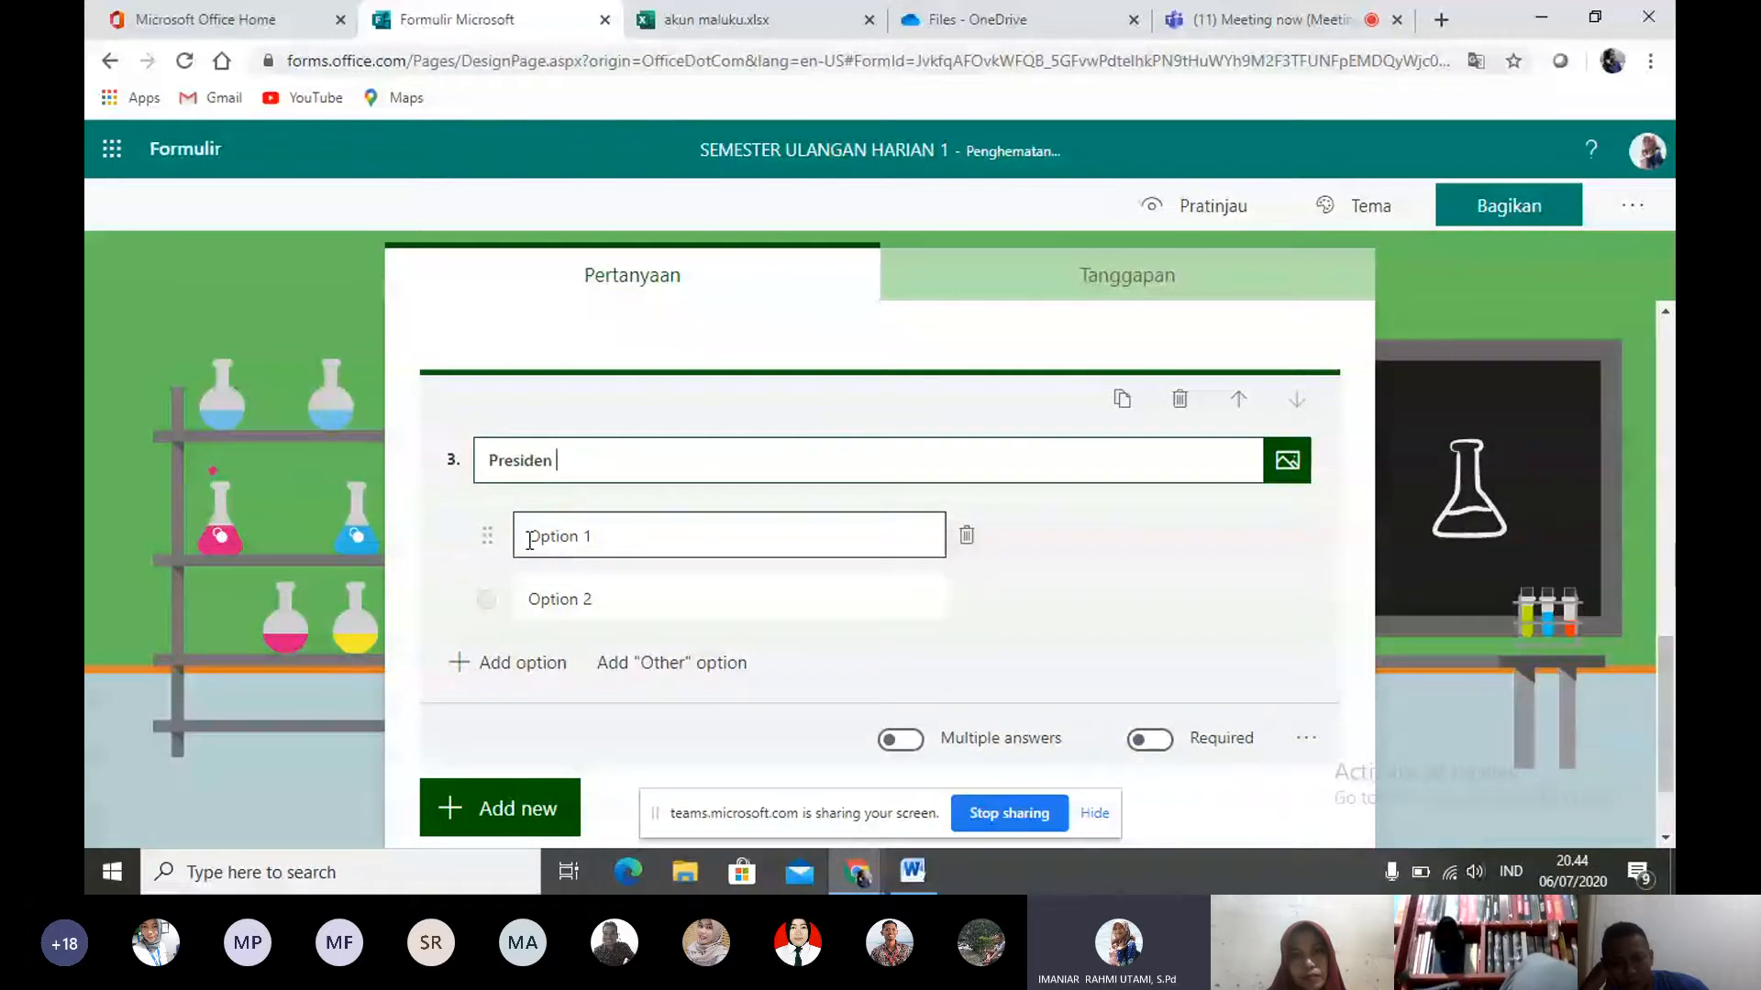
{"action": "type", "text": "Indonesia sek"}
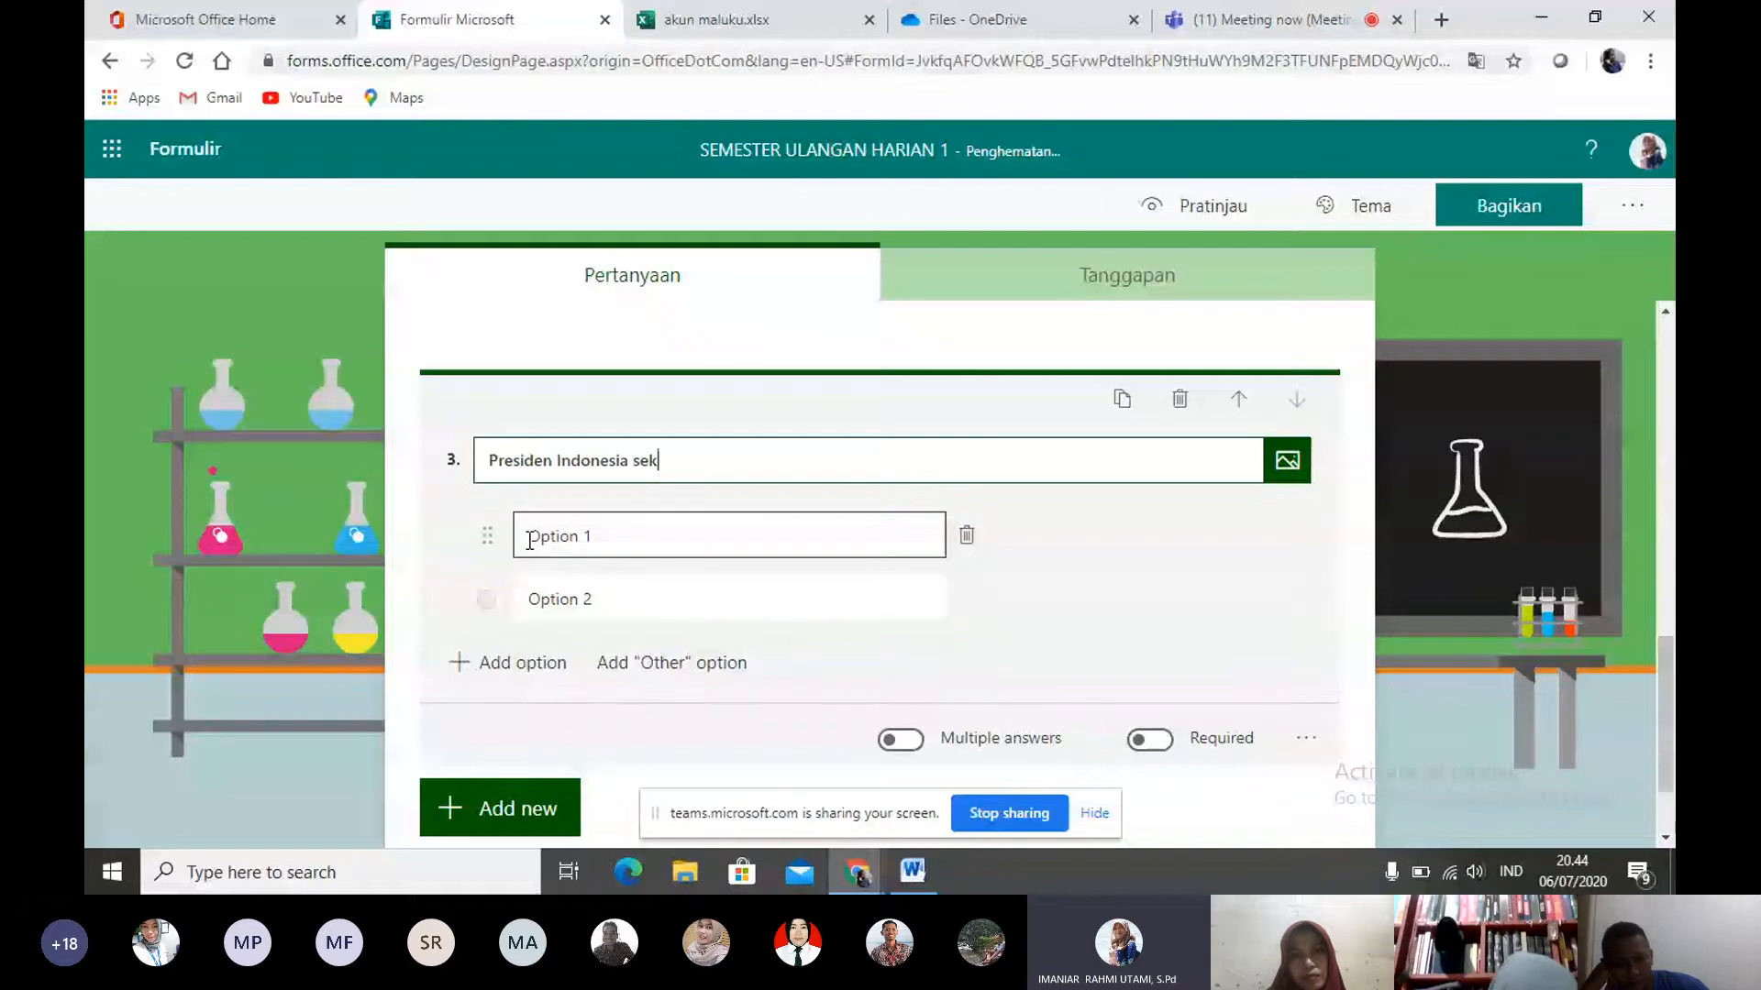
{"action": "type", "text": "arang adalah "}
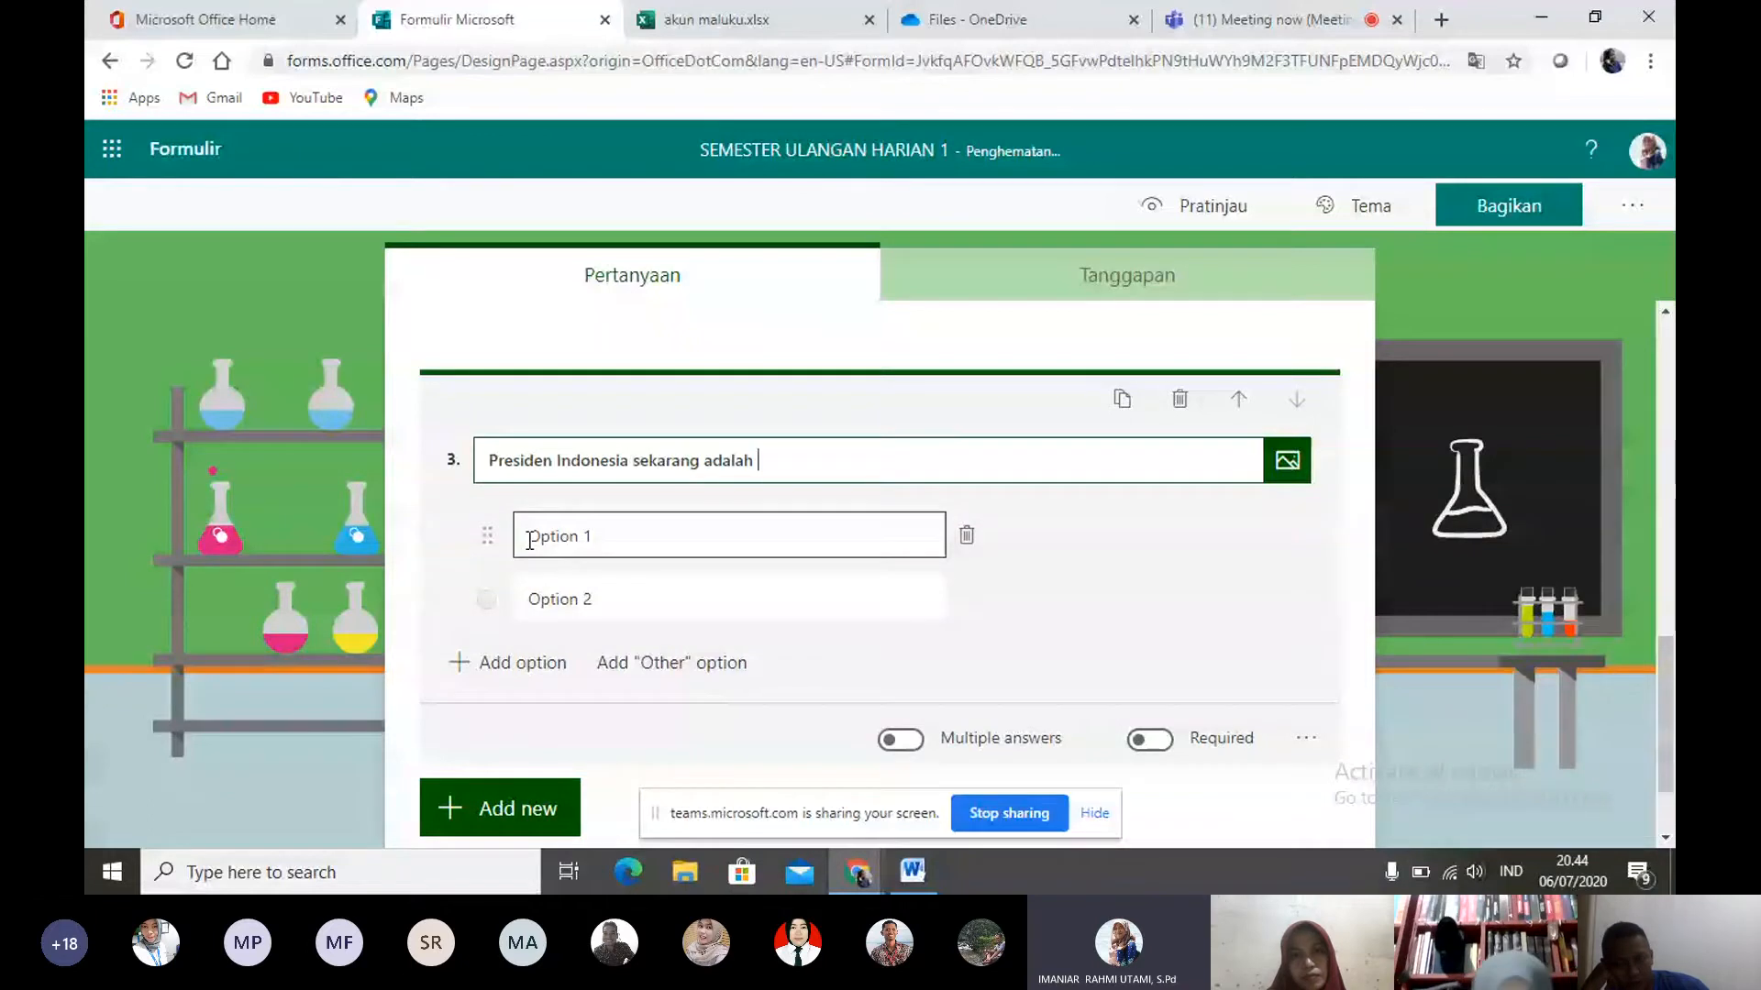
{"action": "type", "text": "..."}
- Give question 3 four answer options: Soekarno, Joko Widodo, Soeharto and Megawati
{"action": "left_click", "coordinate": [530, 541]}
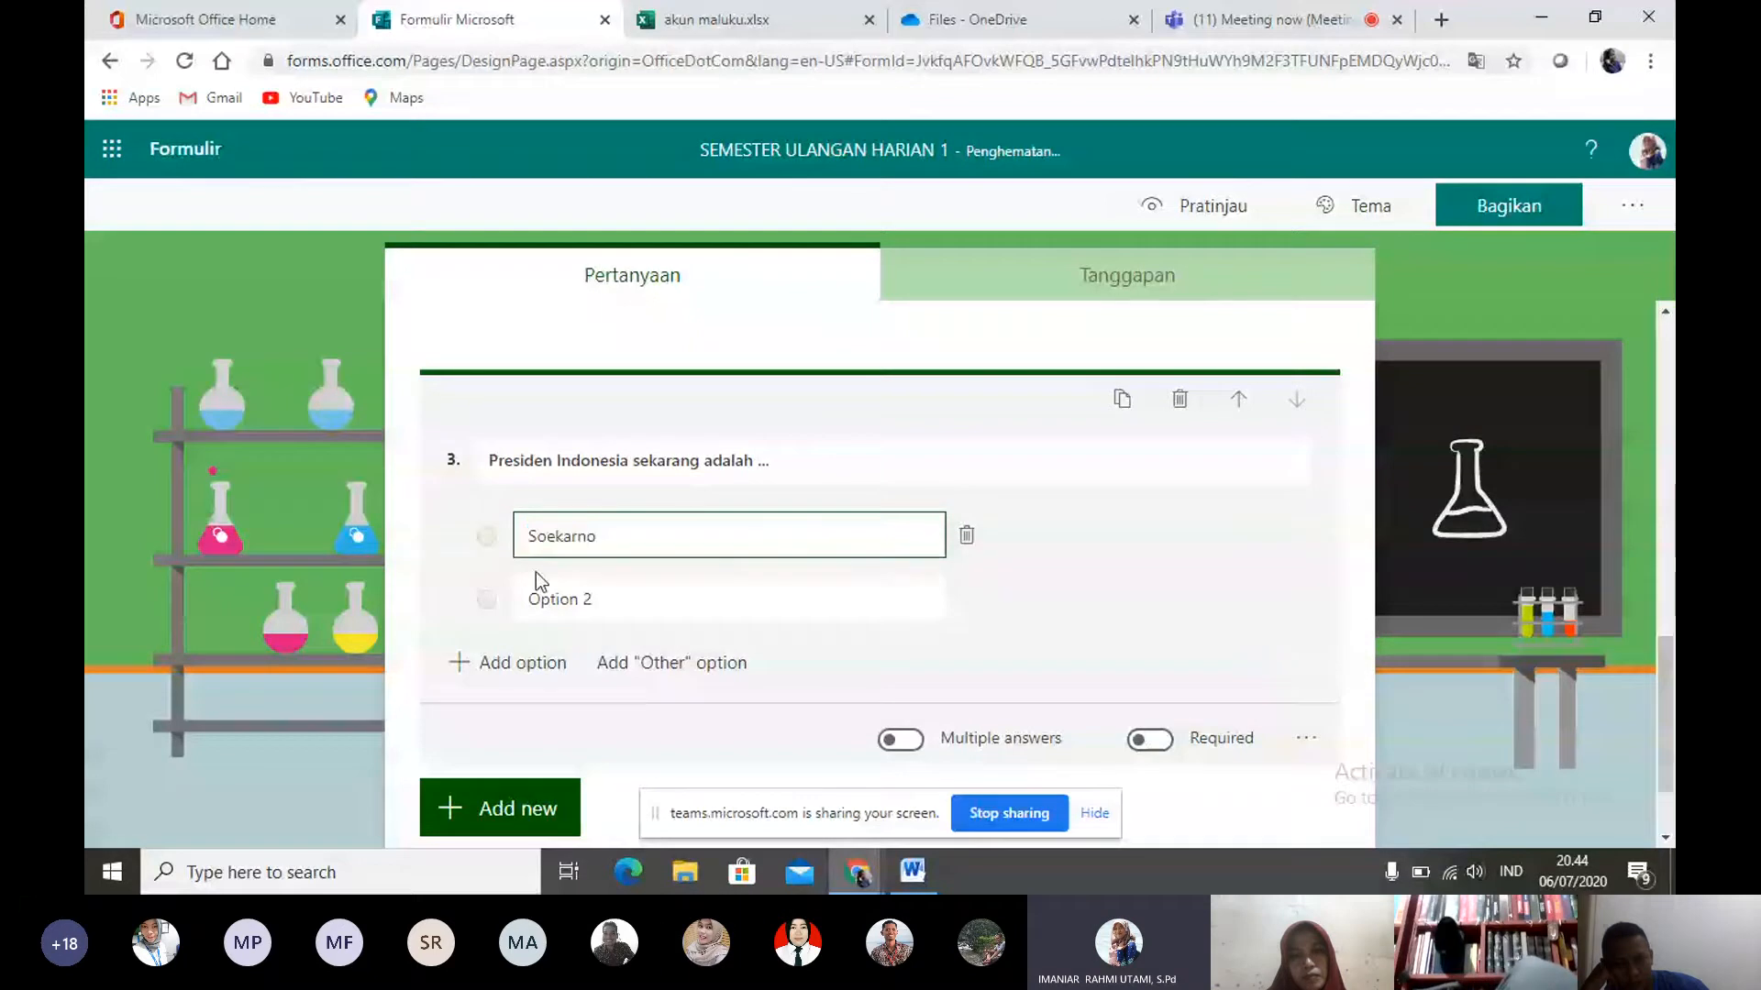
{"action": "left_click", "coordinate": [548, 601]}
{"action": "type", "text": "Joko "}
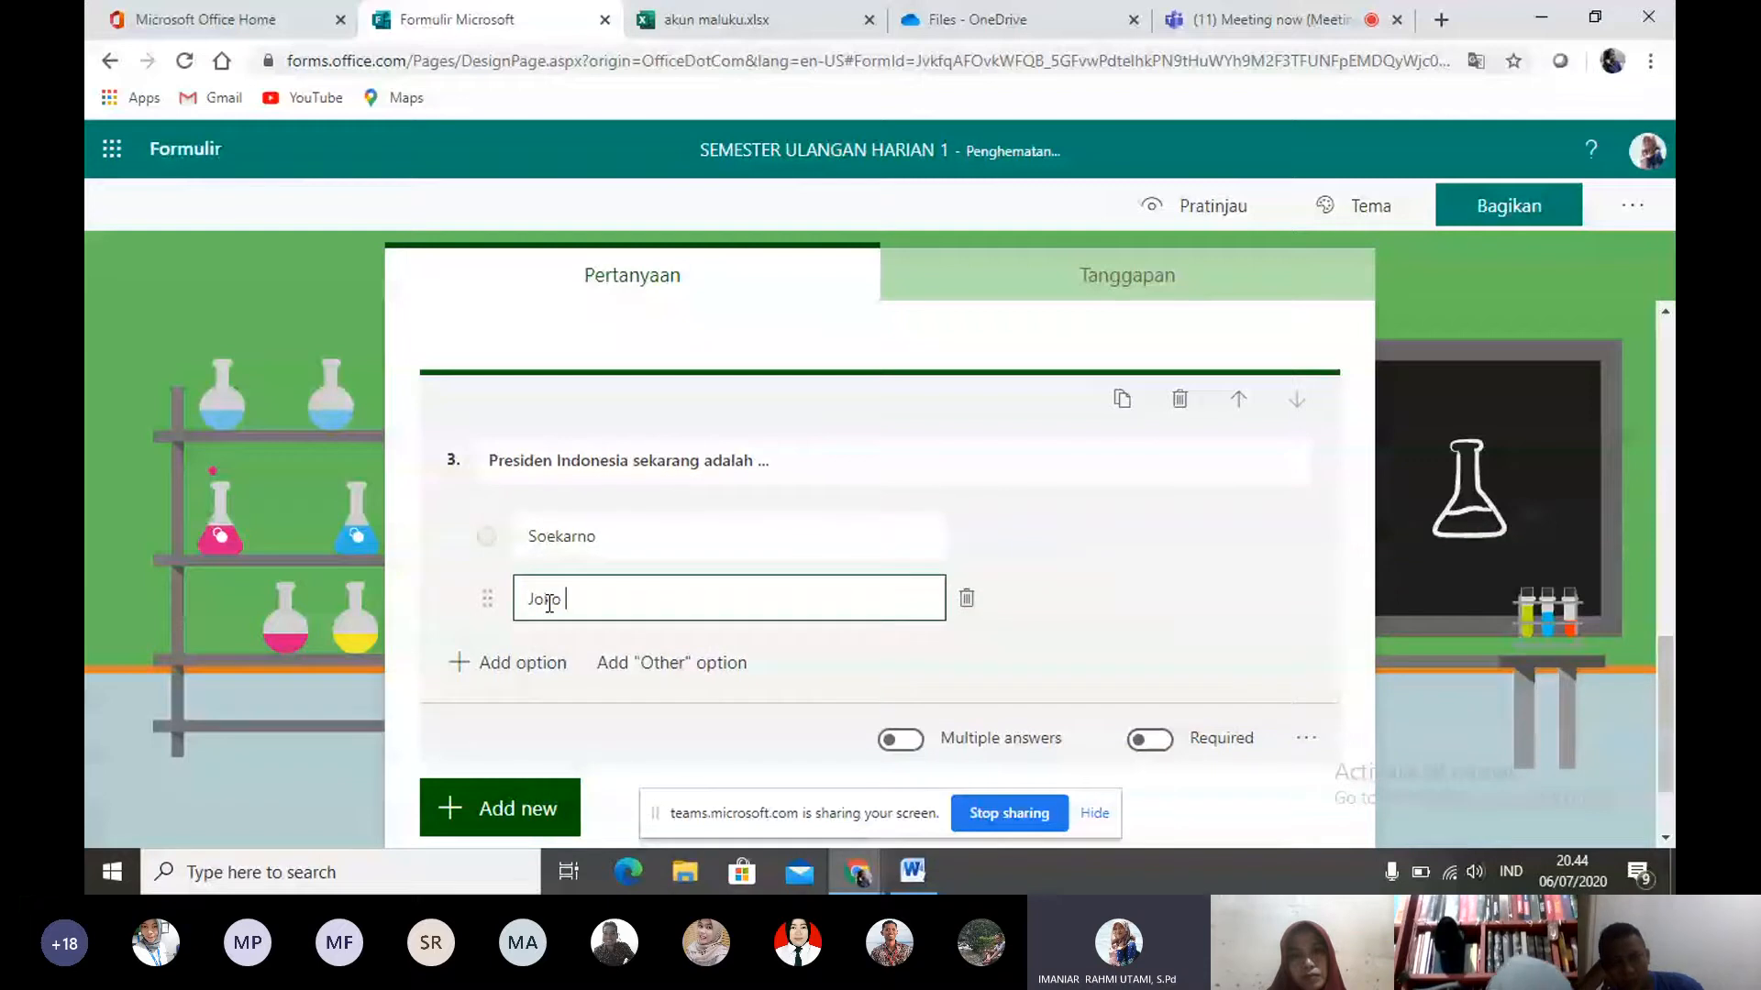
{"action": "type", "text": "Widodo"}
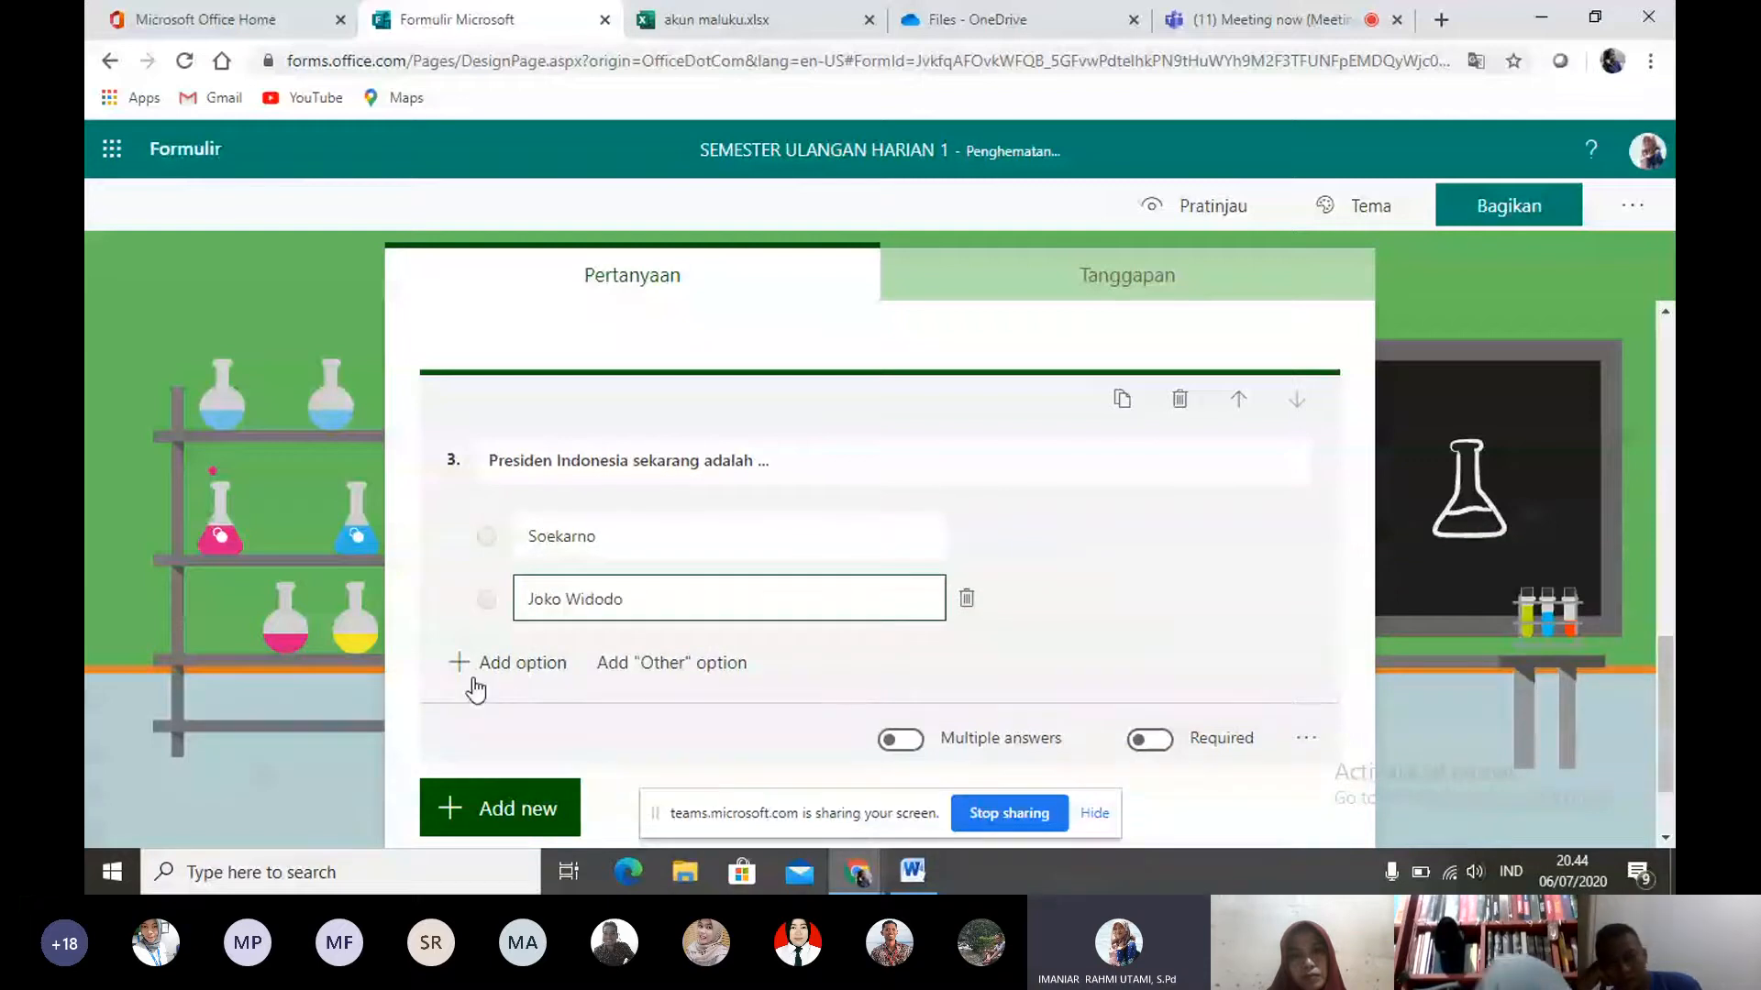
{"action": "left_click", "coordinate": [474, 681]}
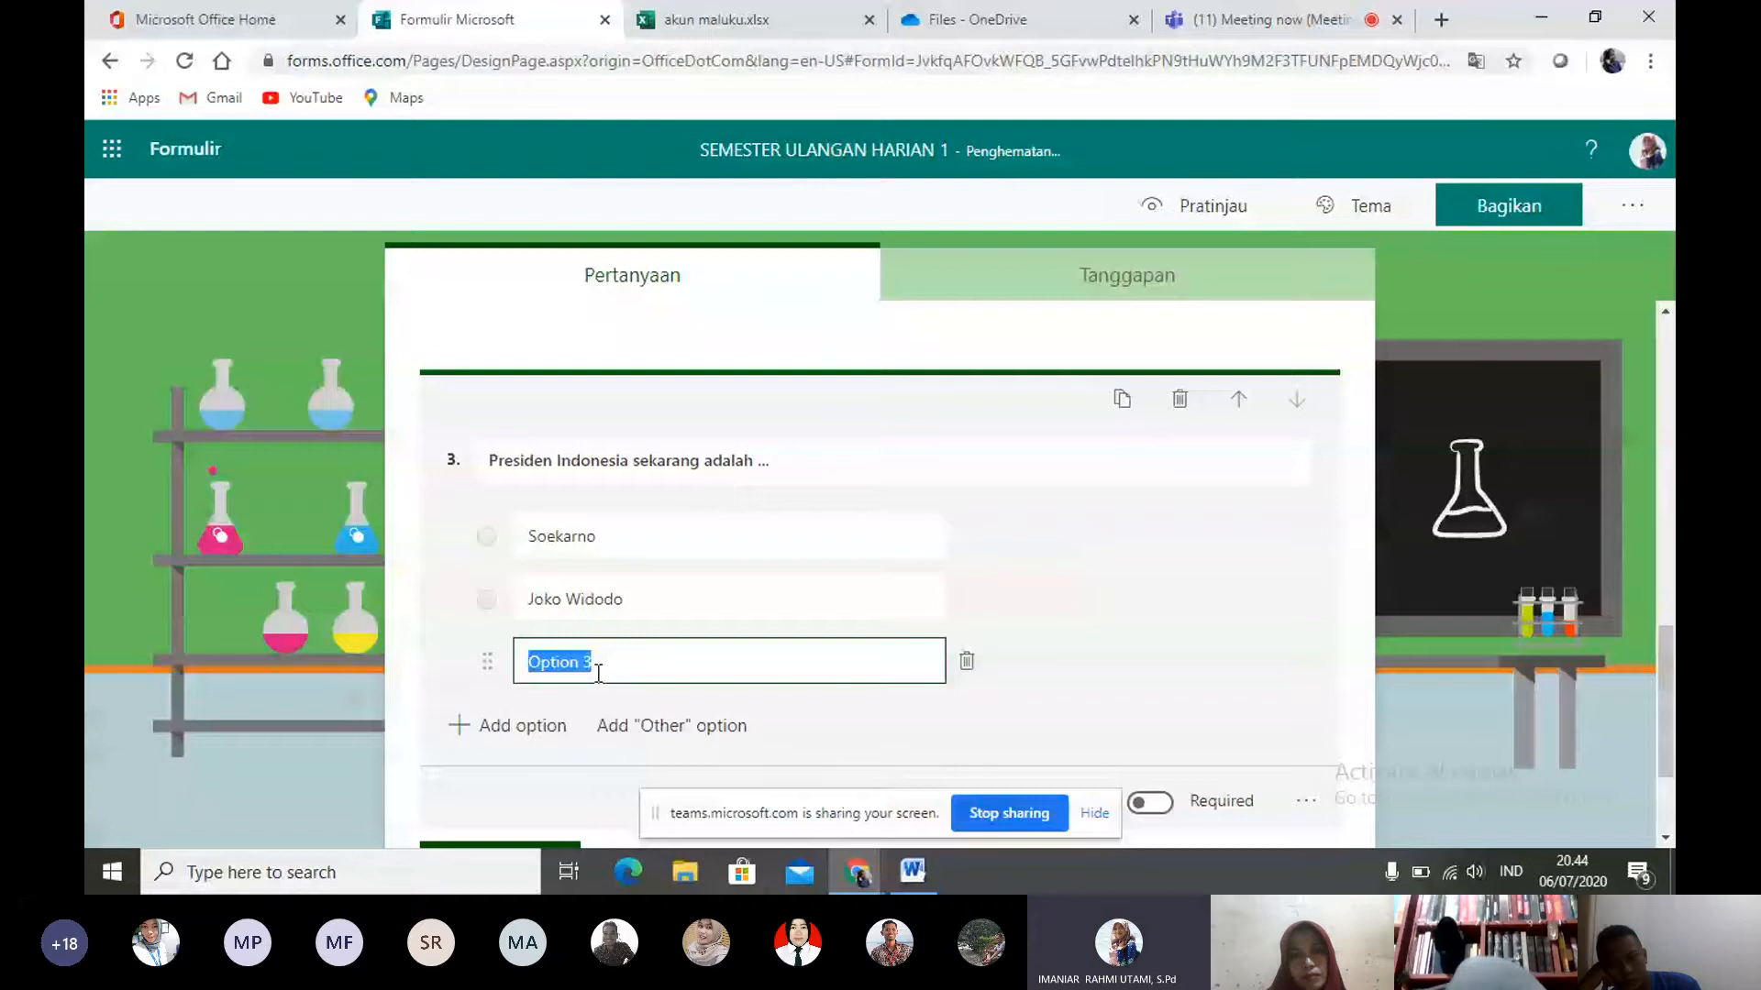
{"action": "type", "text": "Soeharto"}
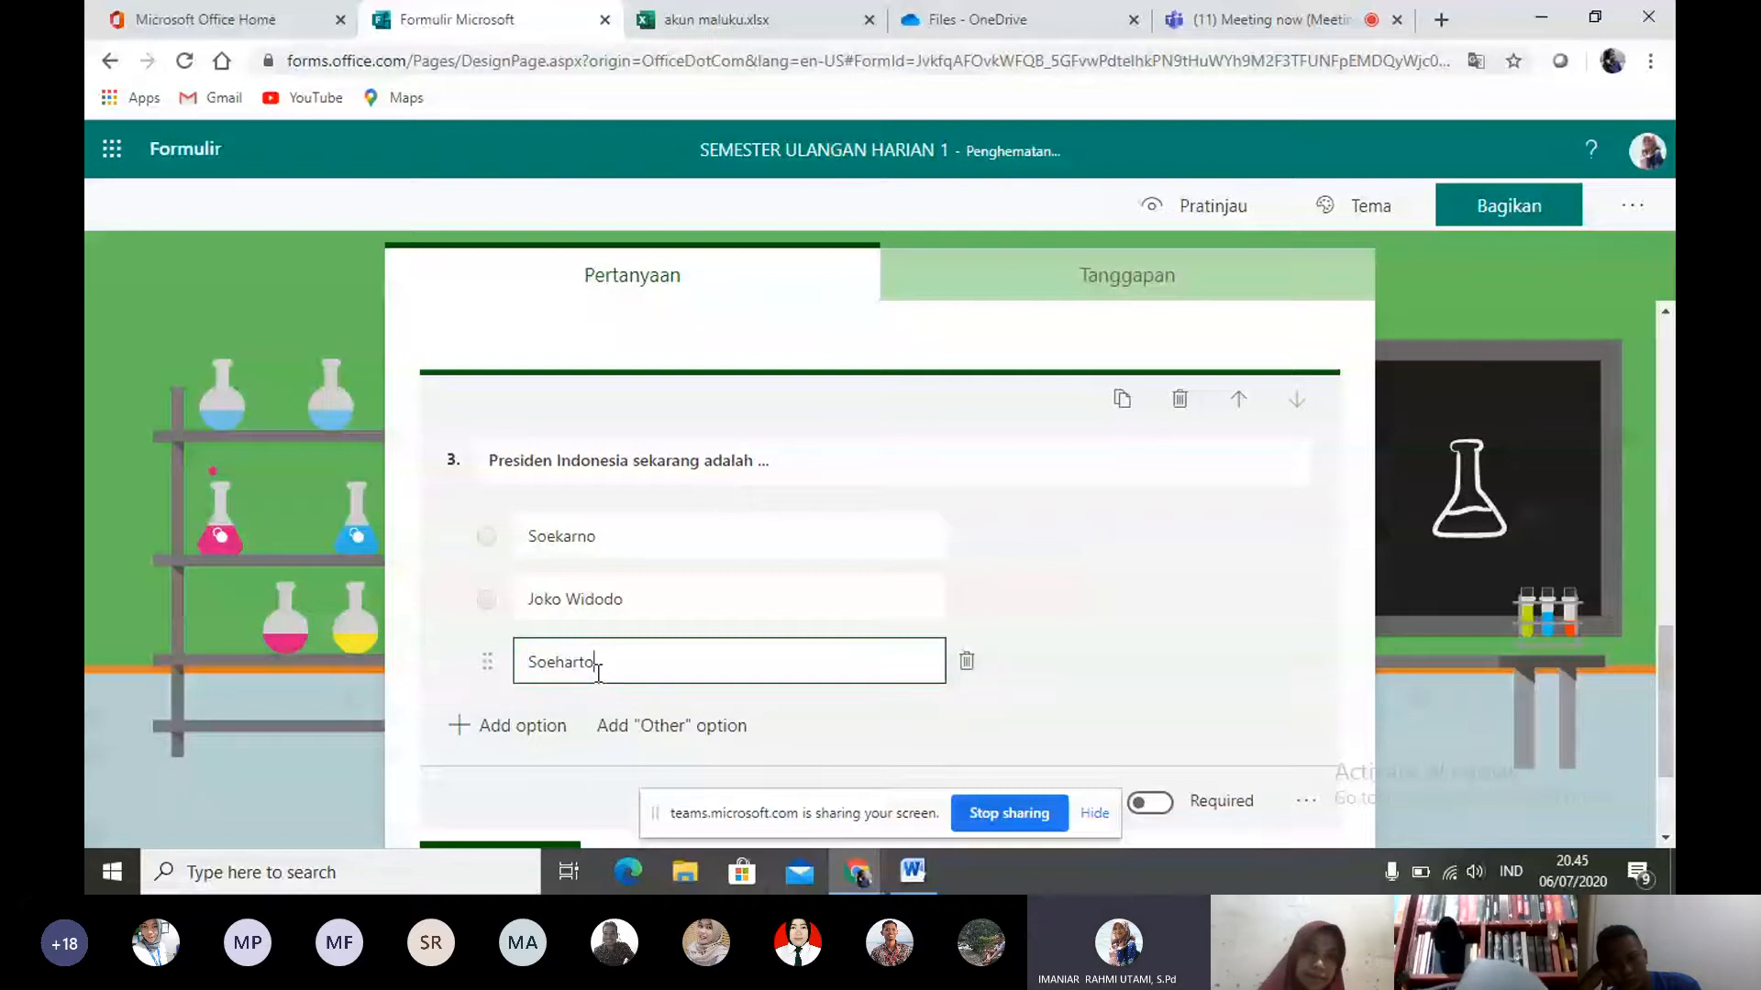
{"action": "left_click", "coordinate": [550, 726]}
{"action": "type", "text": "M"}
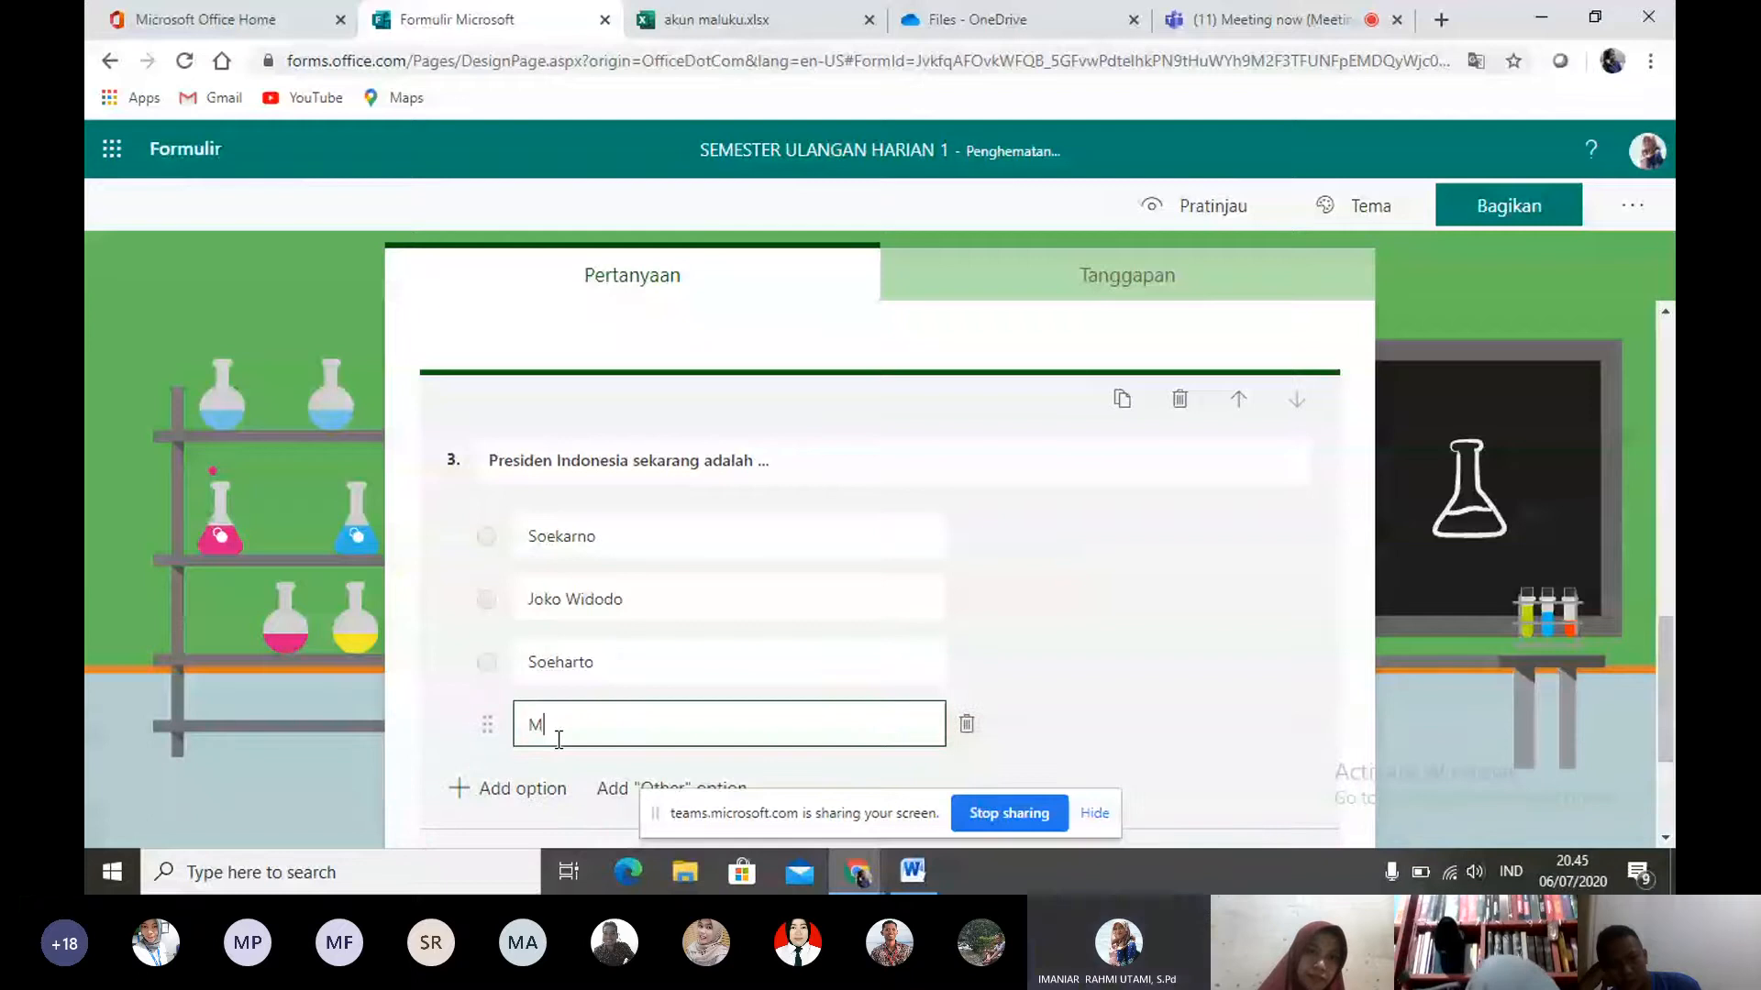
{"action": "type", "text": "egawati"}
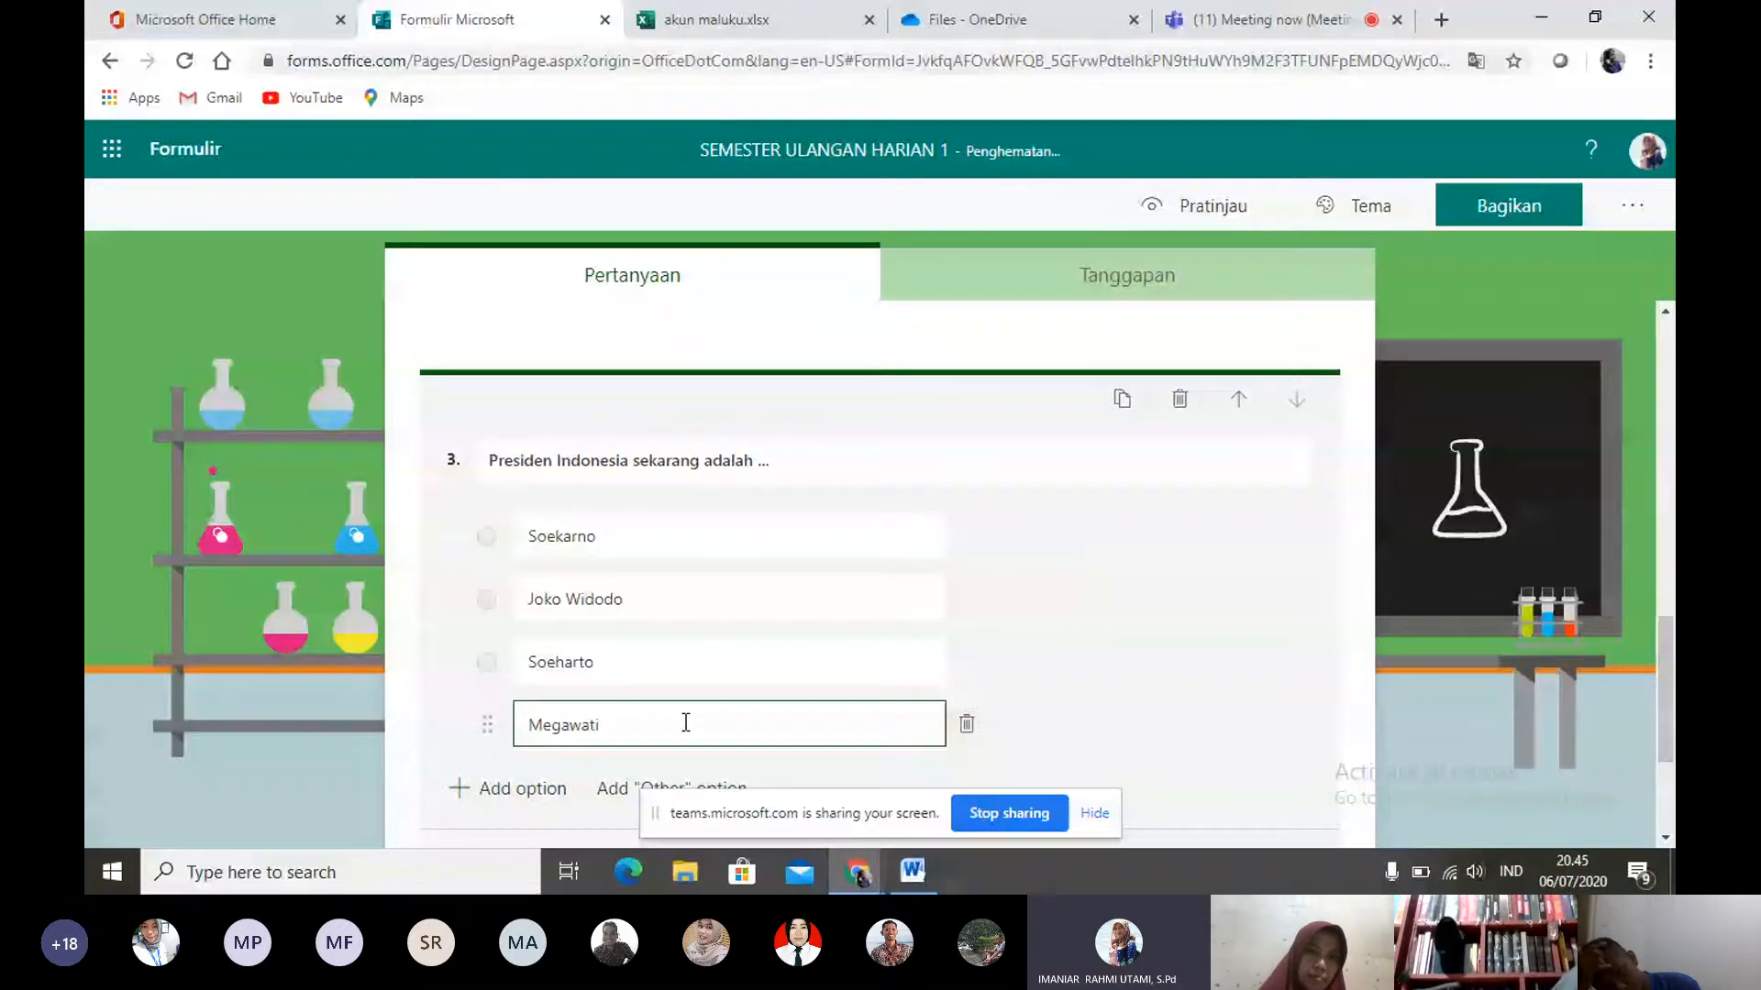
{"action": "left_click", "coordinate": [1025, 547]}
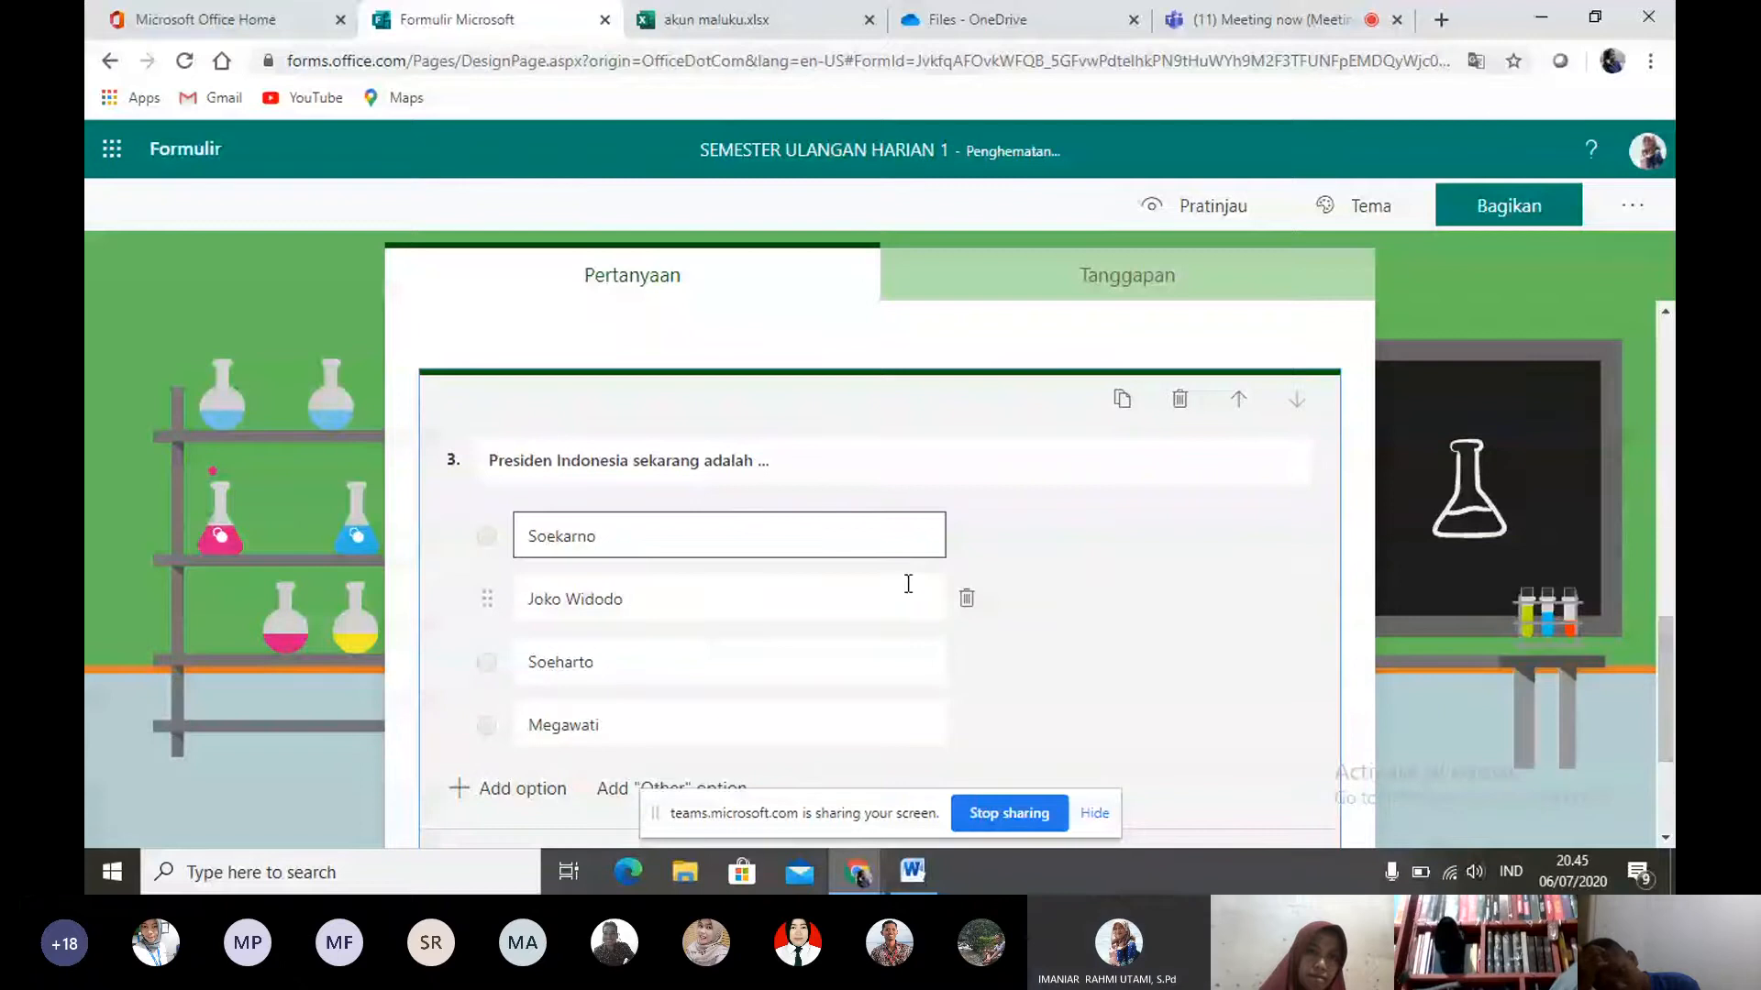
- Make the "Presiden Indonesia sekarang adalah ..." question required
{"action": "left_click_drag", "start_coordinate": [1666, 744], "coordinate": [1670, 667]}
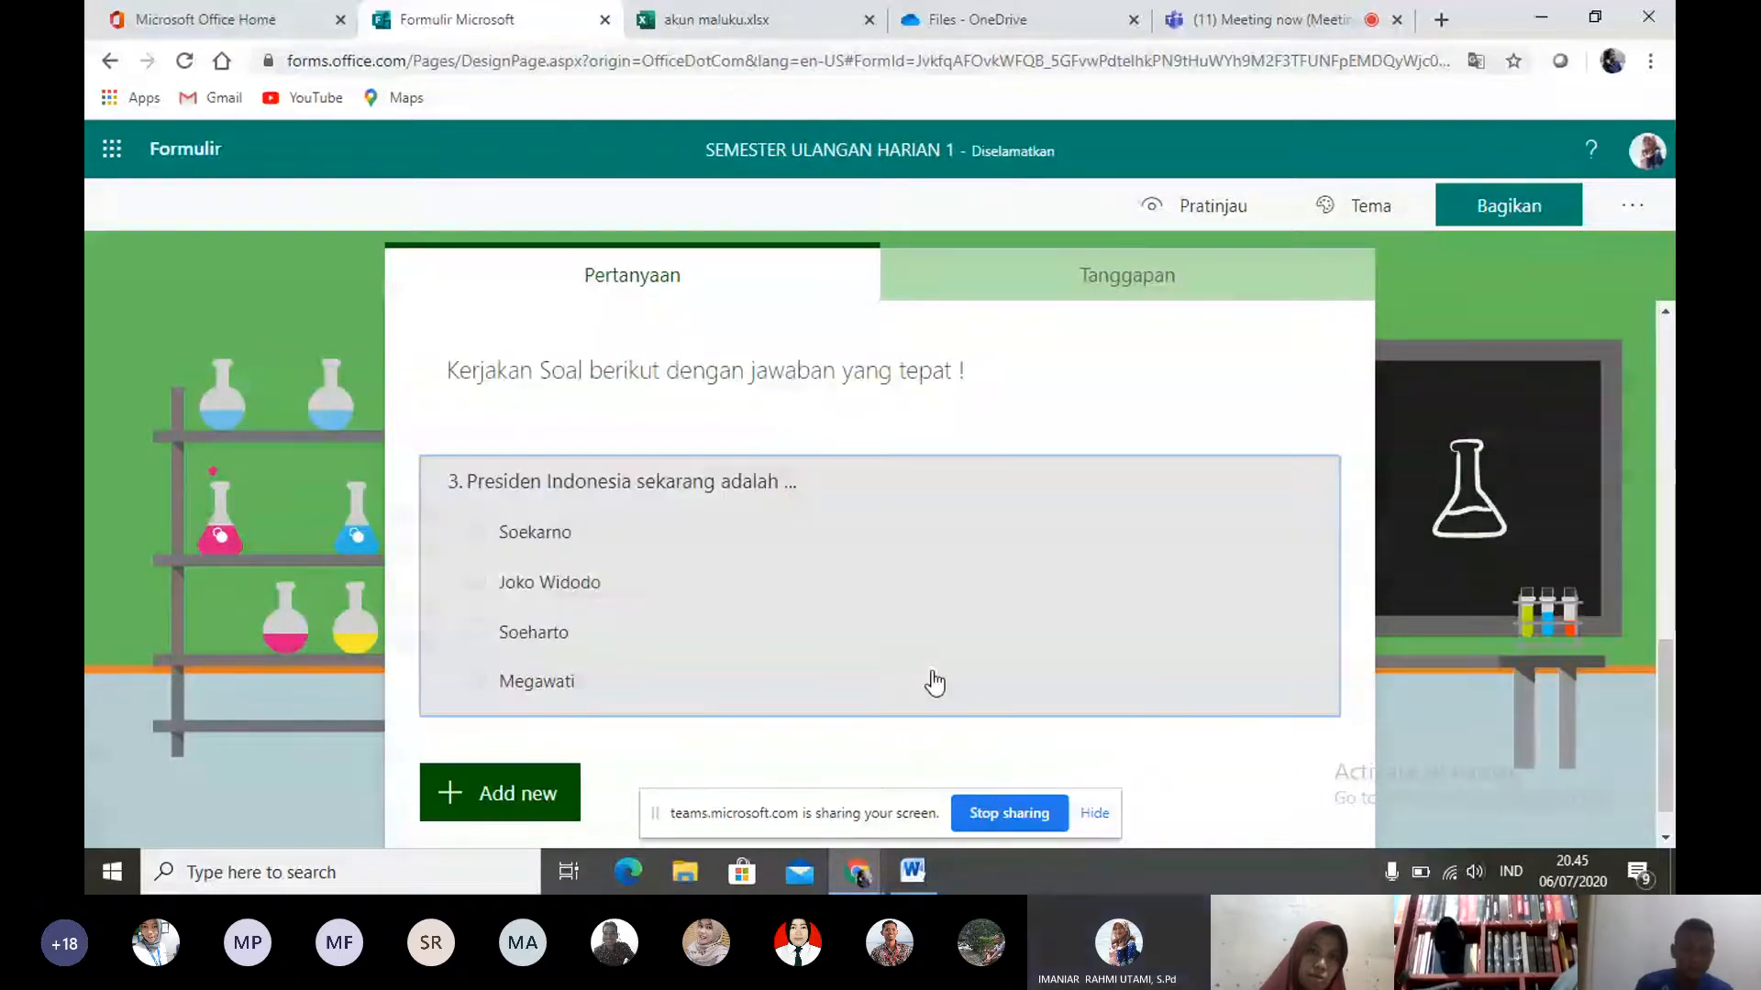
{"action": "scroll", "coordinate": [934, 683], "scroll_direction": "down", "scroll_amount": 5}
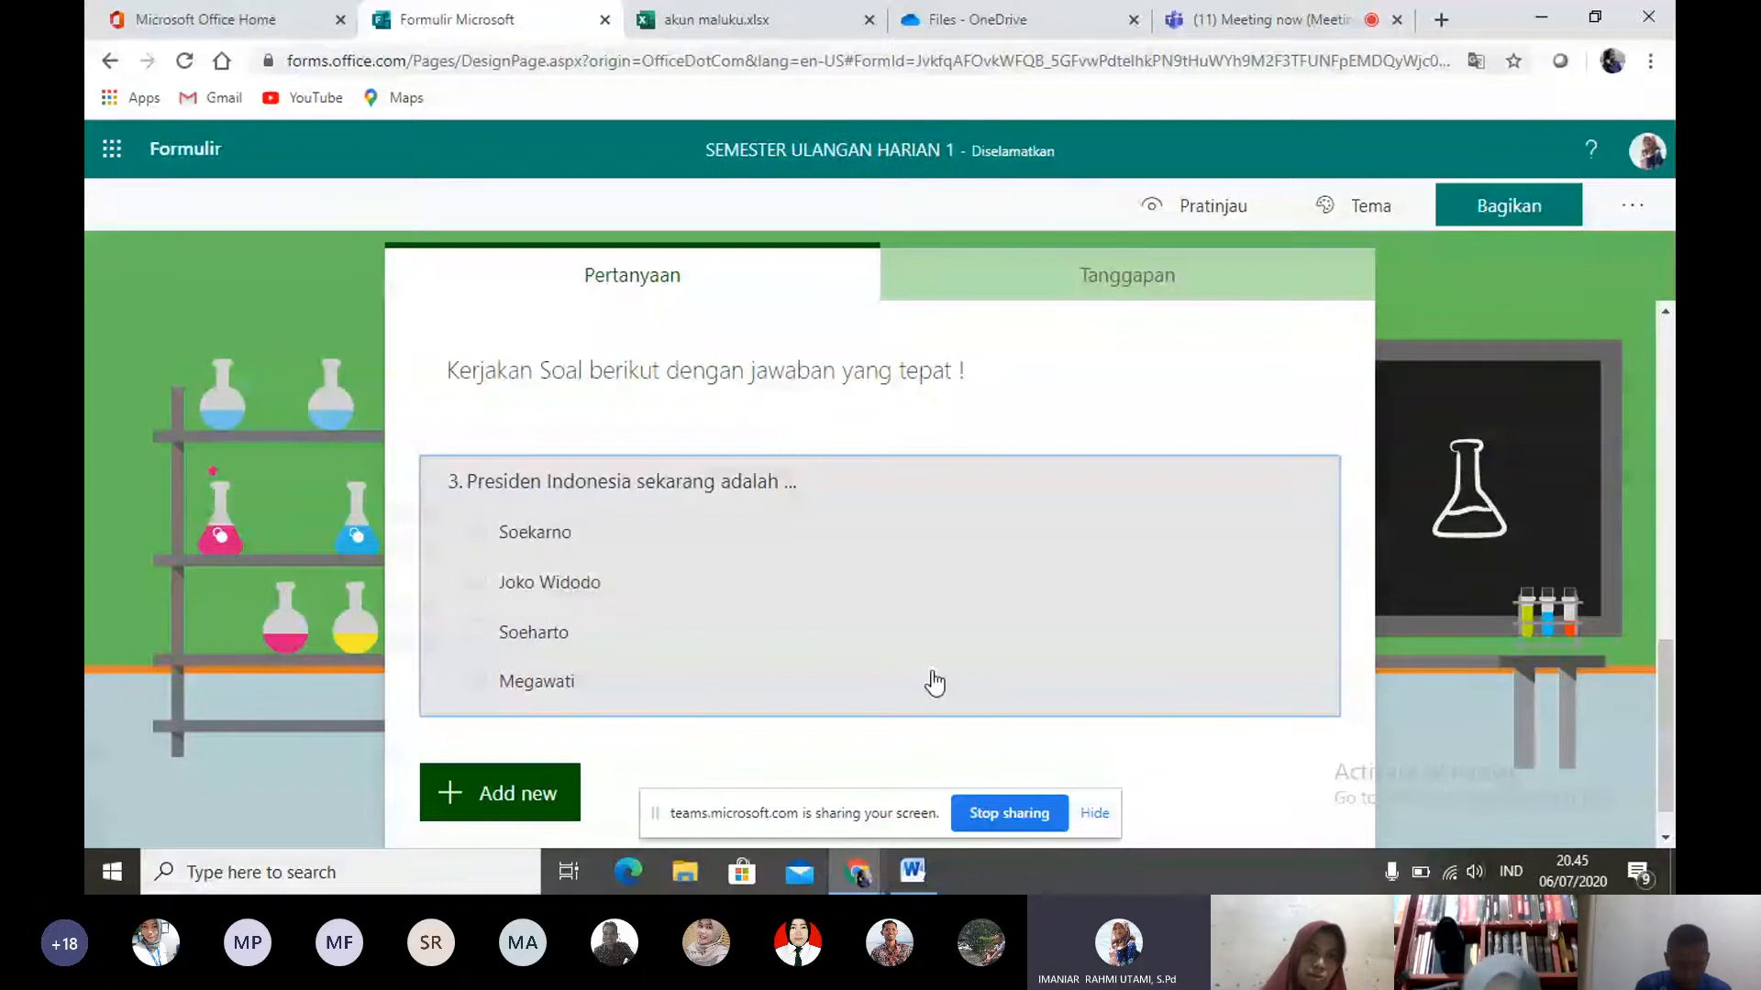
{"action": "left_click", "coordinate": [934, 683]}
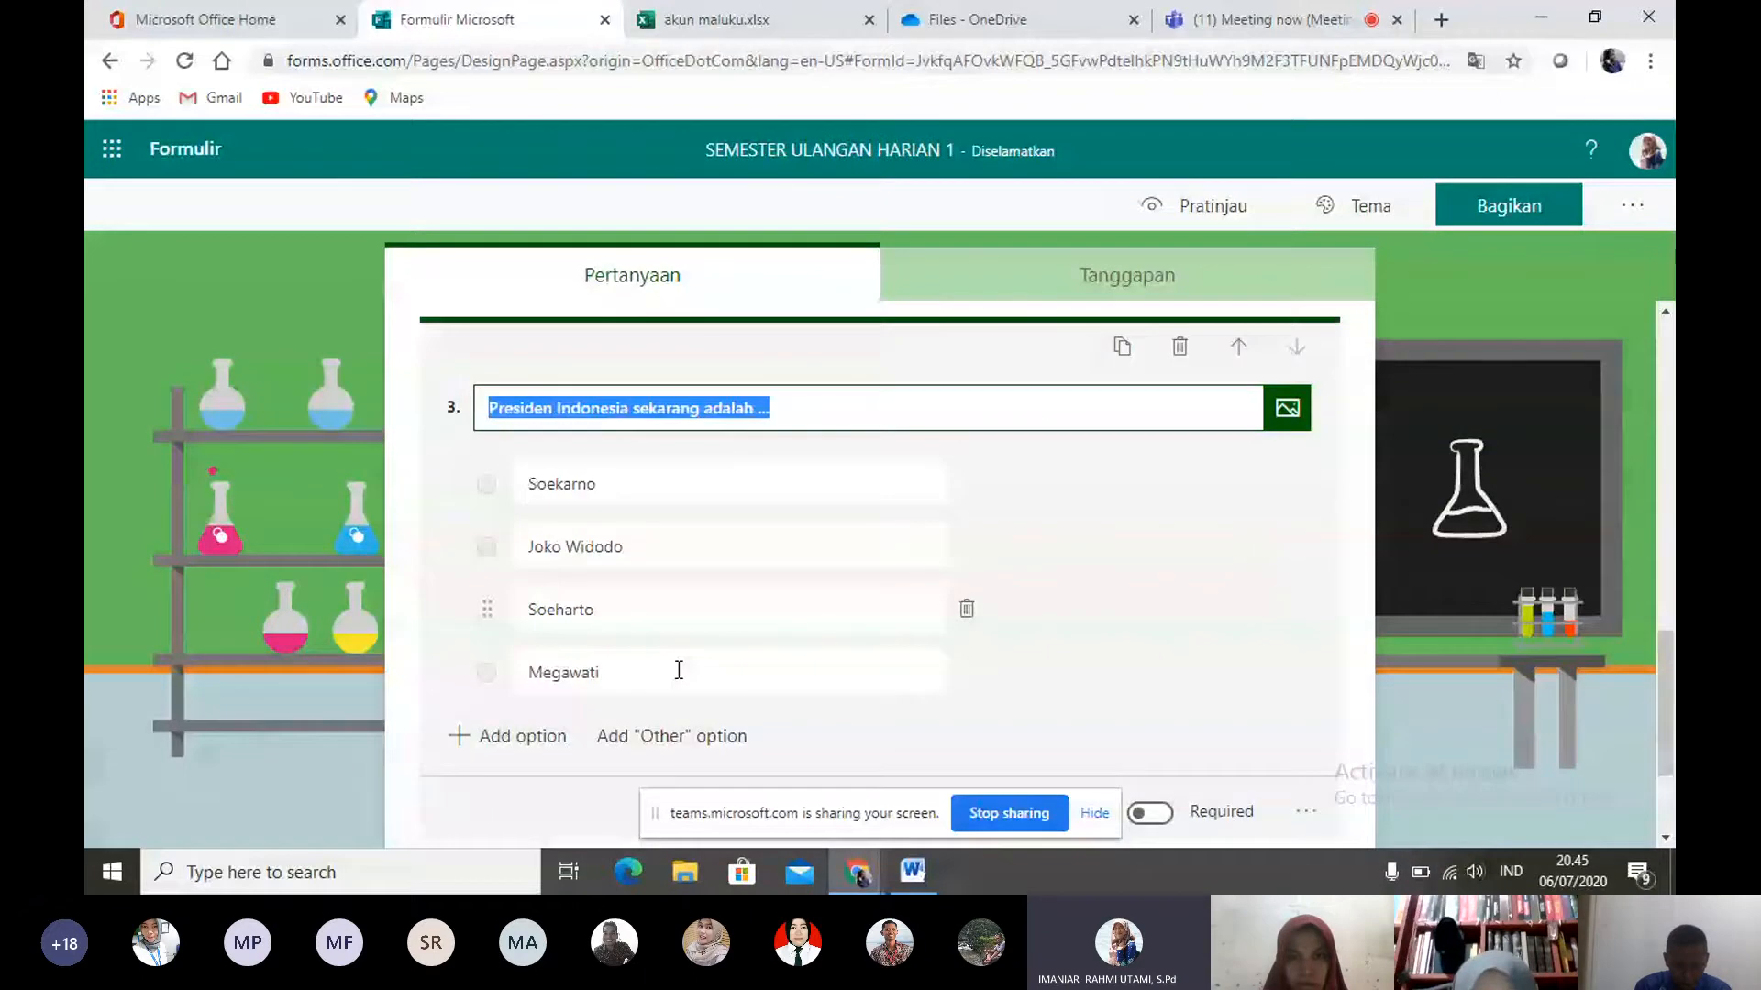
{"action": "left_click", "coordinate": [1664, 675]}
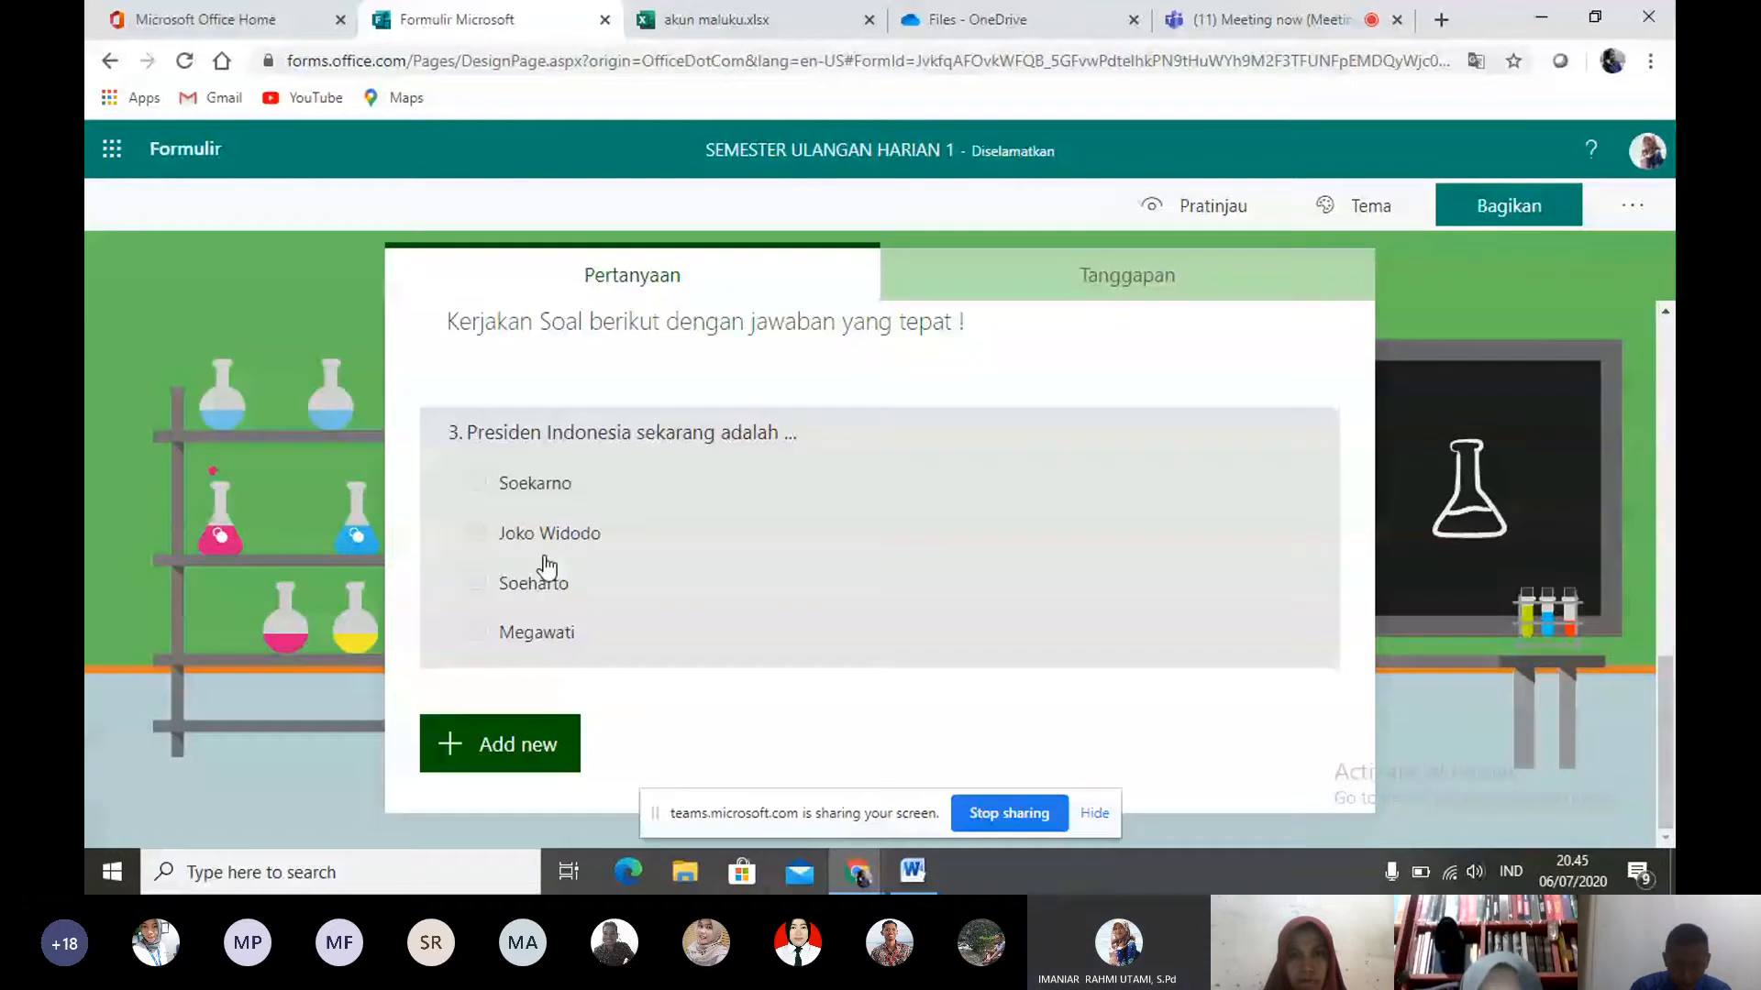
{"action": "left_click", "coordinate": [547, 569]}
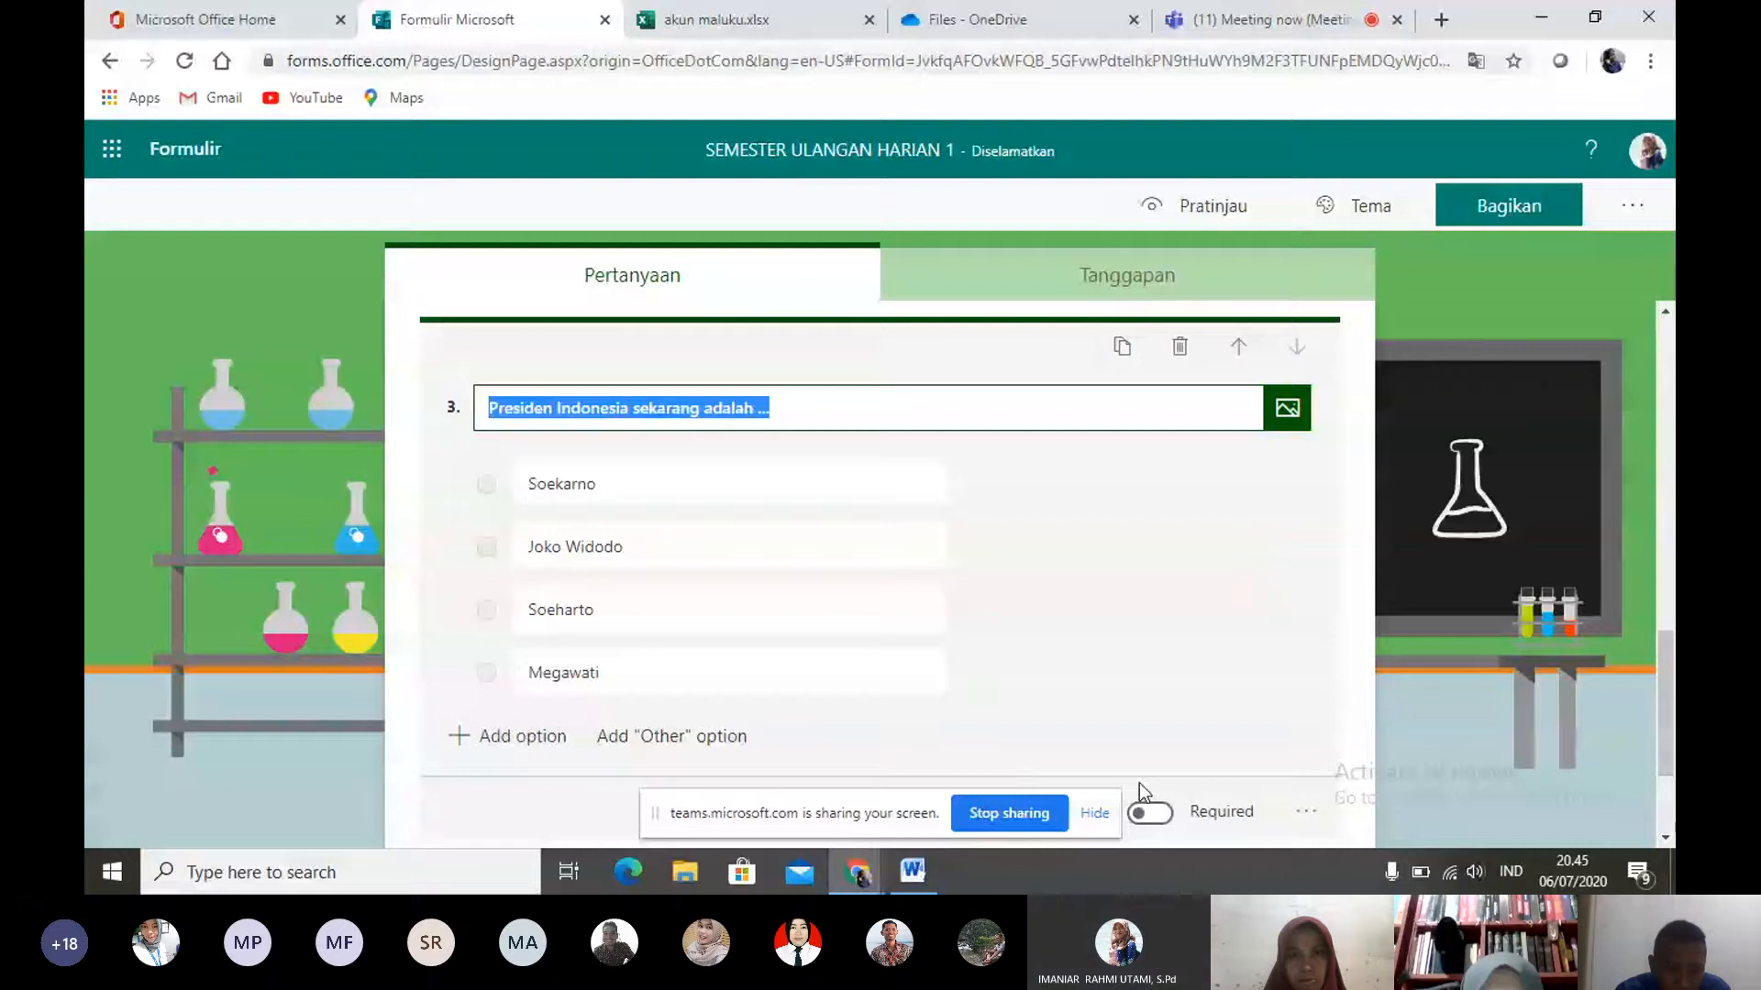
{"action": "left_click", "coordinate": [1150, 812]}
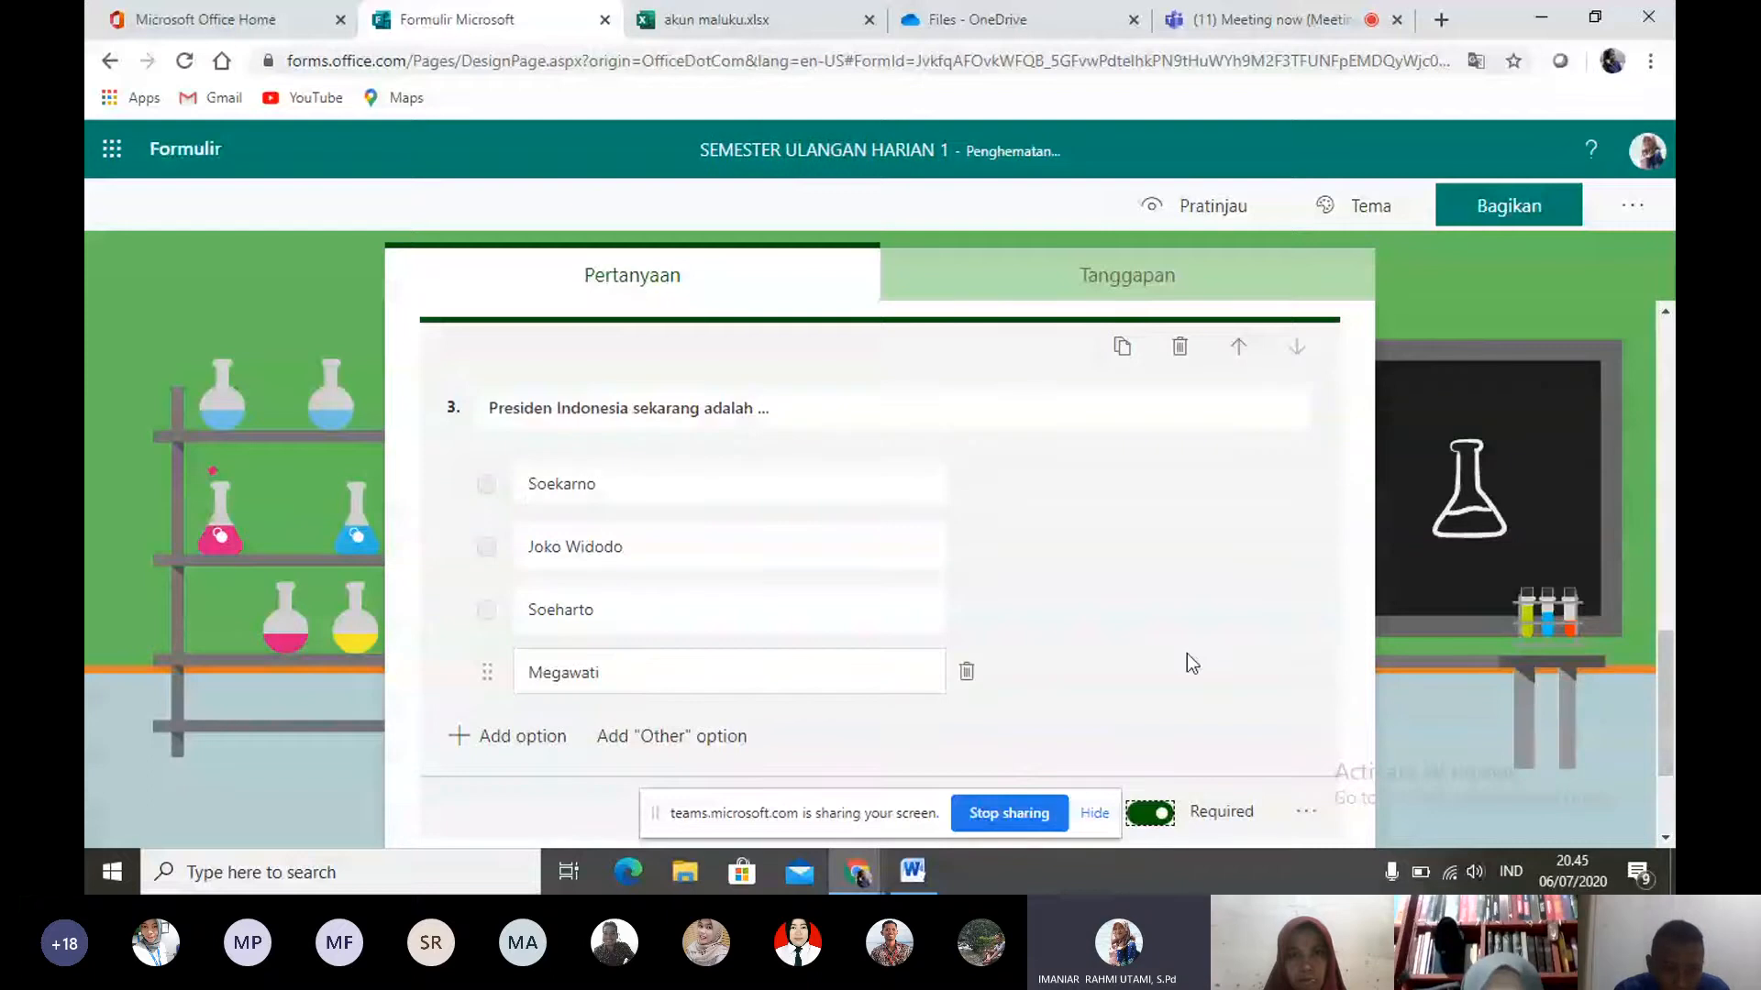
- Move the "Joko Widodo" option below "Soeharto" and allow multiple answers for question 3
{"action": "left_click", "coordinate": [818, 429]}
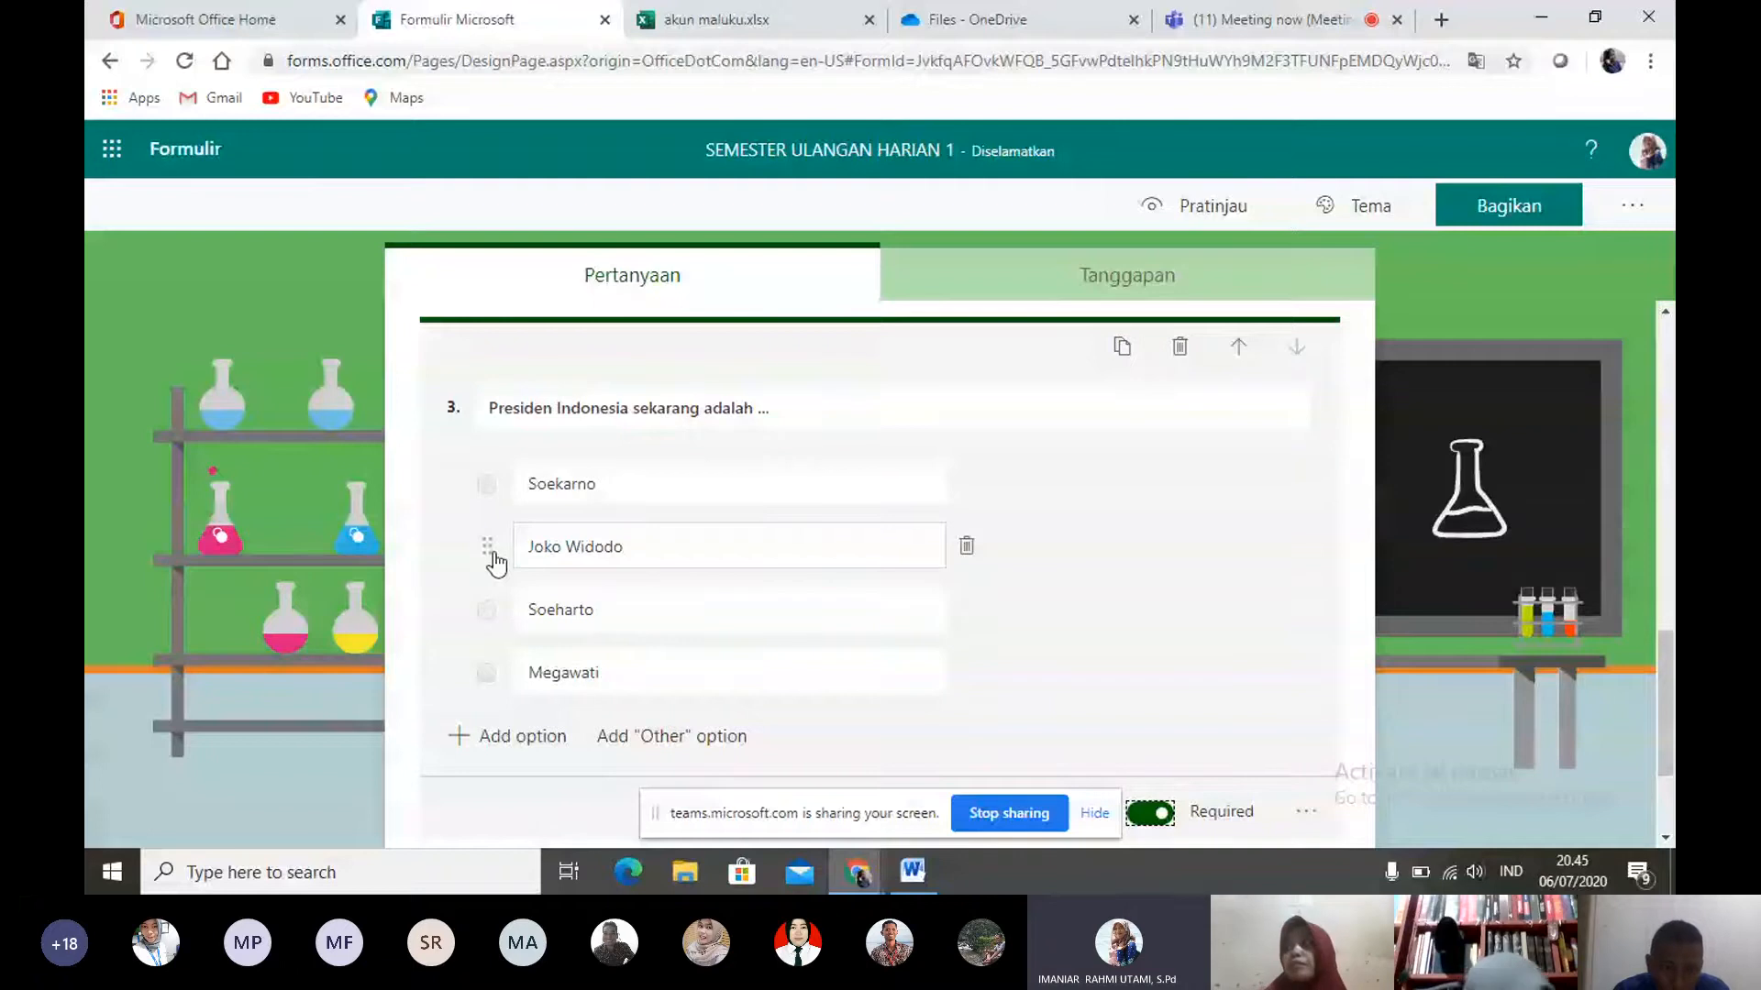
{"action": "left_click_drag", "start_coordinate": [493, 552], "coordinate": [466, 633]}
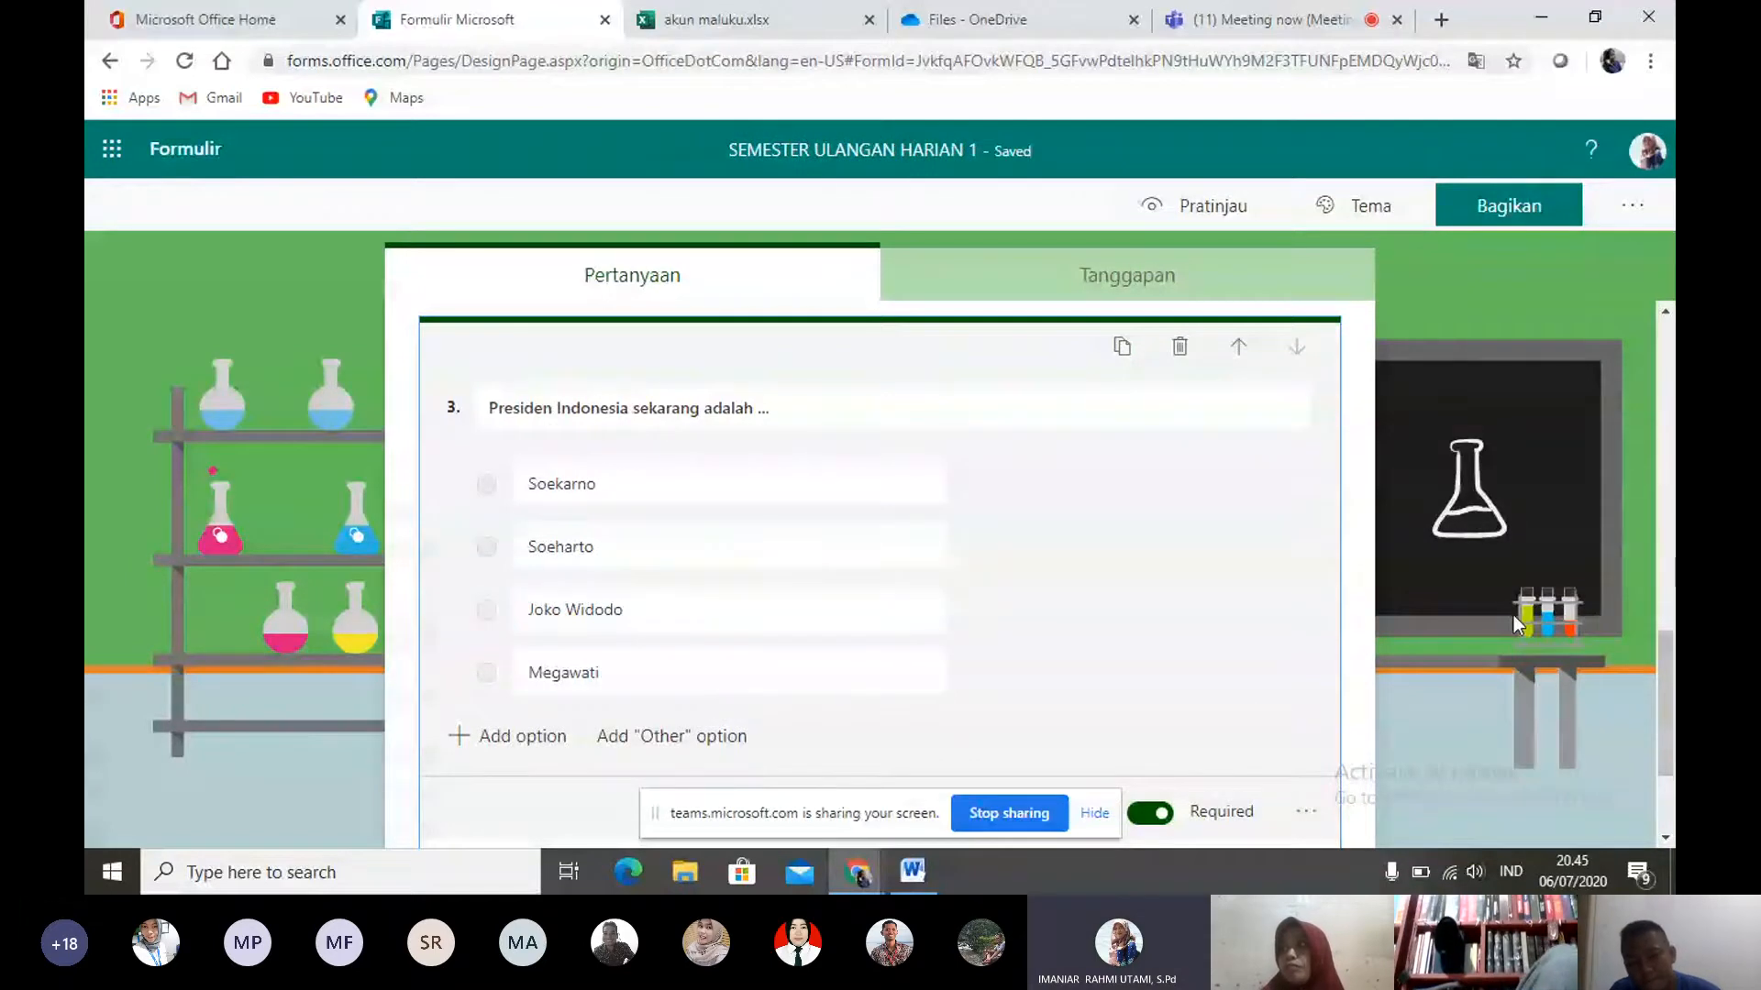
{"action": "scroll", "coordinate": [1513, 624], "scroll_direction": "down", "scroll_amount": 1}
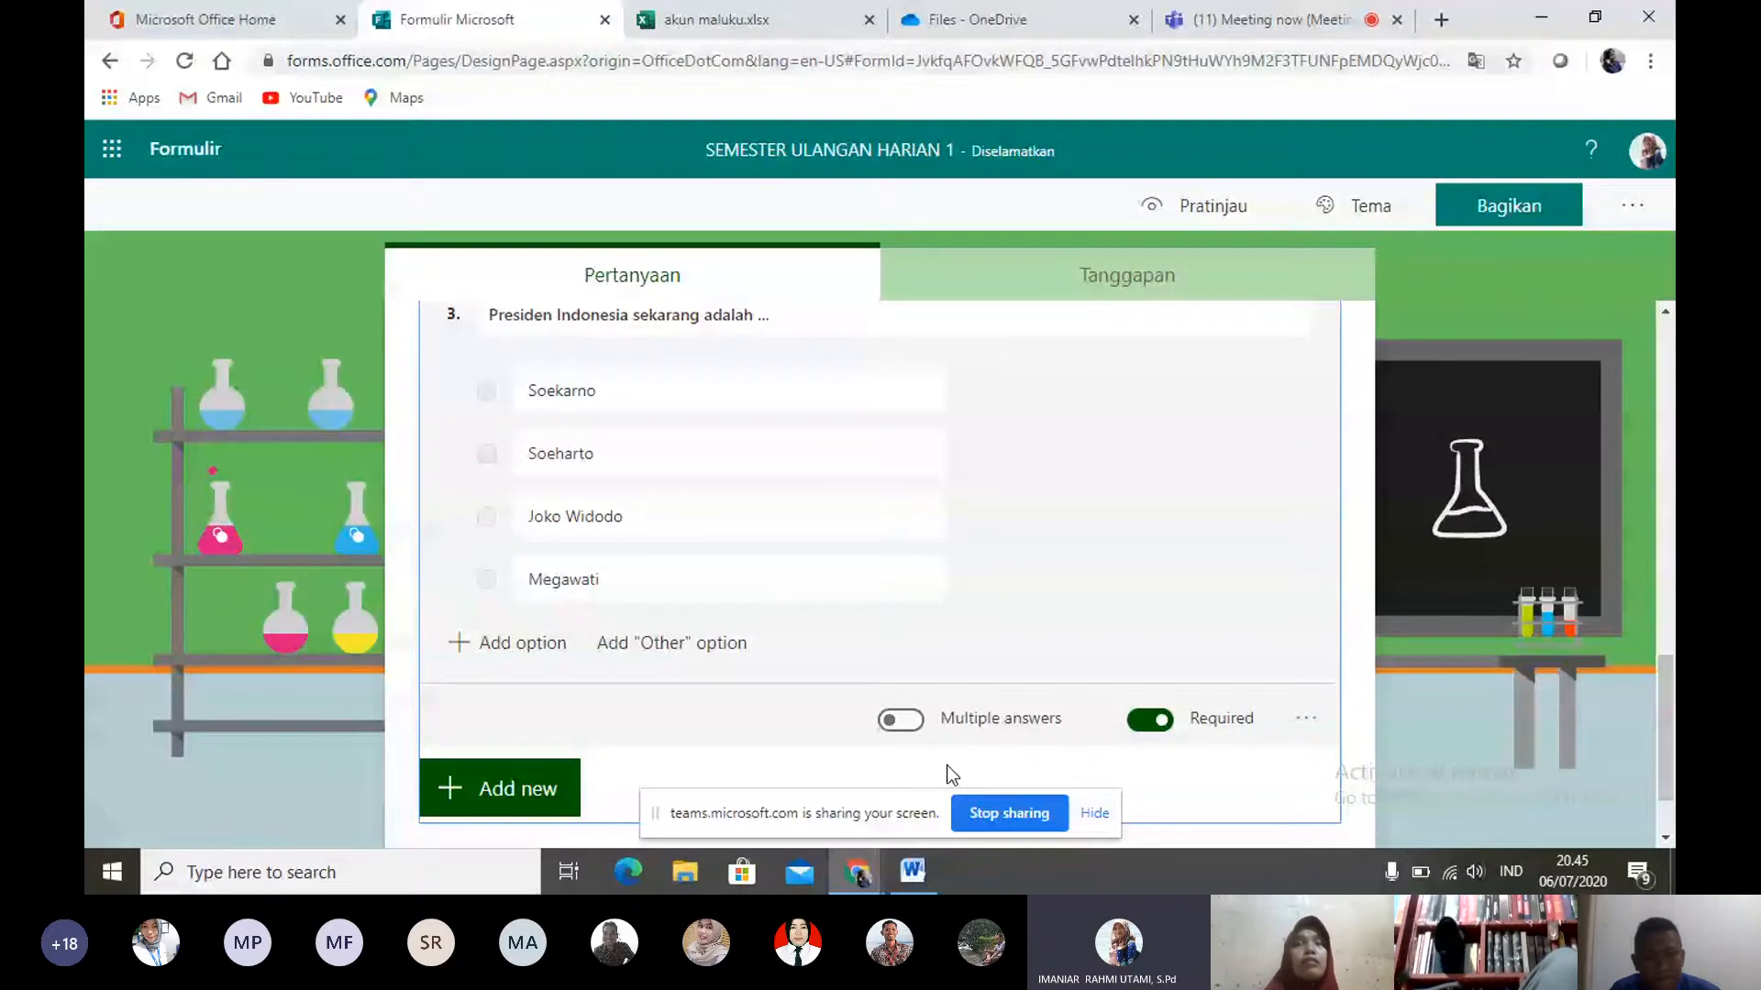
{"action": "left_click", "coordinate": [999, 719]}
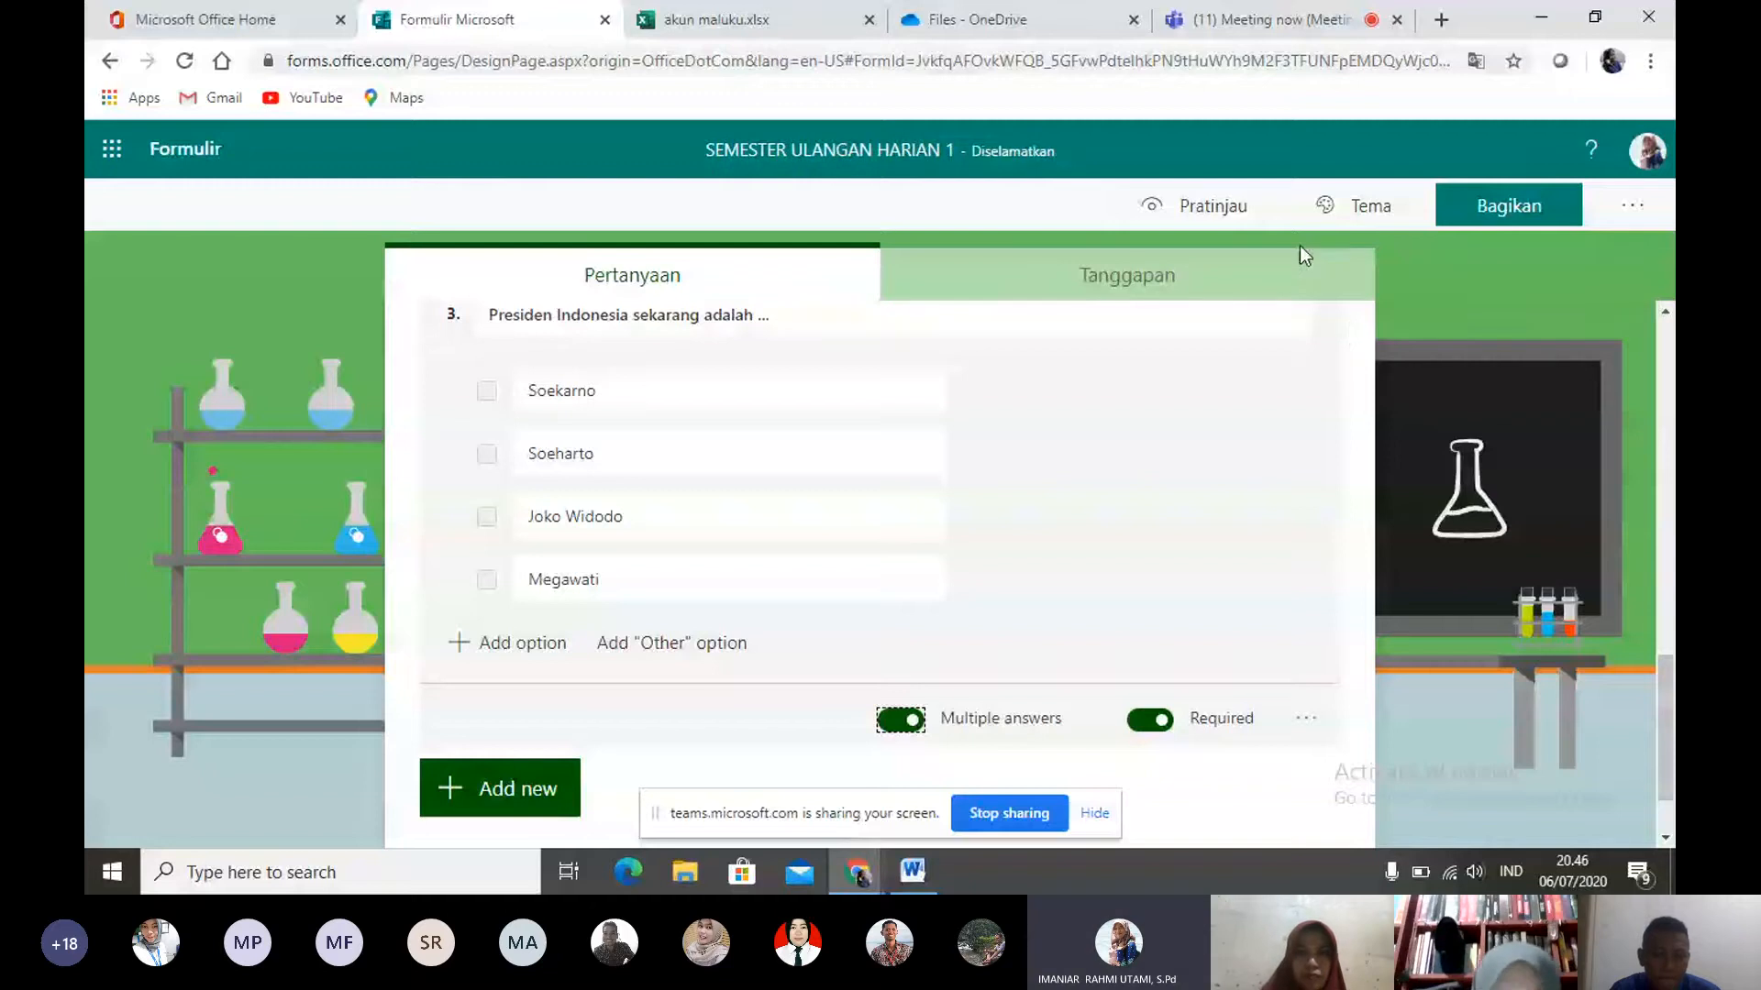
- View the form's response summary and return to its questions
{"action": "left_click", "coordinate": [1166, 272]}
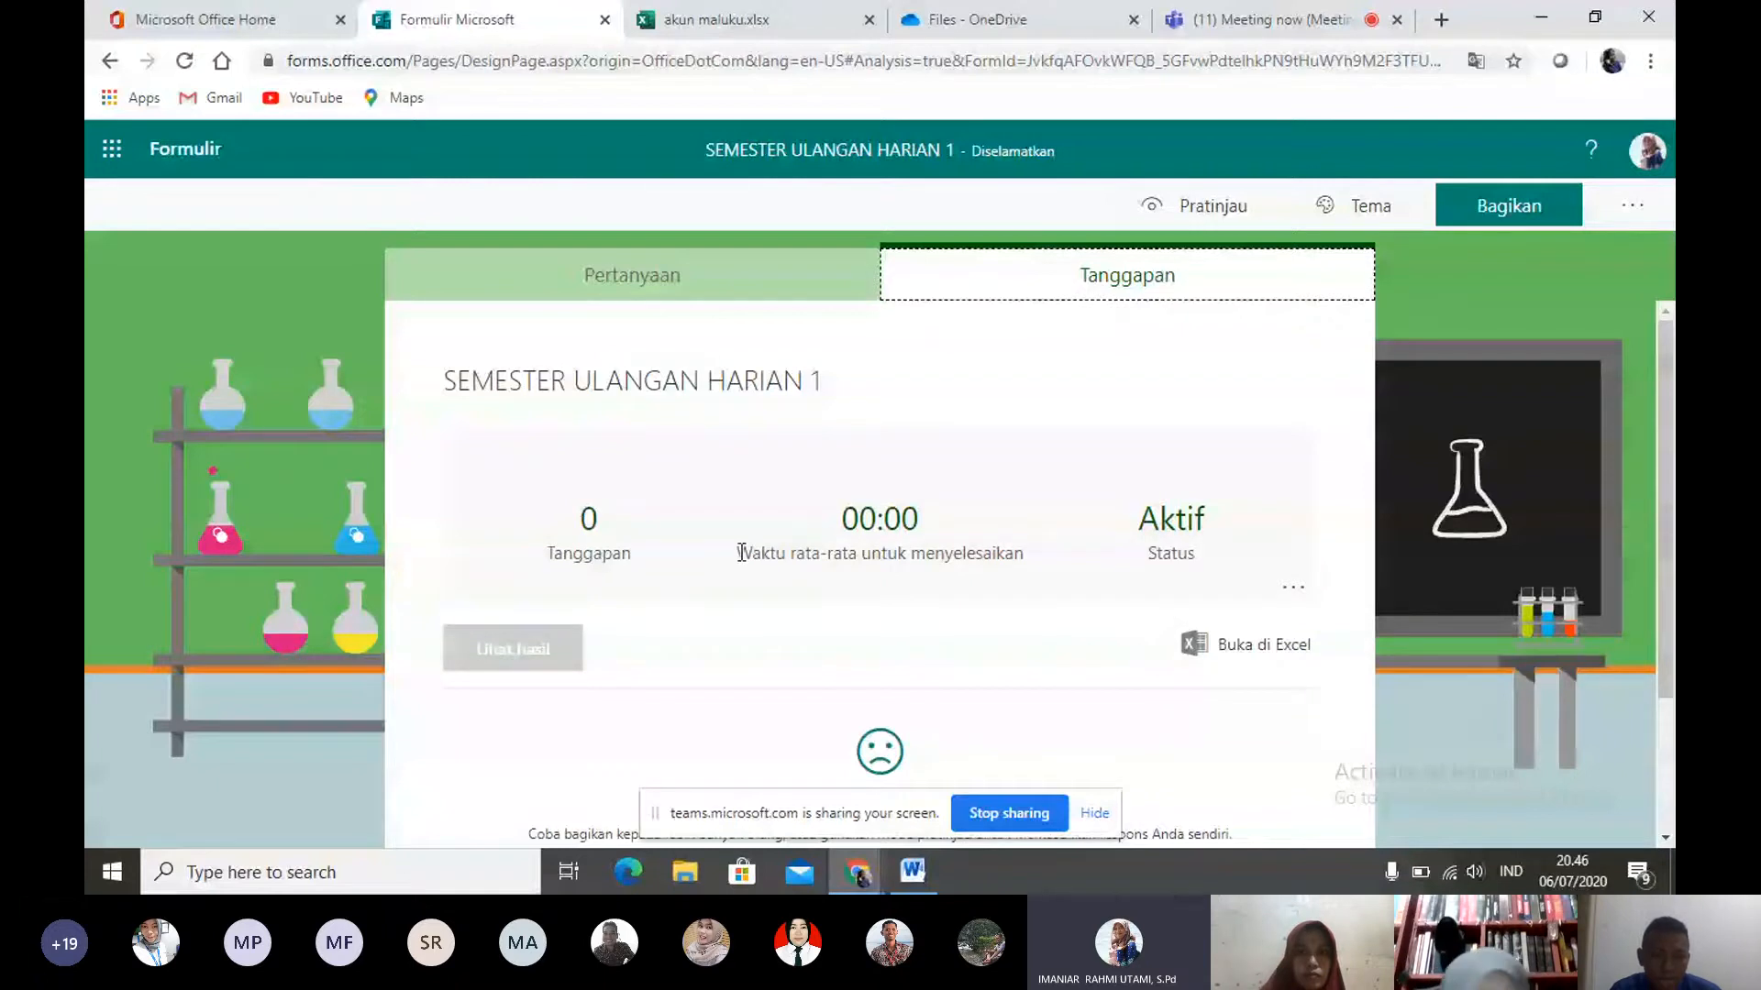
{"action": "left_click", "coordinate": [752, 292]}
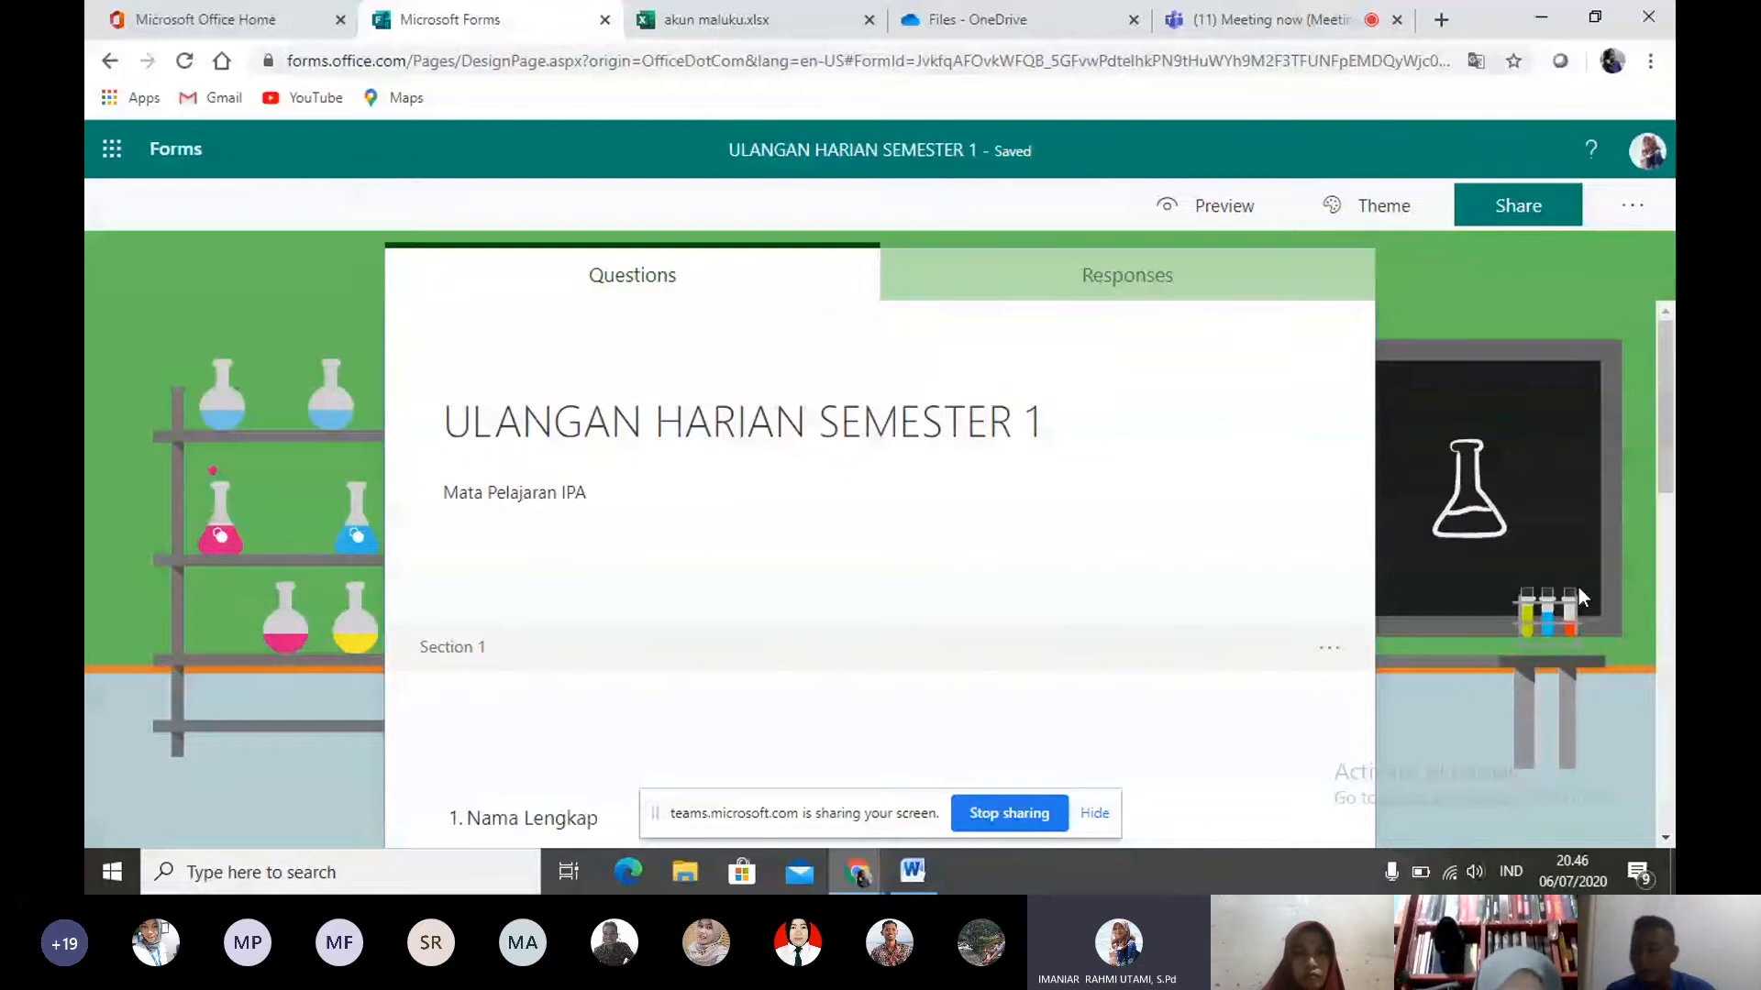
- Add a Text question below question 3 in Section 2
{"action": "scroll", "coordinate": [1649, 734], "scroll_direction": "down", "scroll_amount": 10}
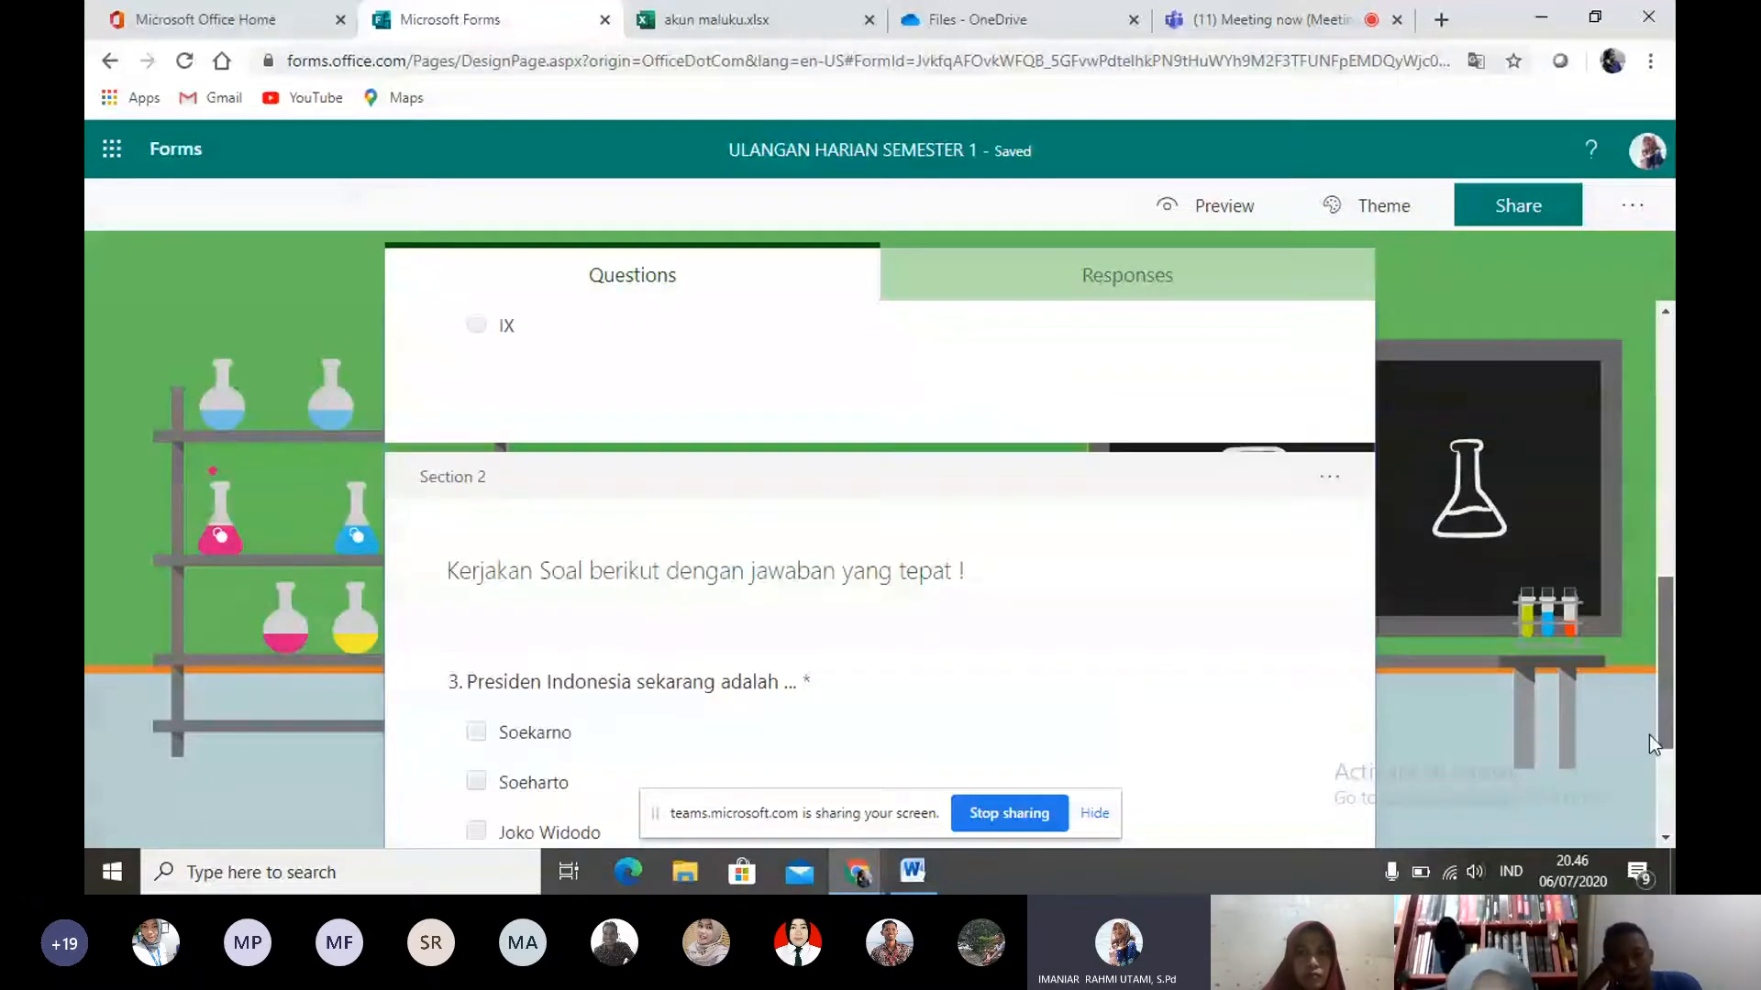
{"action": "scroll", "coordinate": [1649, 734], "scroll_direction": "down", "scroll_amount": 3}
{"action": "left_click", "coordinate": [451, 752]}
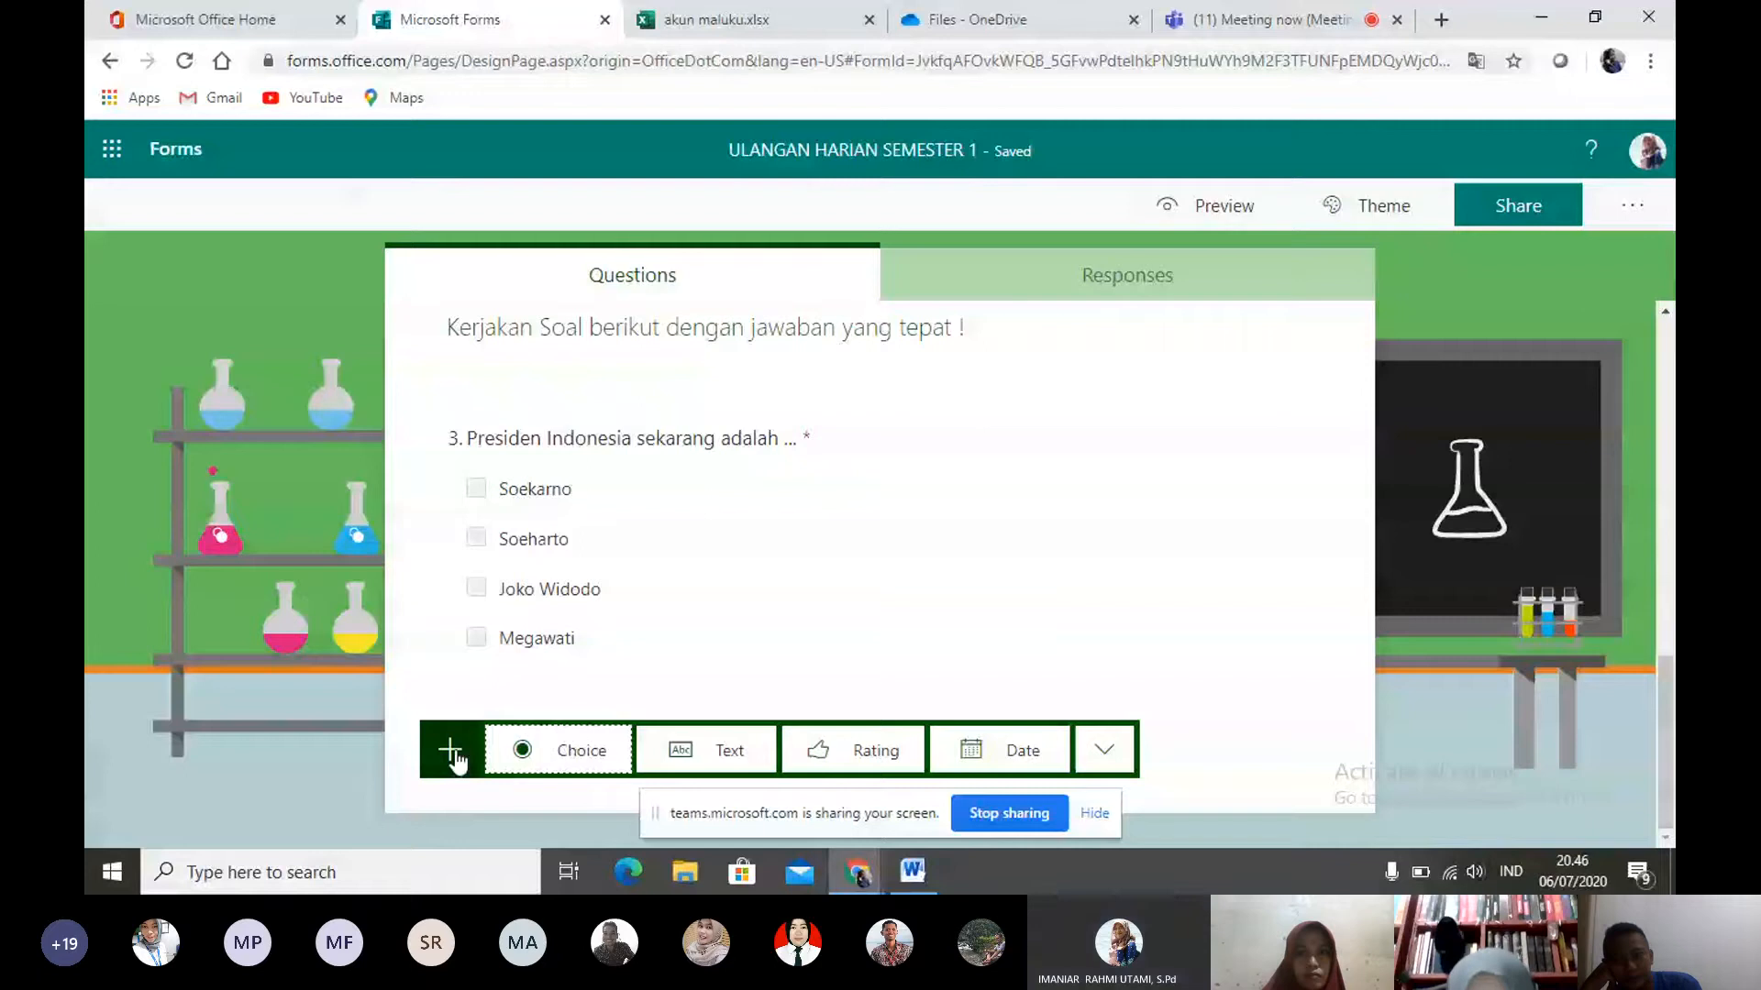
{"action": "left_click", "coordinate": [1104, 750]}
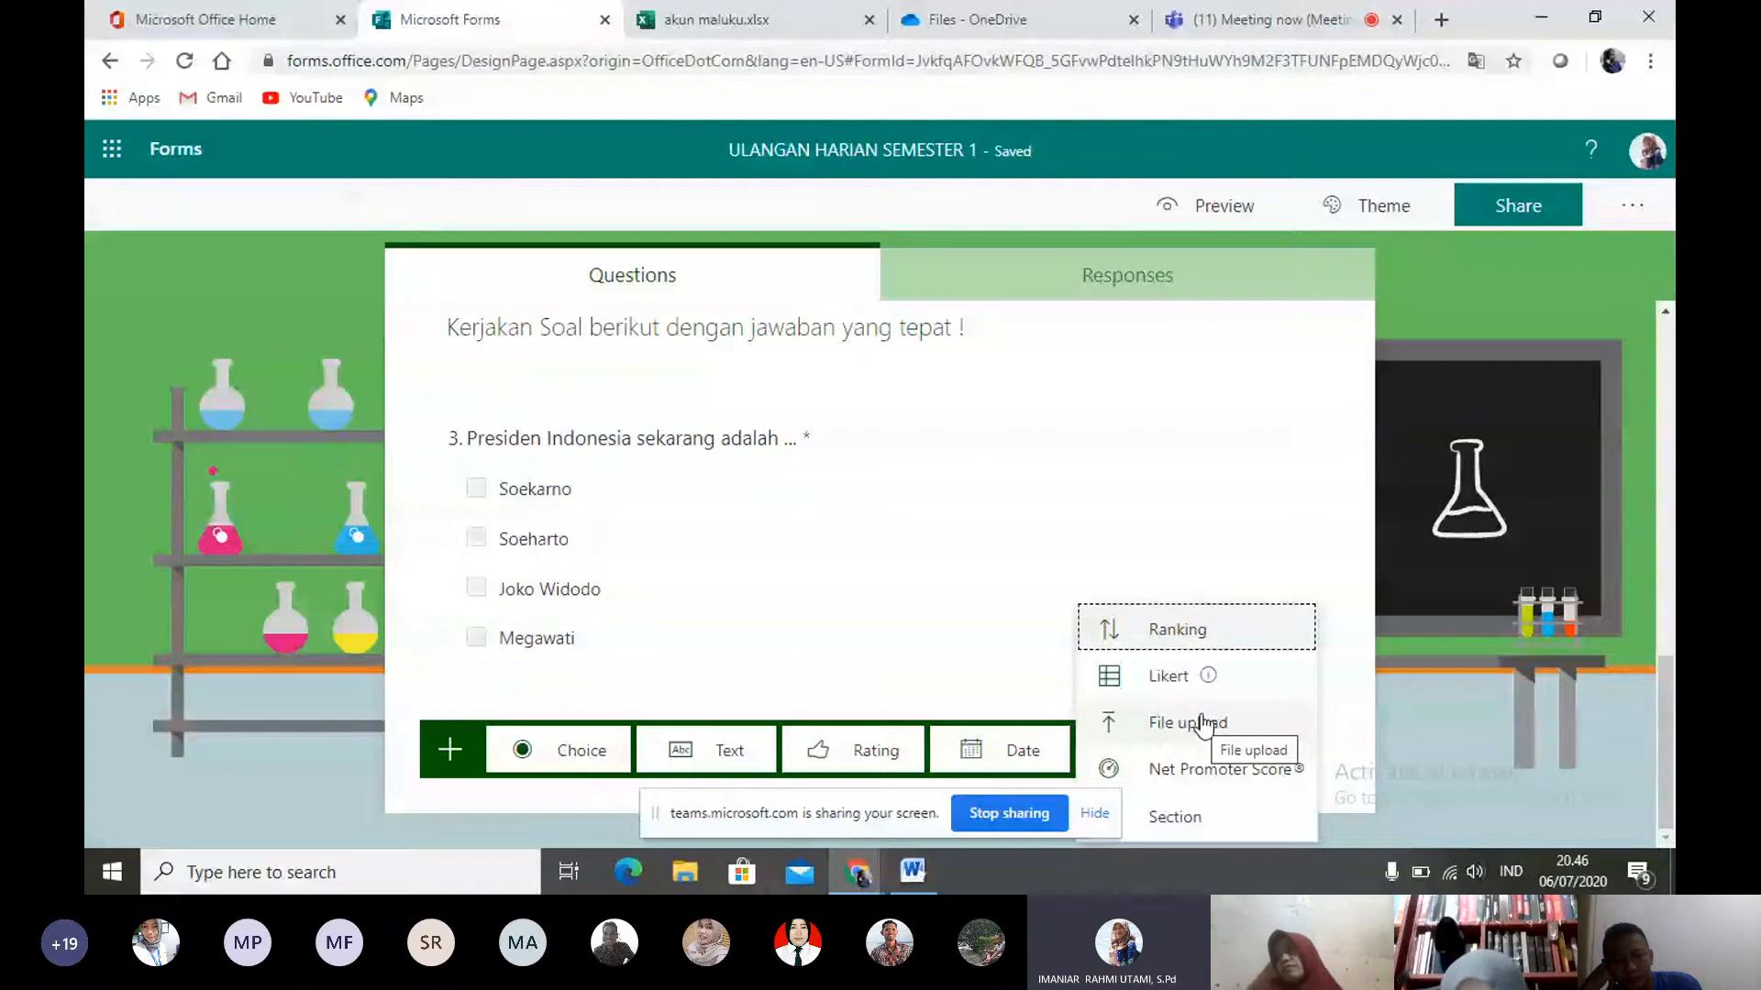
{"action": "left_click", "coordinate": [744, 739]}
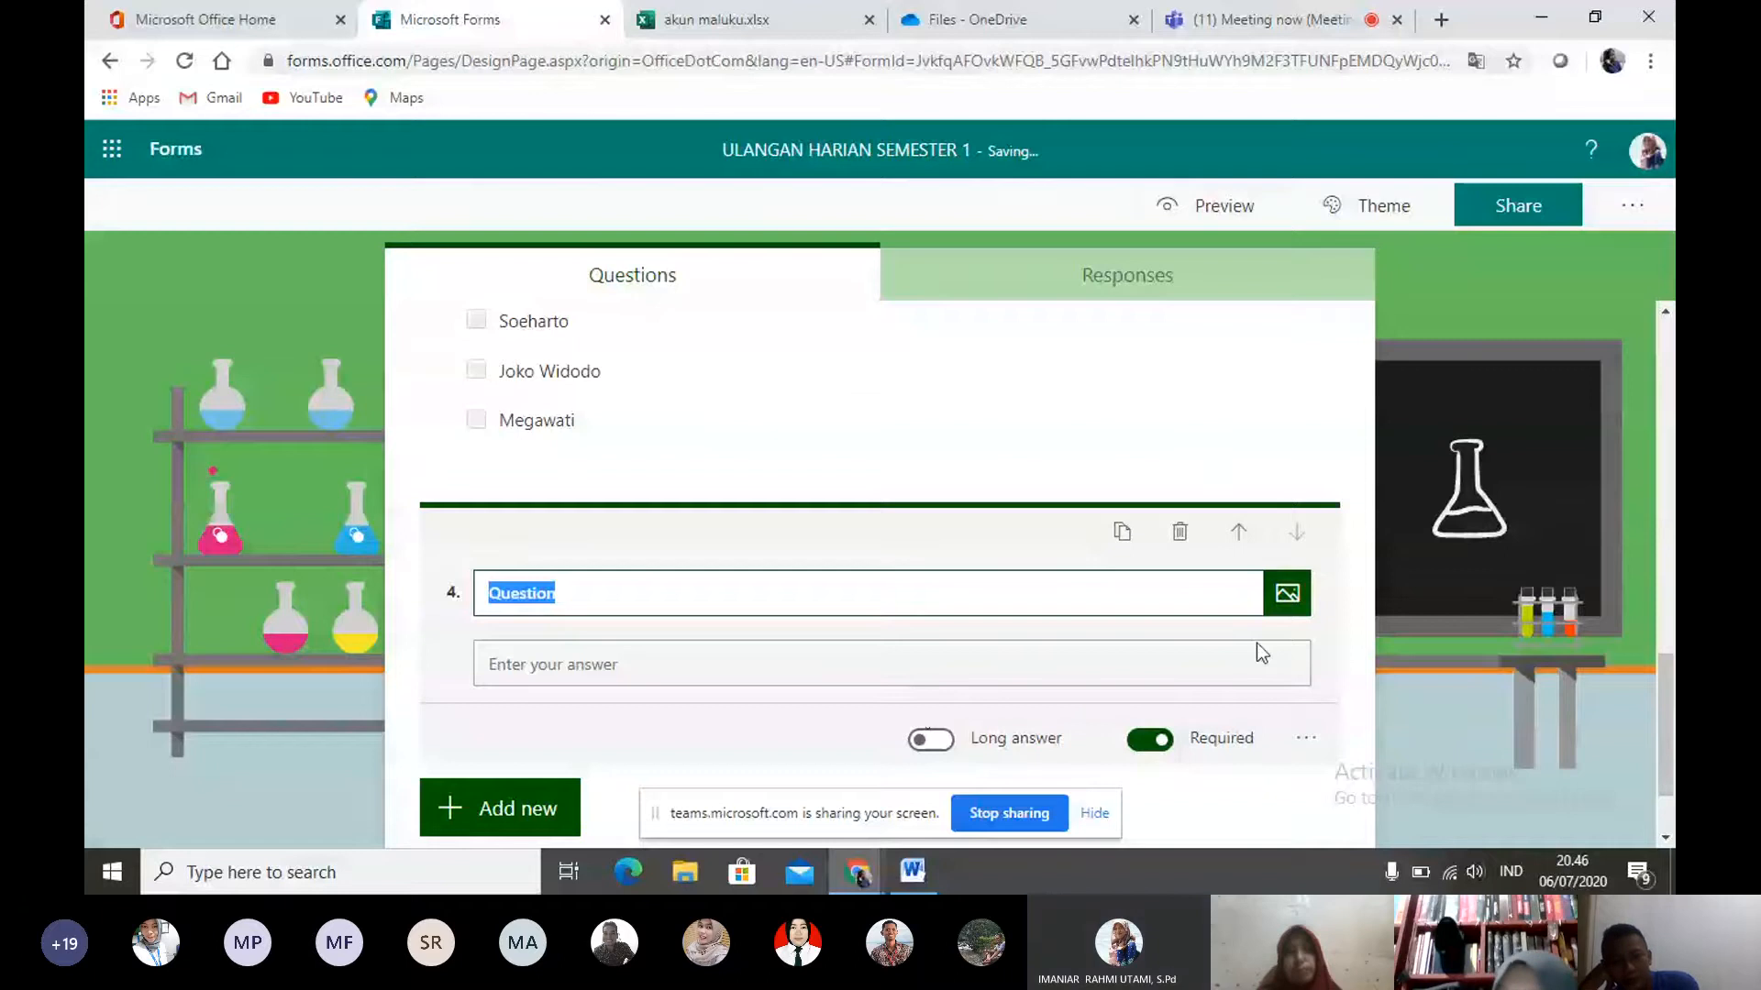
- View the media types available for question 4, and add a Date question below it
{"action": "left_click", "coordinate": [1274, 605]}
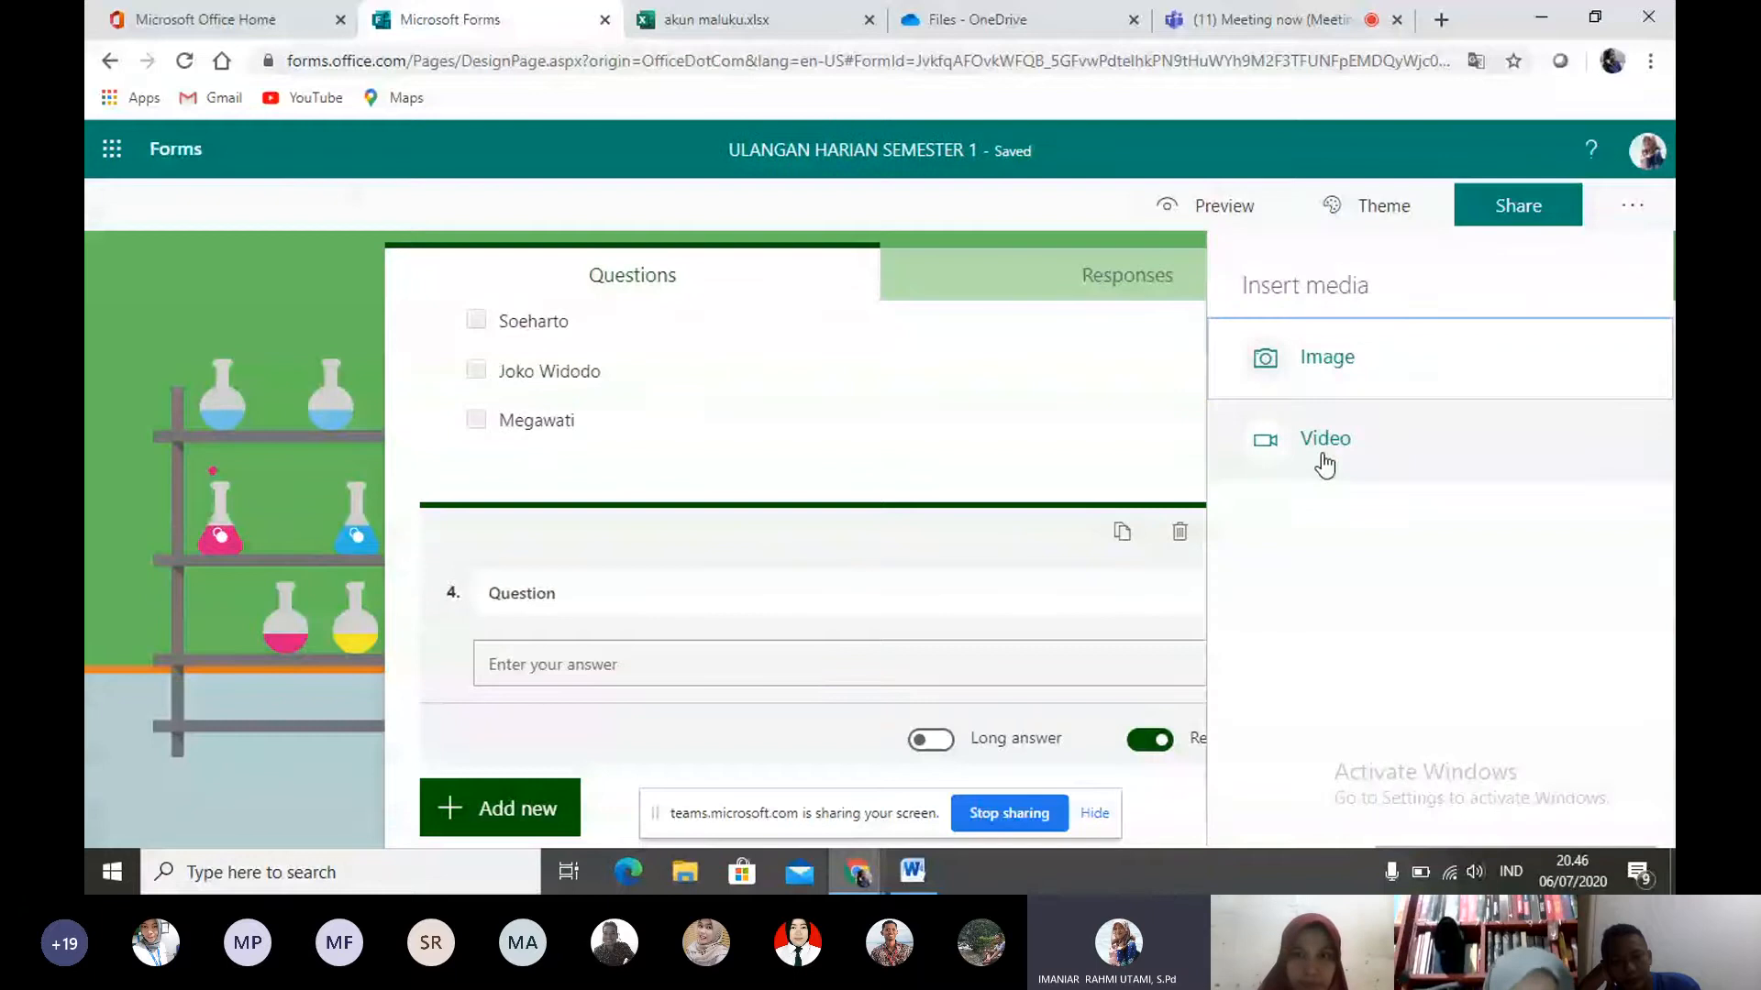
{"action": "left_click", "coordinate": [266, 585]}
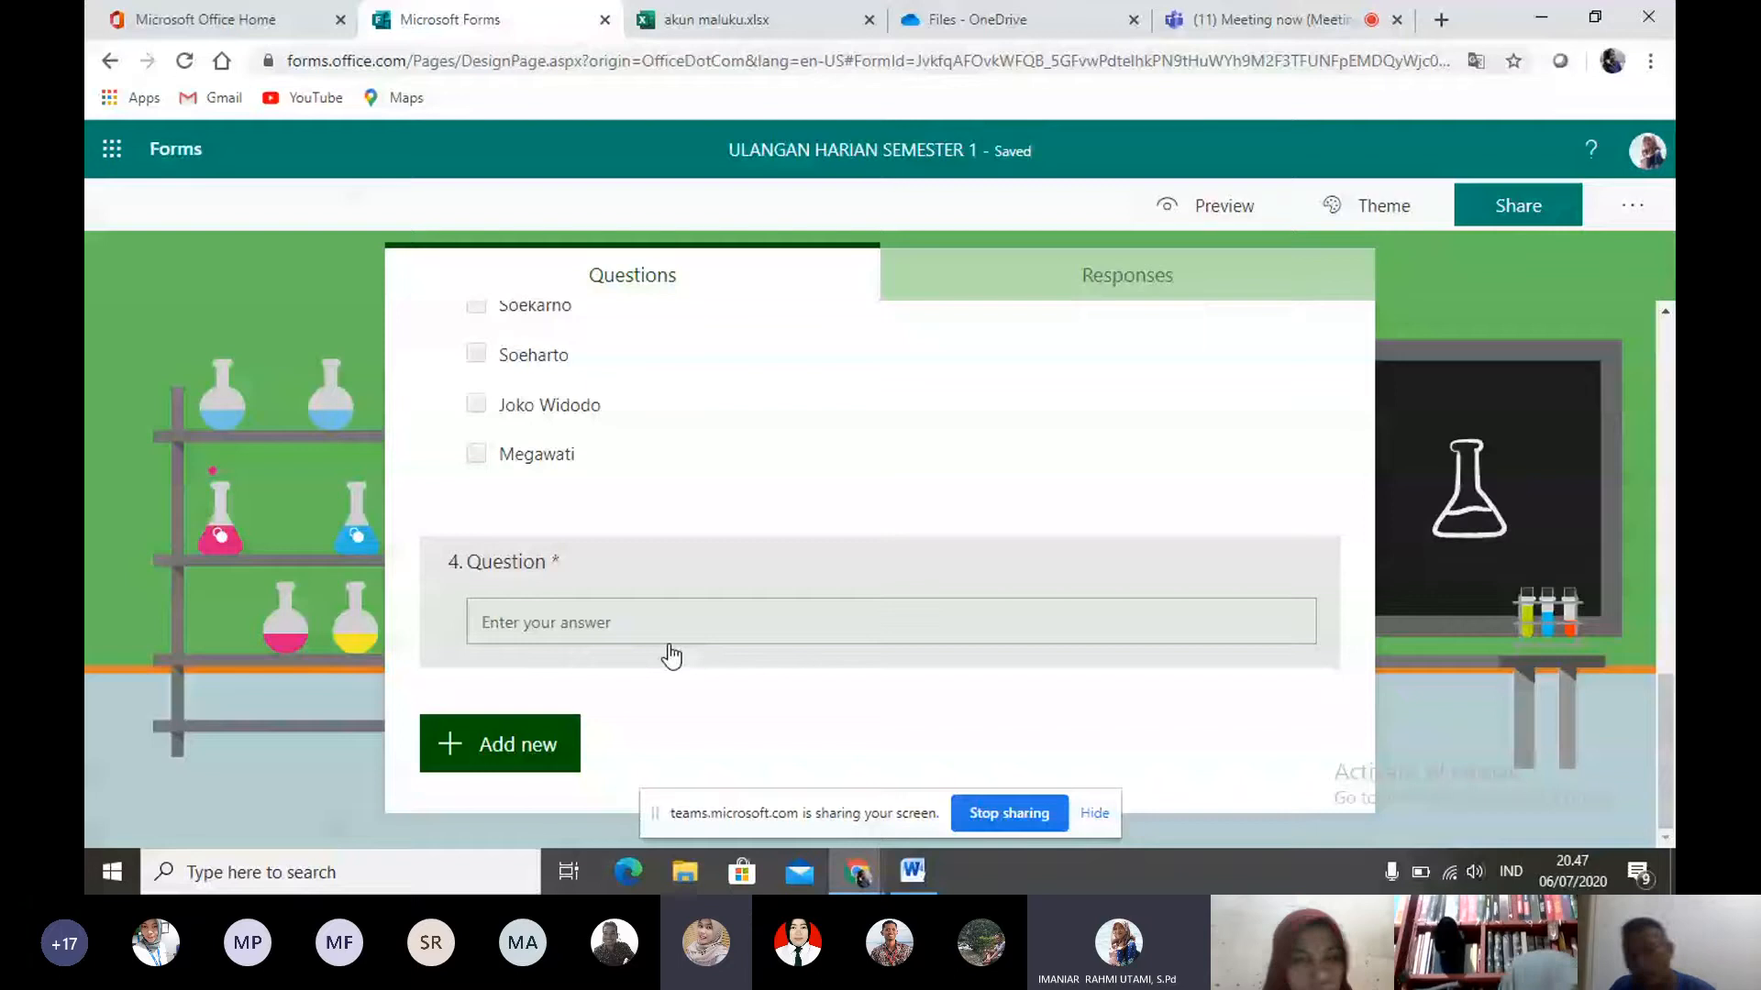
{"action": "left_click", "coordinate": [548, 766]}
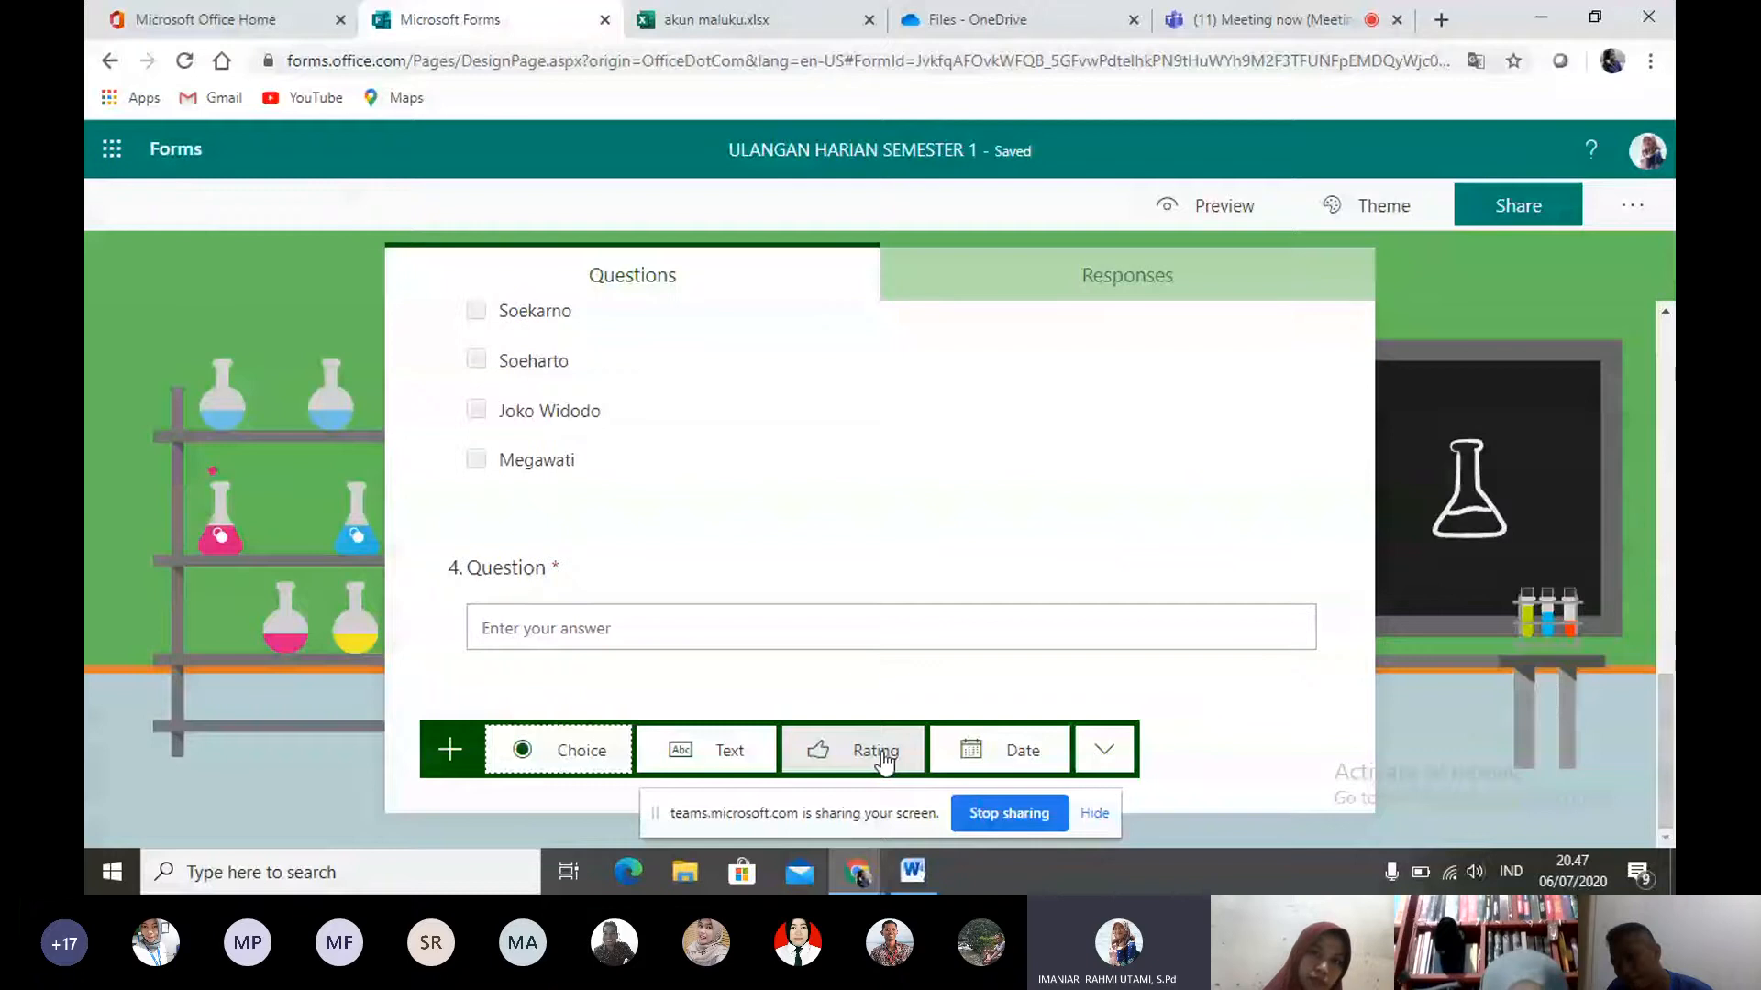
{"action": "left_click", "coordinate": [1001, 754]}
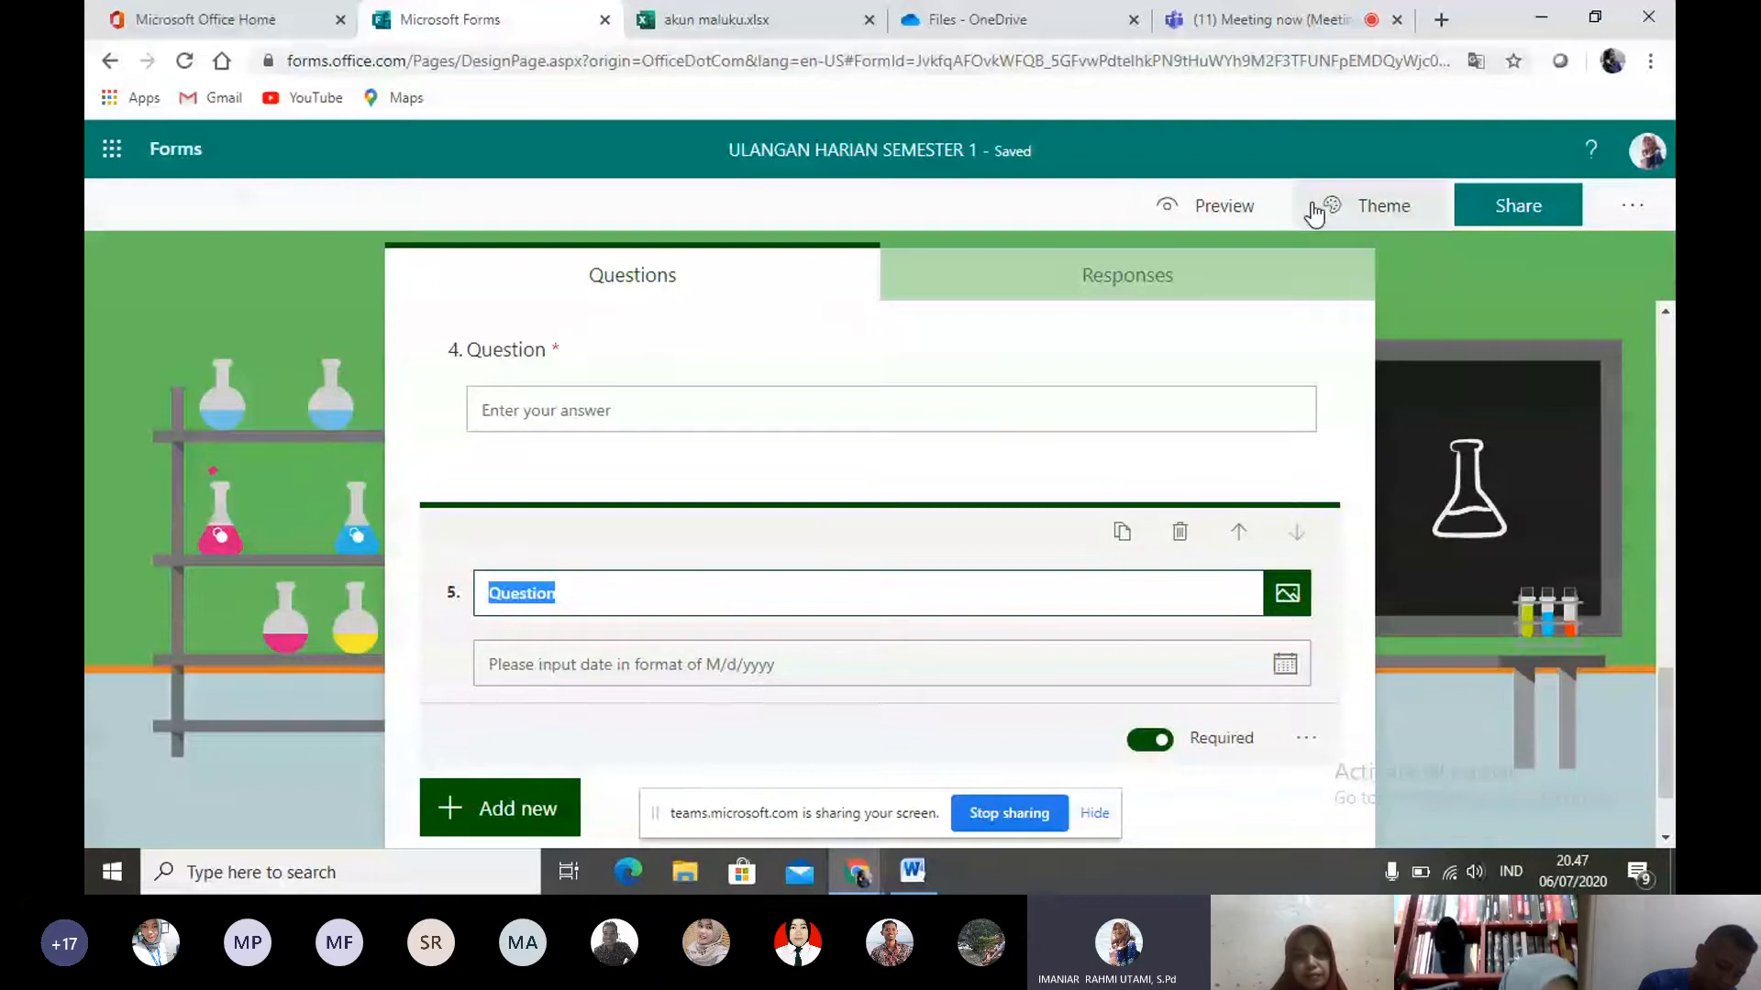
- Set the form's sharing permission to "Anyone with the link can respond"
{"action": "left_click", "coordinate": [1517, 213]}
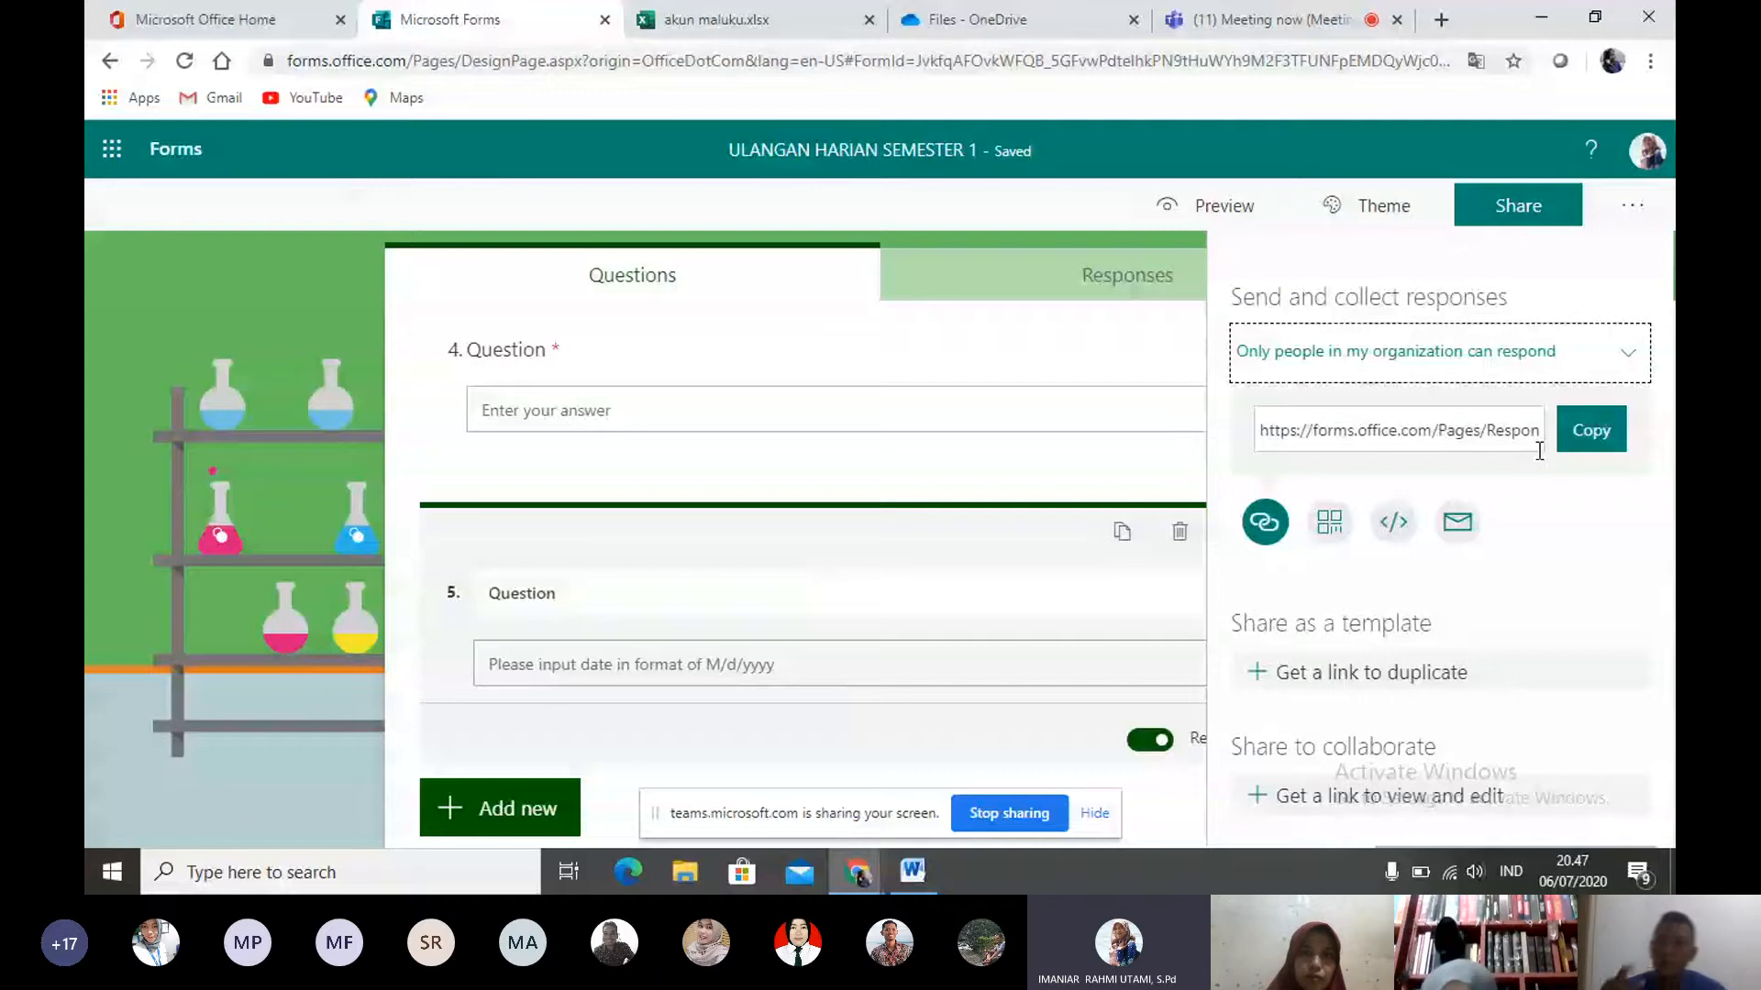
{"action": "left_click", "coordinate": [1615, 367]}
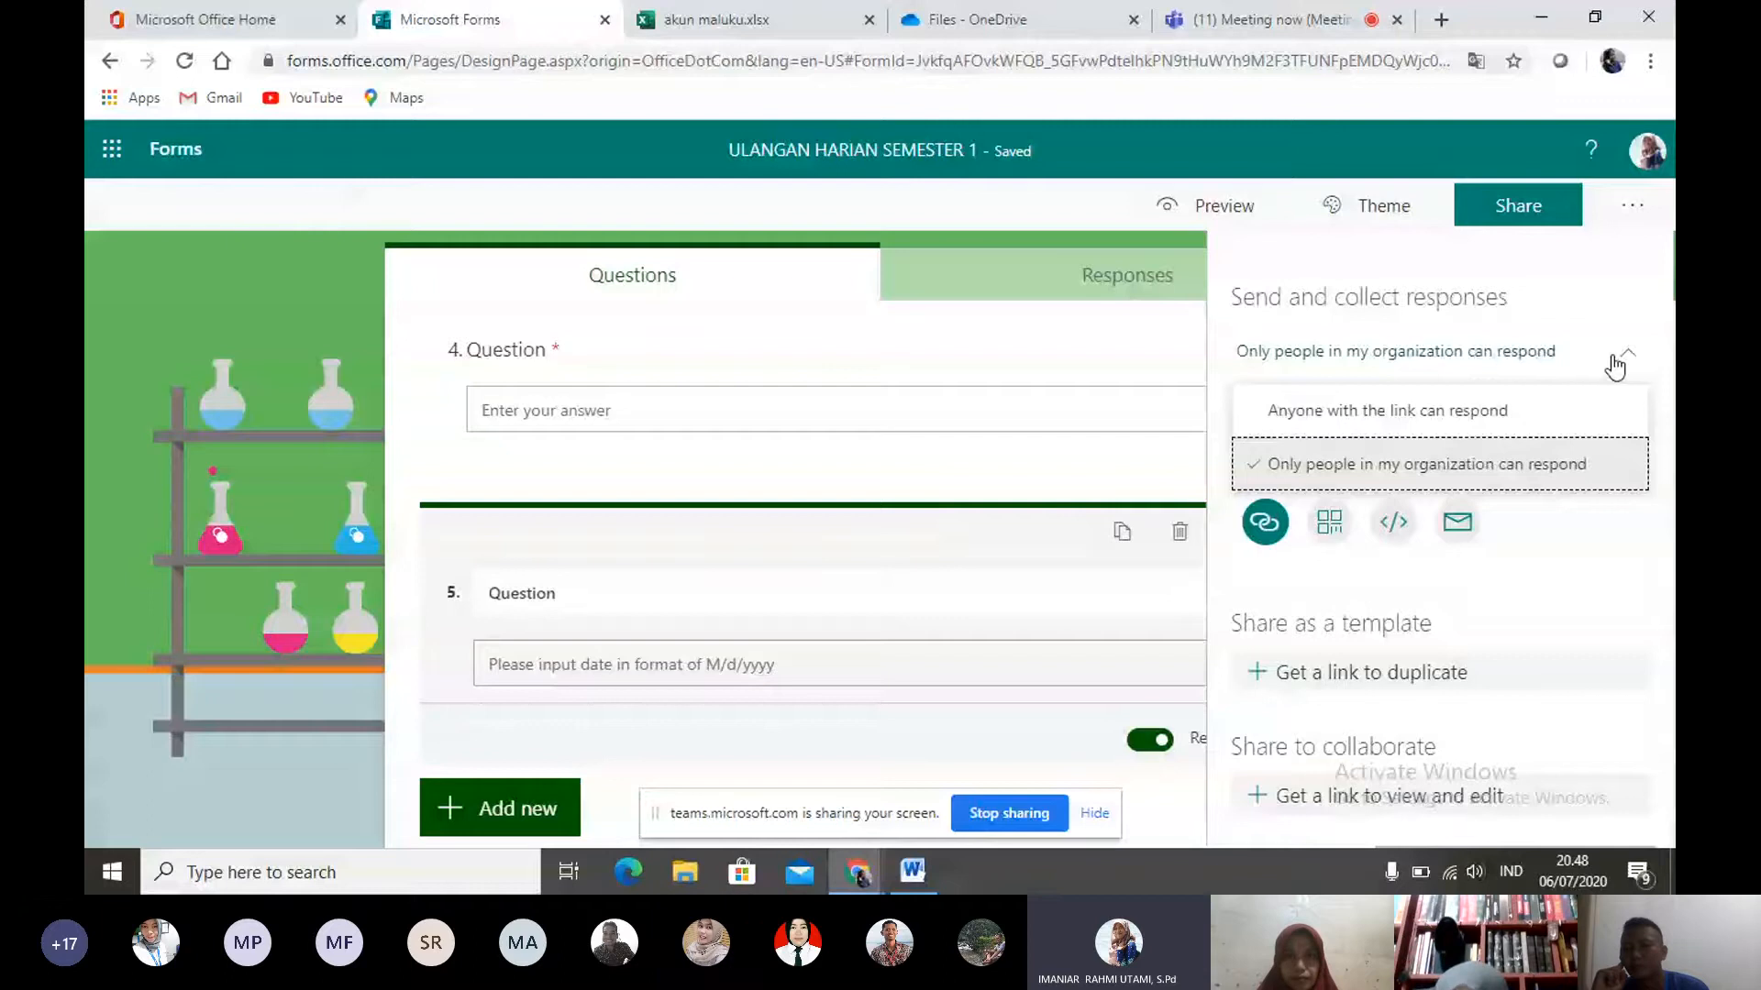
{"action": "left_click", "coordinate": [1408, 417]}
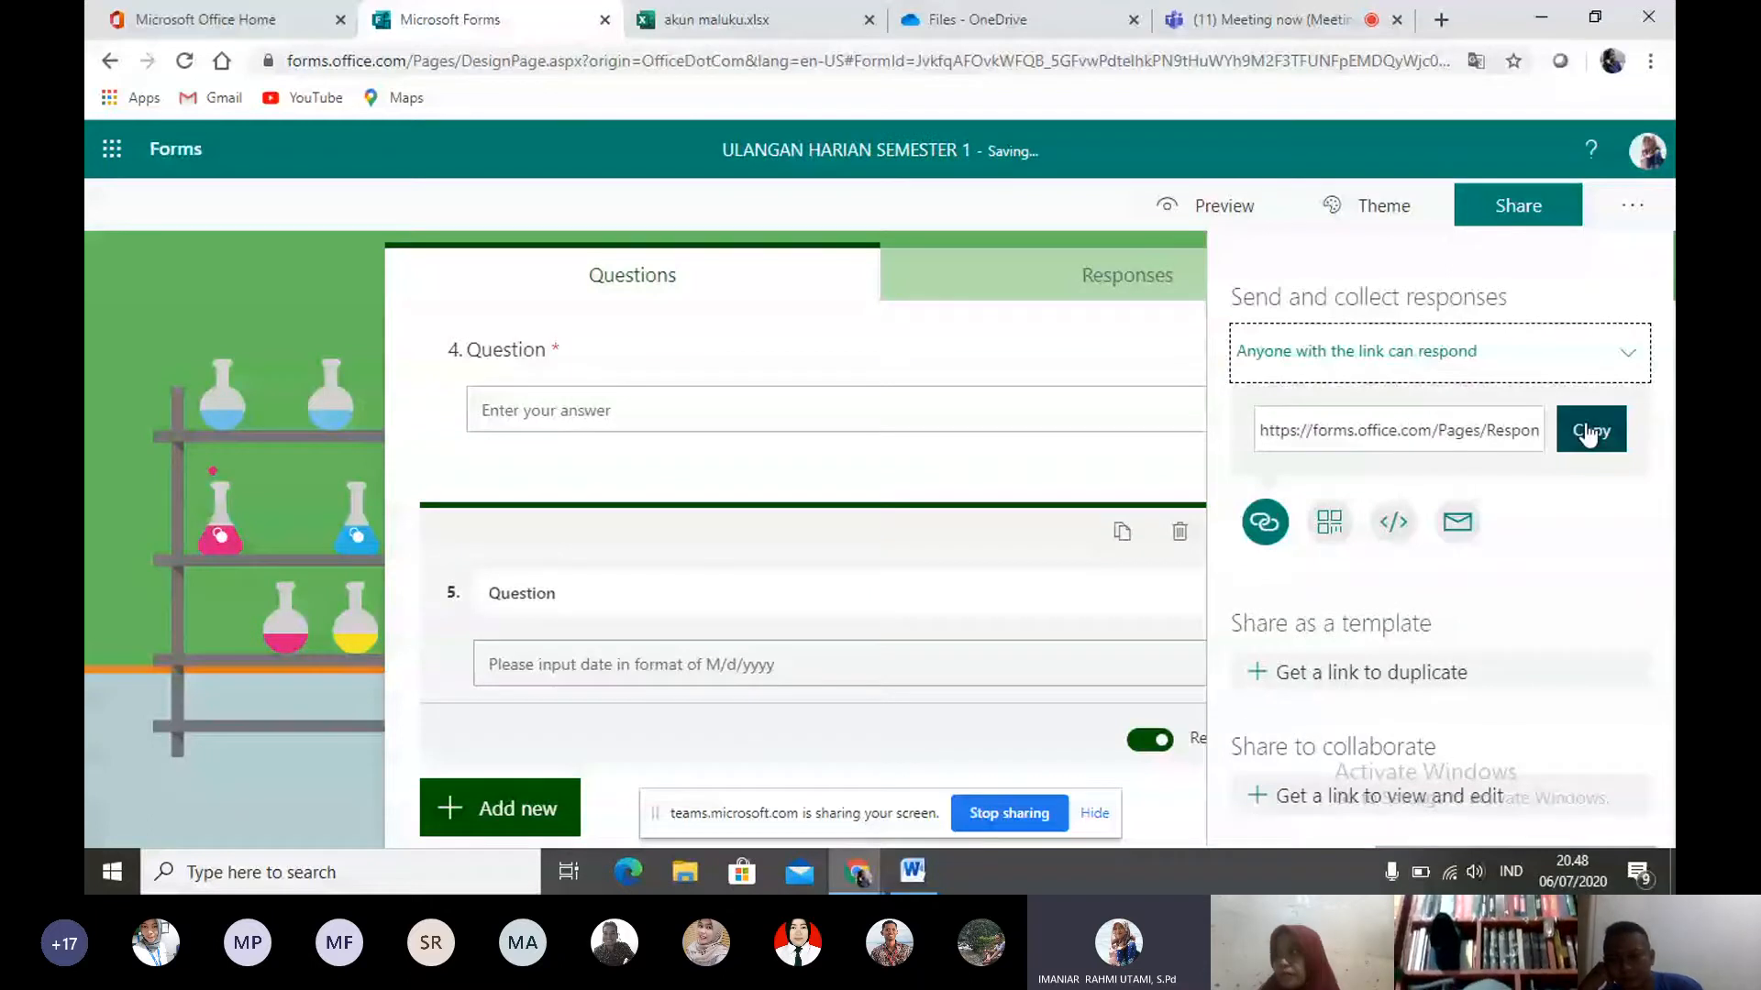
- View the form's QR code, embed code and email sharing options
{"action": "left_click", "coordinate": [1337, 522]}
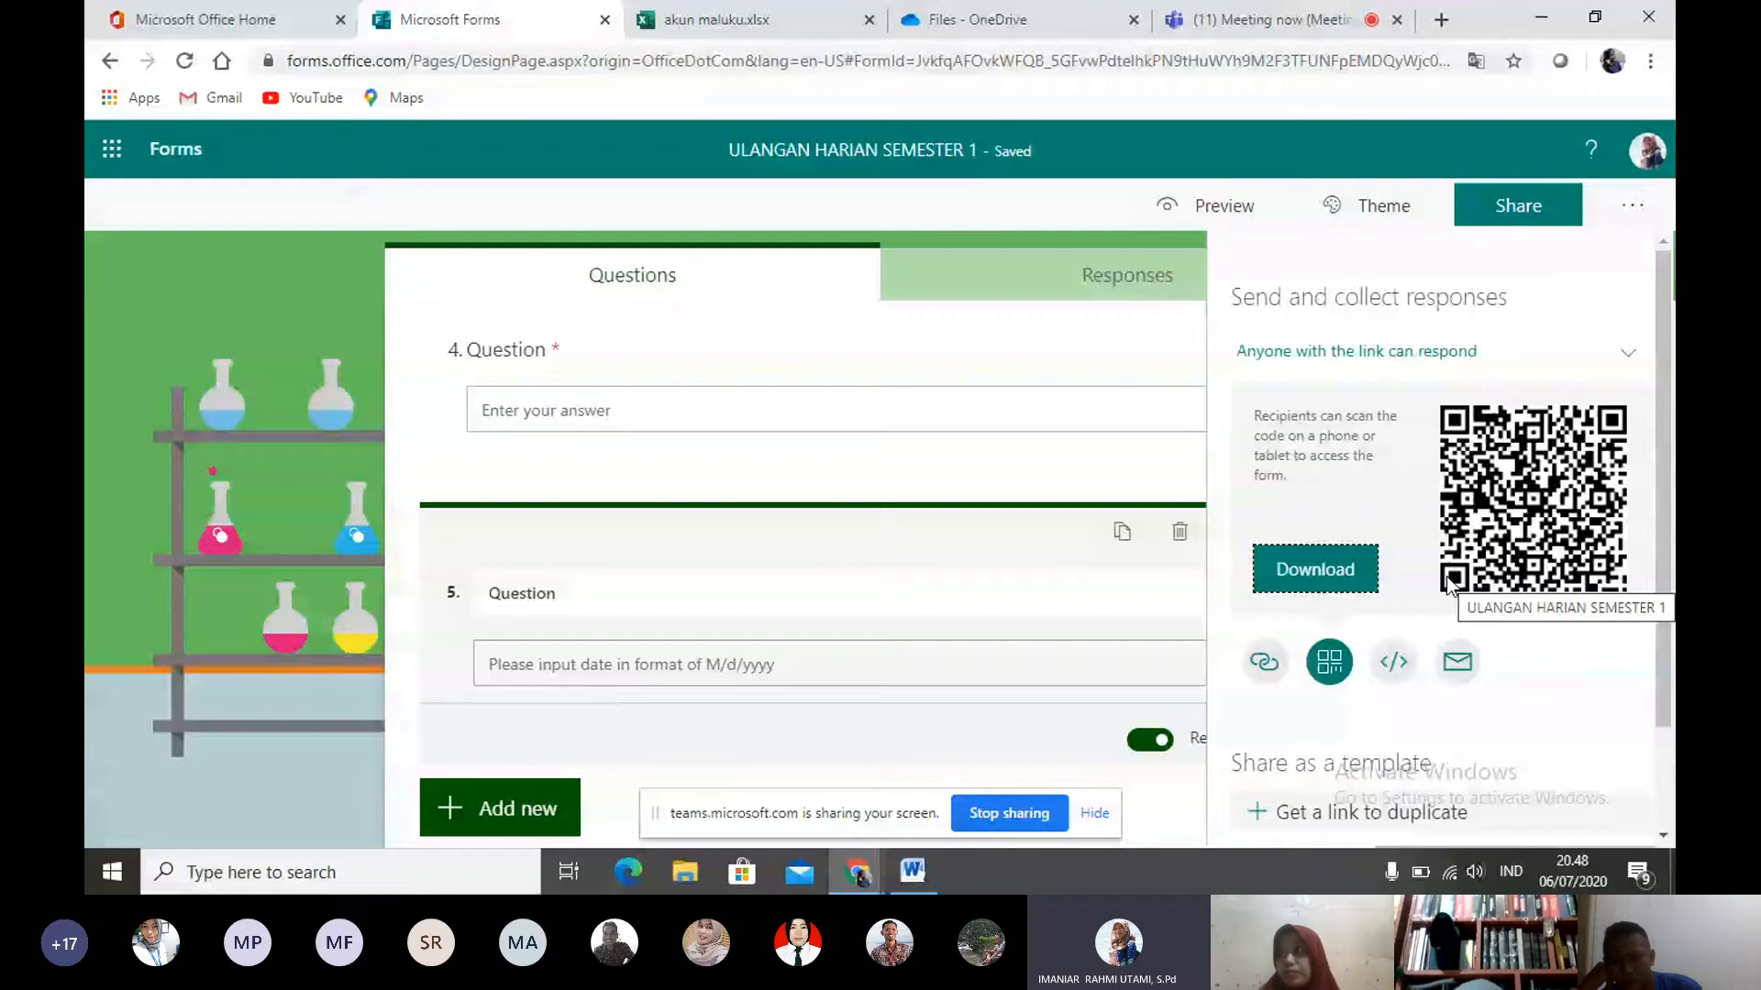
{"action": "left_click", "coordinate": [1393, 663]}
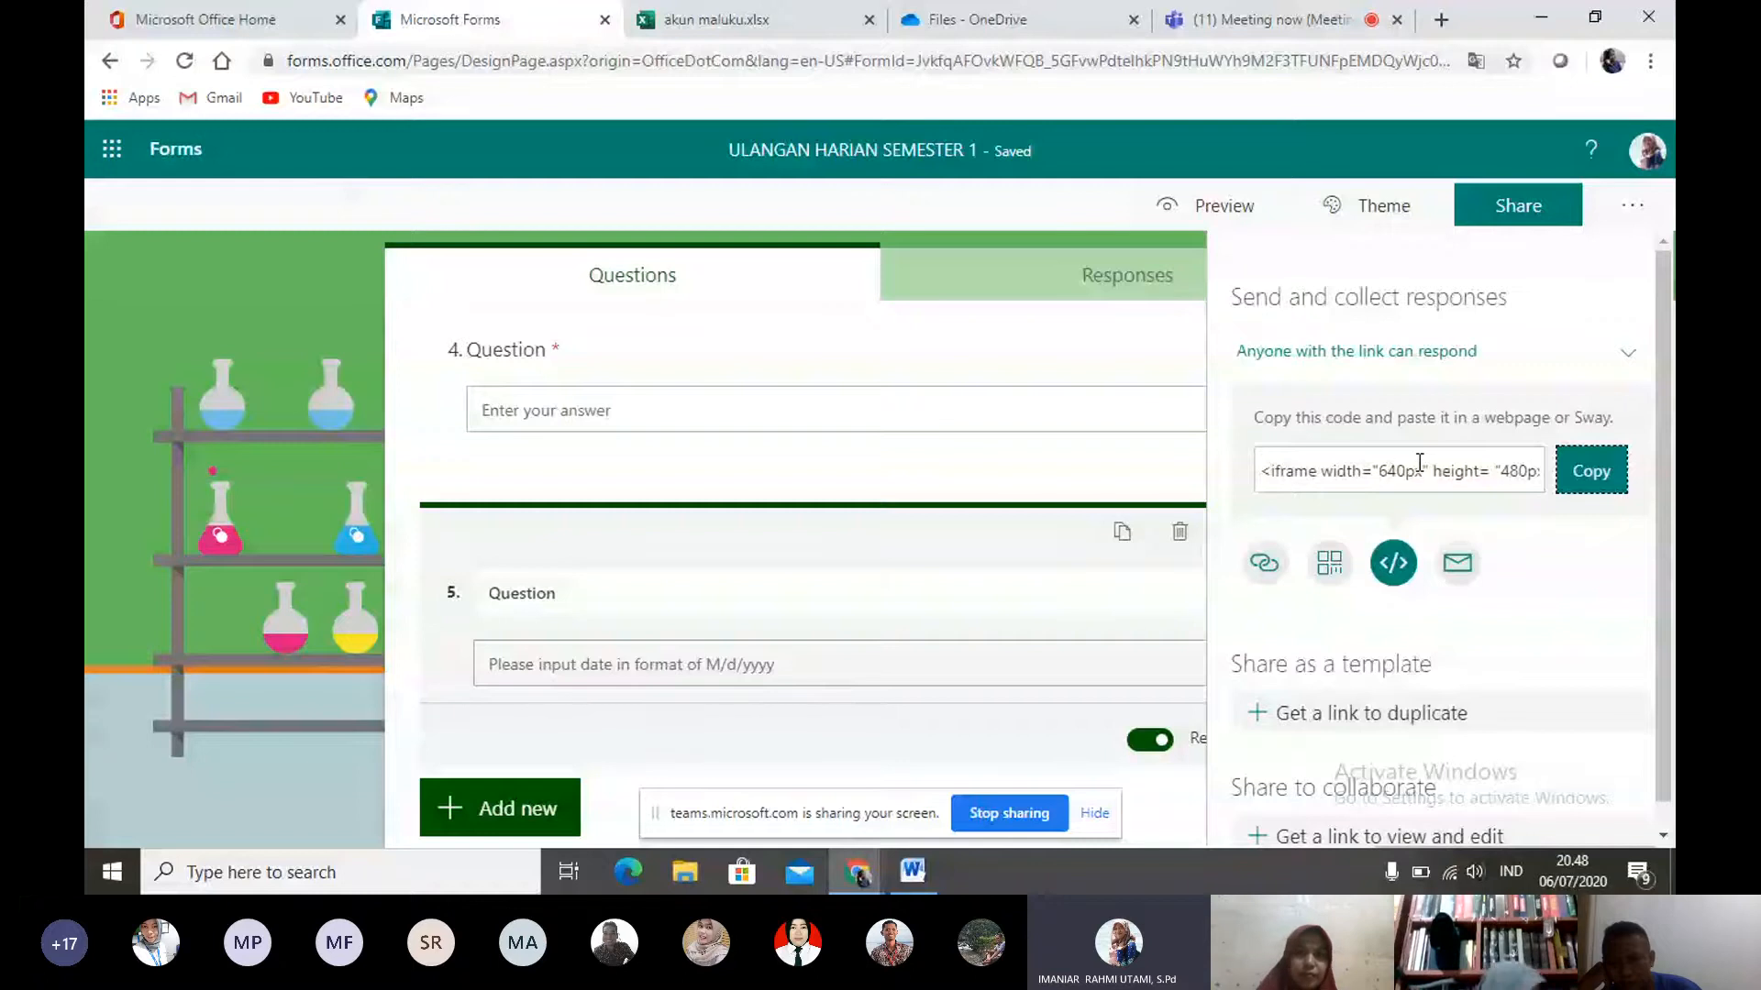
{"action": "left_click", "coordinate": [1457, 562]}
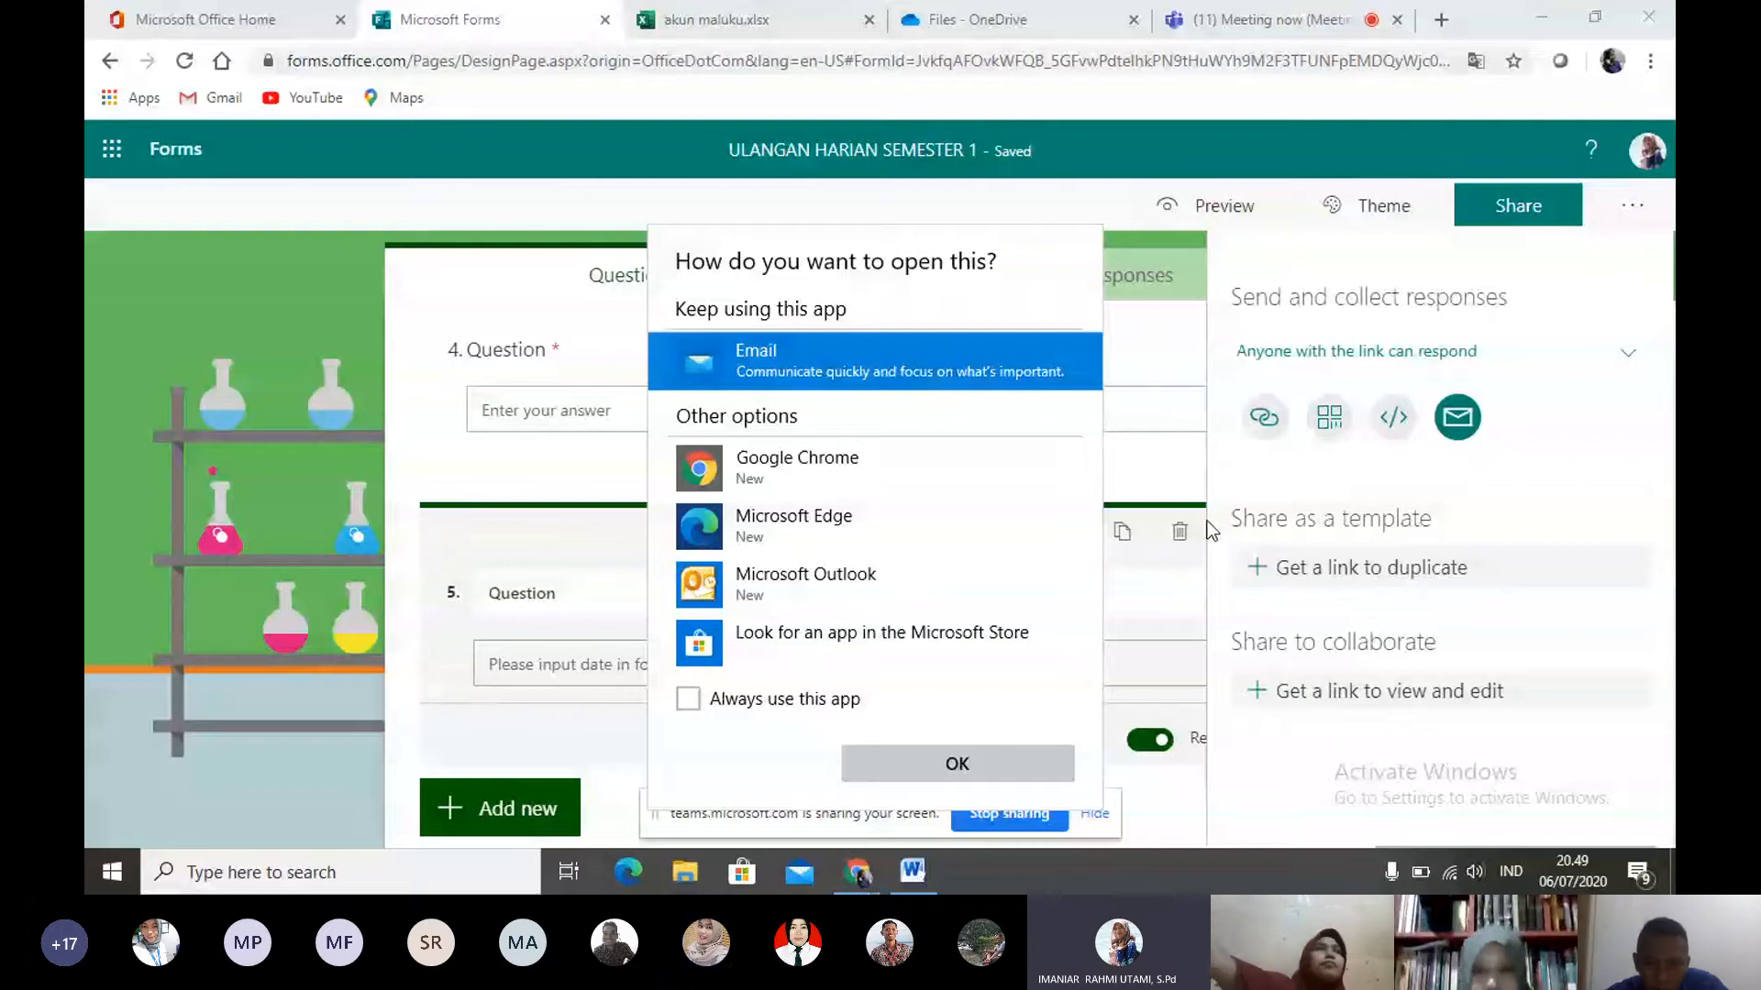
- Check the form's additional options and switch to the Microsoft Teams meeting
{"action": "left_click", "coordinate": [1630, 206]}
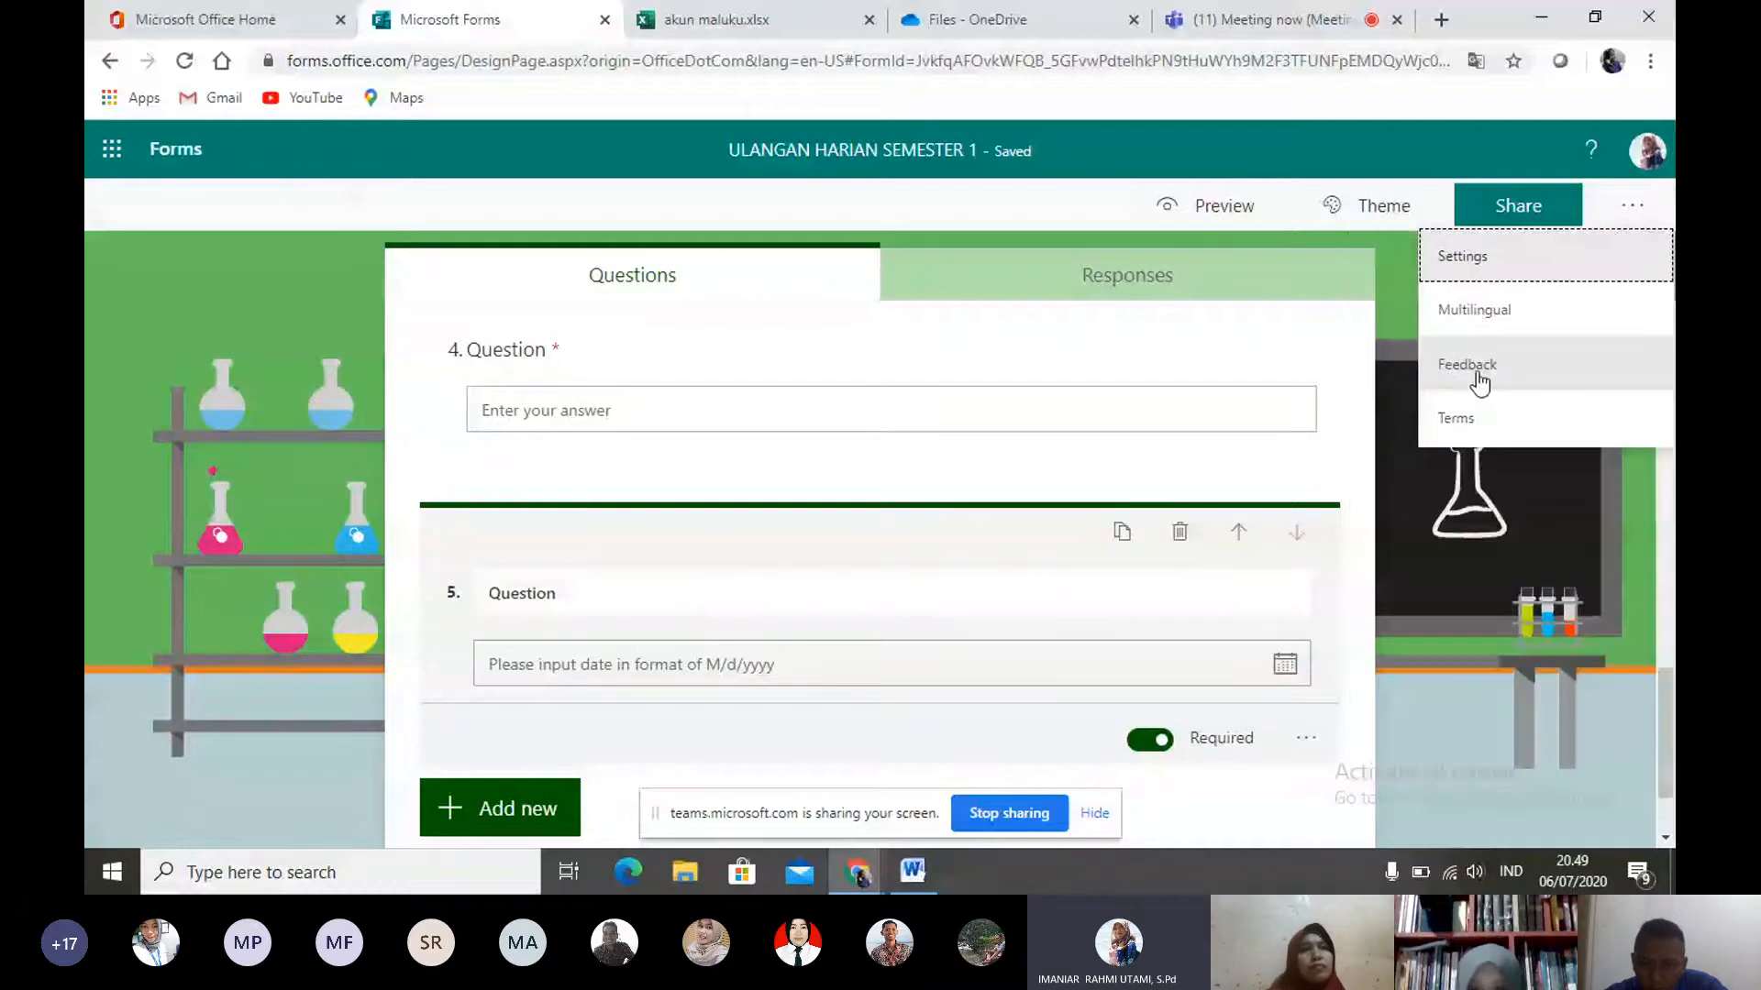
{"action": "scroll", "coordinate": [1478, 381], "scroll_direction": "up", "scroll_amount": 6}
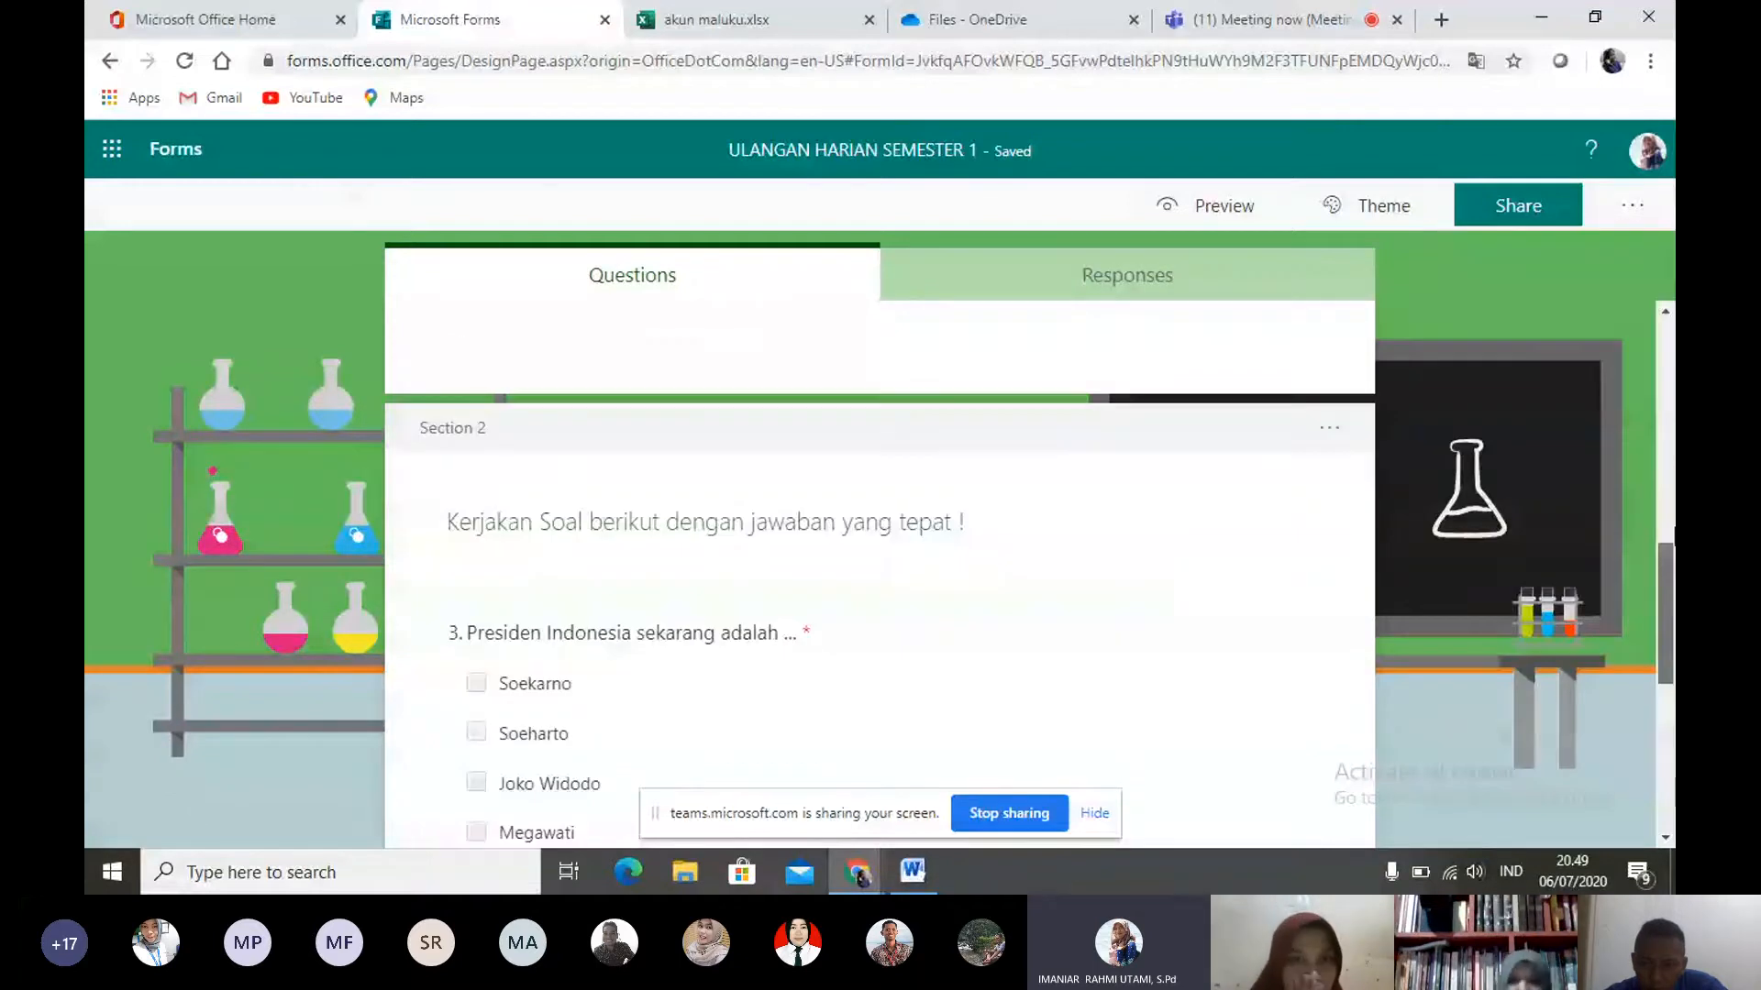
{"action": "scroll", "coordinate": [1452, 404], "scroll_direction": "up", "scroll_amount": 5}
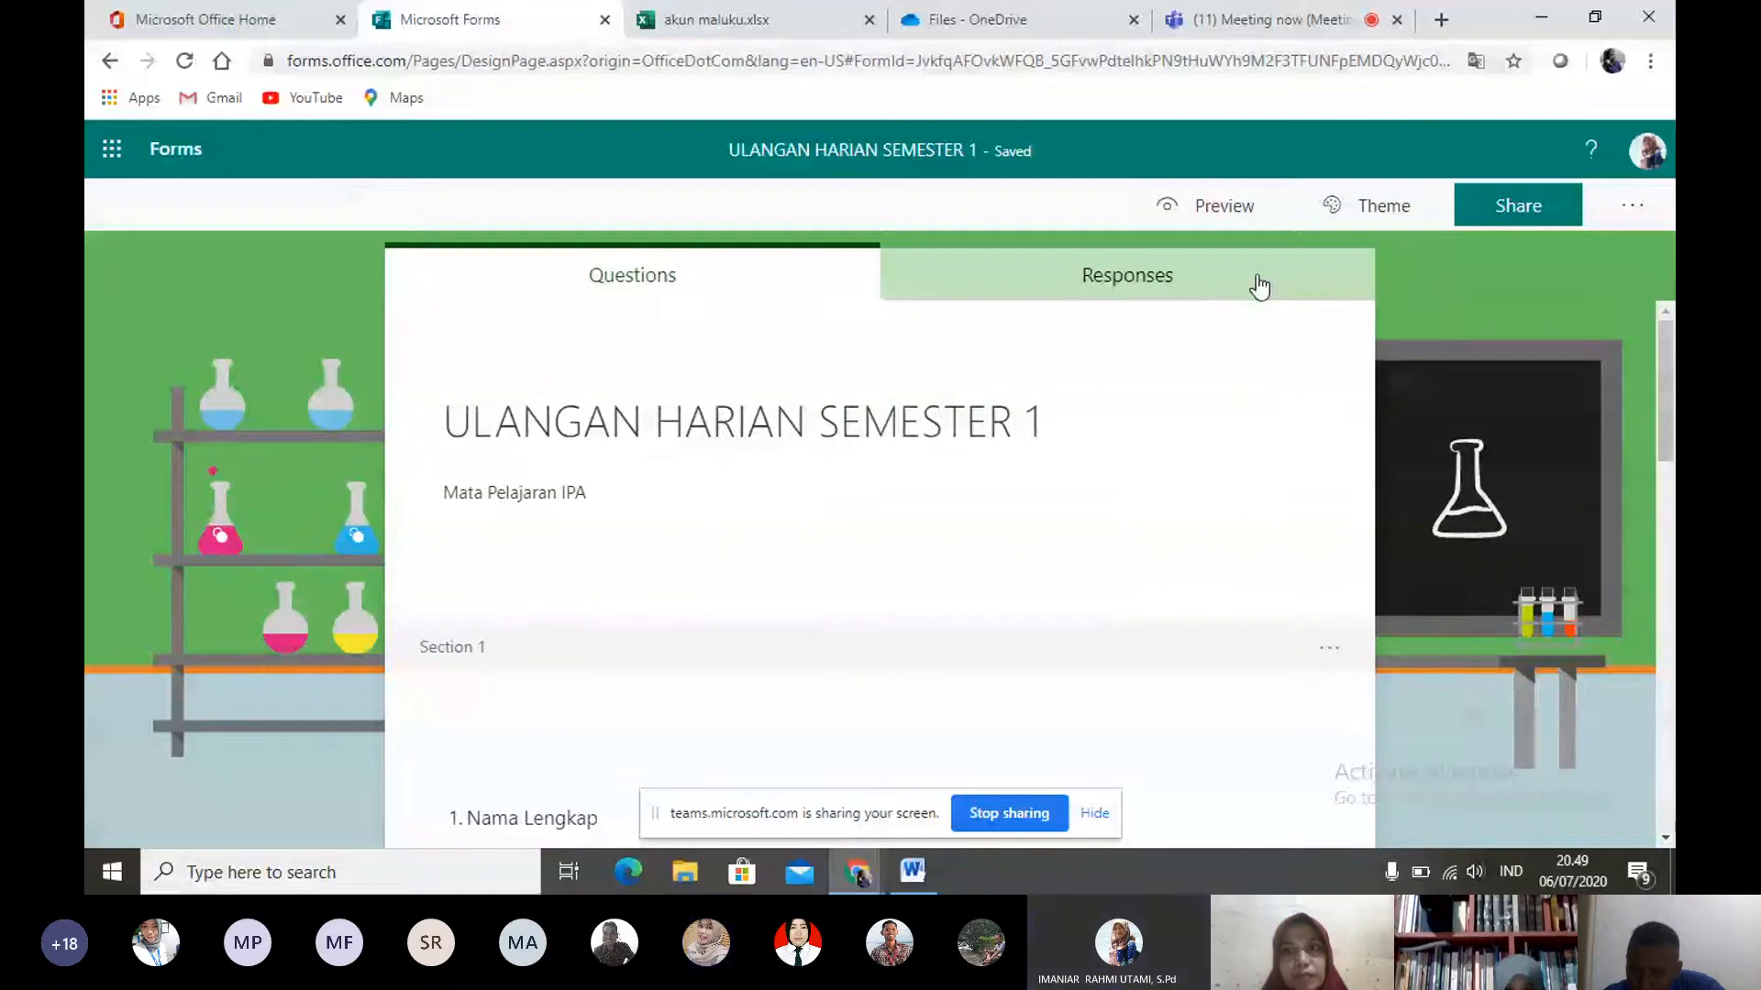
{"action": "left_click", "coordinate": [1163, 25]}
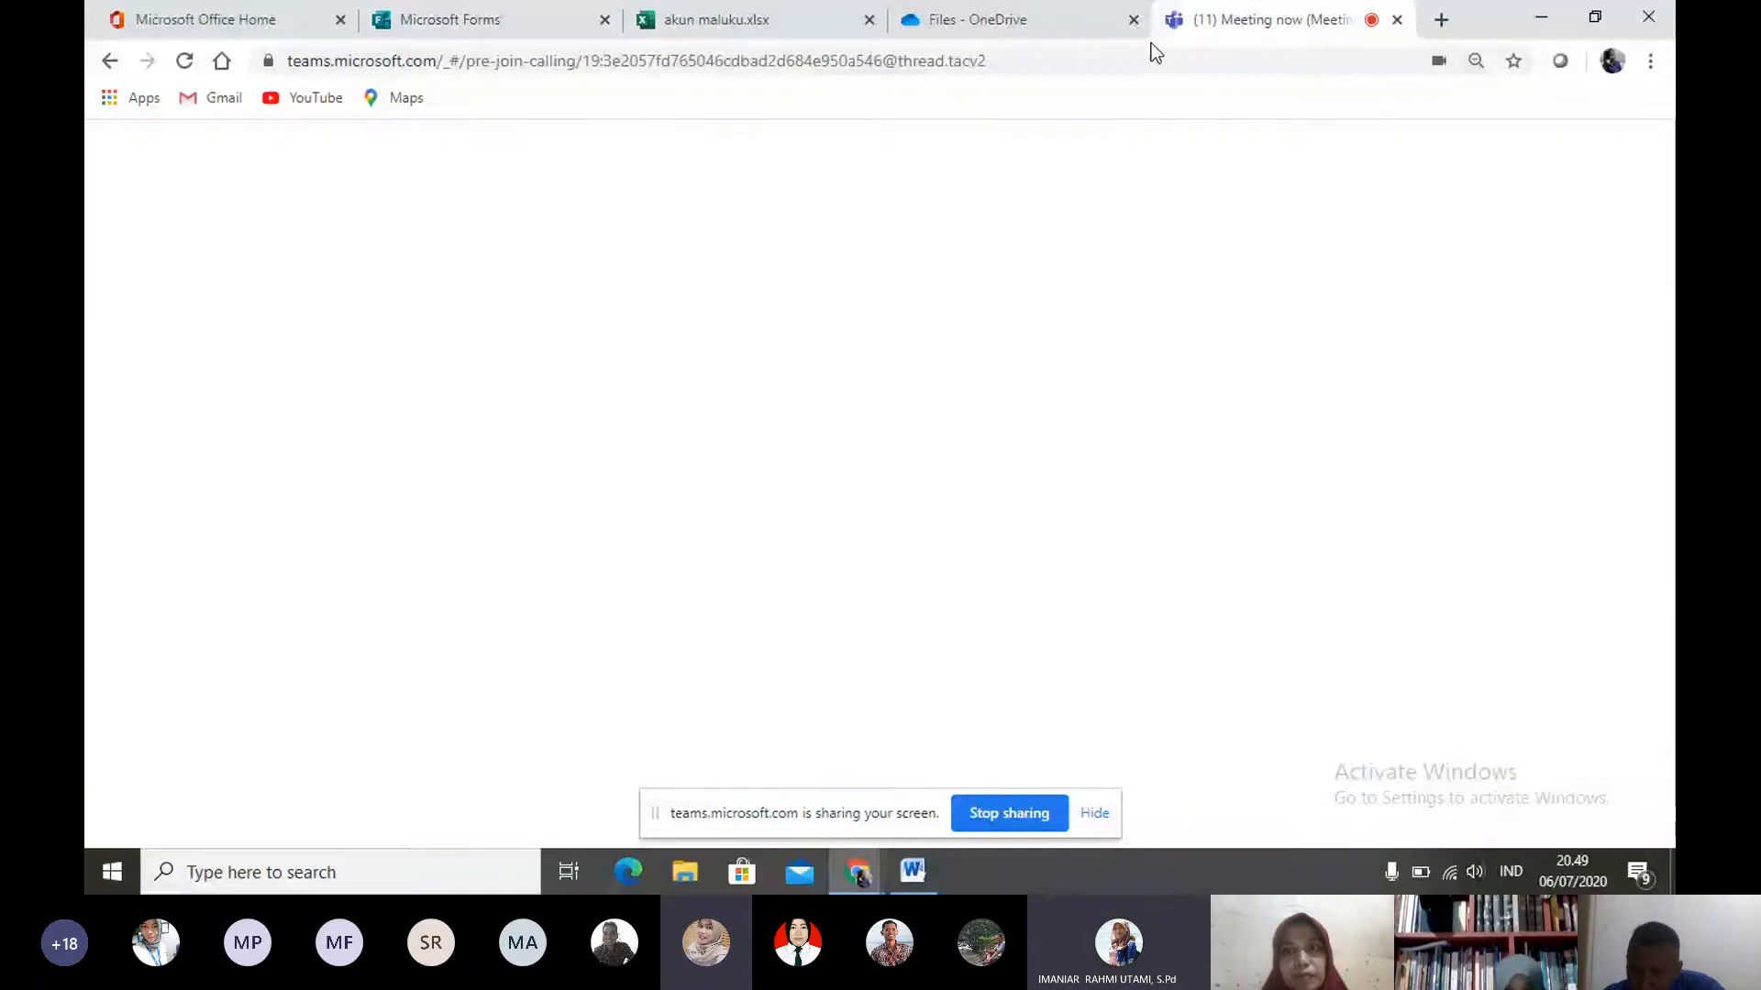
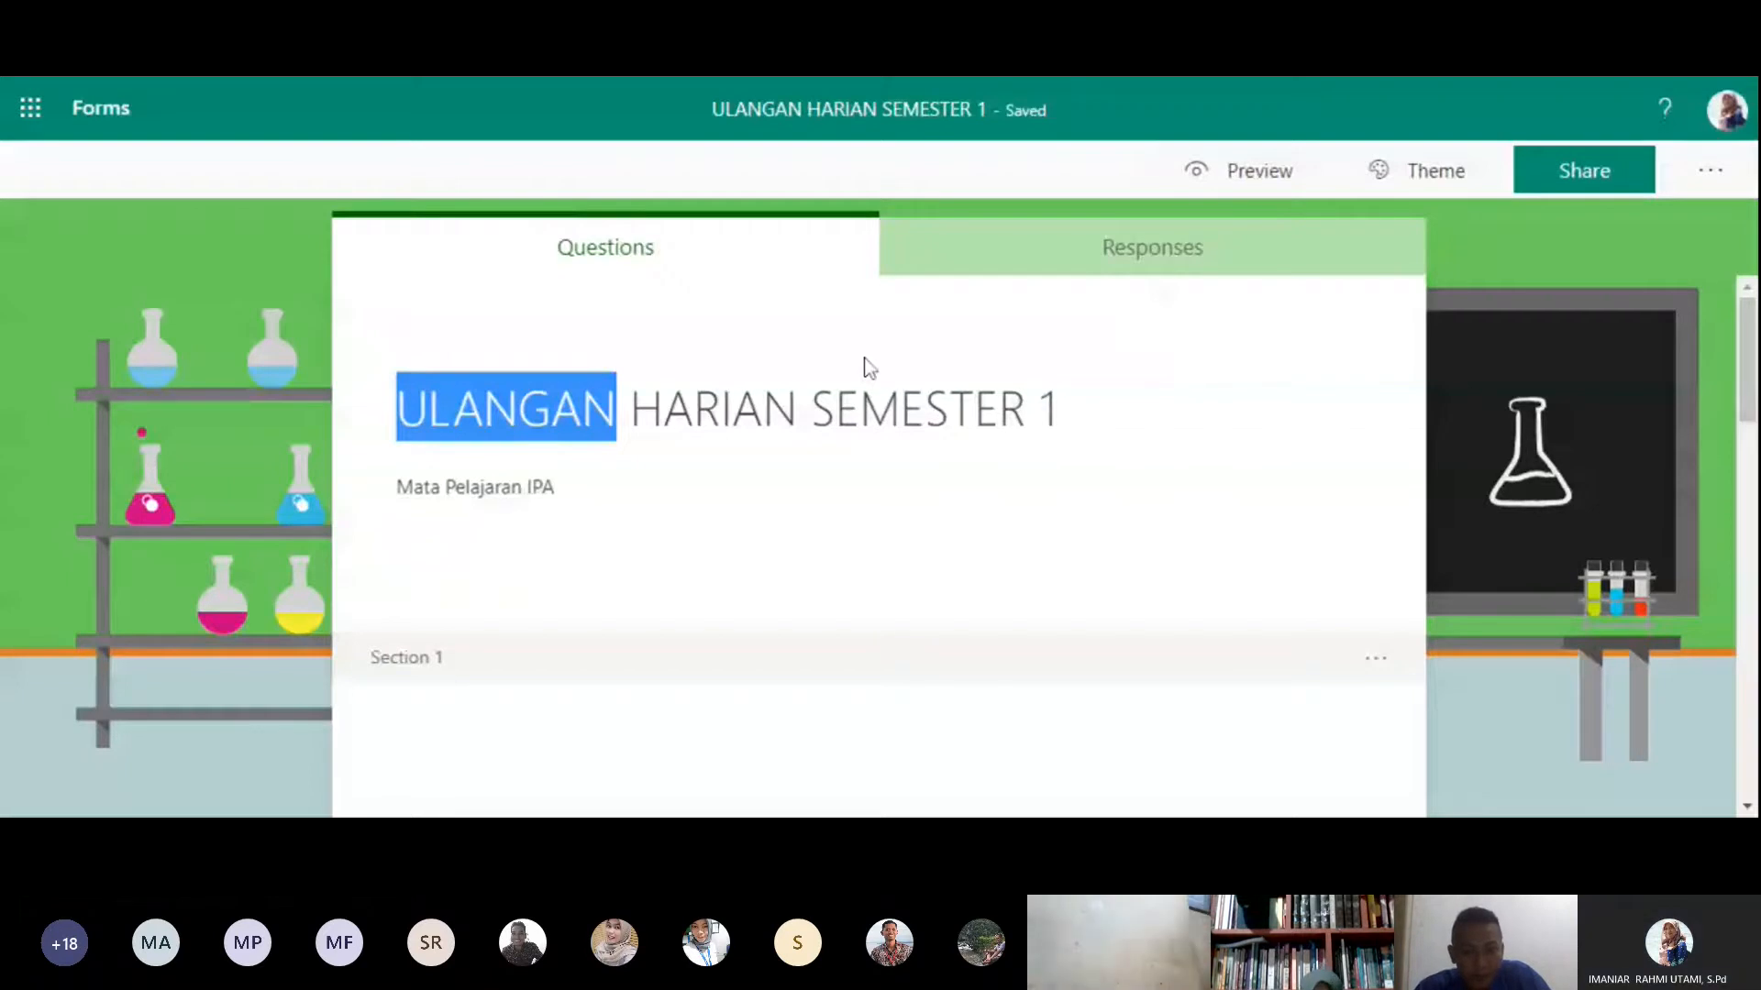
- Create a new blank form titled "ANGKET PPDB SMP NEGERI 15 BURU"
{"action": "key", "text": "F5"}
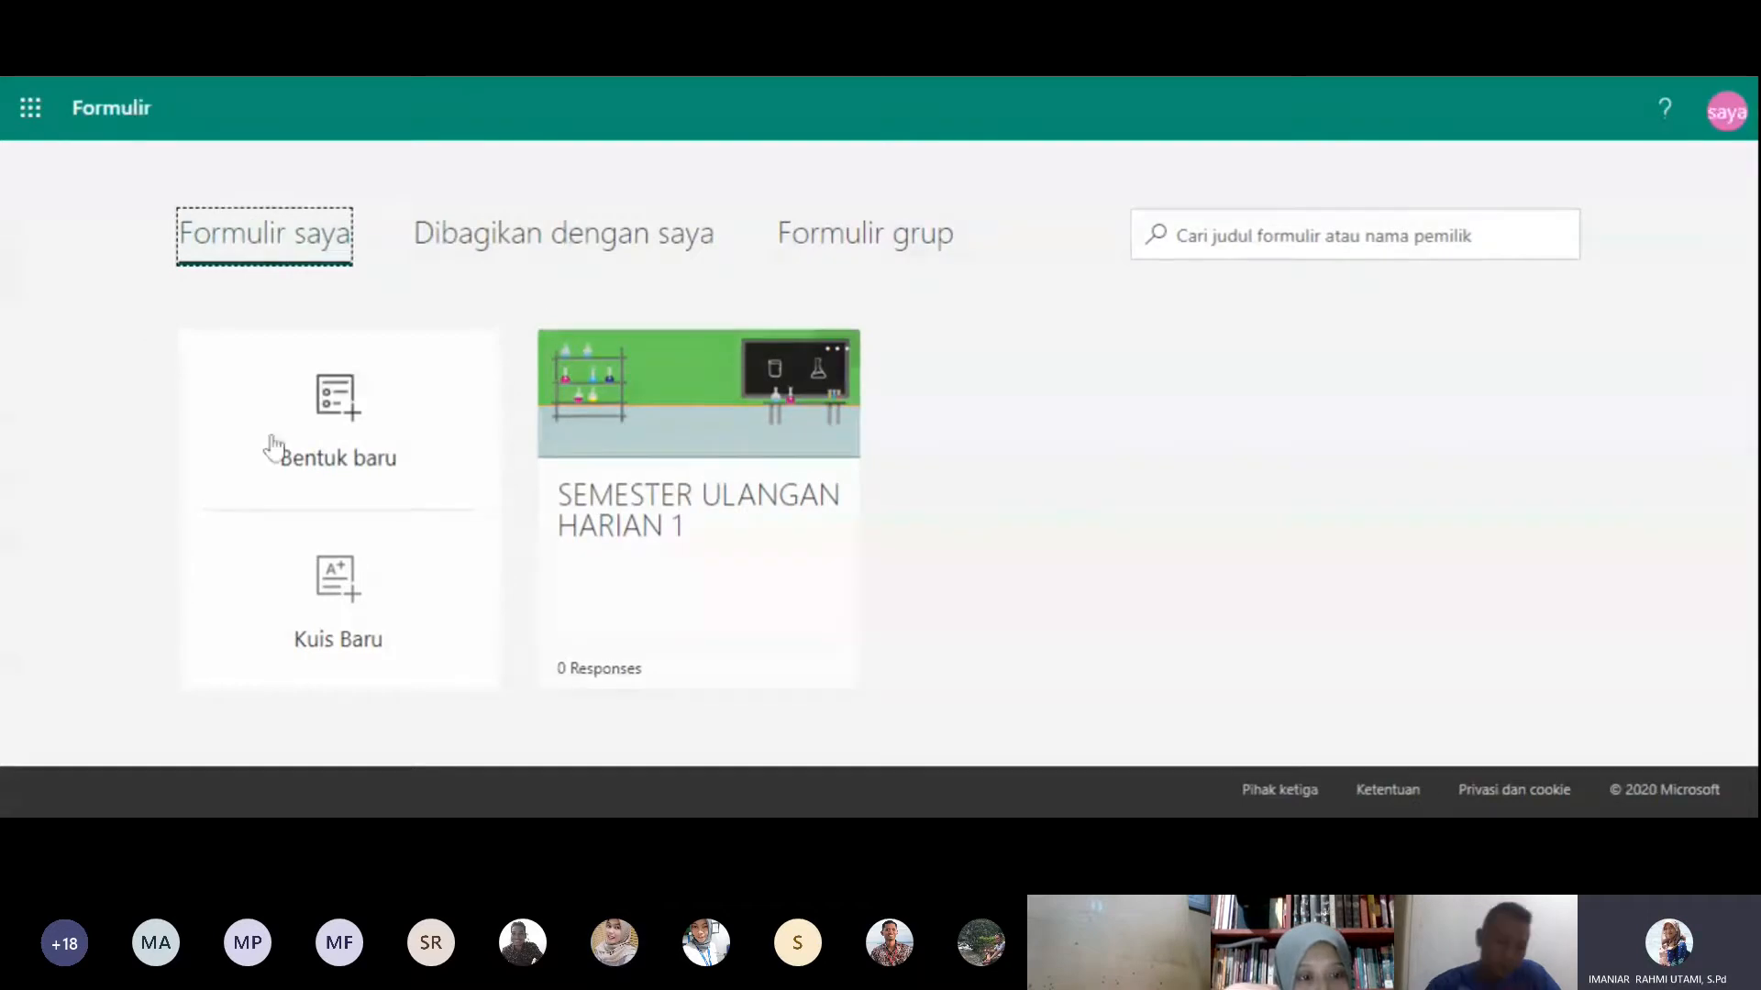
{"action": "left_click", "coordinate": [340, 433]}
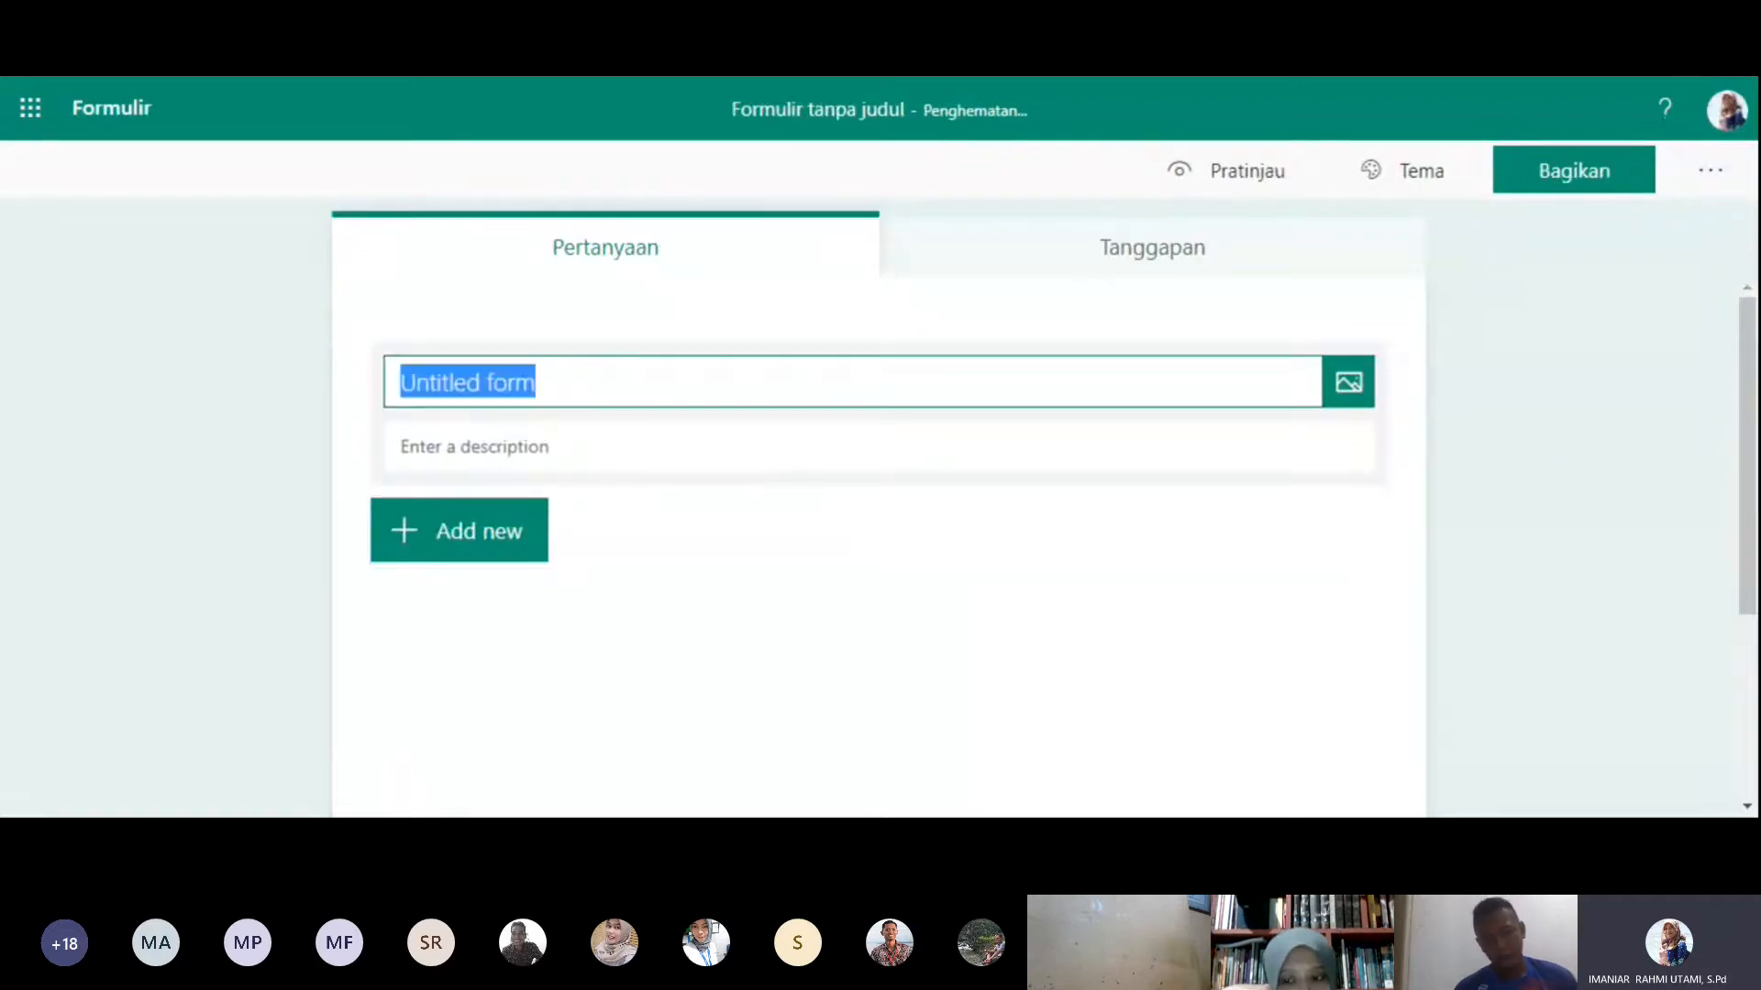
{"action": "type", "text": "a"}
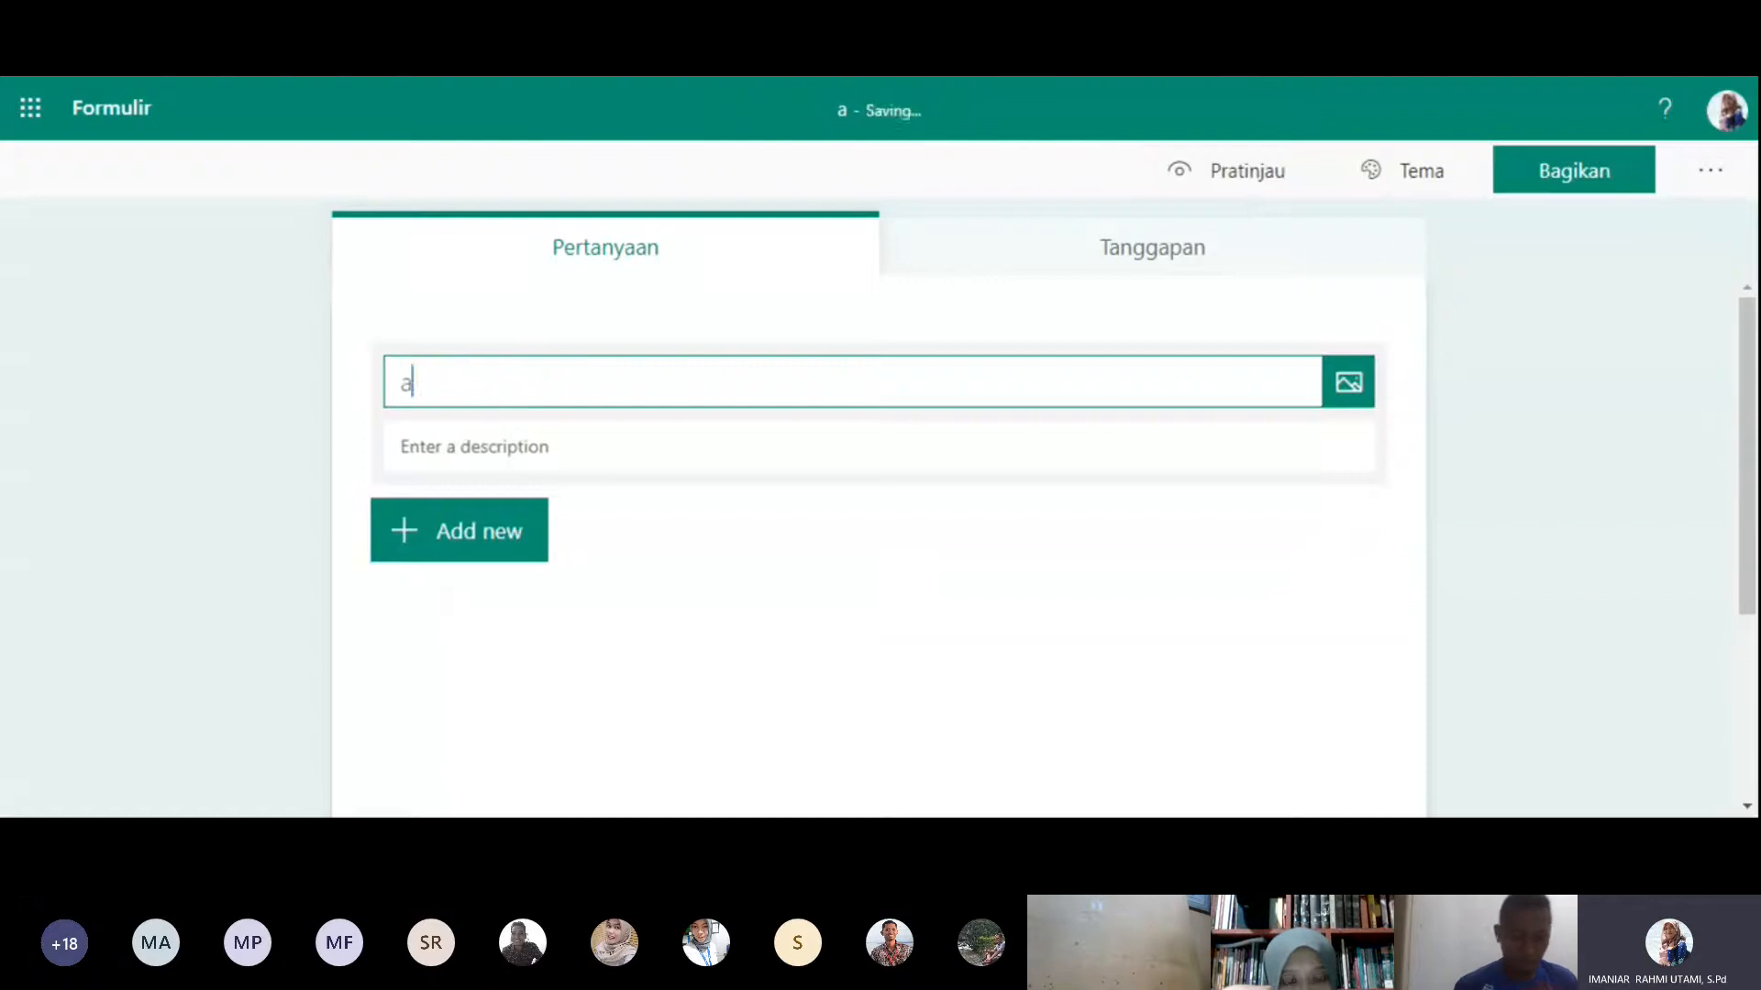
{"action": "key", "text": "BackSpace"}
{"action": "key", "text": "BackSpace"}
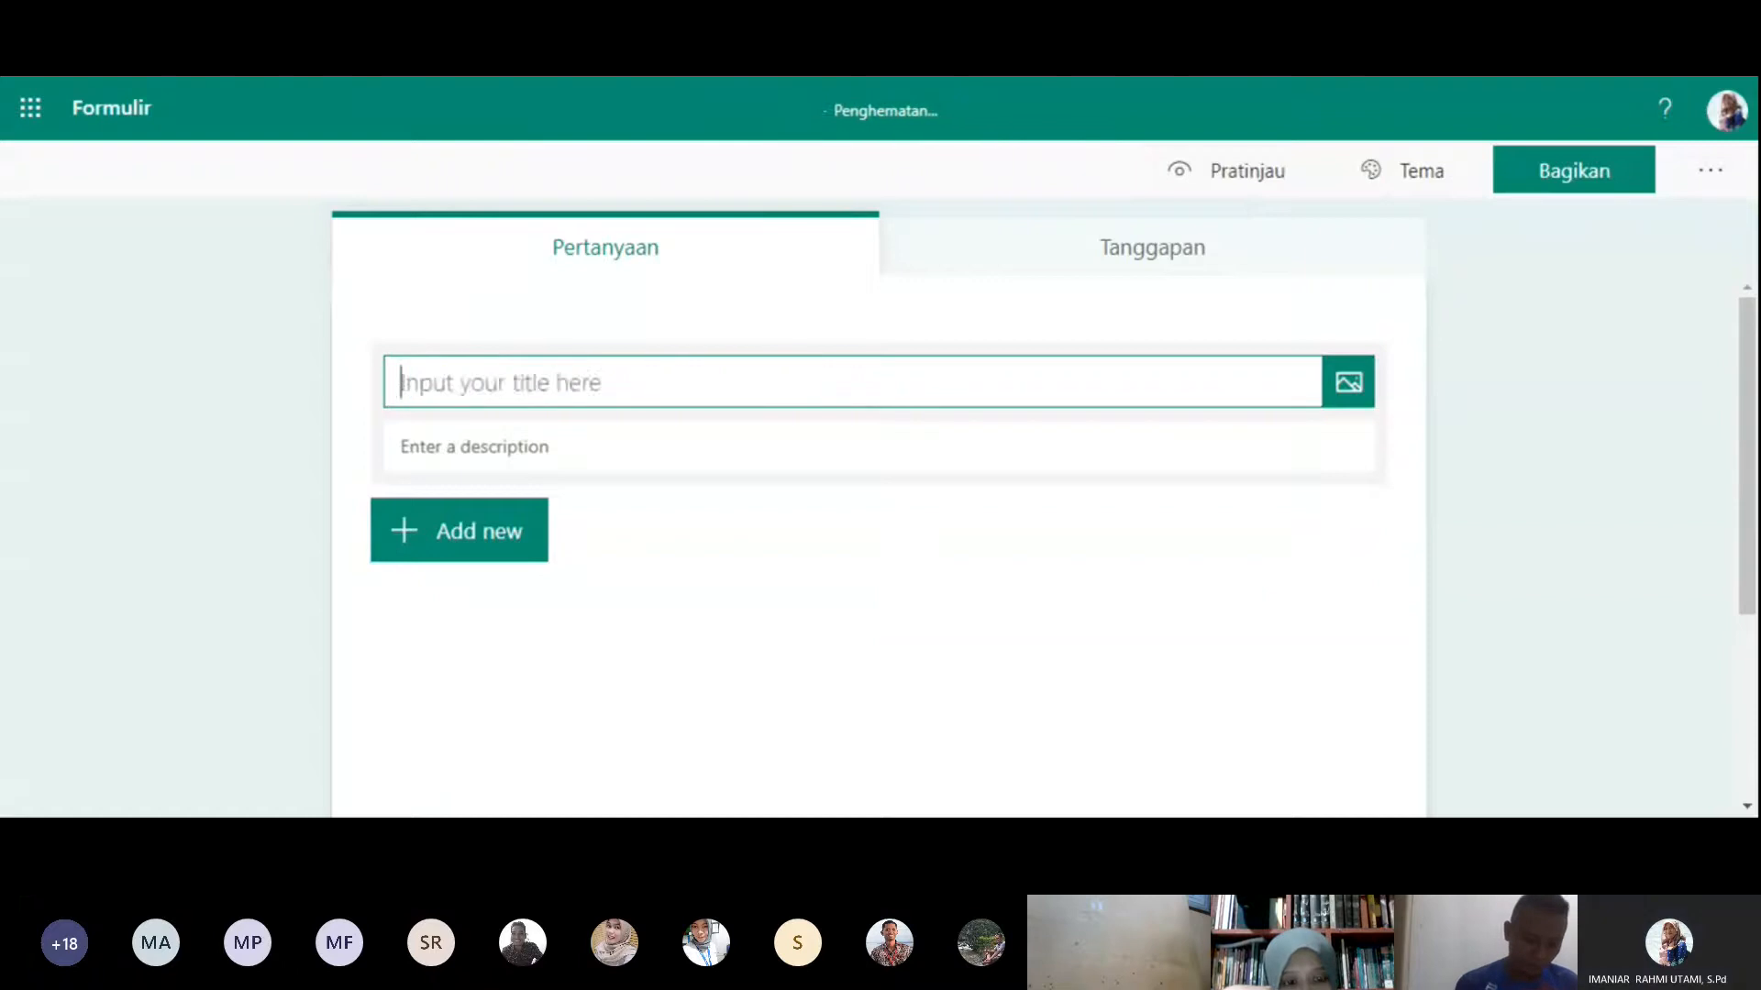
{"action": "type", "text": "ANGK"}
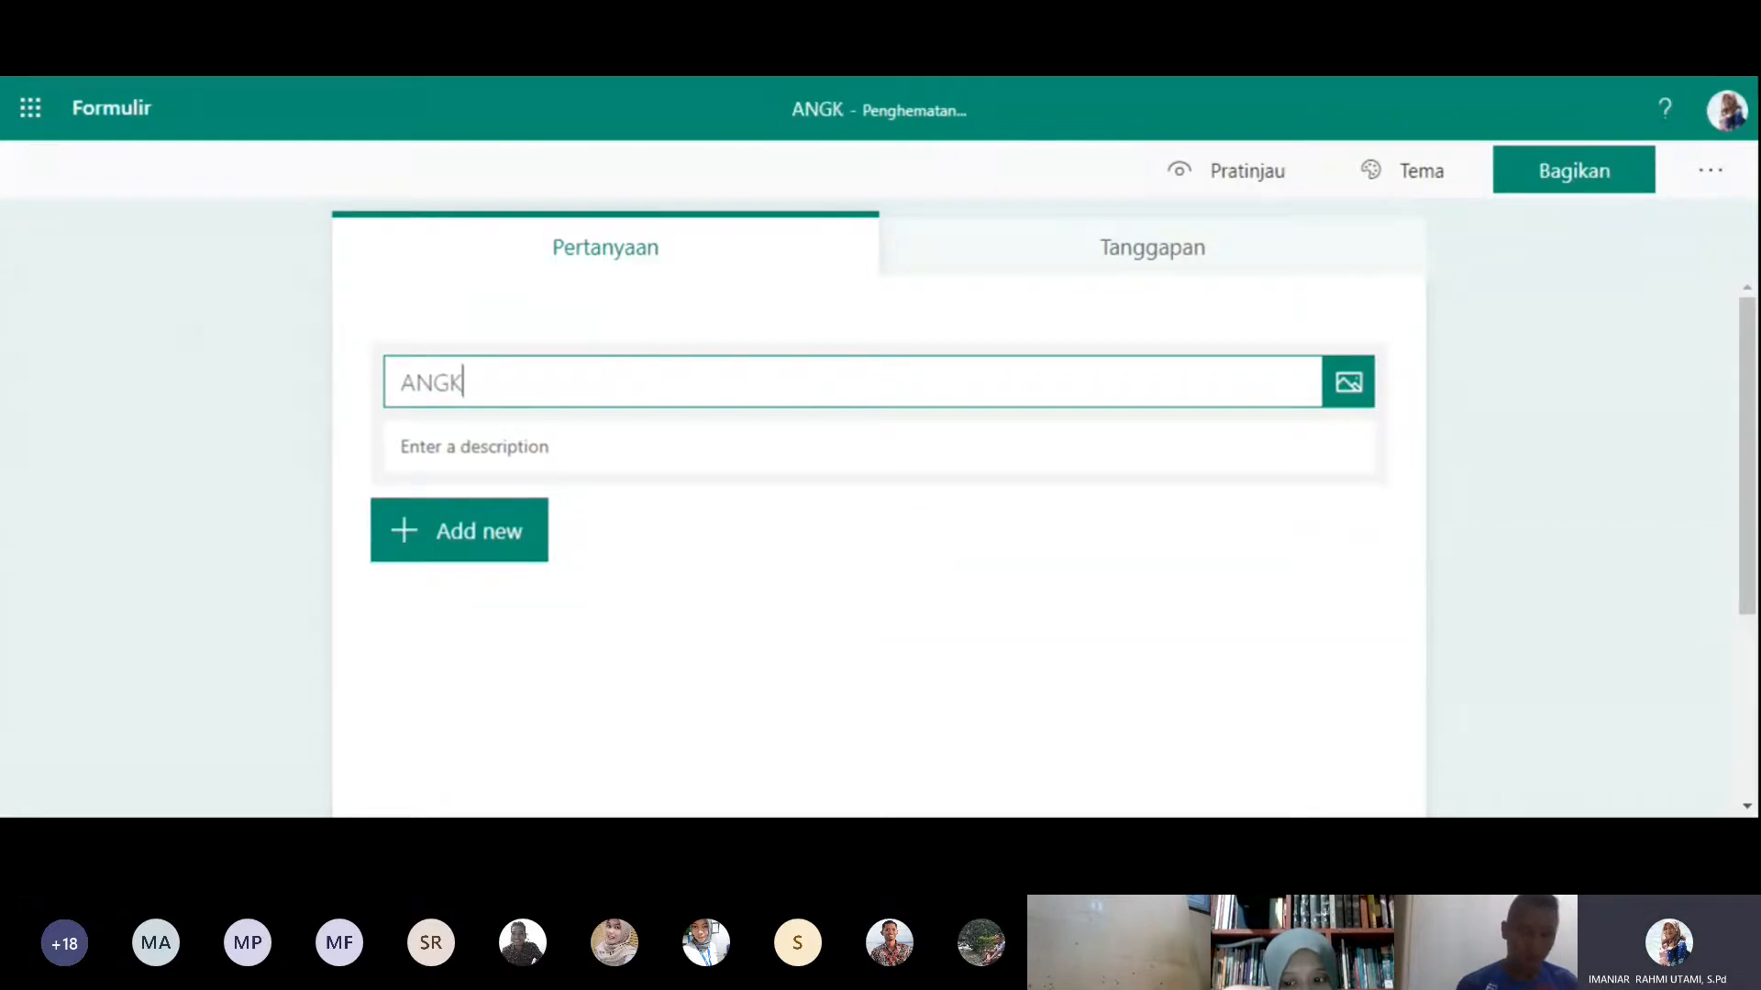
{"action": "type", "text": "ET PPD"}
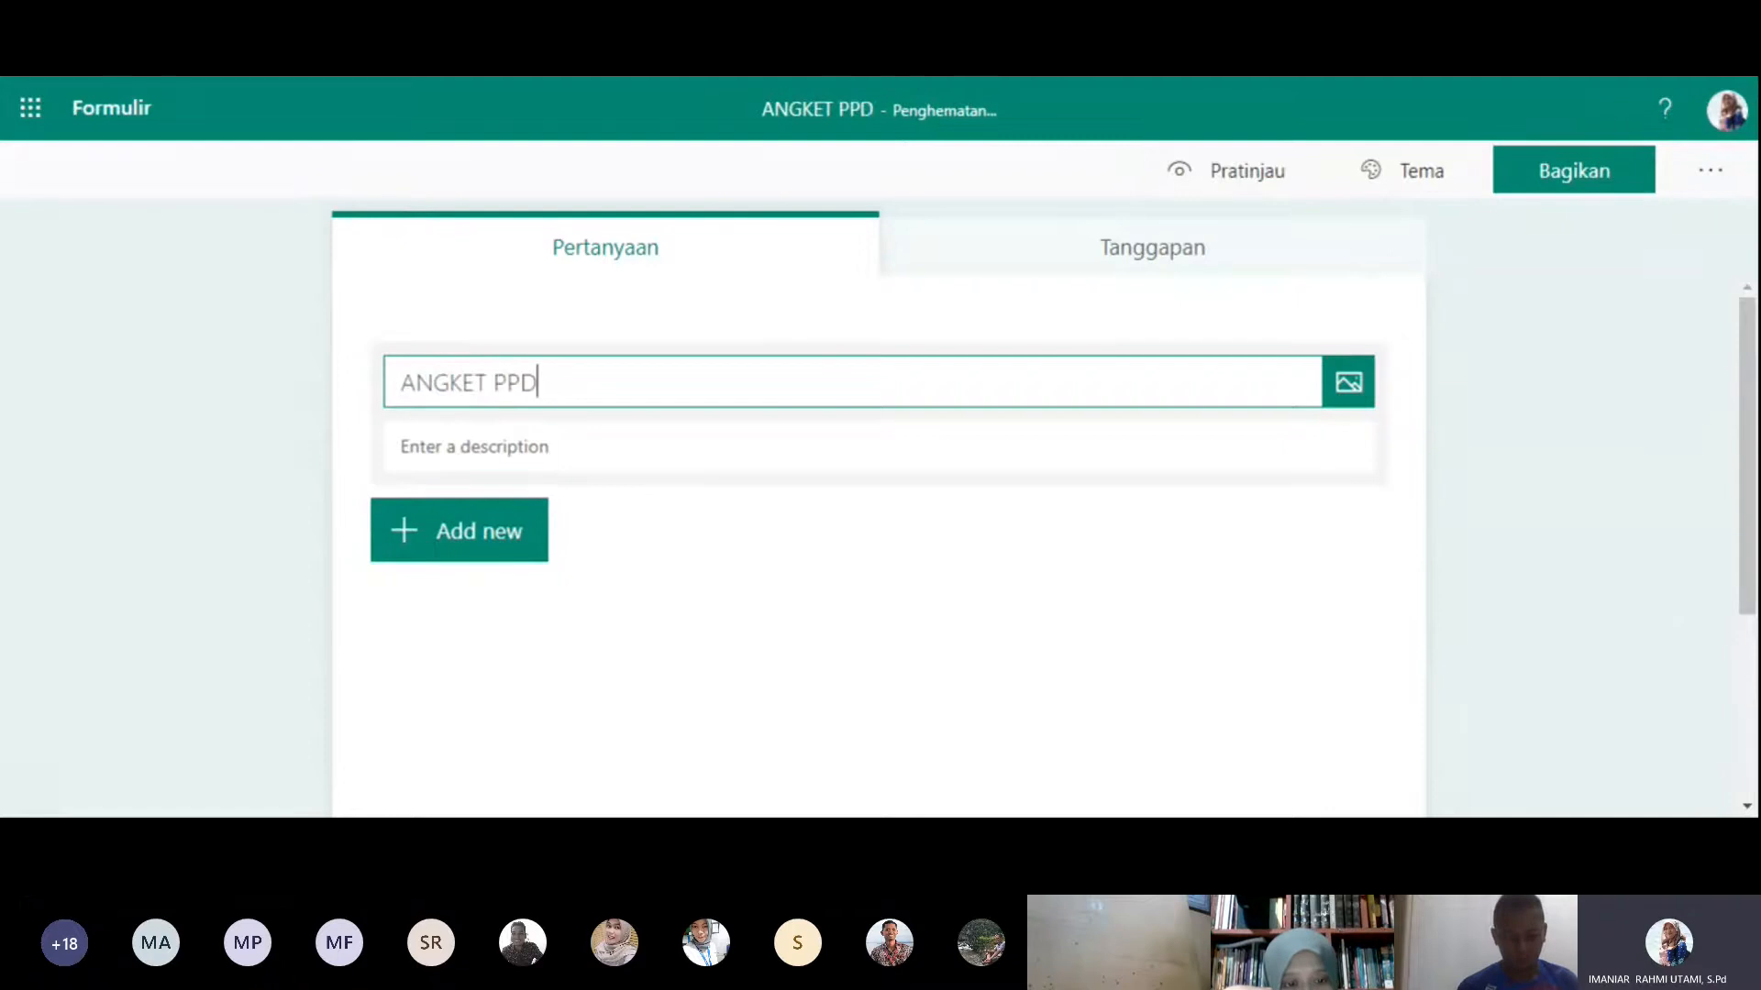
{"action": "type", "text": "B S"}
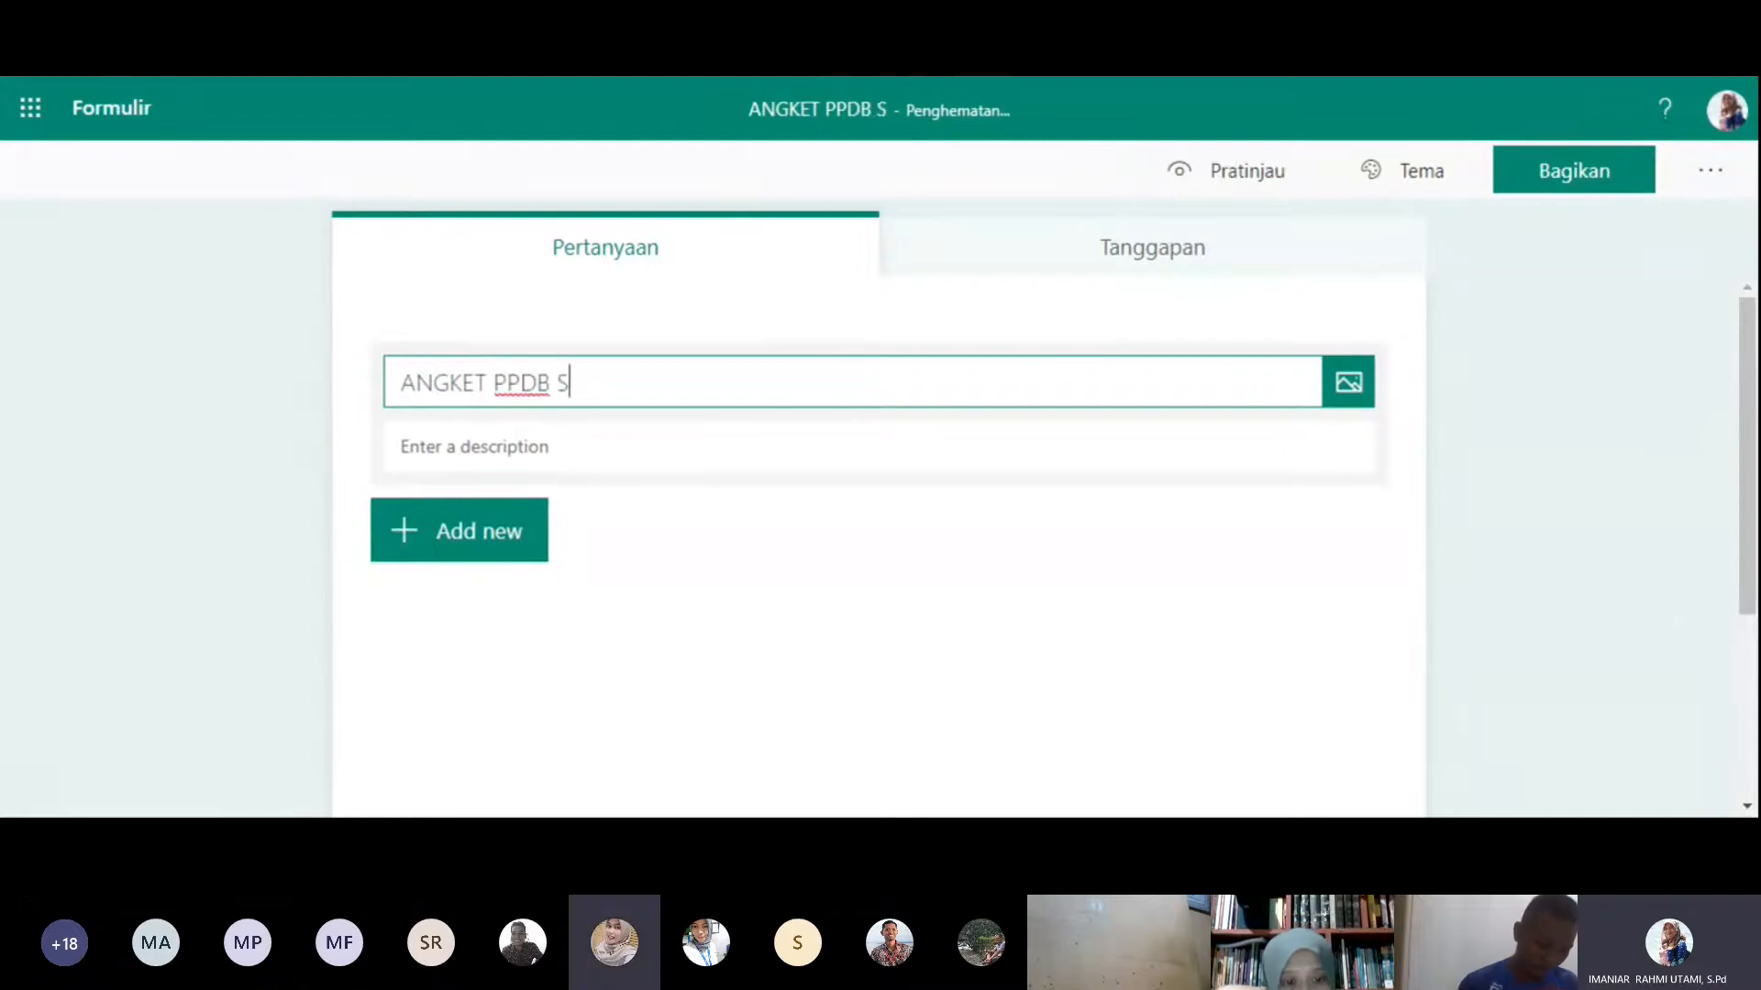
{"action": "type", "text": "MP"}
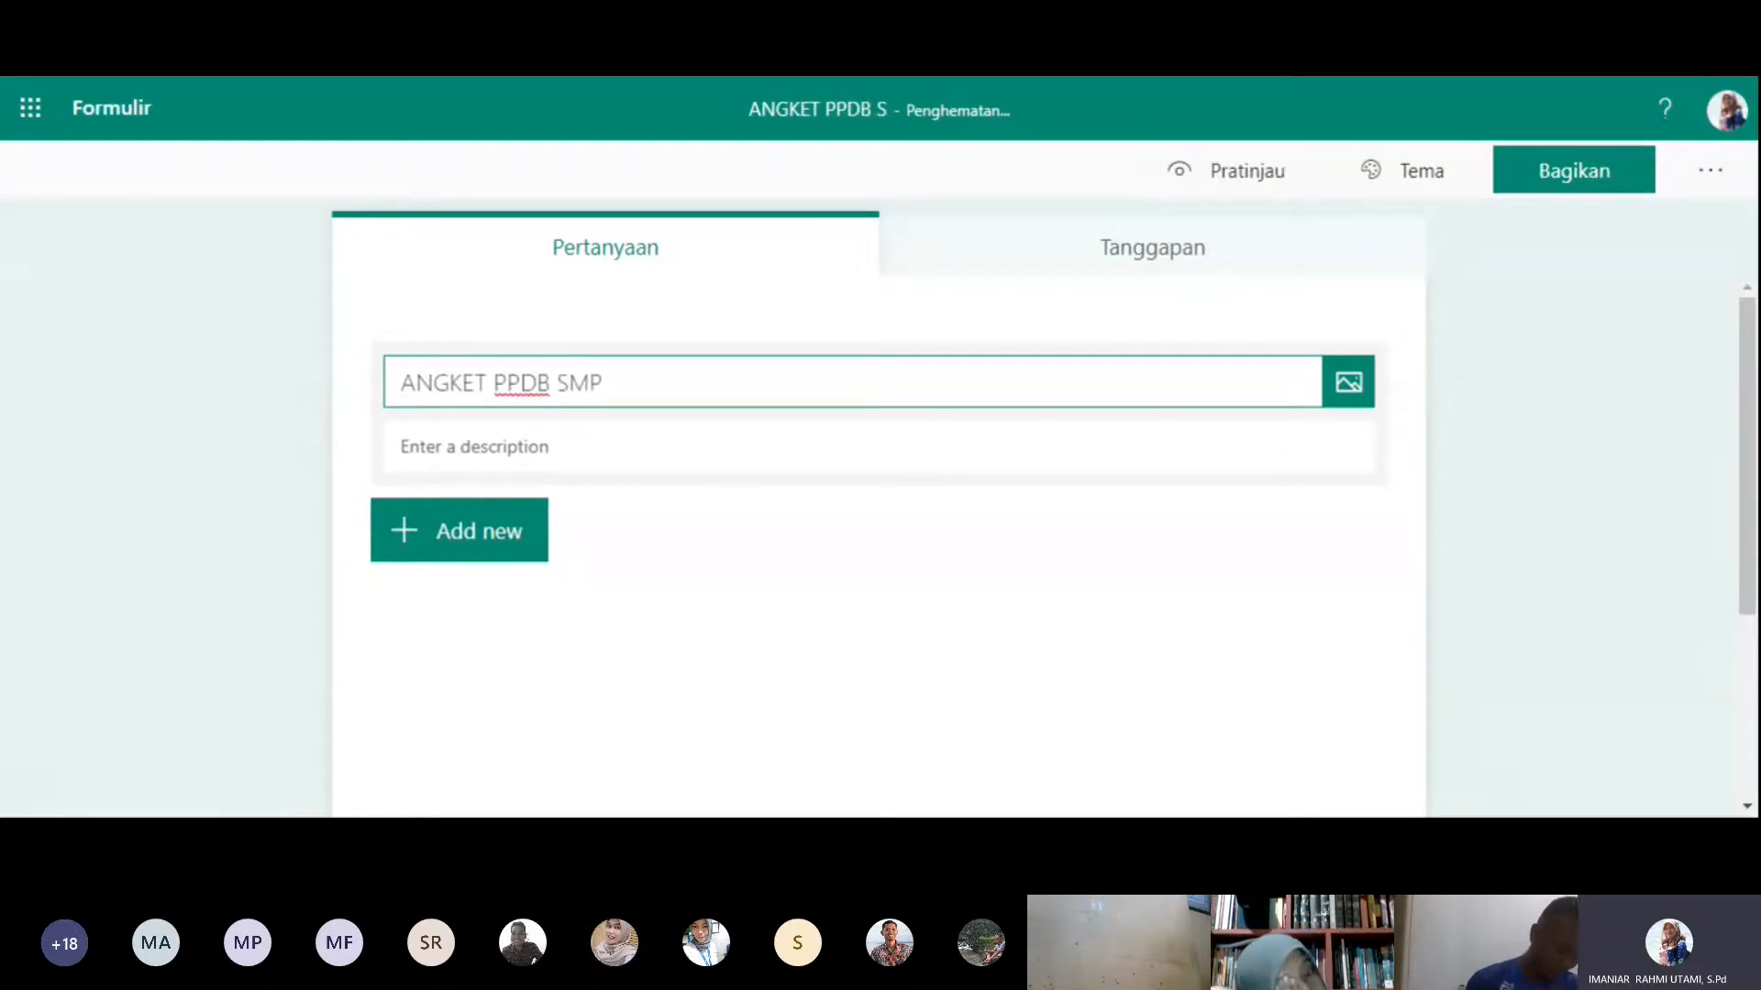
{"action": "type", "text": " NEGERI"}
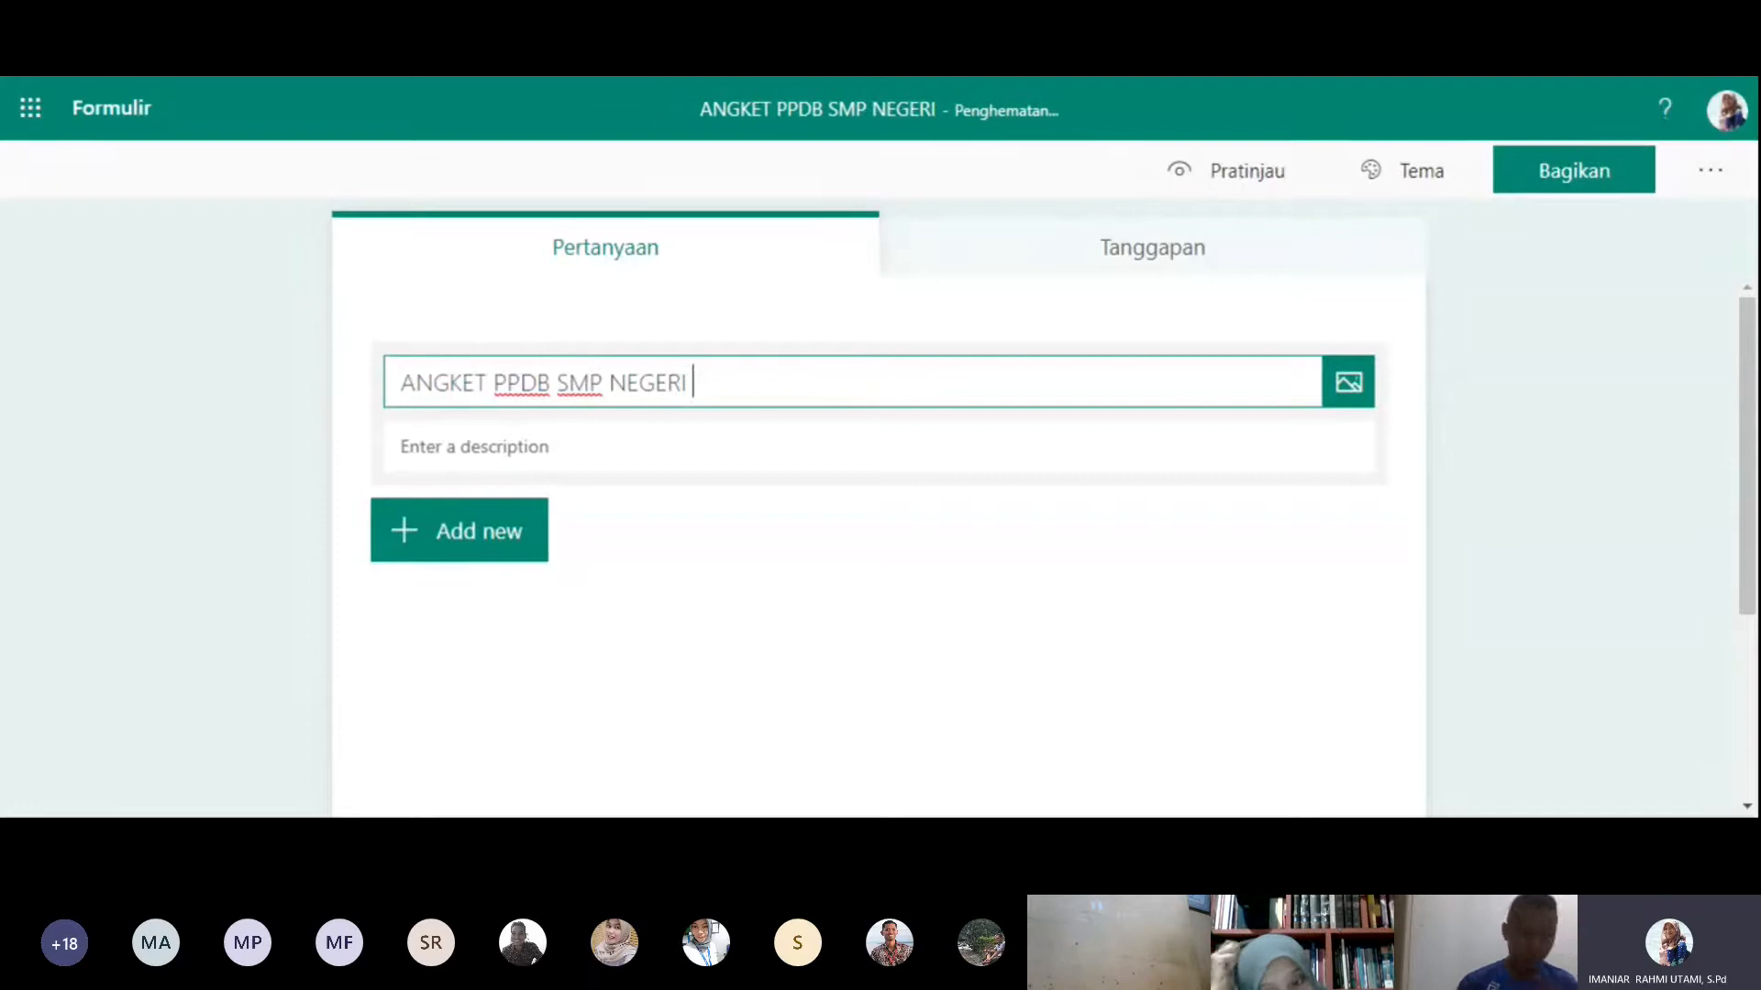
{"action": "type", "text": " 15 BURU"}
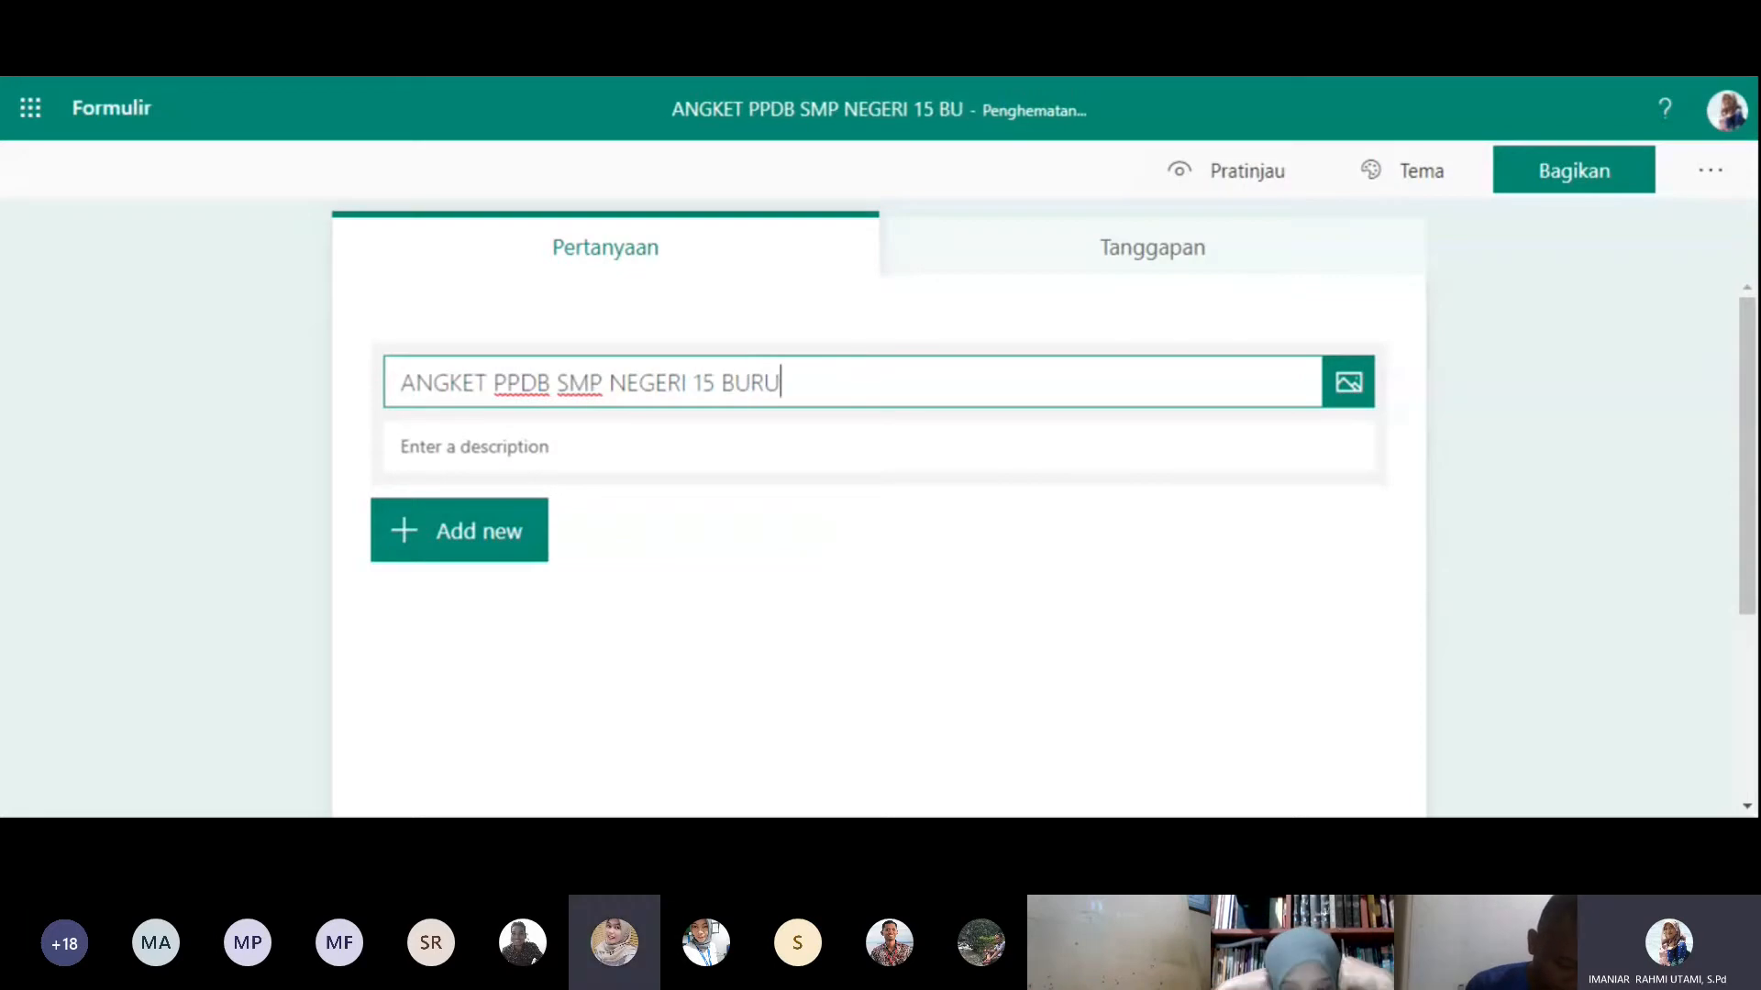
{"action": "left_click", "coordinate": [474, 447]}
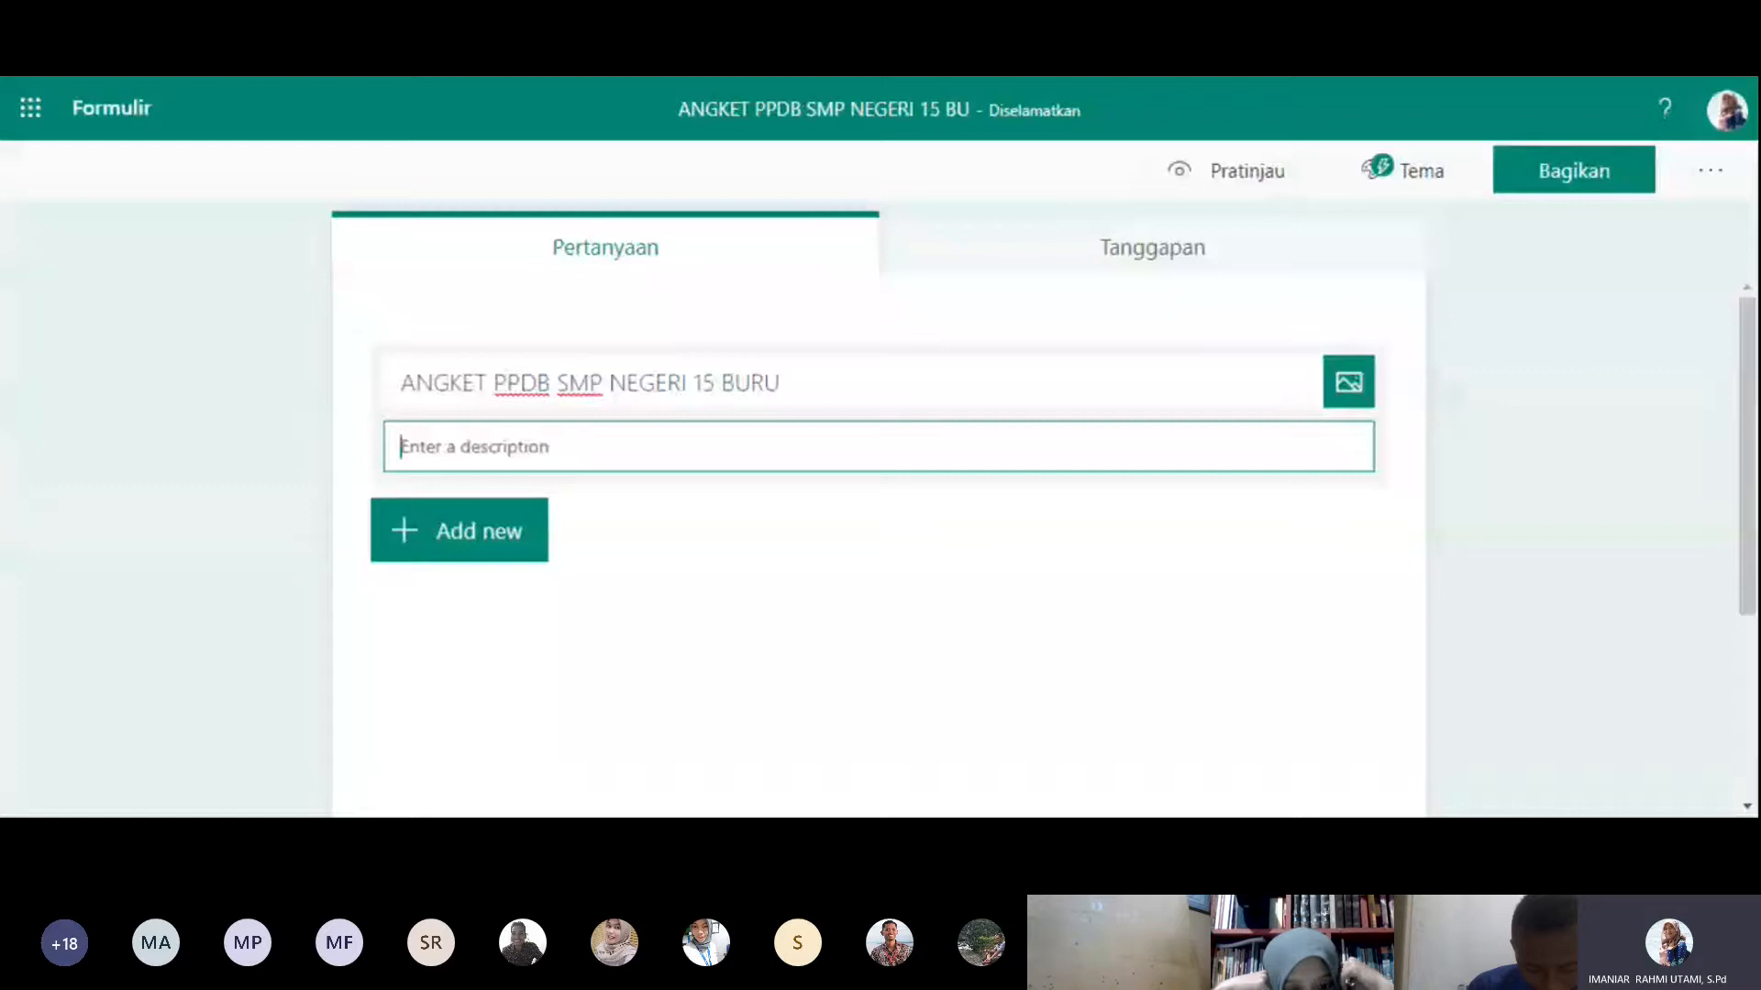
- Add a short-answer text question titled "Nama" and make it required
{"action": "left_click", "coordinate": [502, 556]}
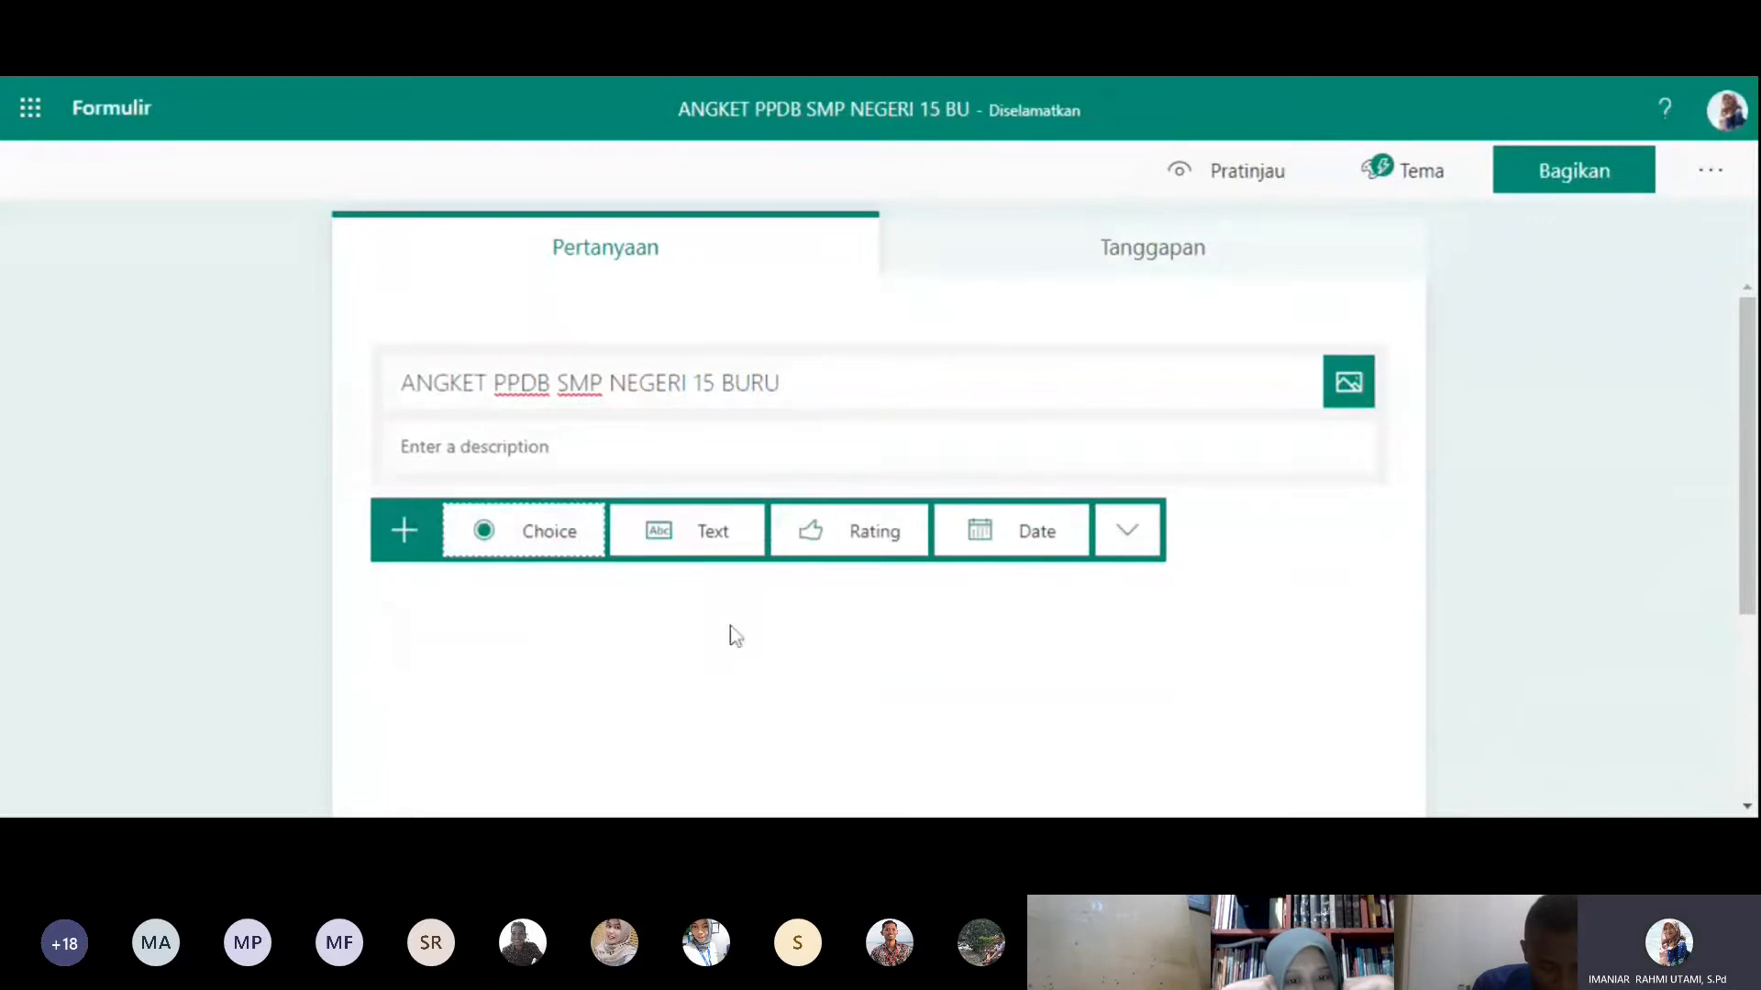
{"action": "left_click", "coordinate": [729, 542]}
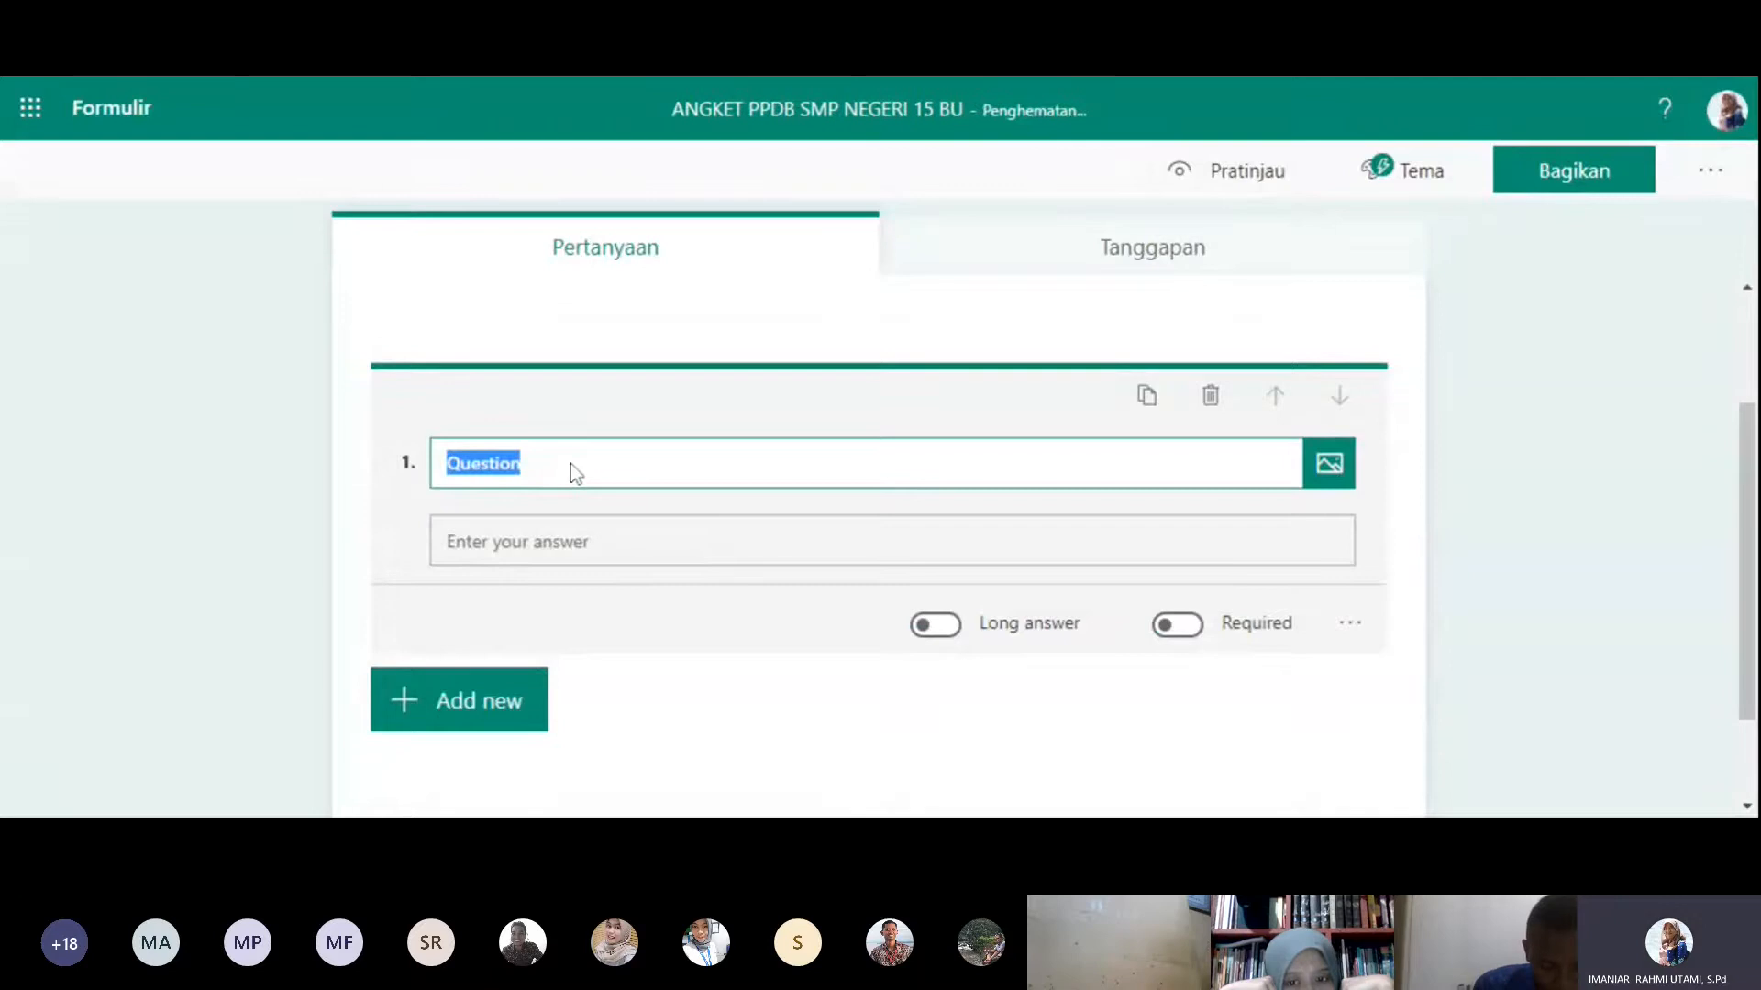
{"action": "key", "text": "BackSpace"}
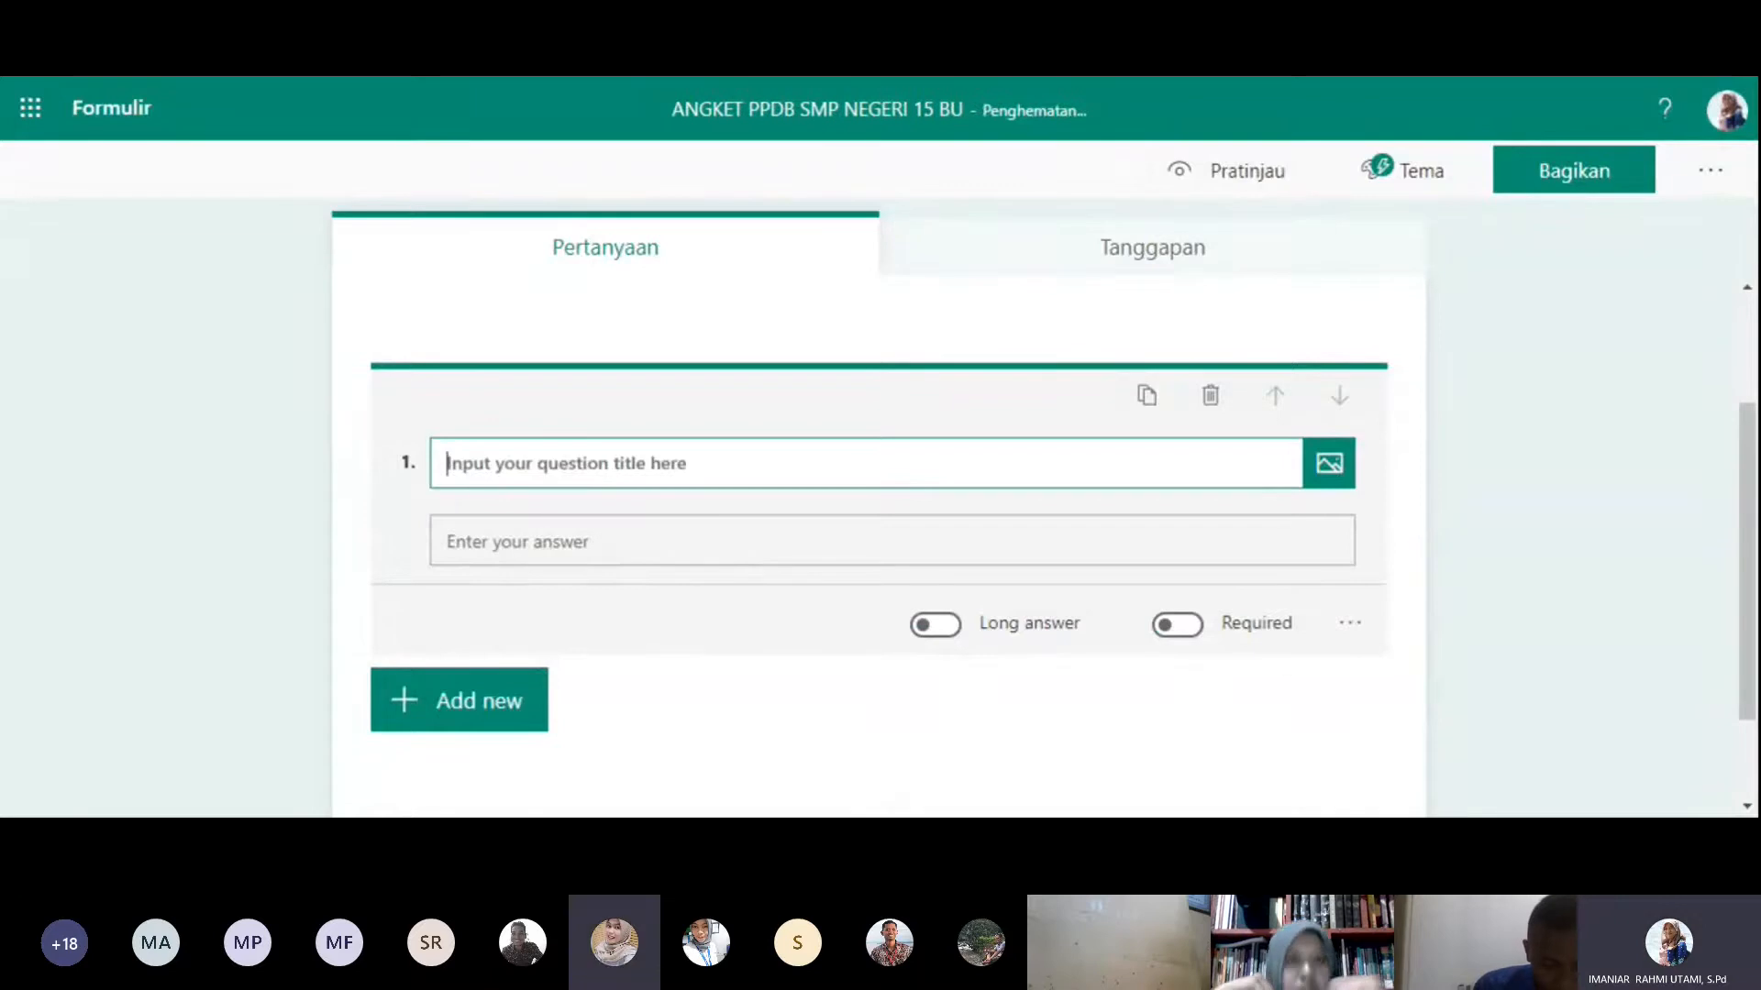
{"action": "type", "text": "Nama"}
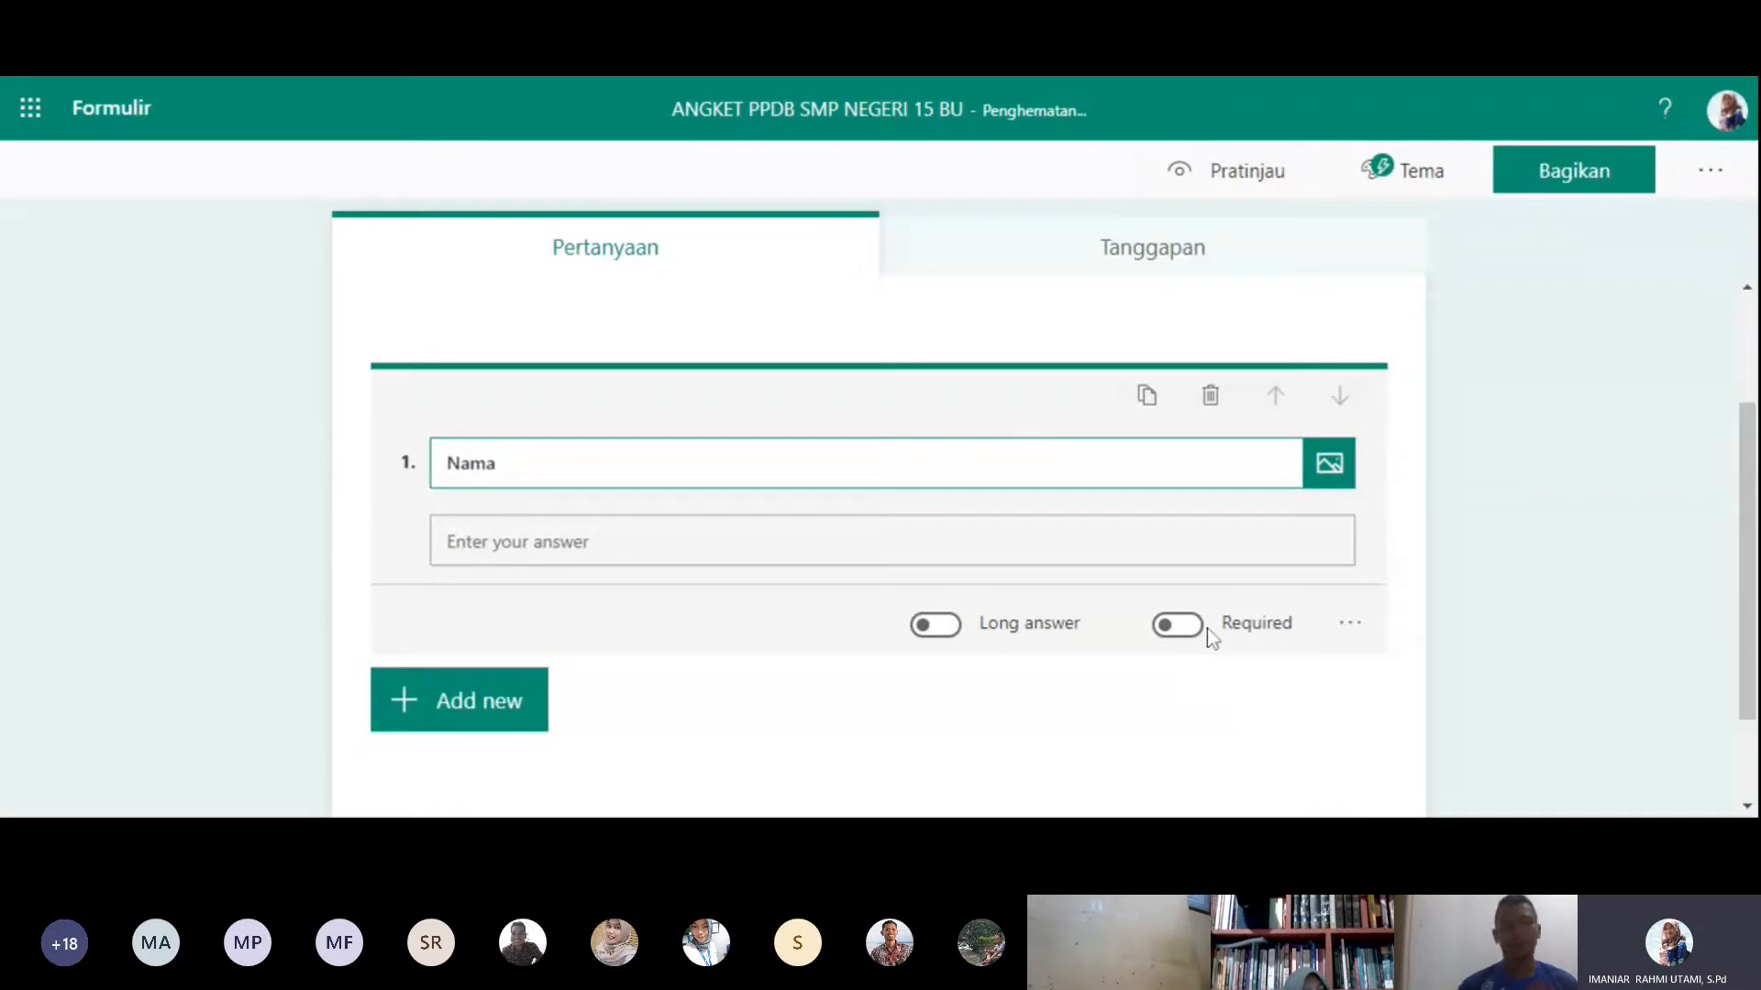
{"action": "left_click", "coordinate": [1203, 628]}
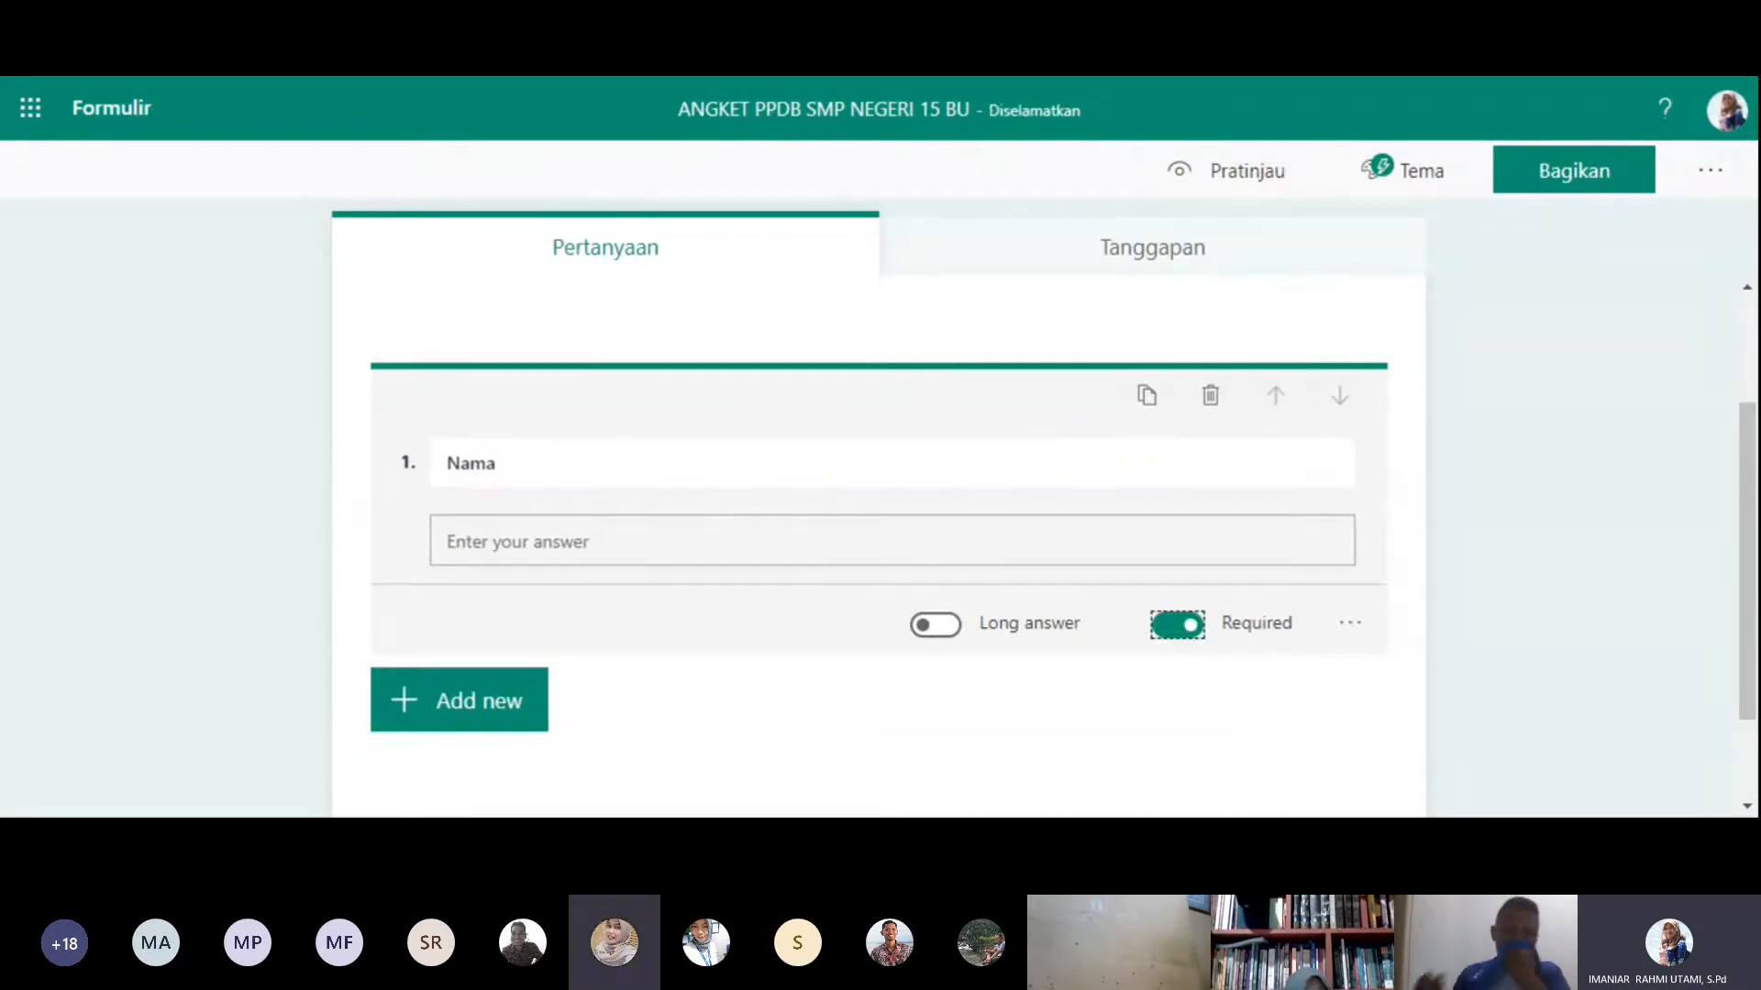
- Add a required choice question titled "Kelas" with the options 7, 8 and 9
{"action": "left_click", "coordinate": [507, 718]}
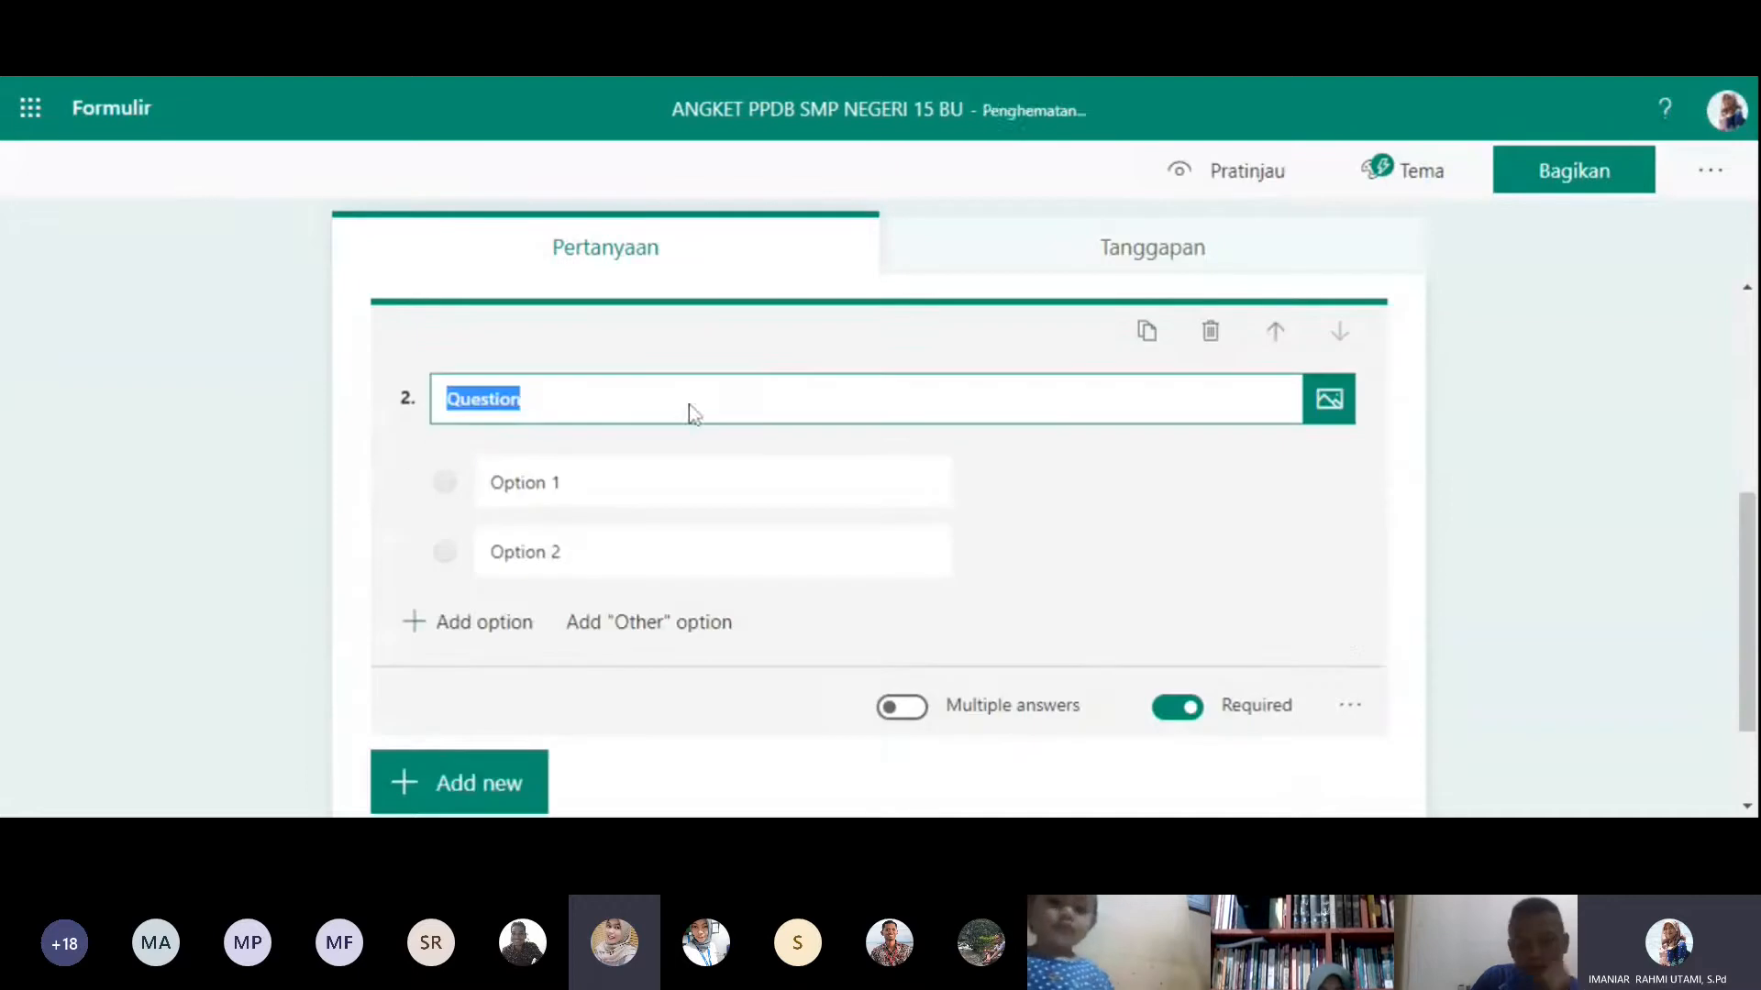
{"action": "type", "text": "Kelas"}
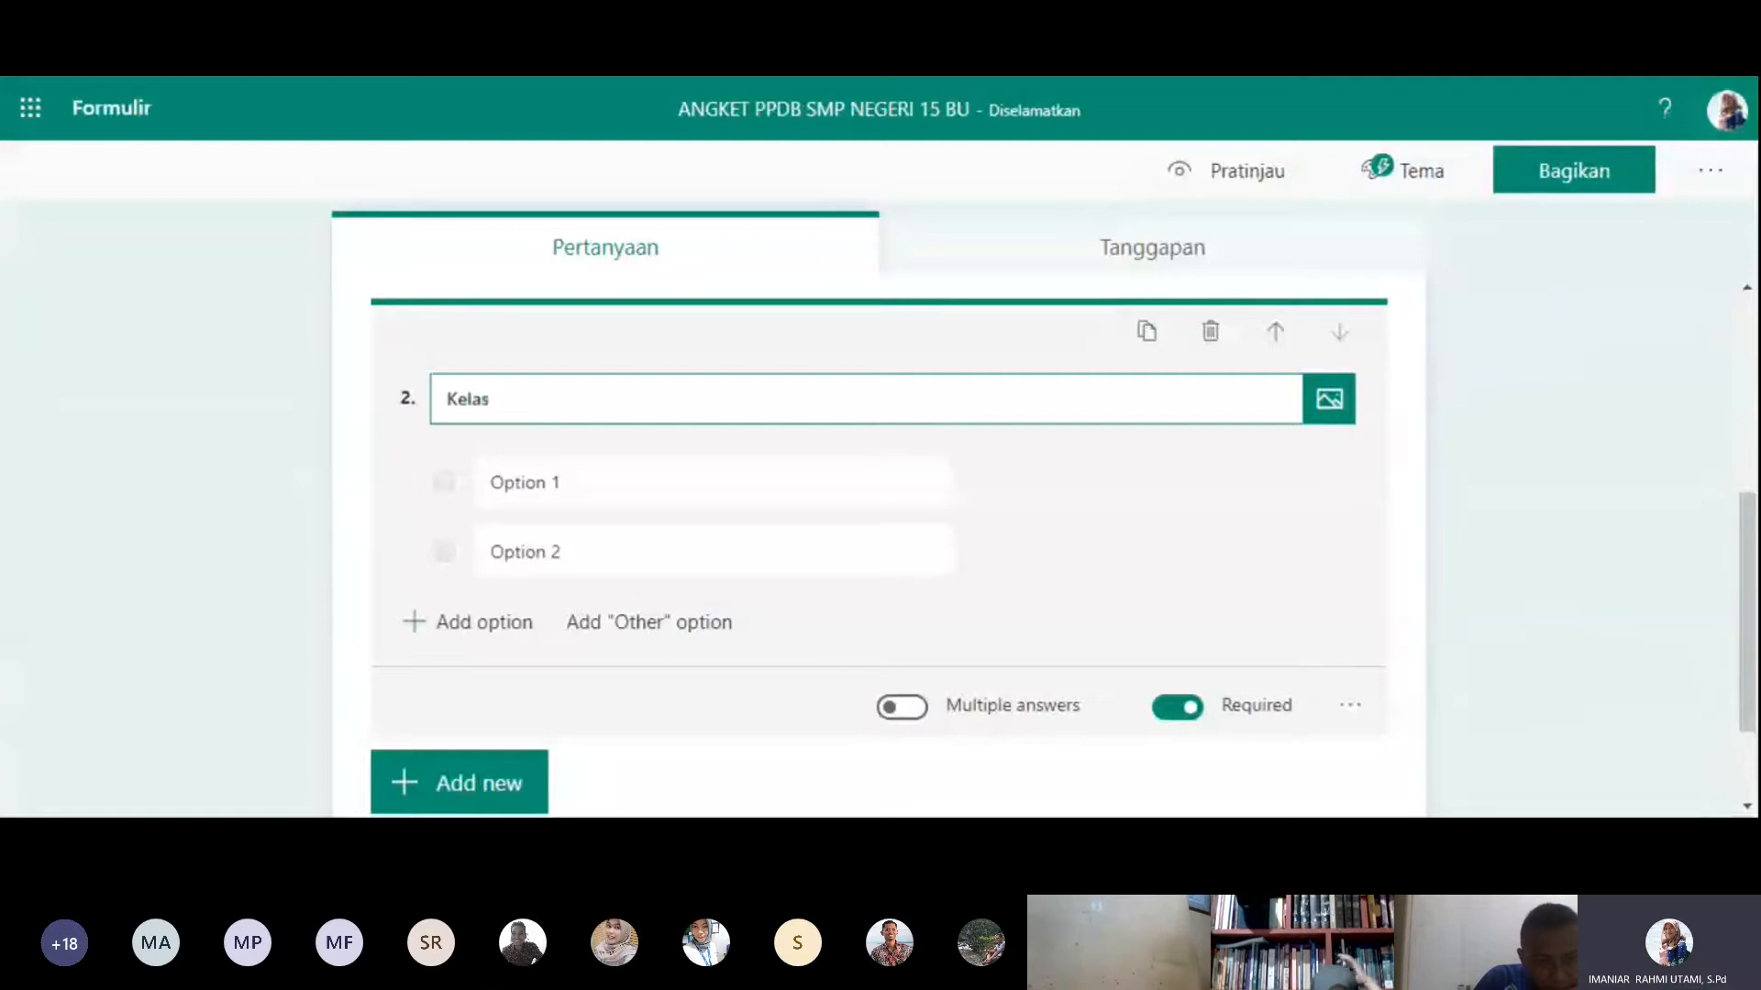
{"action": "key", "text": "Tab"}
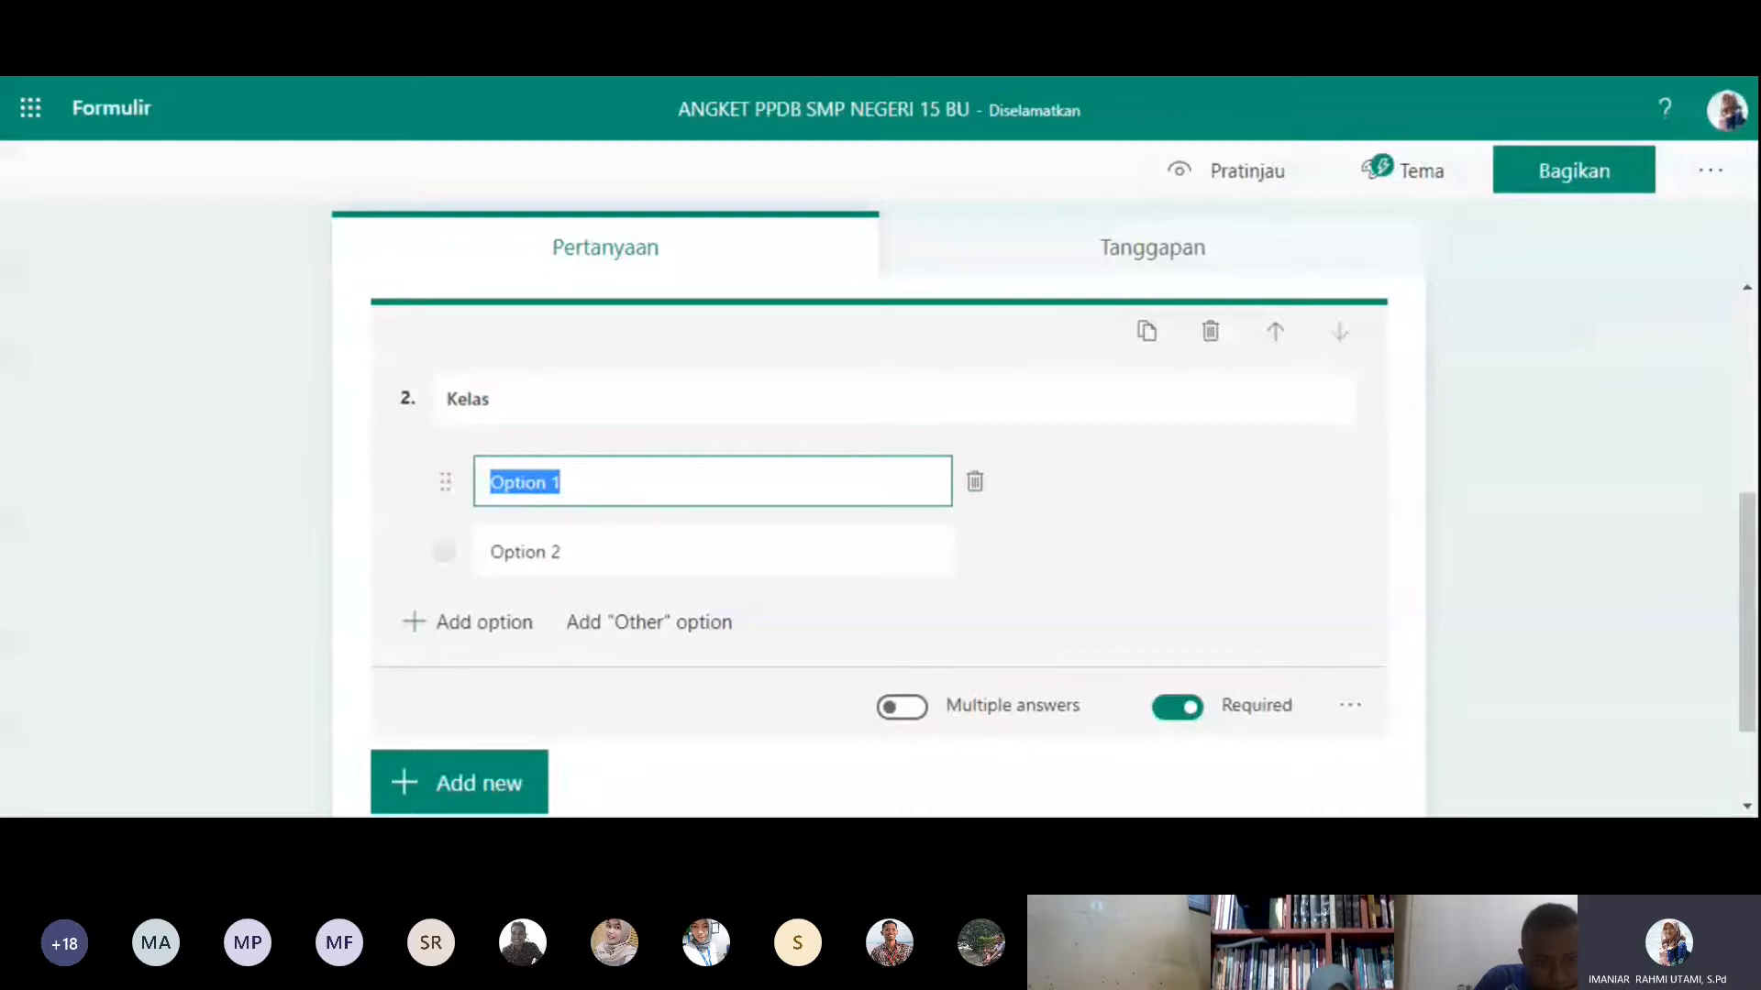
{"action": "type", "text": "7"}
{"action": "key", "text": "Return"}
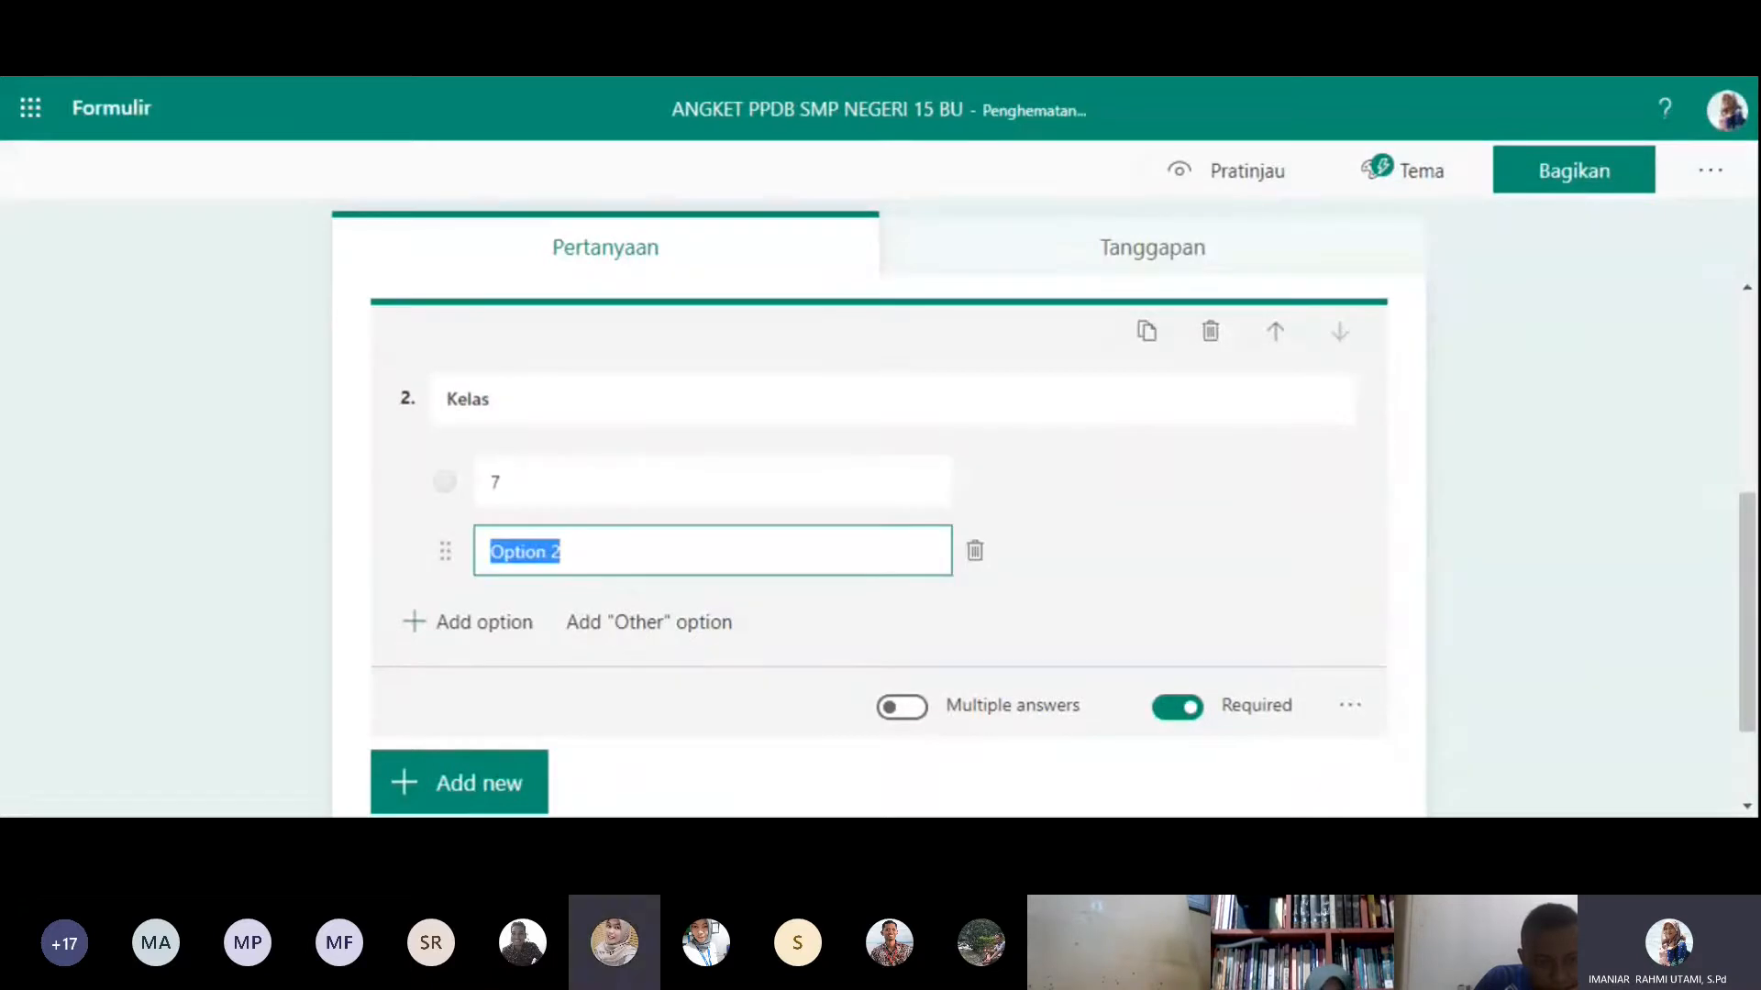
{"action": "type", "text": "8"}
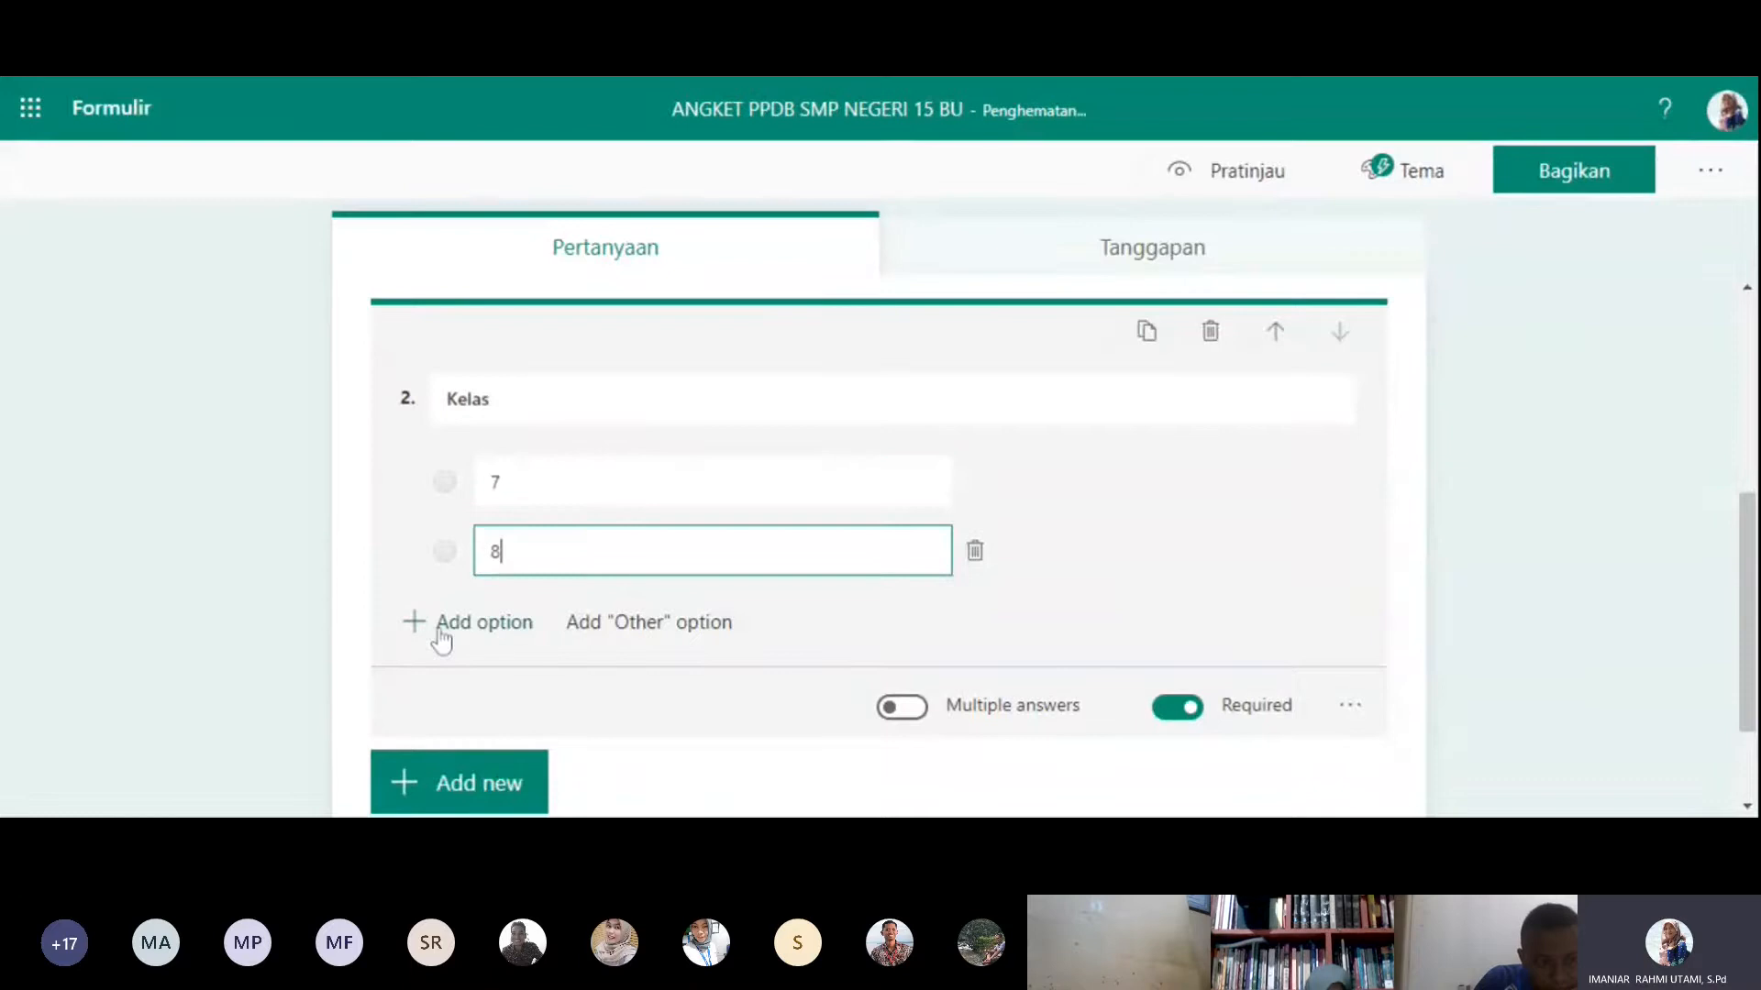
{"action": "left_click", "coordinate": [438, 626]}
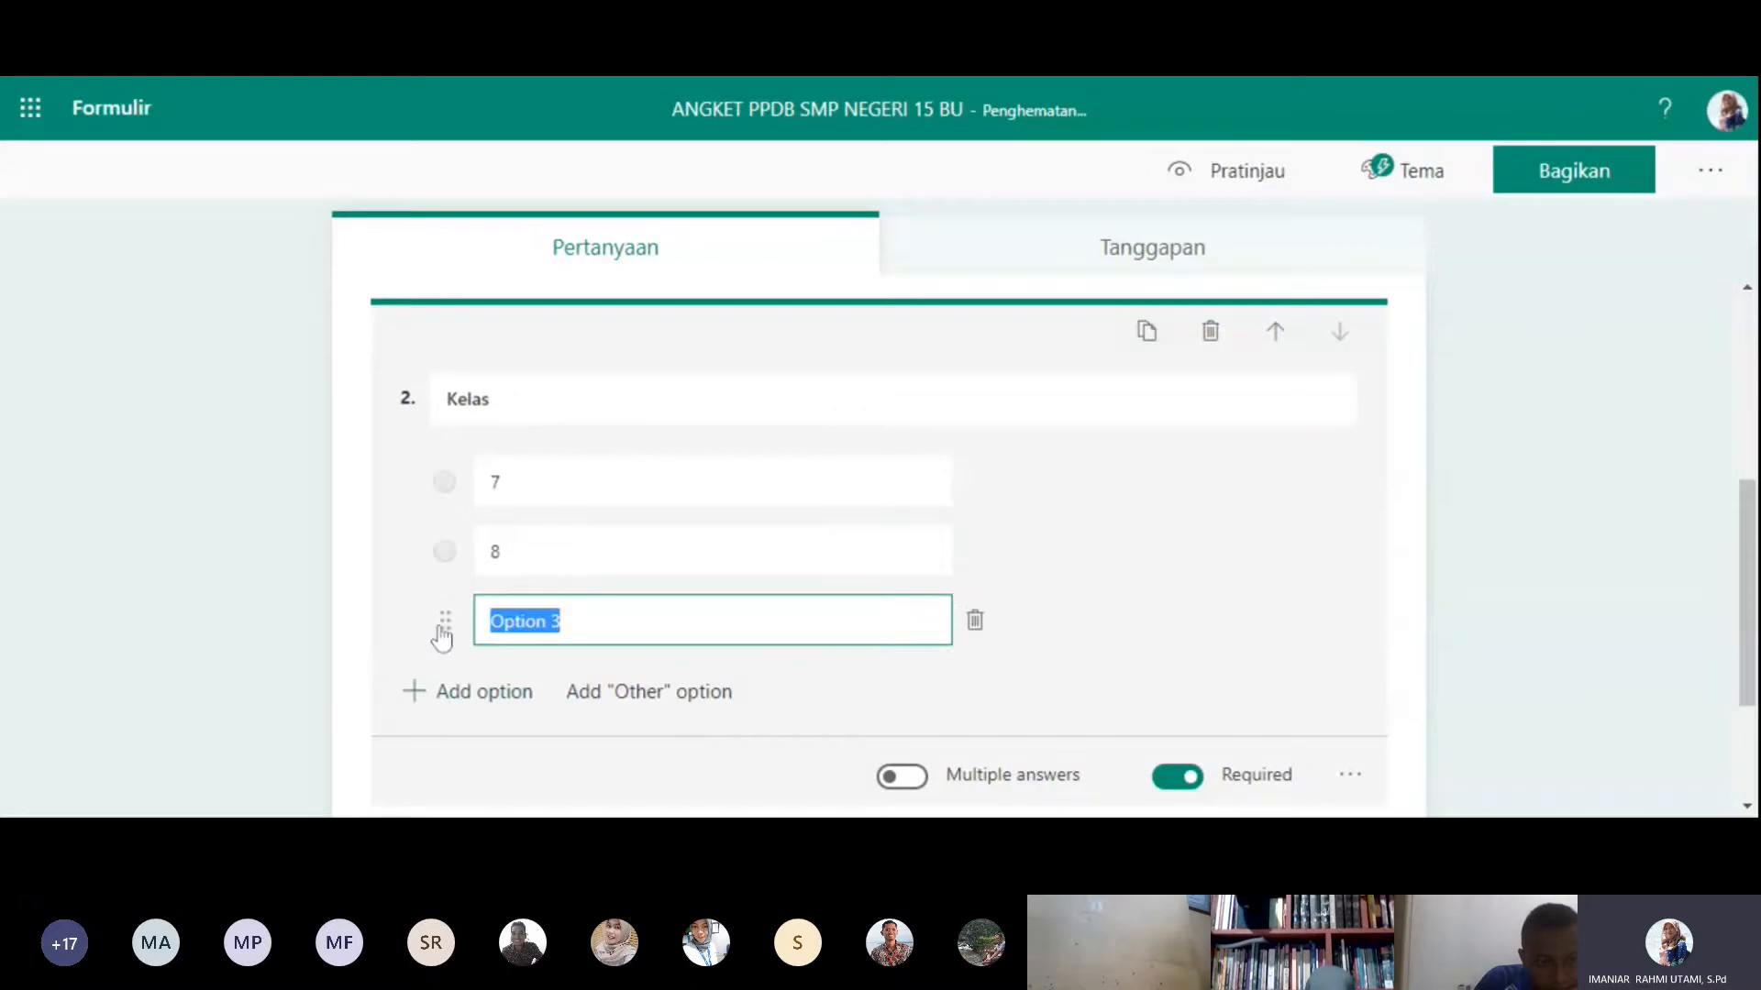
{"action": "type", "text": "9"}
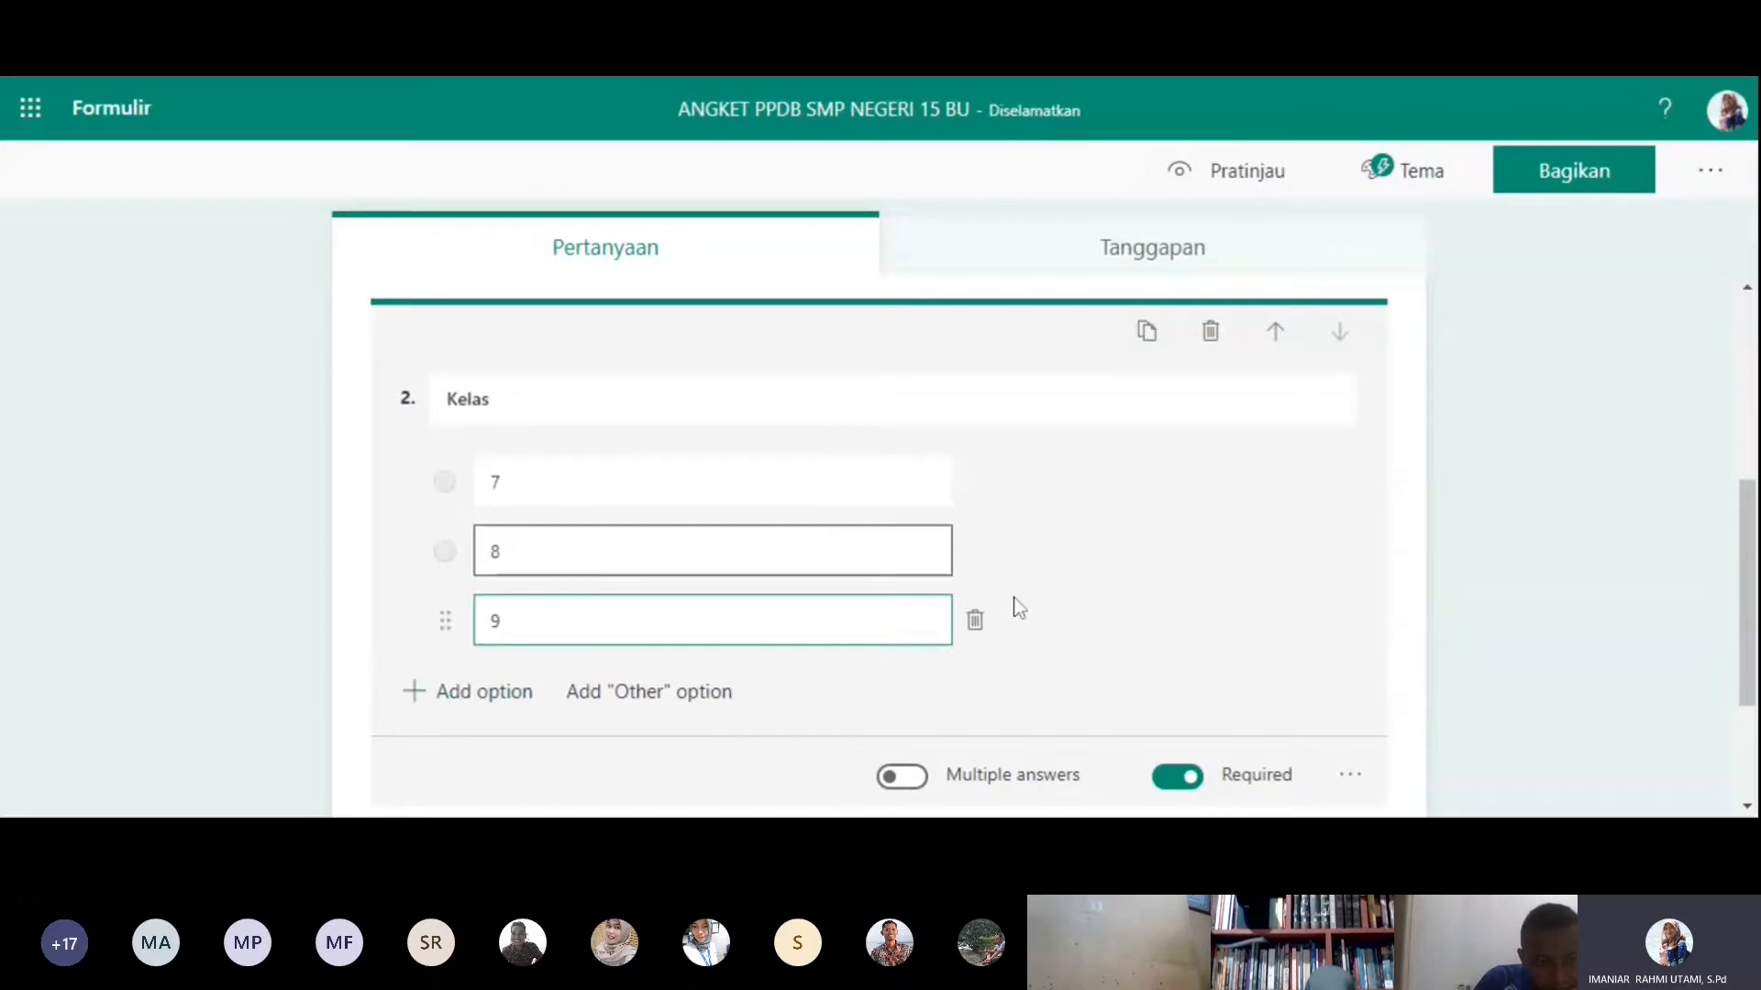
{"action": "left_click", "coordinate": [1333, 593]}
{"action": "left_click", "coordinate": [1429, 653]}
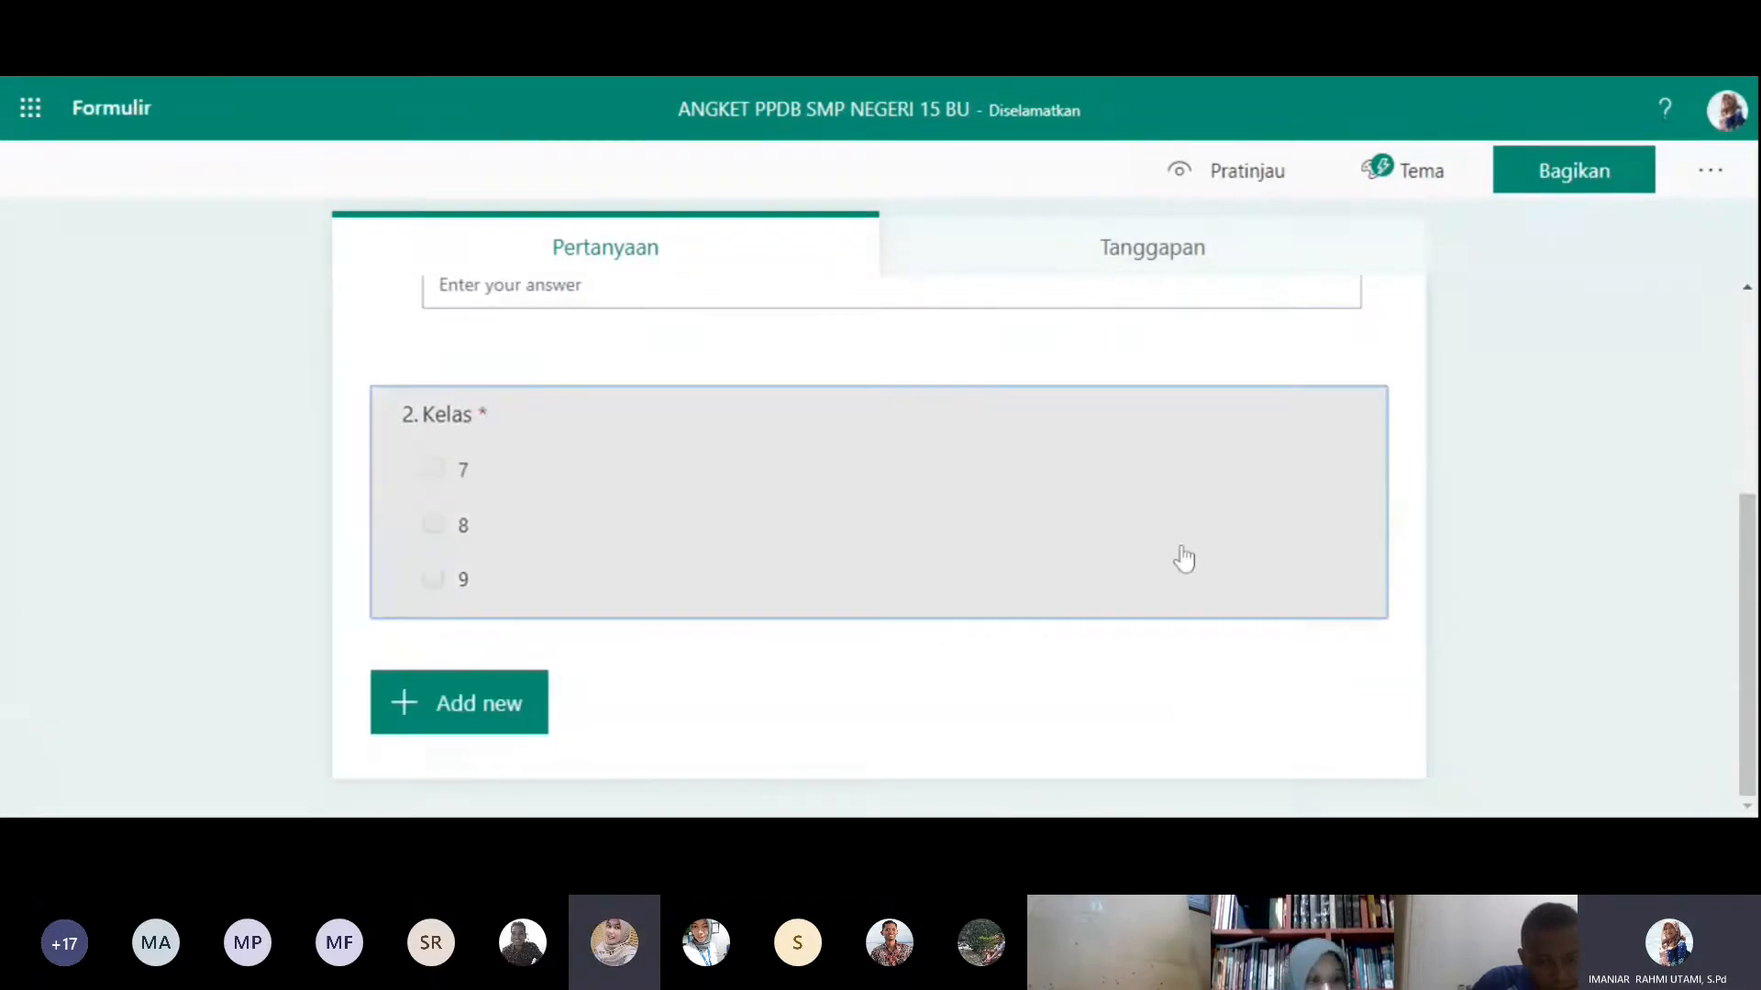
- Change the Kelas question's answer format to a drop-down list
{"action": "left_click", "coordinate": [1184, 558]}
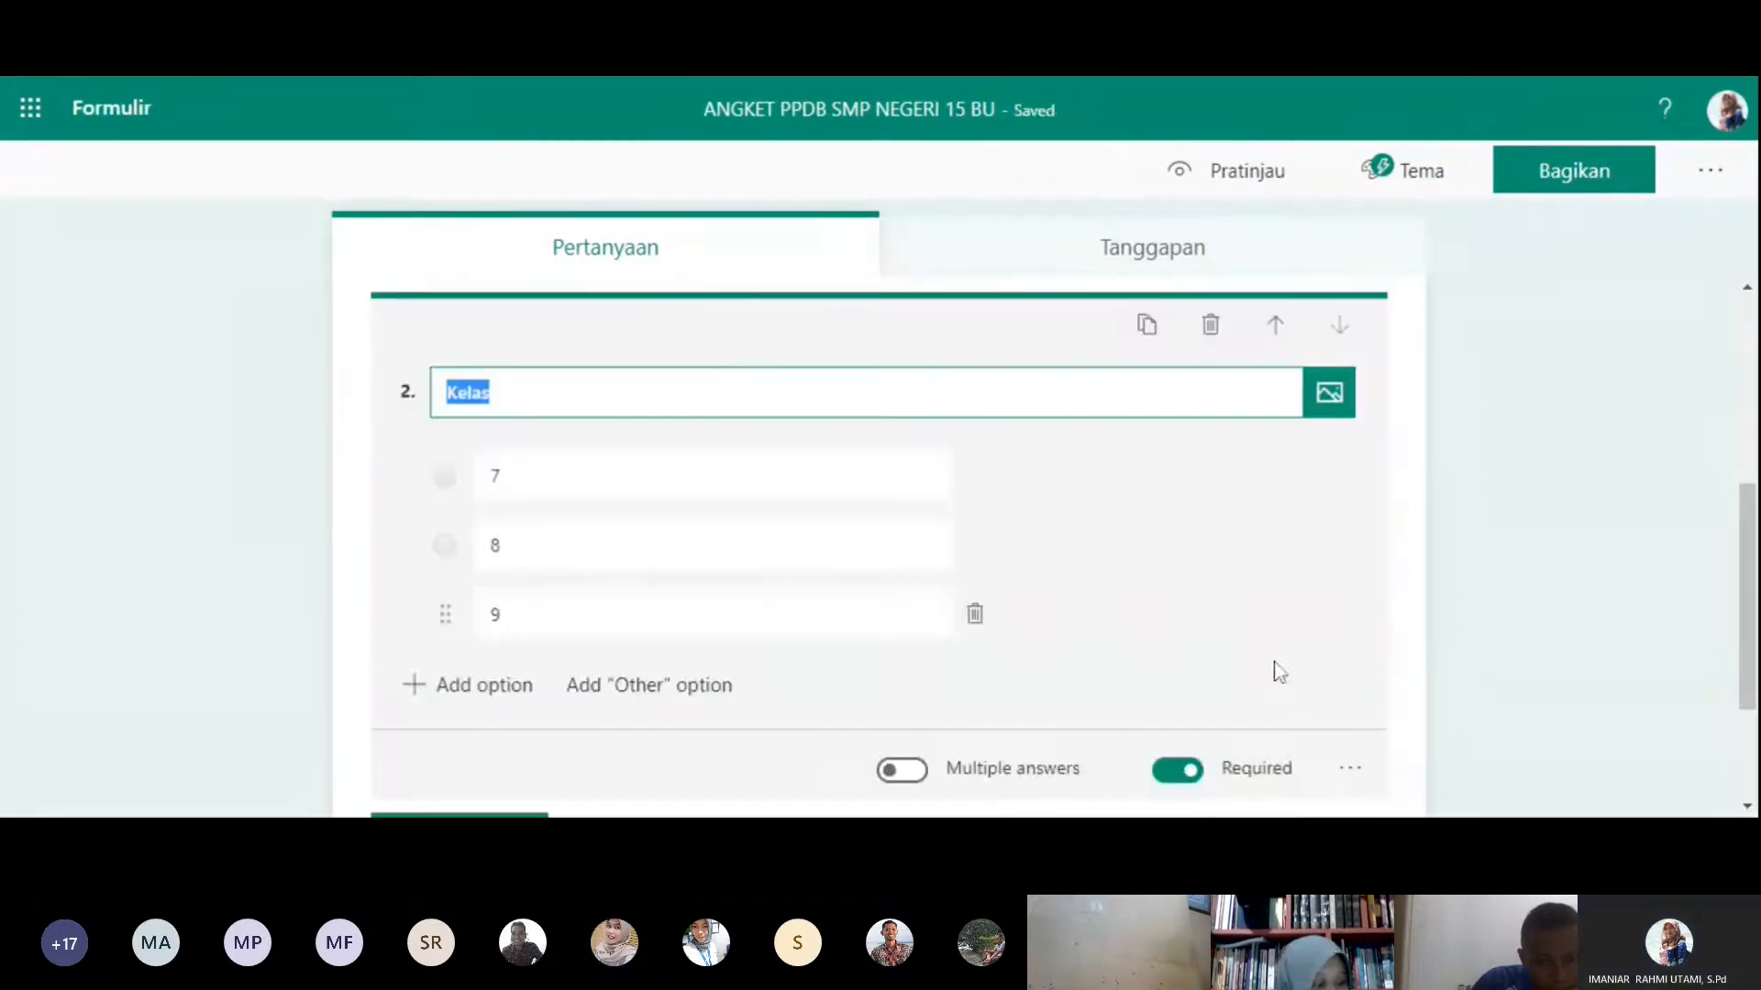
{"action": "left_click", "coordinate": [1350, 769]}
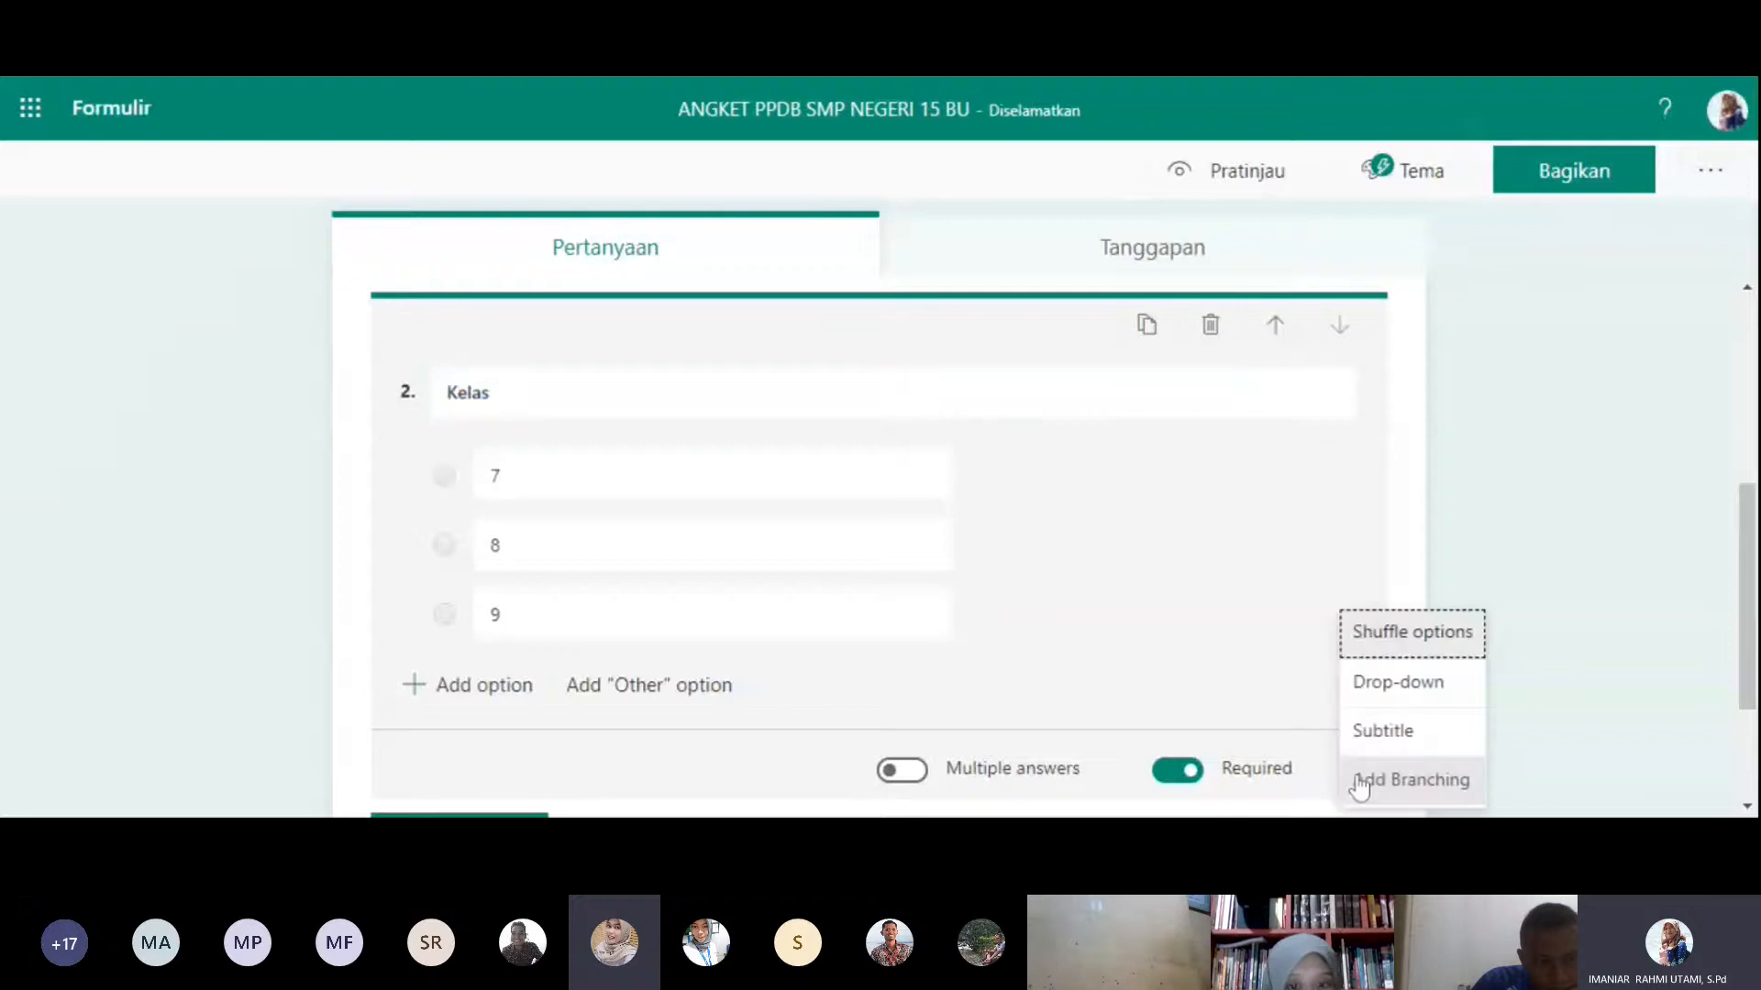
{"action": "left_click", "coordinate": [1366, 700]}
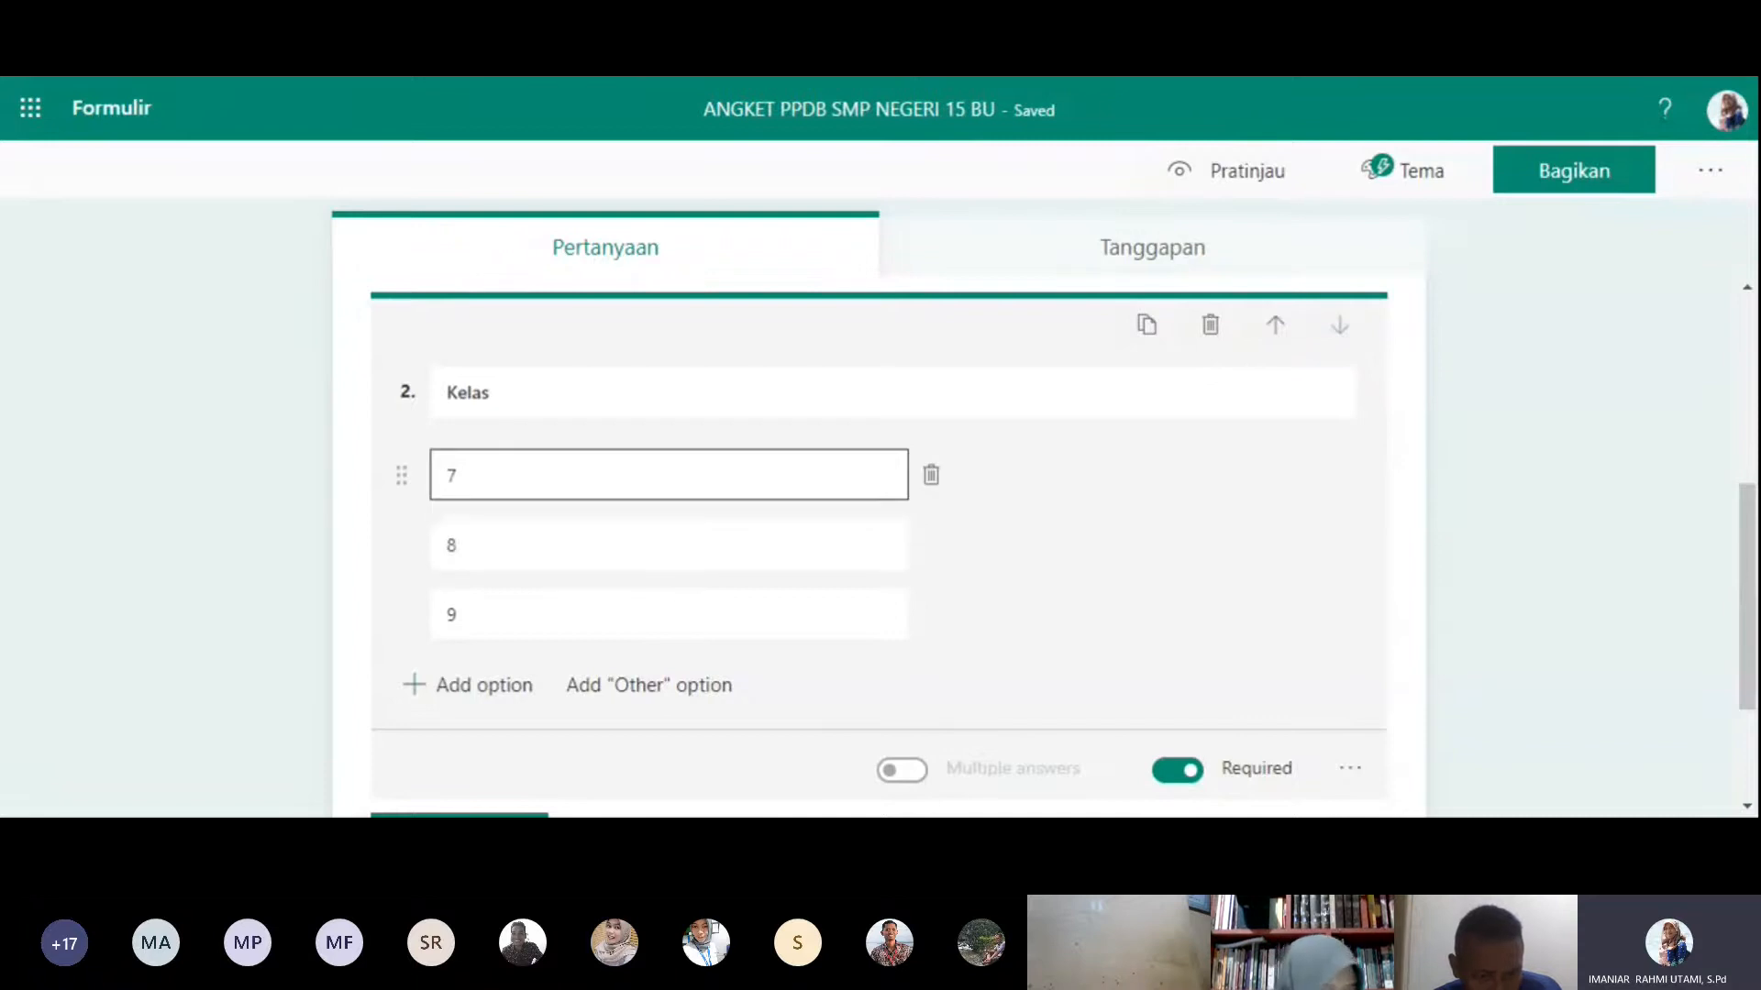
- Try shuffling the options of the Kelas question, and turn the shuffling off again
{"action": "left_click", "coordinate": [1350, 767]}
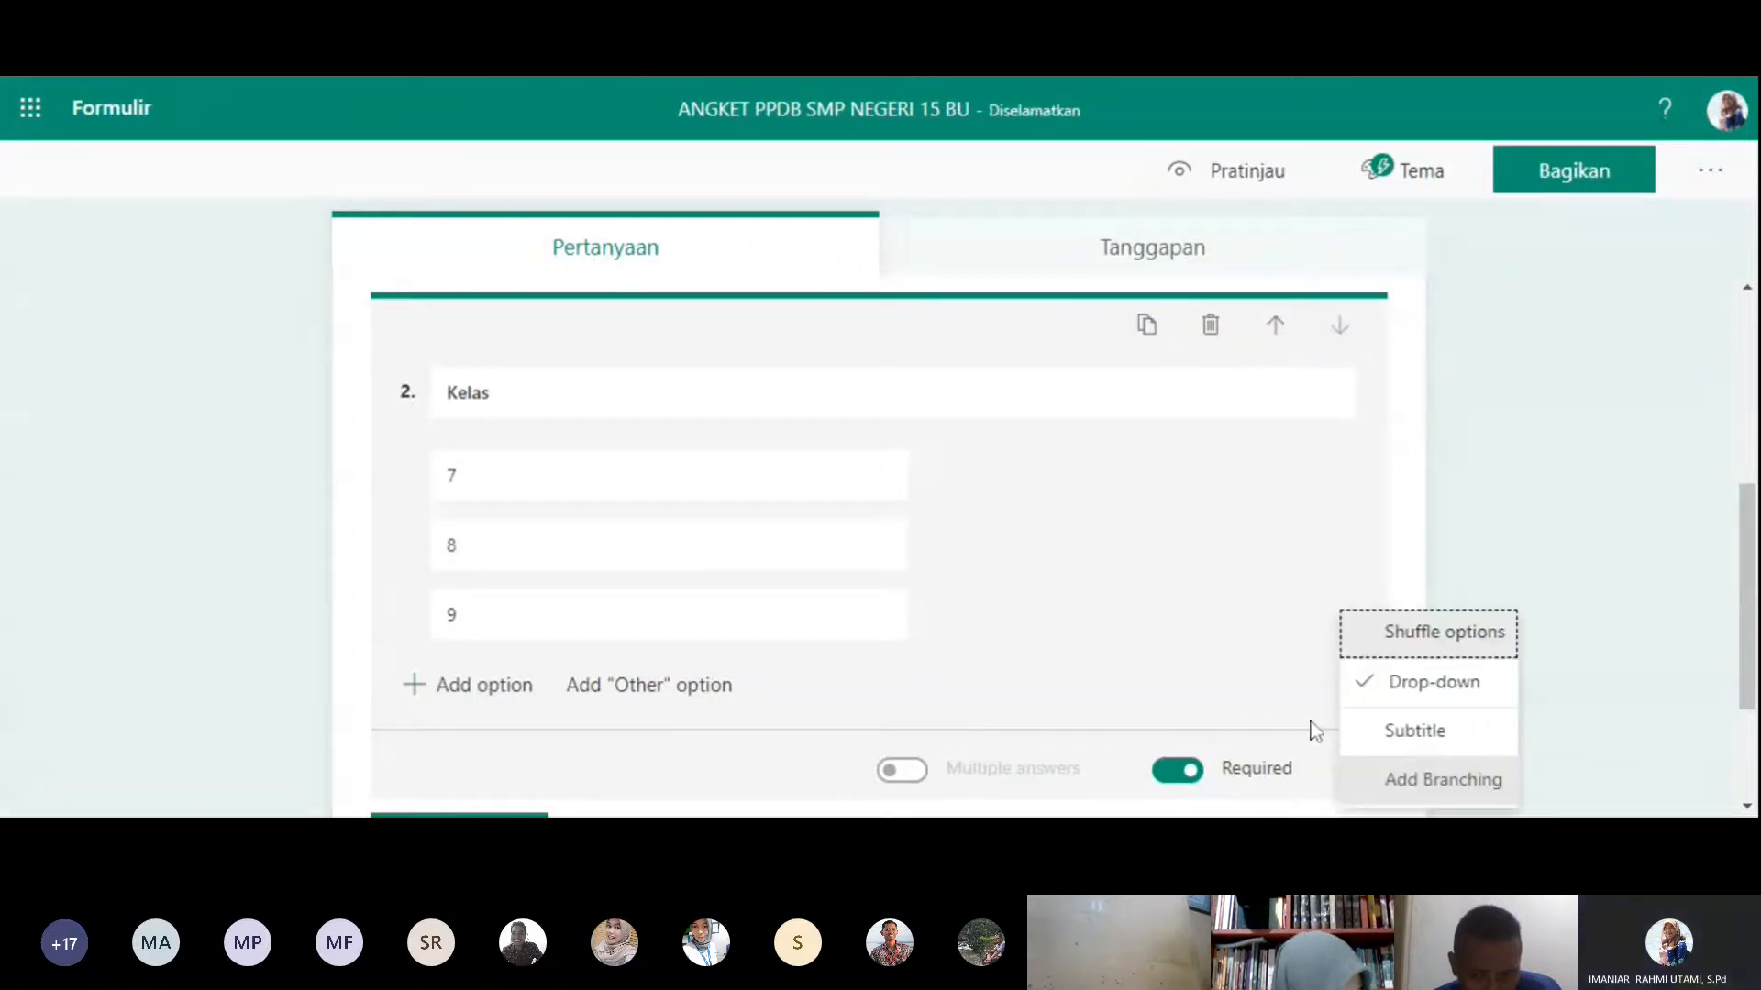
{"action": "left_click", "coordinate": [1356, 636]}
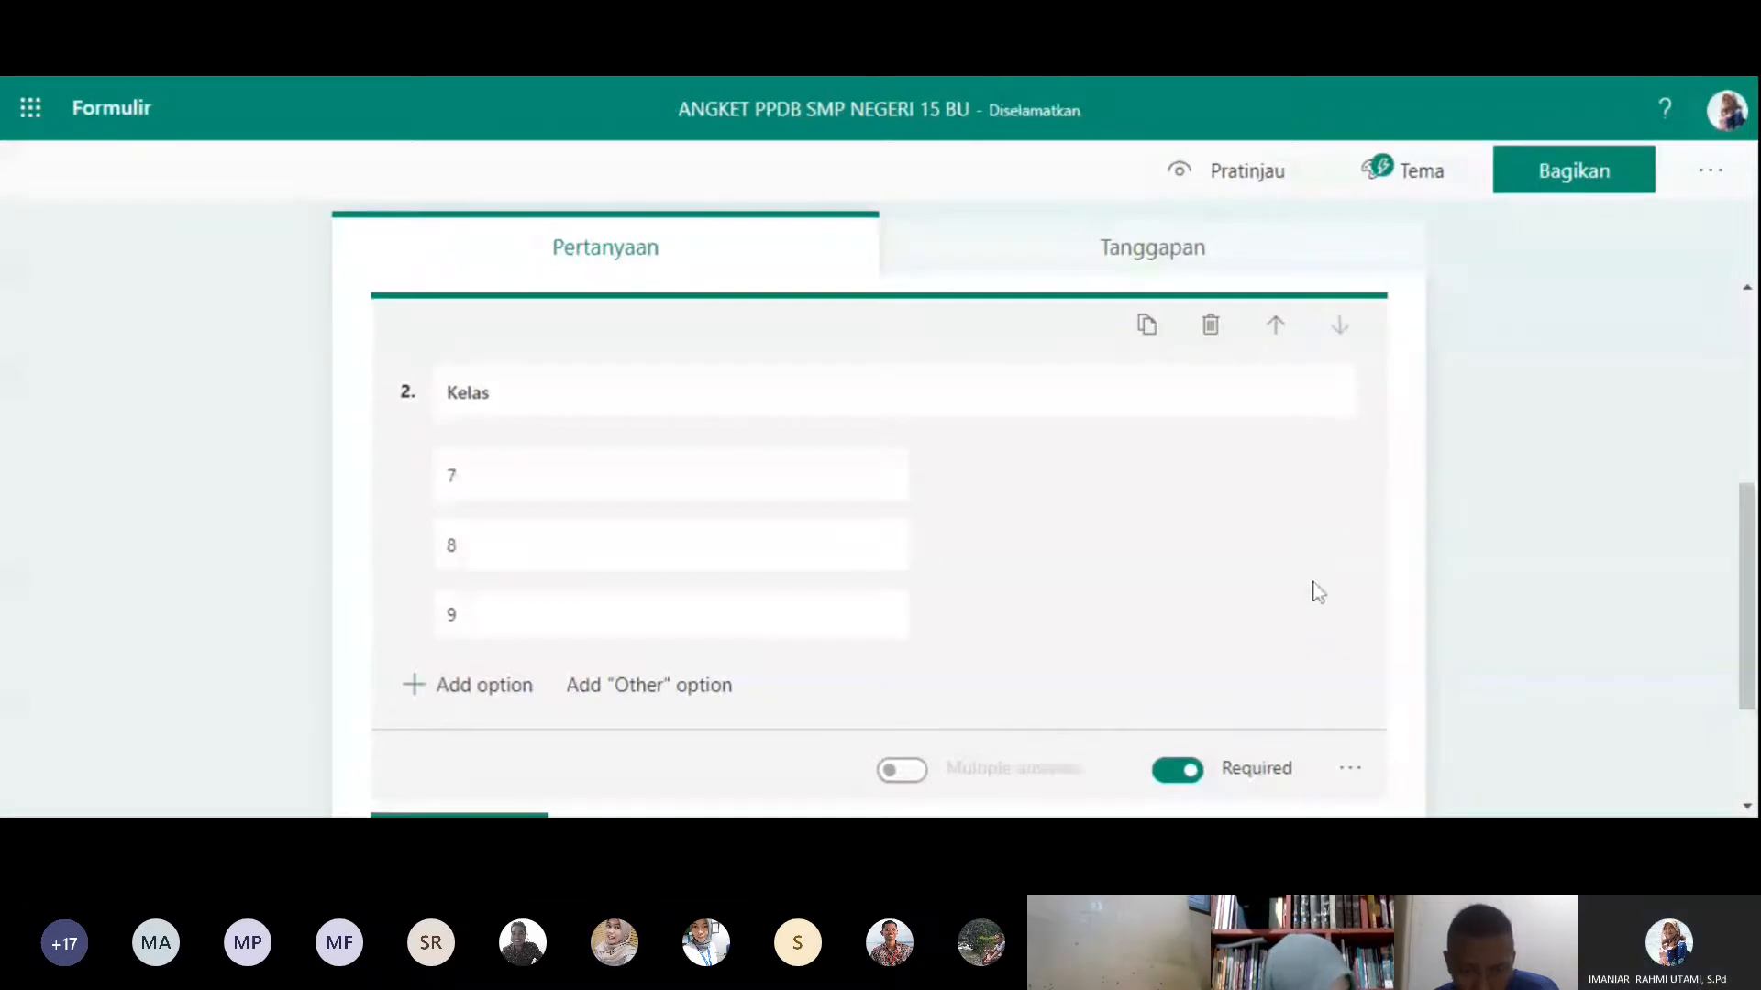
{"action": "left_click", "coordinate": [1348, 768]}
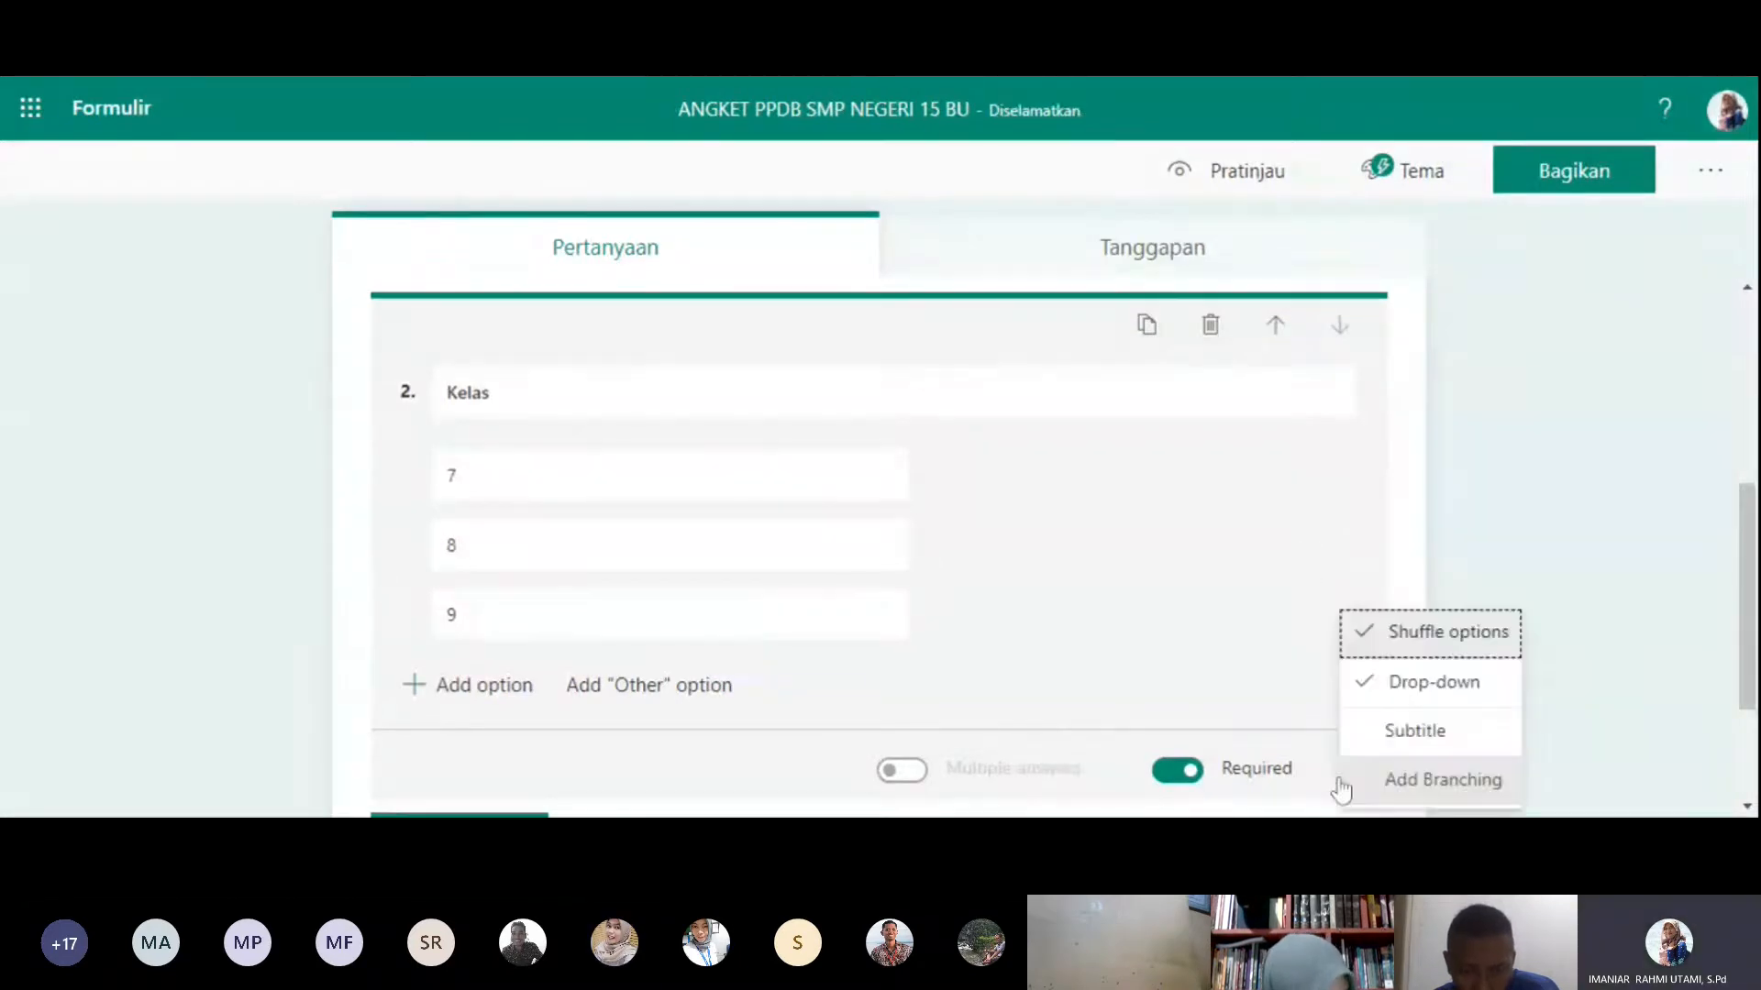
{"action": "left_click", "coordinate": [1361, 632]}
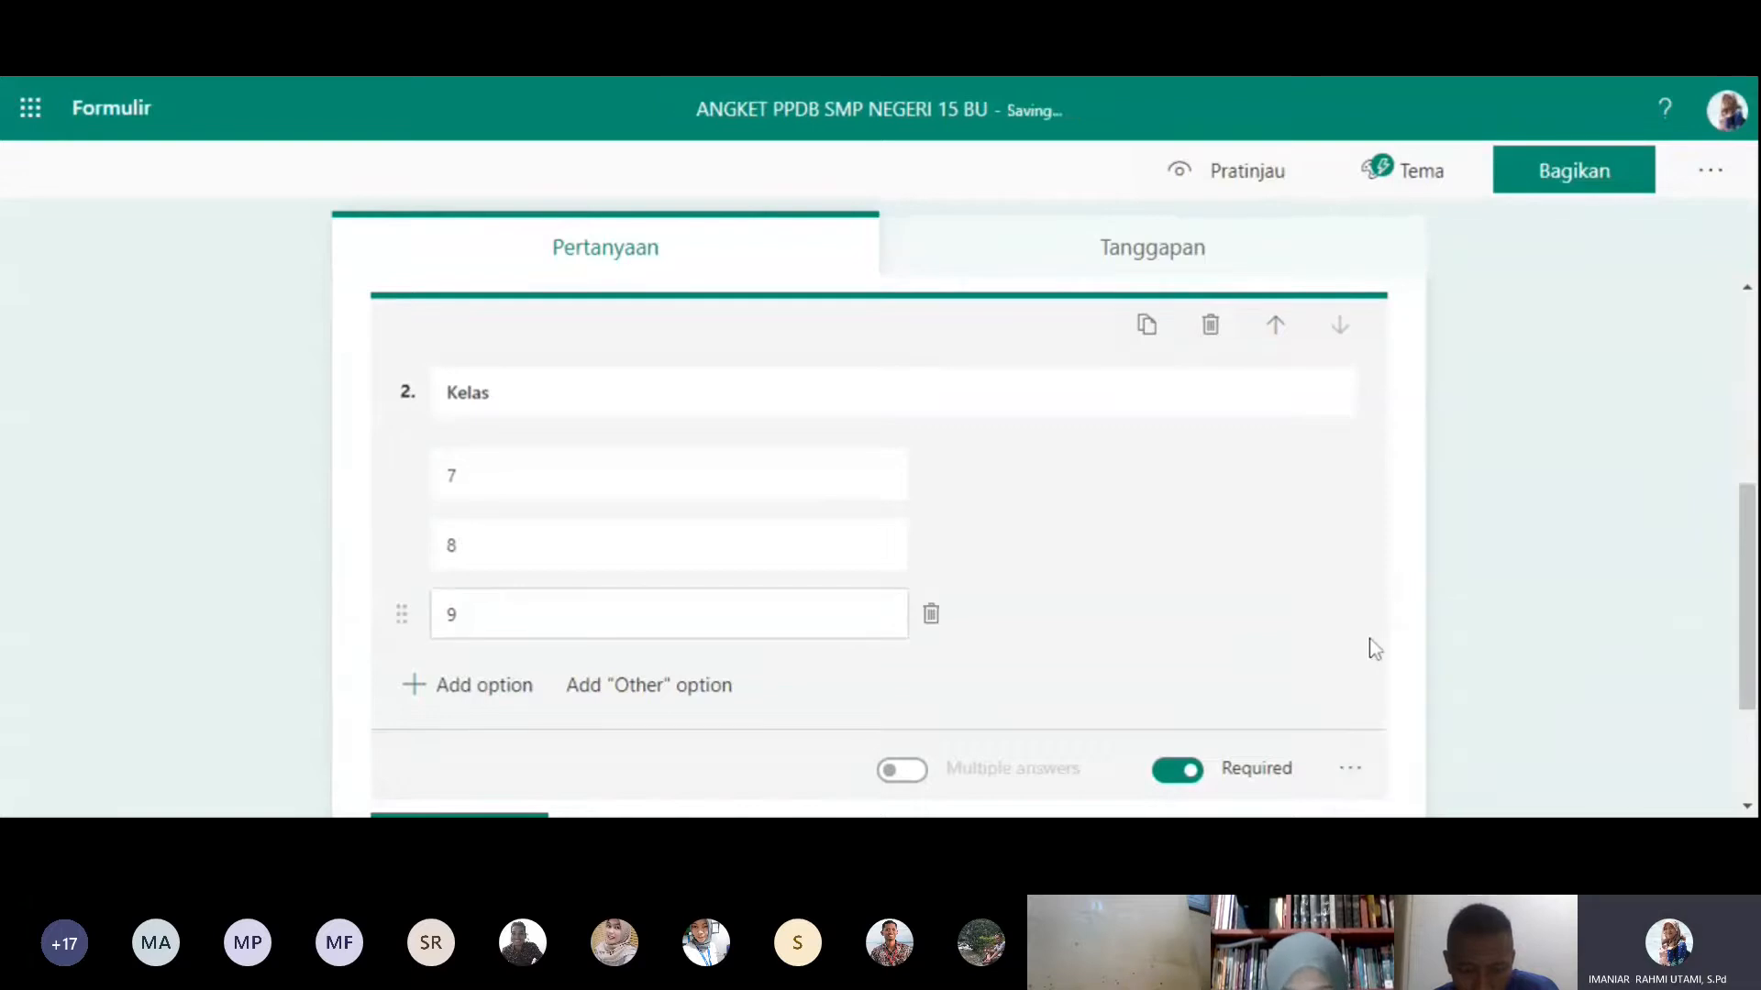
- View the branching settings of the Kelas question, return to the form and check the question's drop-down display
{"action": "left_click", "coordinate": [1346, 782]}
{"action": "left_click", "coordinate": [1348, 782]}
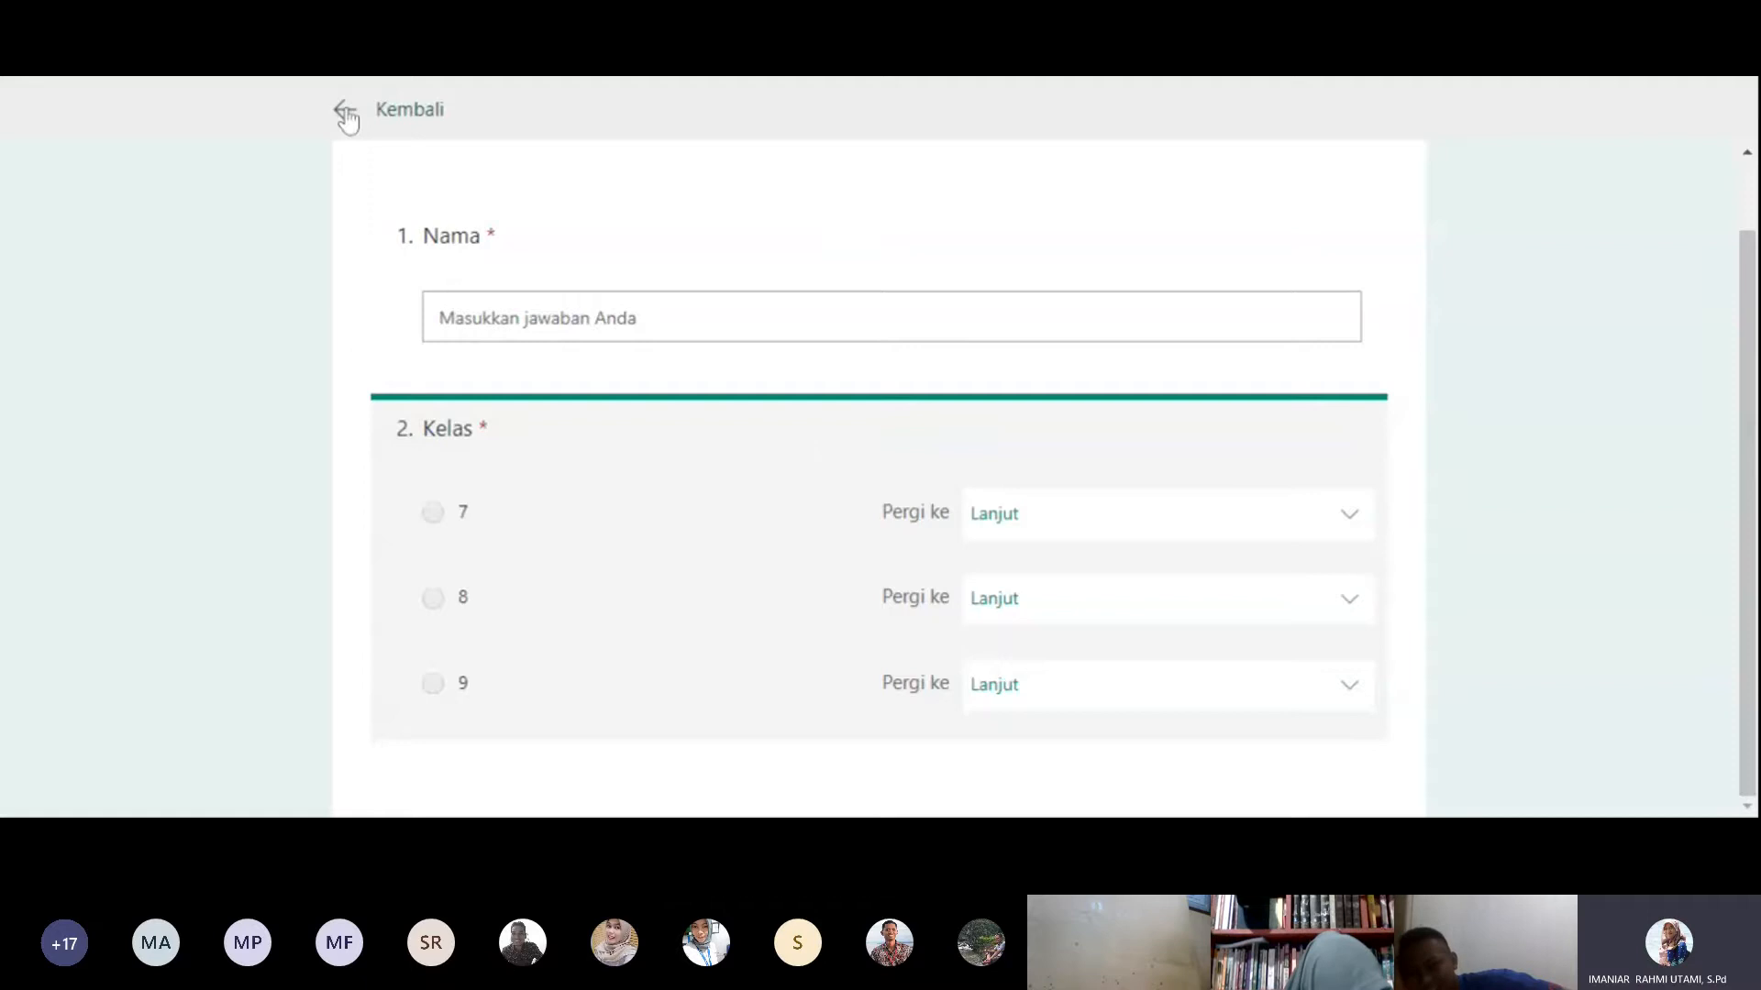
{"action": "left_click", "coordinate": [343, 109]}
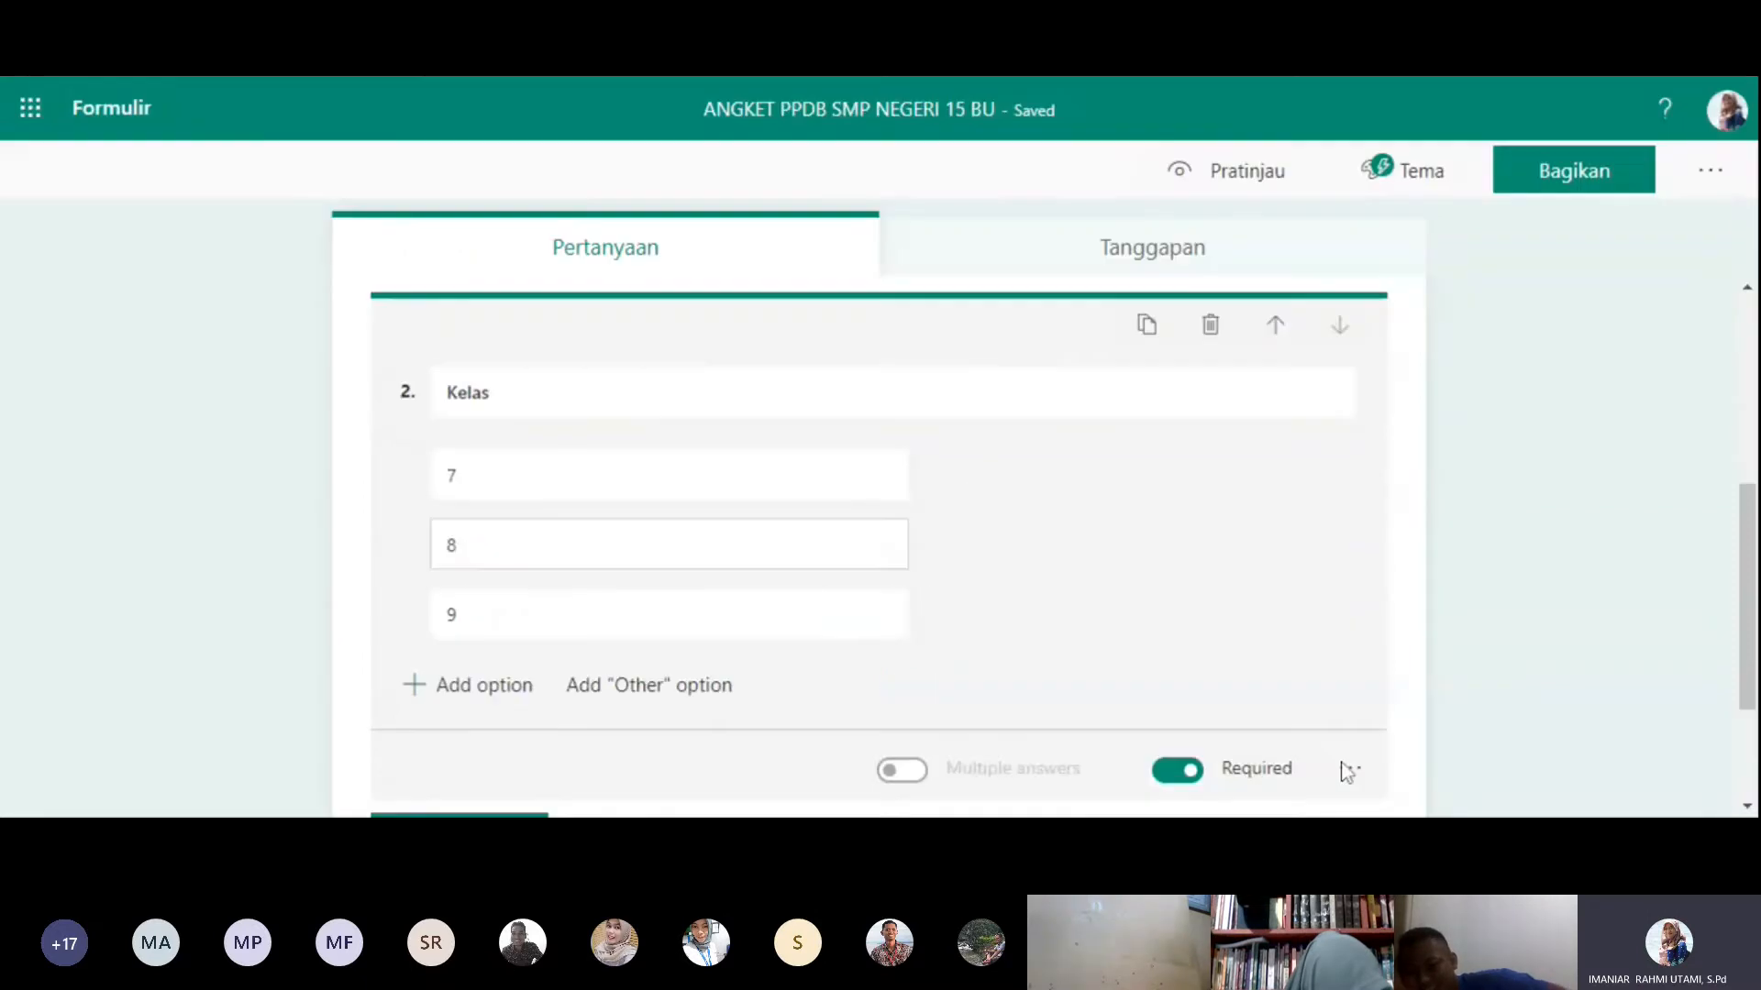
{"action": "left_click", "coordinate": [1348, 768]}
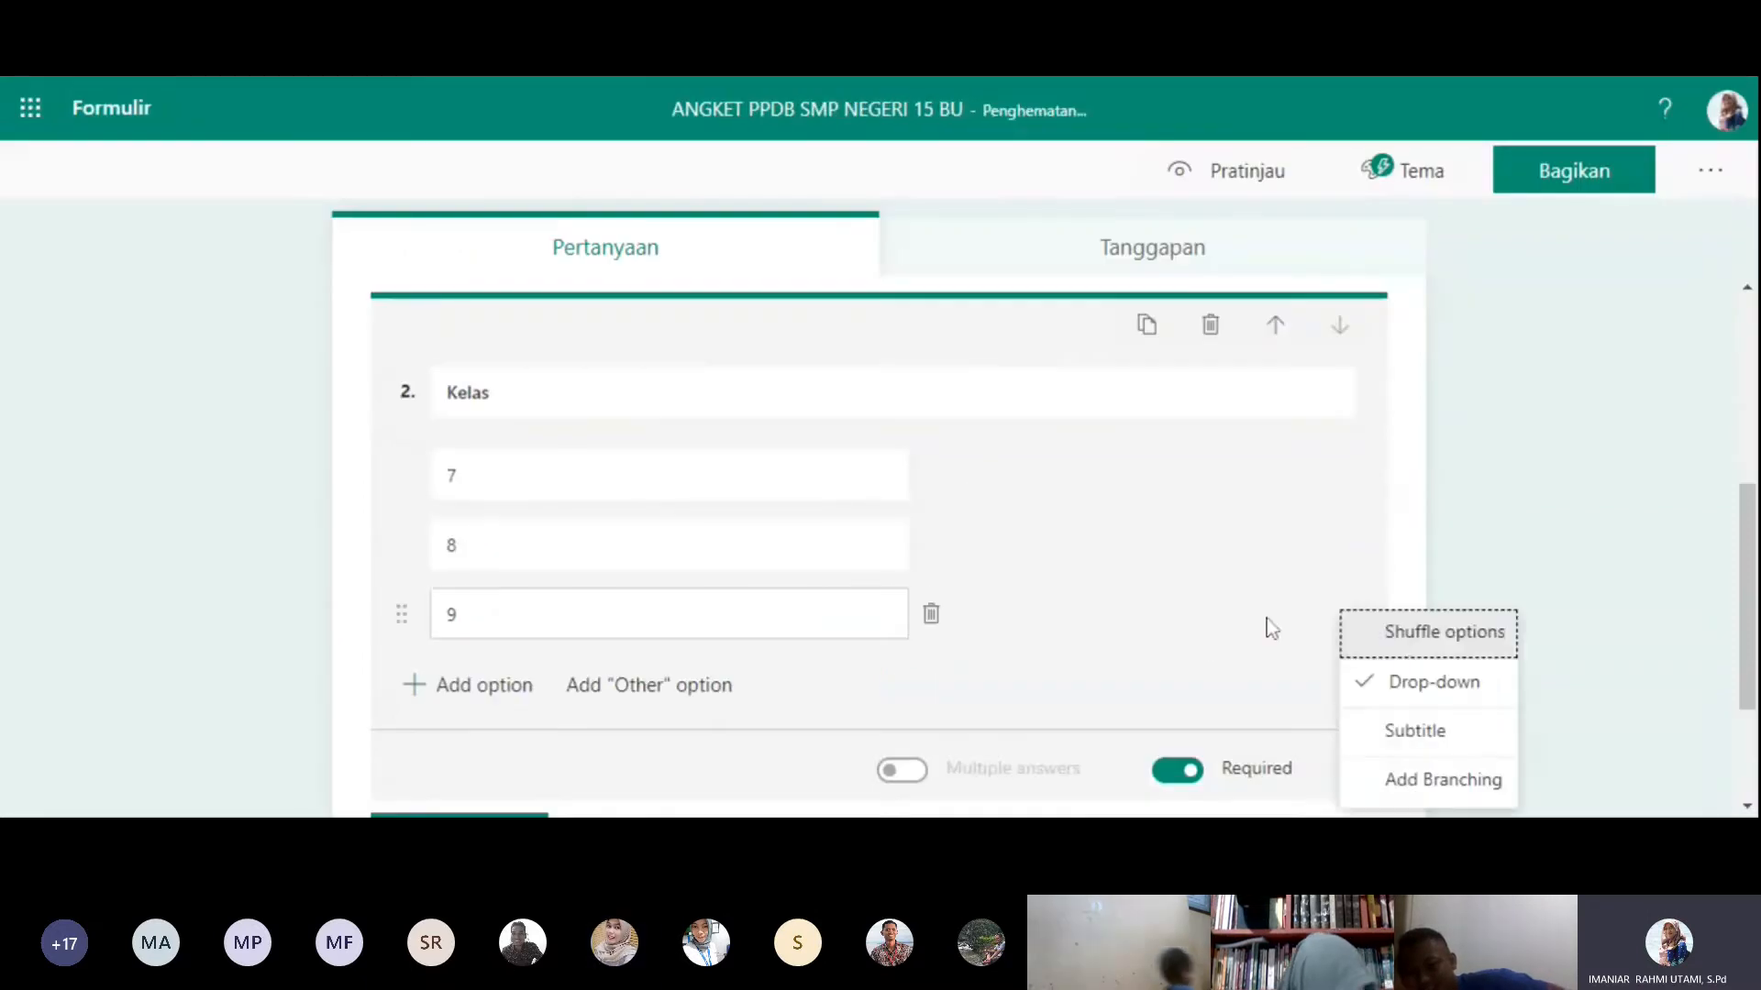
{"action": "left_click", "coordinate": [1267, 618]}
{"action": "left_click", "coordinate": [1747, 587]}
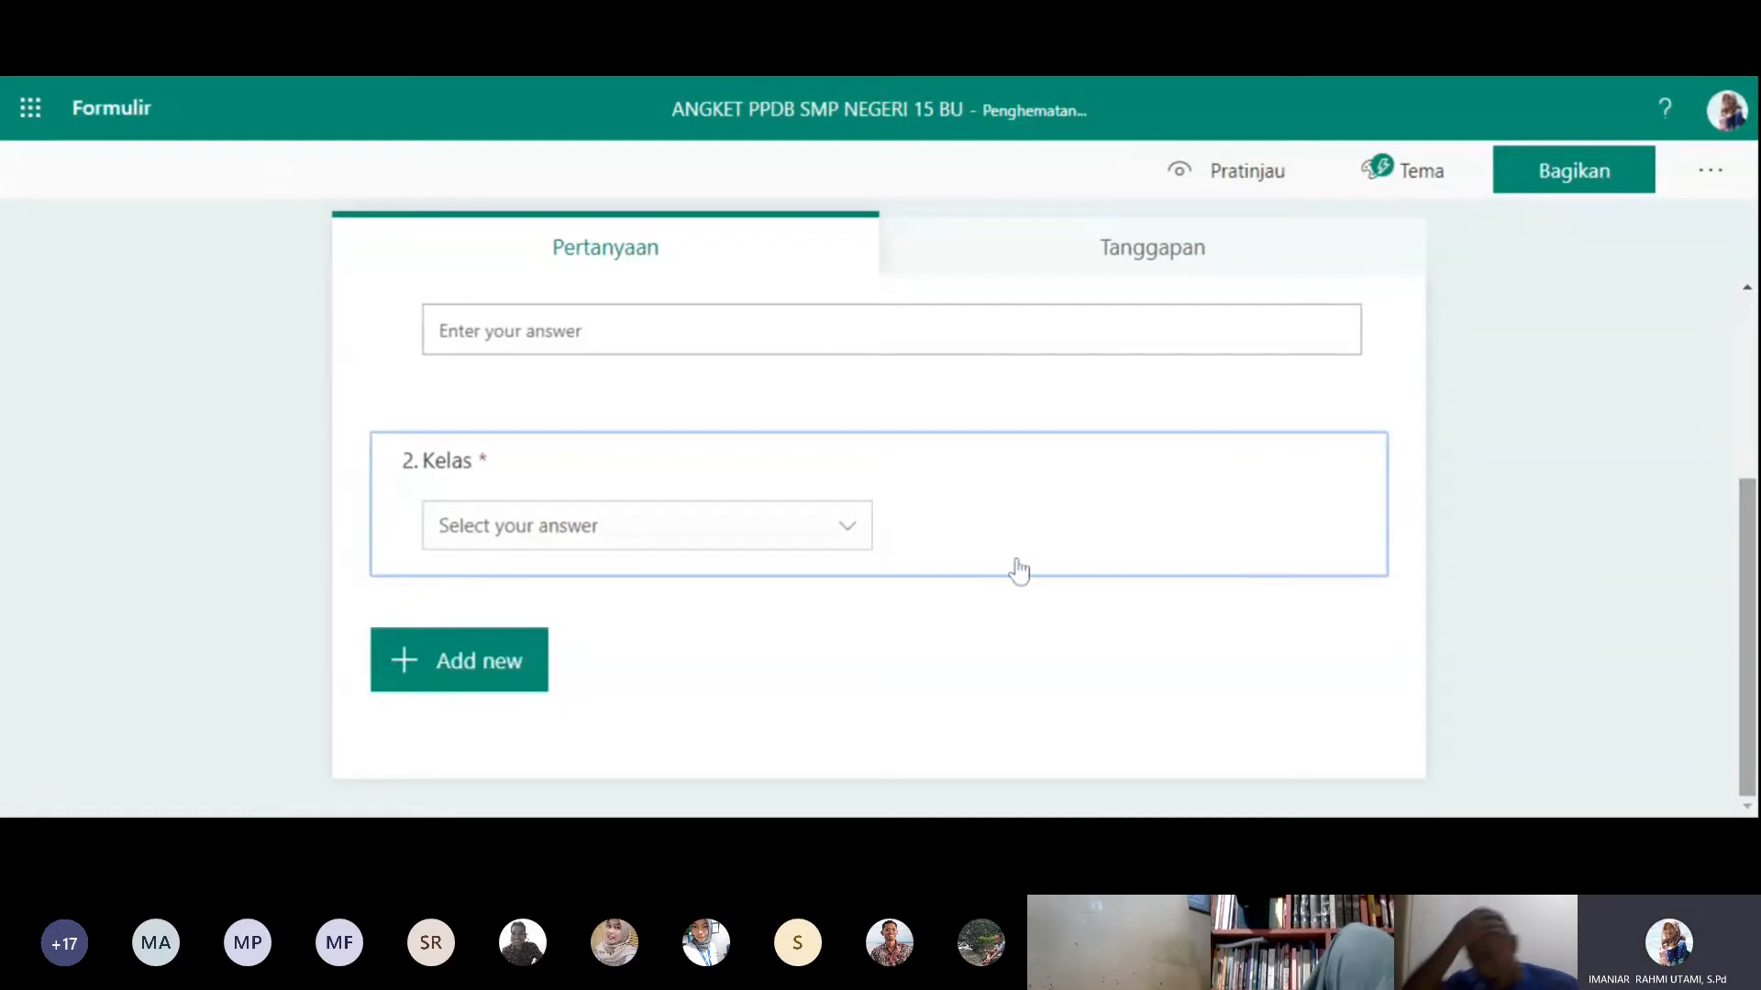
- Add a required date question titled "Tanggal Lahir" below the Kelas question
{"action": "left_click", "coordinate": [853, 538]}
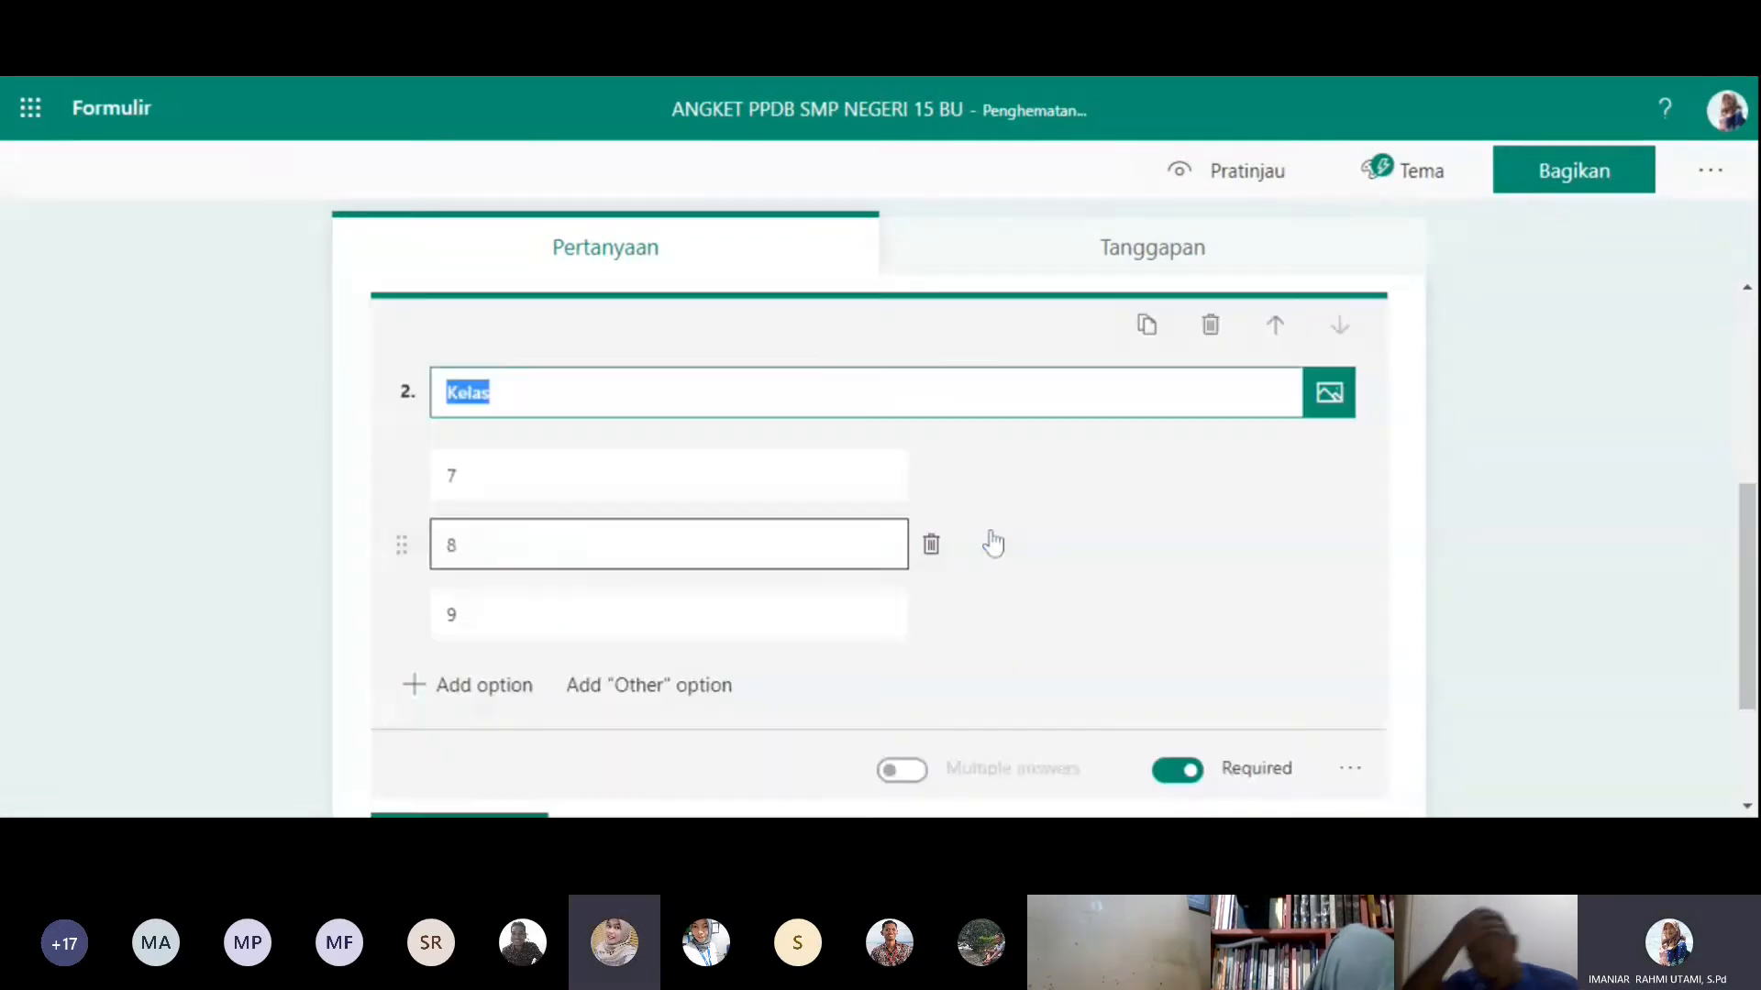
{"action": "left_click", "coordinate": [1569, 636]}
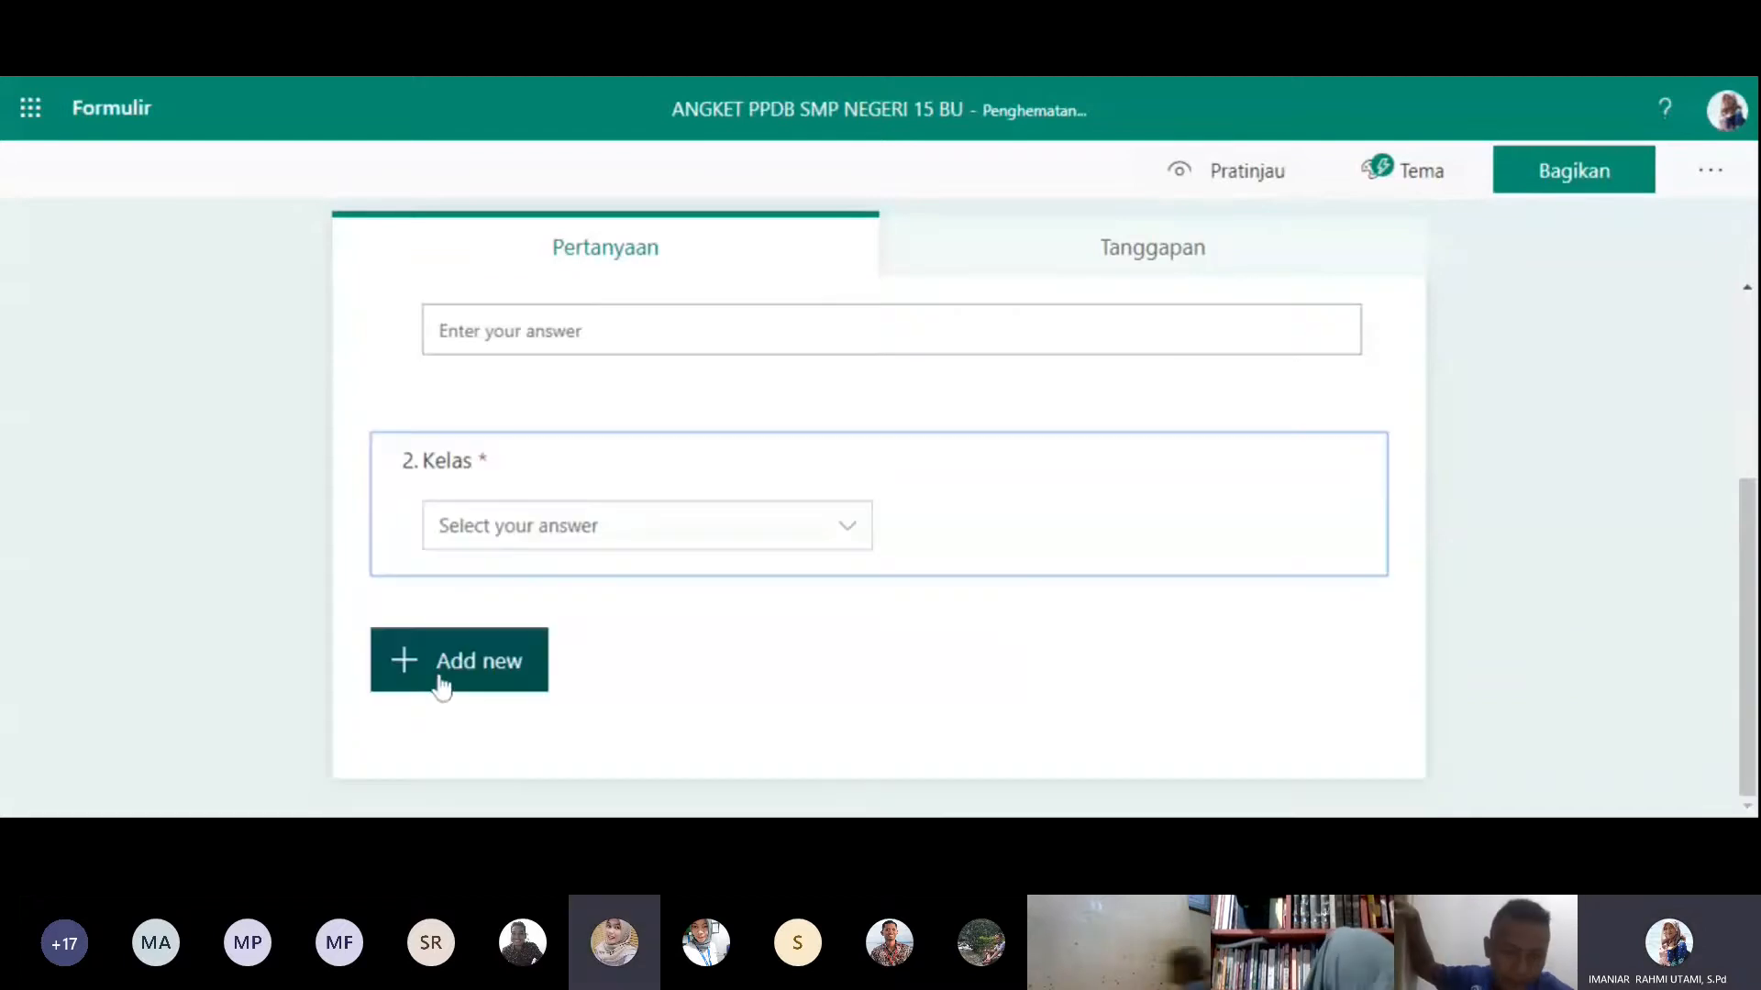
{"action": "left_click", "coordinate": [436, 676]}
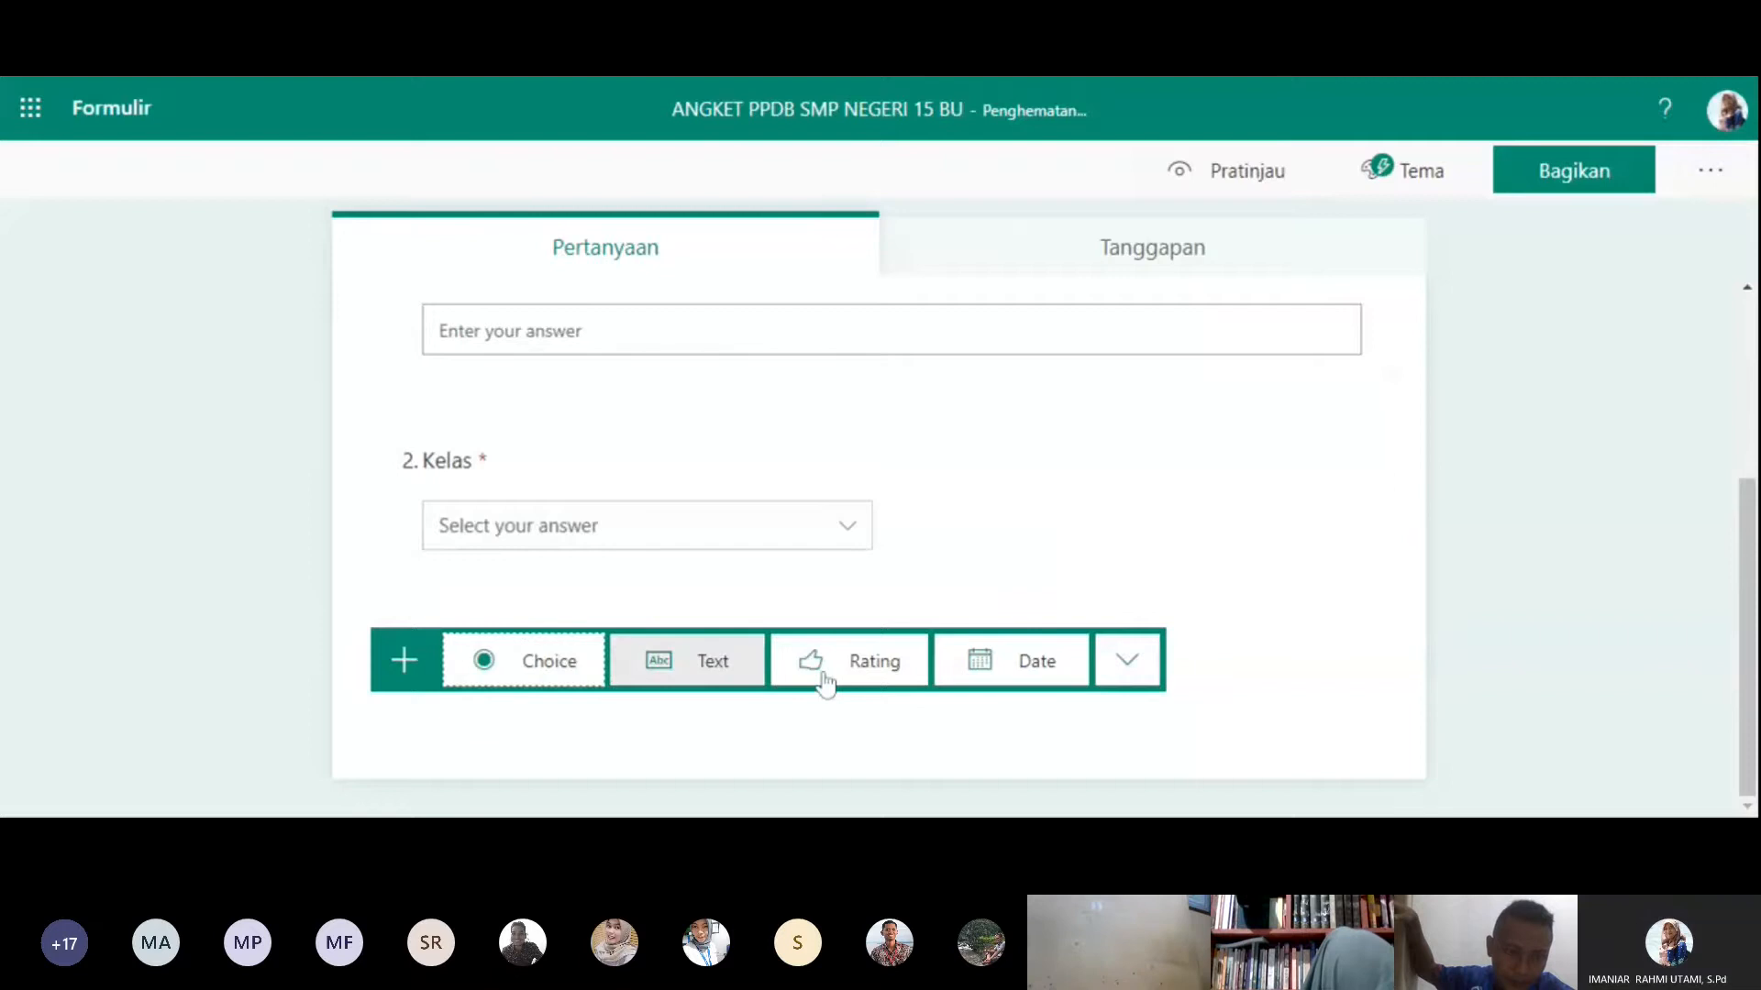
{"action": "left_click", "coordinate": [995, 677]}
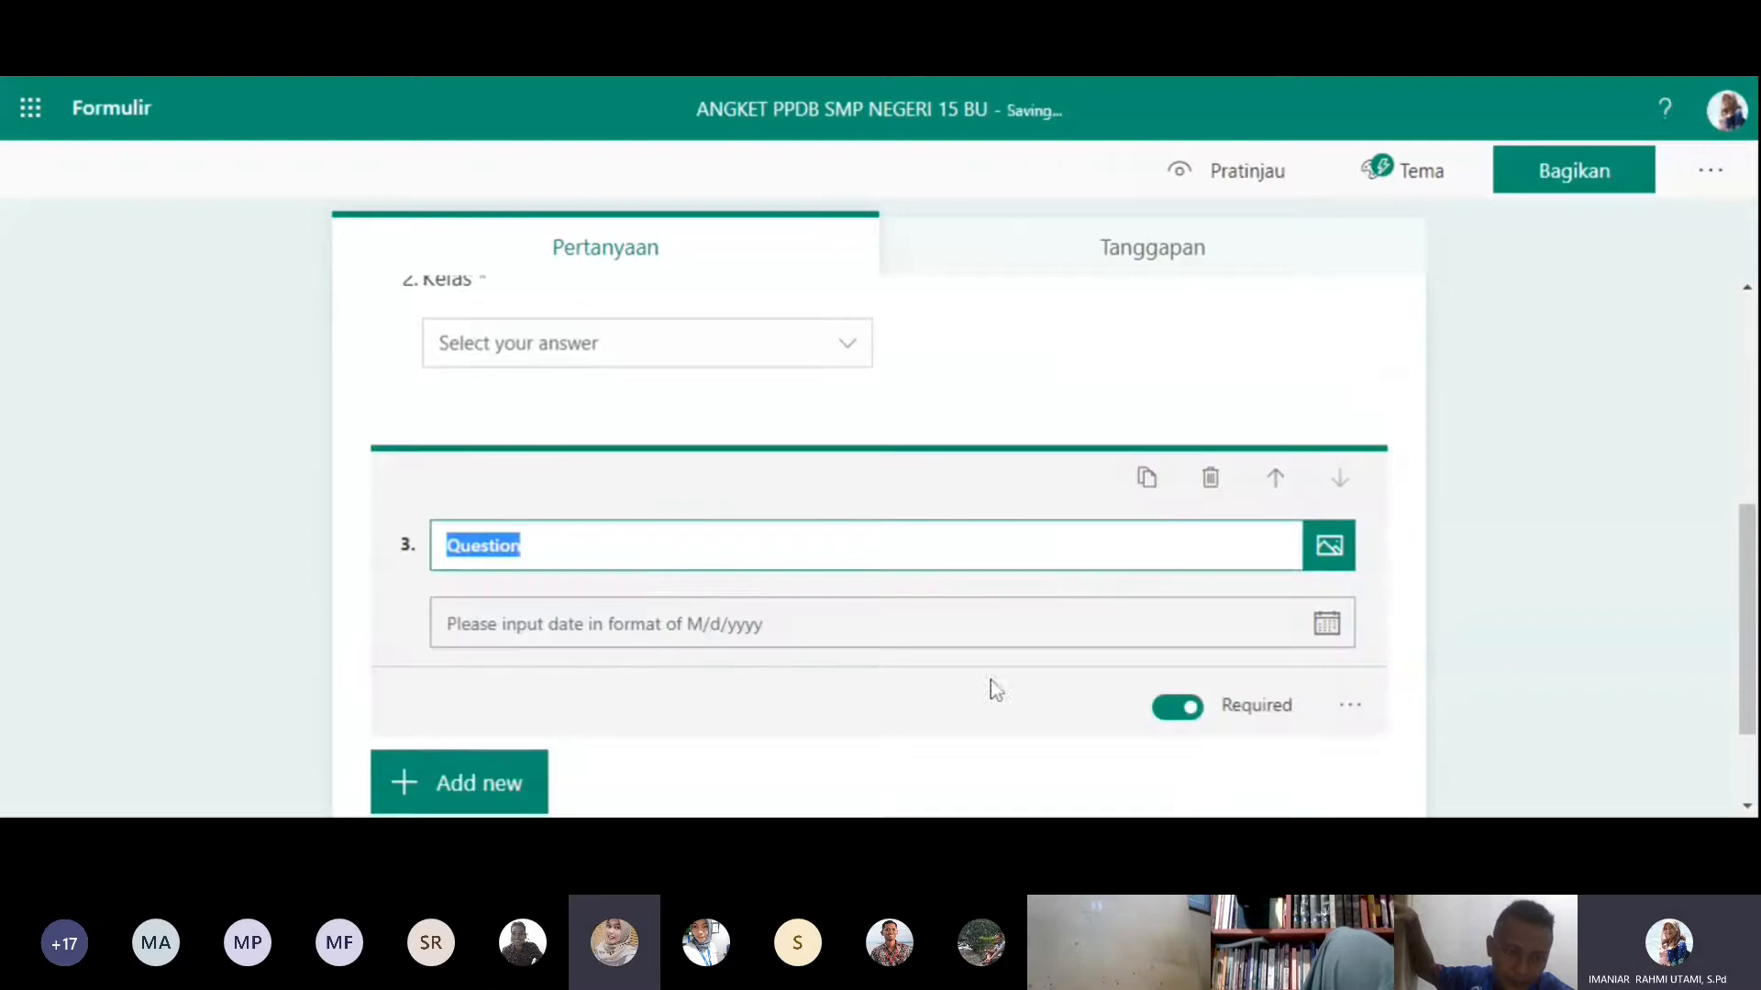
{"action": "type", "text": "Tan"}
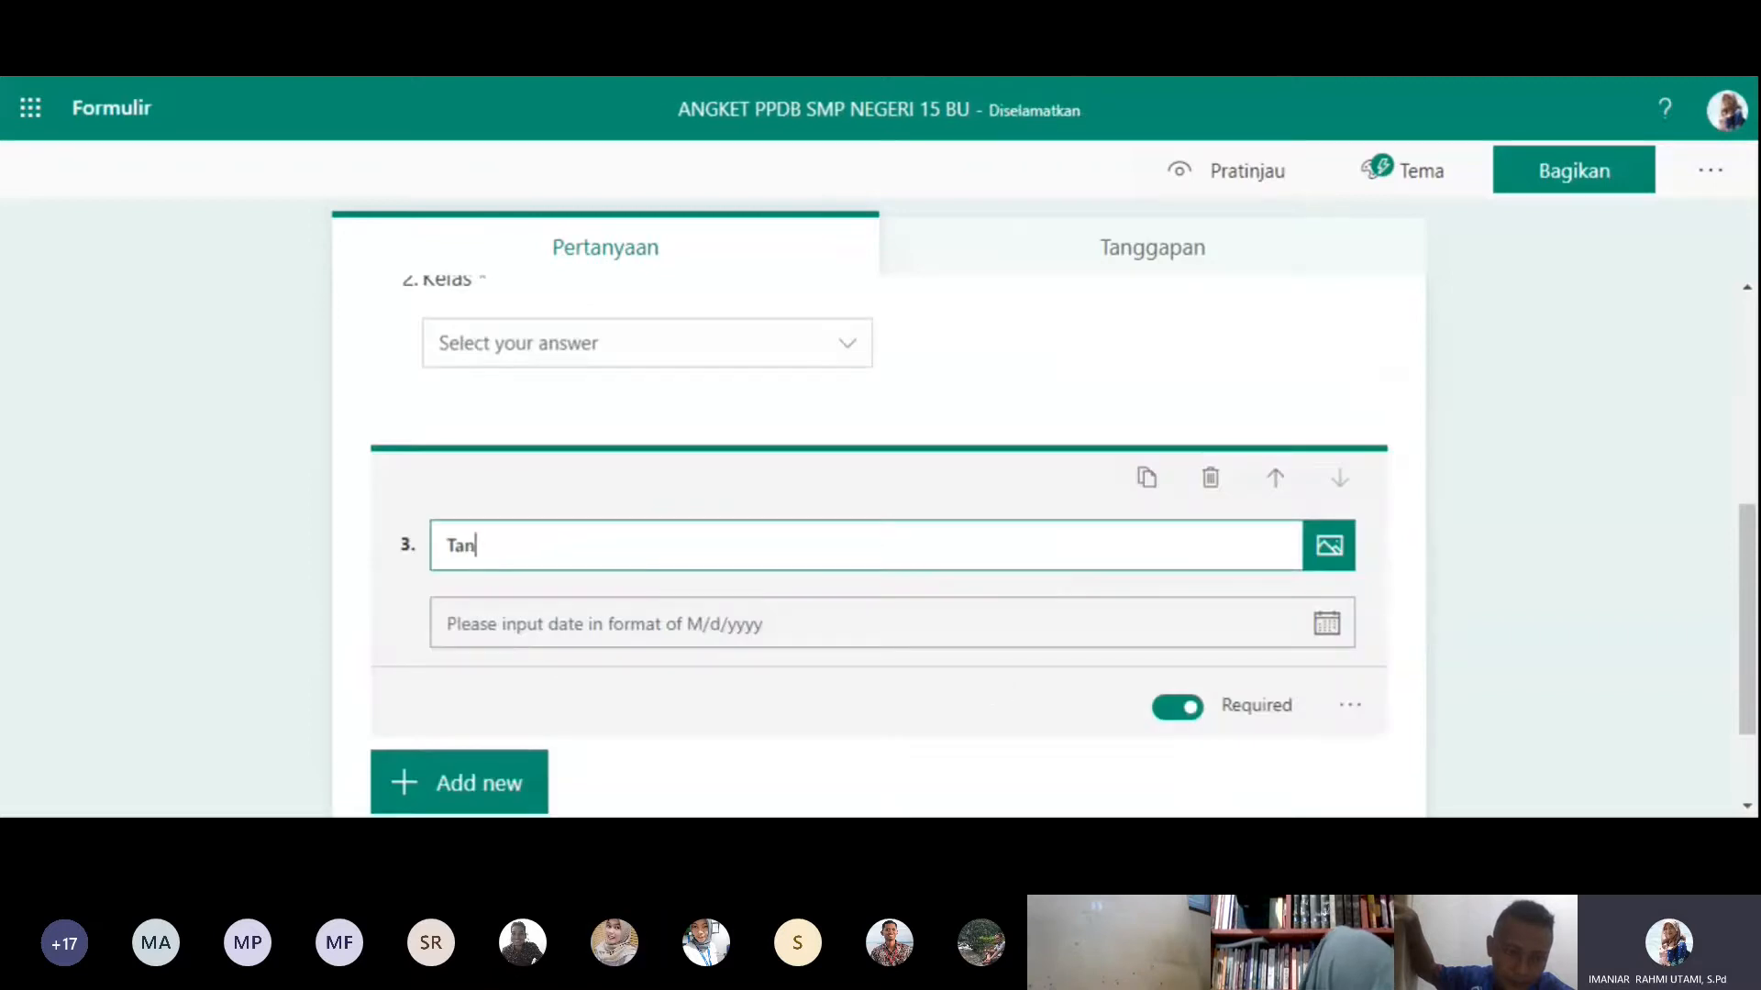
{"action": "type", "text": "ggal Lahir"}
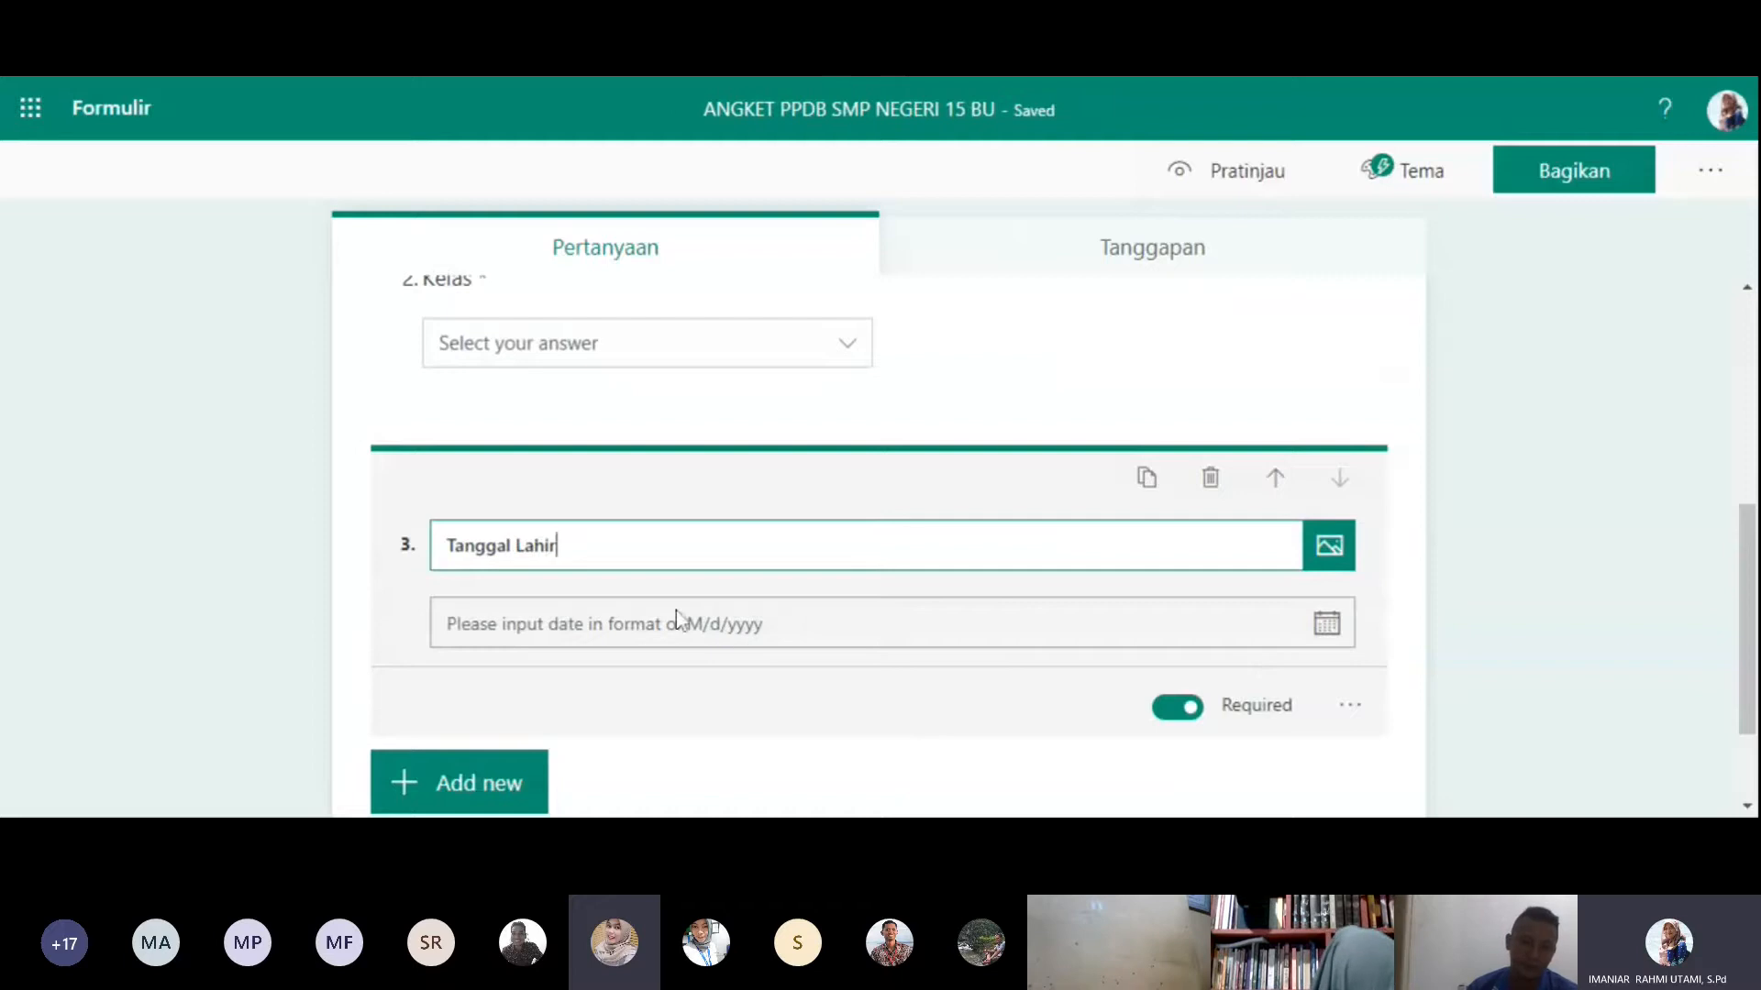
{"action": "left_click", "coordinate": [1110, 633]}
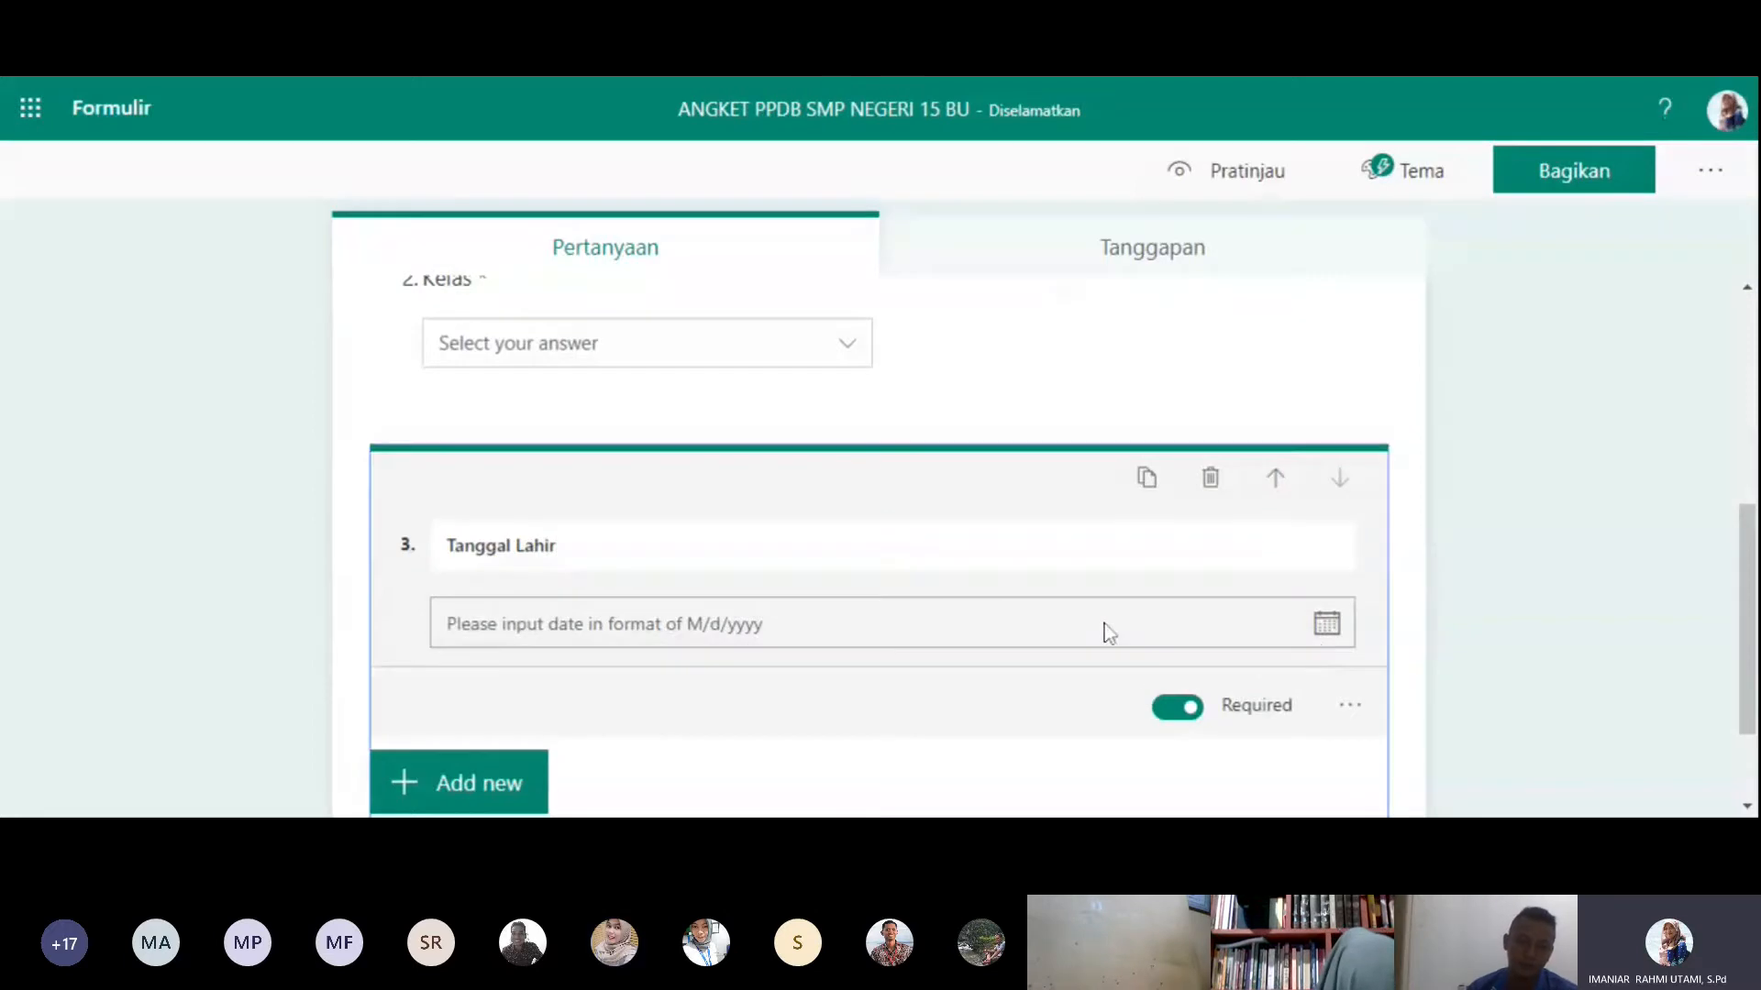
{"action": "left_click", "coordinate": [1349, 706]}
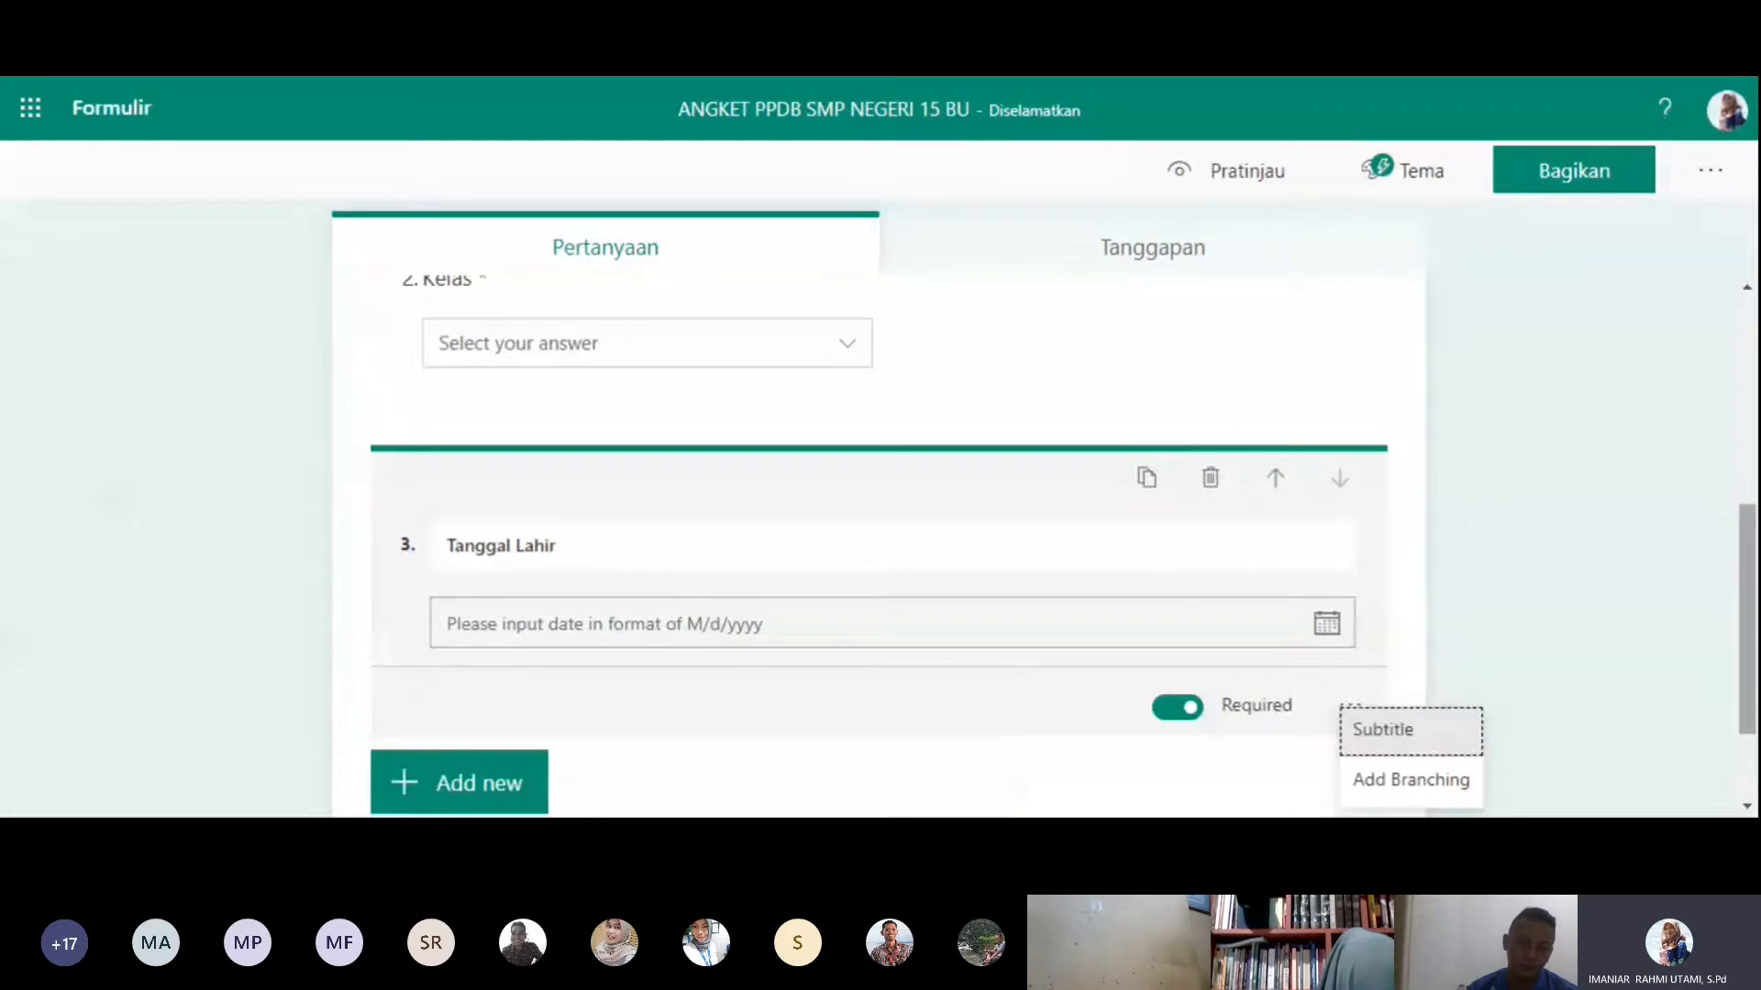
{"action": "left_click_drag", "start_coordinate": [1744, 674], "coordinate": [1741, 732]}
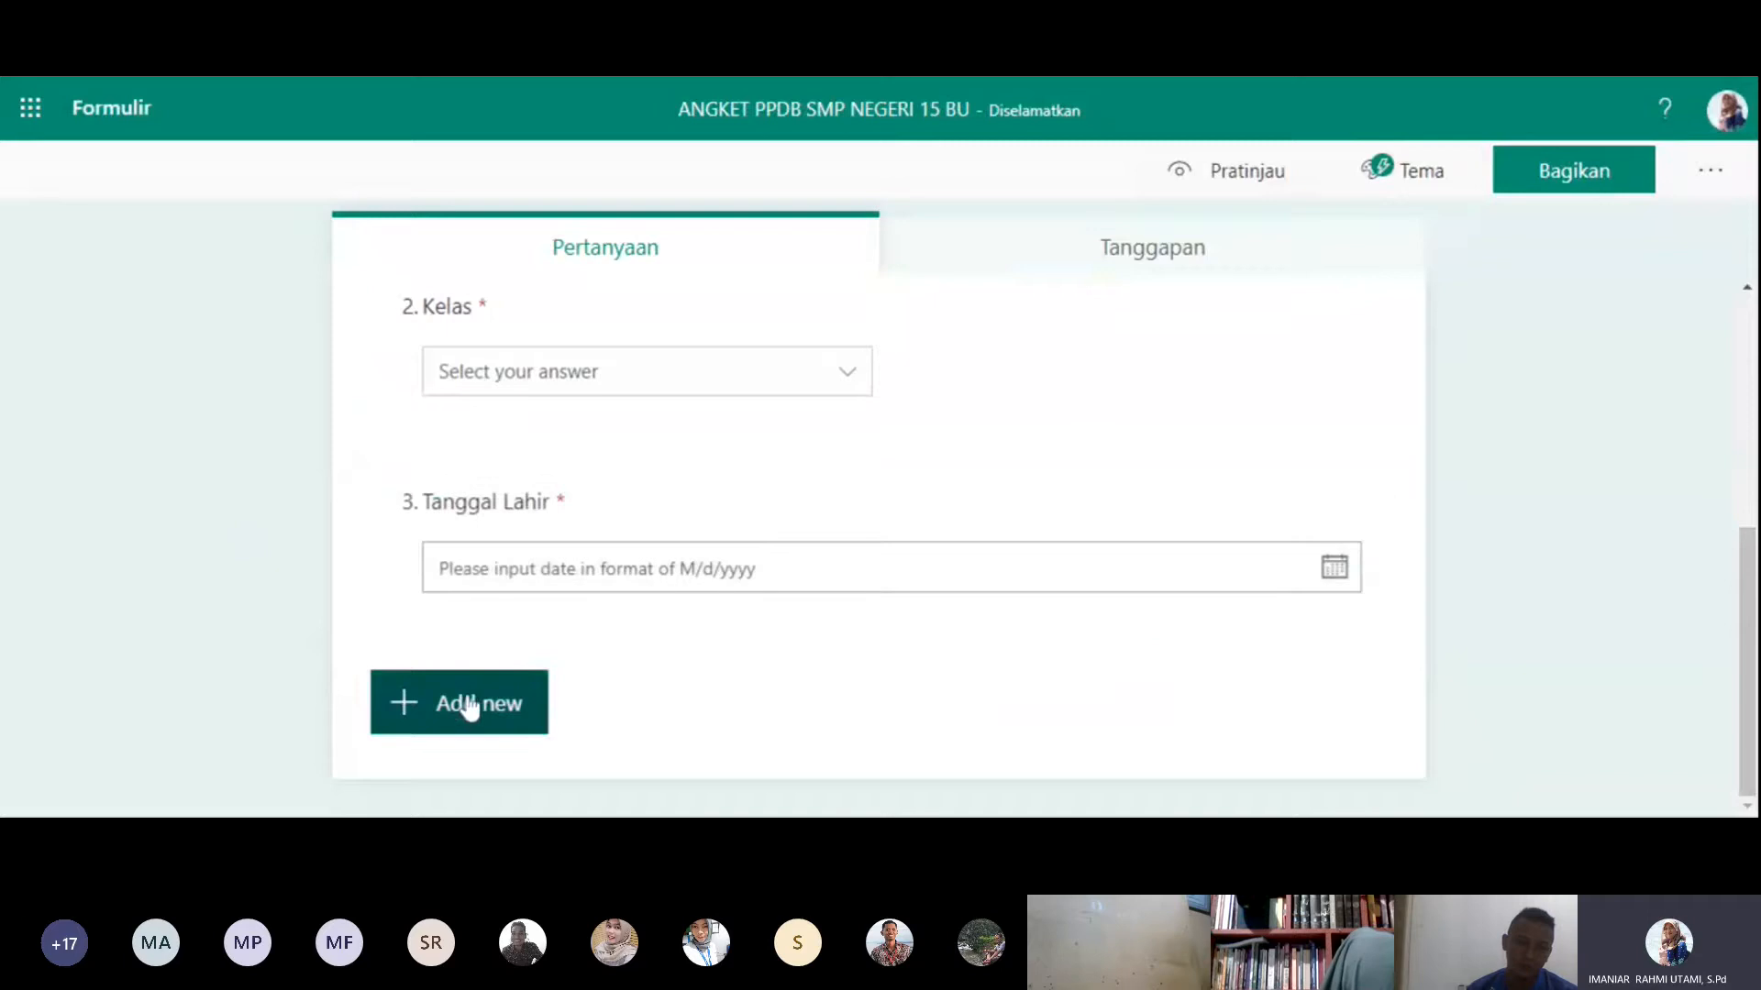
- Add a file upload question below Tanggal Lahir and accept the creation of a OneDrive folder for responders' files
{"action": "left_click", "coordinate": [473, 706]}
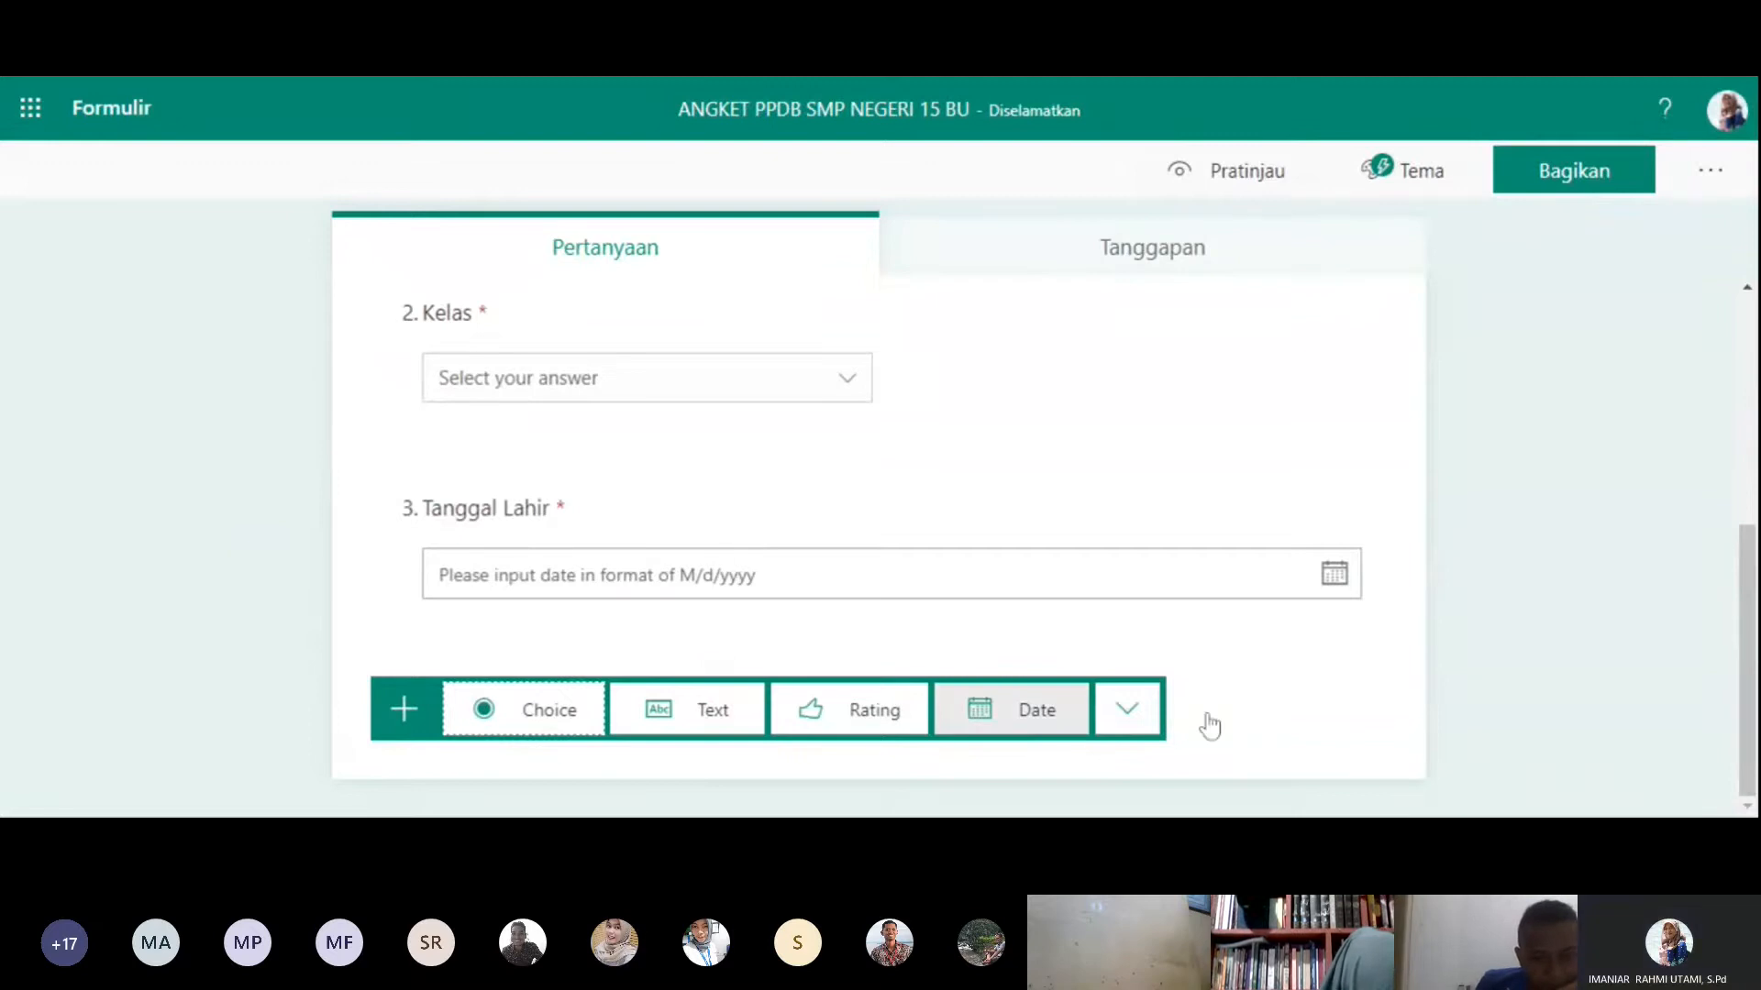
{"action": "left_click", "coordinate": [1115, 734]}
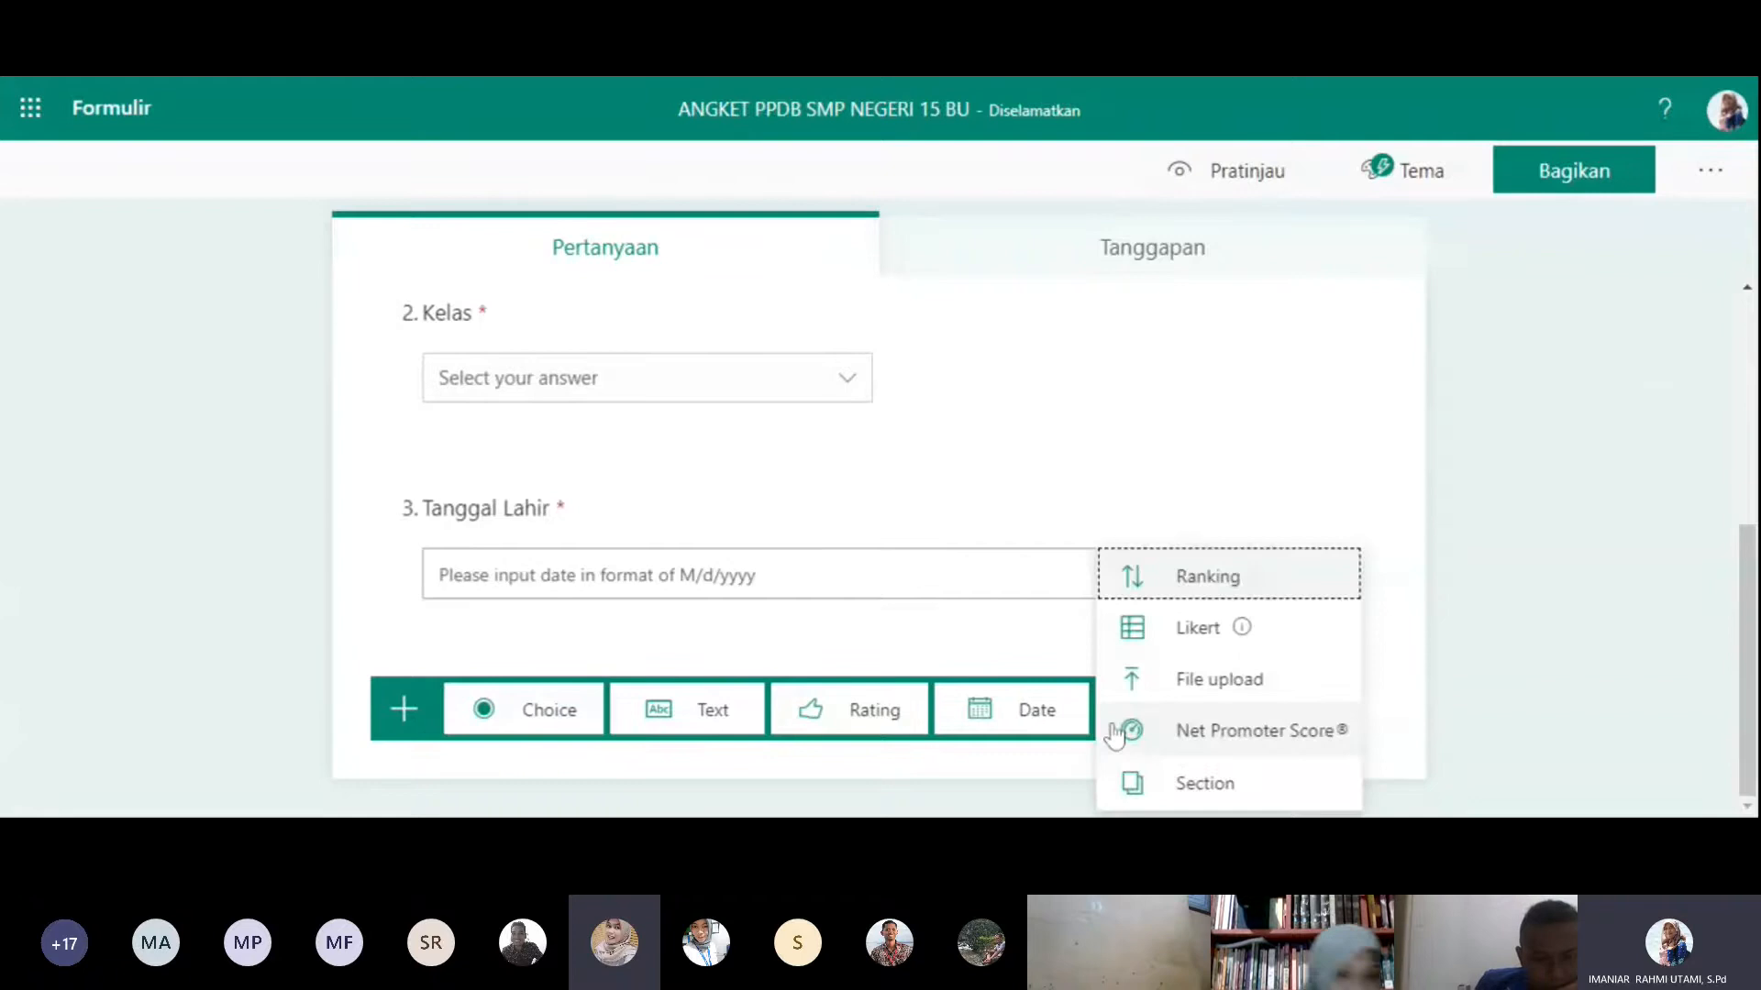
{"action": "left_click", "coordinate": [1212, 680]}
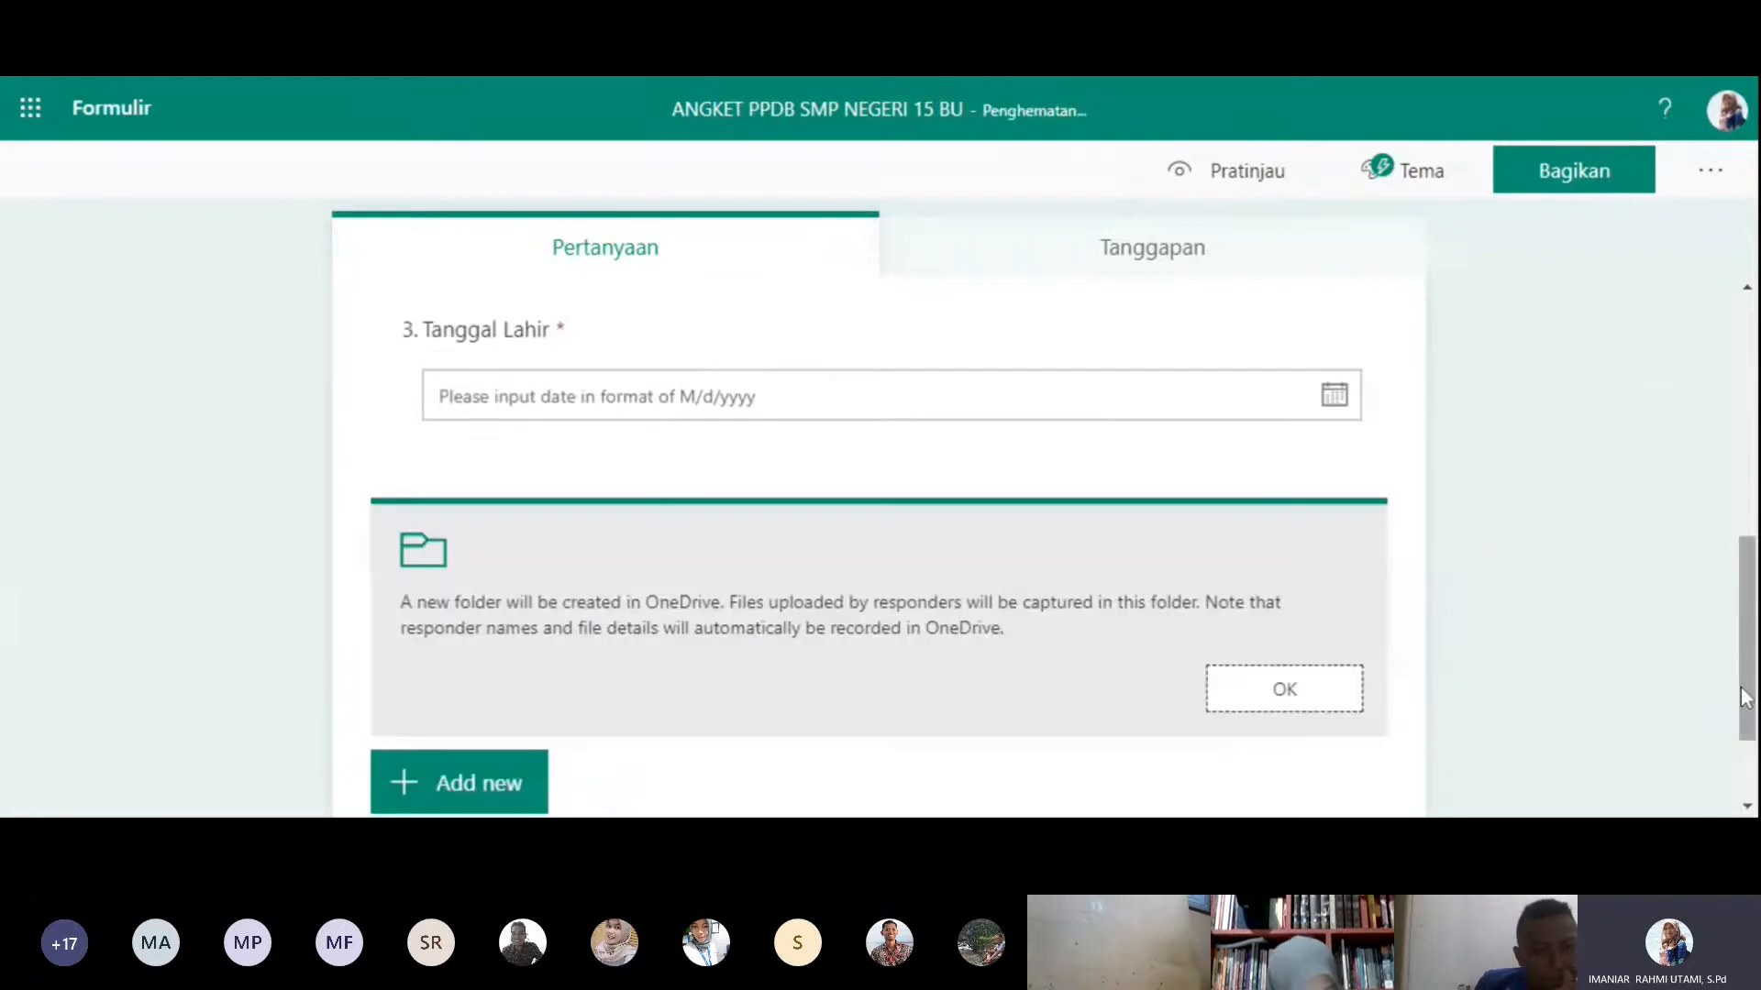
{"action": "left_click", "coordinate": [1295, 694]}
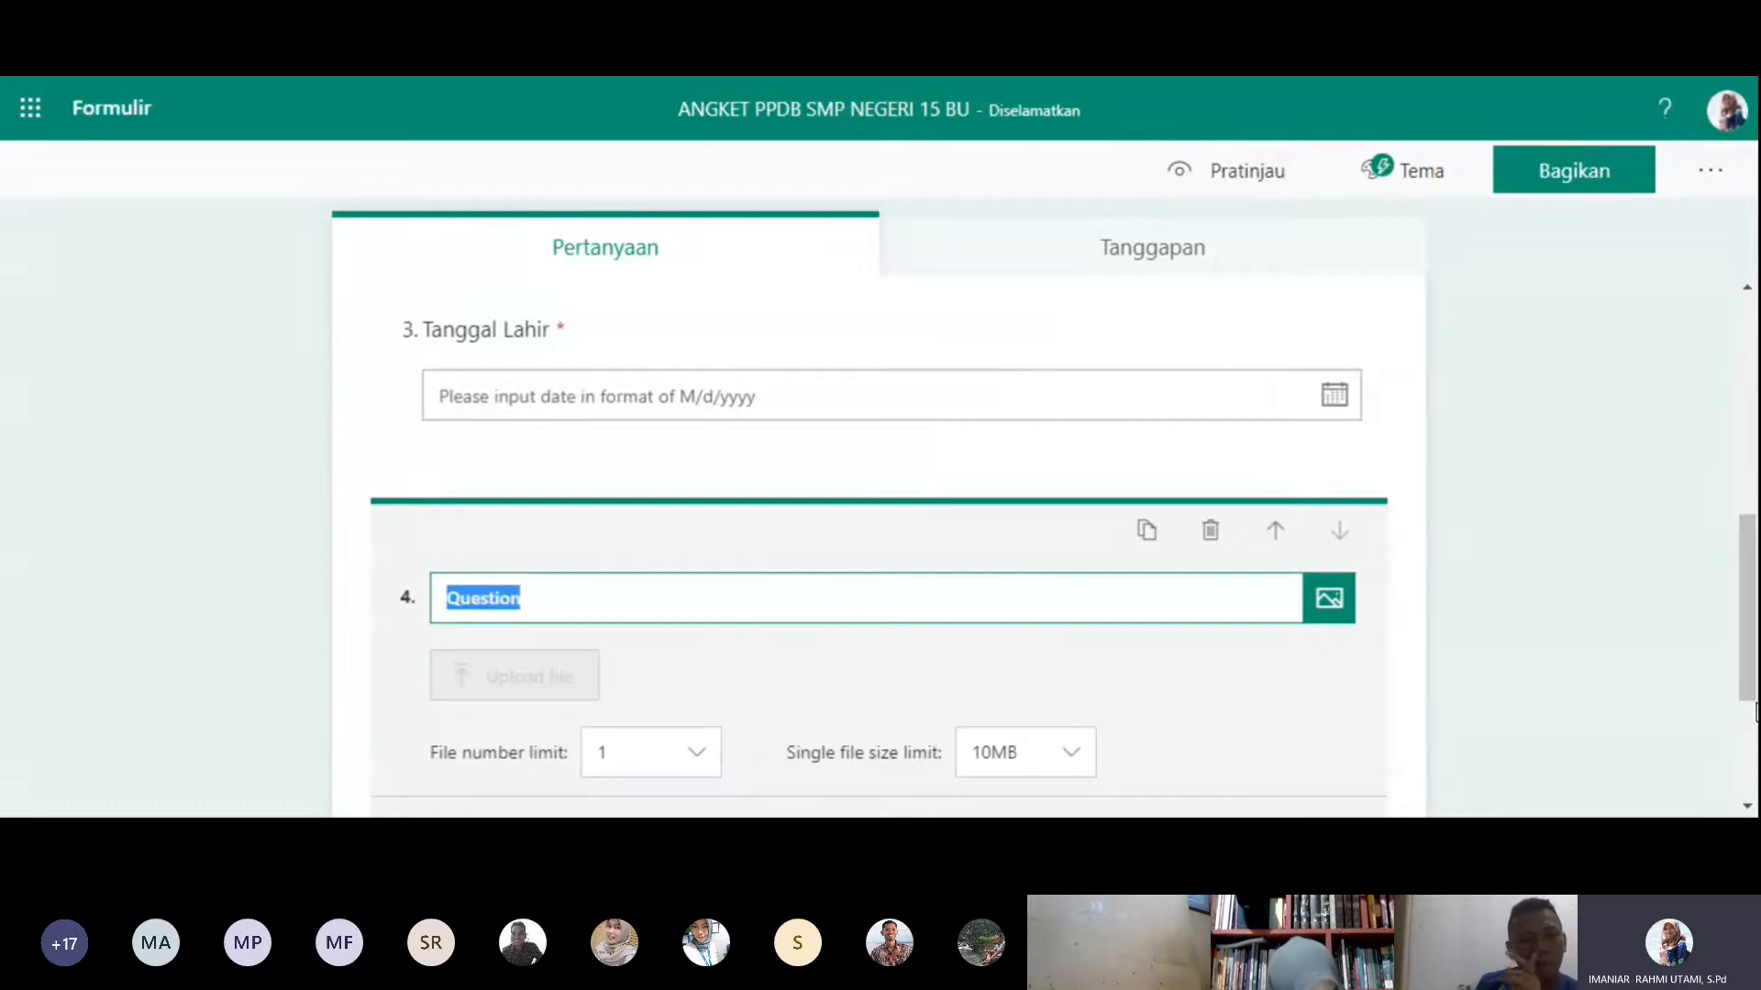
{"action": "left_click", "coordinate": [1752, 659]}
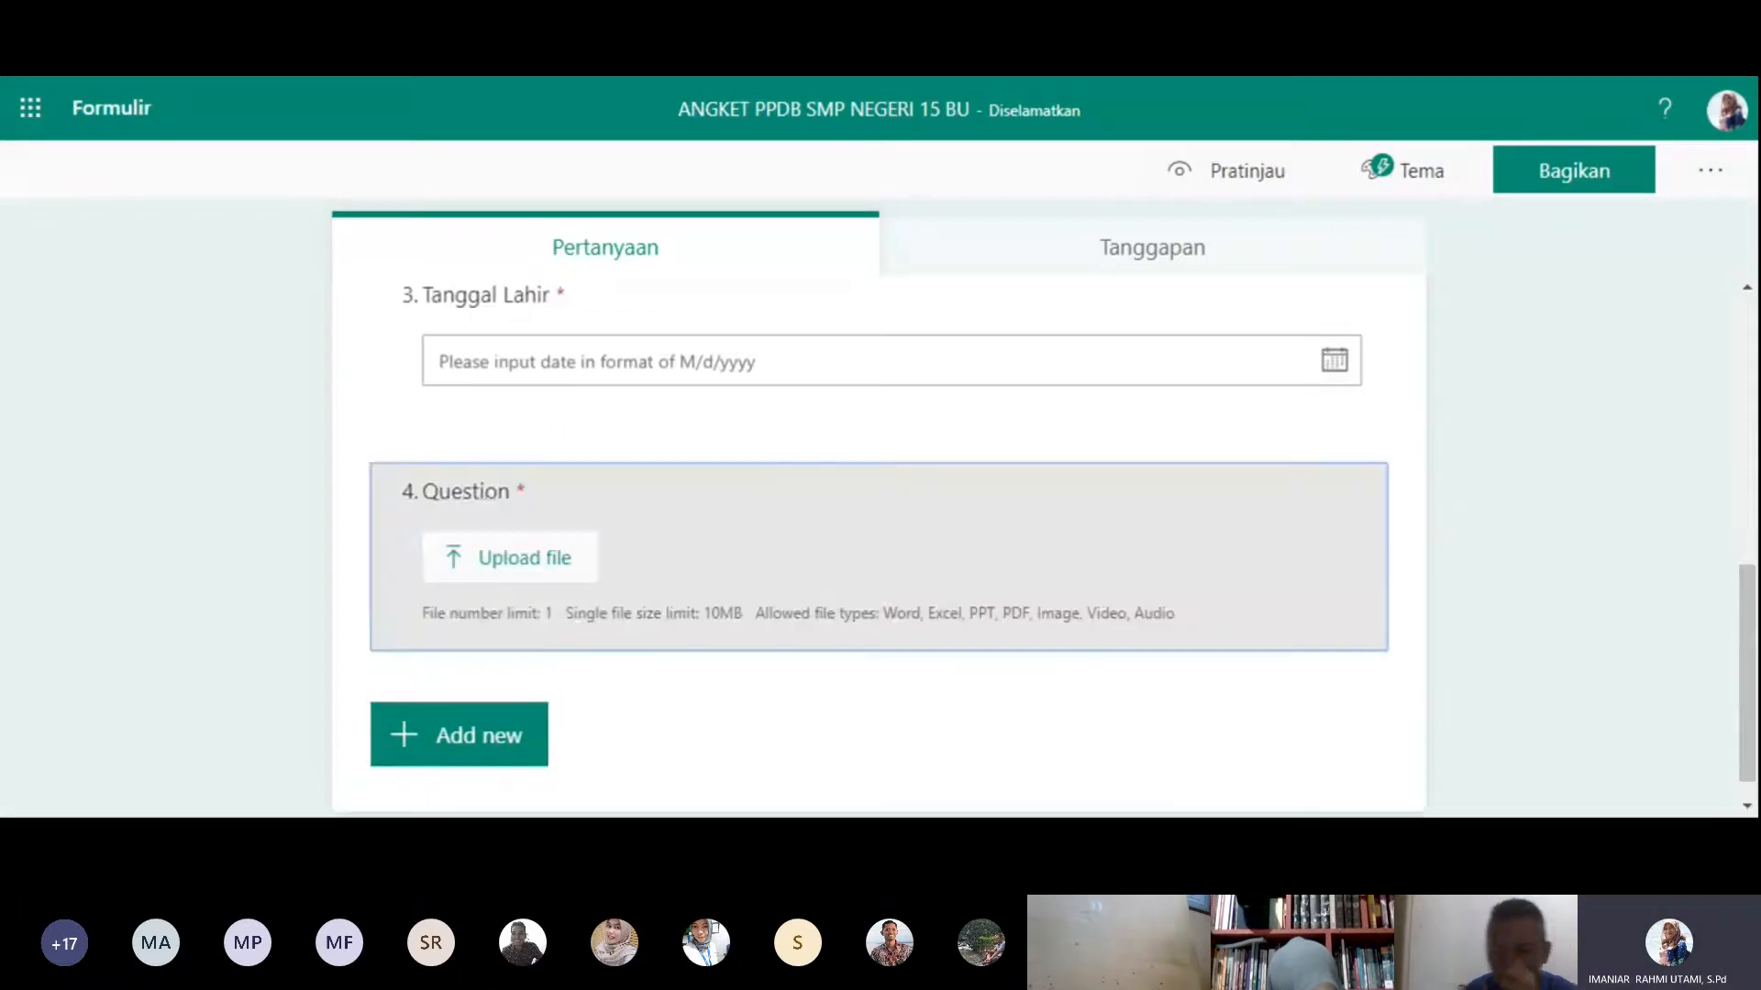
- Title the file upload question "Silakan Scan SKL SD Anda, kemudian unggah di sini"
{"action": "left_click", "coordinate": [490, 512]}
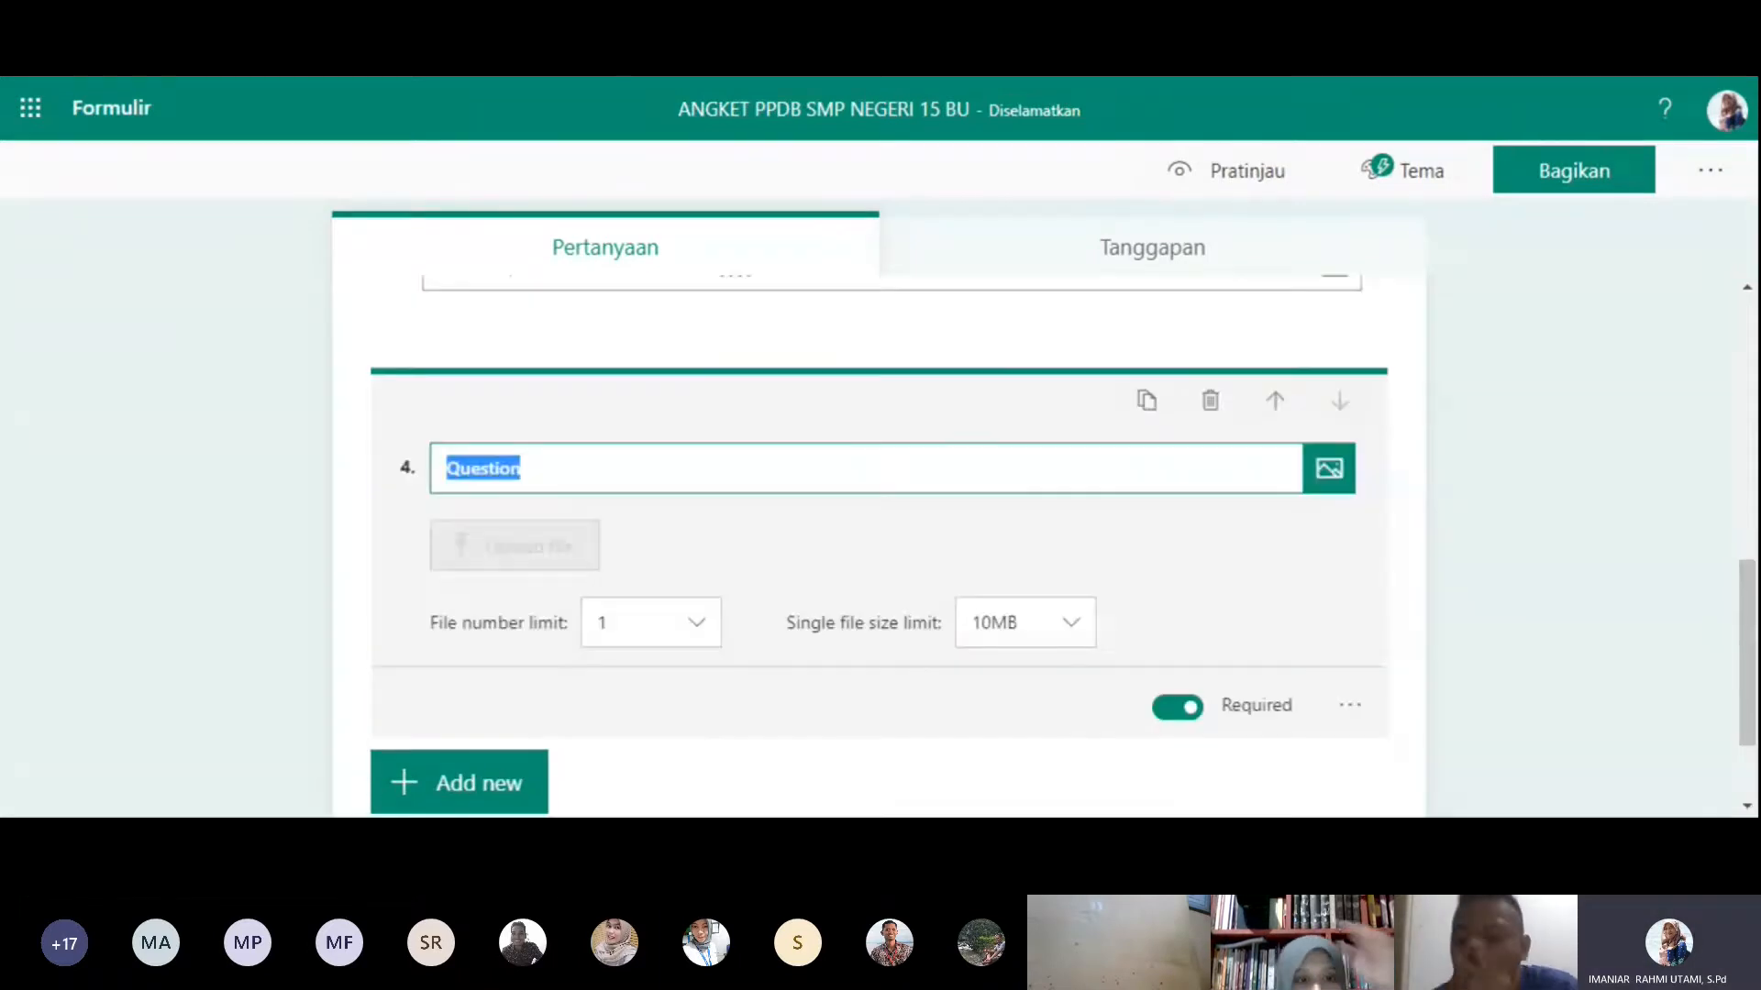
{"action": "type", "text": "Silaka"}
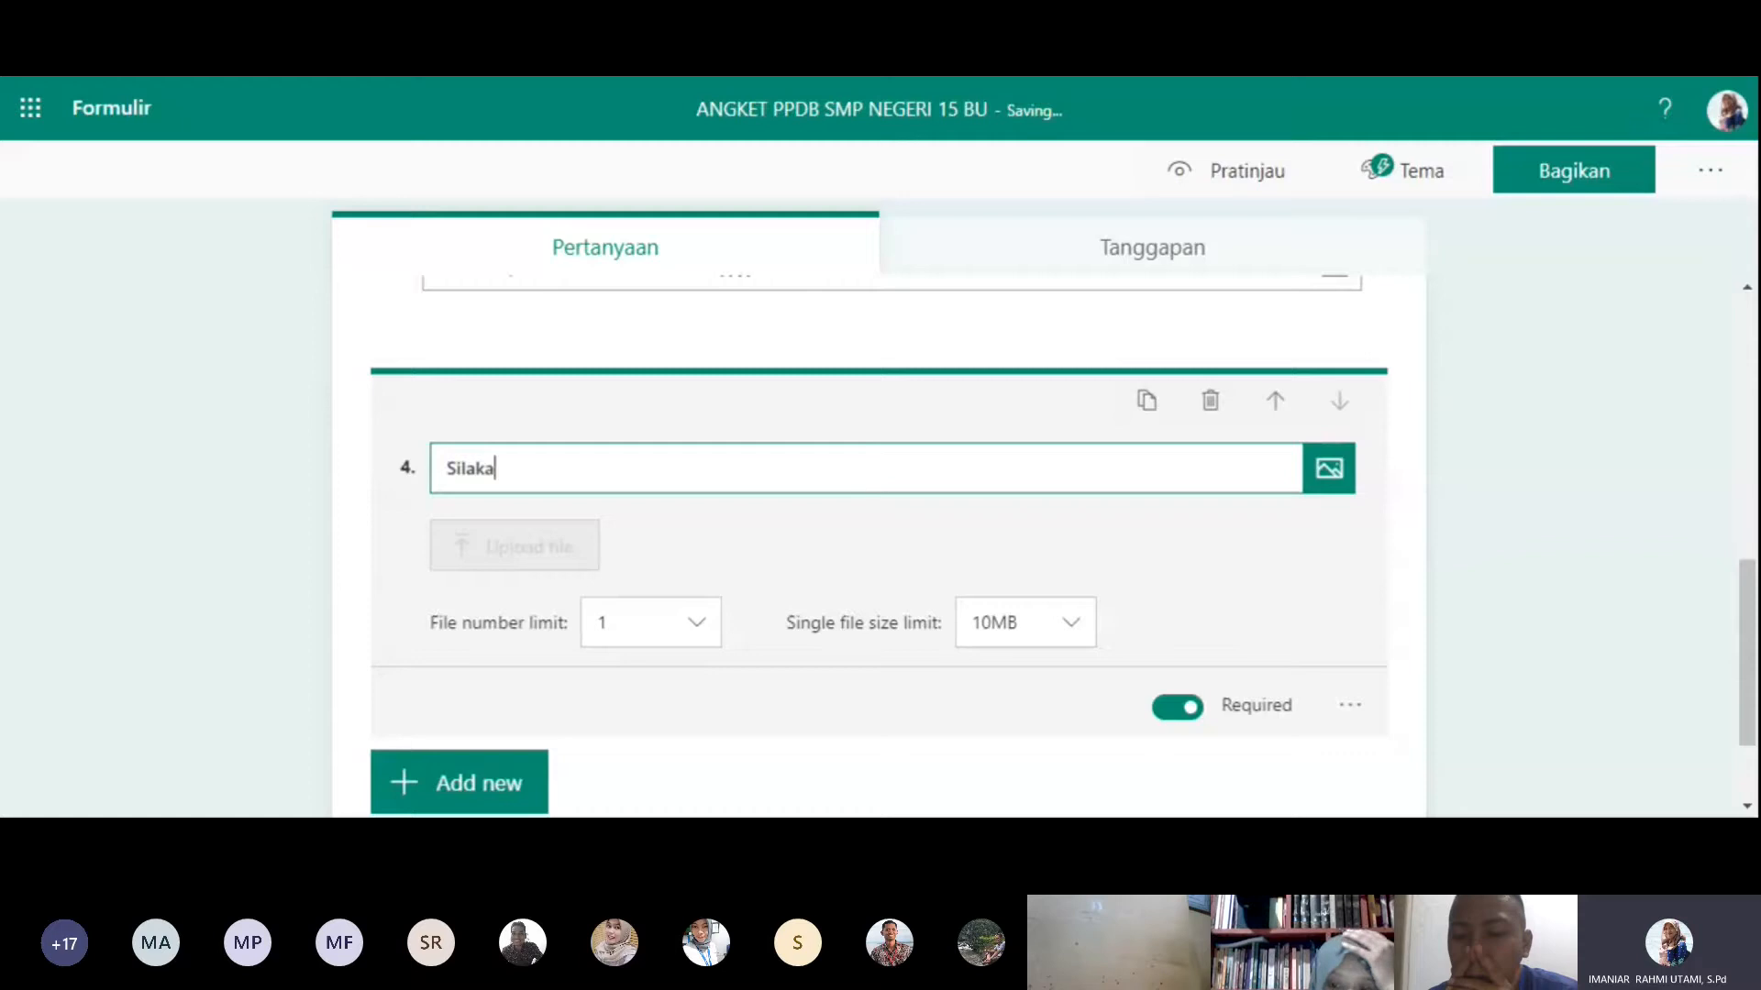
{"action": "type", "text": "n Ungga"}
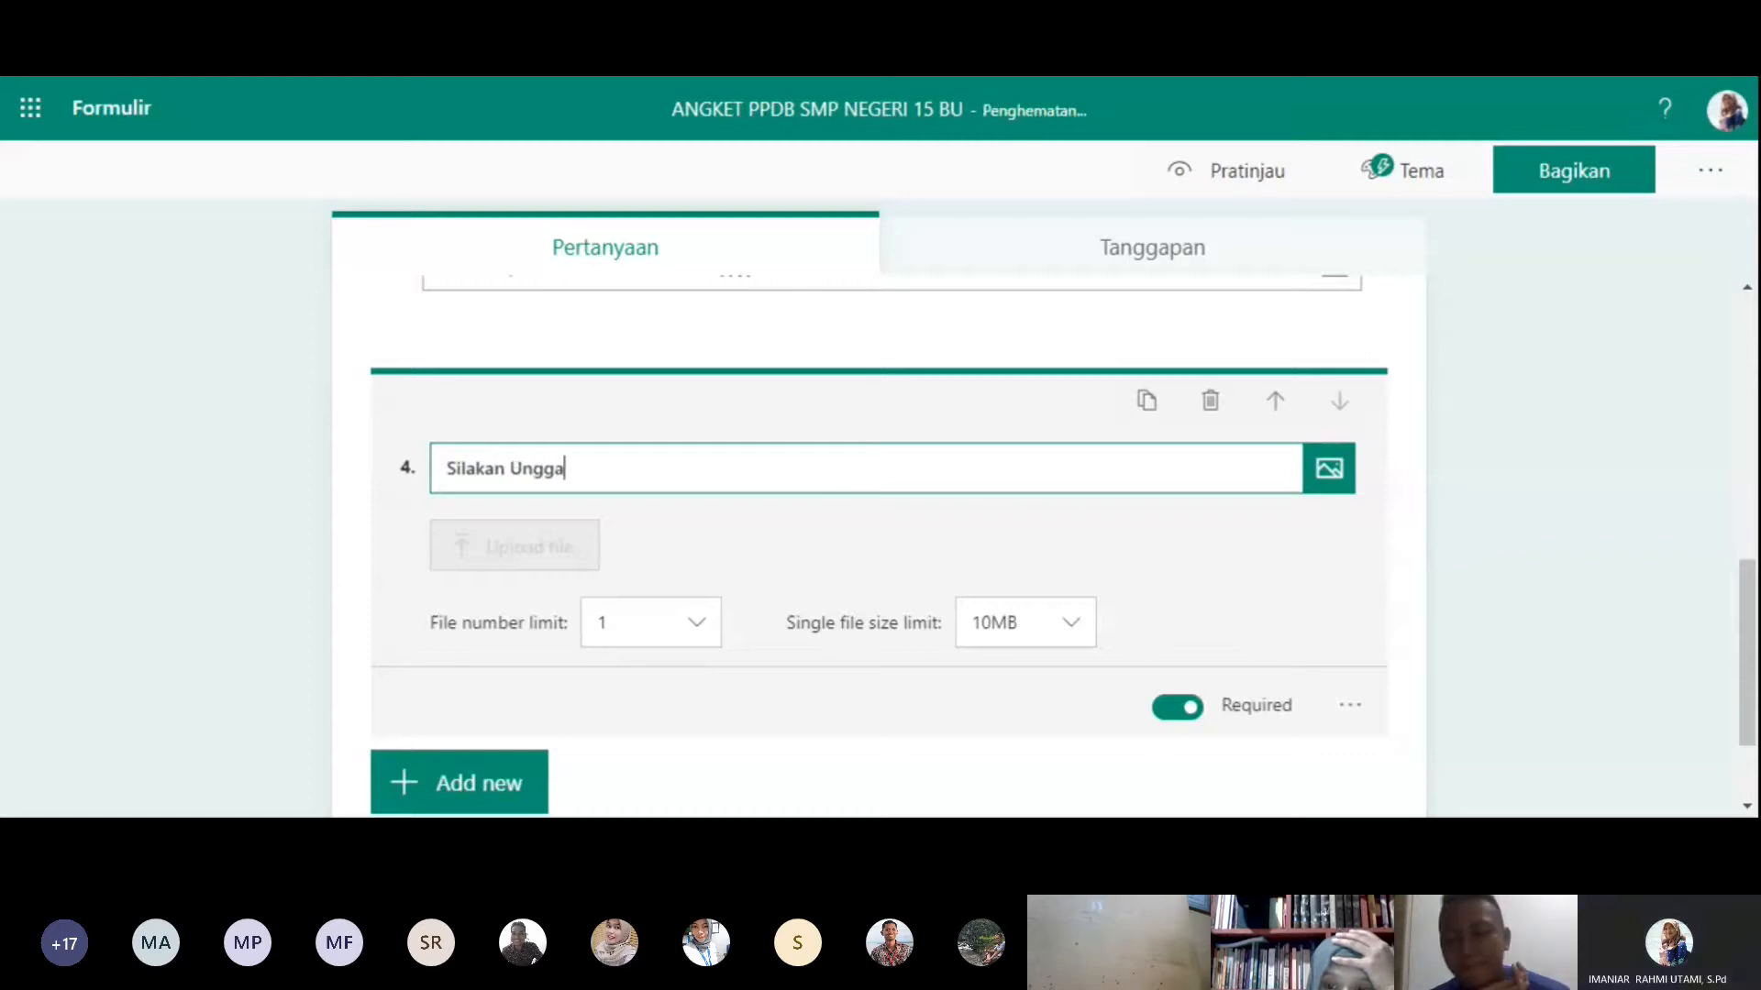
{"action": "key", "text": "BackSpace"}
{"action": "key", "text": "BackSpace"}
{"action": "key", "text": "BackSpace"}
{"action": "key", "text": "BackSpace"}
{"action": "key", "text": "BackSpace"}
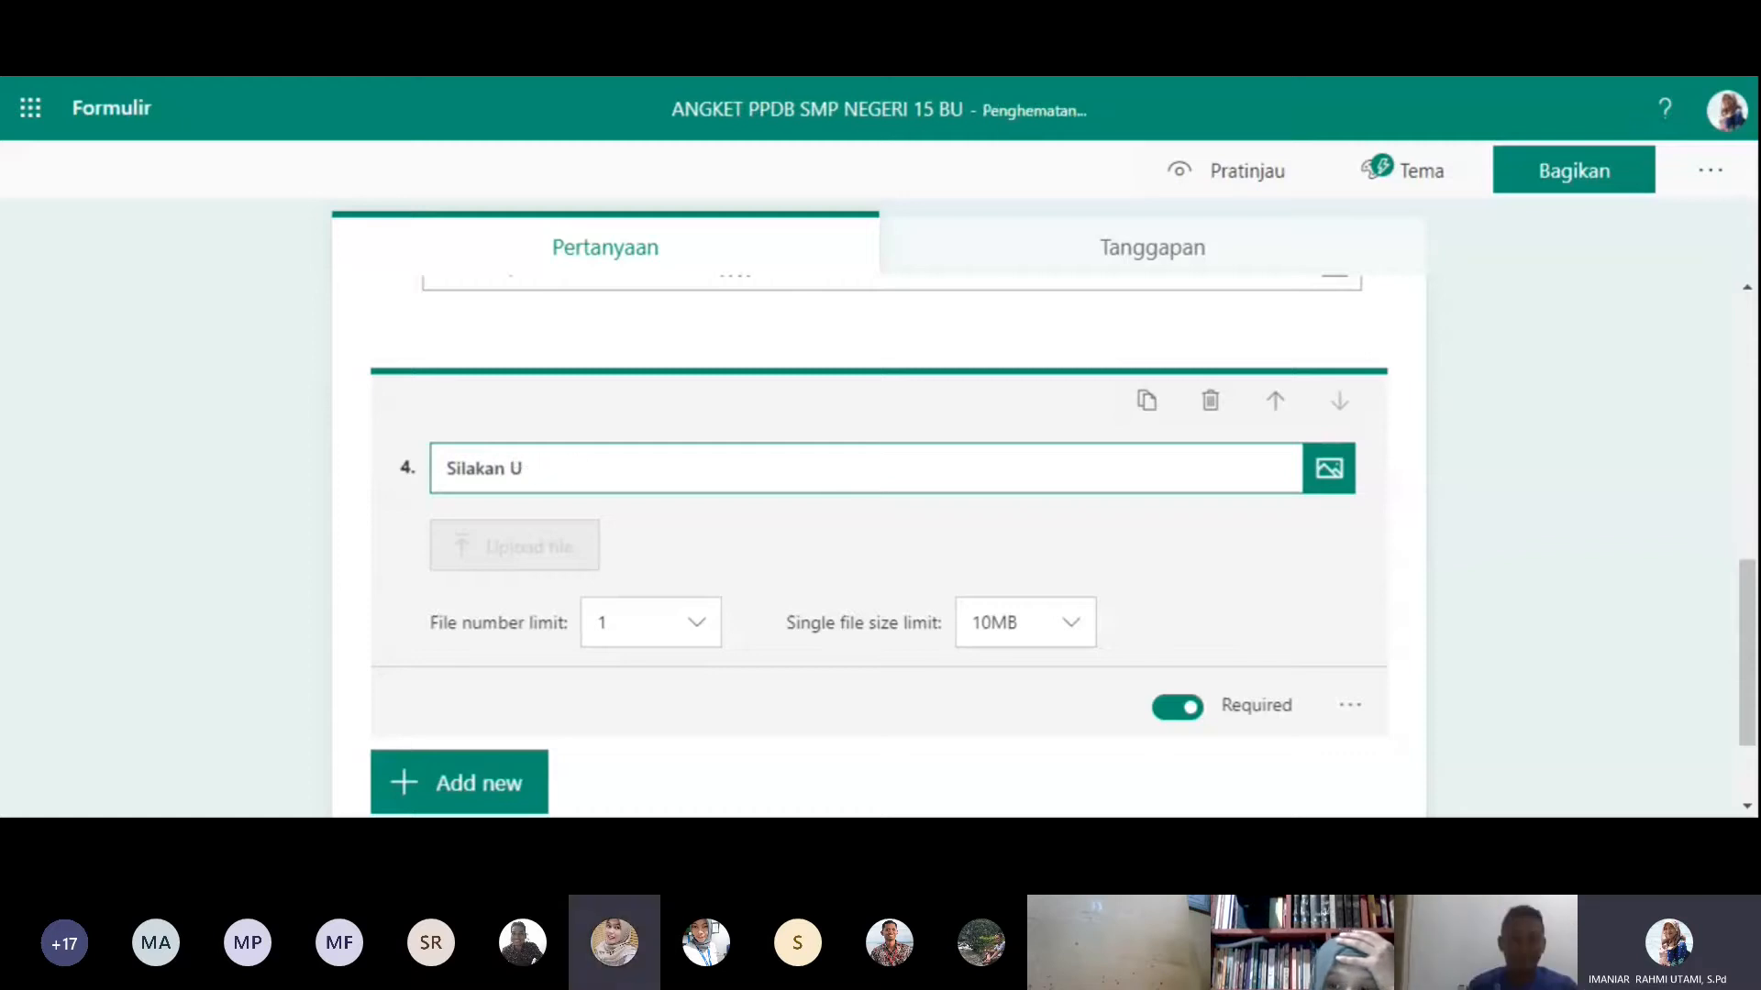
{"action": "type", "text": "Scan SKL"}
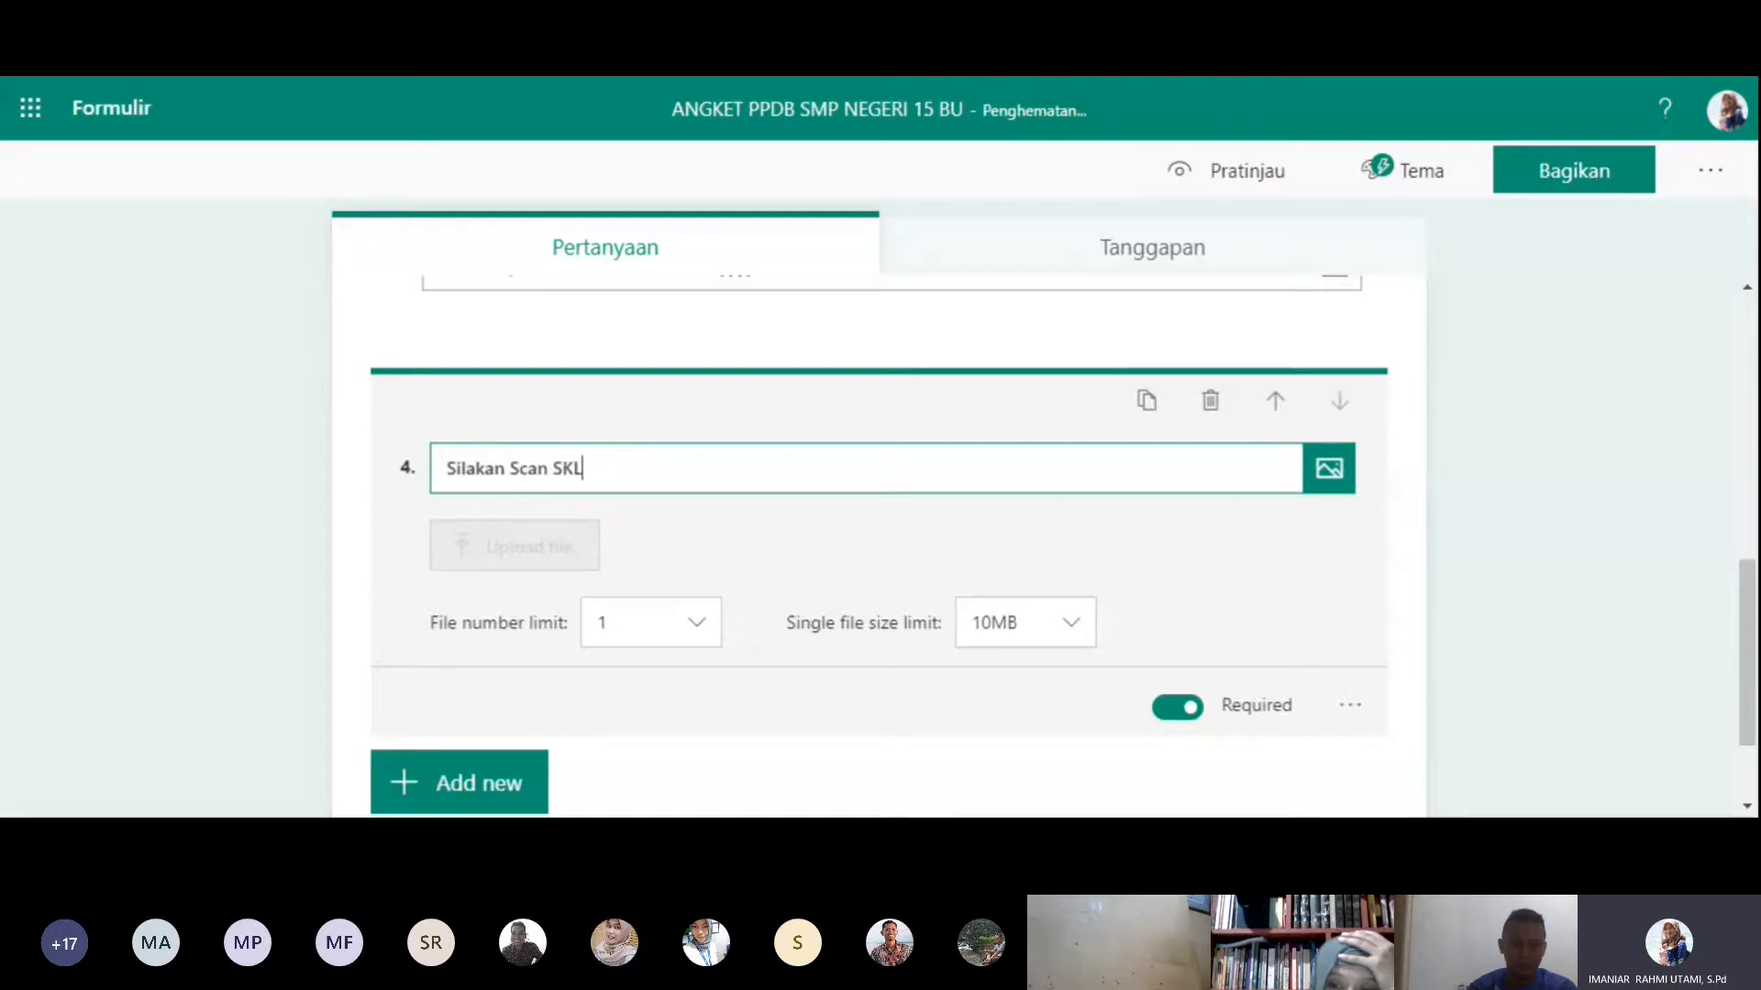
{"action": "type", "text": "S"}
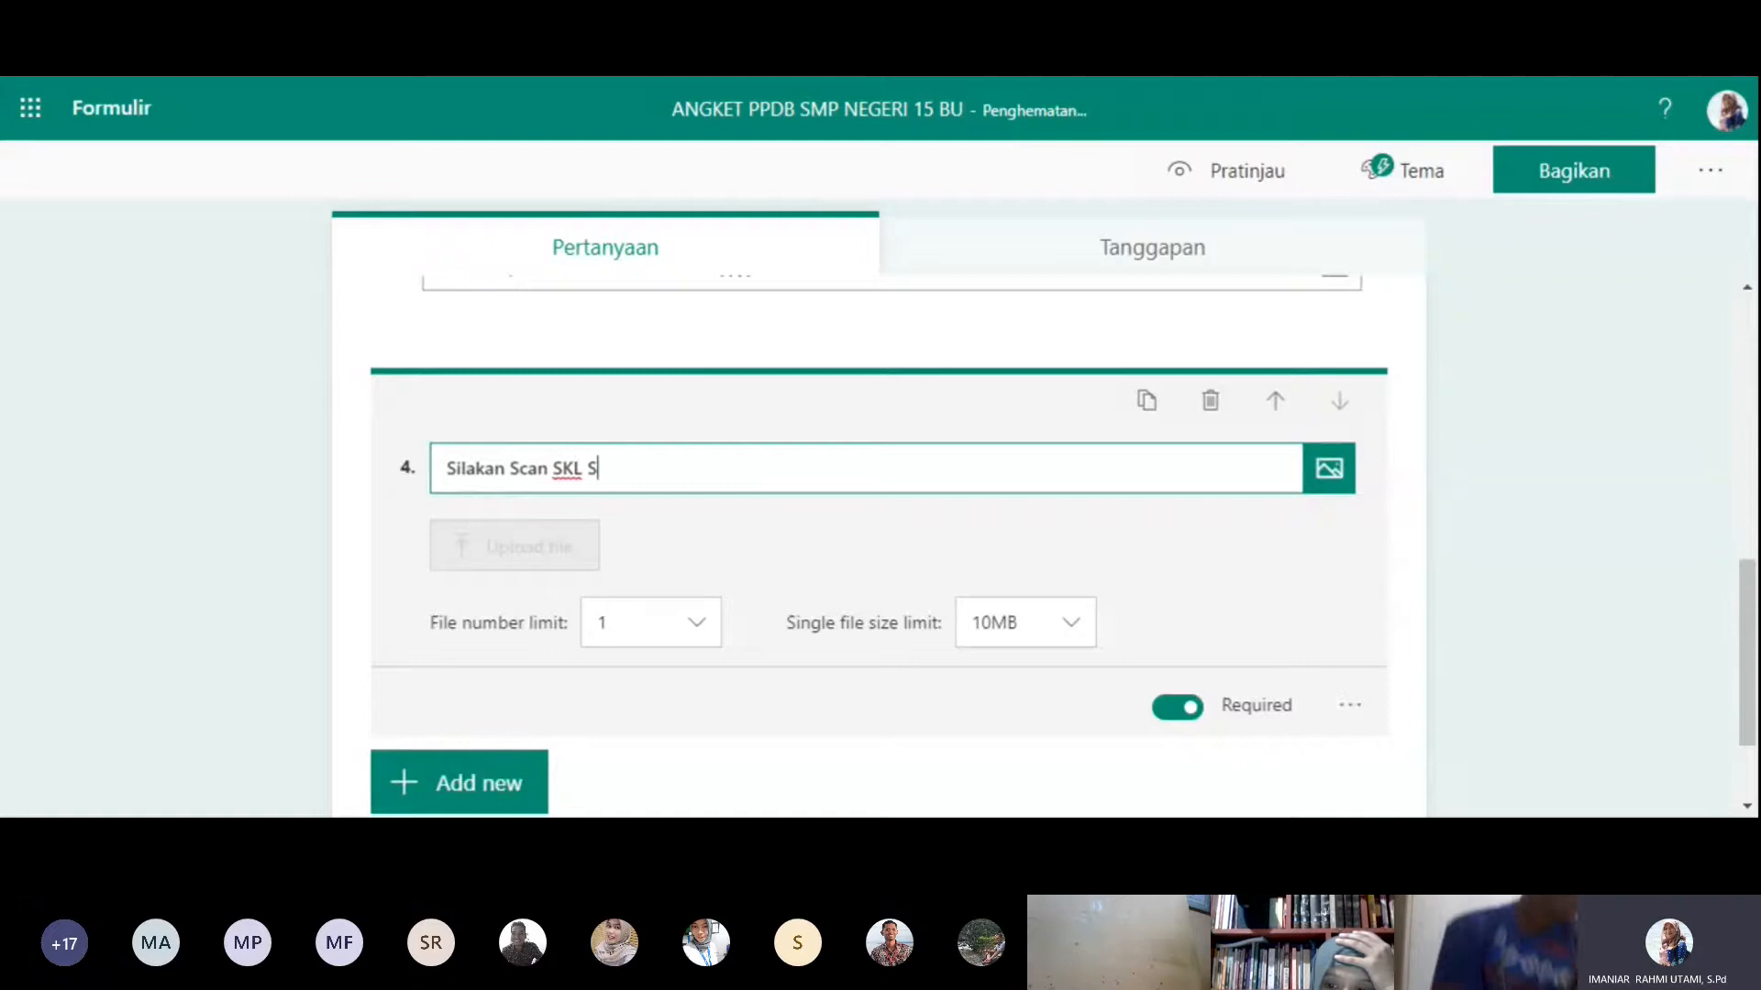
{"action": "type", "text": "D ANd"}
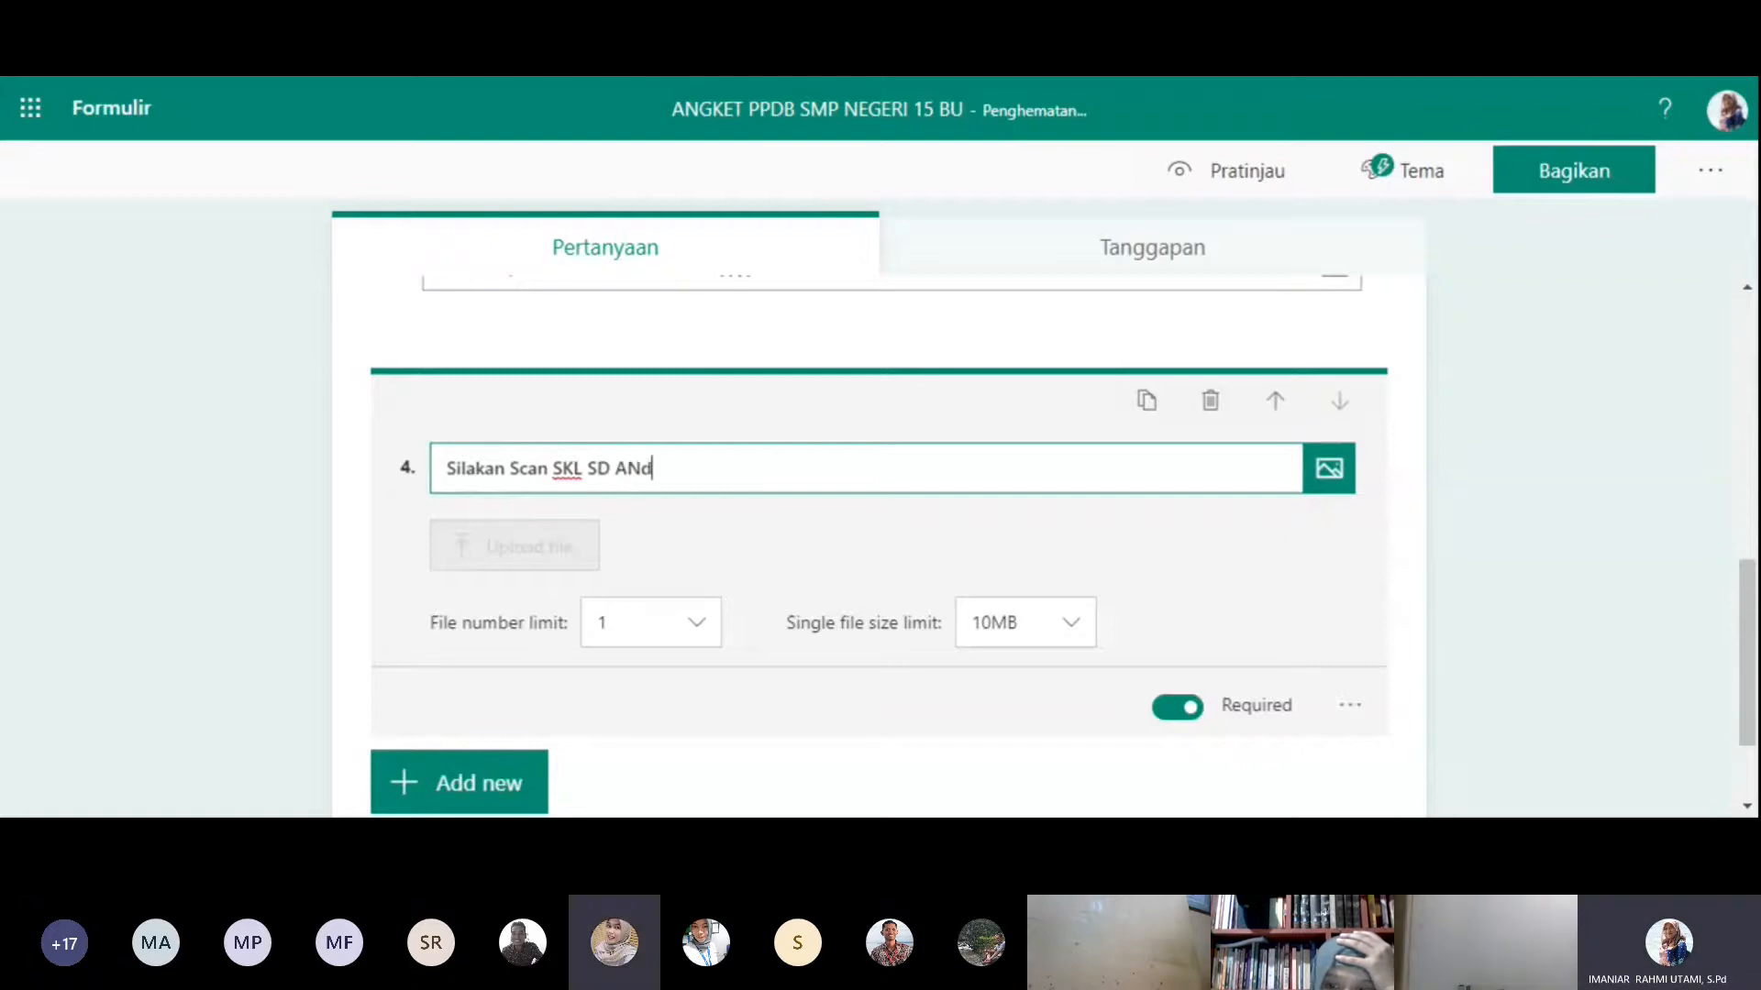
{"action": "type", "text": "a"}
{"action": "key", "text": "BackSpace"}
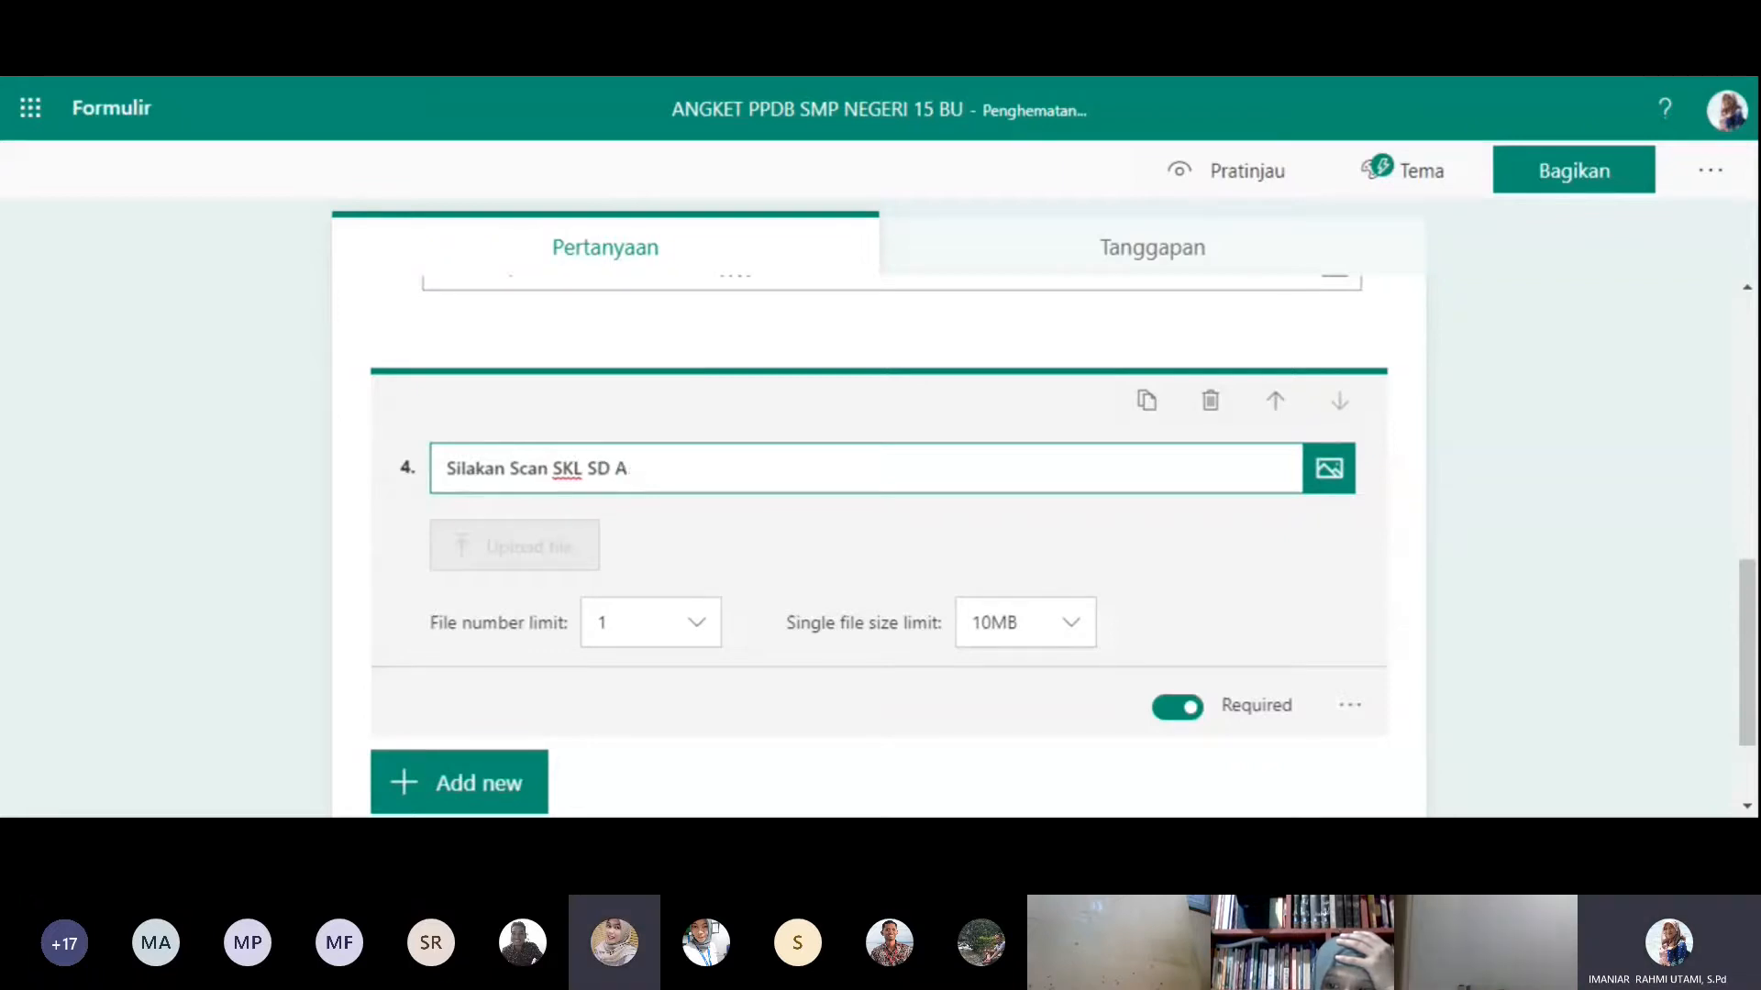
{"action": "type", "text": "nda, kemud"}
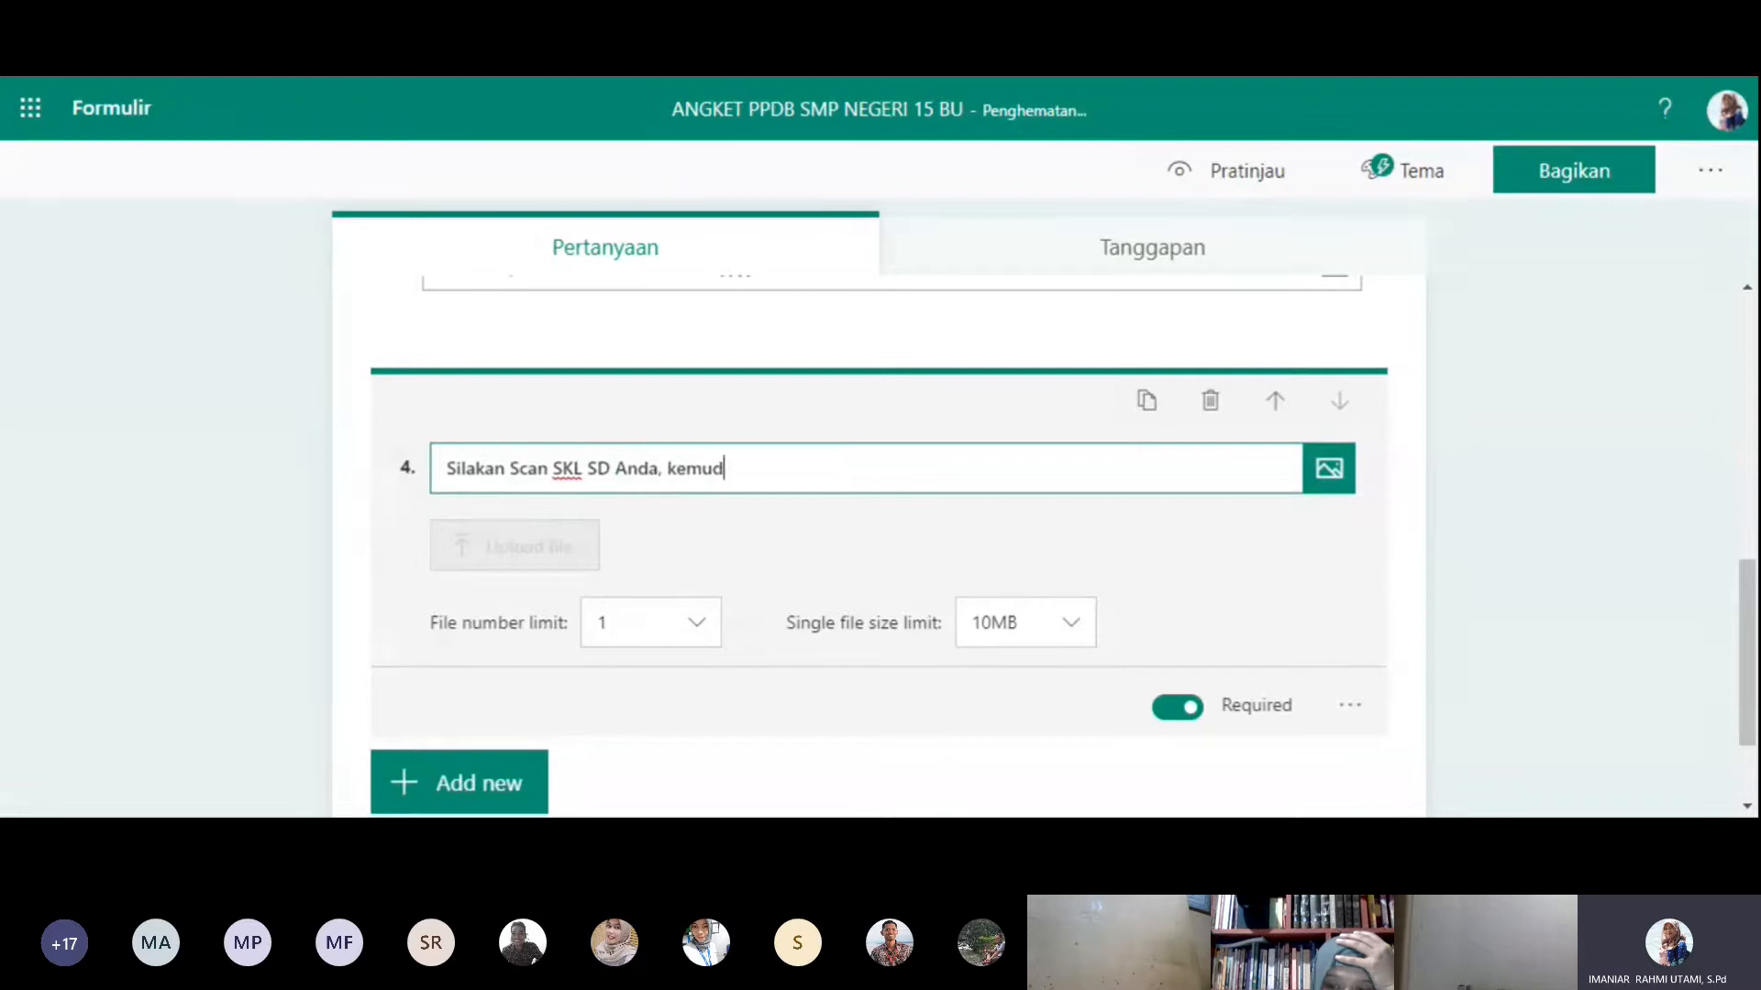
{"action": "type", "text": "ian "}
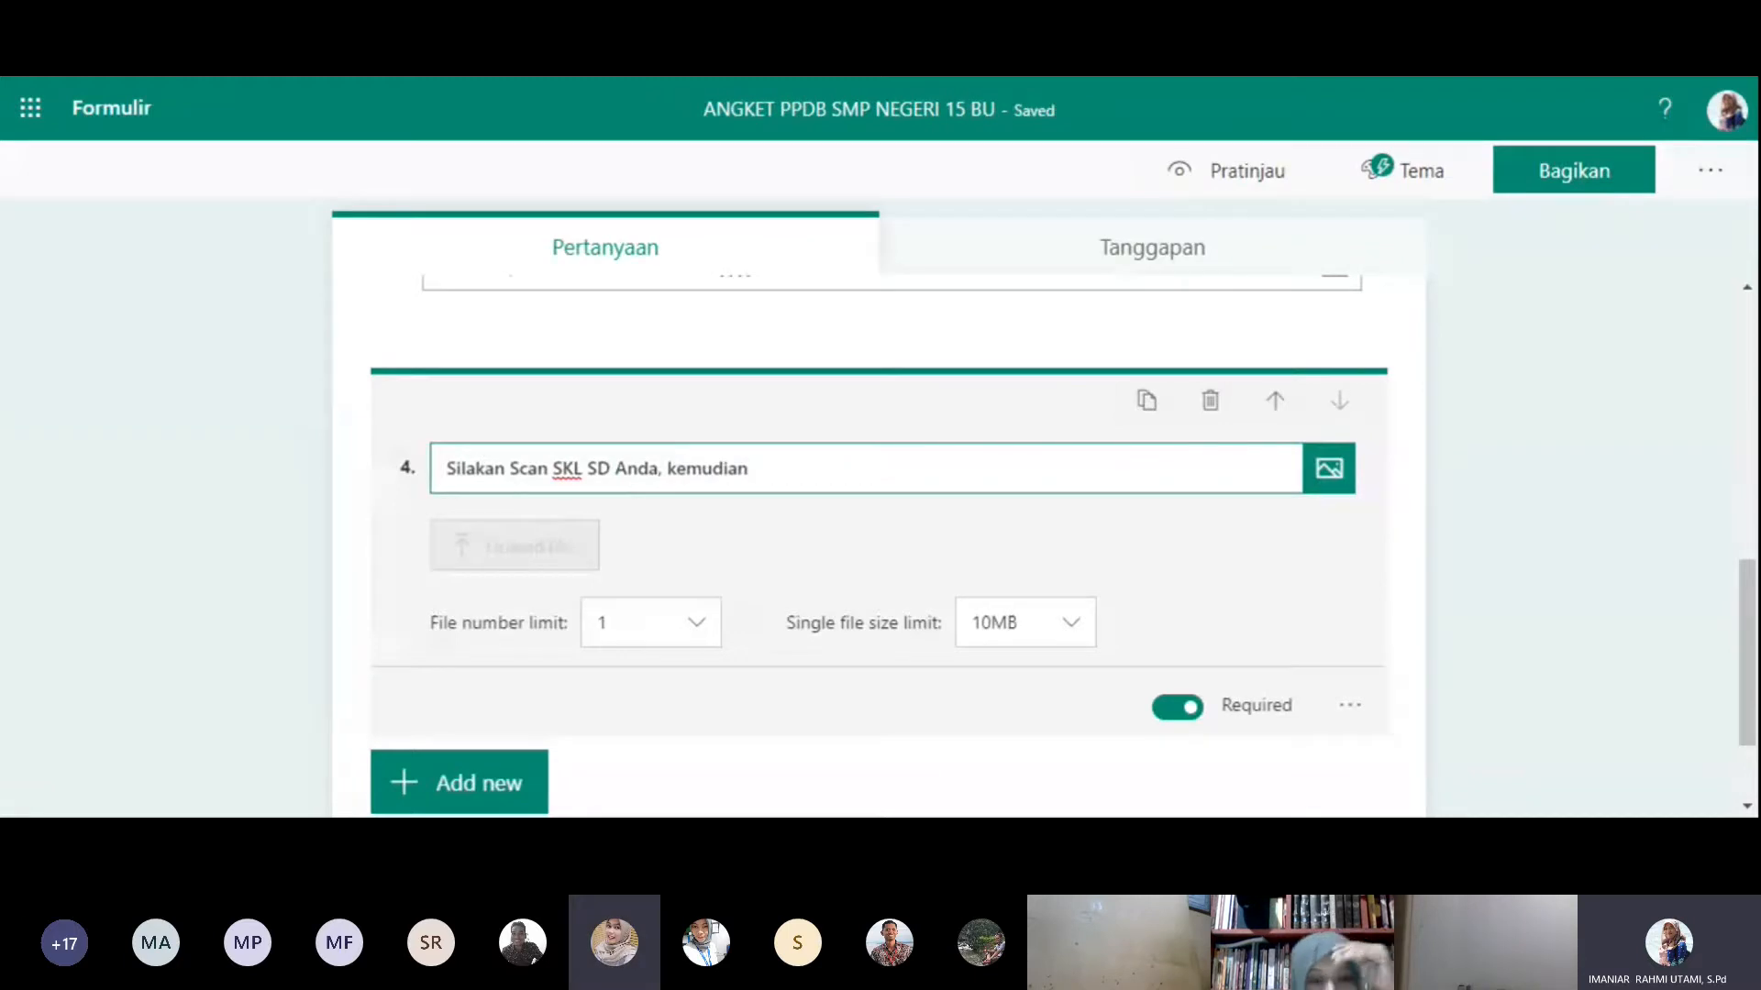
{"action": "type", "text": "unggah di sini"}
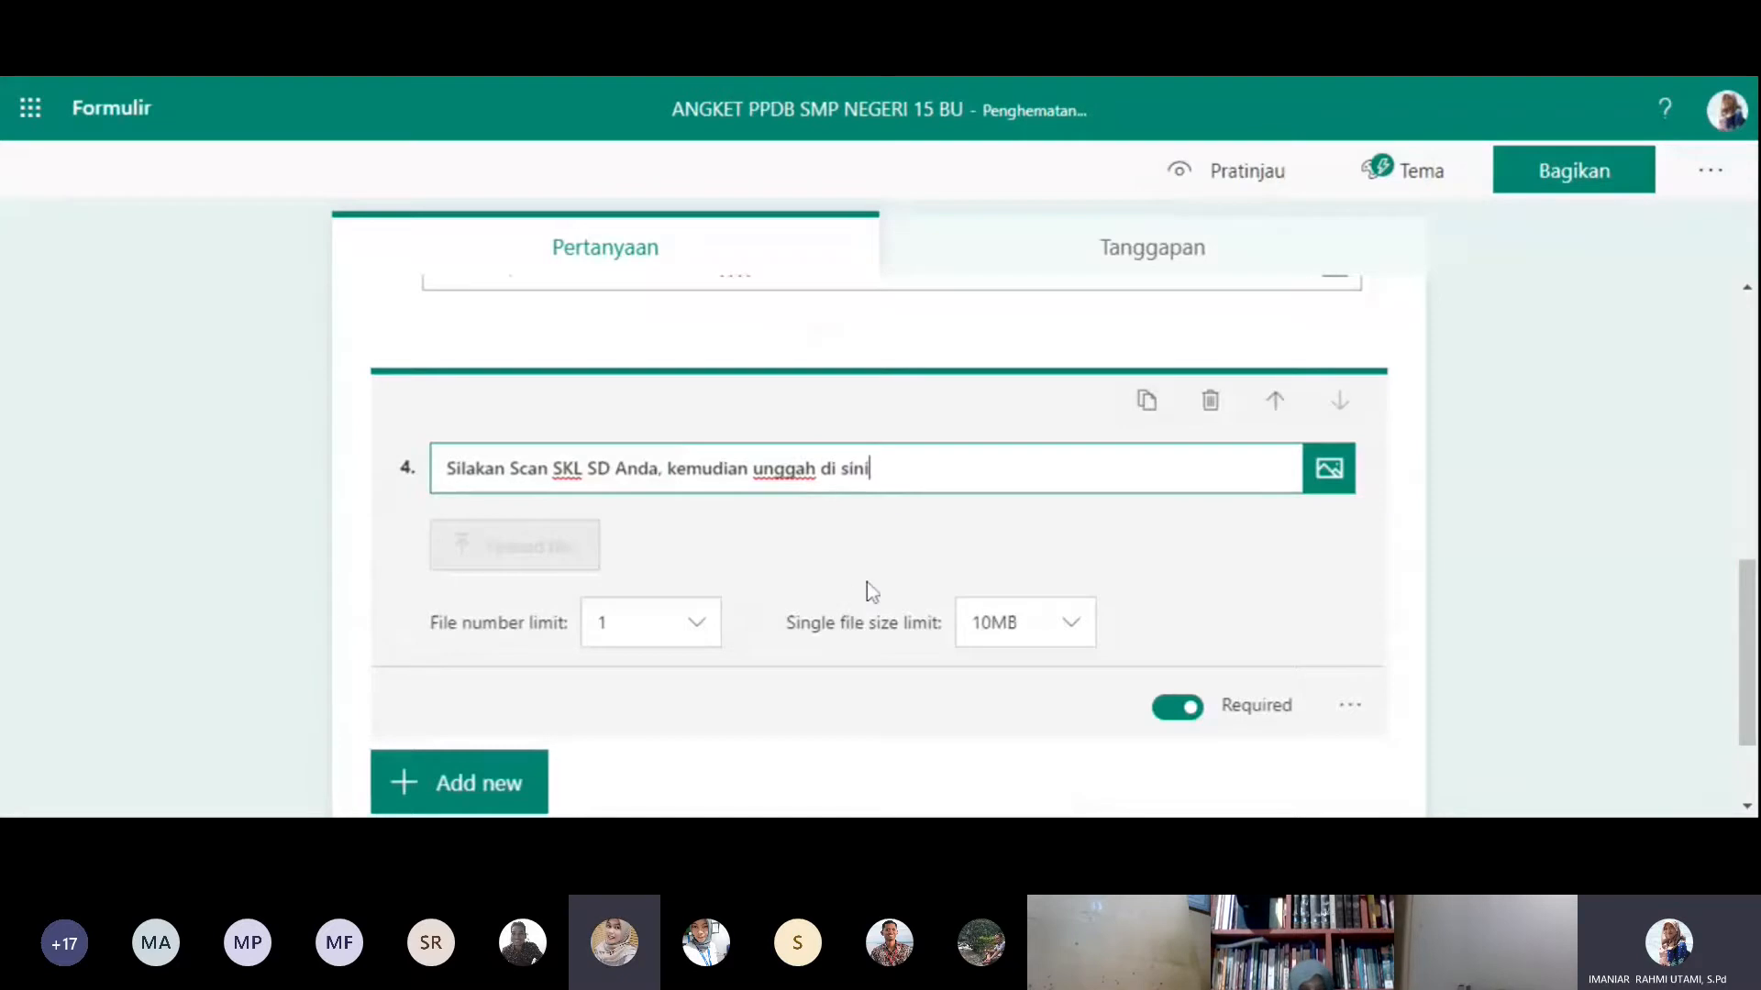
- View the upload question's file number limit choices, keeping 1, and its single file size limit choices
{"action": "left_click", "coordinate": [697, 623]}
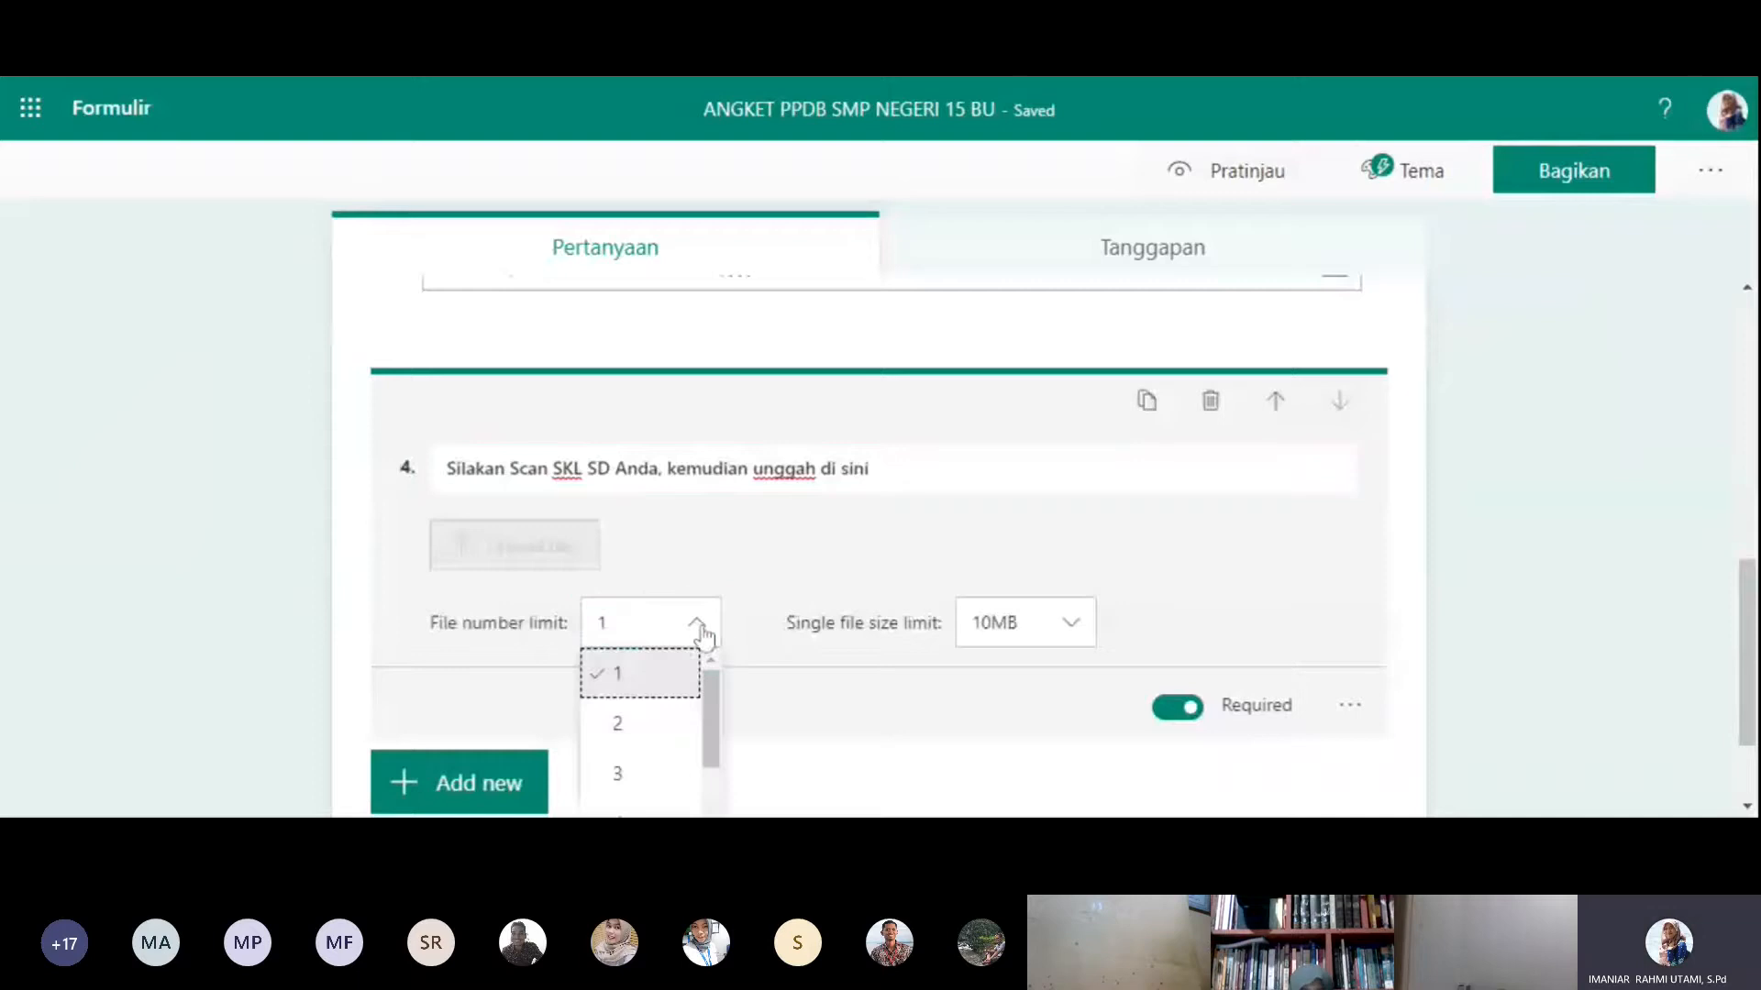
{"action": "mouse_move", "coordinate": [713, 686]}
{"action": "left_mouse_down"}
{"action": "mouse_move", "coordinate": [712, 714]}
{"action": "mouse_move", "coordinate": [712, 655]}
{"action": "left_mouse_up"}
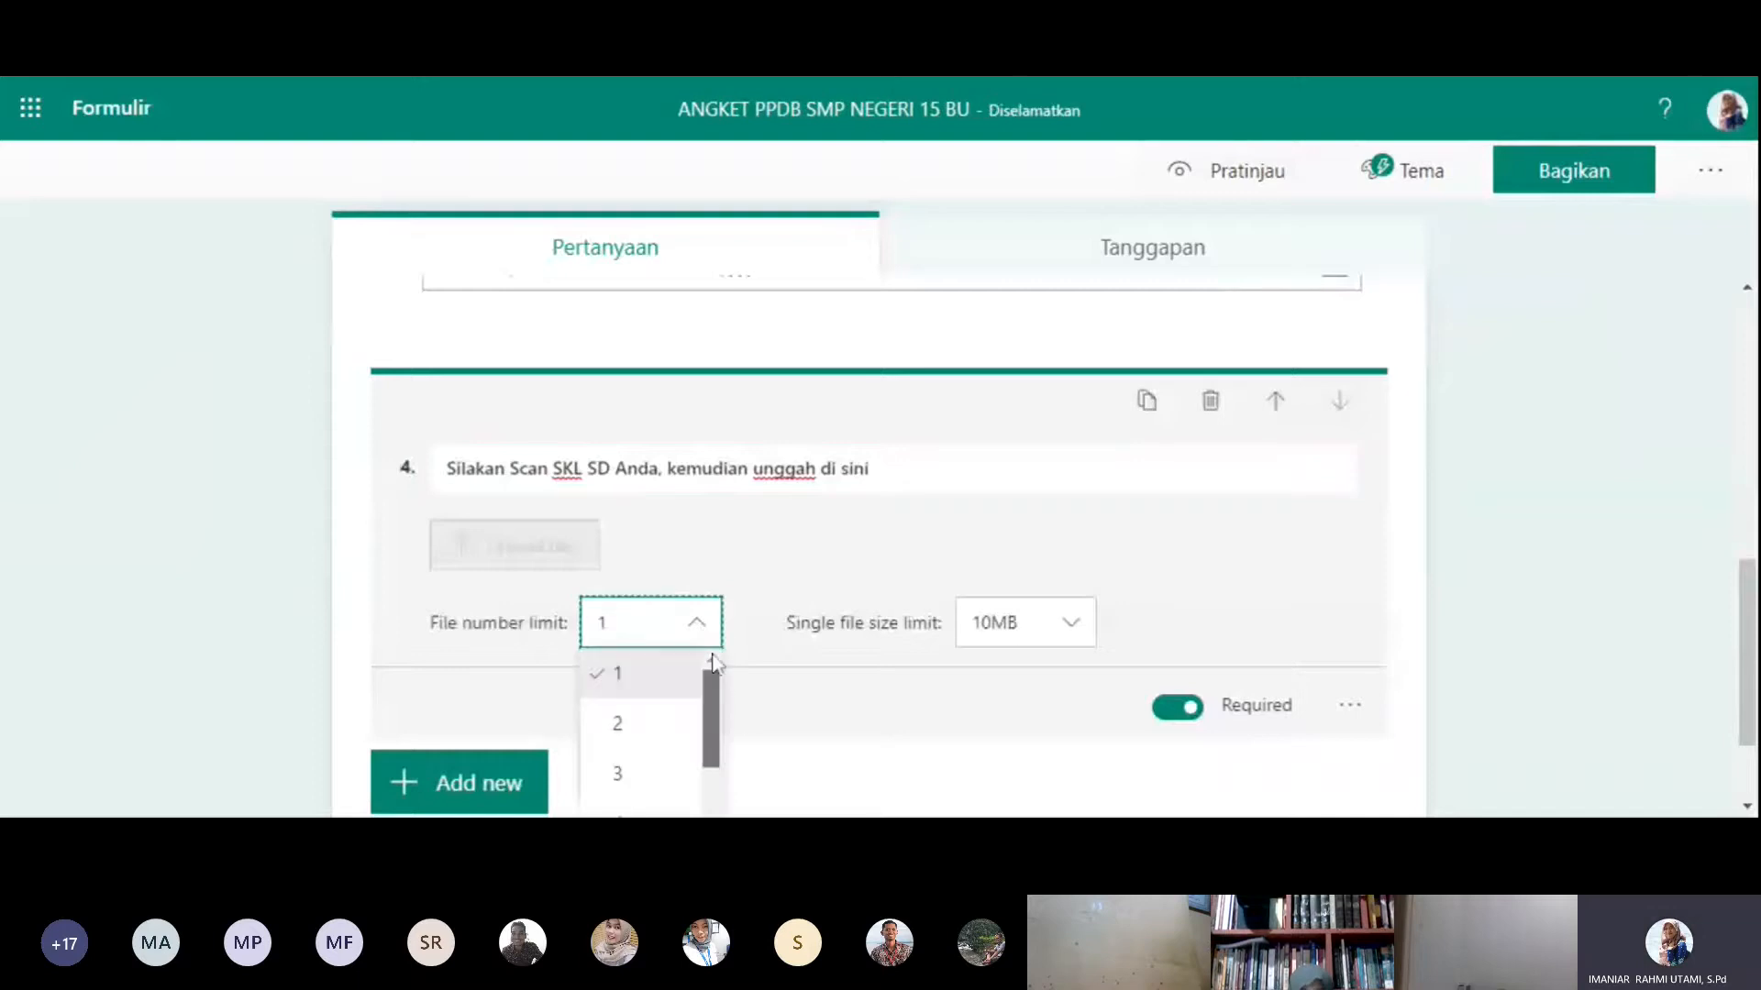
{"action": "left_click", "coordinate": [671, 680]}
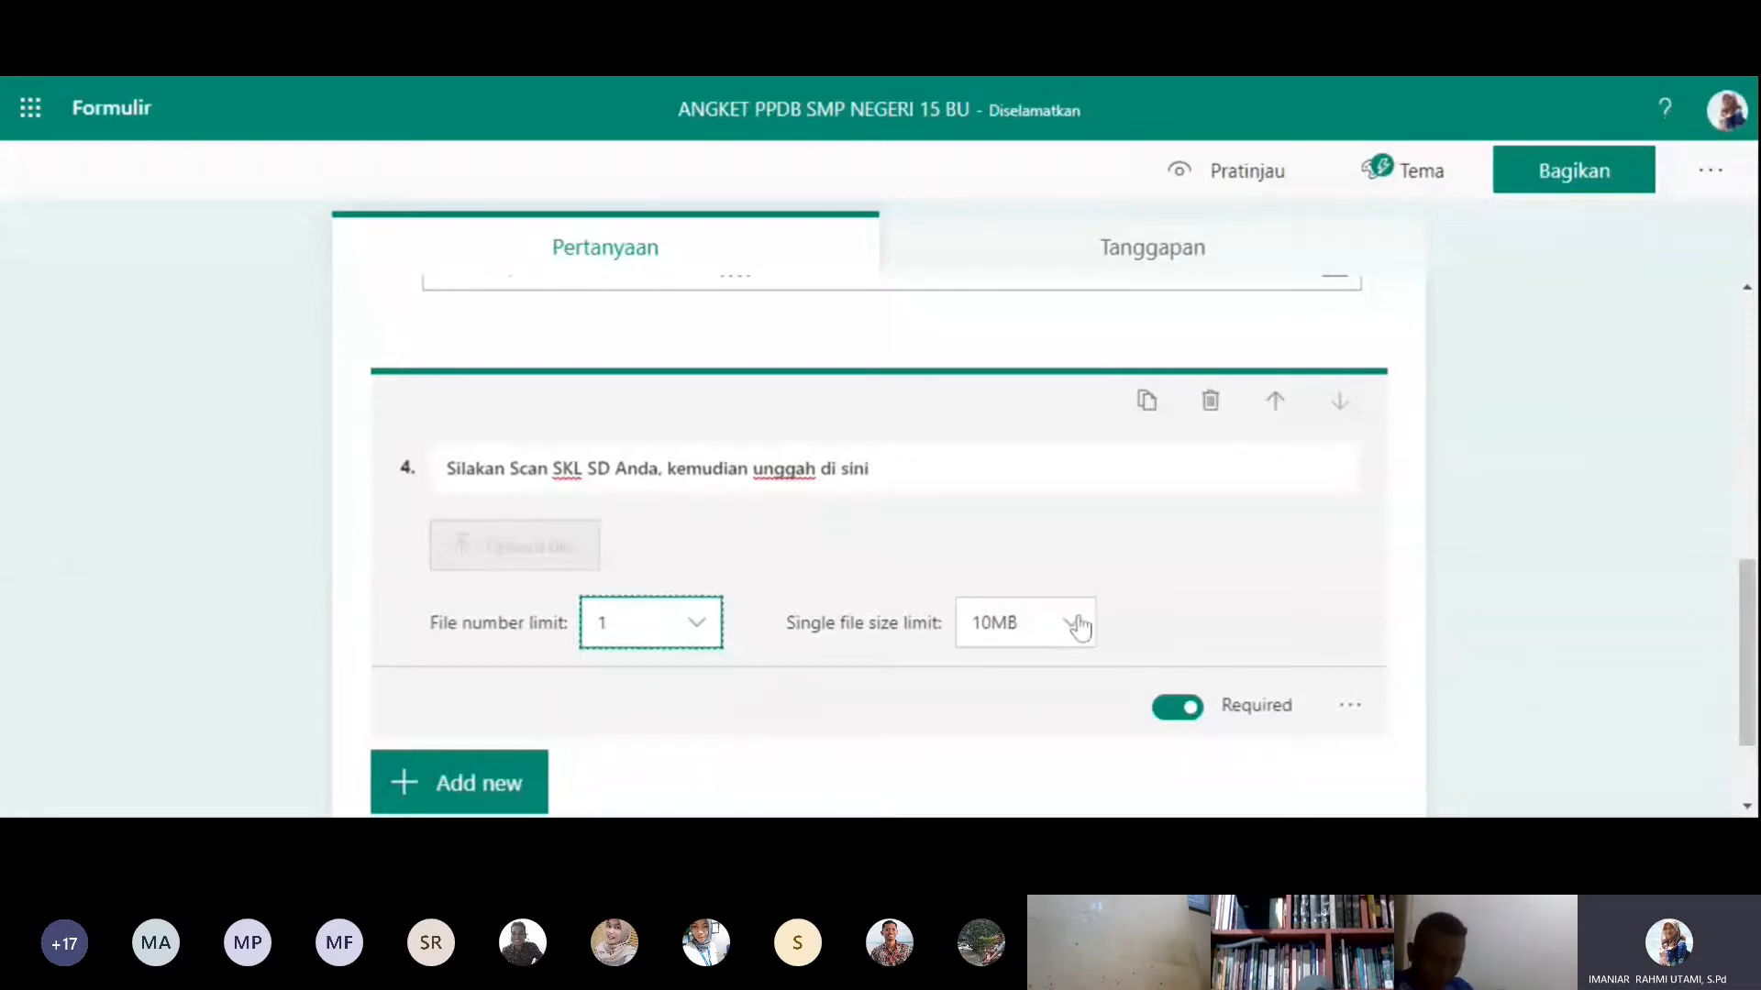
{"action": "left_click", "coordinate": [1080, 628]}
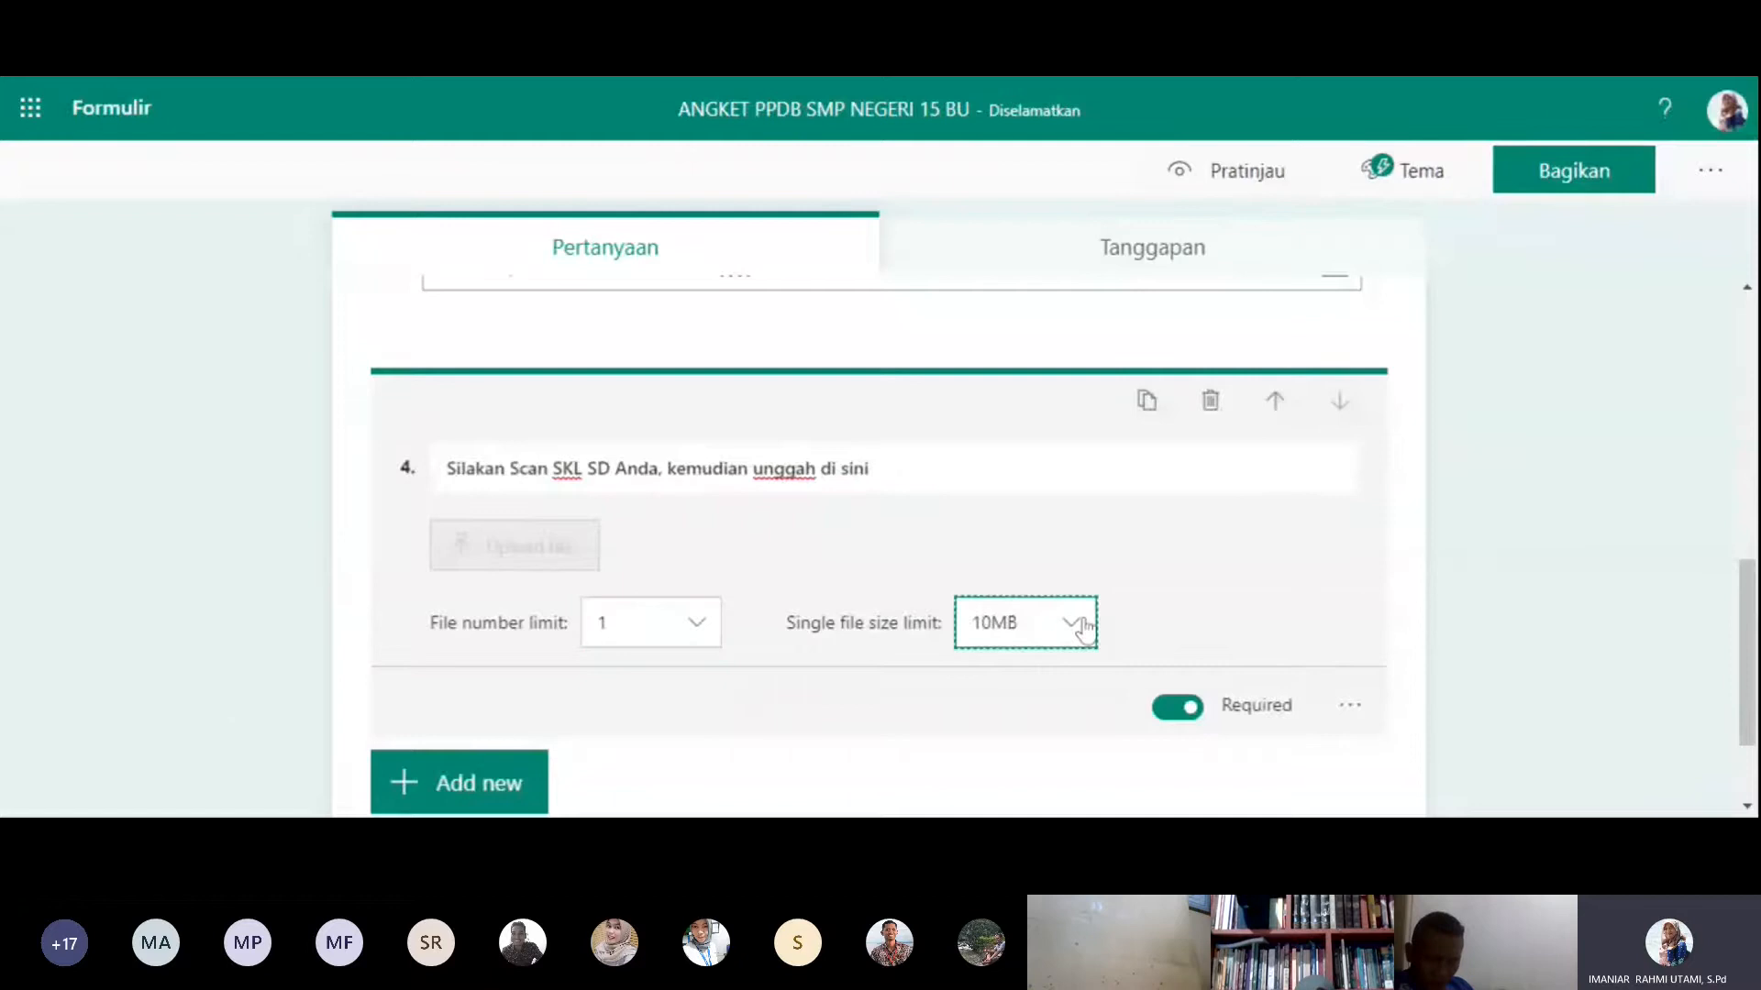
{"action": "left_click", "coordinate": [1075, 623]}
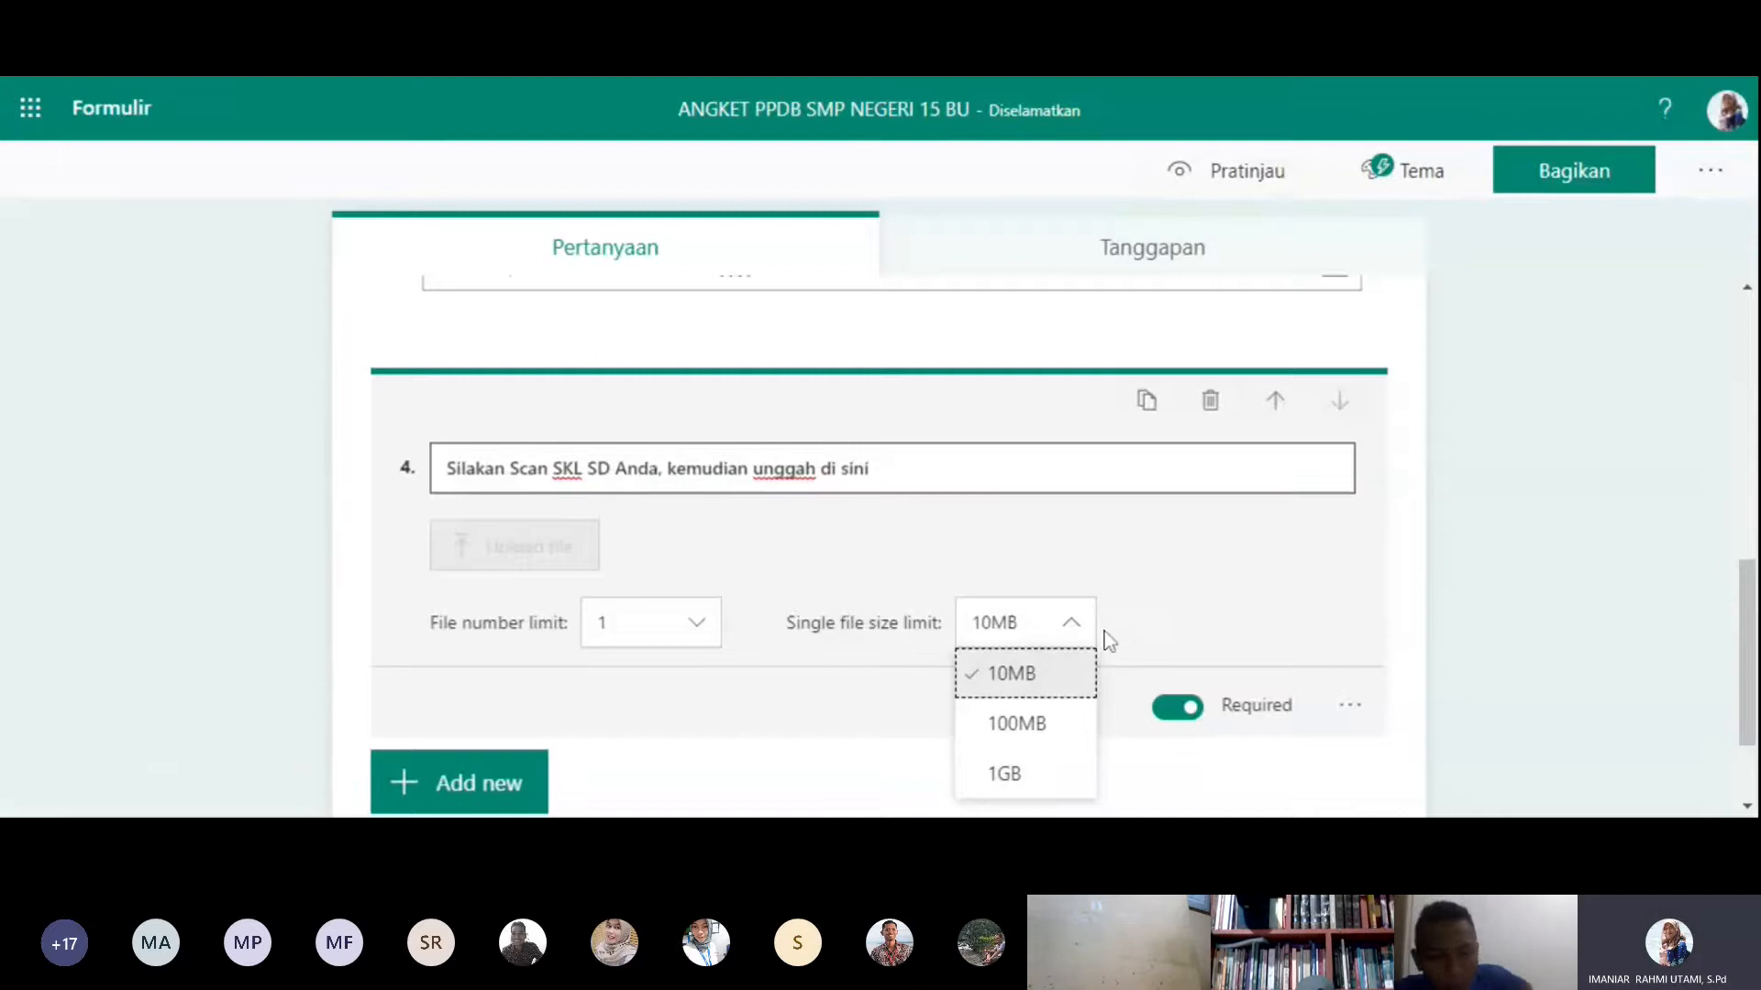
- Look over the form's questions, then preview the questionnaire in the computer view and examine its questions
{"action": "scroll", "coordinate": [1731, 449], "scroll_direction": "up", "scroll_amount": 5}
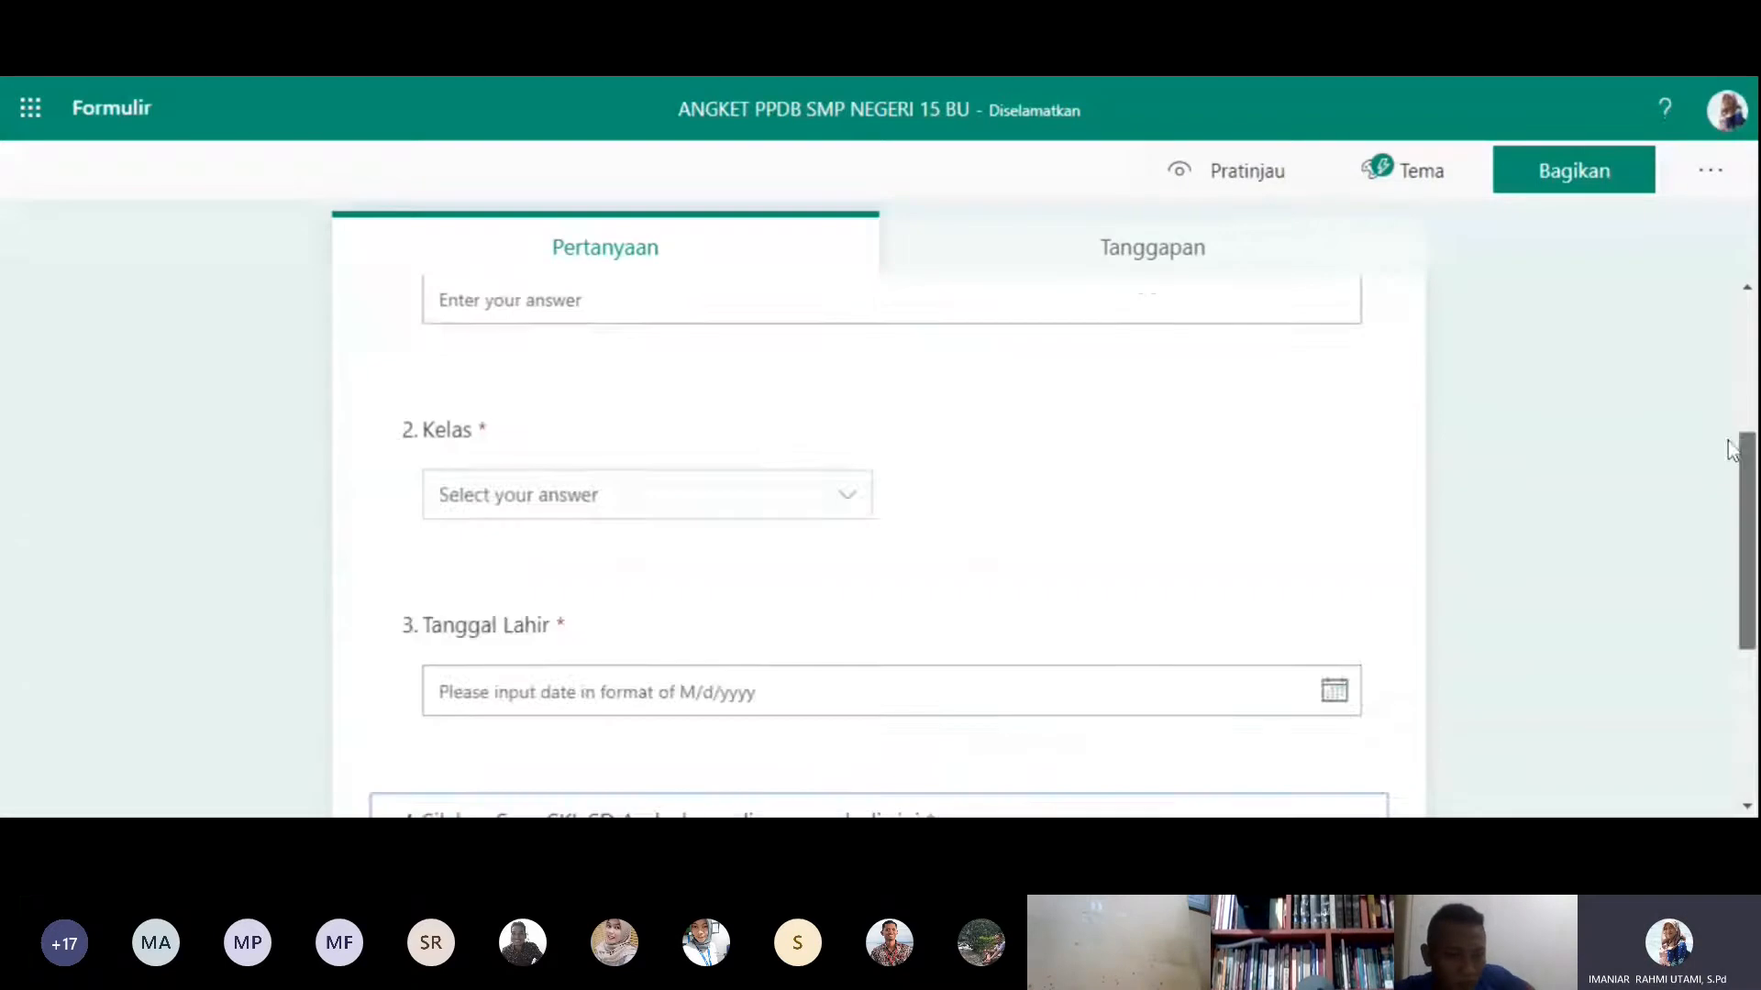
{"action": "scroll", "coordinate": [1731, 450], "scroll_direction": "up", "scroll_amount": 4}
{"action": "scroll", "coordinate": [1747, 464], "scroll_direction": "down", "scroll_amount": 4}
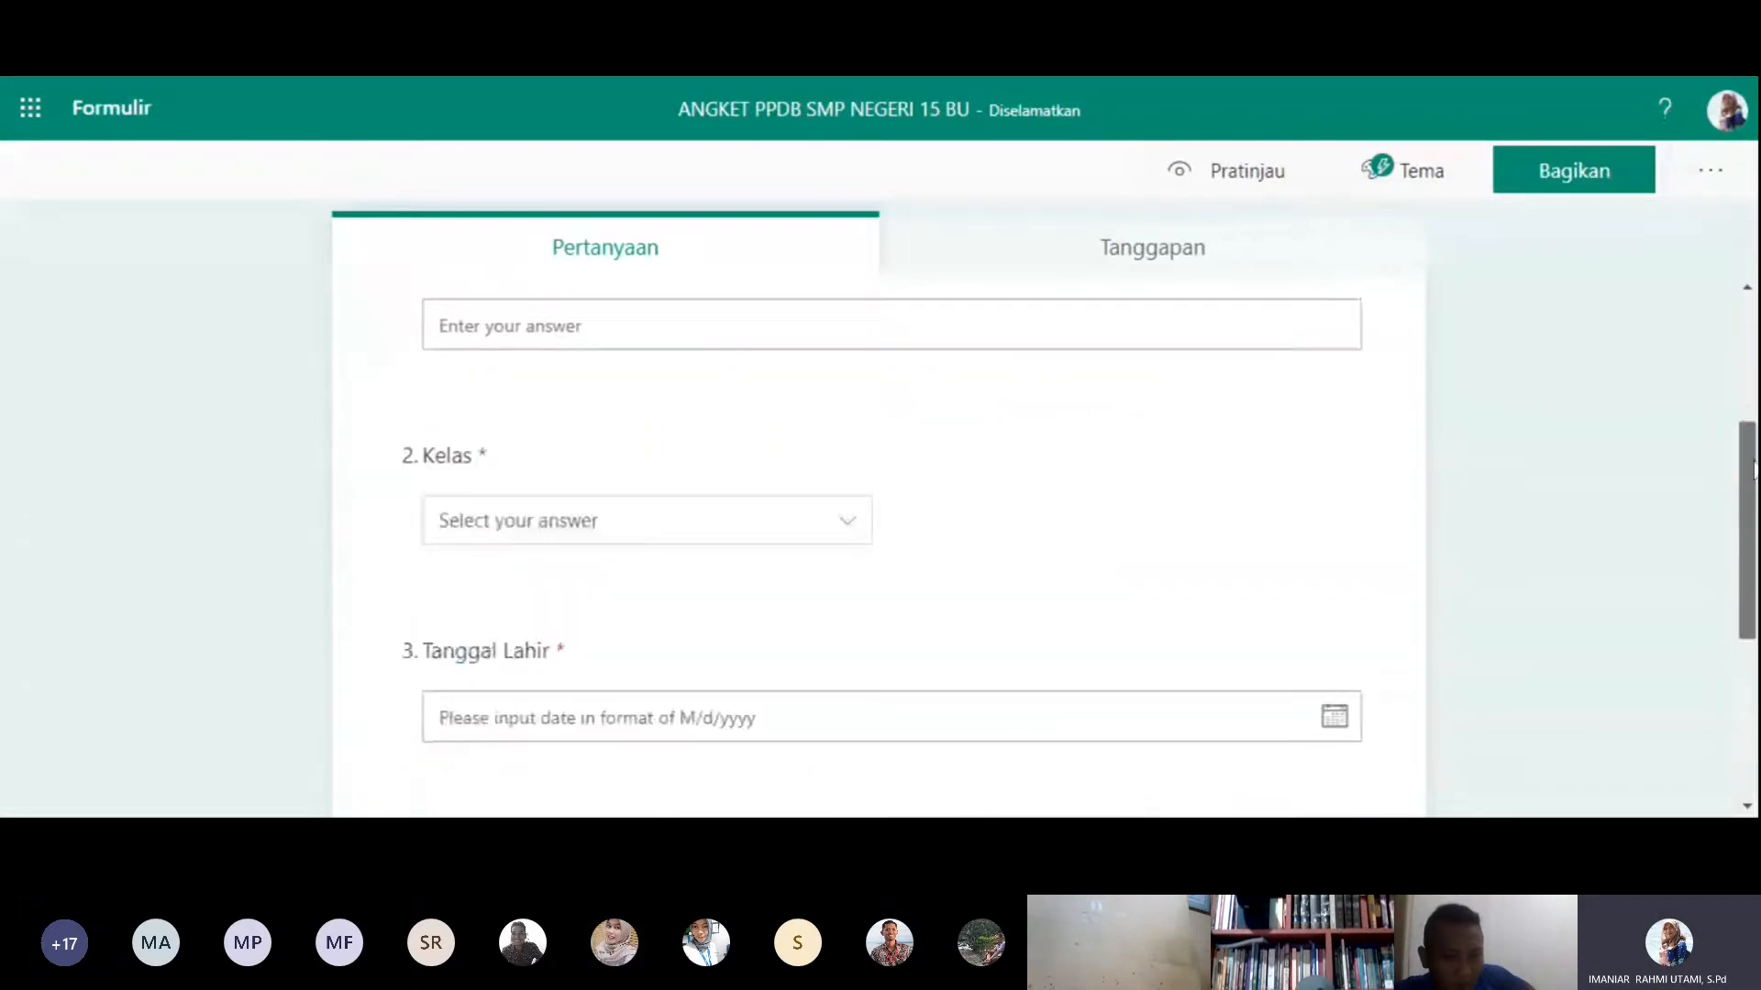
{"action": "scroll", "coordinate": [1747, 468], "scroll_direction": "down", "scroll_amount": 3}
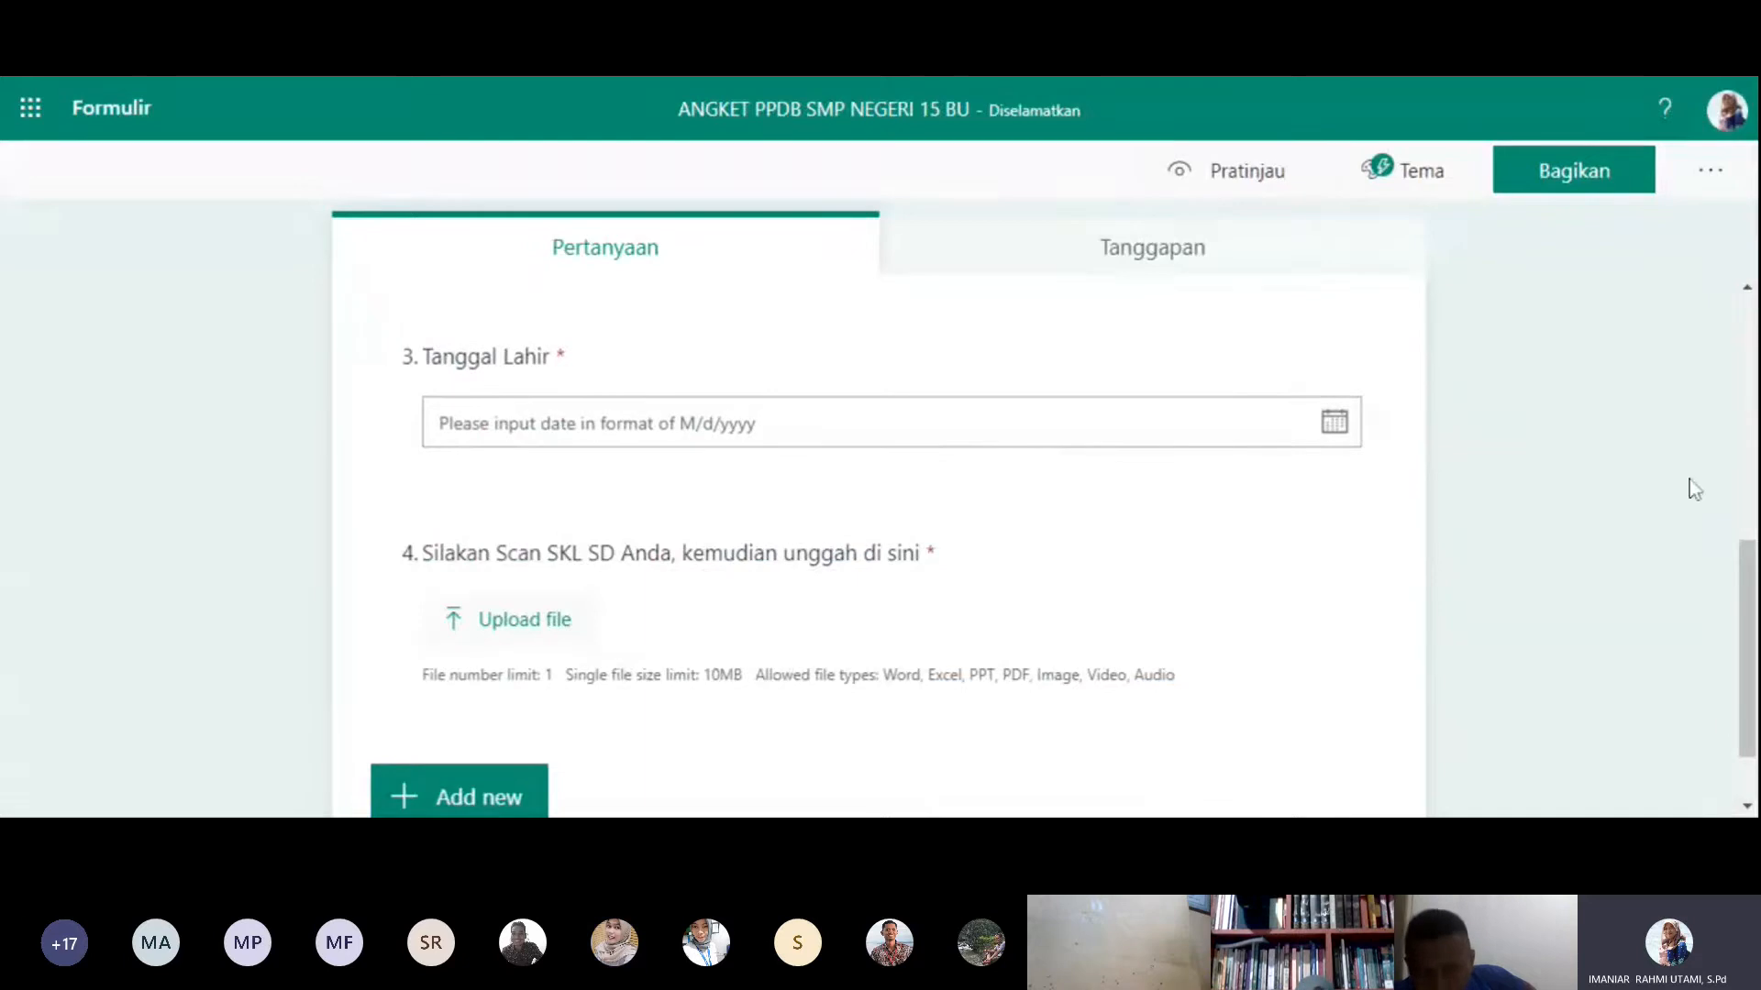
{"action": "left_click", "coordinate": [1251, 182]}
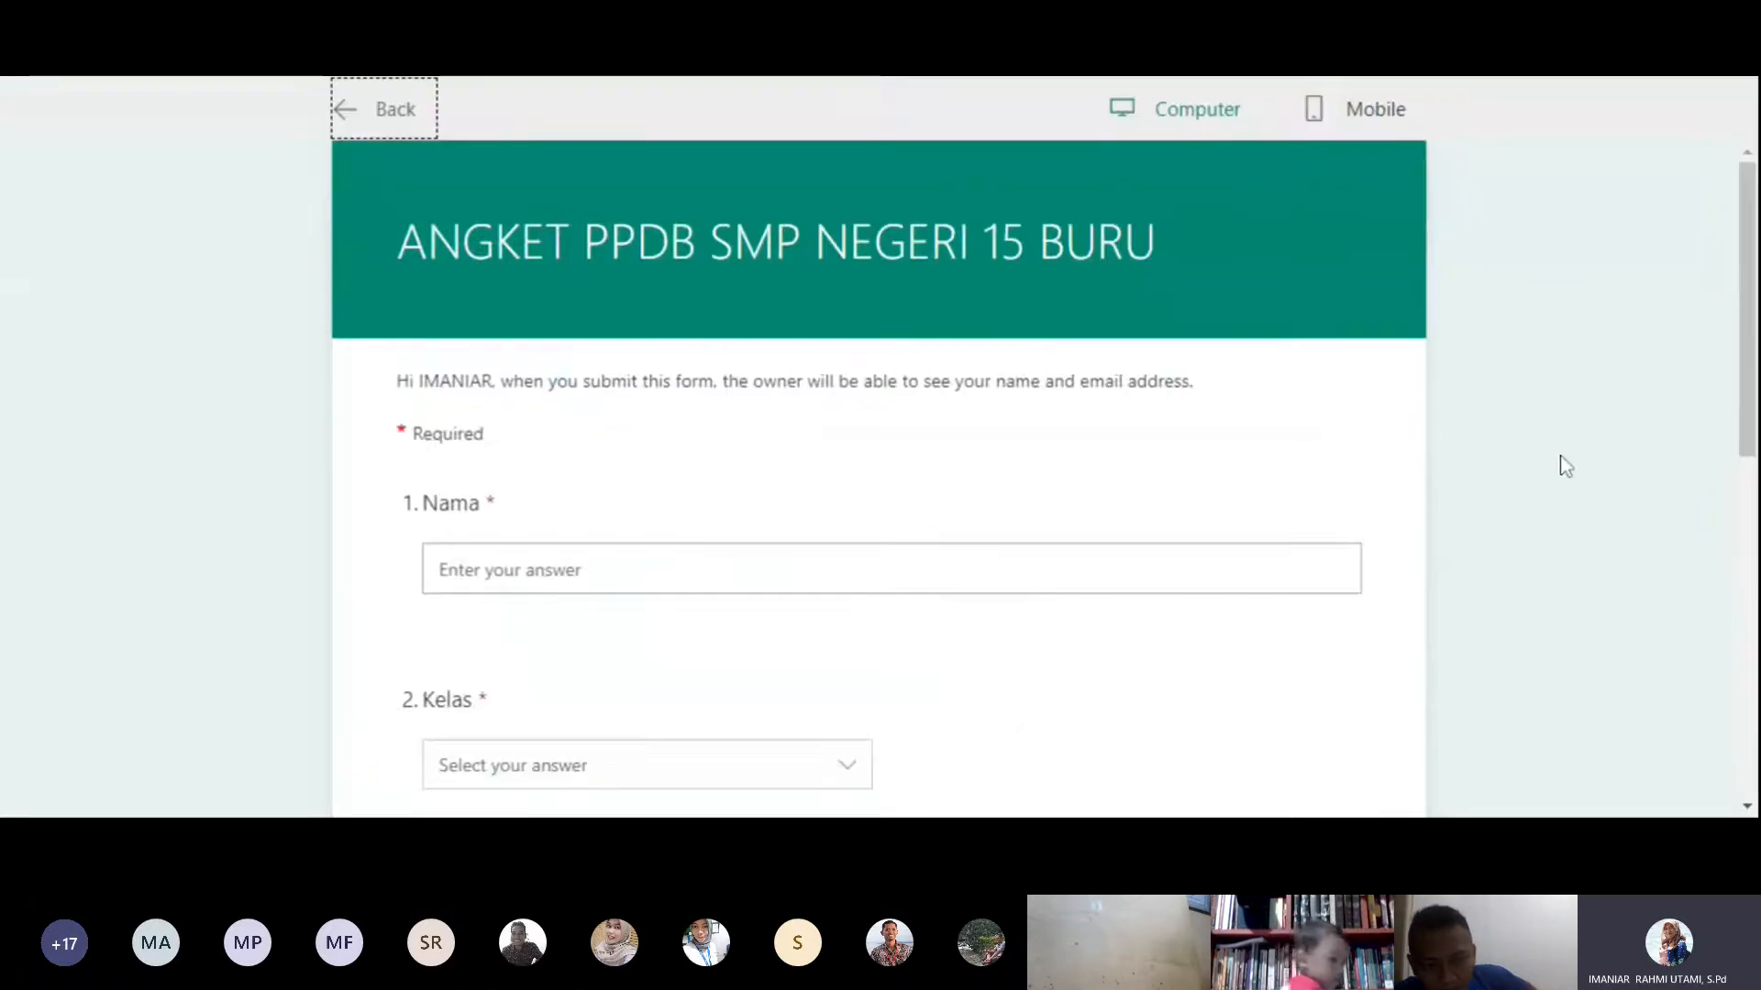
{"action": "scroll", "coordinate": [1560, 464], "scroll_direction": "down", "scroll_amount": 3}
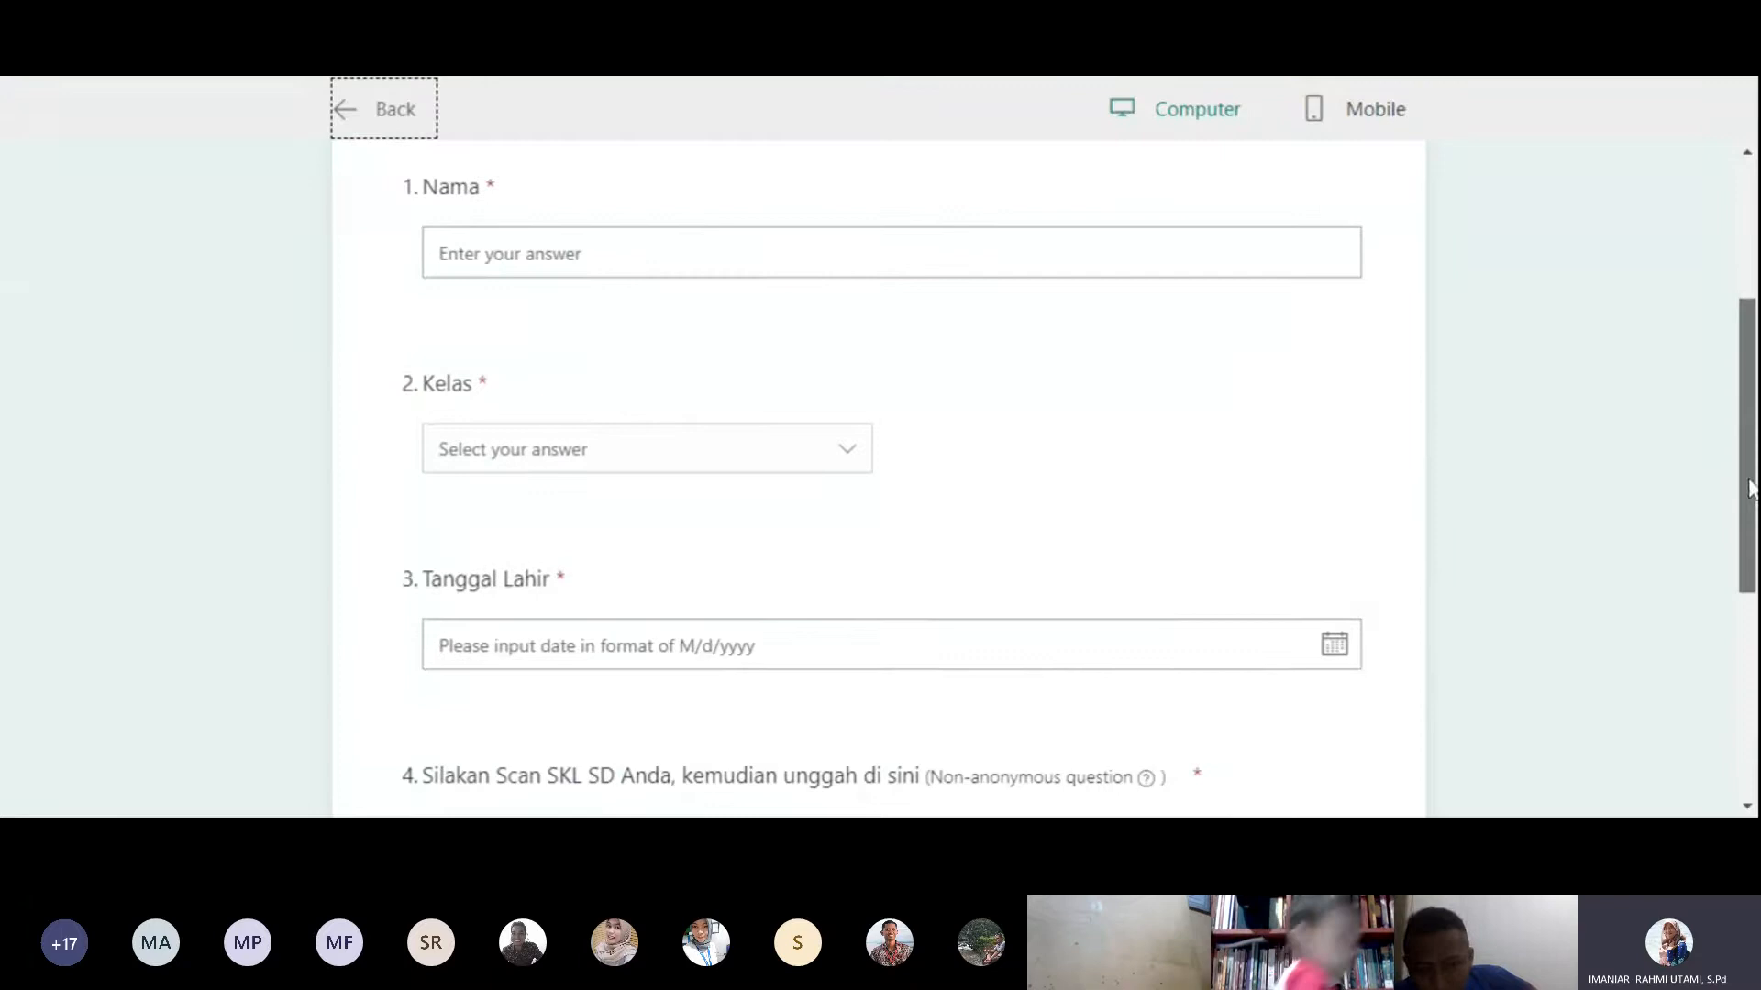
- Answer the preview's Nama question with a sample student's first name and choose 7 for Kelas
{"action": "left_click", "coordinate": [1751, 615]}
{"action": "left_click_drag", "start_coordinate": [1746, 620], "coordinate": [1751, 204]}
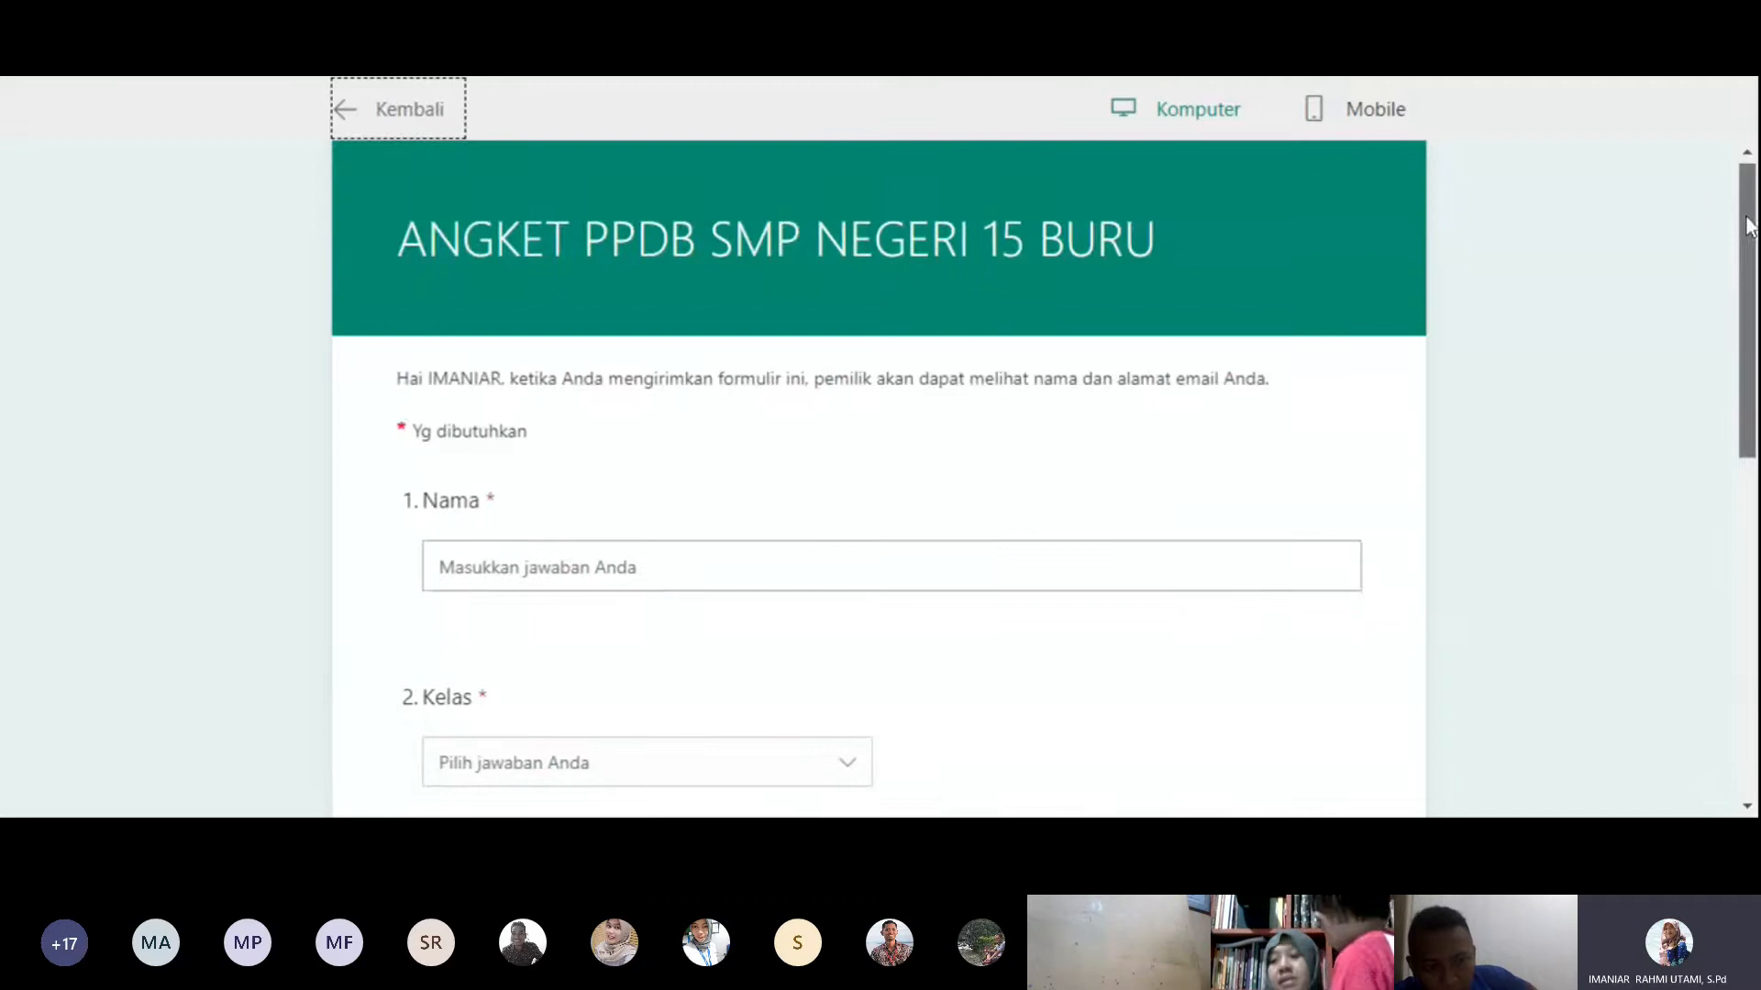
{"action": "left_click_drag", "start_coordinate": [1749, 225], "coordinate": [1742, 341]}
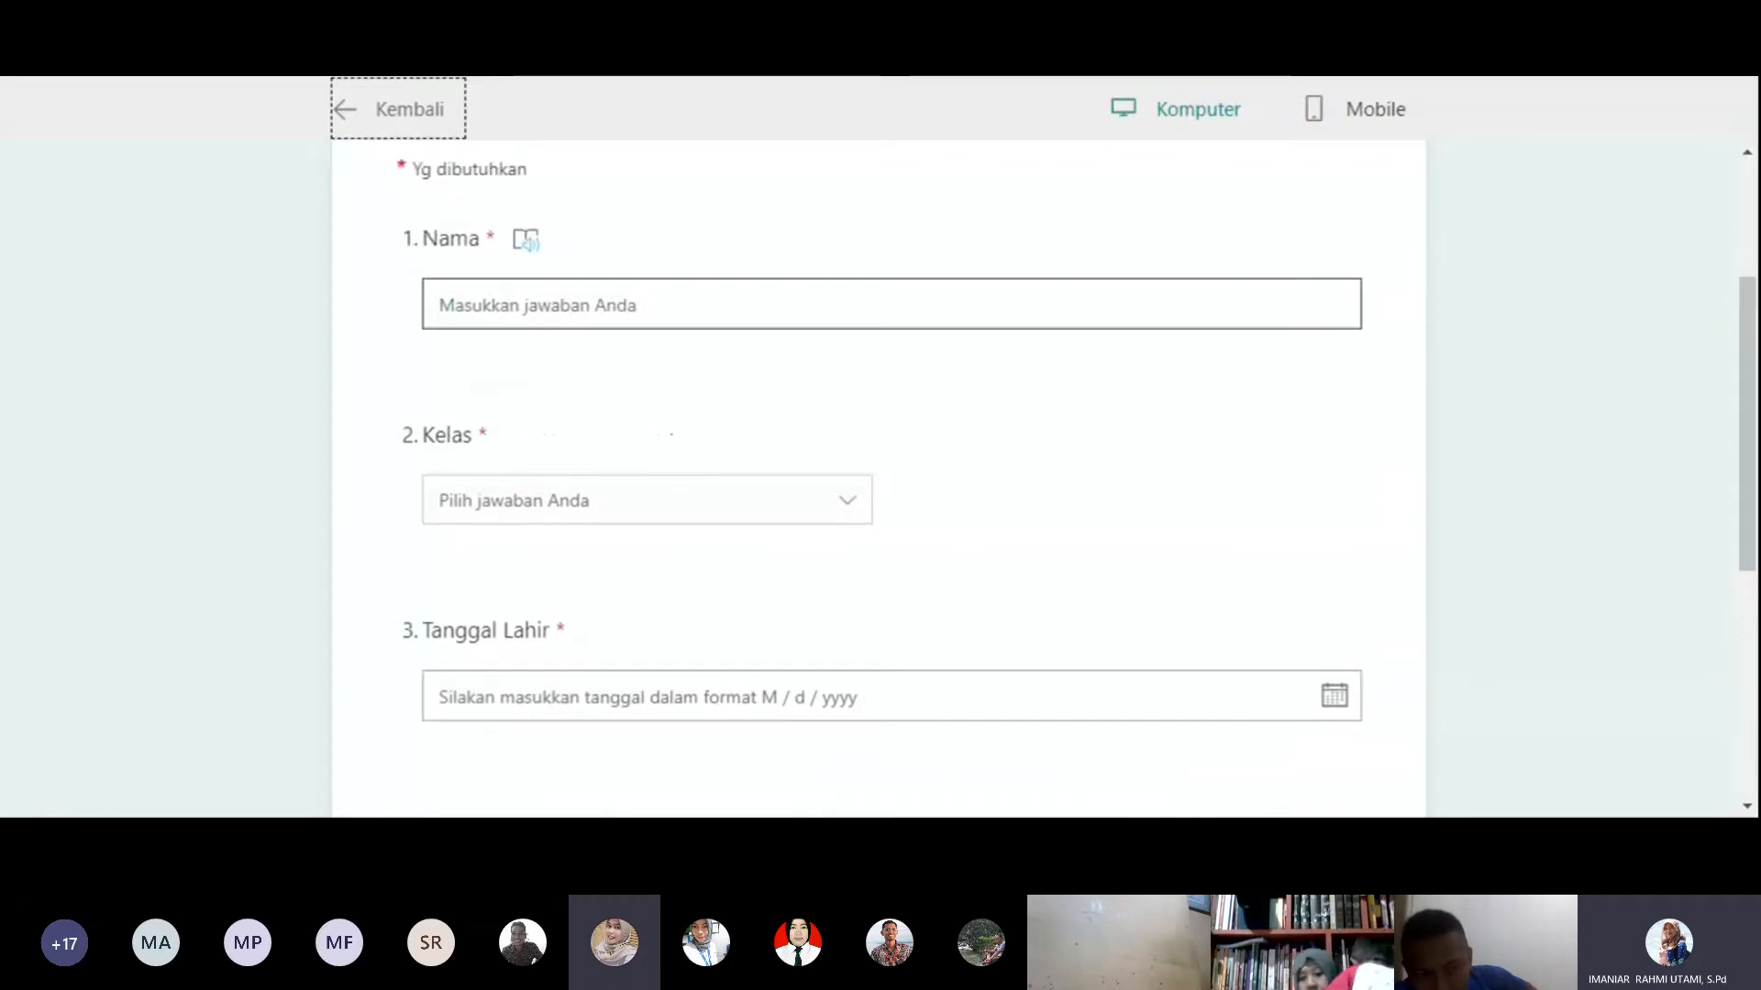
{"action": "left_click", "coordinate": [891, 305]}
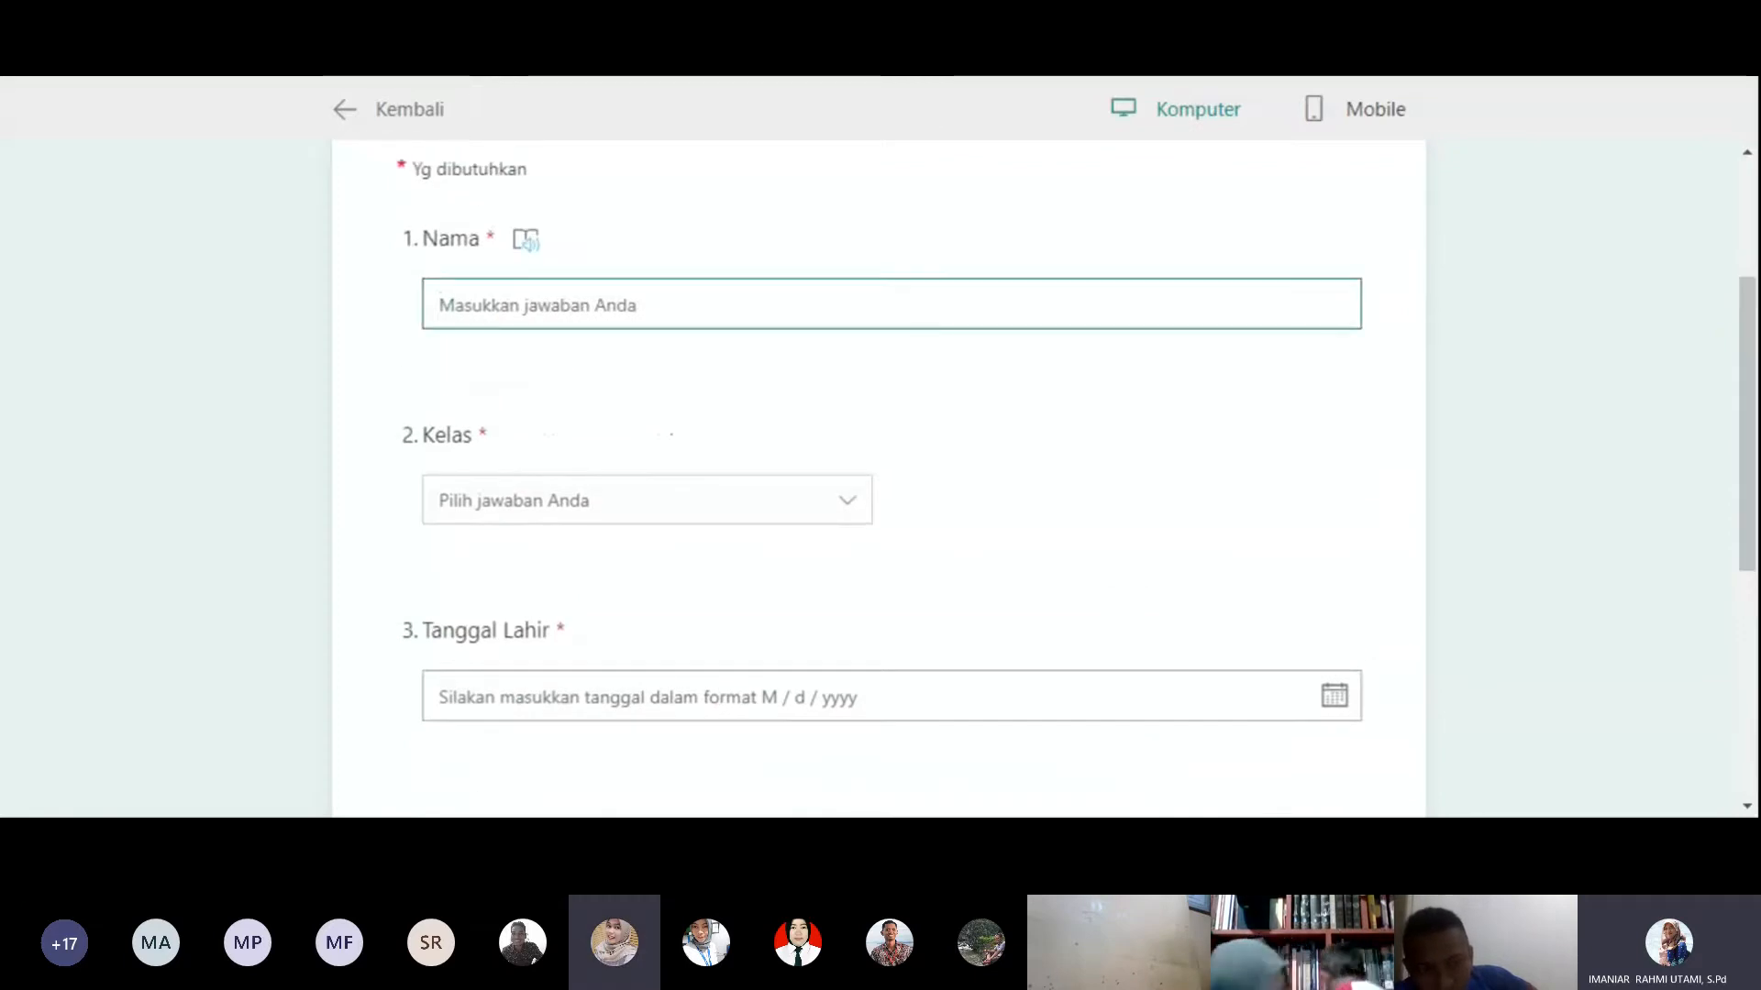
{"action": "type", "text": "B"}
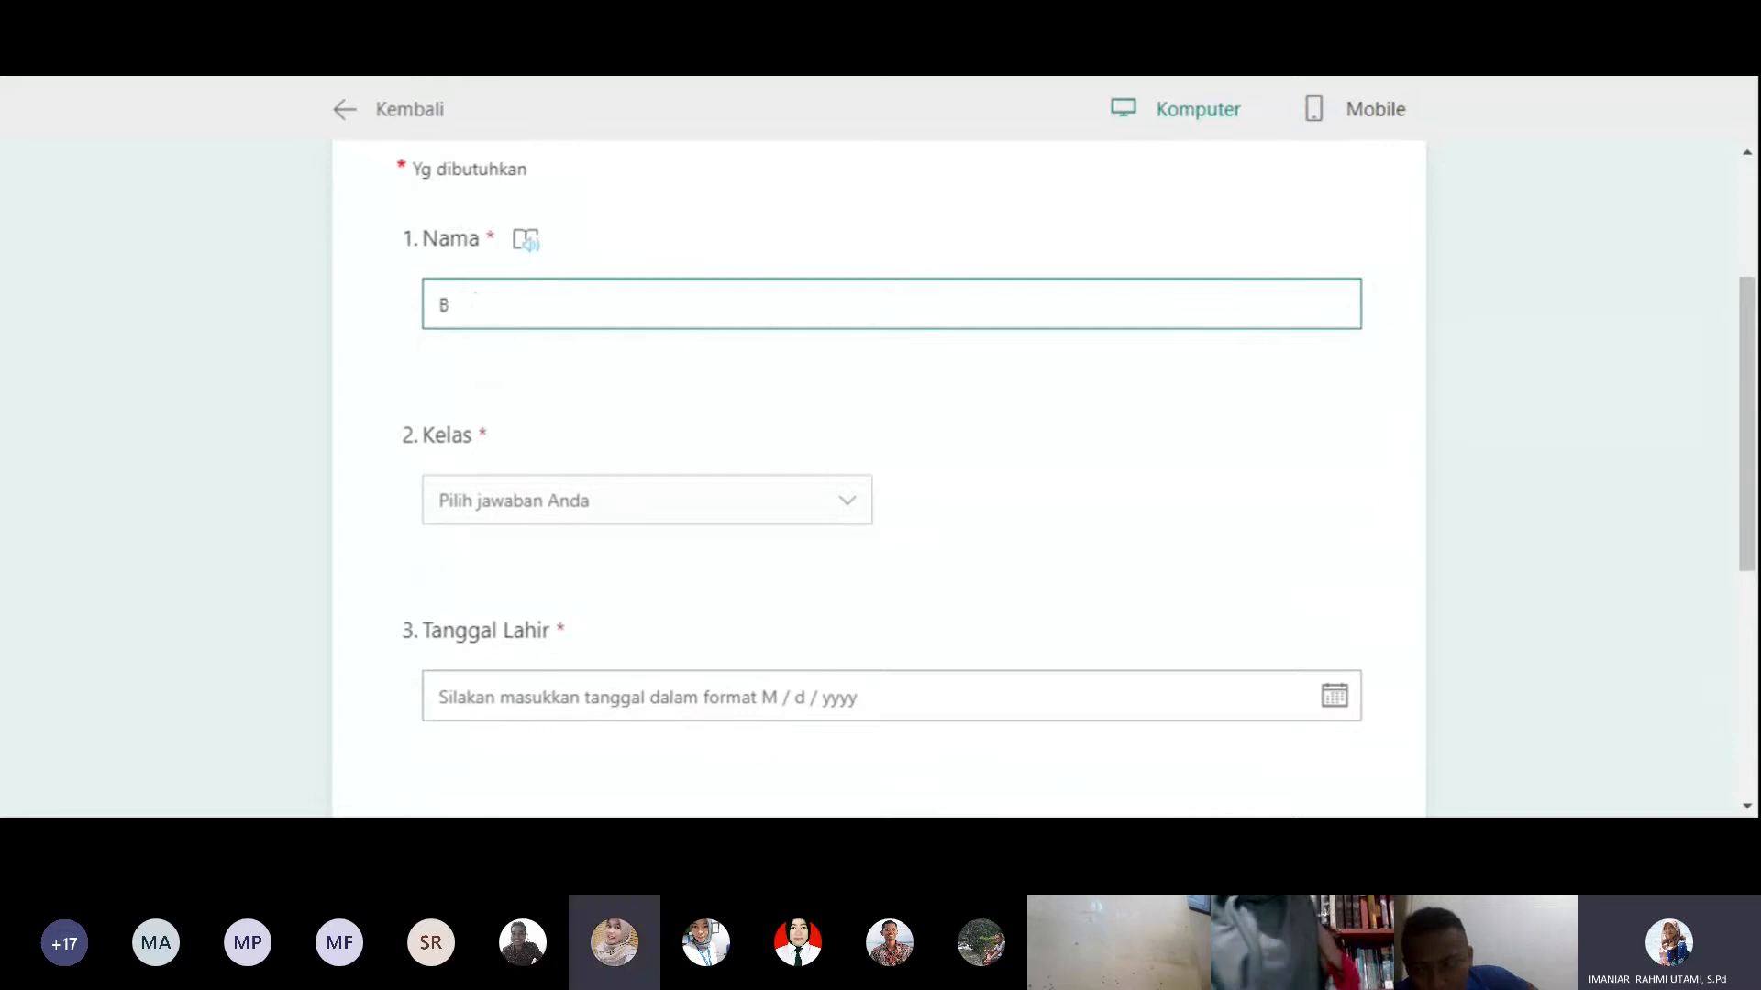
{"action": "type", "text": "udi"}
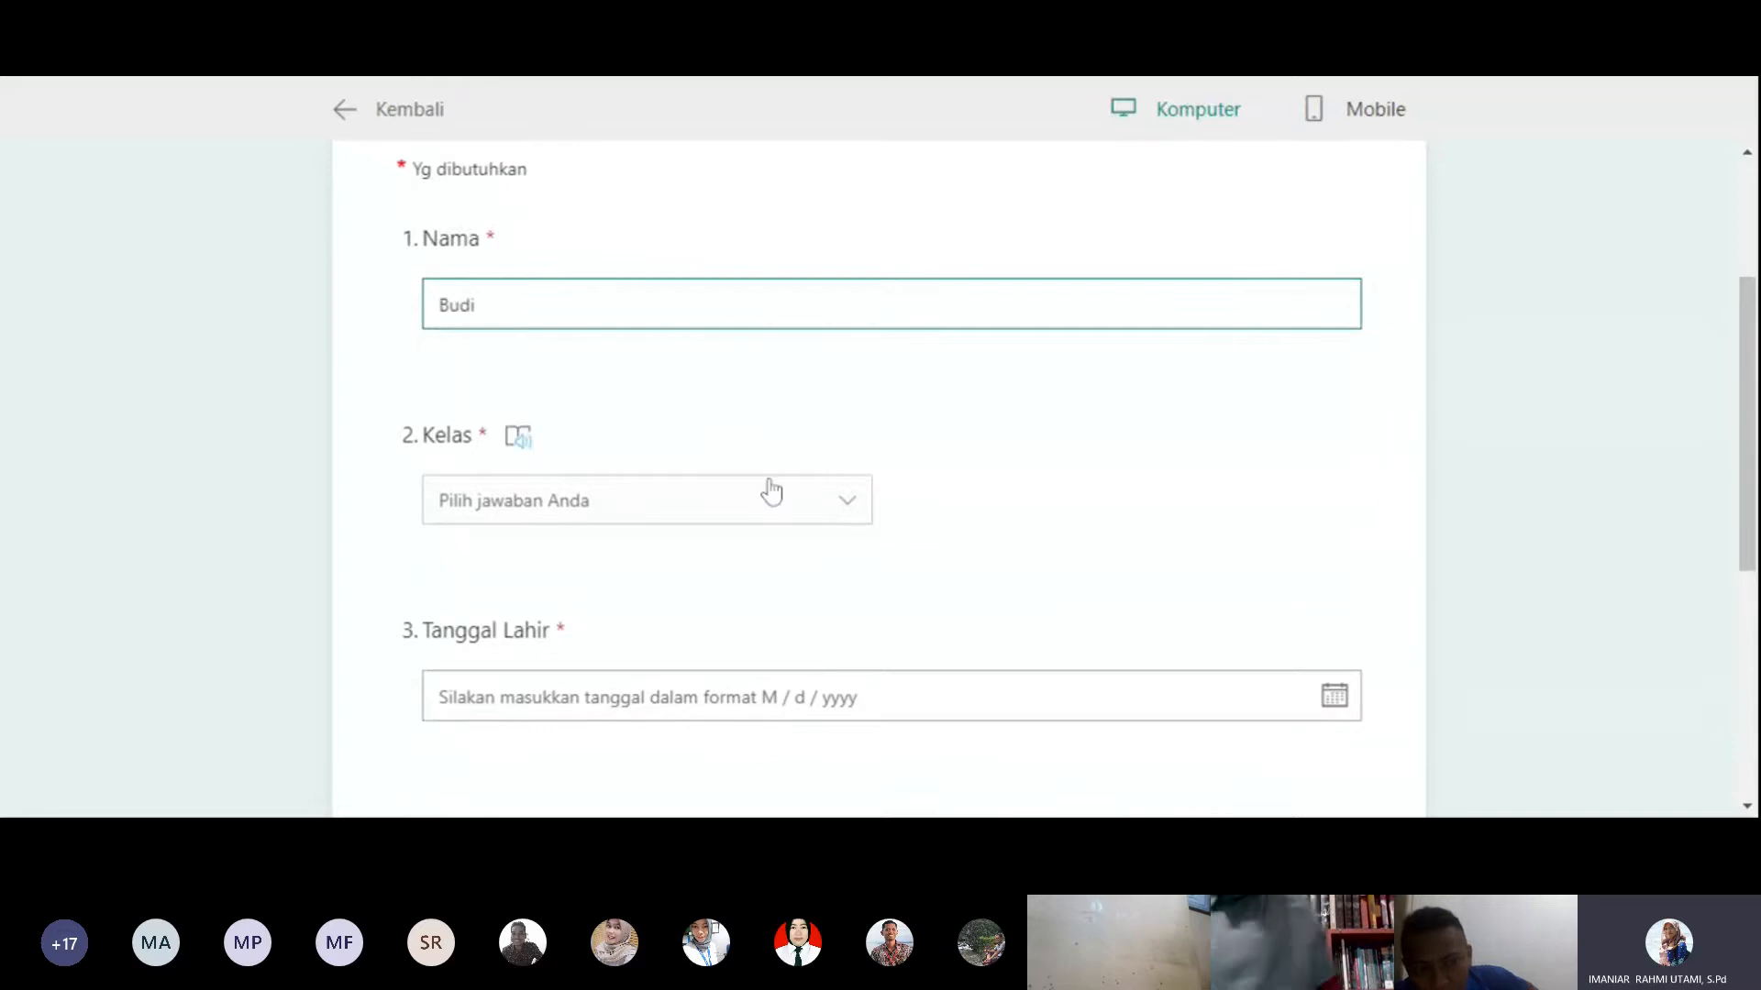
{"action": "left_click", "coordinate": [772, 492]}
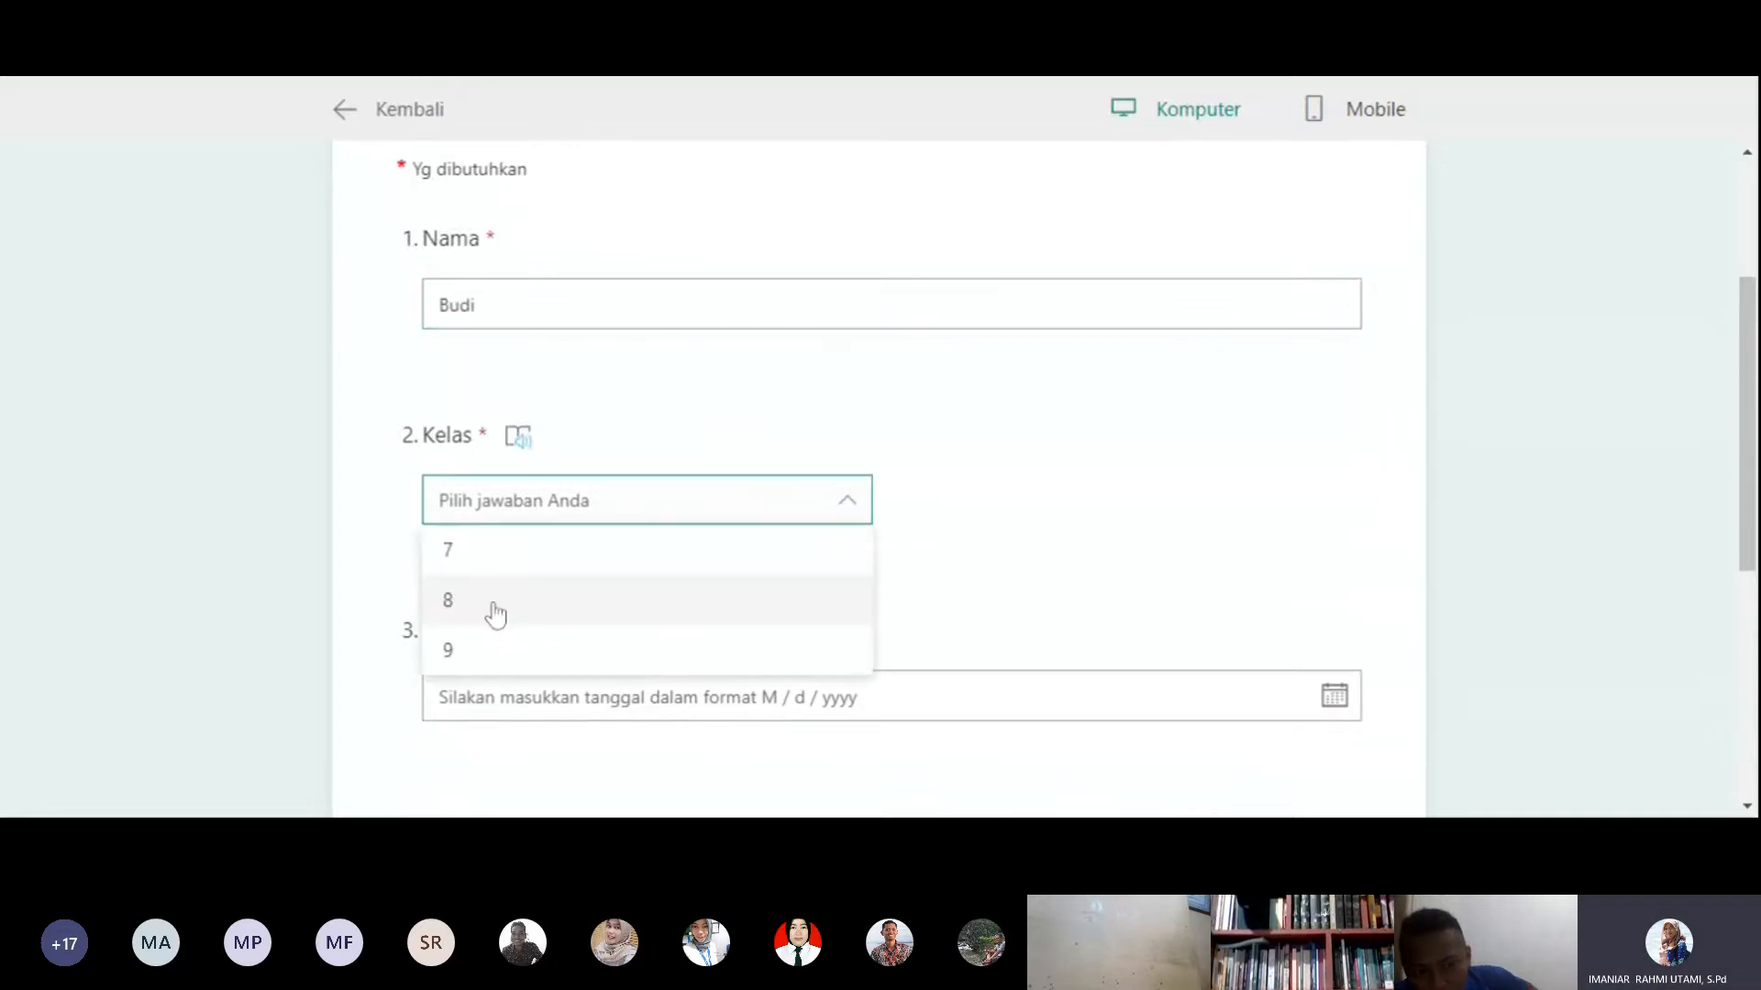
{"action": "left_click", "coordinate": [498, 567]}
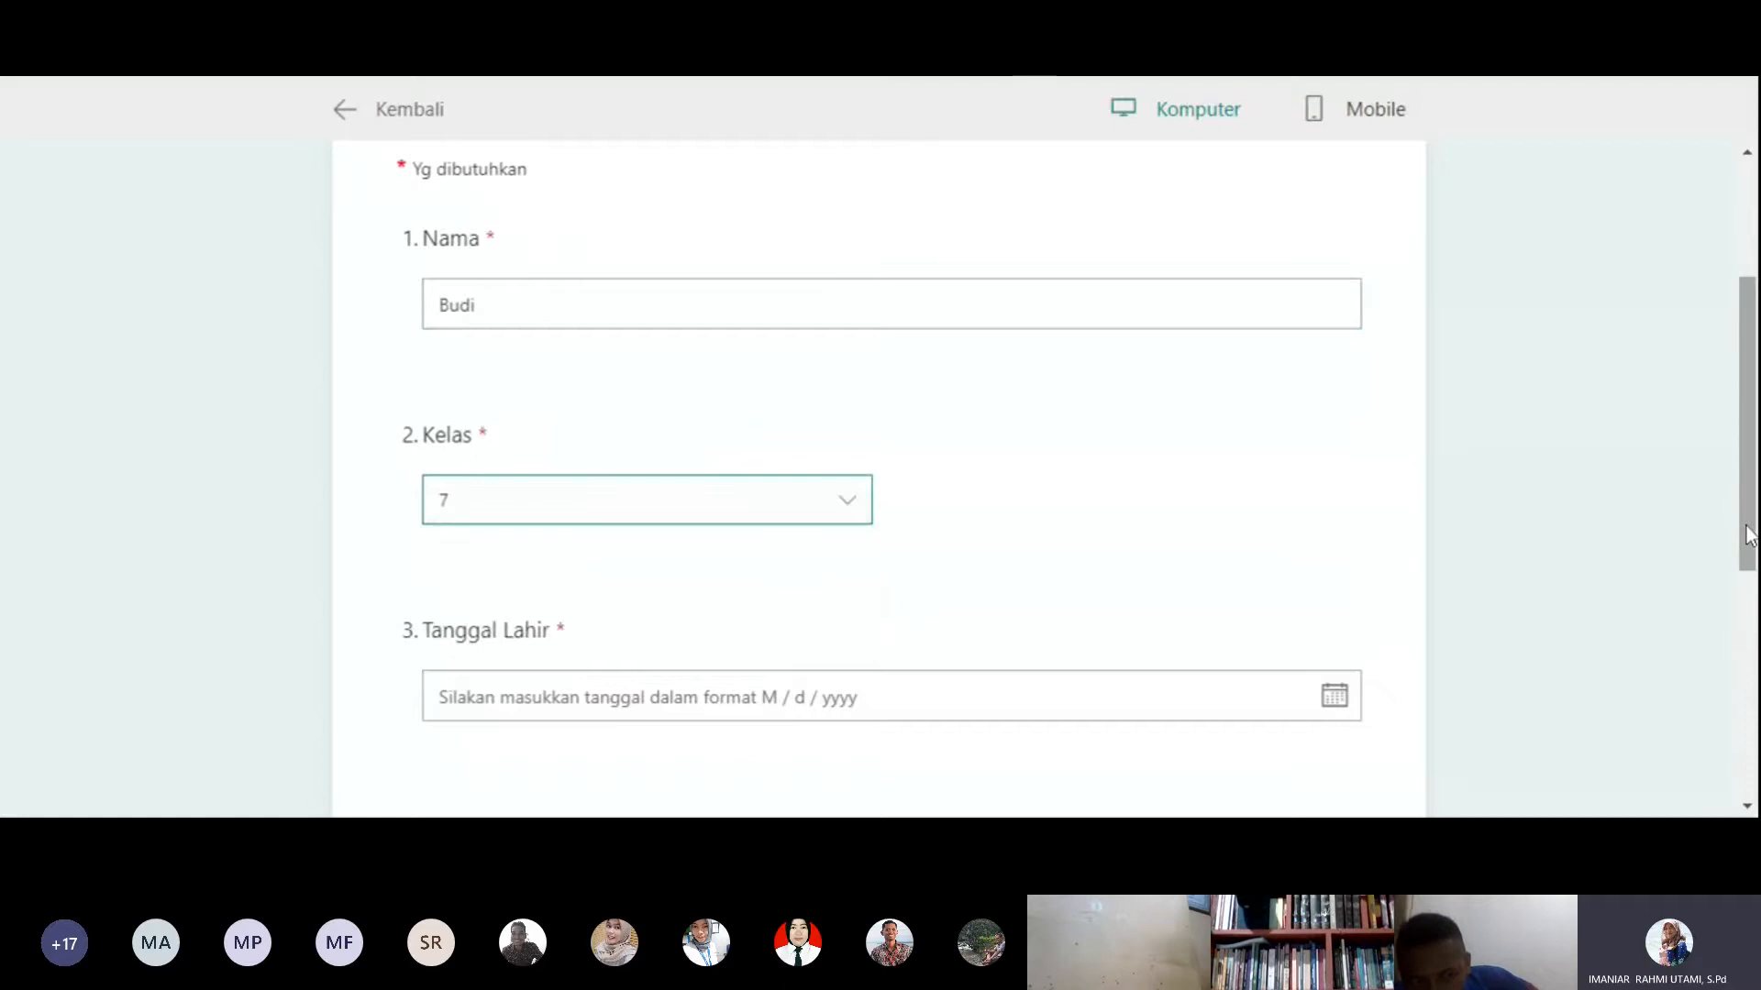
- Answer the Tanggal Lahir question by changing the calendar's year and picking a sample birth date
{"action": "left_click_drag", "start_coordinate": [1748, 537], "coordinate": [1749, 635]}
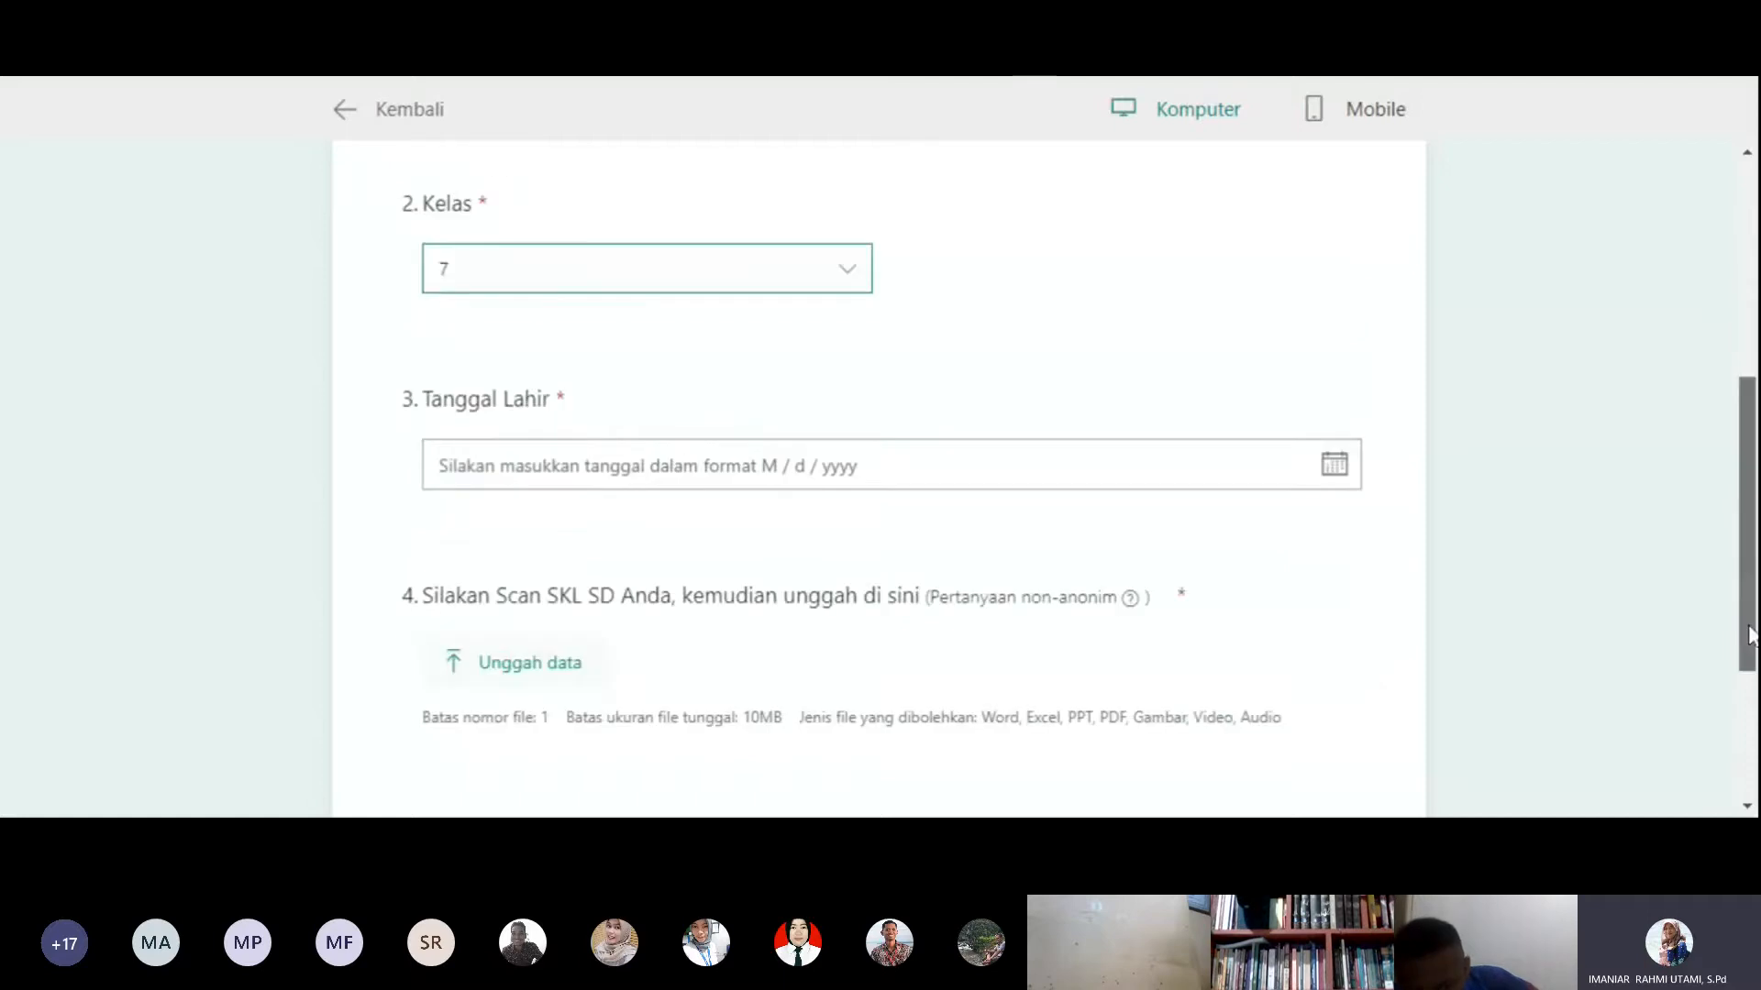
{"action": "left_click", "coordinate": [1335, 466]}
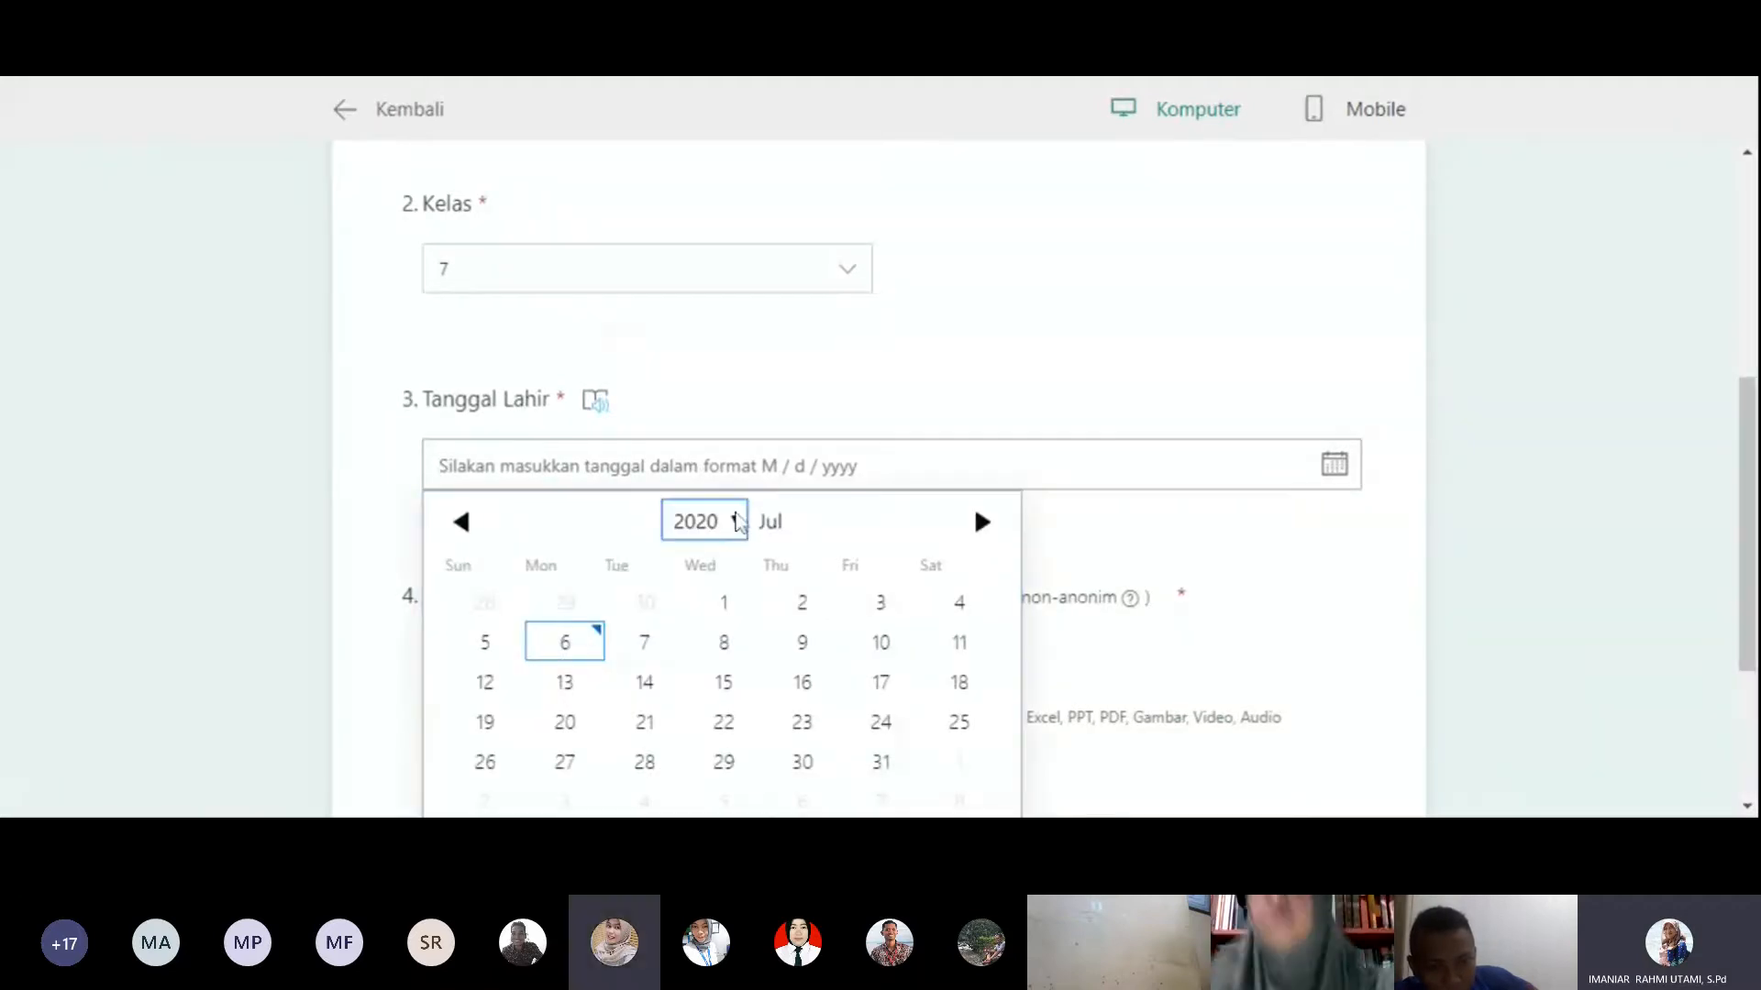
{"action": "left_click", "coordinate": [735, 524]}
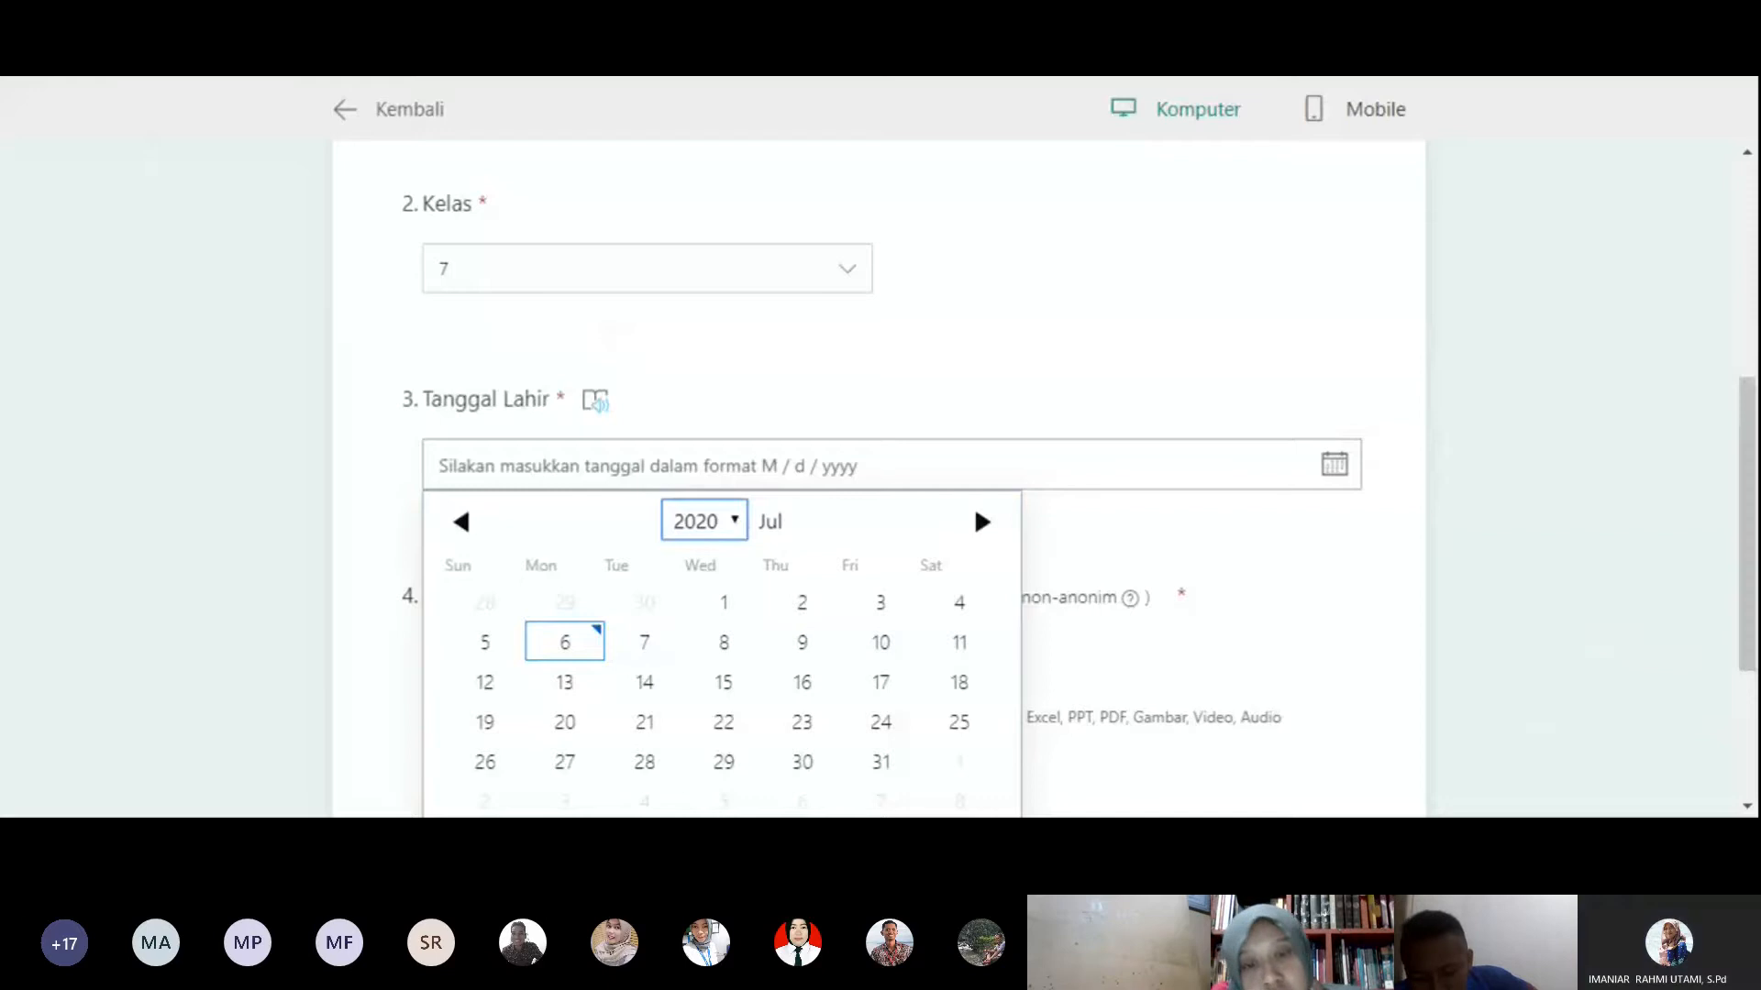
{"action": "left_click", "coordinate": [786, 377]}
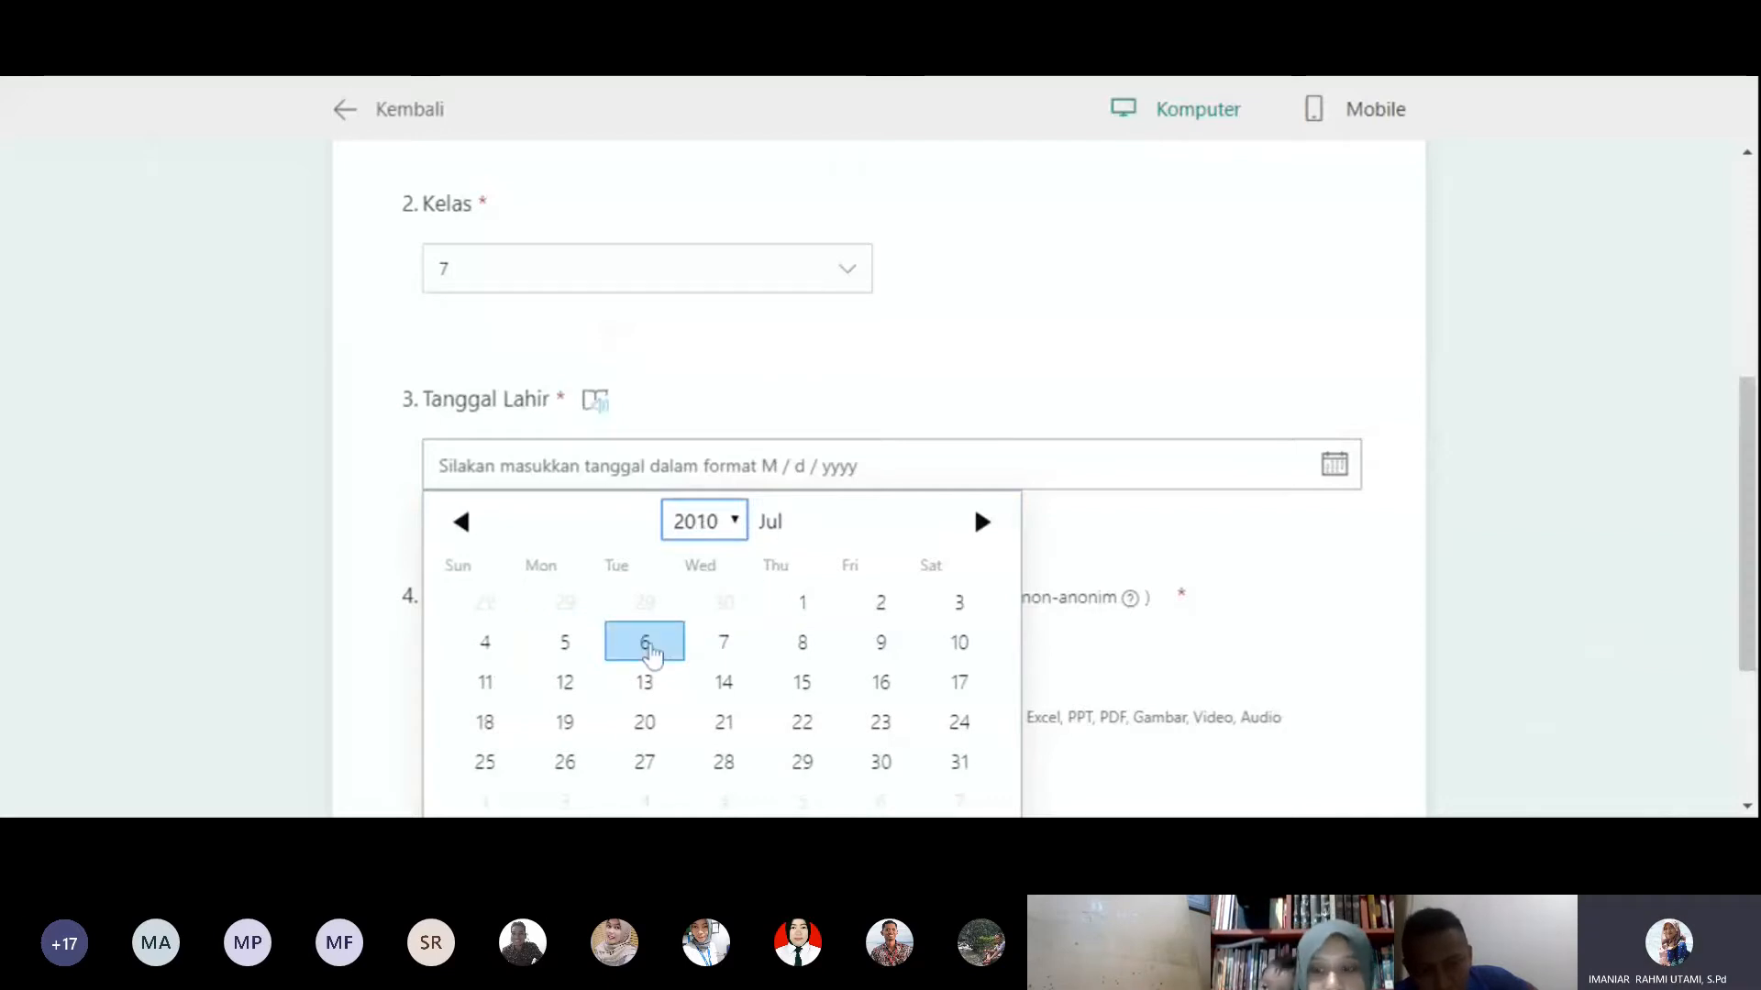
{"action": "scroll", "coordinate": [792, 302], "scroll_direction": "down", "scroll_amount": 1}
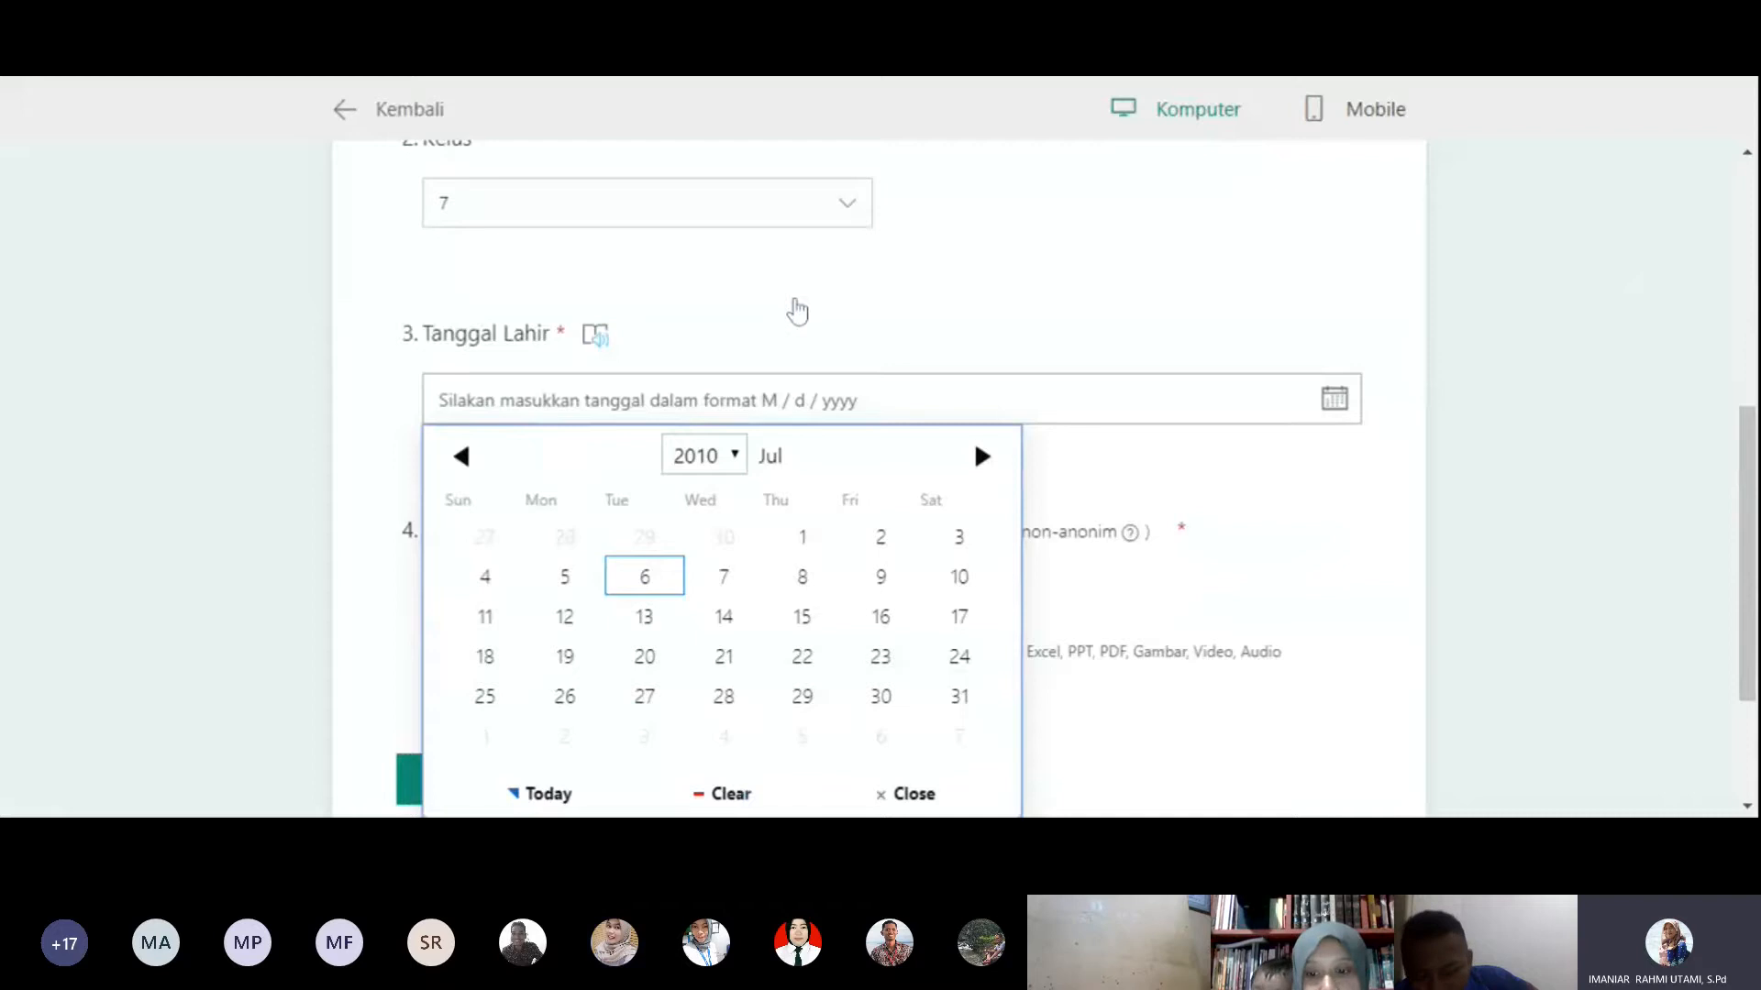
{"action": "left_click", "coordinate": [792, 302]}
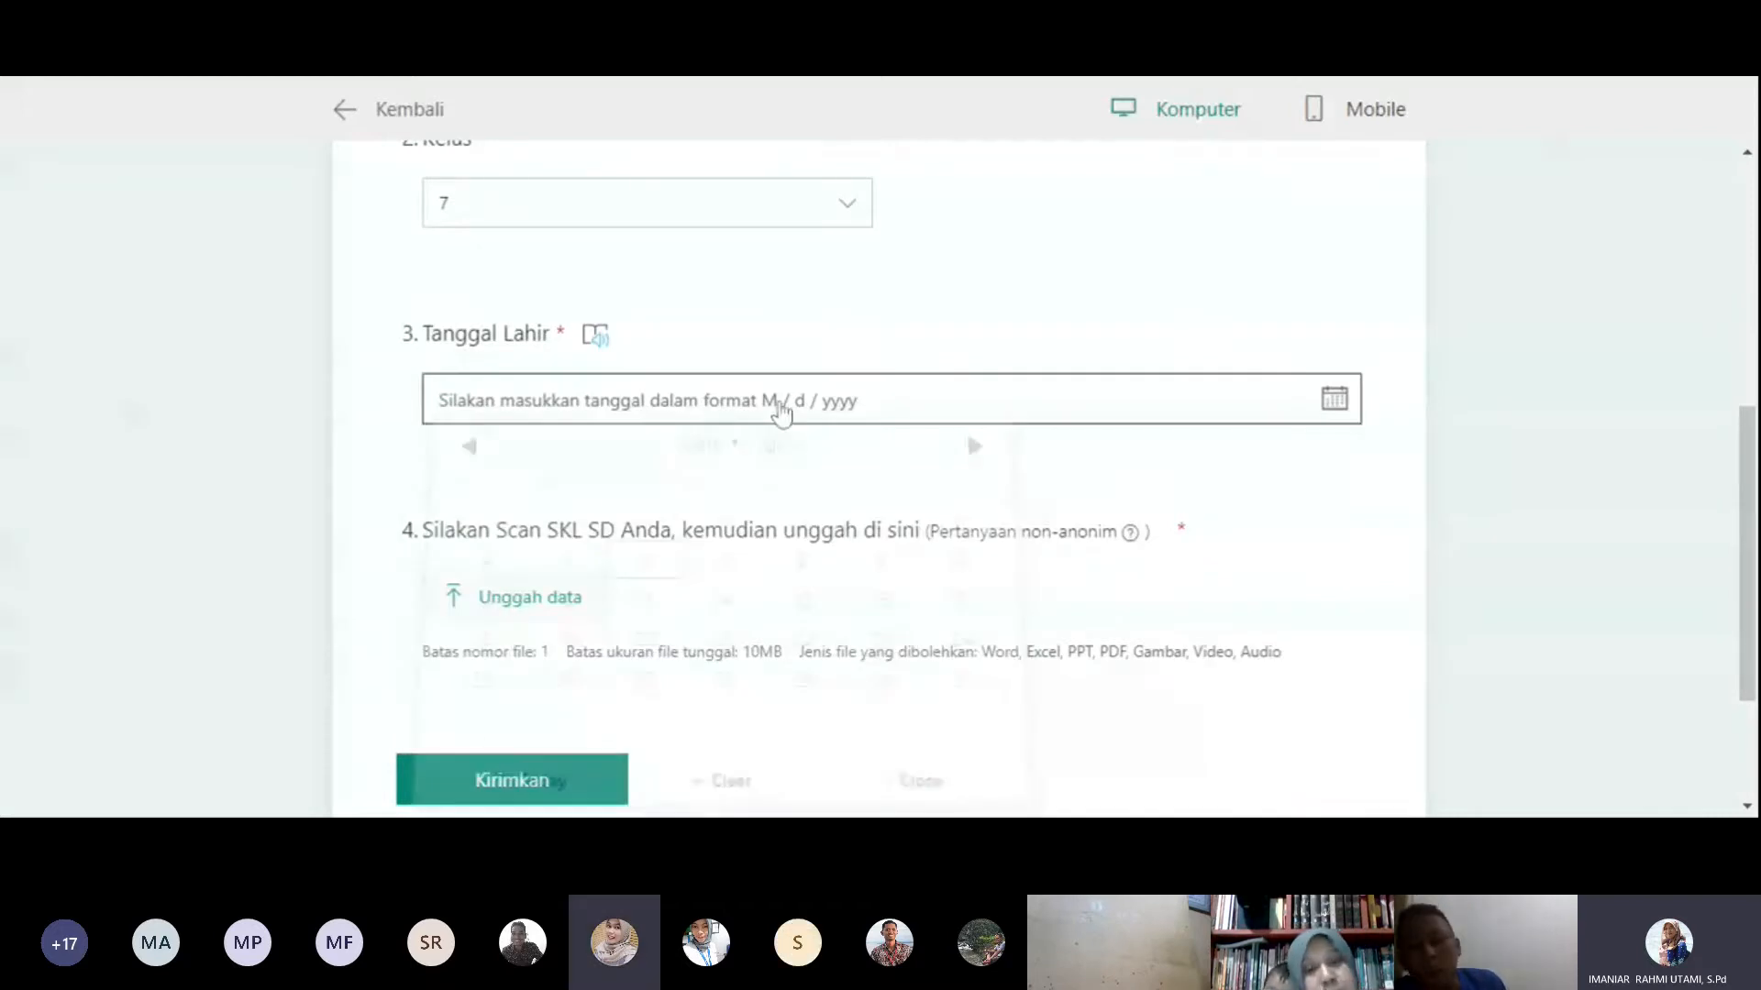
{"action": "left_click", "coordinate": [779, 405]}
{"action": "scroll", "coordinate": [974, 440], "scroll_direction": "down", "scroll_amount": 2}
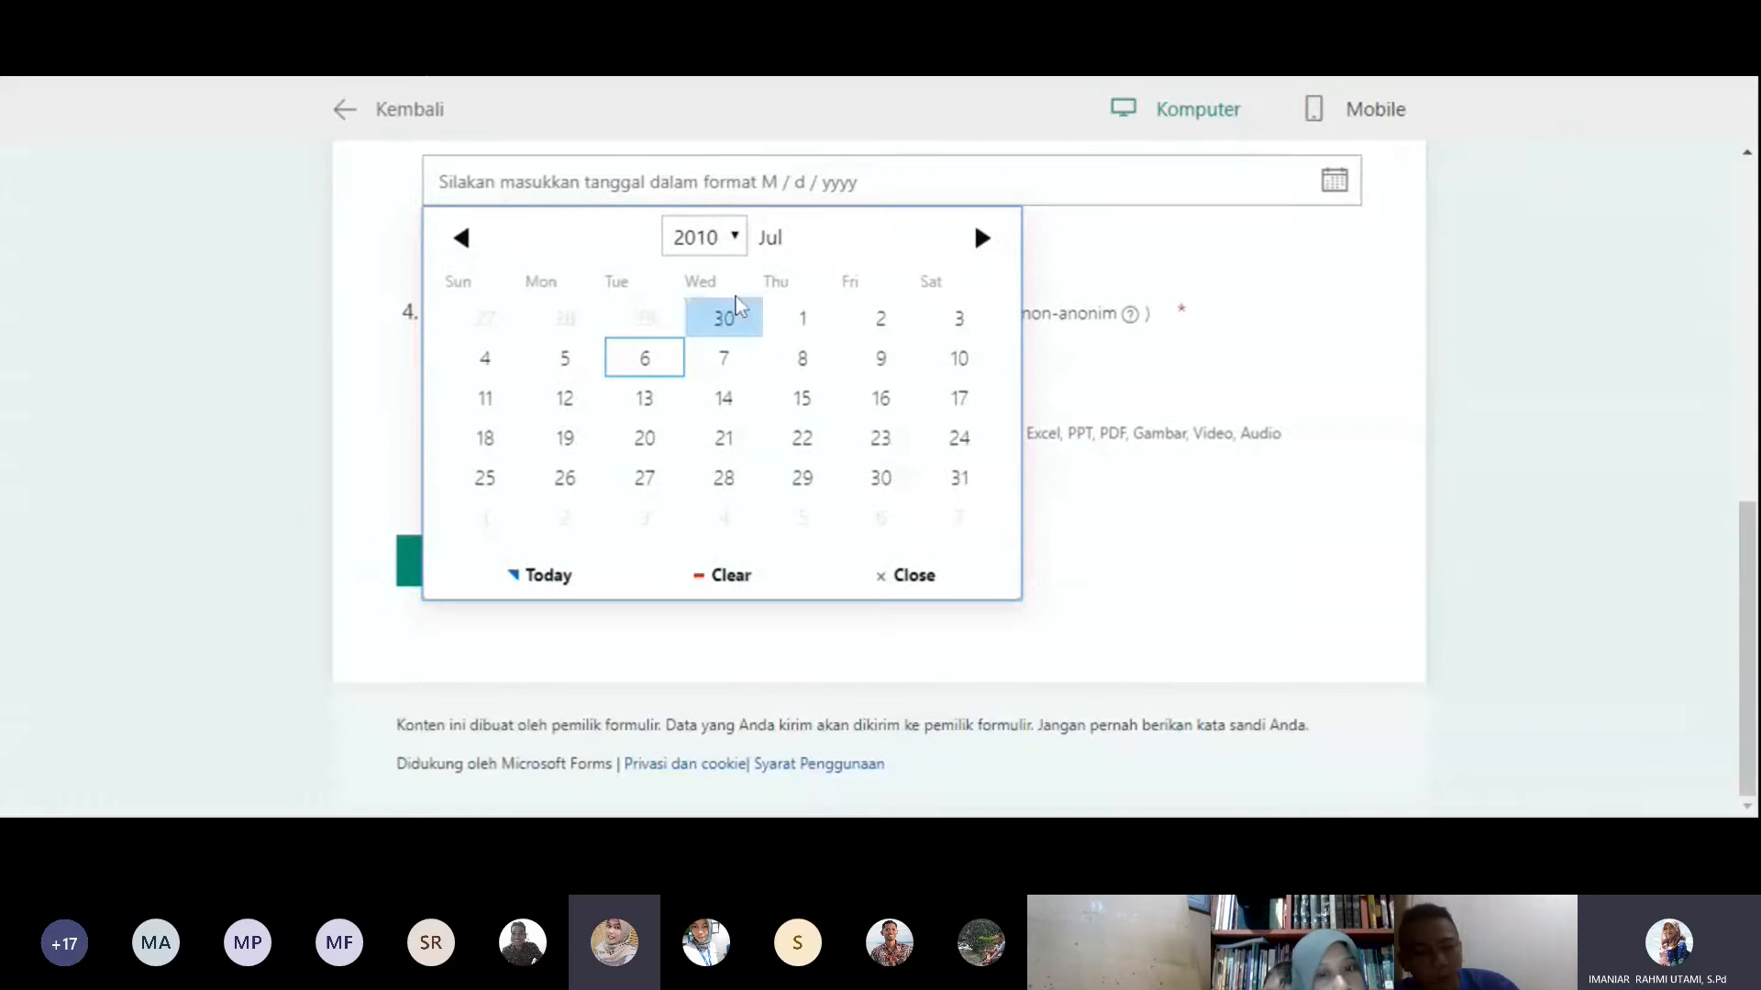
{"action": "left_click", "coordinate": [676, 357]}
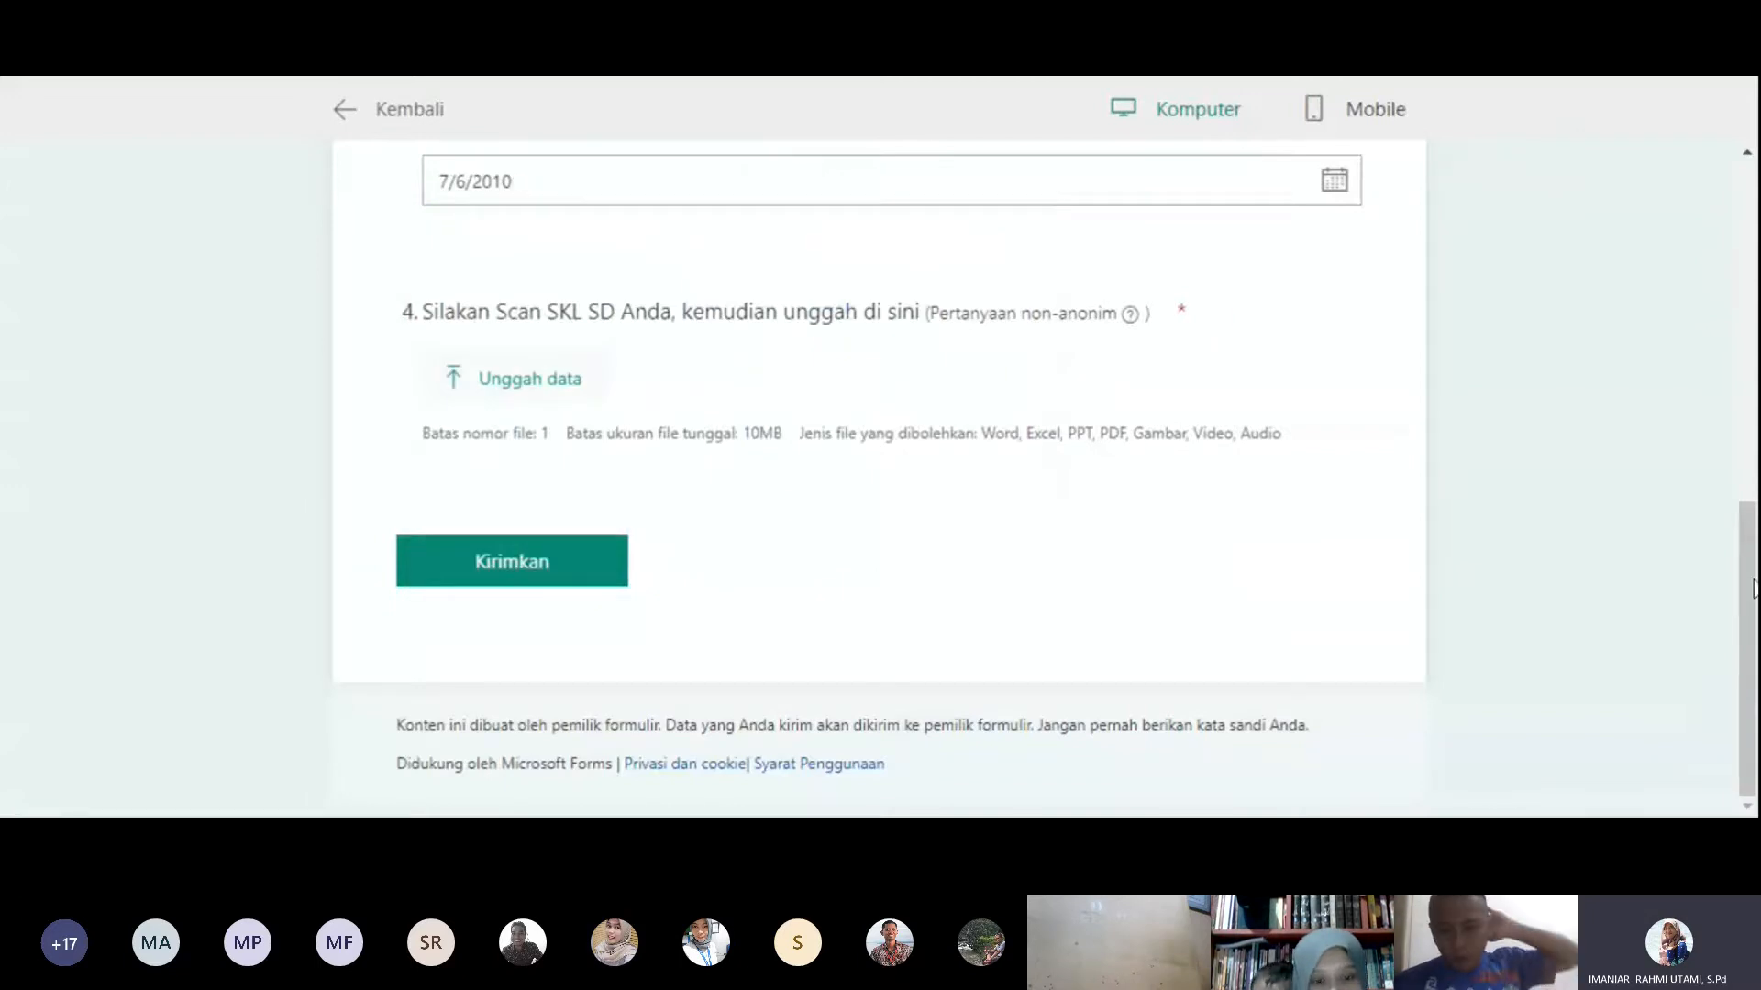
- Try to upload a file for the SKL SD scan question, then leave the preview and return to the form editor
{"action": "left_click_drag", "start_coordinate": [1753, 586], "coordinate": [1745, 505]}
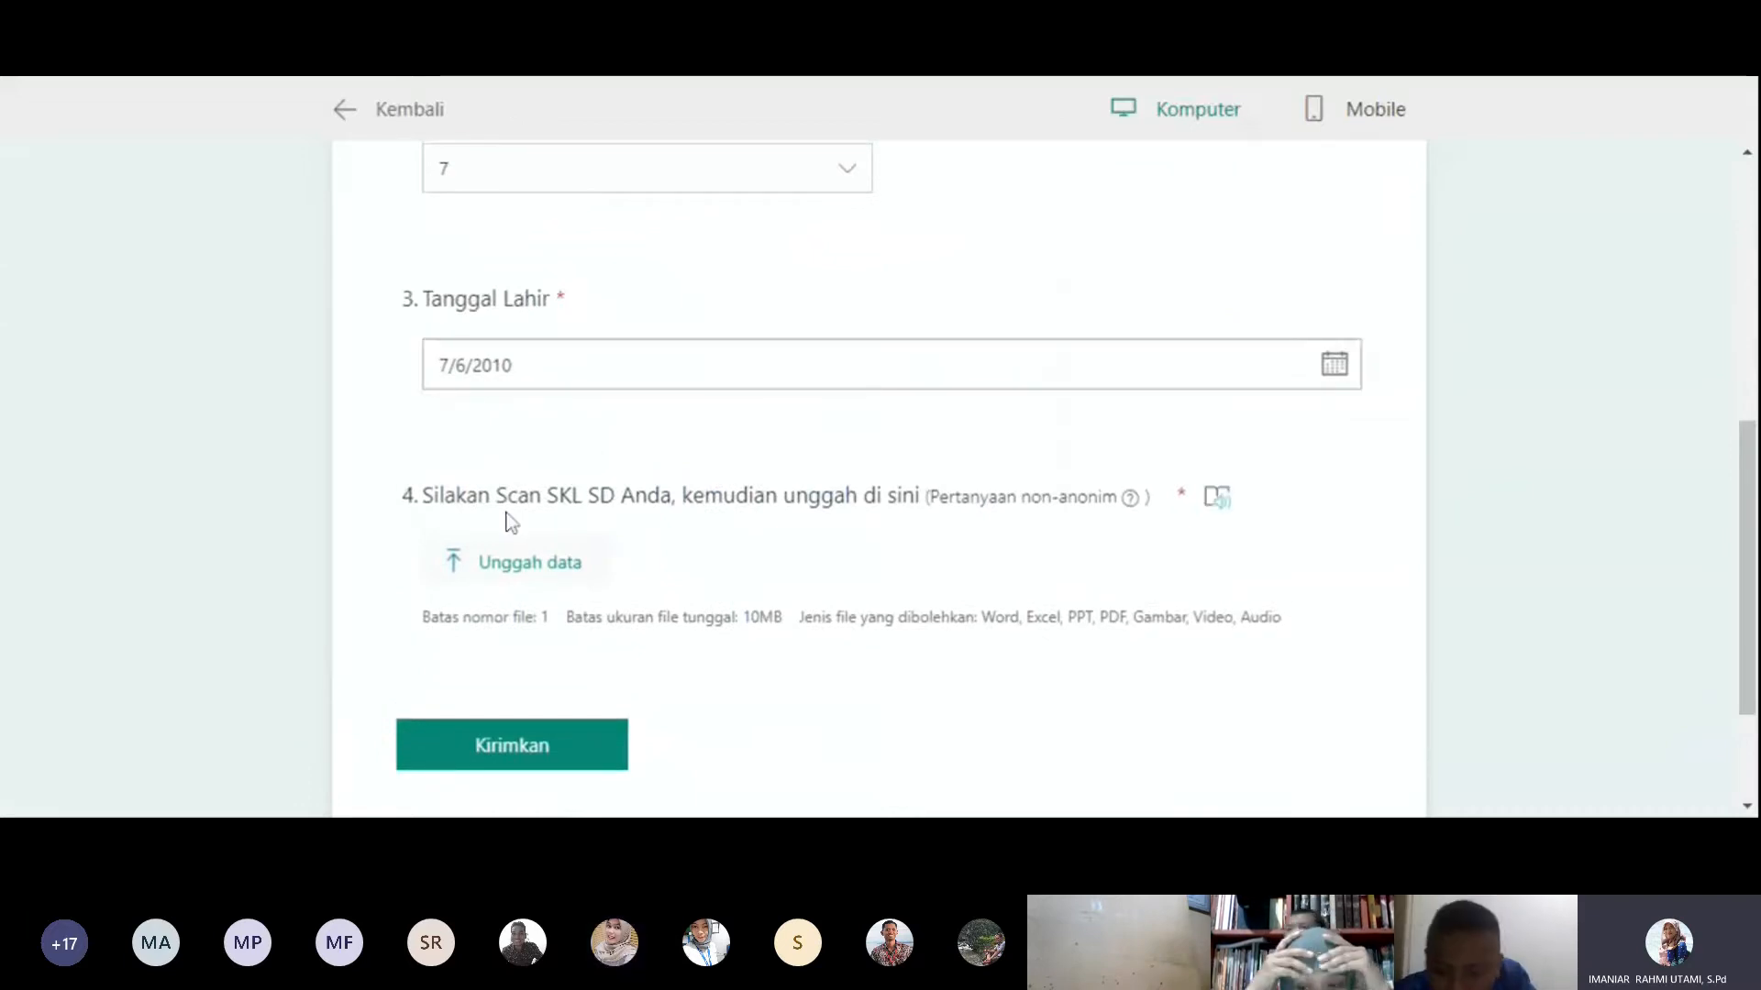
{"action": "left_click", "coordinate": [525, 569]}
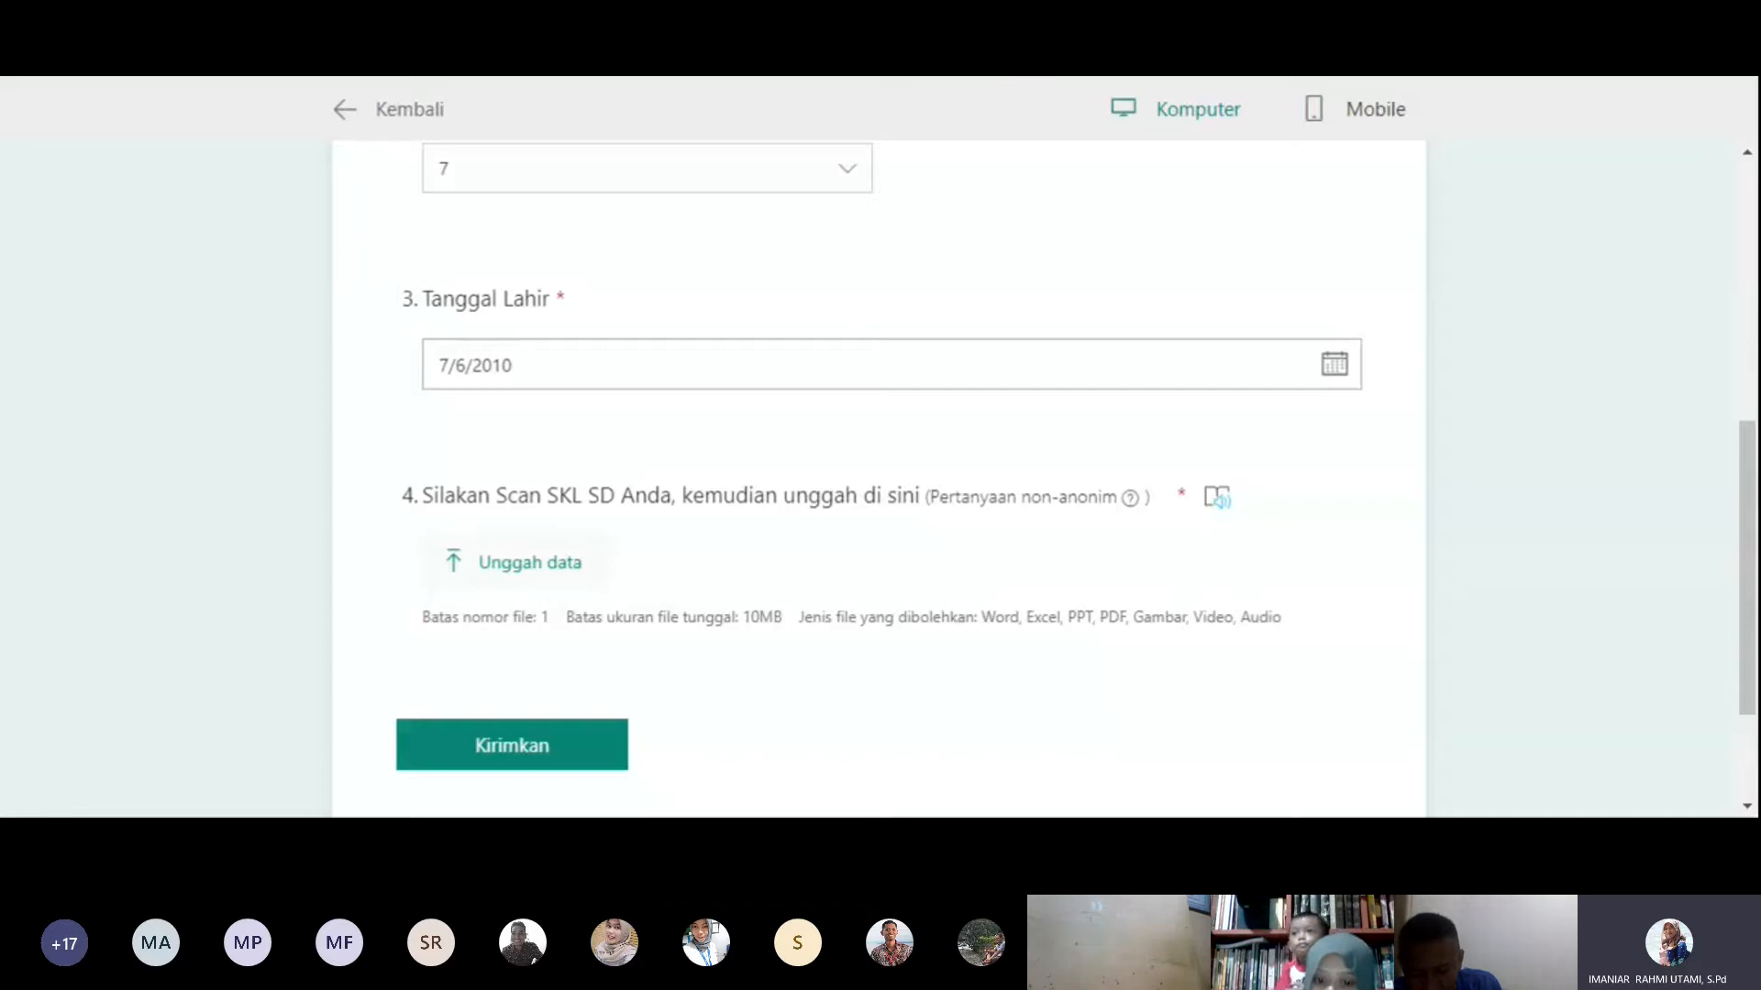
{"action": "left_click", "coordinate": [515, 561]}
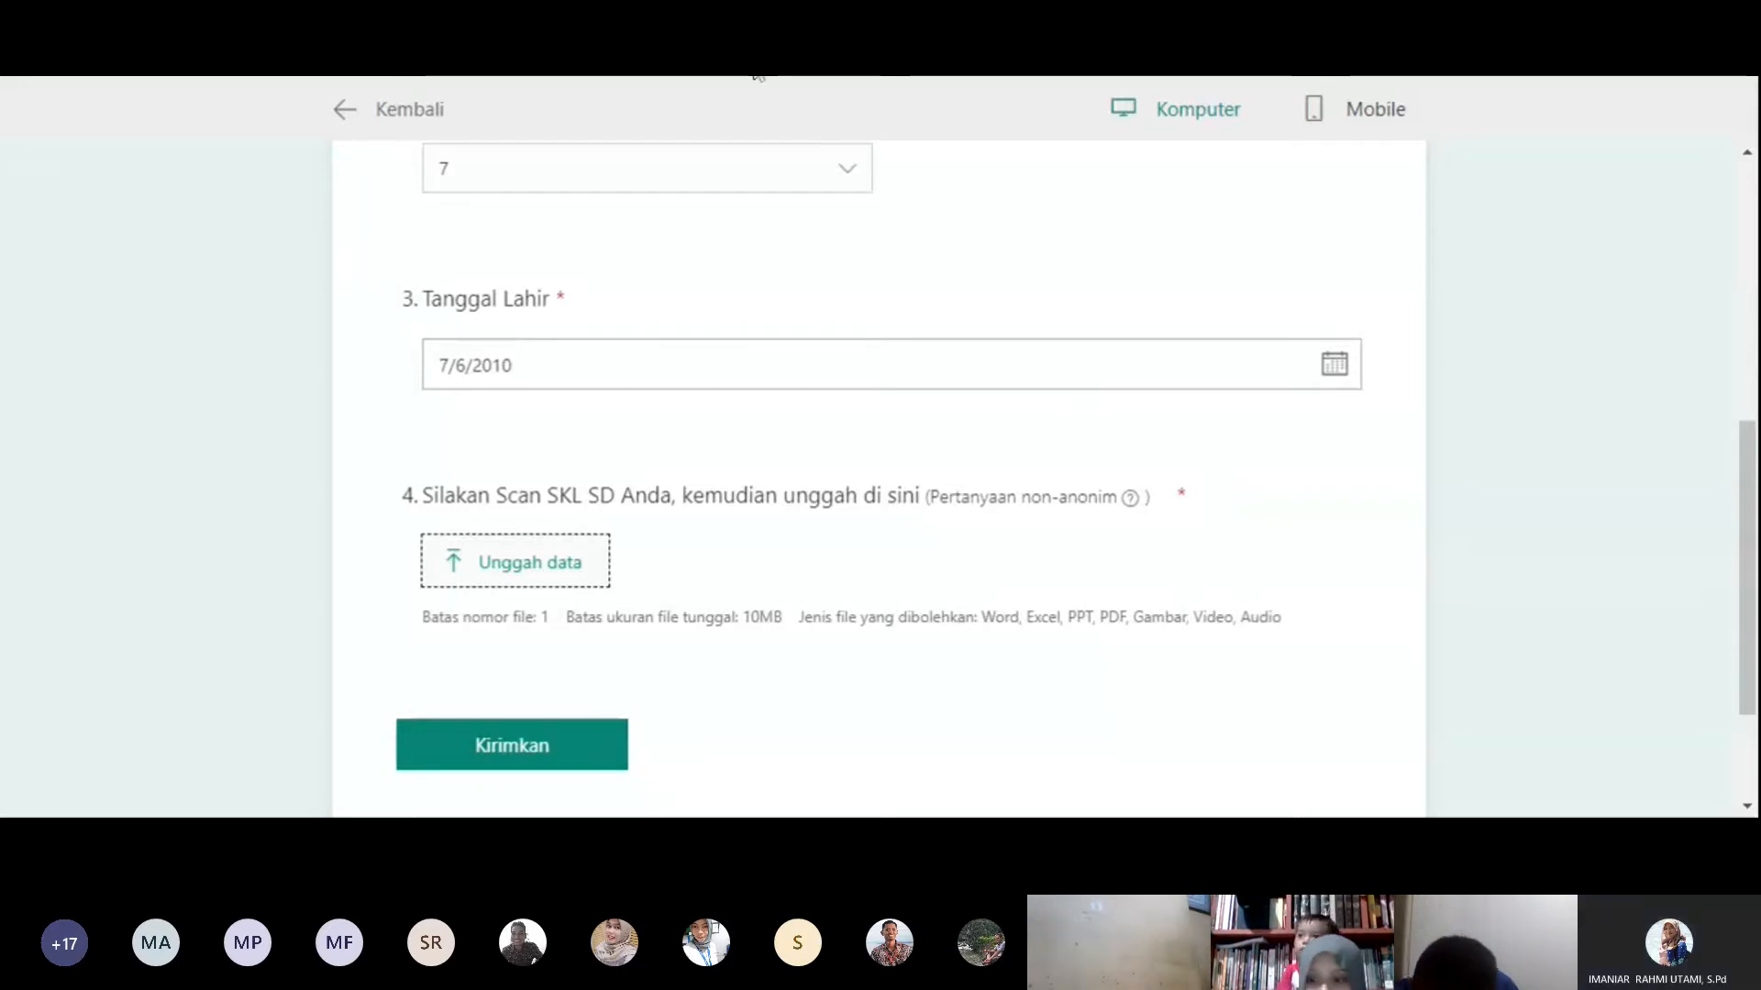
{"action": "left_click_drag", "start_coordinate": [1747, 473], "coordinate": [1747, 211]}
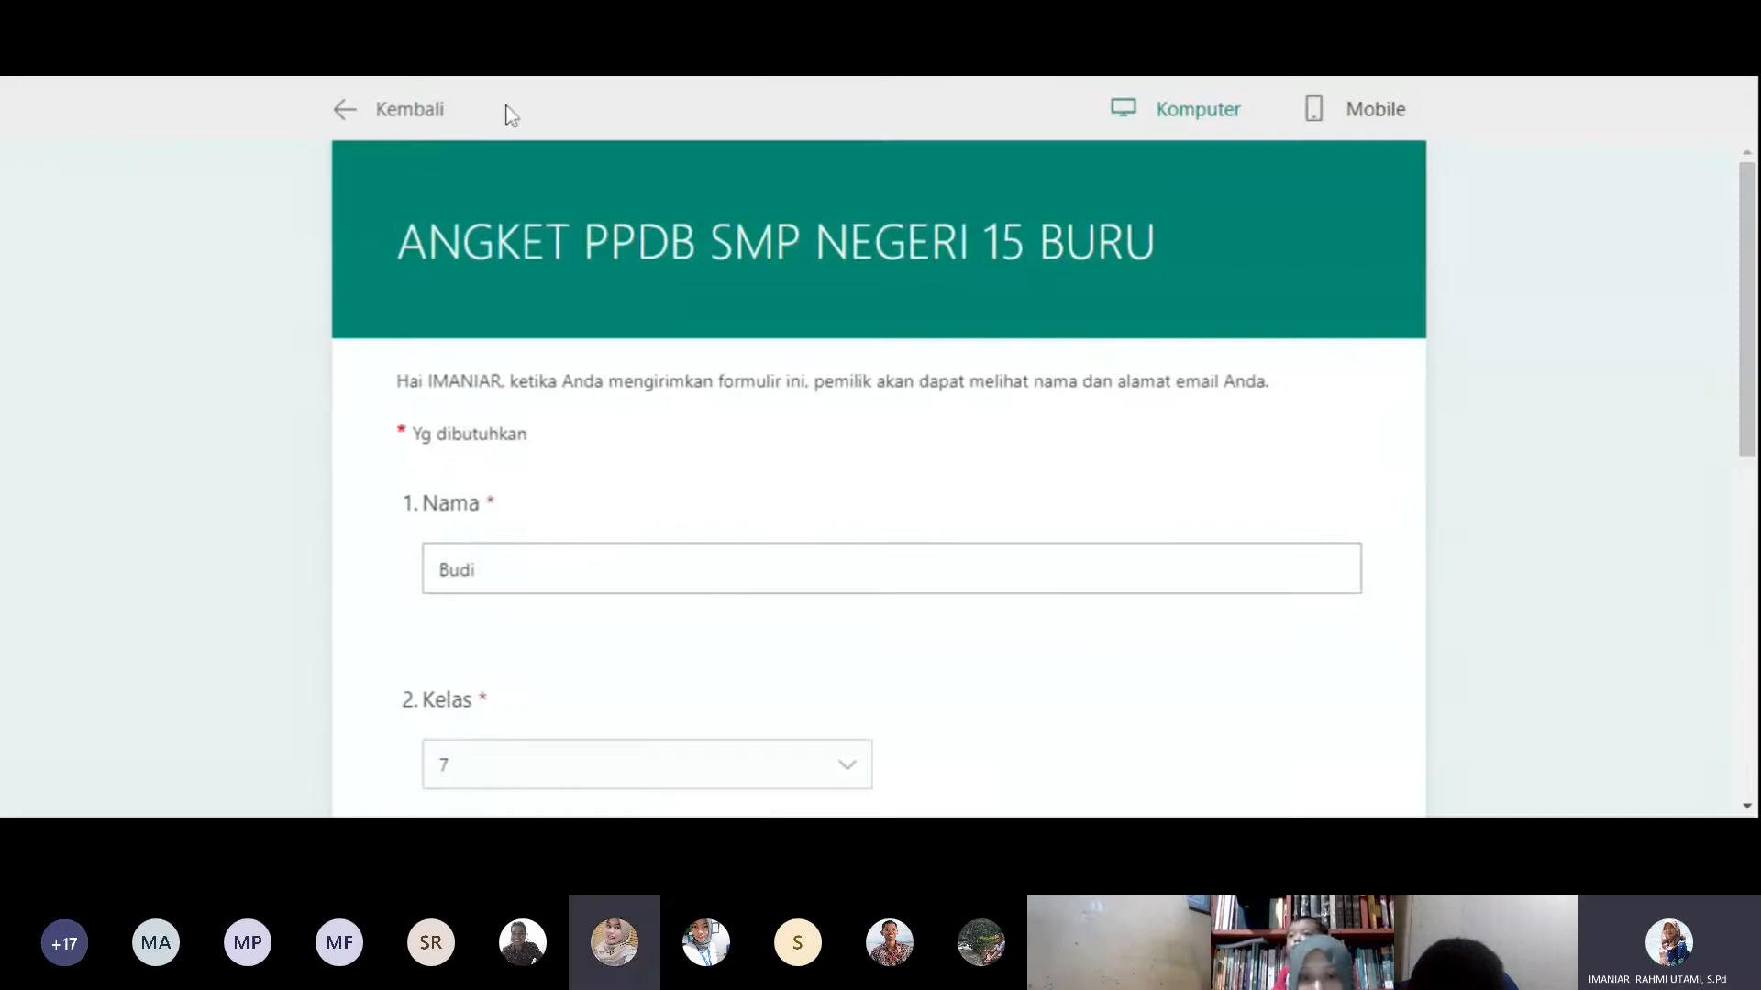
{"action": "left_click", "coordinate": [364, 110]}
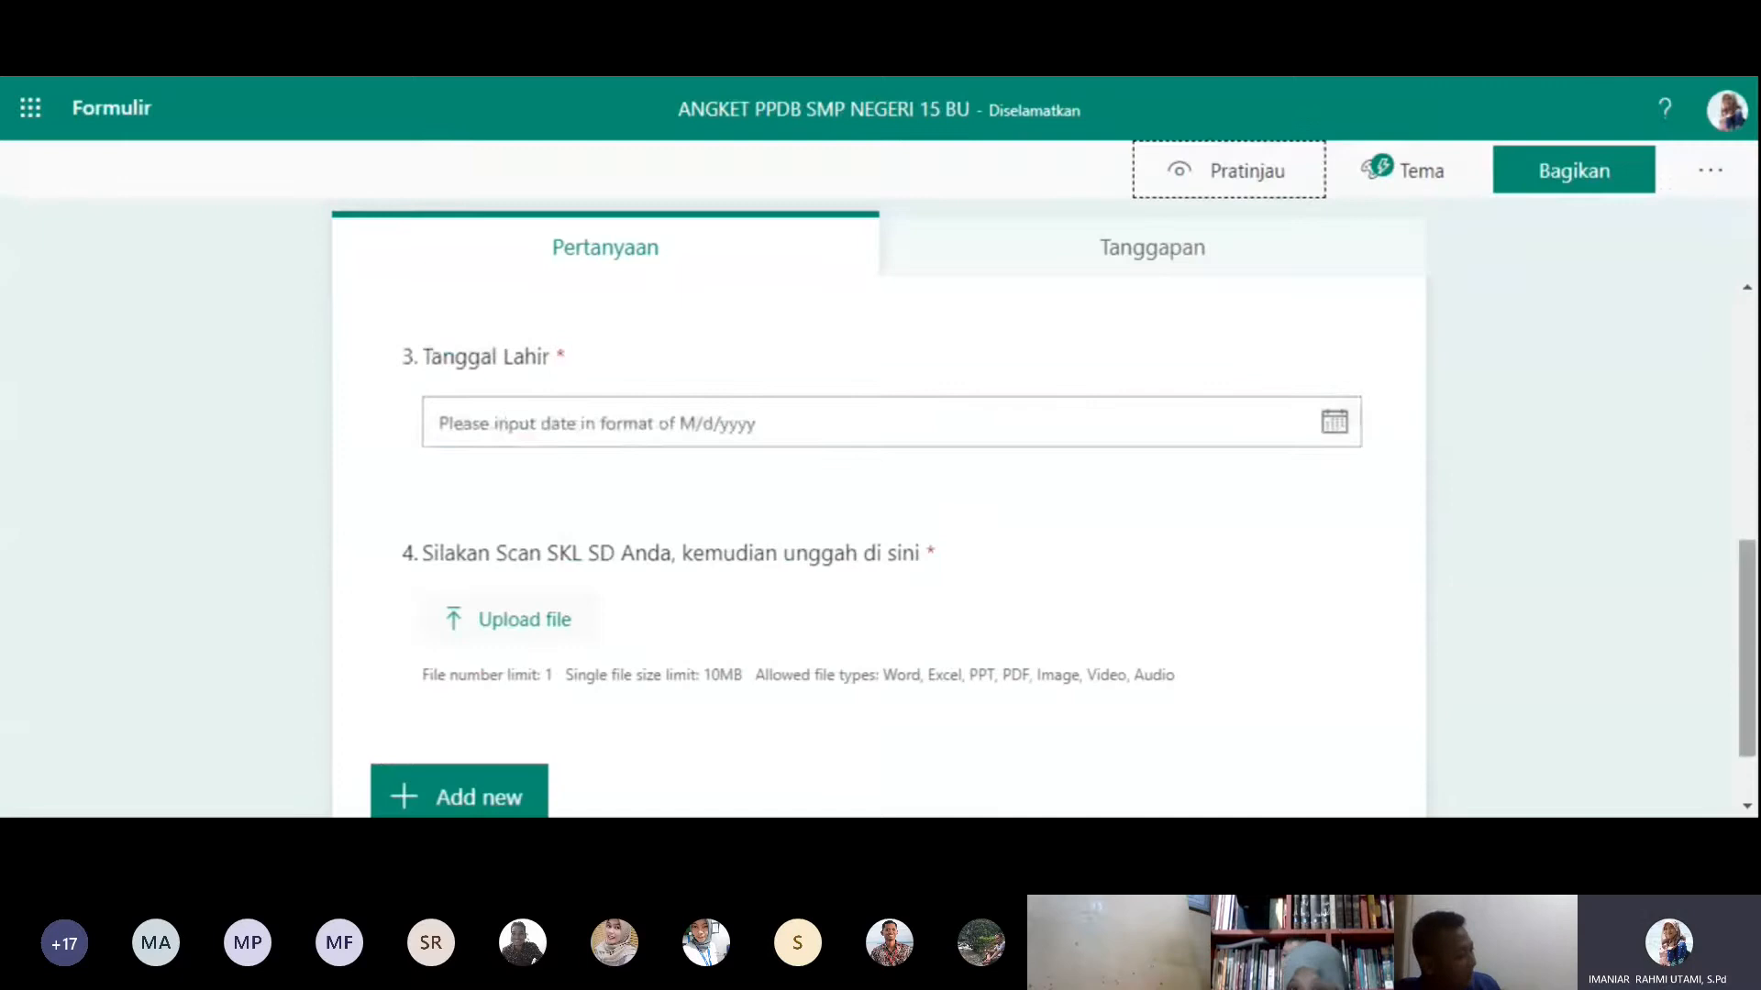
- Open the questionnaire's sharing options and view who can respond, keeping "Only people in my organization can respond"
{"action": "mouse_move", "coordinate": [1752, 563]}
{"action": "left_mouse_down"}
{"action": "mouse_move", "coordinate": [1741, 452]}
{"action": "mouse_move", "coordinate": [1749, 550]}
{"action": "left_mouse_up"}
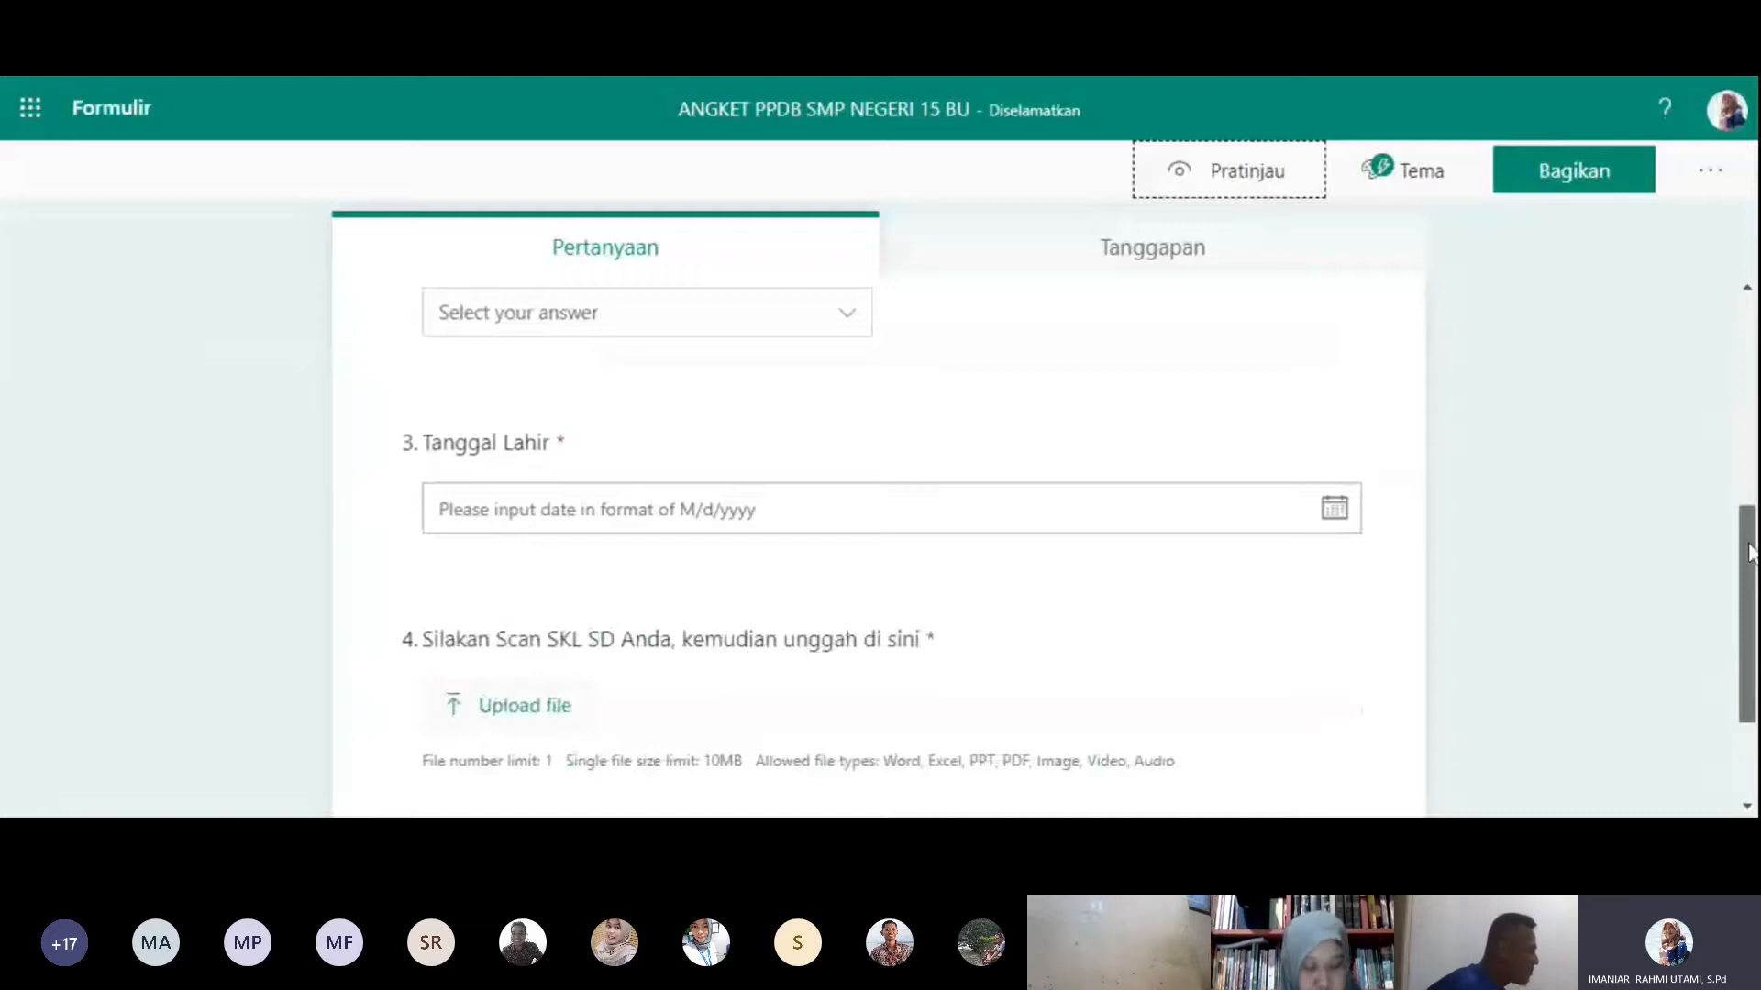
{"action": "scroll", "coordinate": [508, 684], "scroll_direction": "down", "scroll_amount": 2}
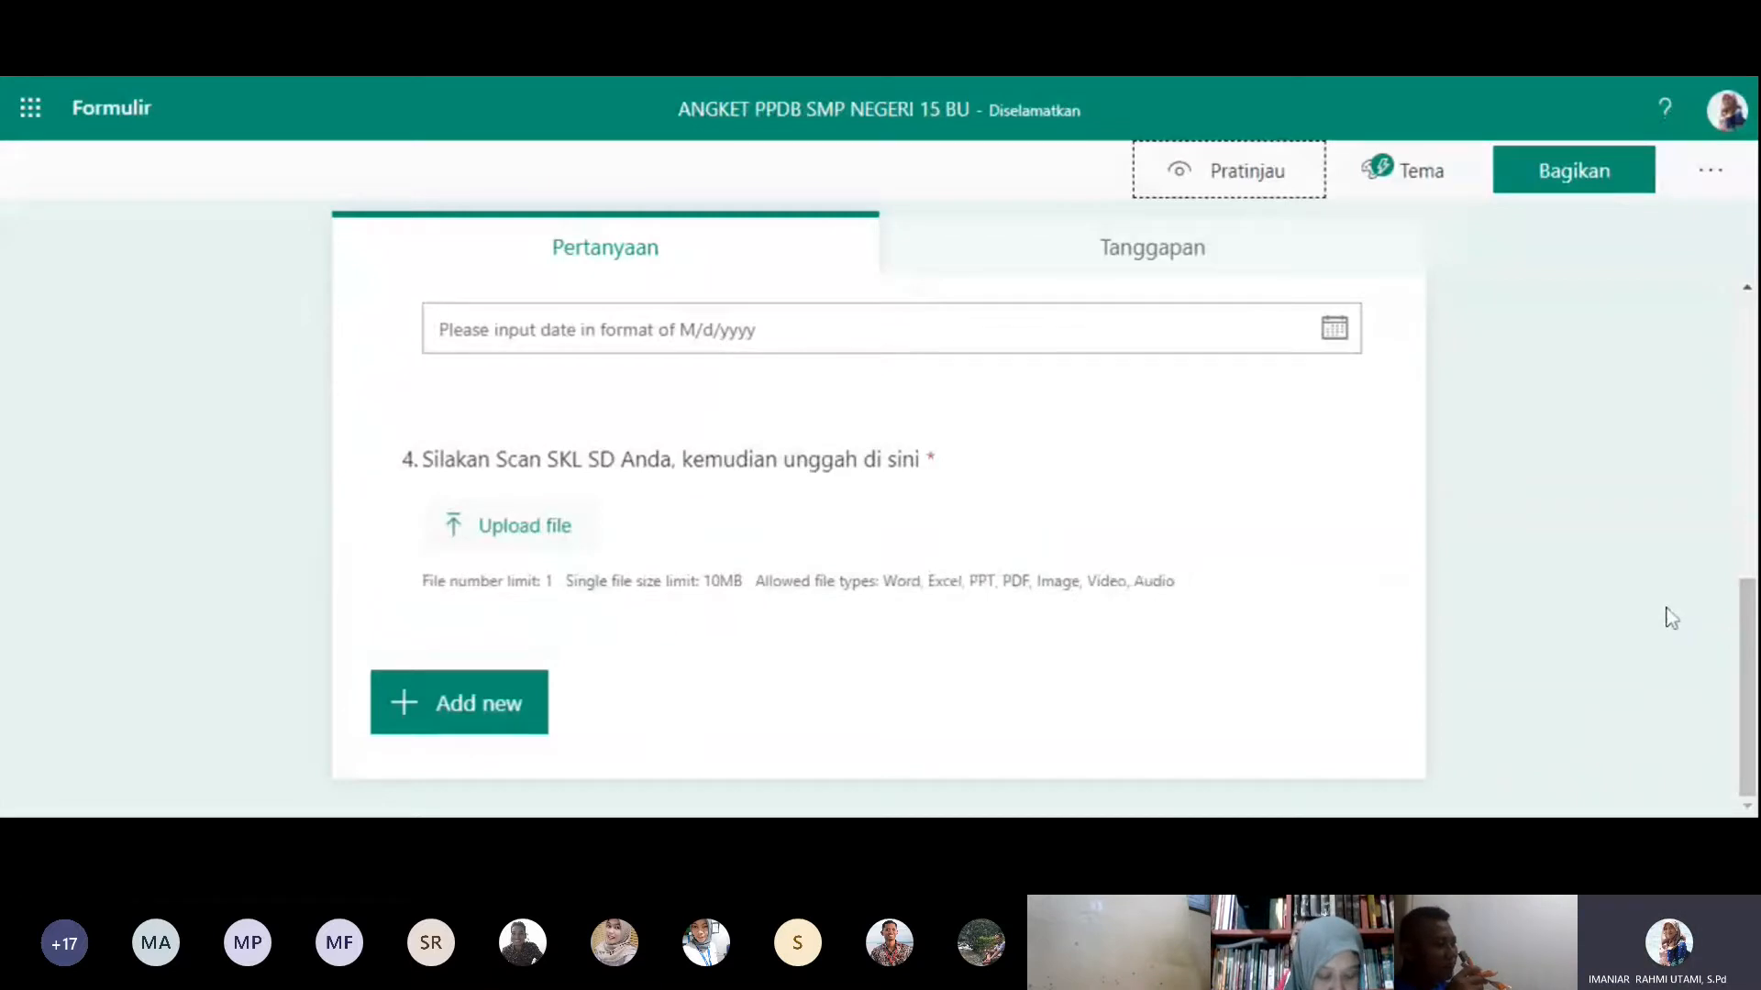
{"action": "left_click", "coordinate": [1581, 195]}
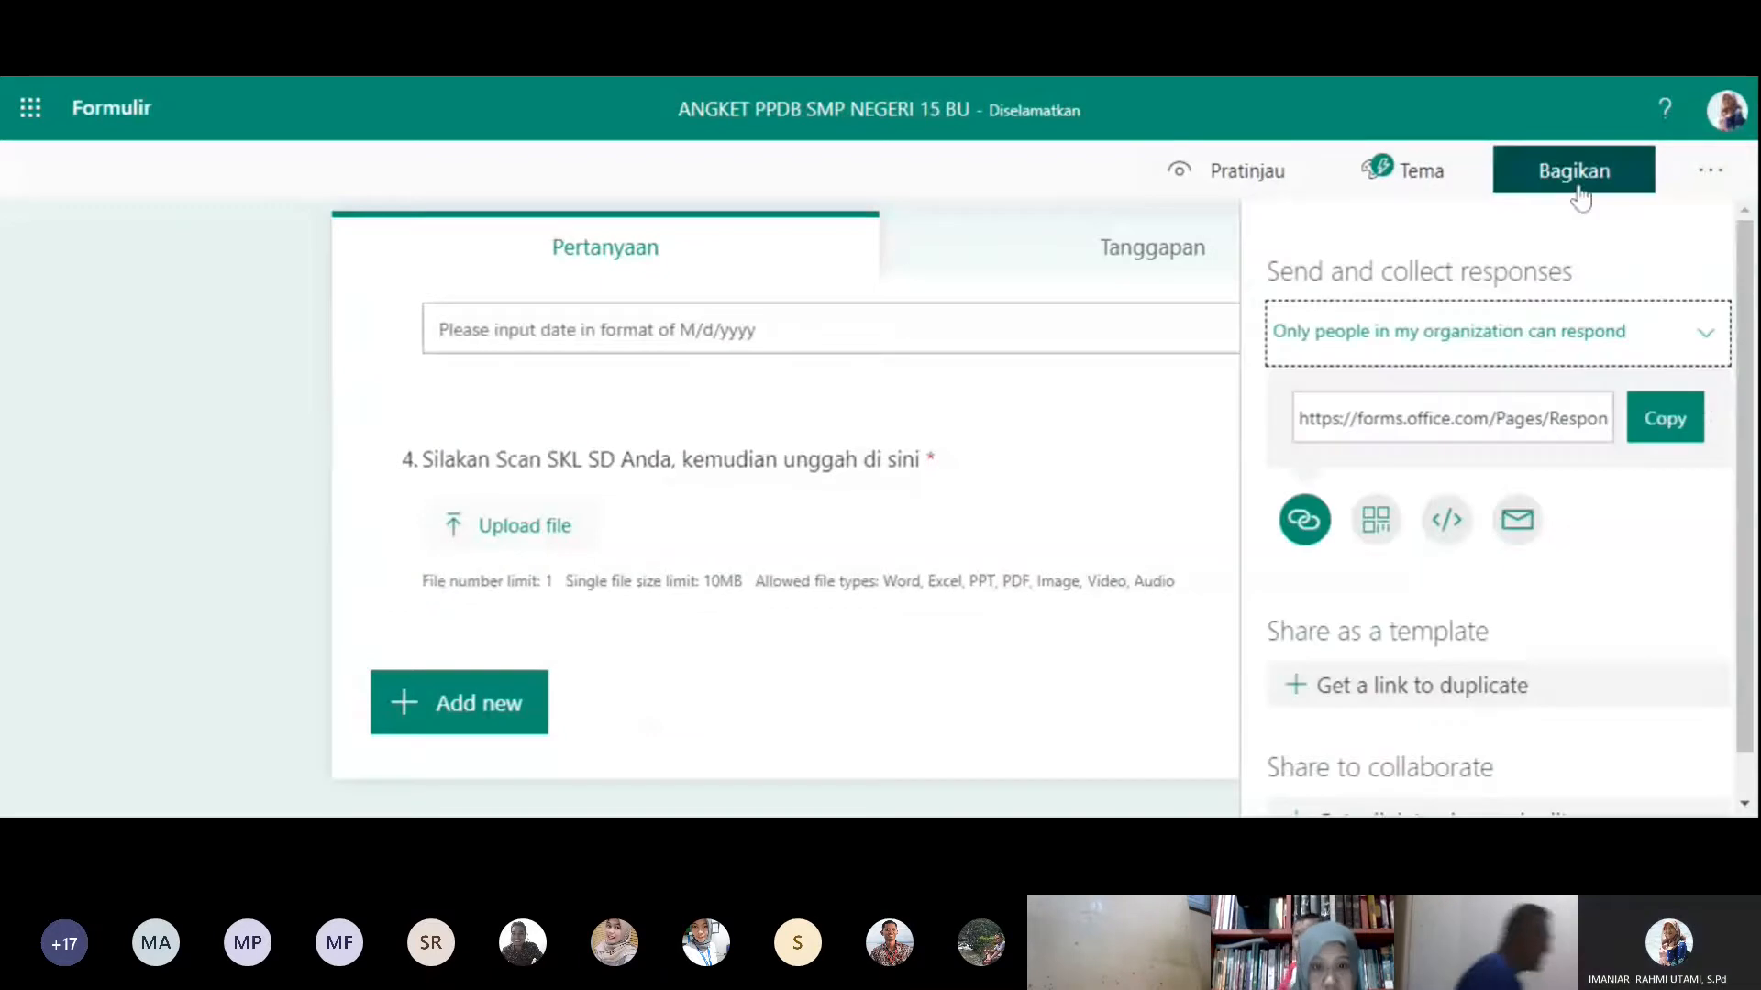
{"action": "left_click", "coordinate": [1706, 355]}
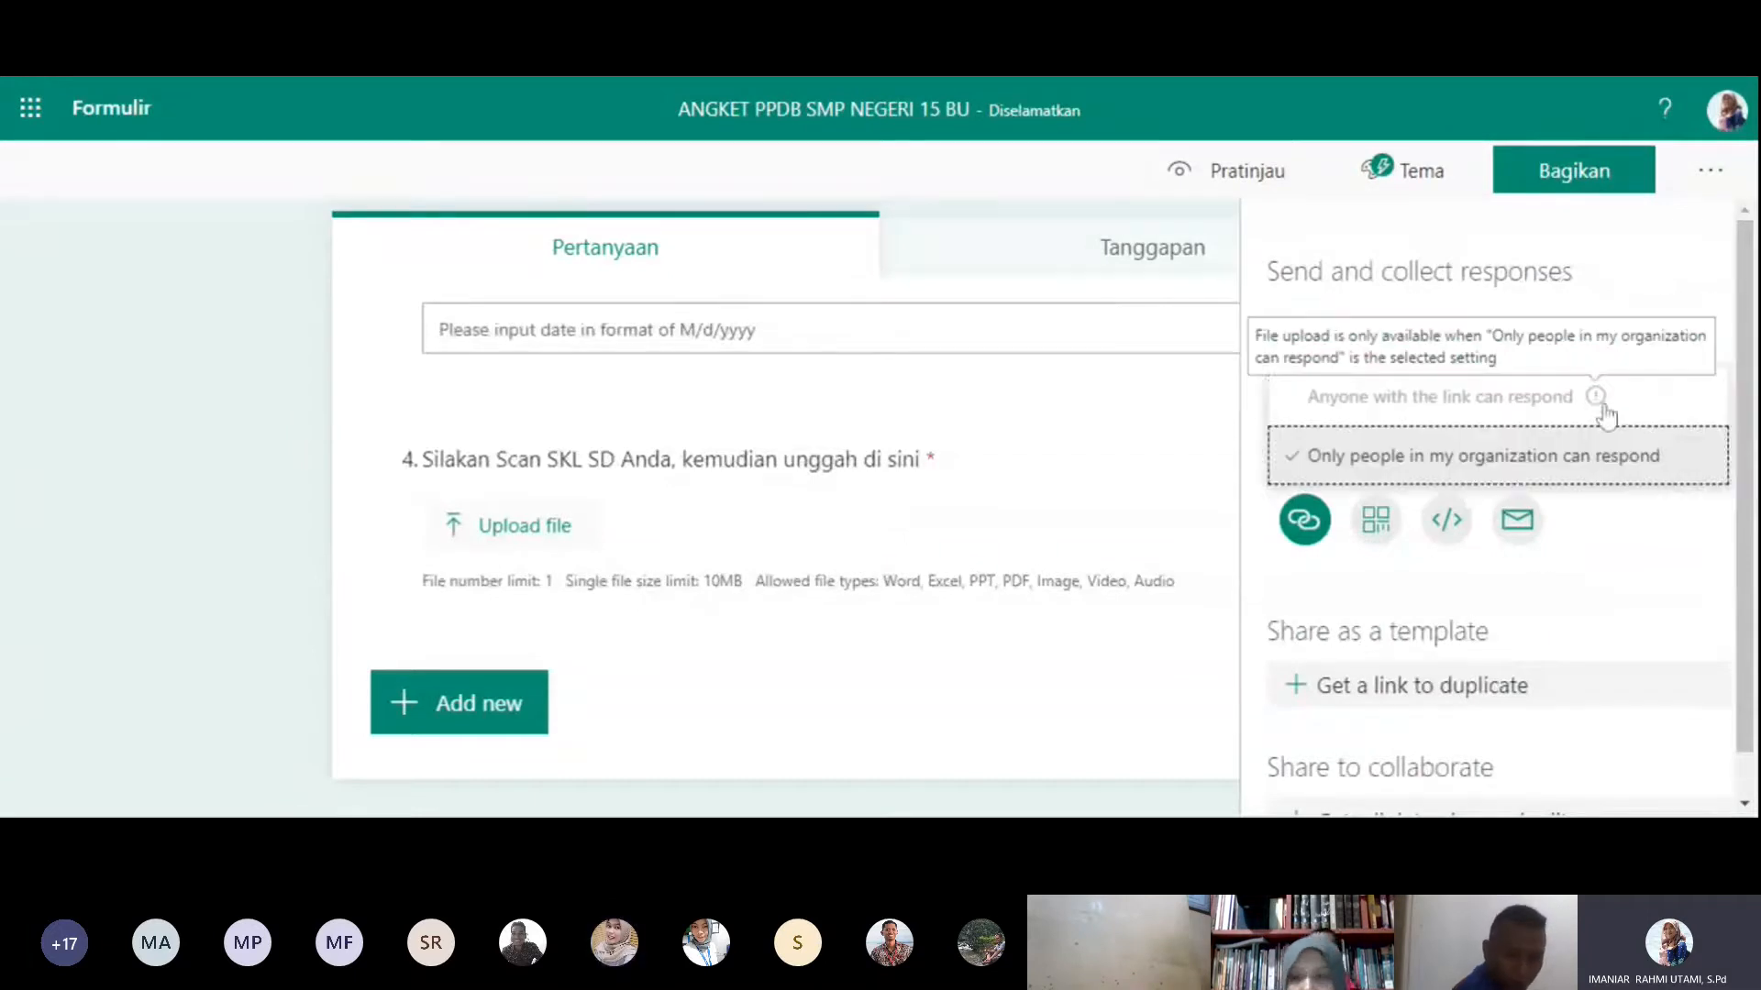
{"action": "left_click", "coordinate": [1597, 400]}
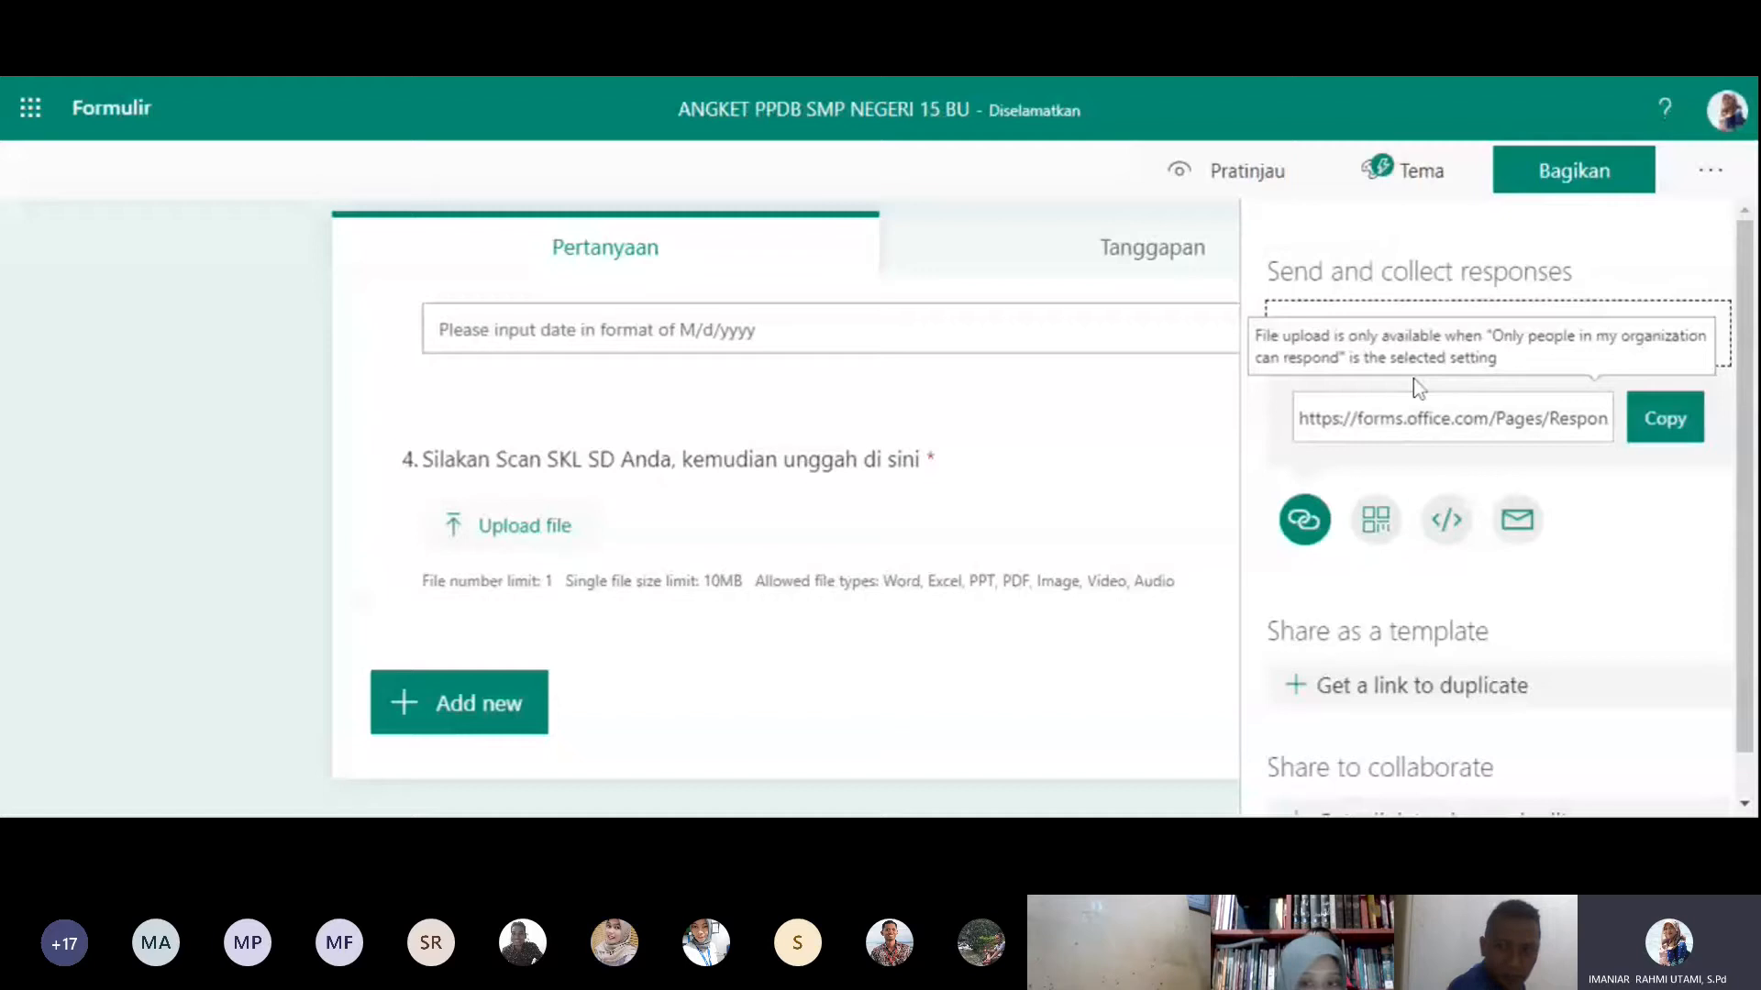
- Copy the questionnaire's response link and close the sharing options
{"action": "left_click", "coordinate": [1295, 418]}
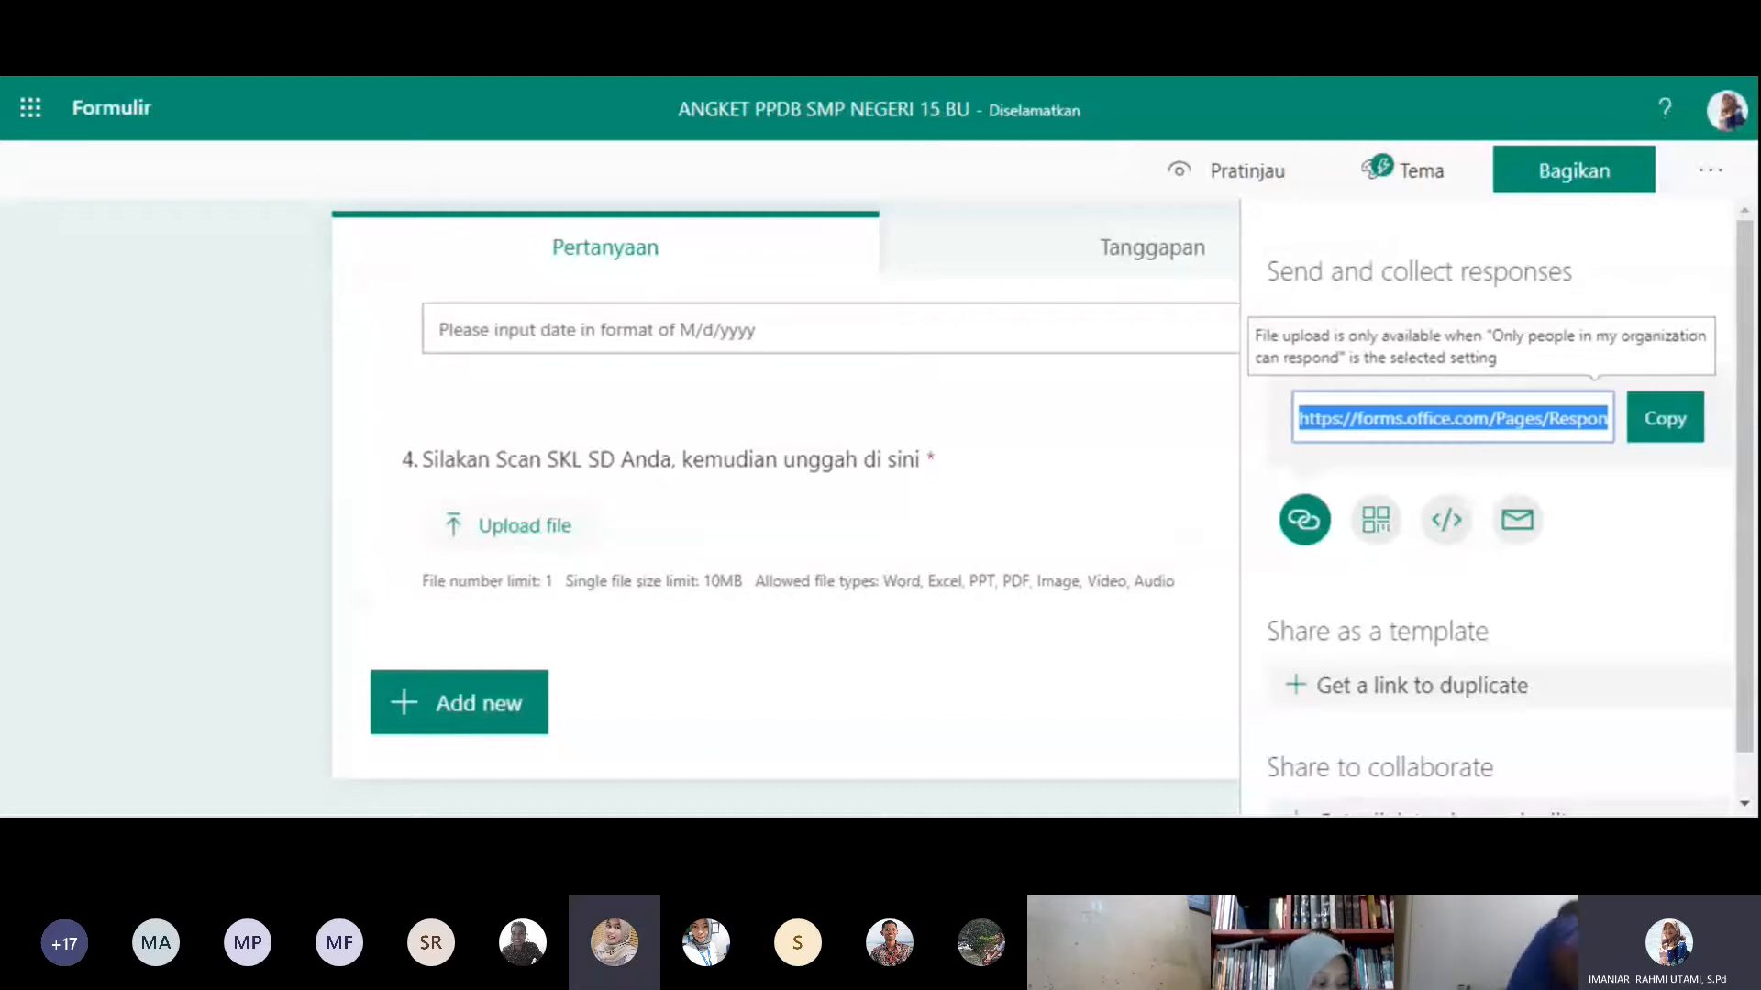
{"action": "left_click", "coordinate": [1646, 440]}
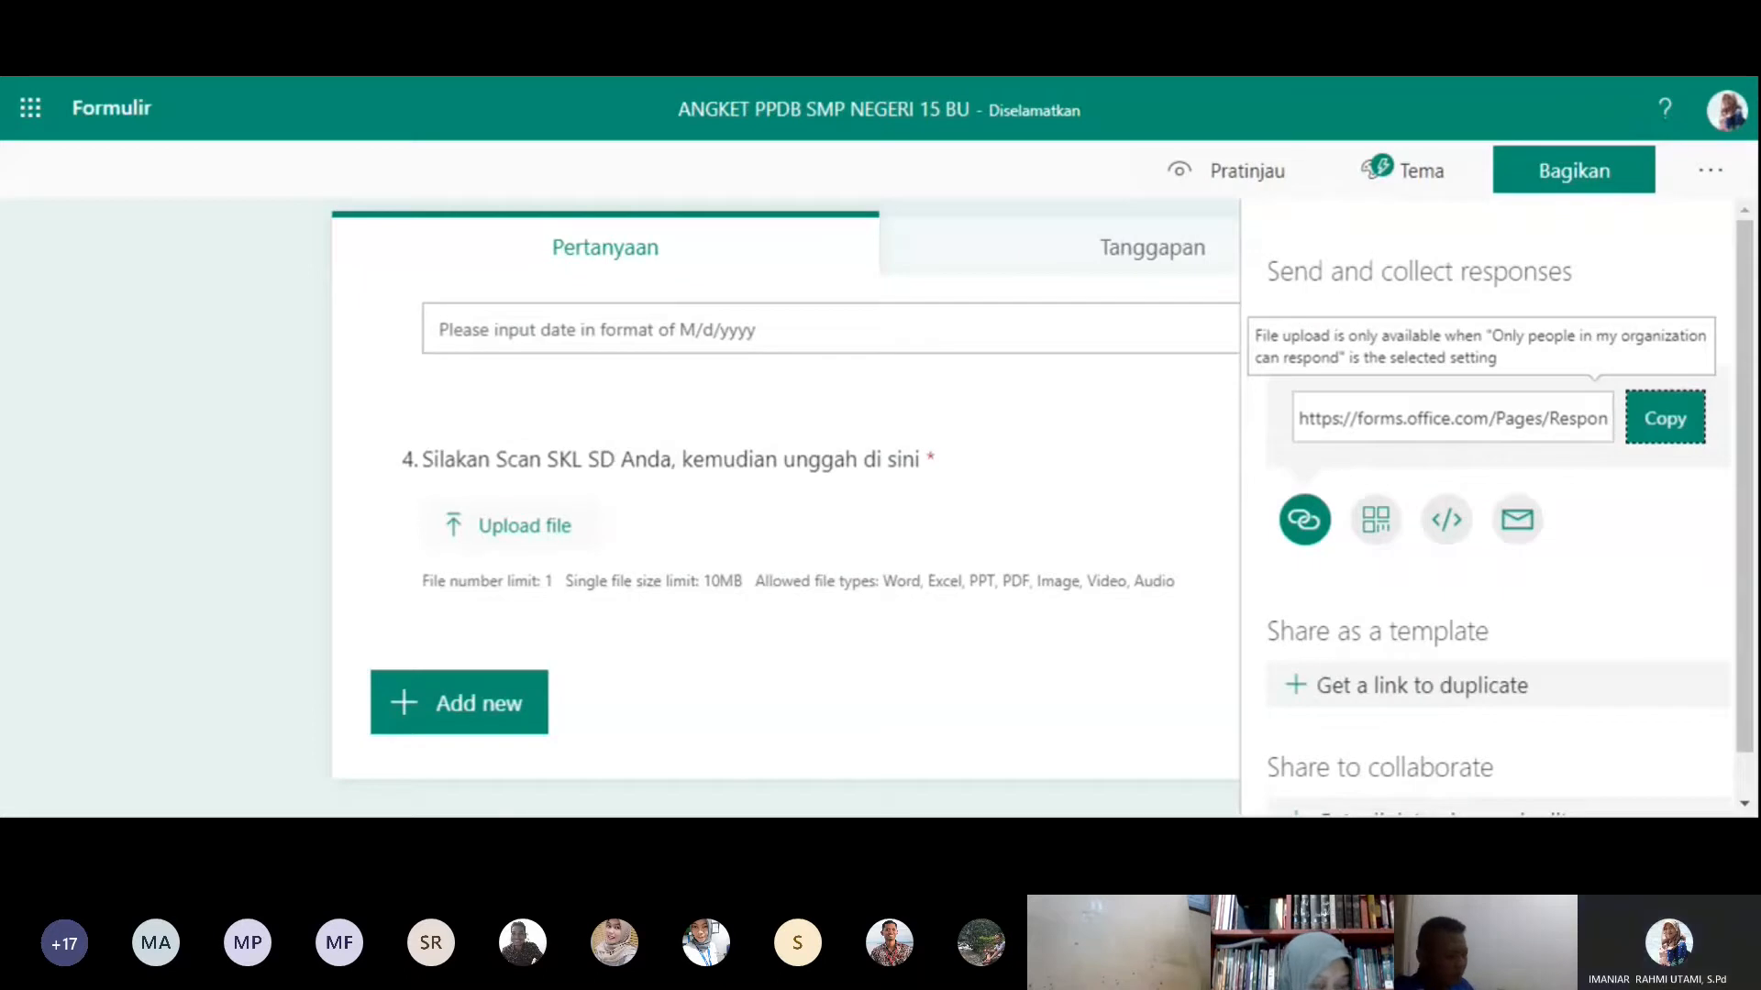
{"action": "left_click", "coordinate": [1452, 418]}
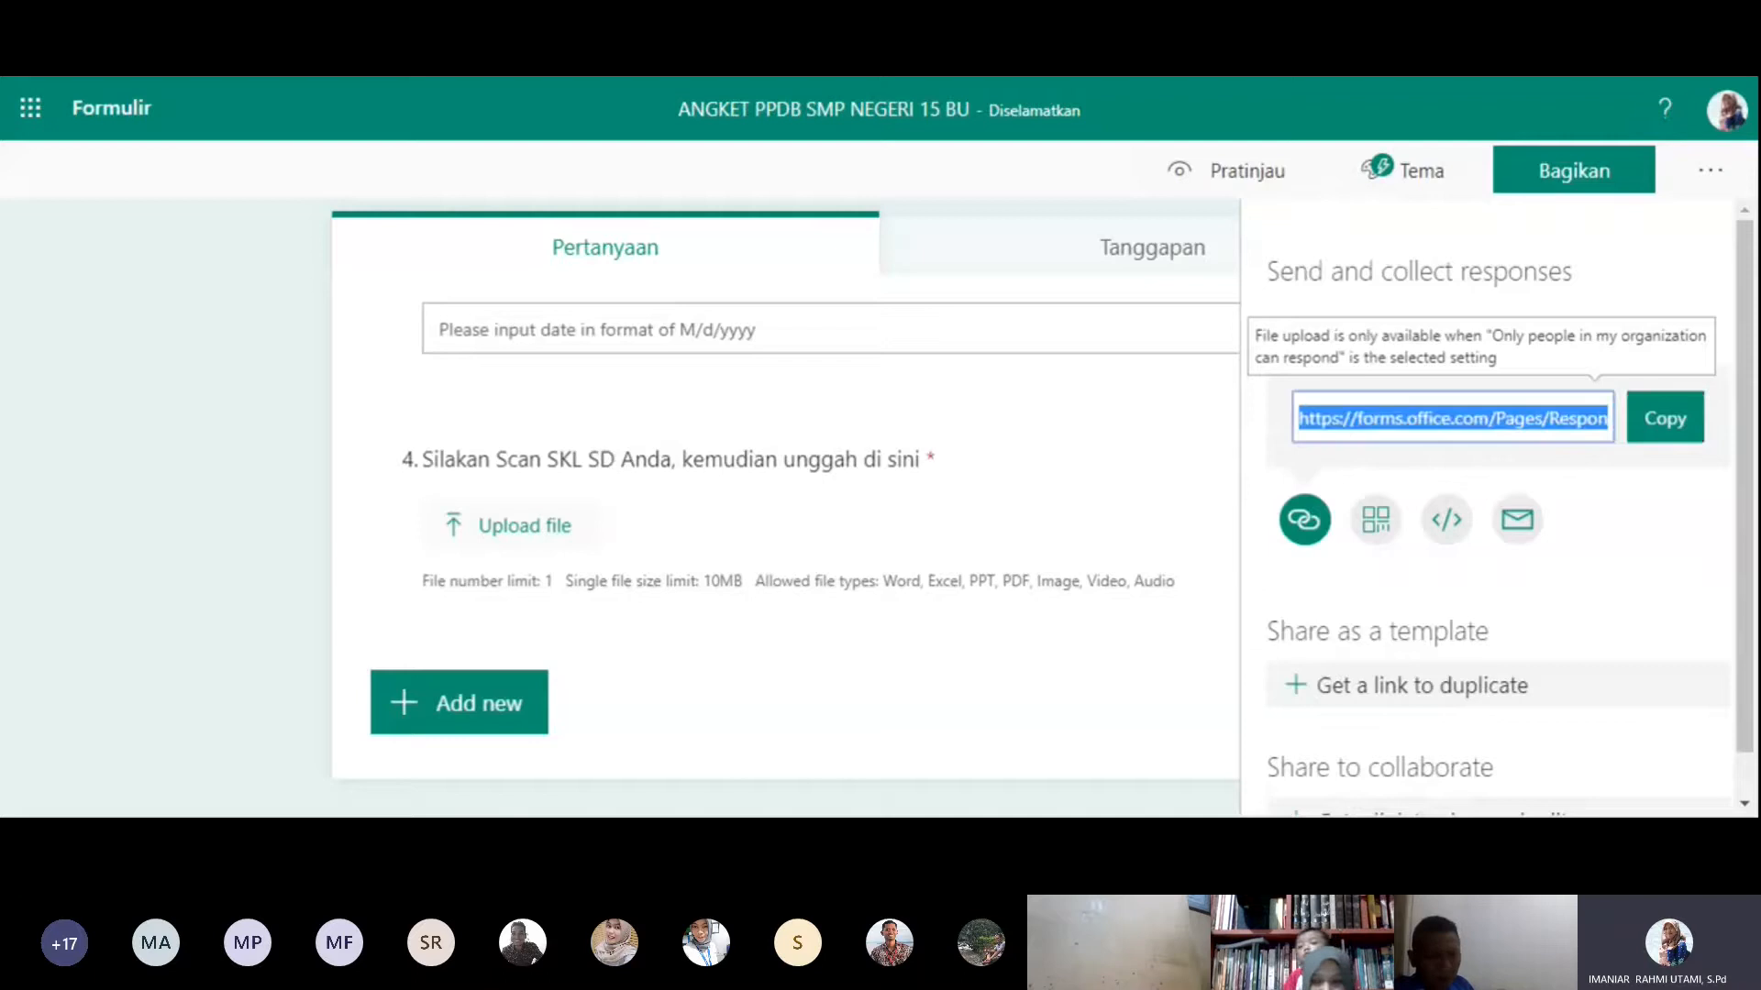
{"action": "left_click", "coordinate": [1174, 422]}
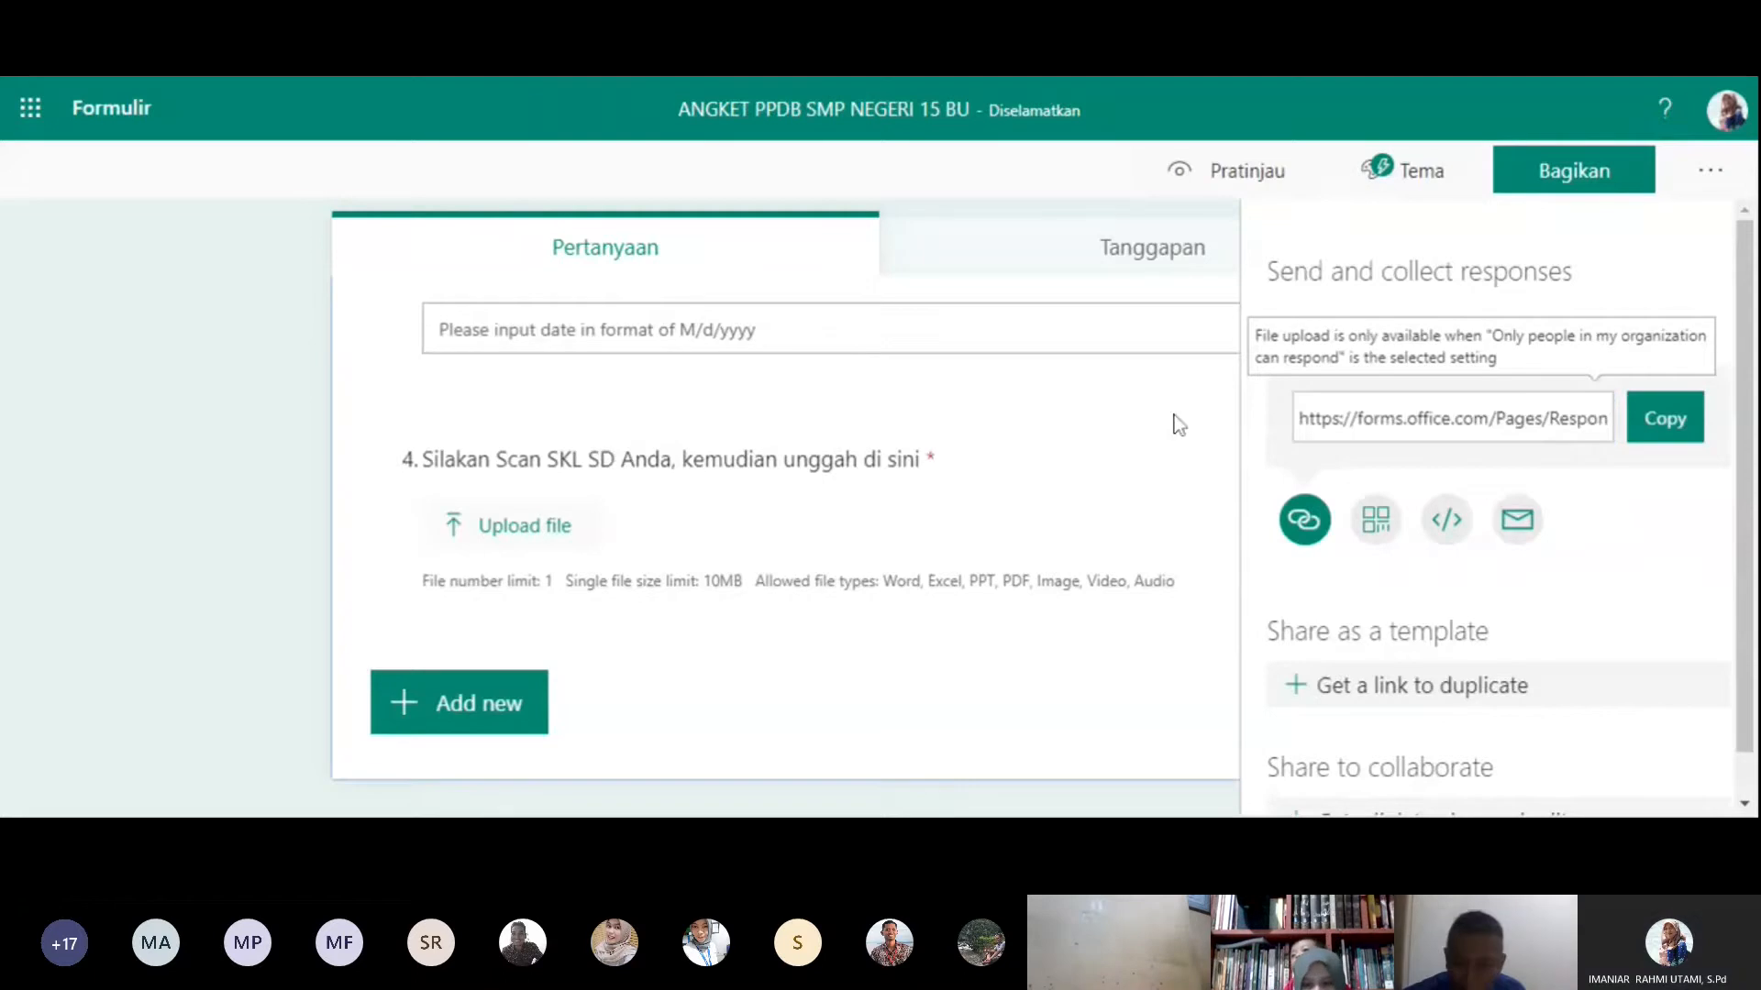
{"action": "left_click", "coordinate": [1574, 171]}
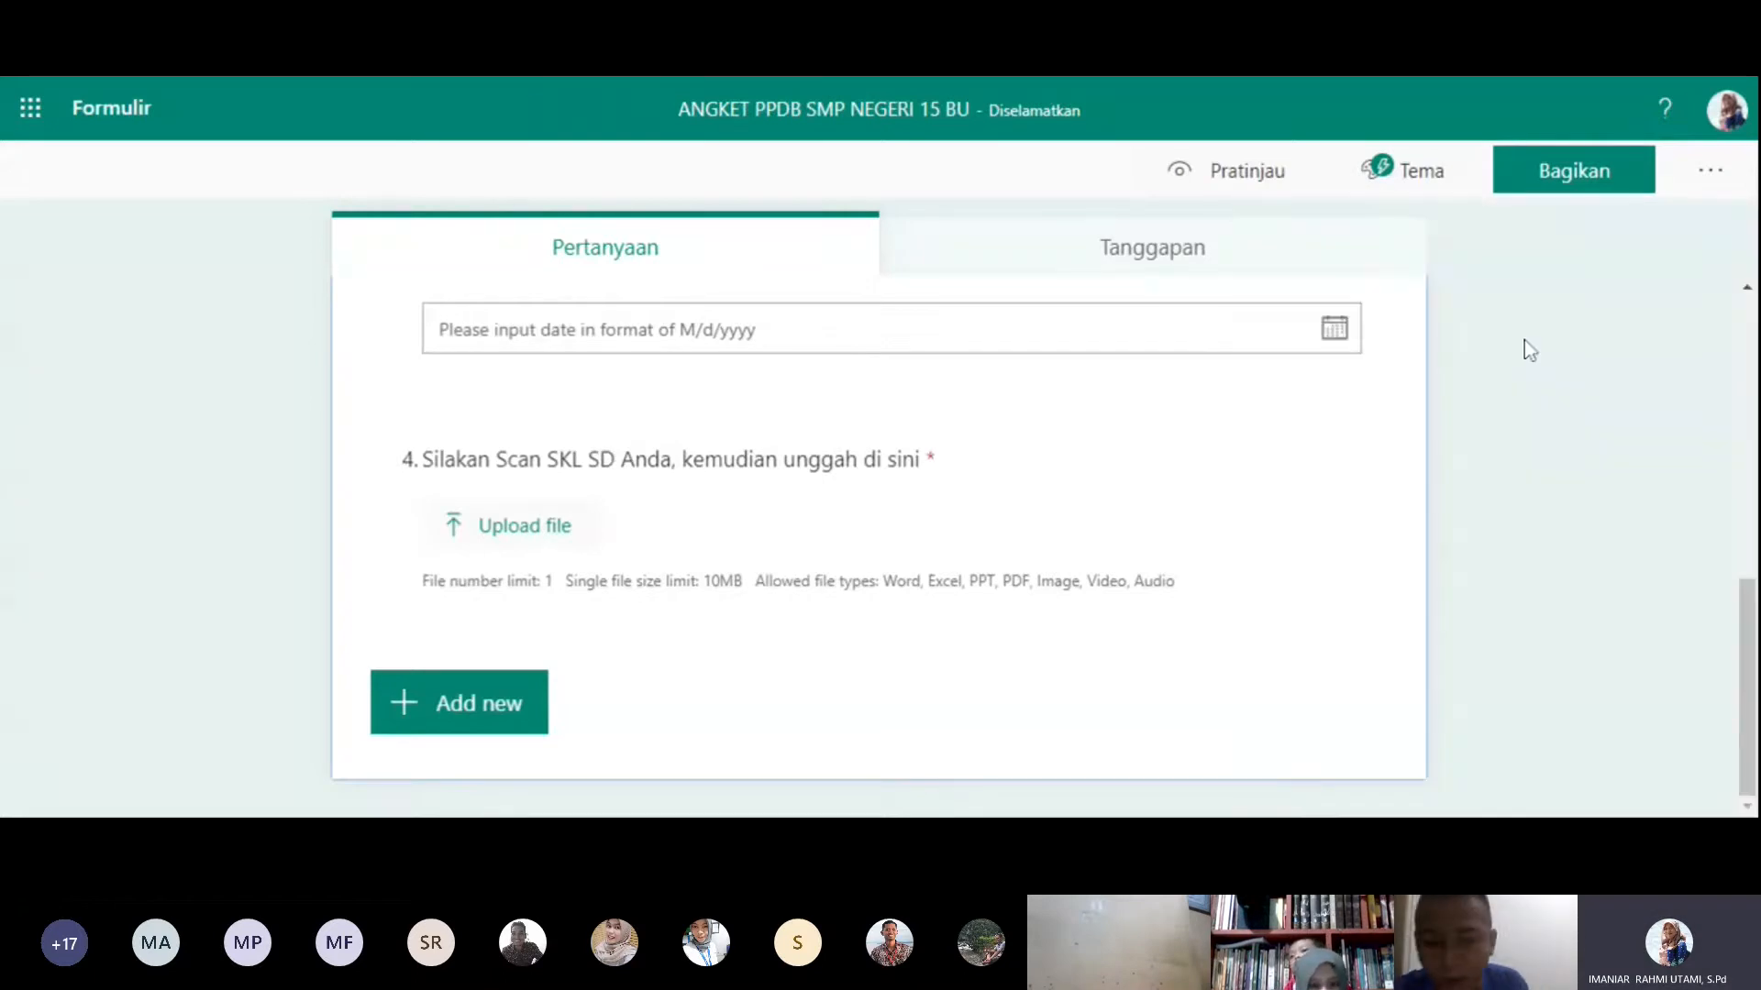
{"action": "left_click", "coordinate": [1568, 475]}
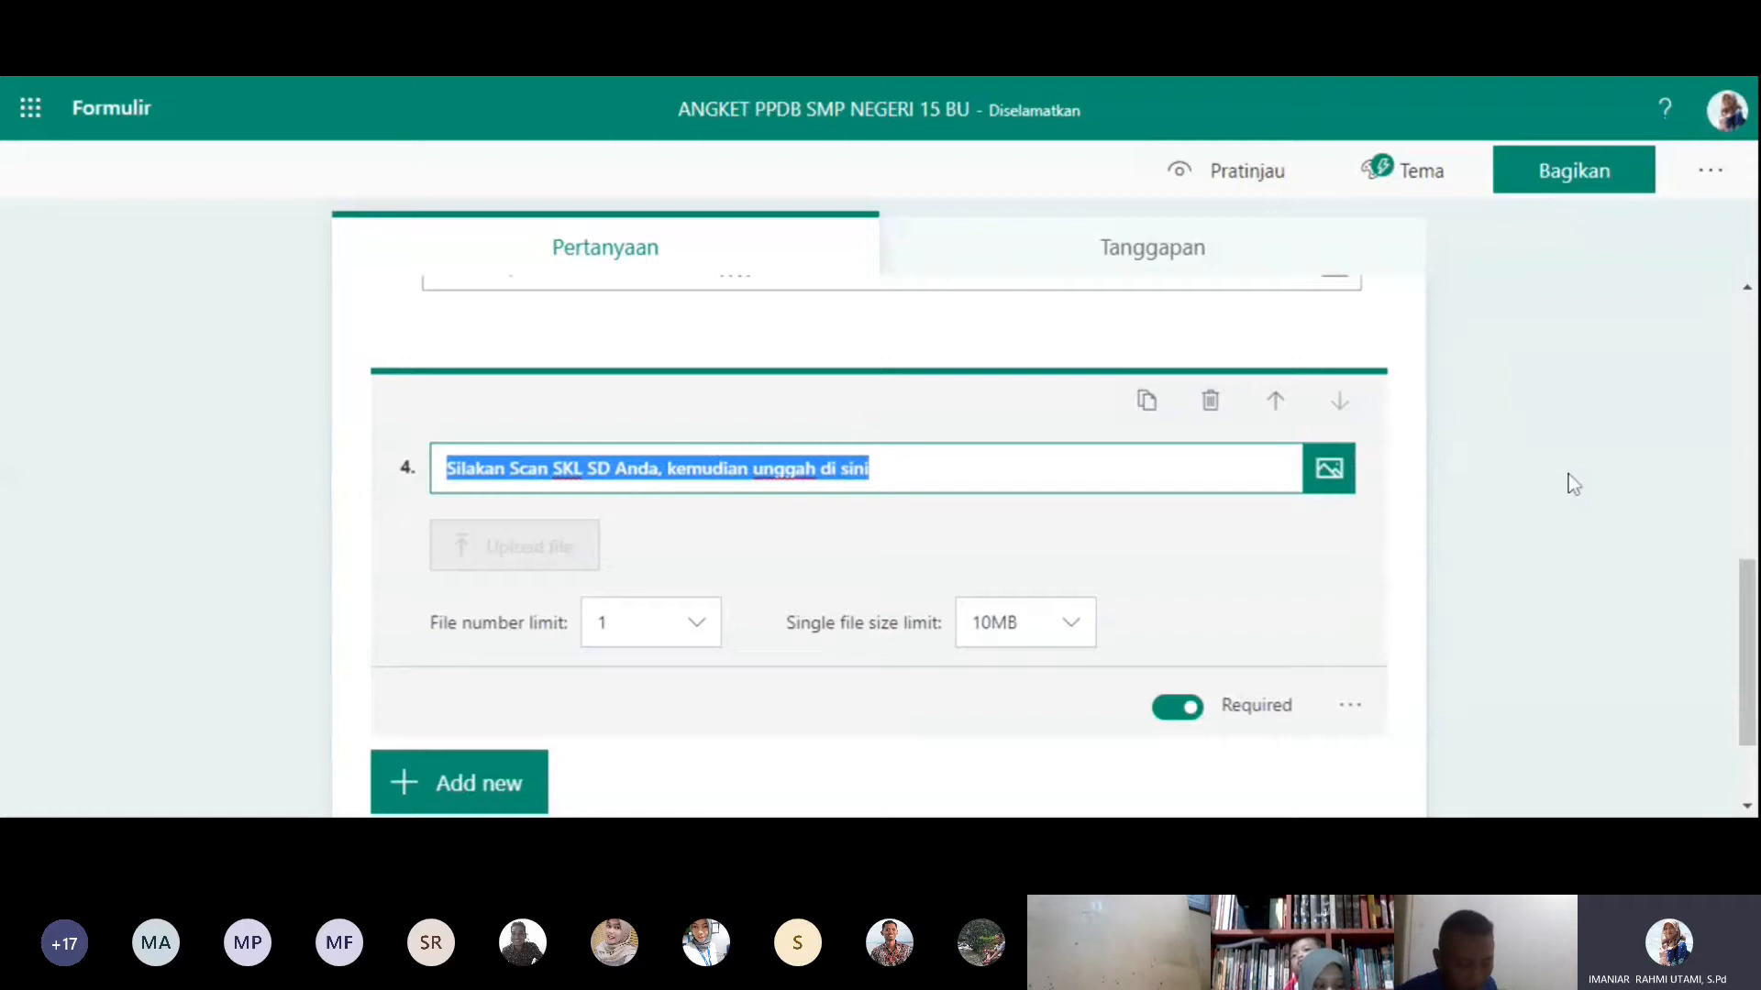
{"action": "left_click", "coordinate": [1614, 561]}
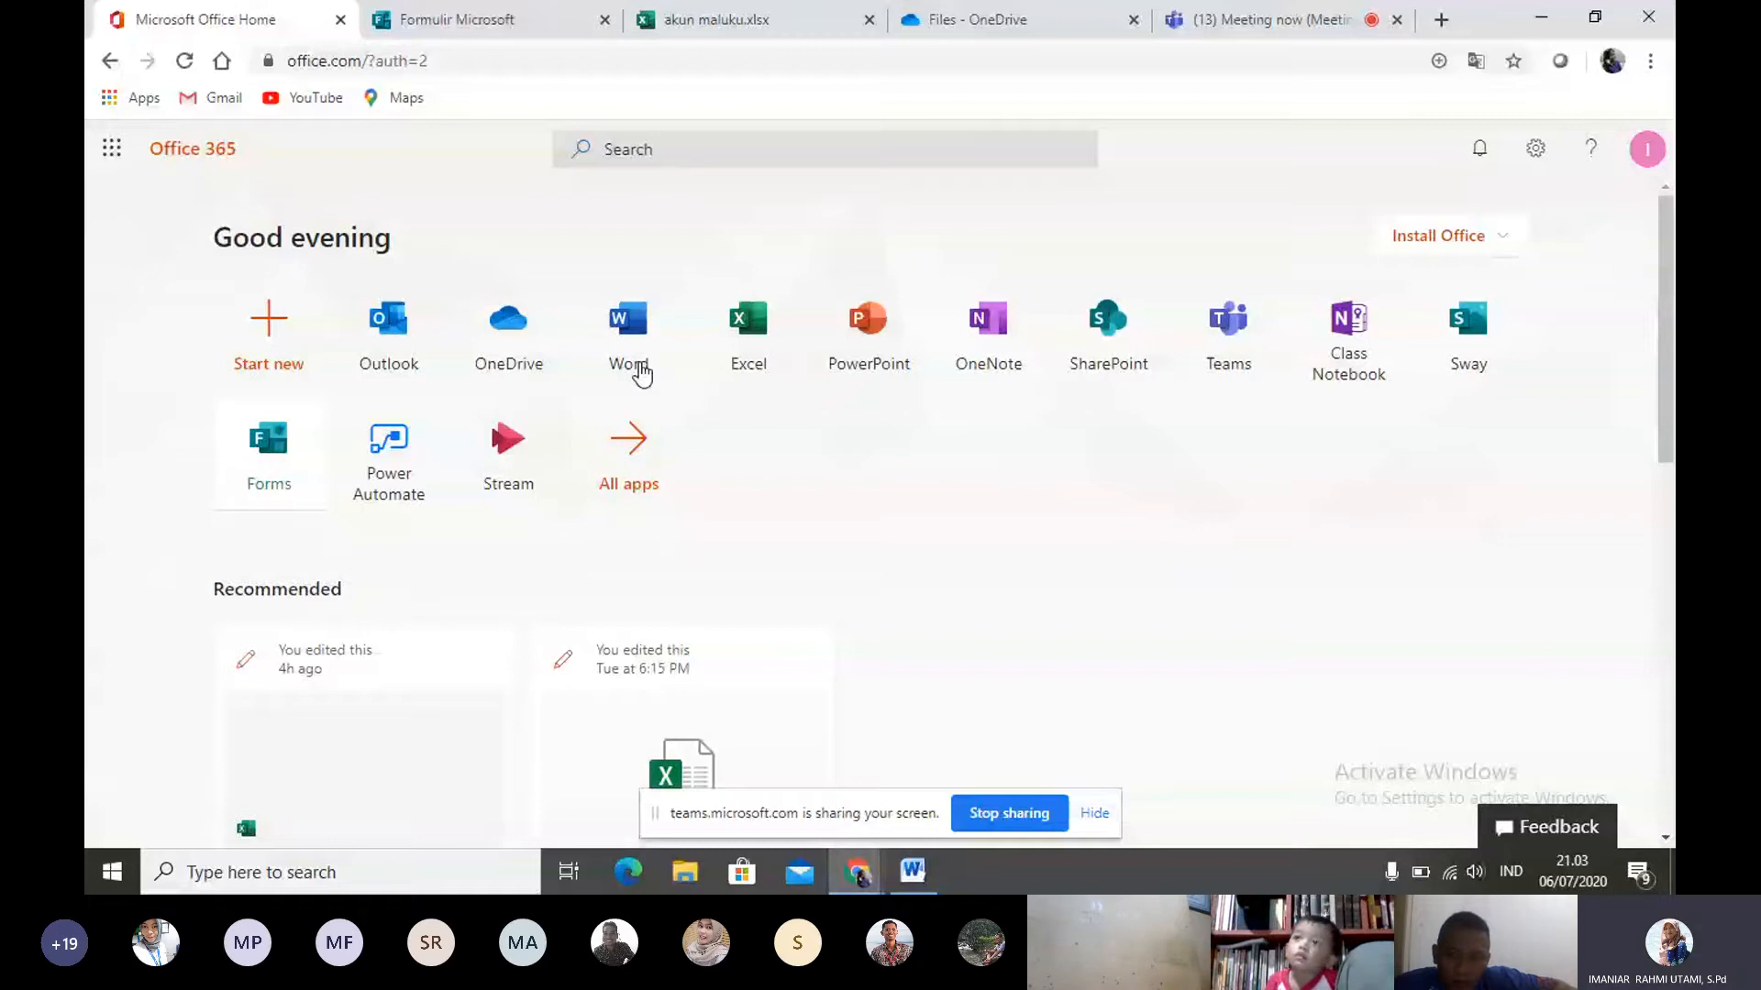
- Switch to OneDrive from the Office 365 home page and view the kinds of new items that can be created
{"action": "left_click", "coordinate": [511, 352]}
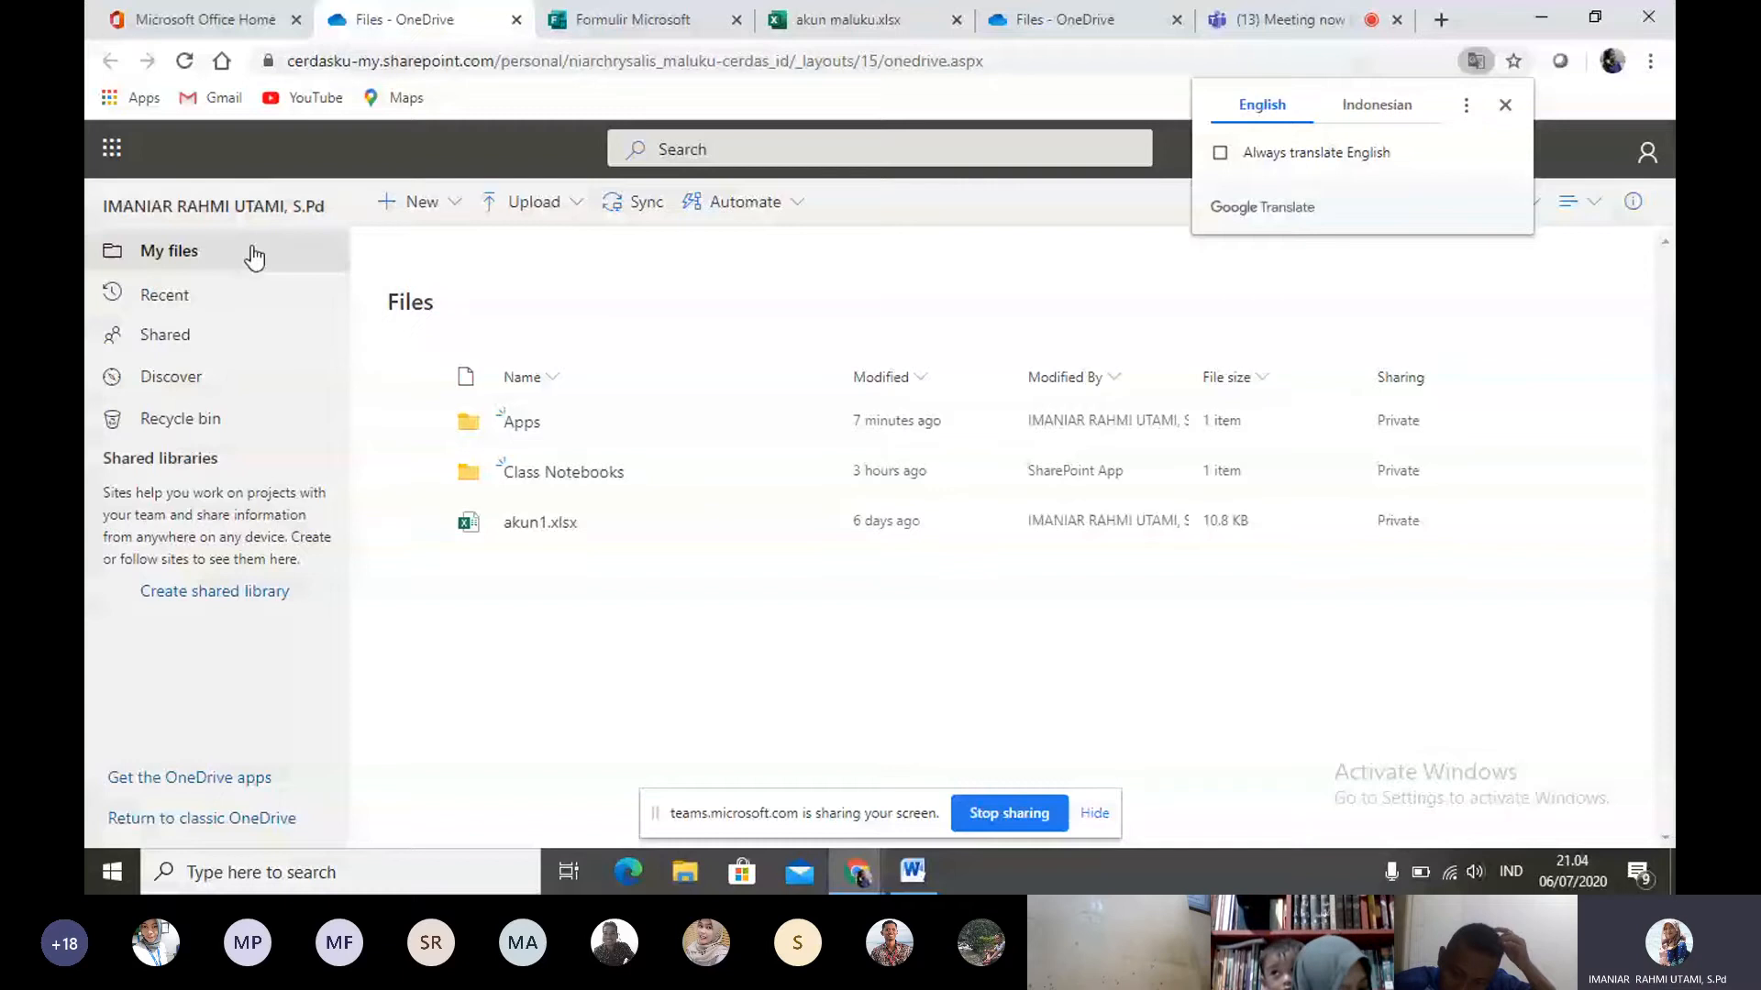
{"action": "left_click", "coordinate": [450, 209]}
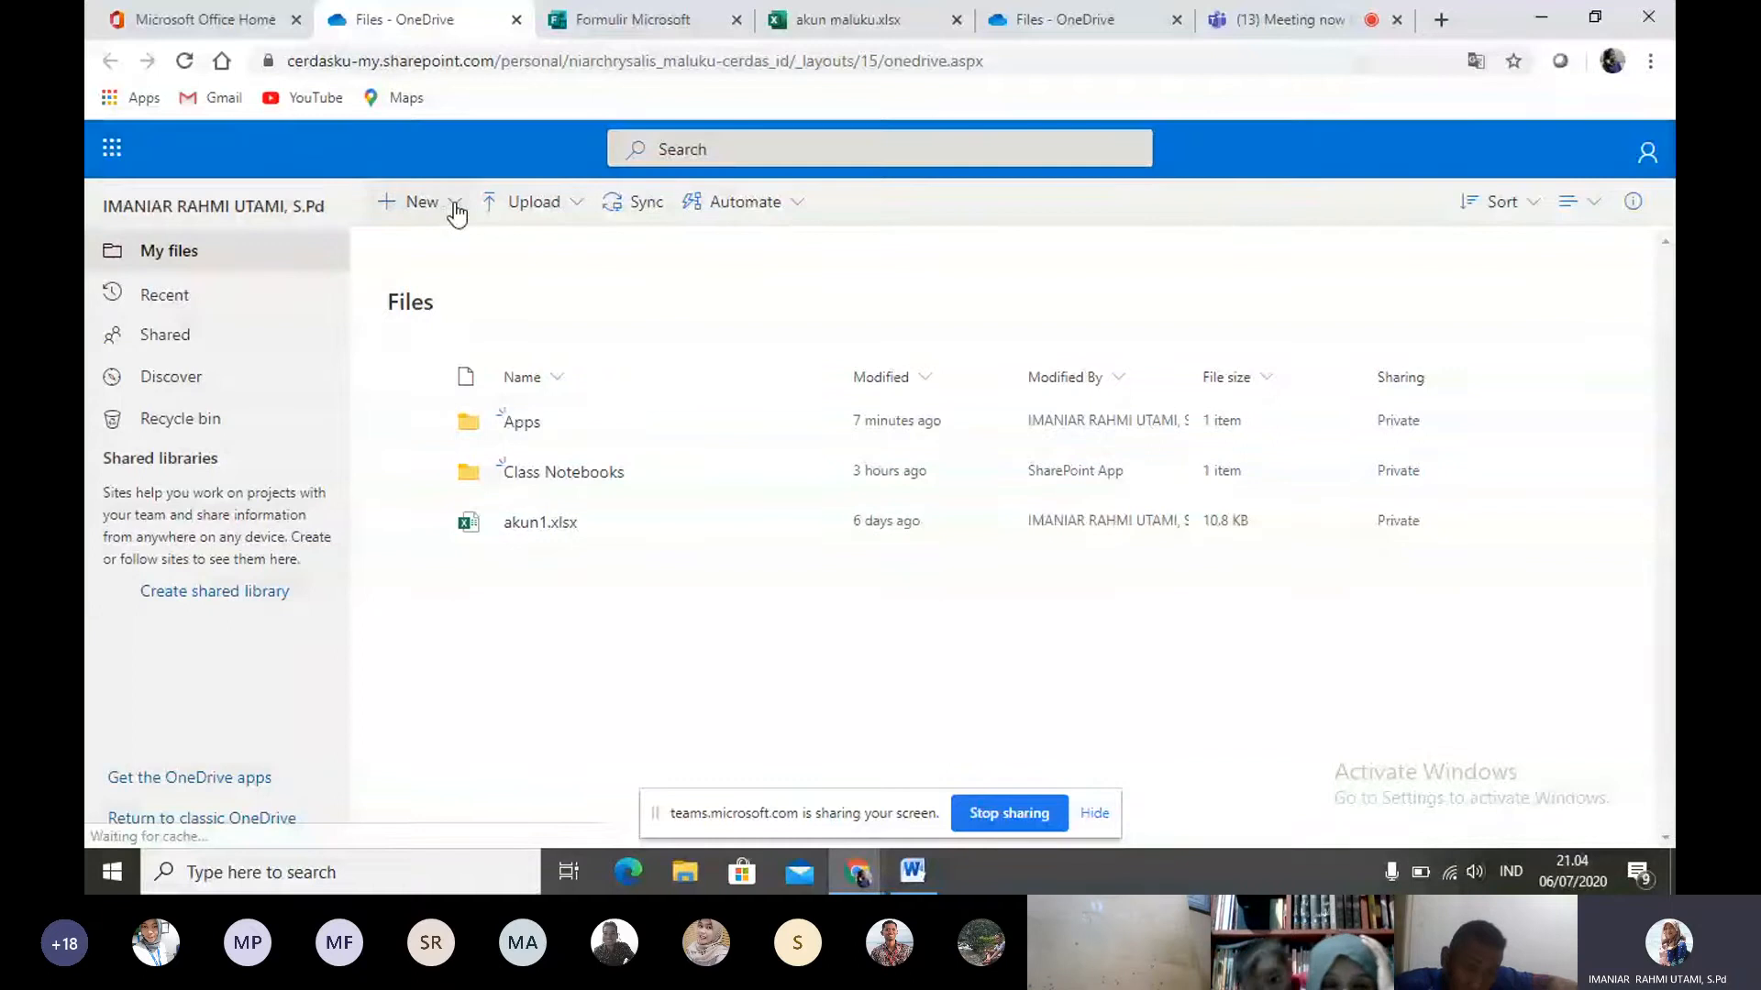
{"action": "left_click", "coordinate": [456, 209]}
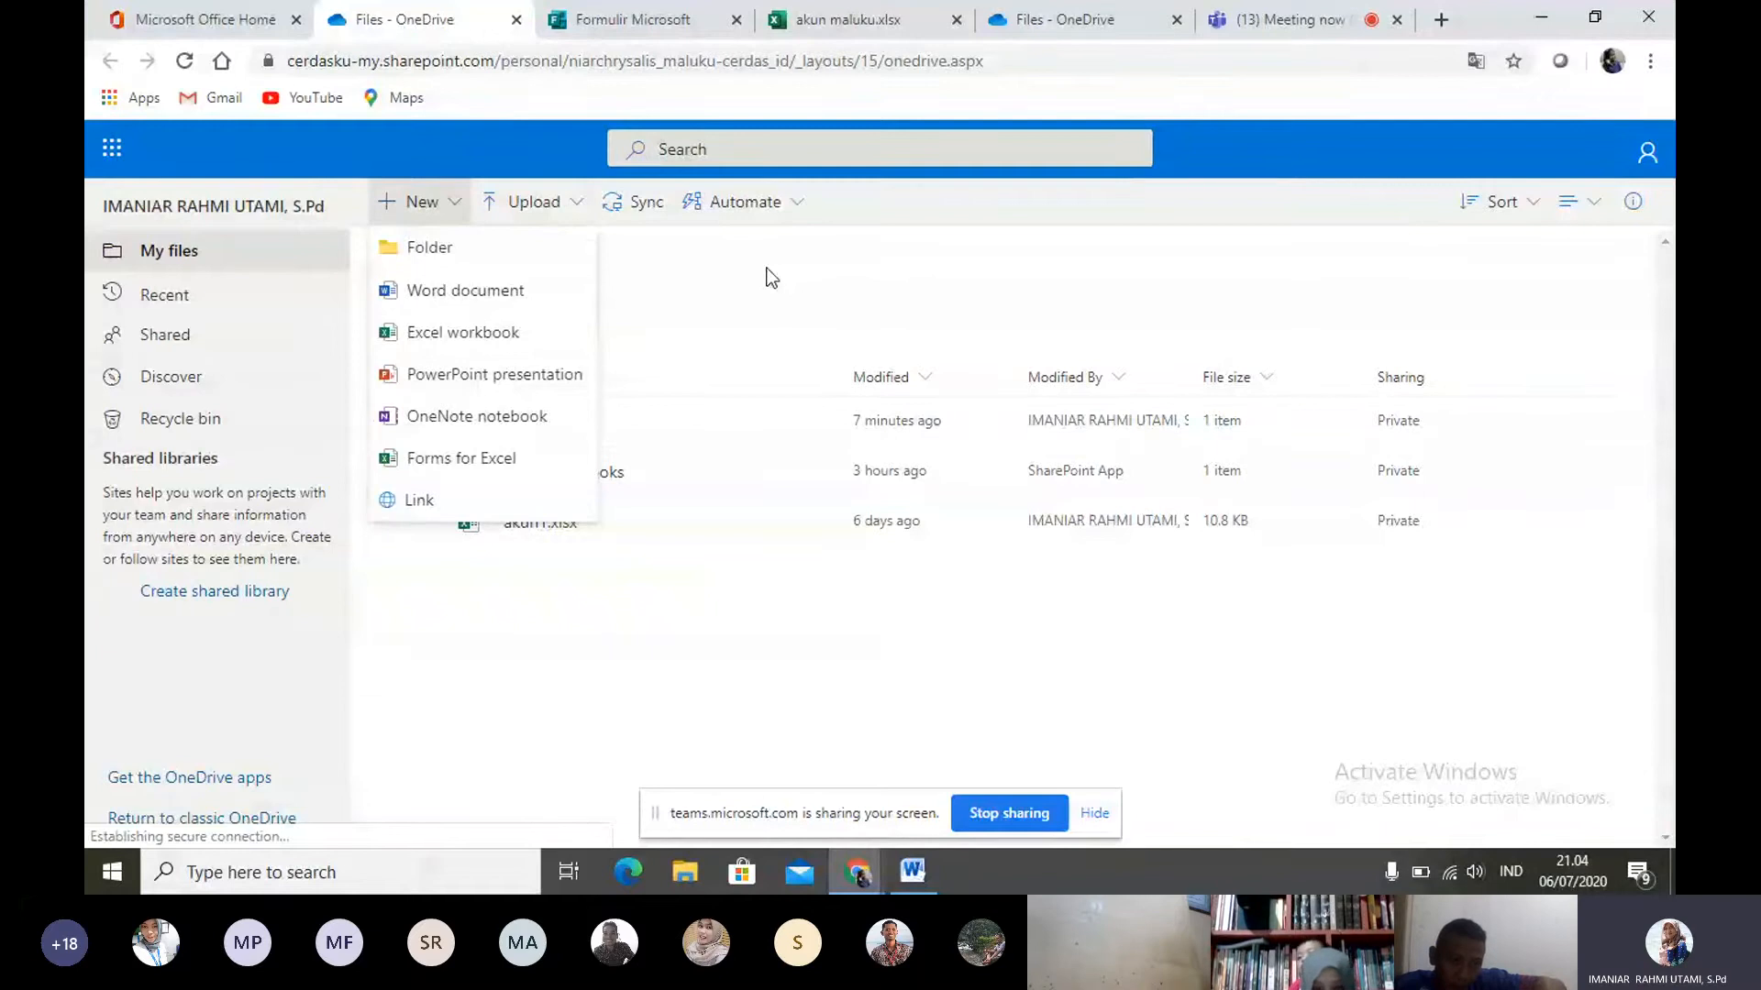
- View the kinds of content that can be uploaded to OneDrive, then dismiss the choices
{"action": "left_click", "coordinate": [466, 228]}
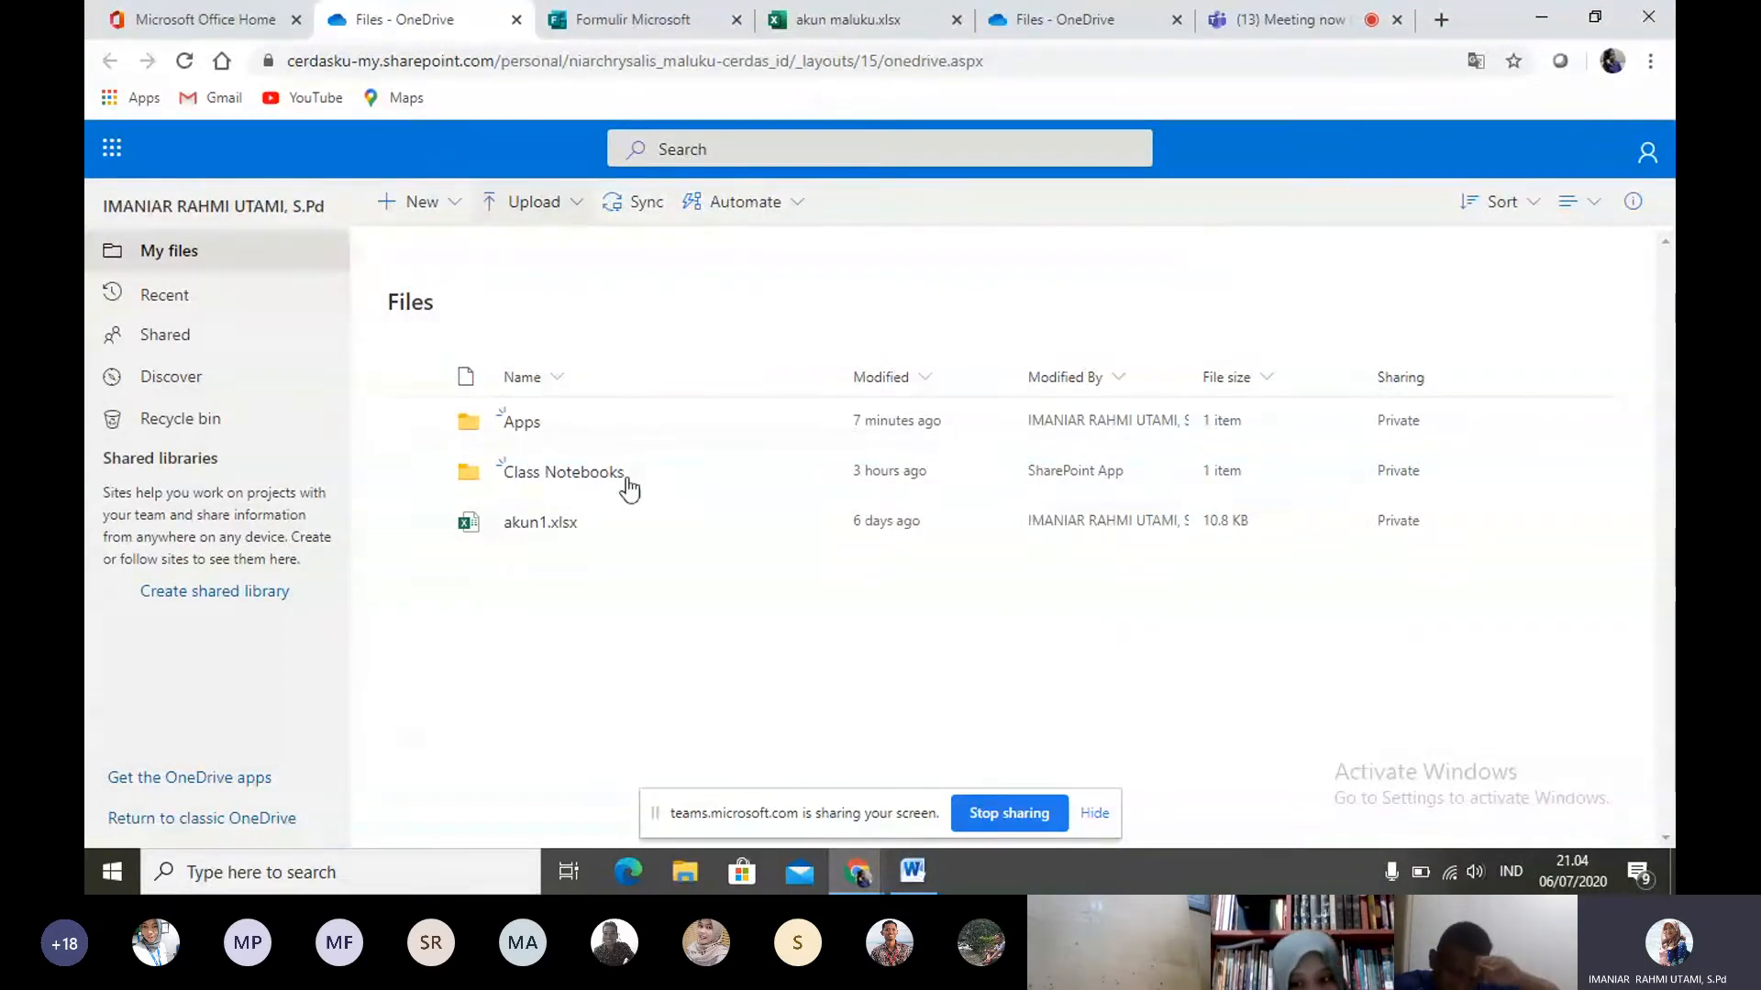
{"action": "left_click", "coordinate": [576, 213]}
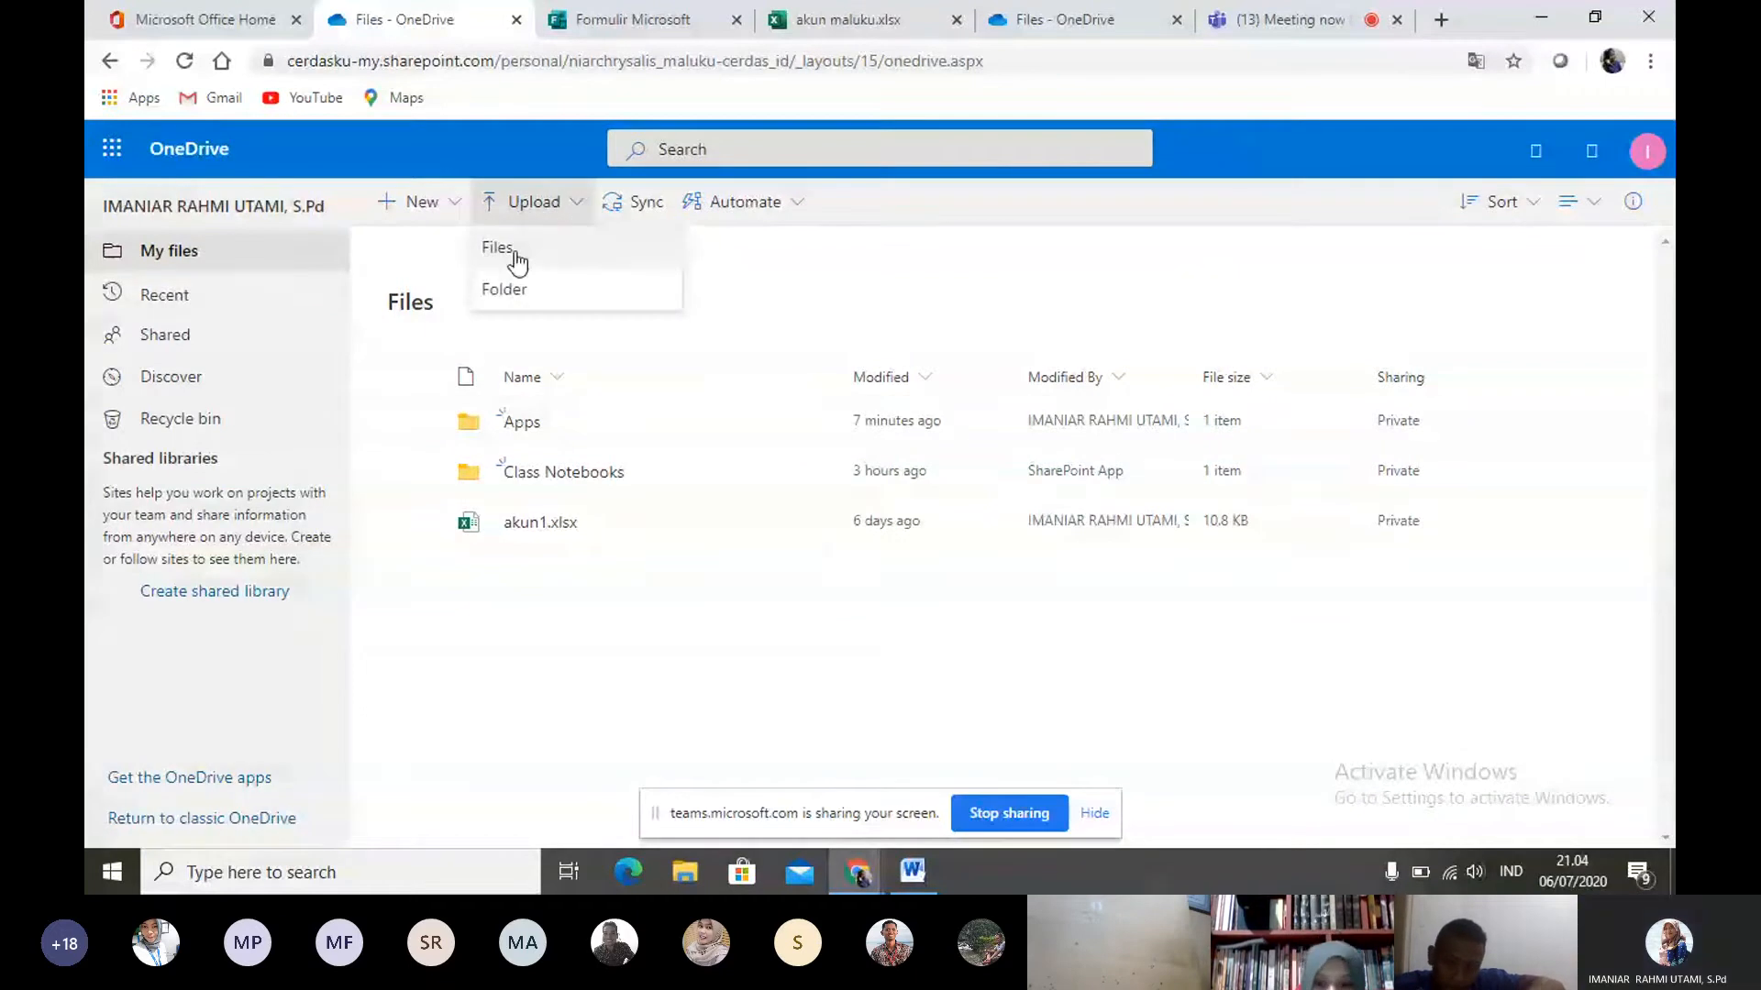
{"action": "left_click", "coordinate": [756, 207]}
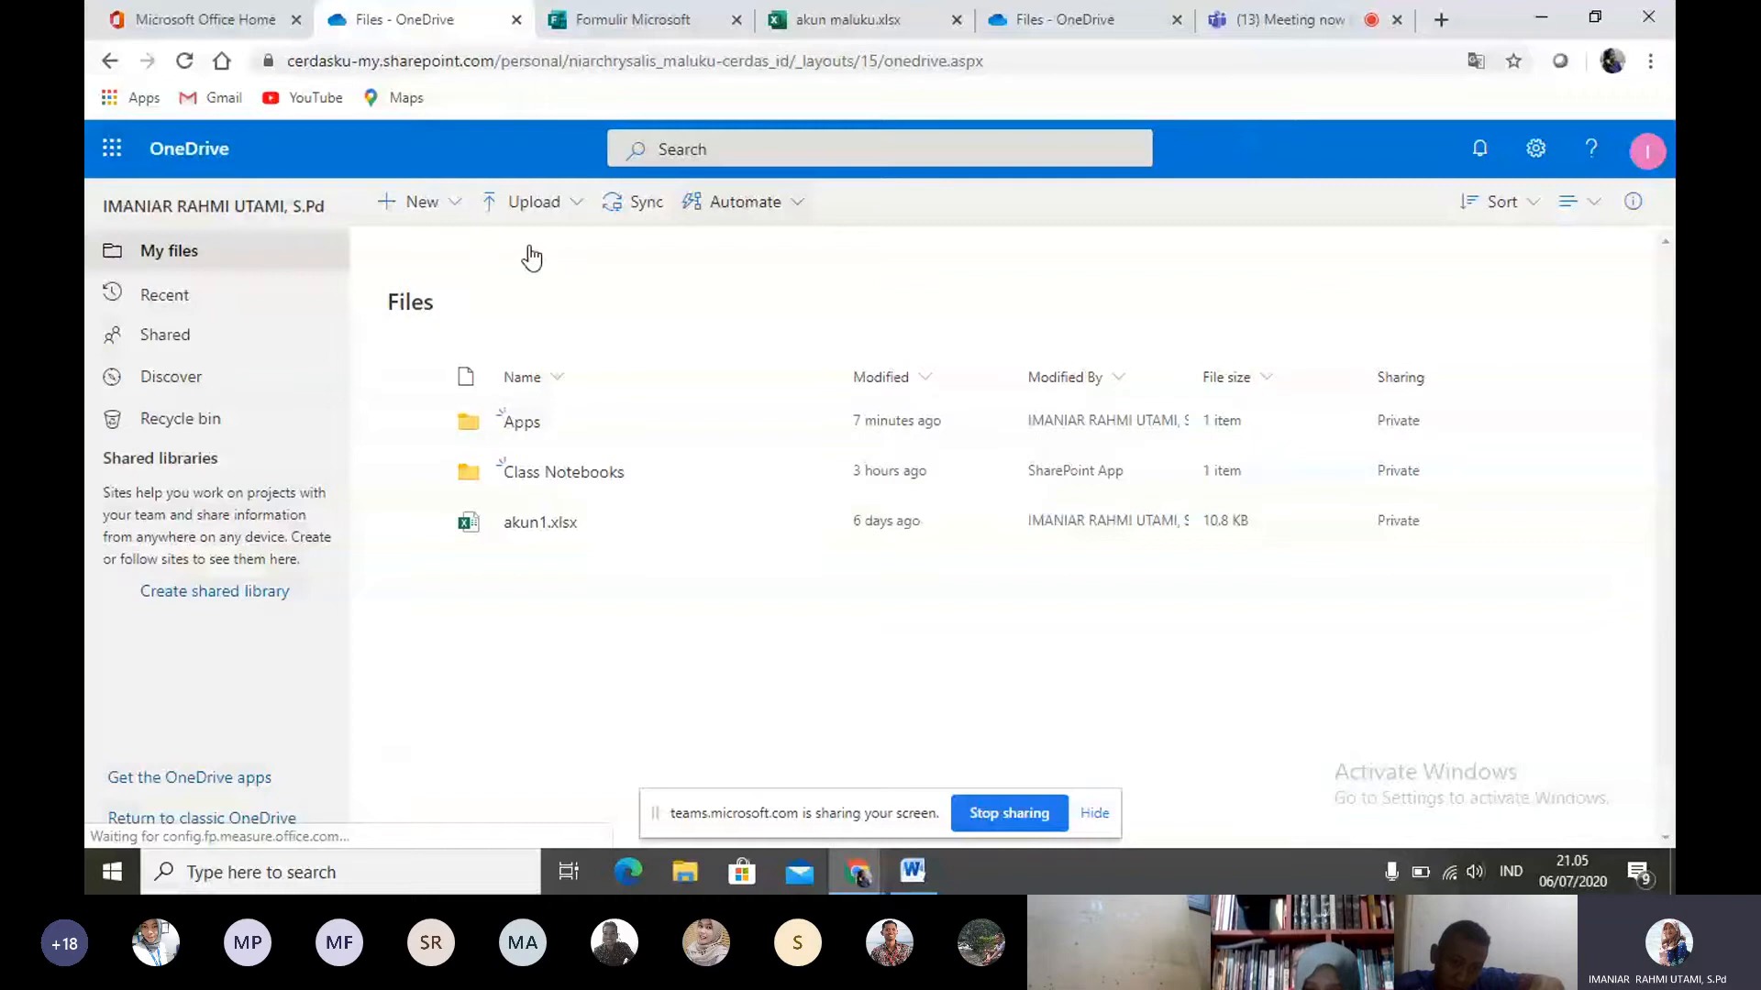
- Create a new folder named "Kelas VII" in the top-level OneDrive files
{"action": "left_click", "coordinate": [432, 235]}
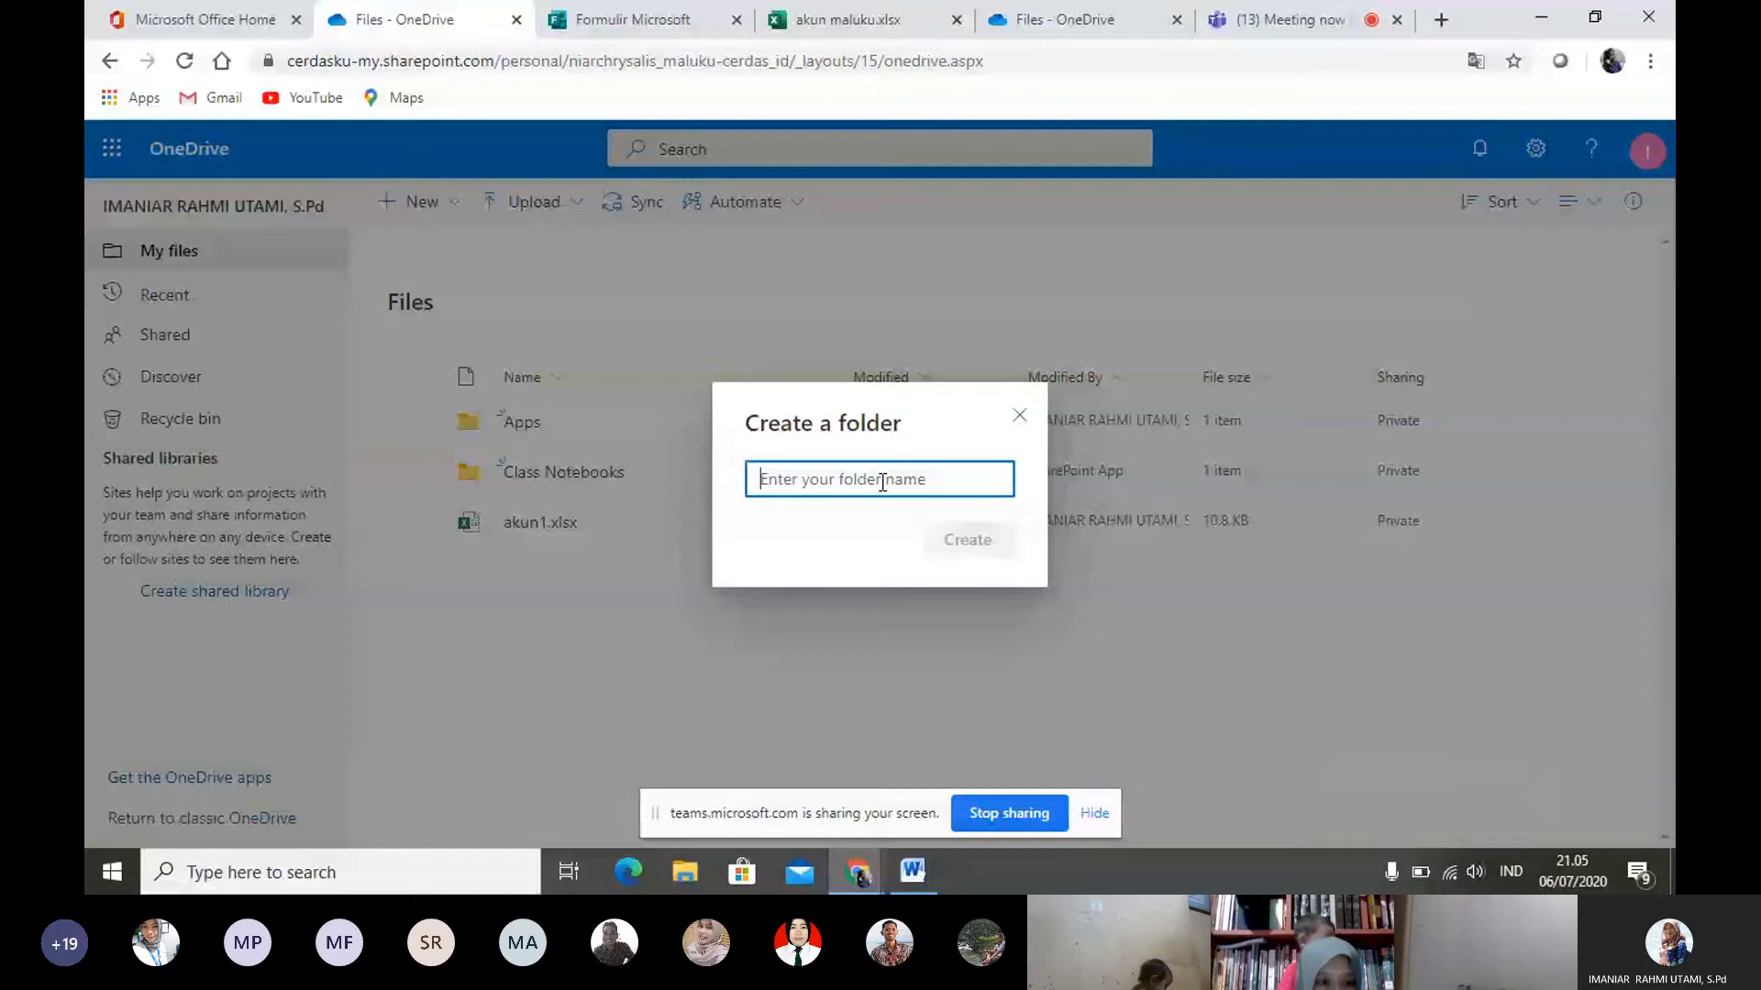
{"action": "type", "text": "Ke"}
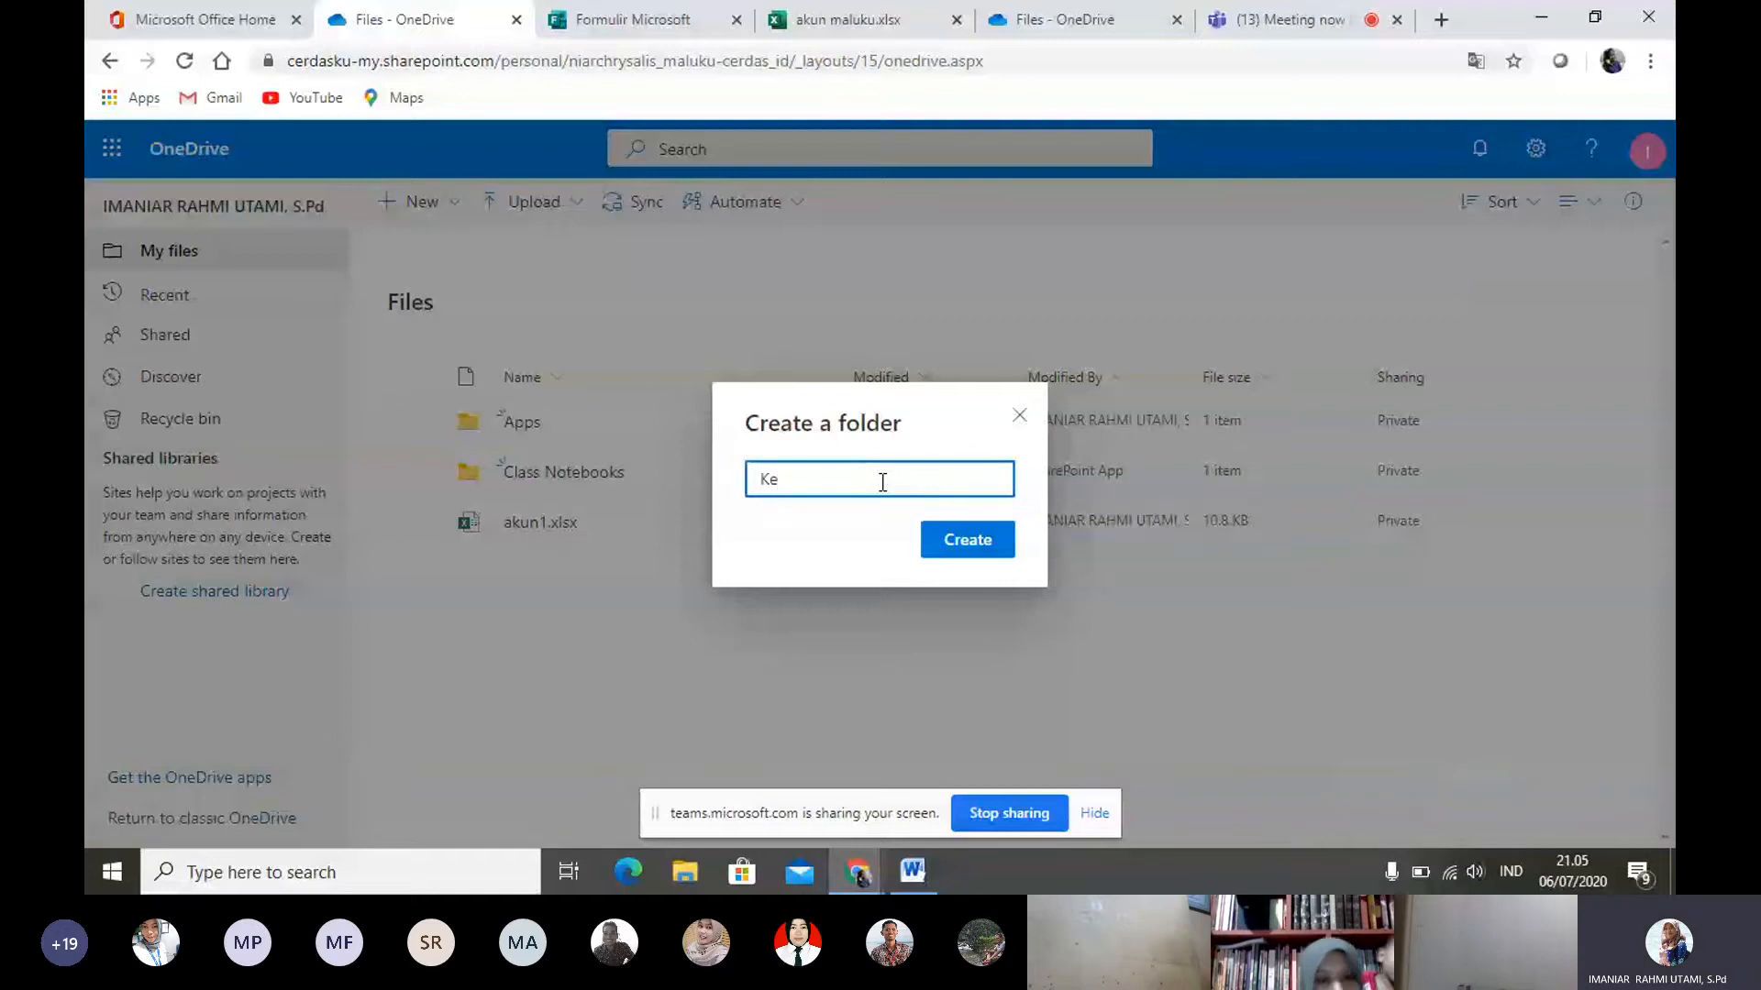
{"action": "type", "text": "las V"}
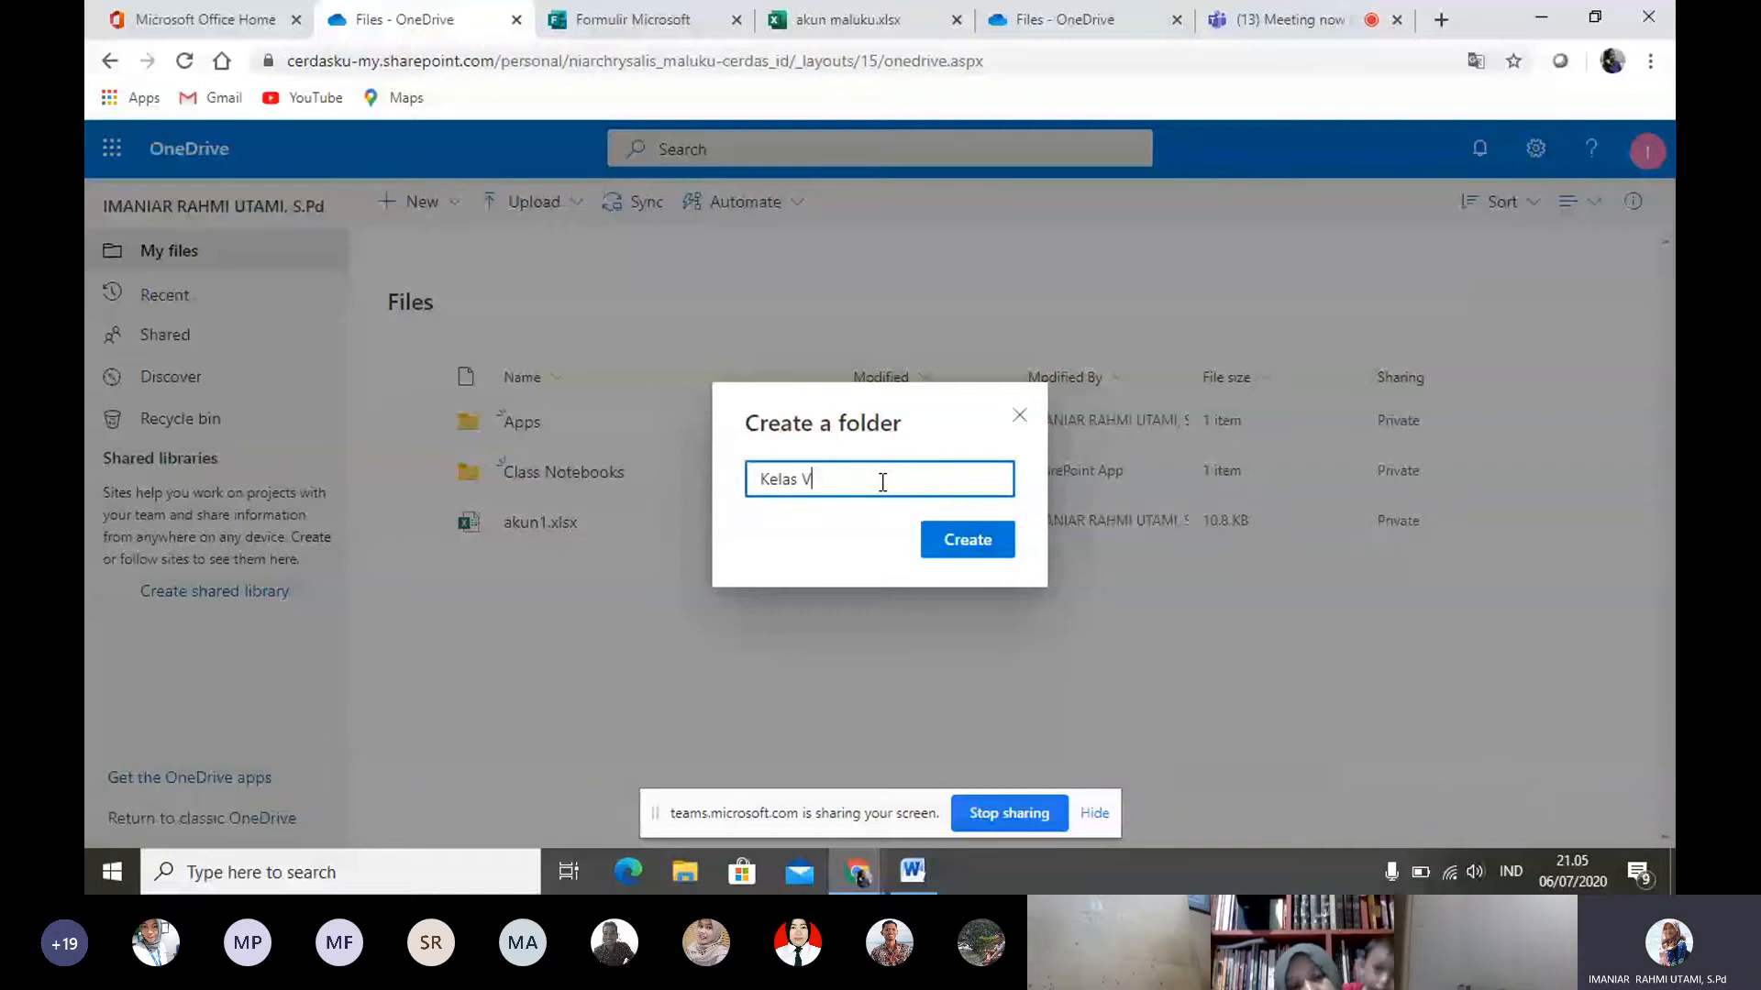
{"action": "type", "text": "II"}
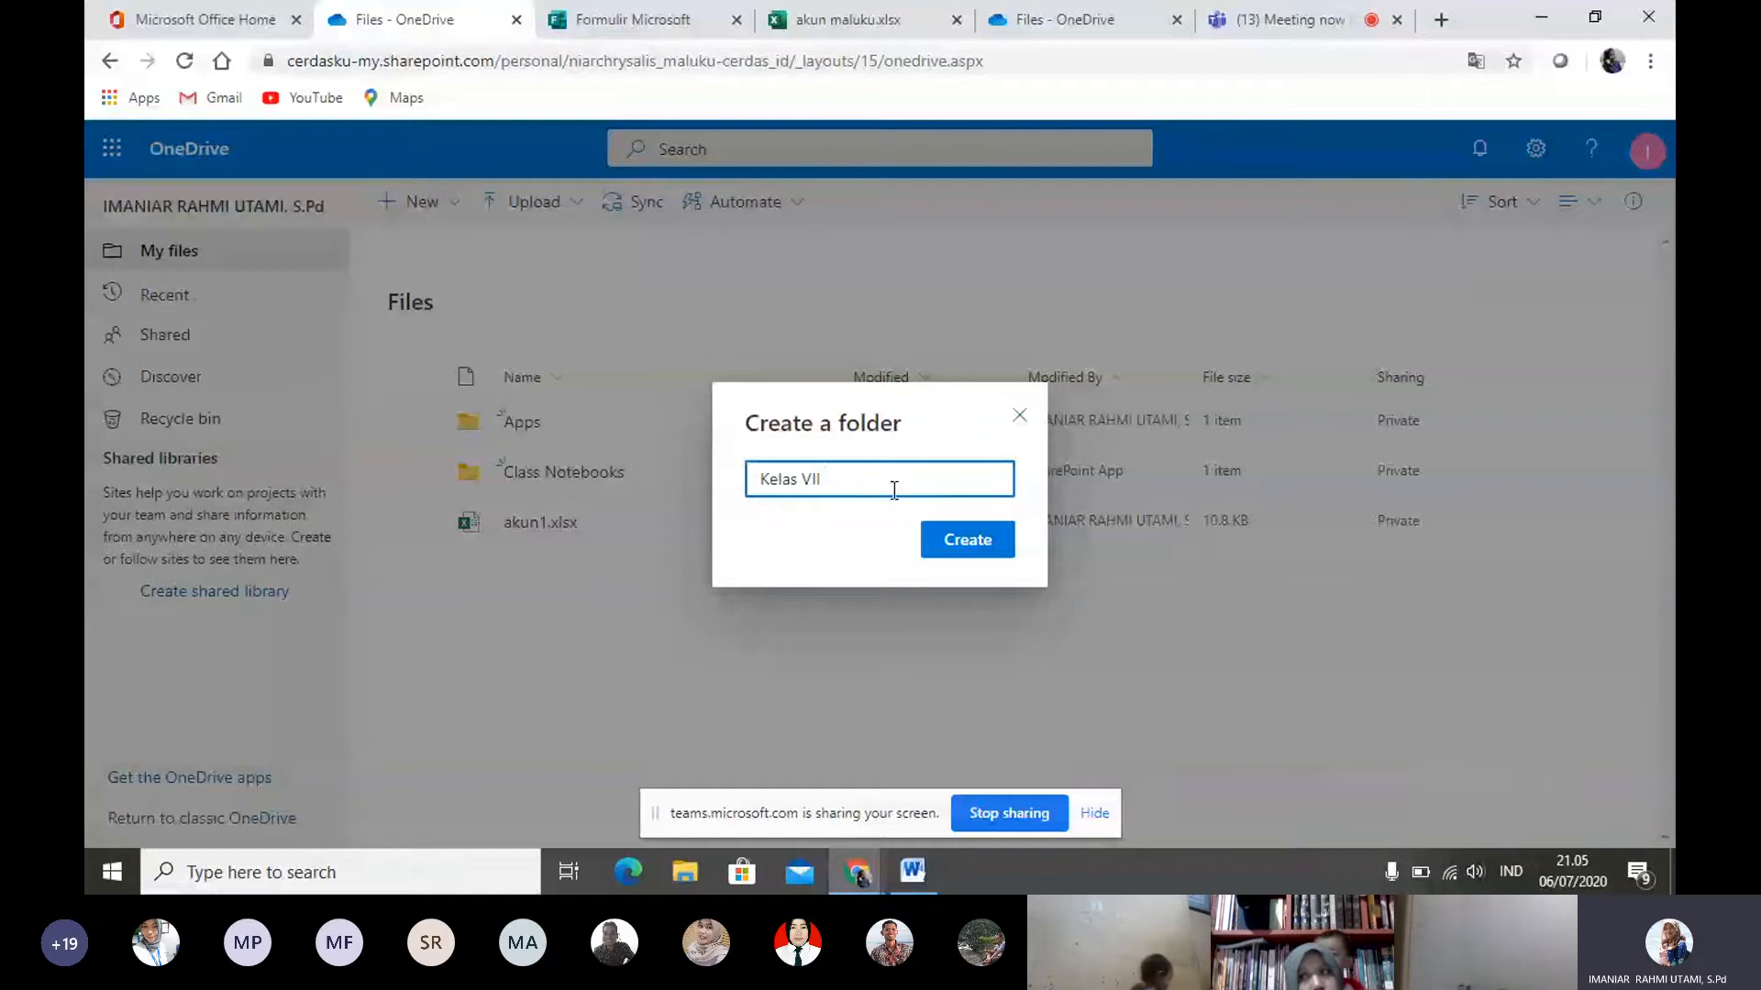
{"action": "left_click", "coordinate": [979, 543]}
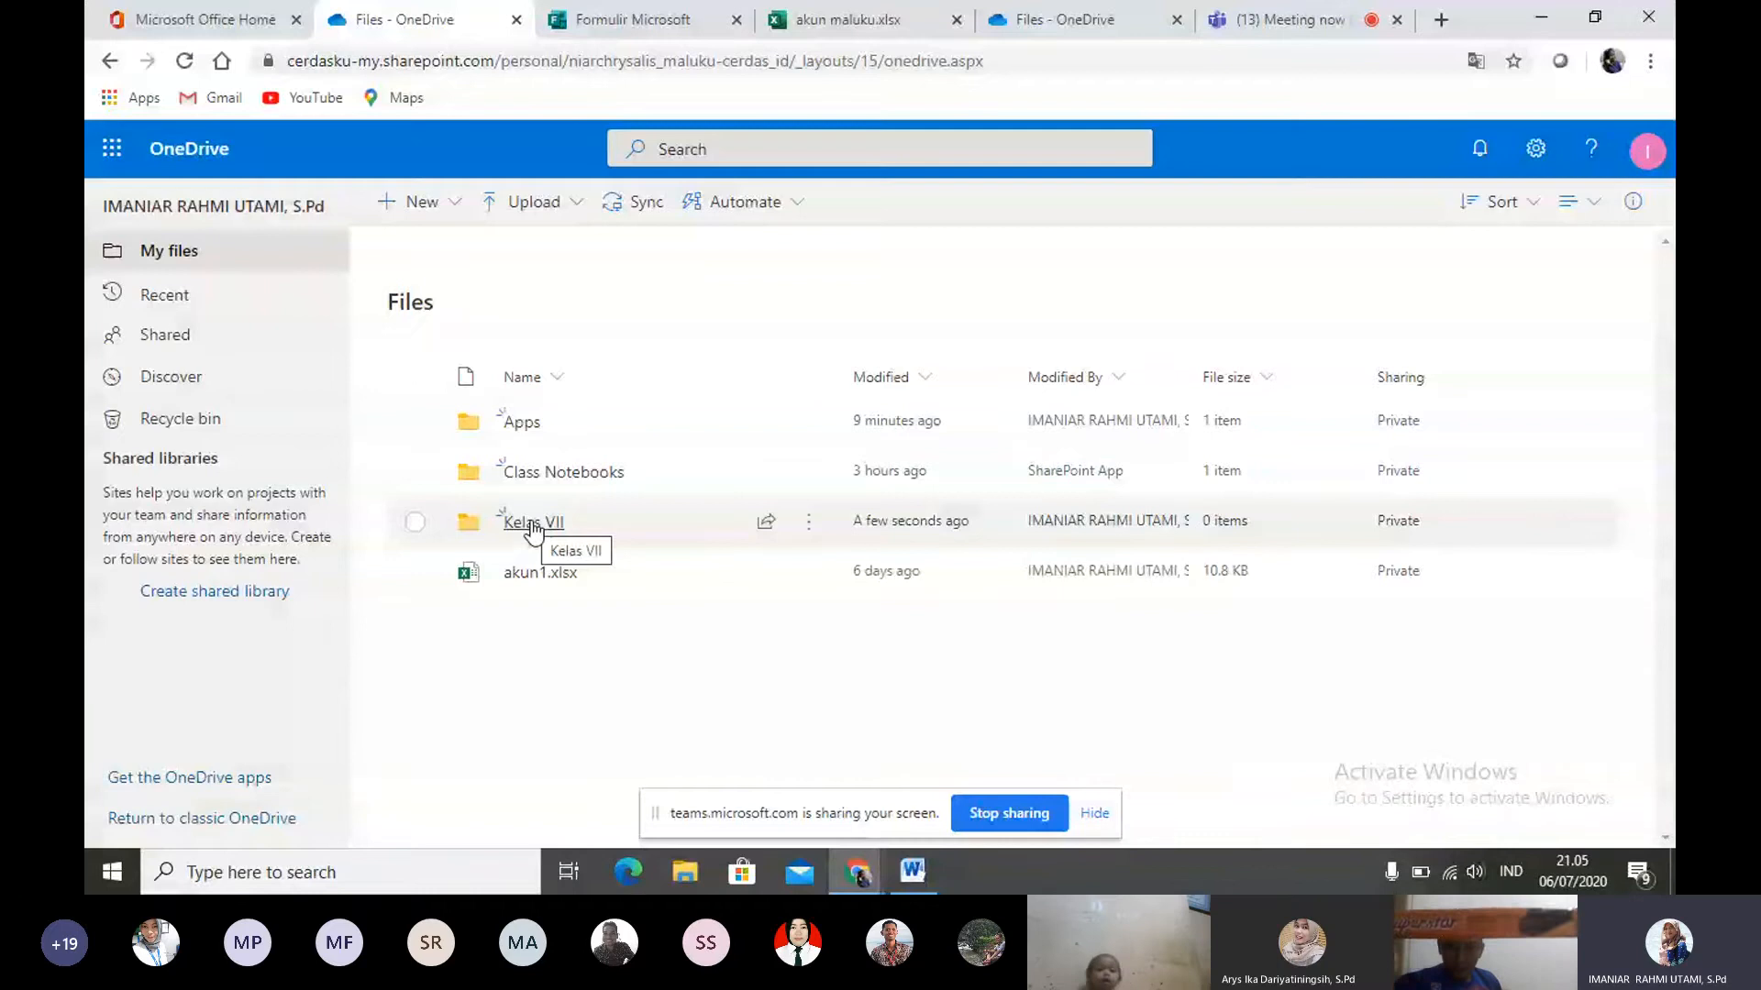
- Open the "Kelas VII" folder and upload the Word file "cover smp kelas 9 aids" from Documents into it
{"action": "left_click", "coordinate": [532, 525]}
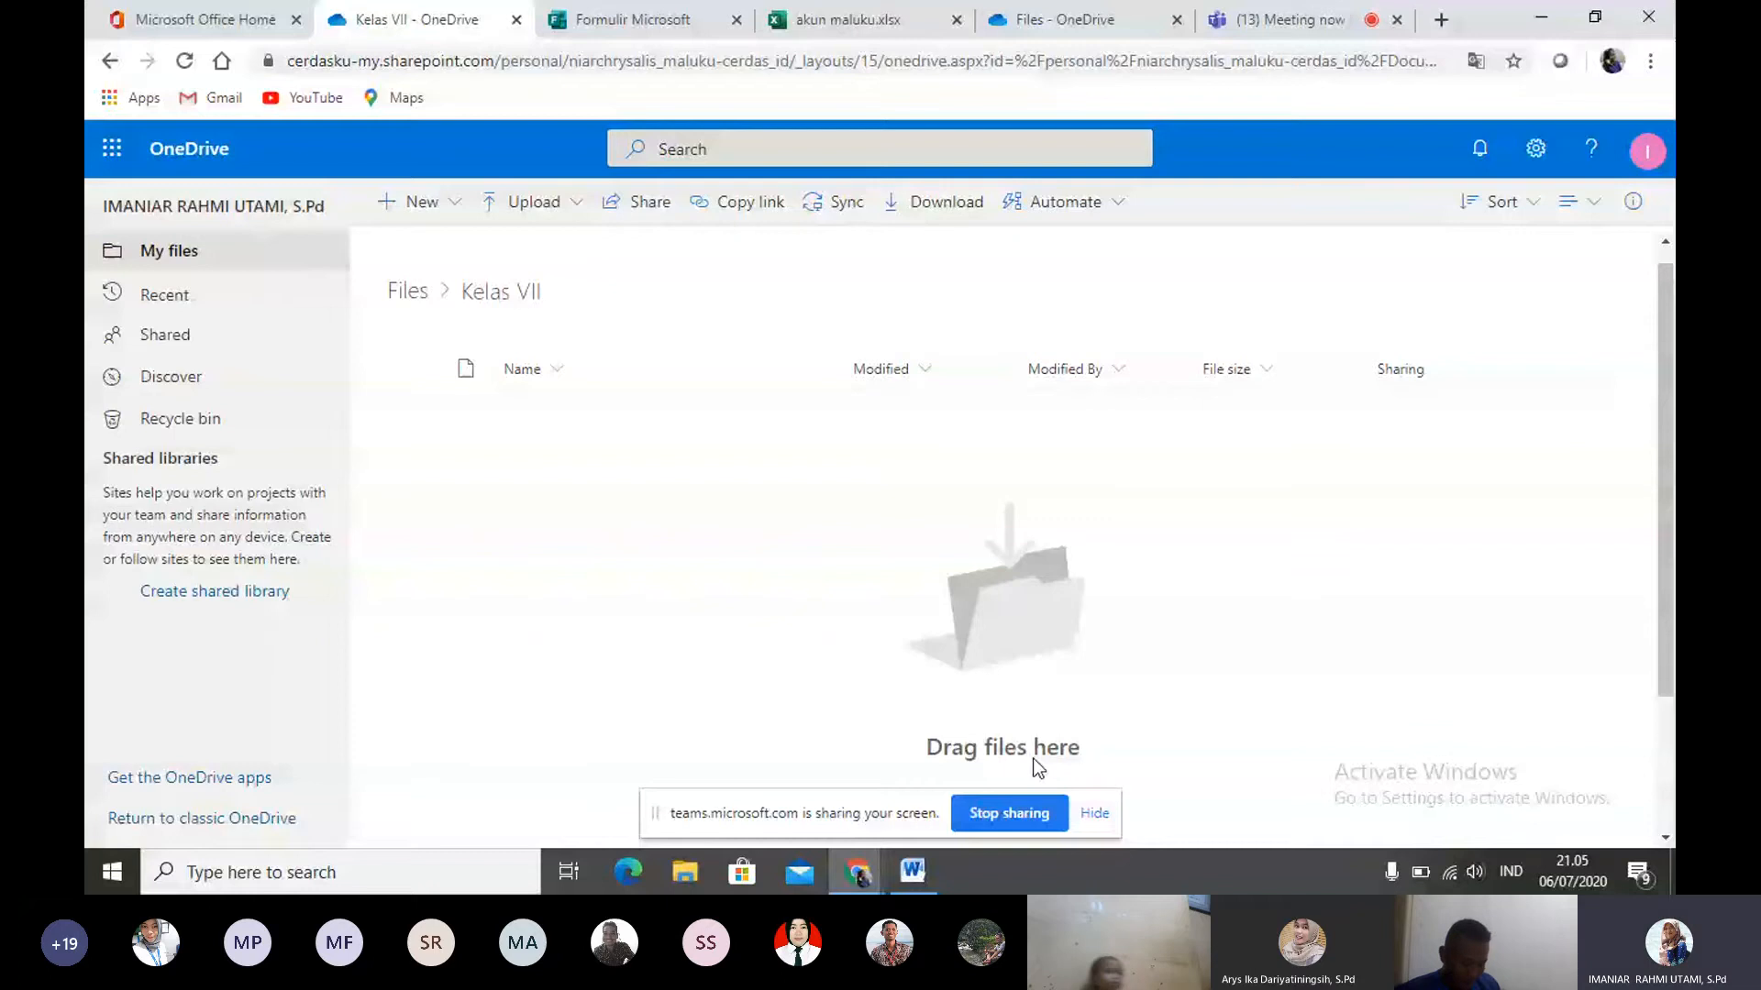
{"action": "left_click", "coordinate": [541, 202]}
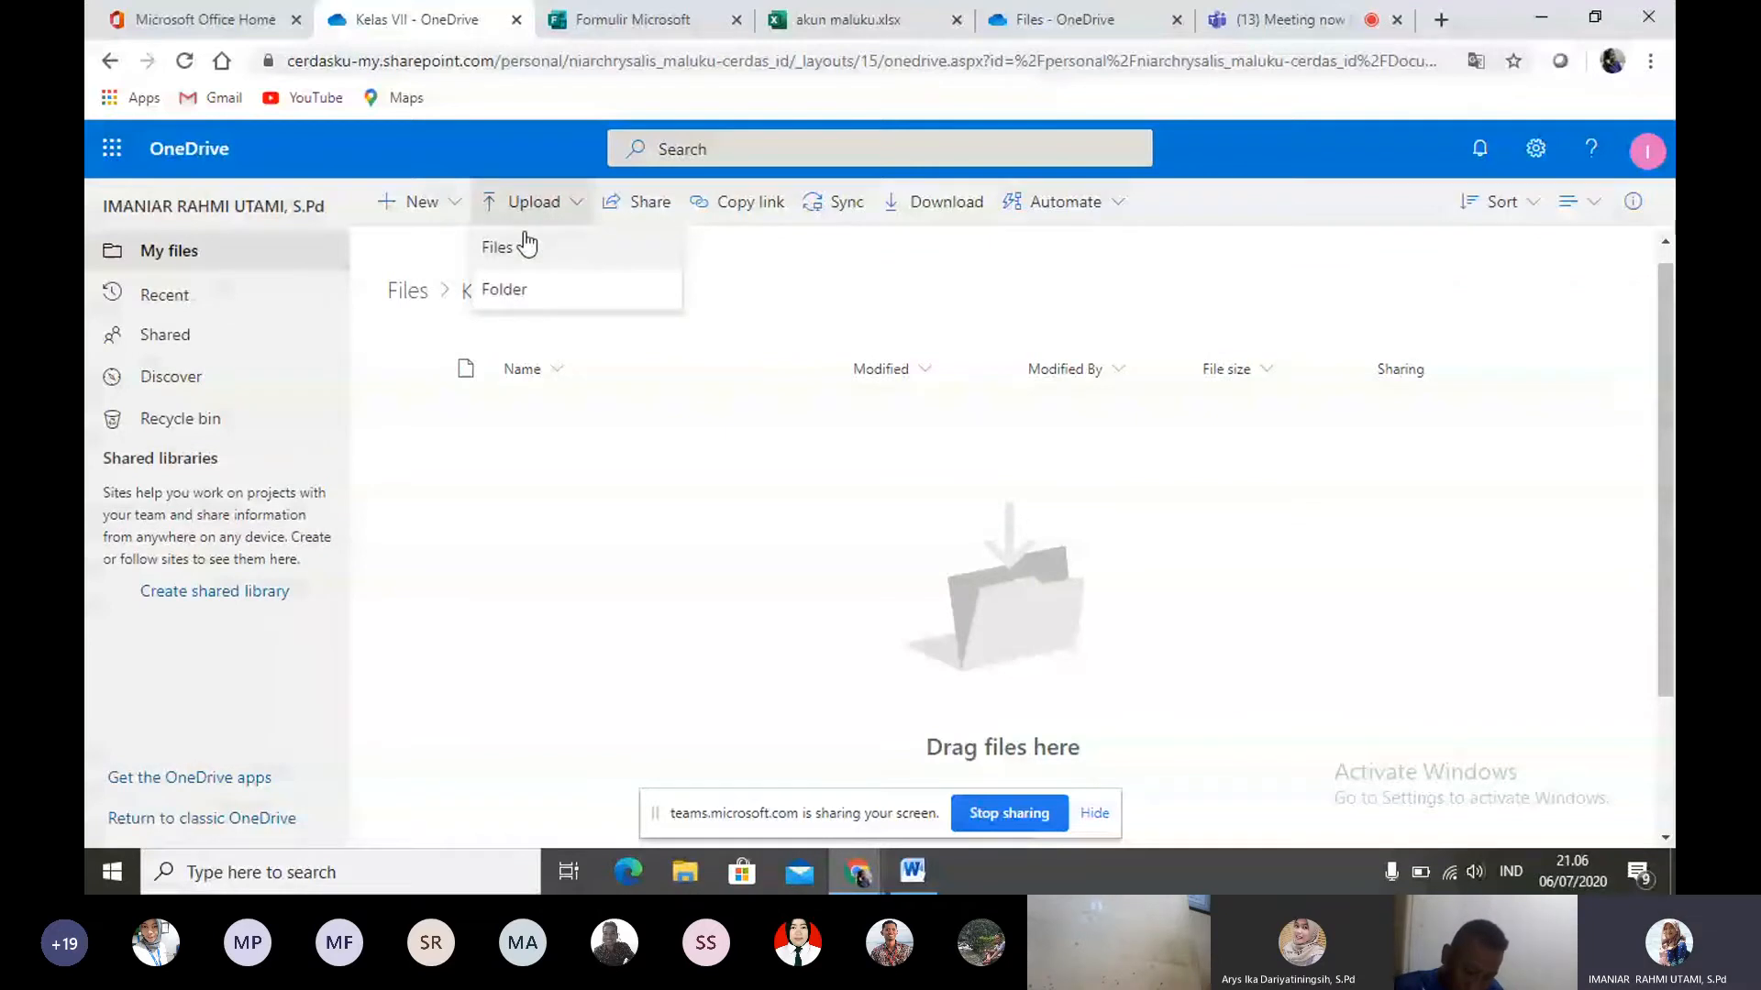
{"action": "left_click", "coordinate": [527, 246]}
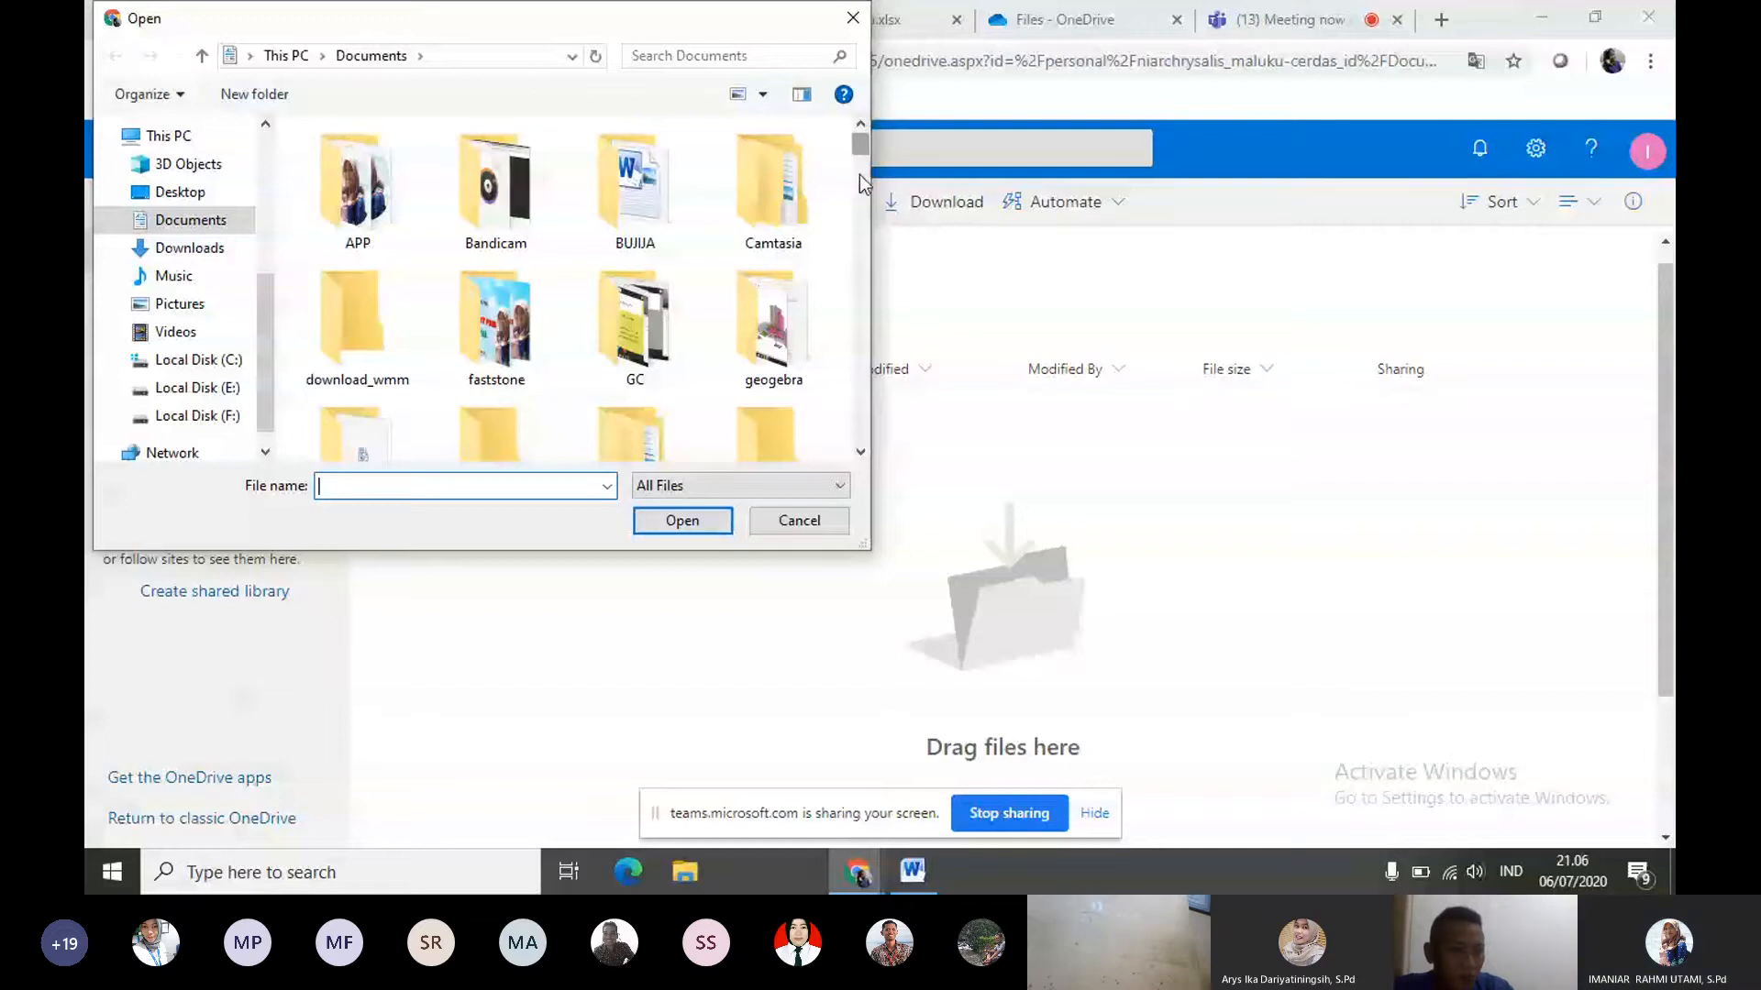
{"action": "scroll", "coordinate": [860, 169], "scroll_direction": "down", "scroll_amount": 2}
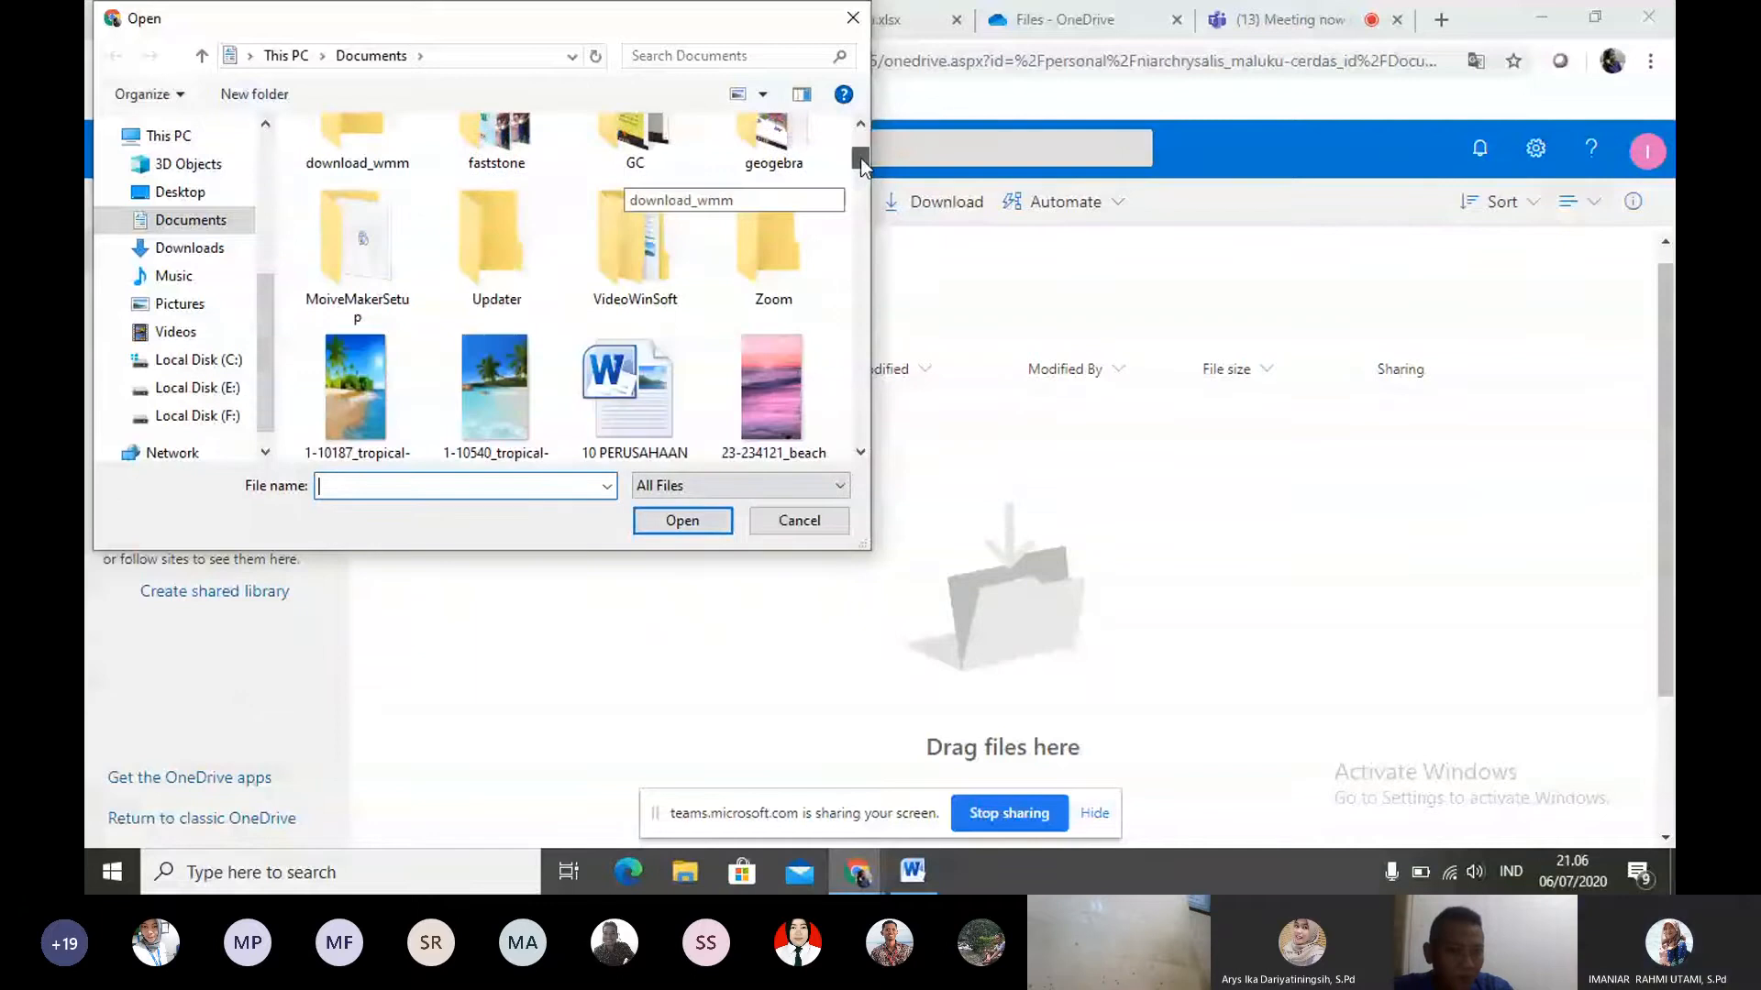
{"action": "left_click_drag", "start_coordinate": [860, 160], "coordinate": [855, 235]}
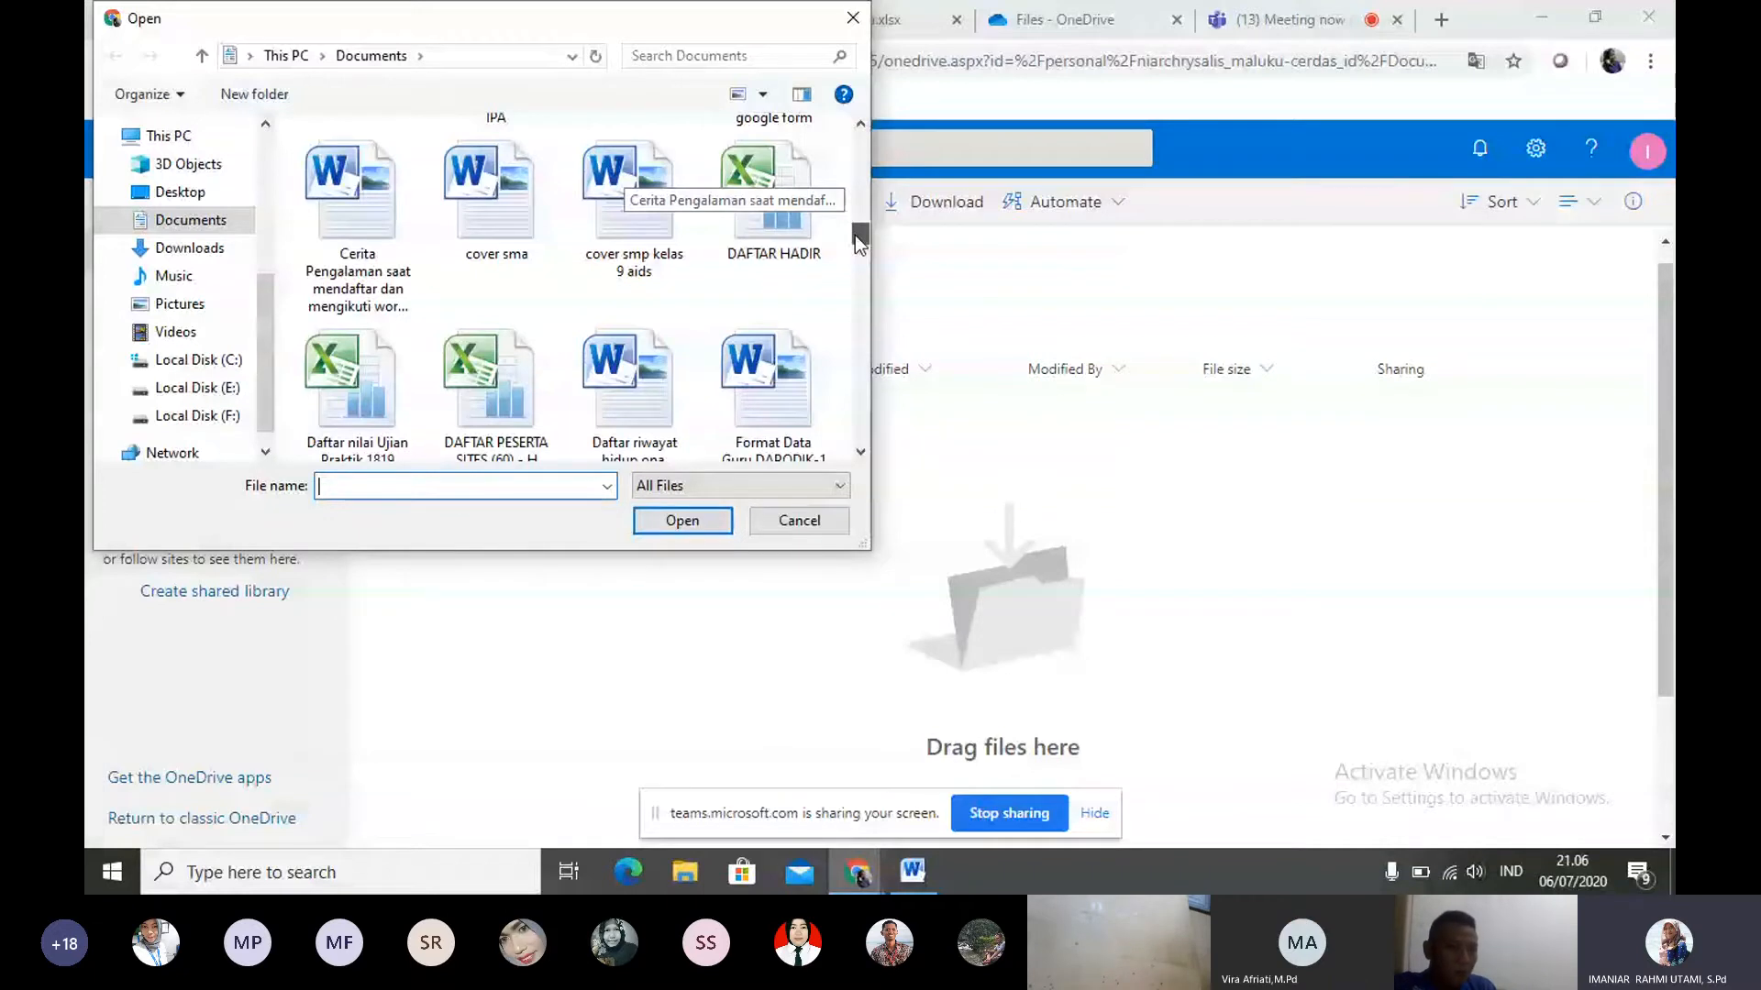
{"action": "scroll", "coordinate": [664, 272], "scroll_direction": "up", "scroll_amount": 1}
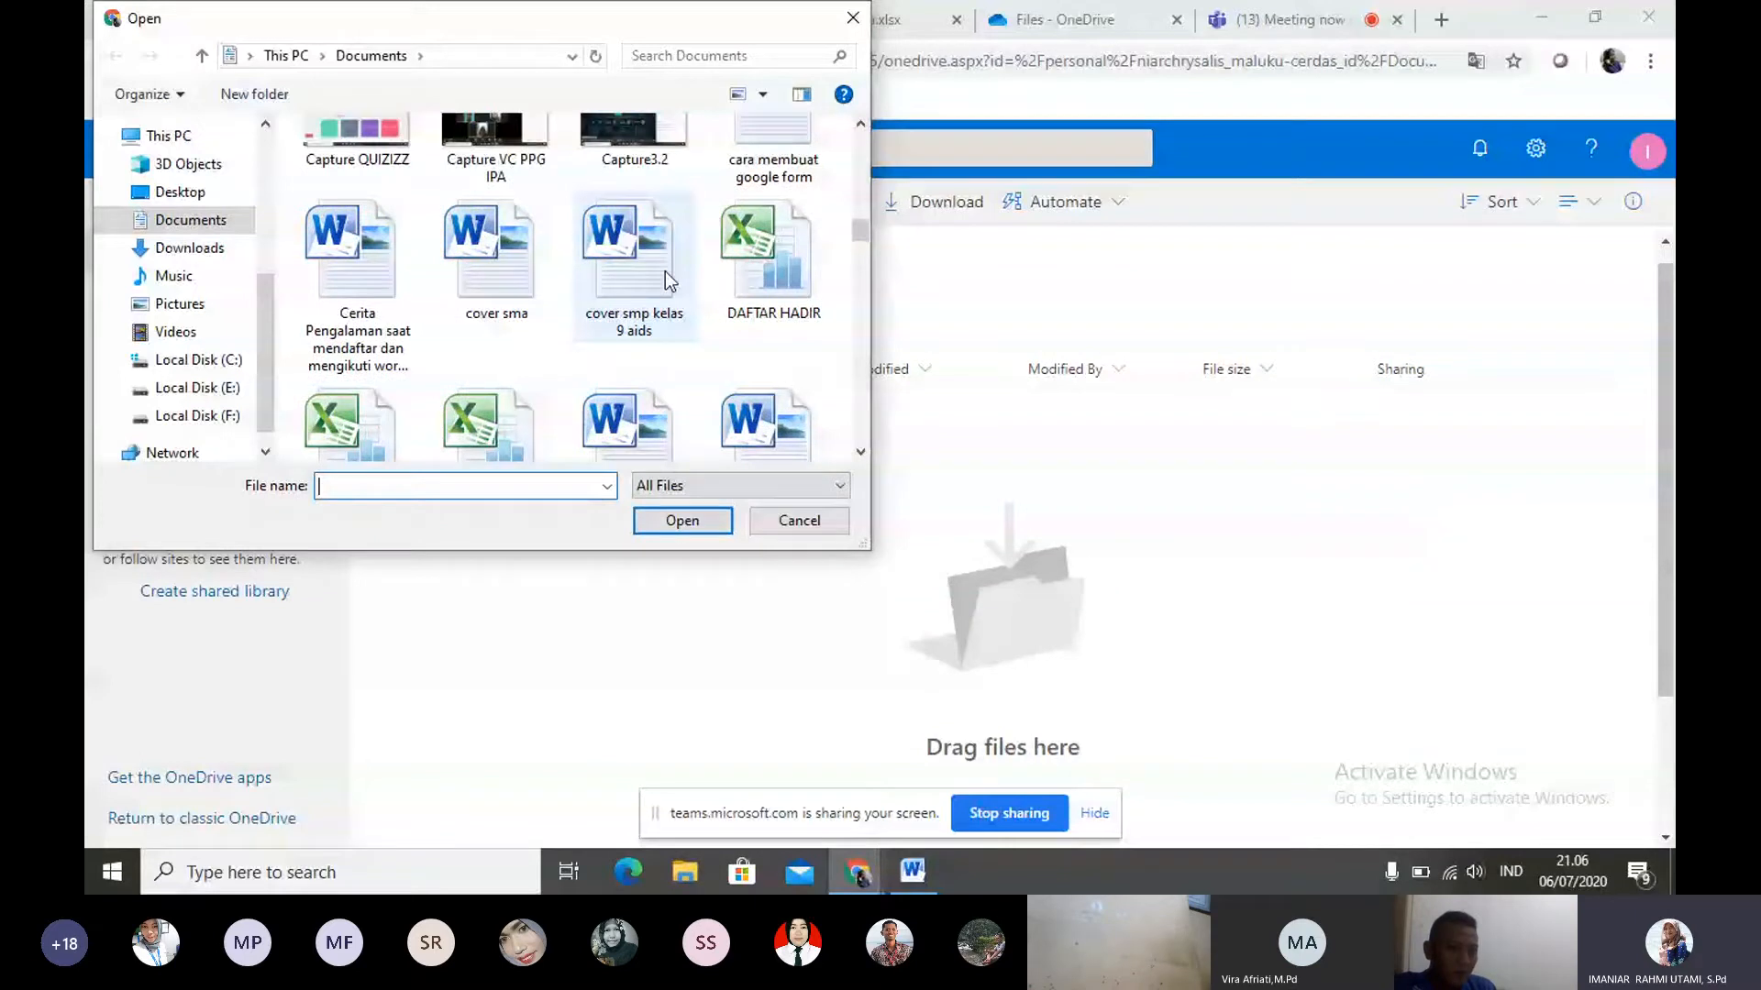
{"action": "double_click", "coordinate": [664, 271]}
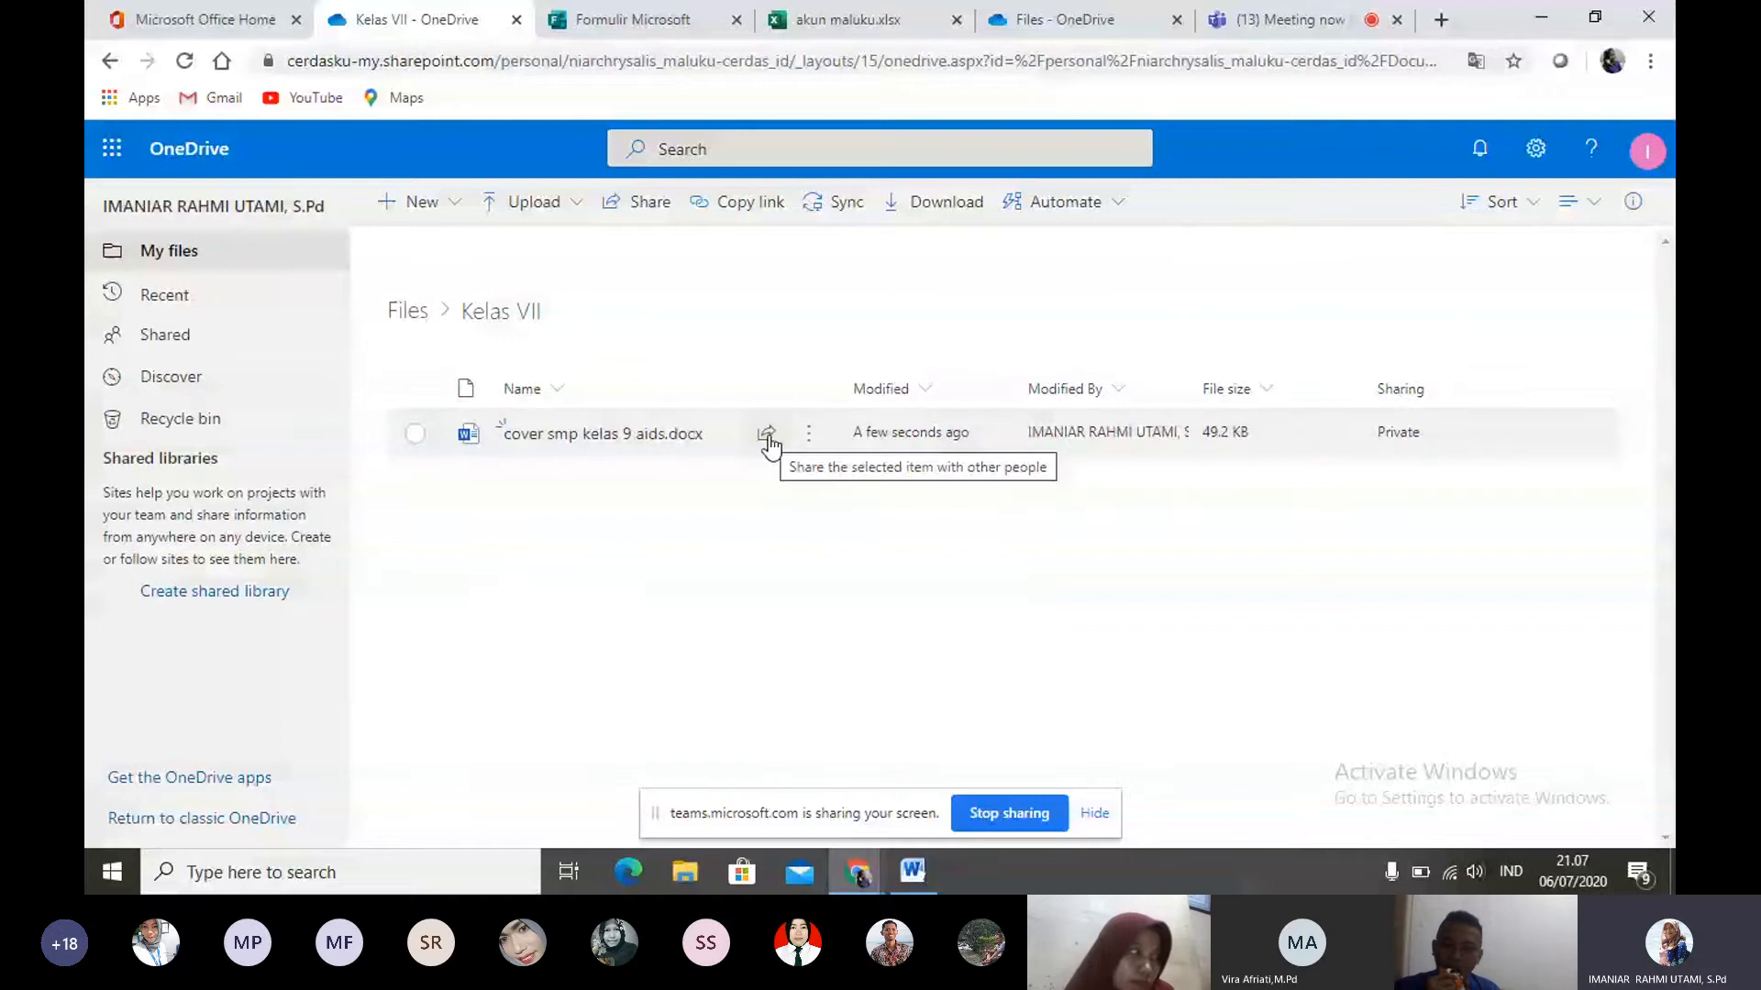
- Check the sharing option of "cover smp kelas 9 aids.docx", then return to the top-level files
{"action": "mouse_move", "coordinate": [769, 441]}
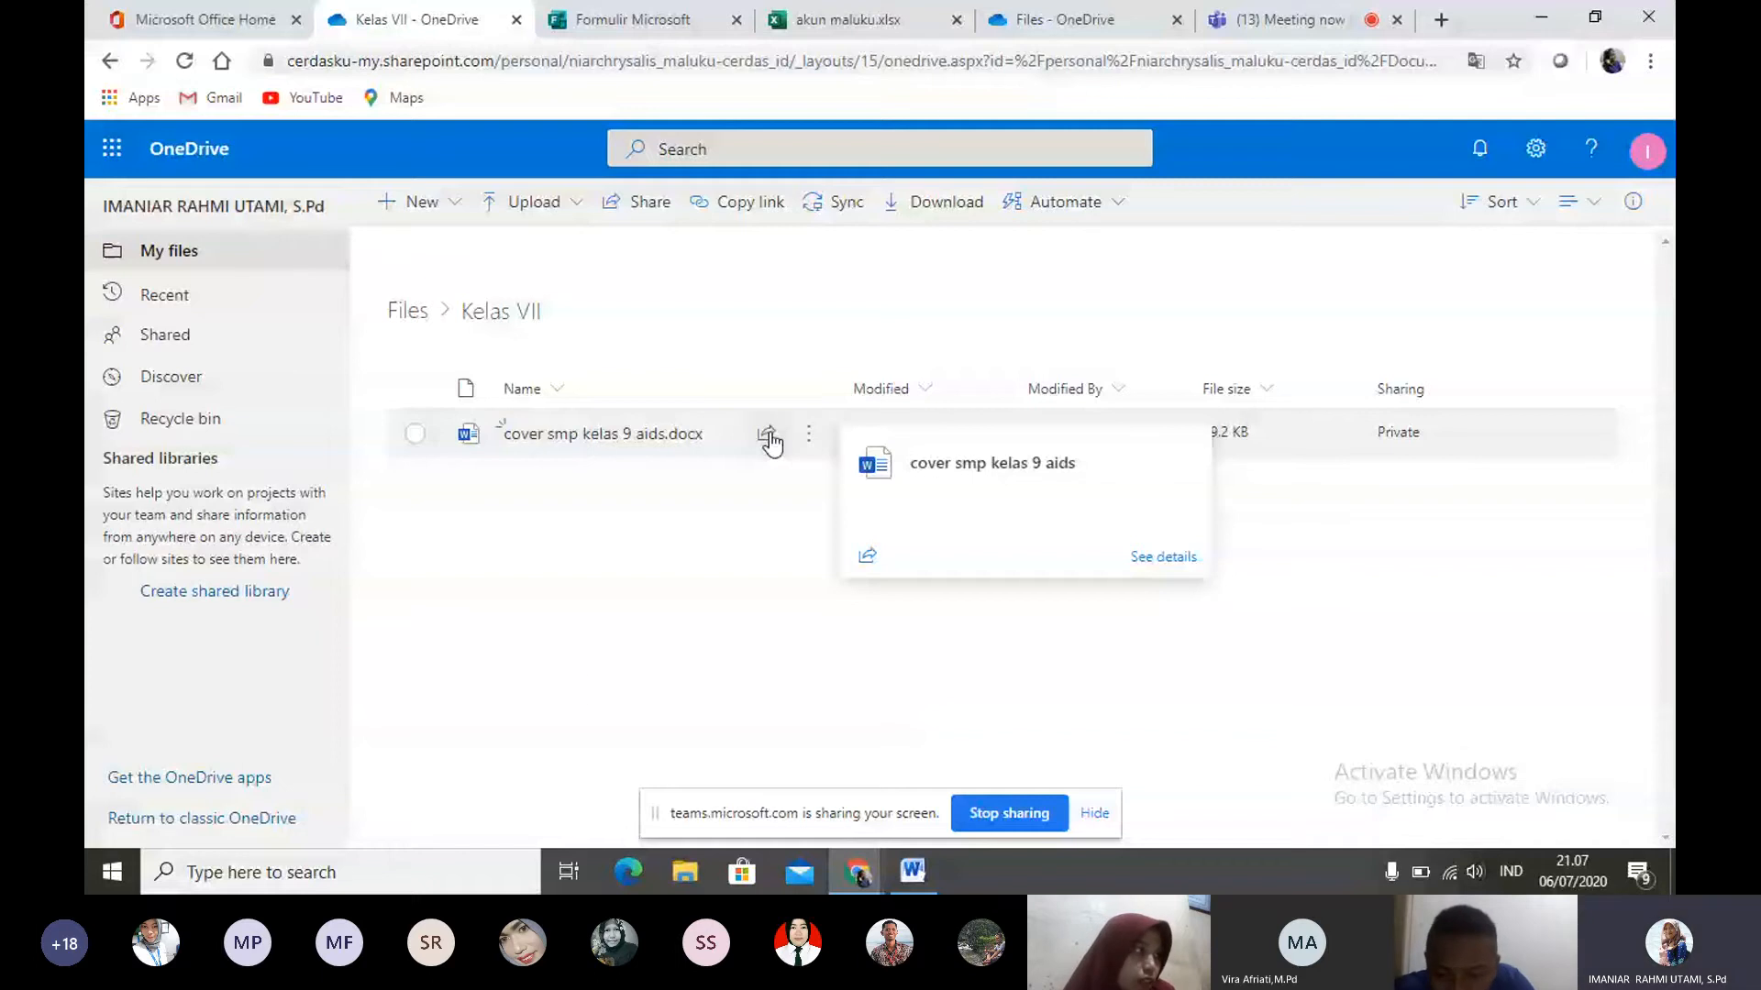
{"action": "left_click", "coordinate": [768, 437]}
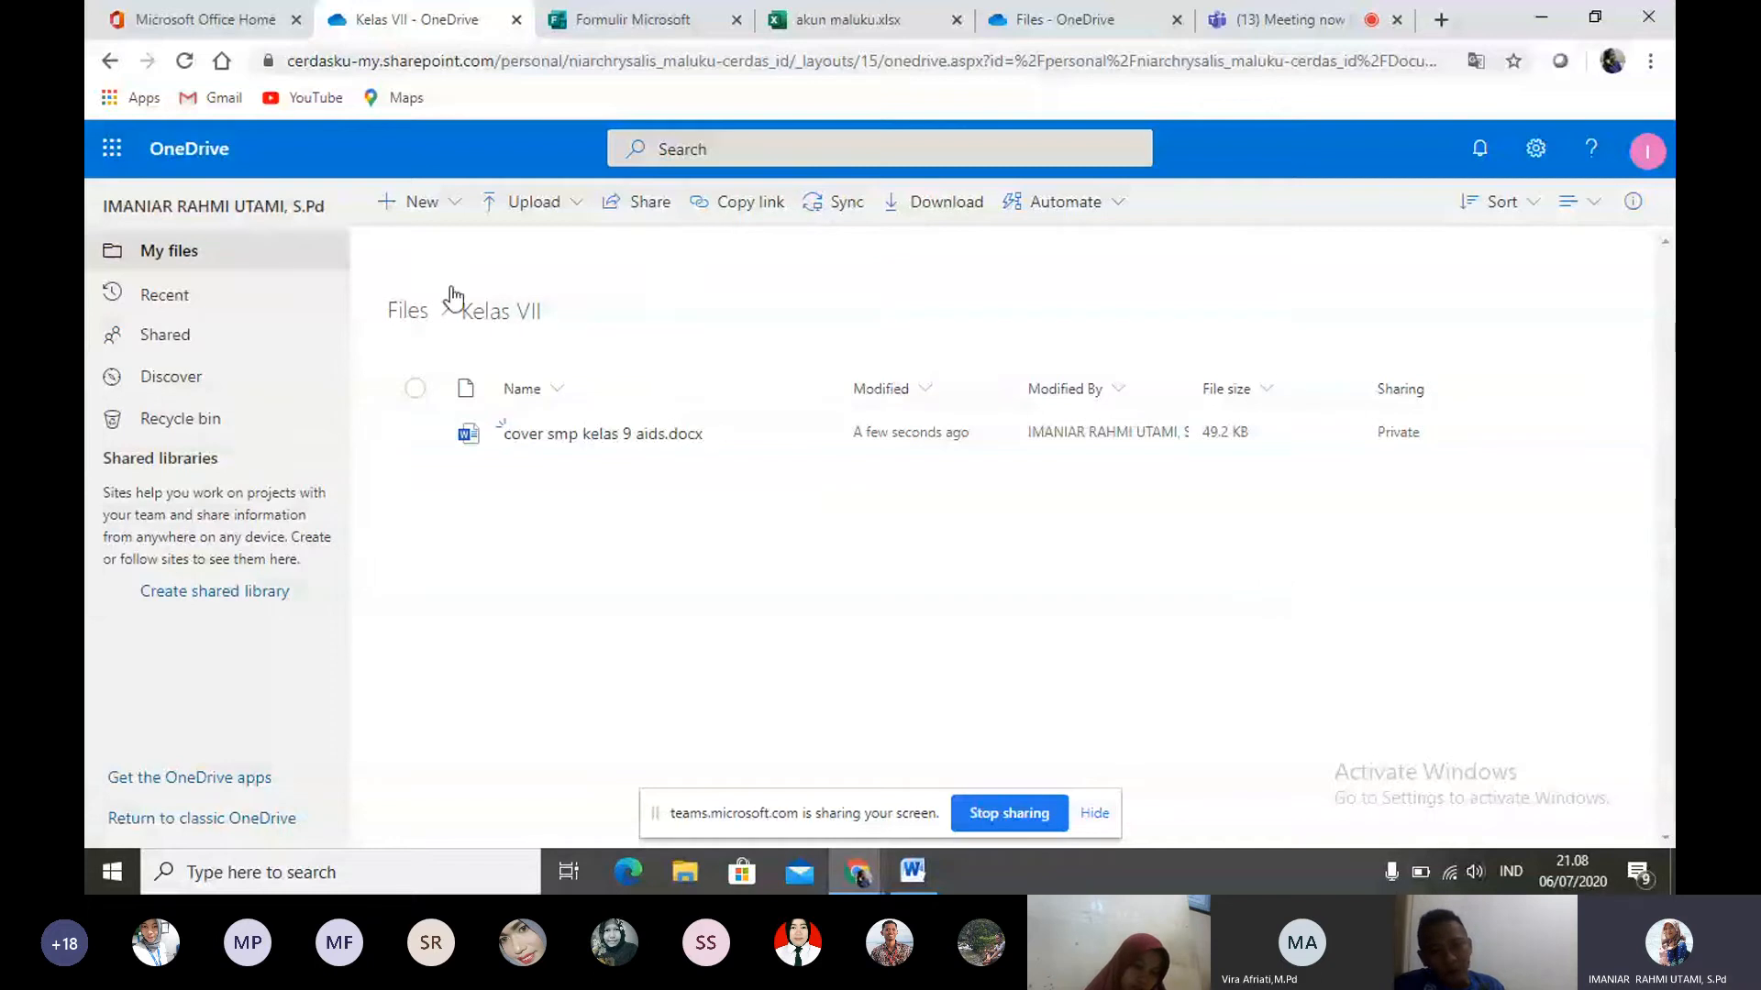
{"action": "left_click", "coordinate": [413, 311]}
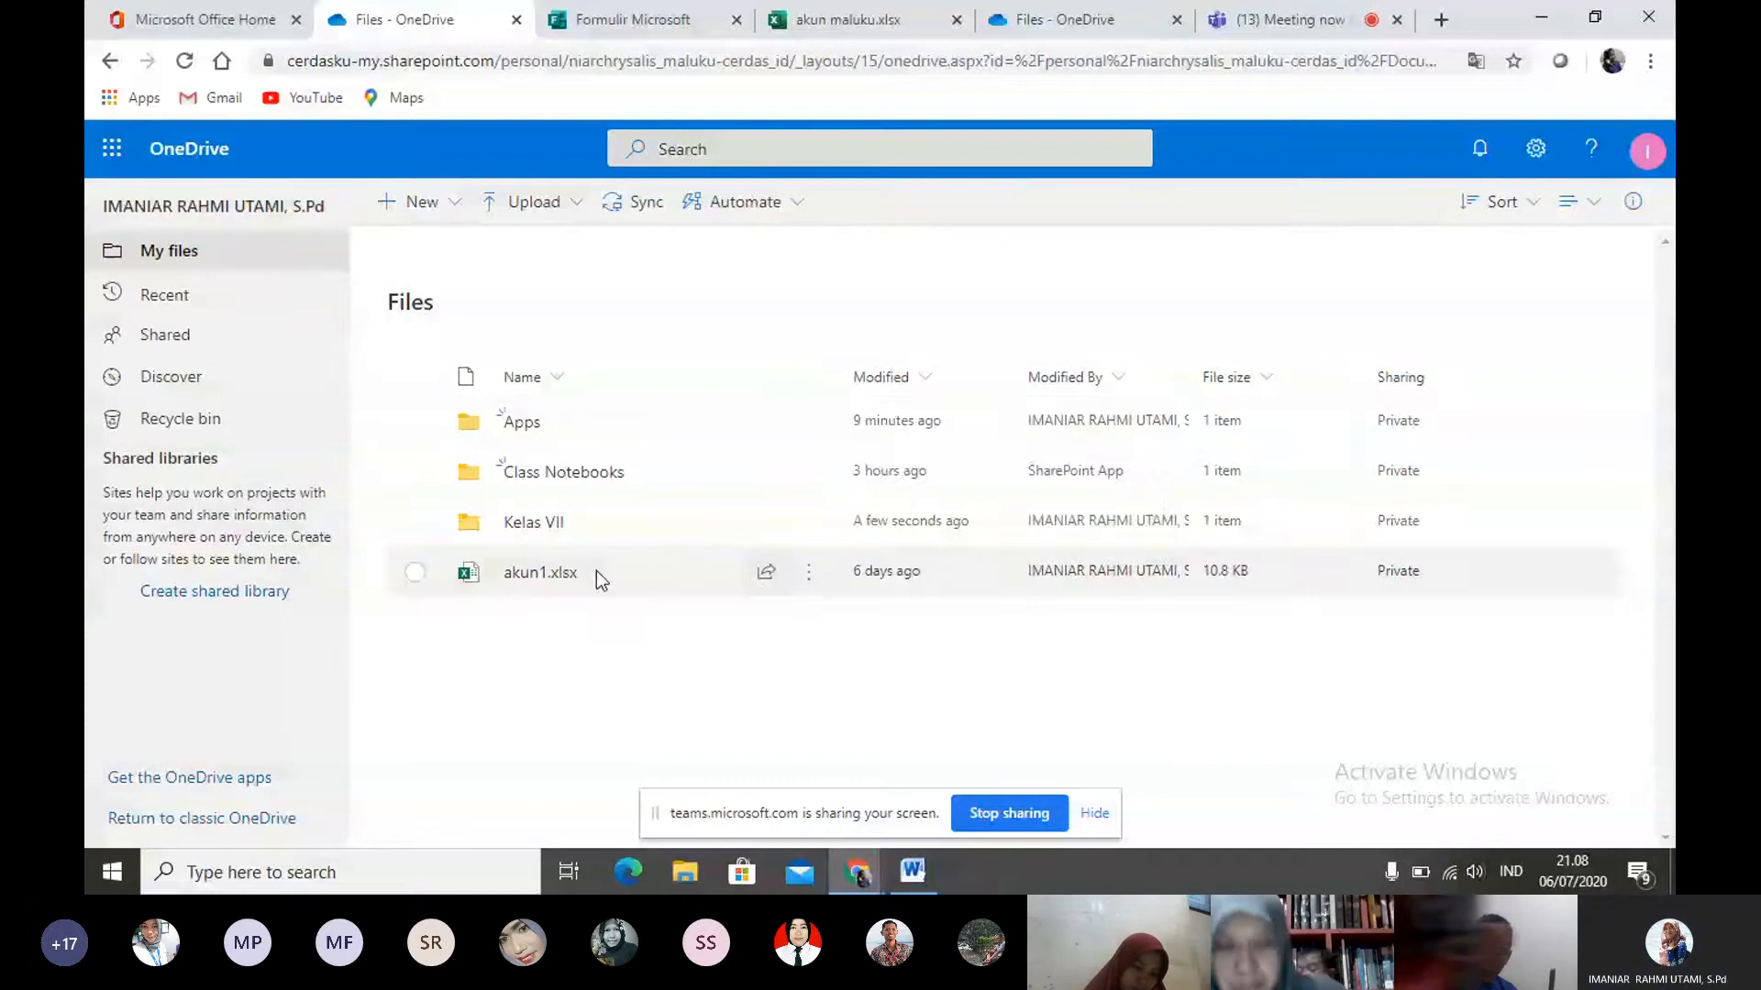
- Share akun1.xlsx with a colleague found by account name, sending a link that anyone can edit
{"action": "left_click", "coordinate": [767, 574]}
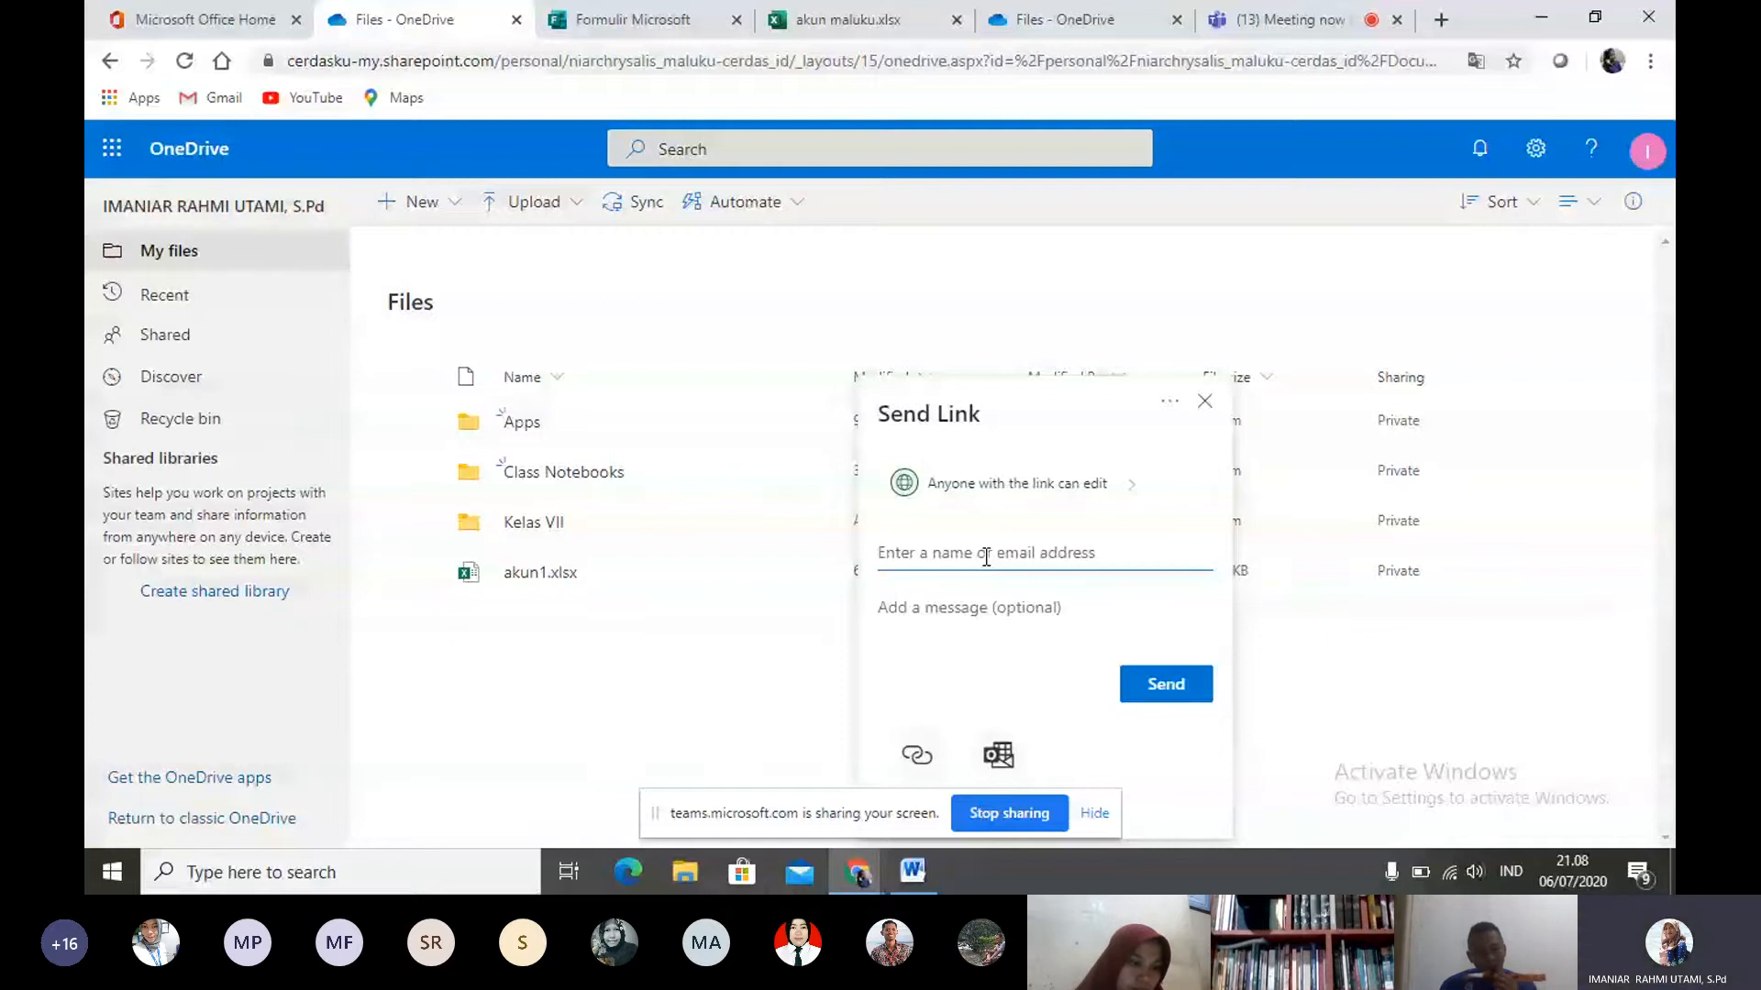
{"action": "type", "text": "budi"}
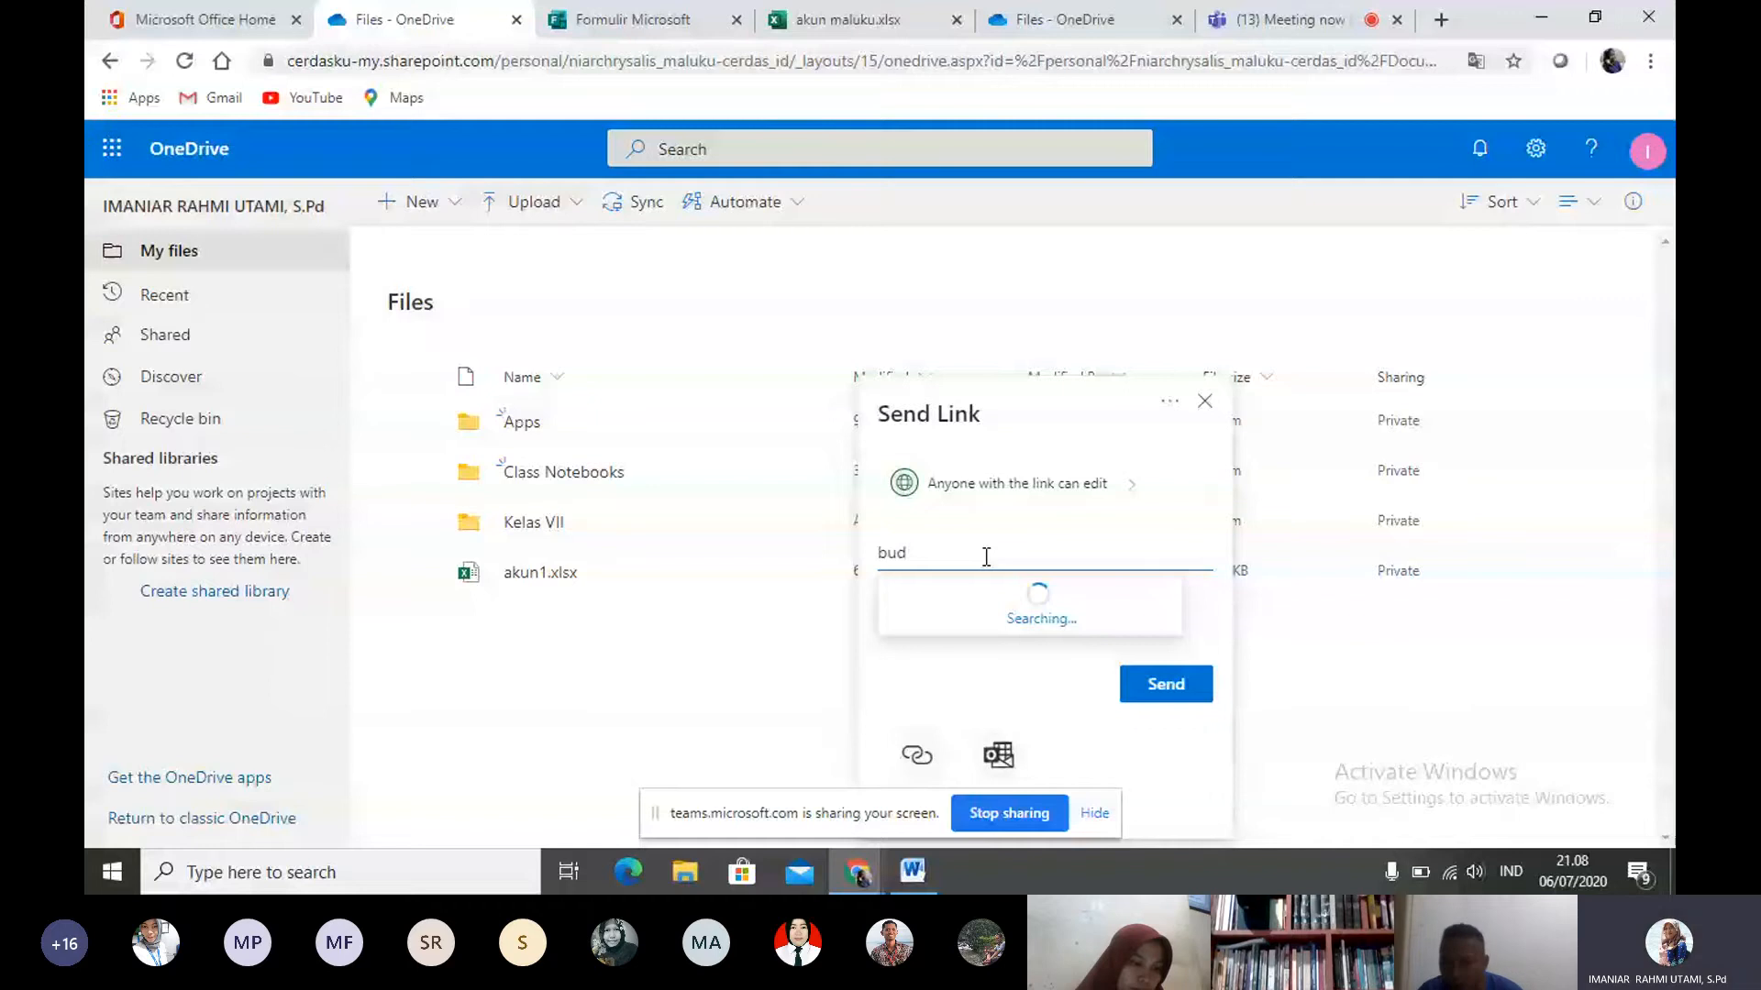
{"action": "key", "text": "BackSpace"}
{"action": "key", "text": "BackSpace"}
{"action": "key", "text": "BackSpace"}
{"action": "type", "text": "sbudi"}
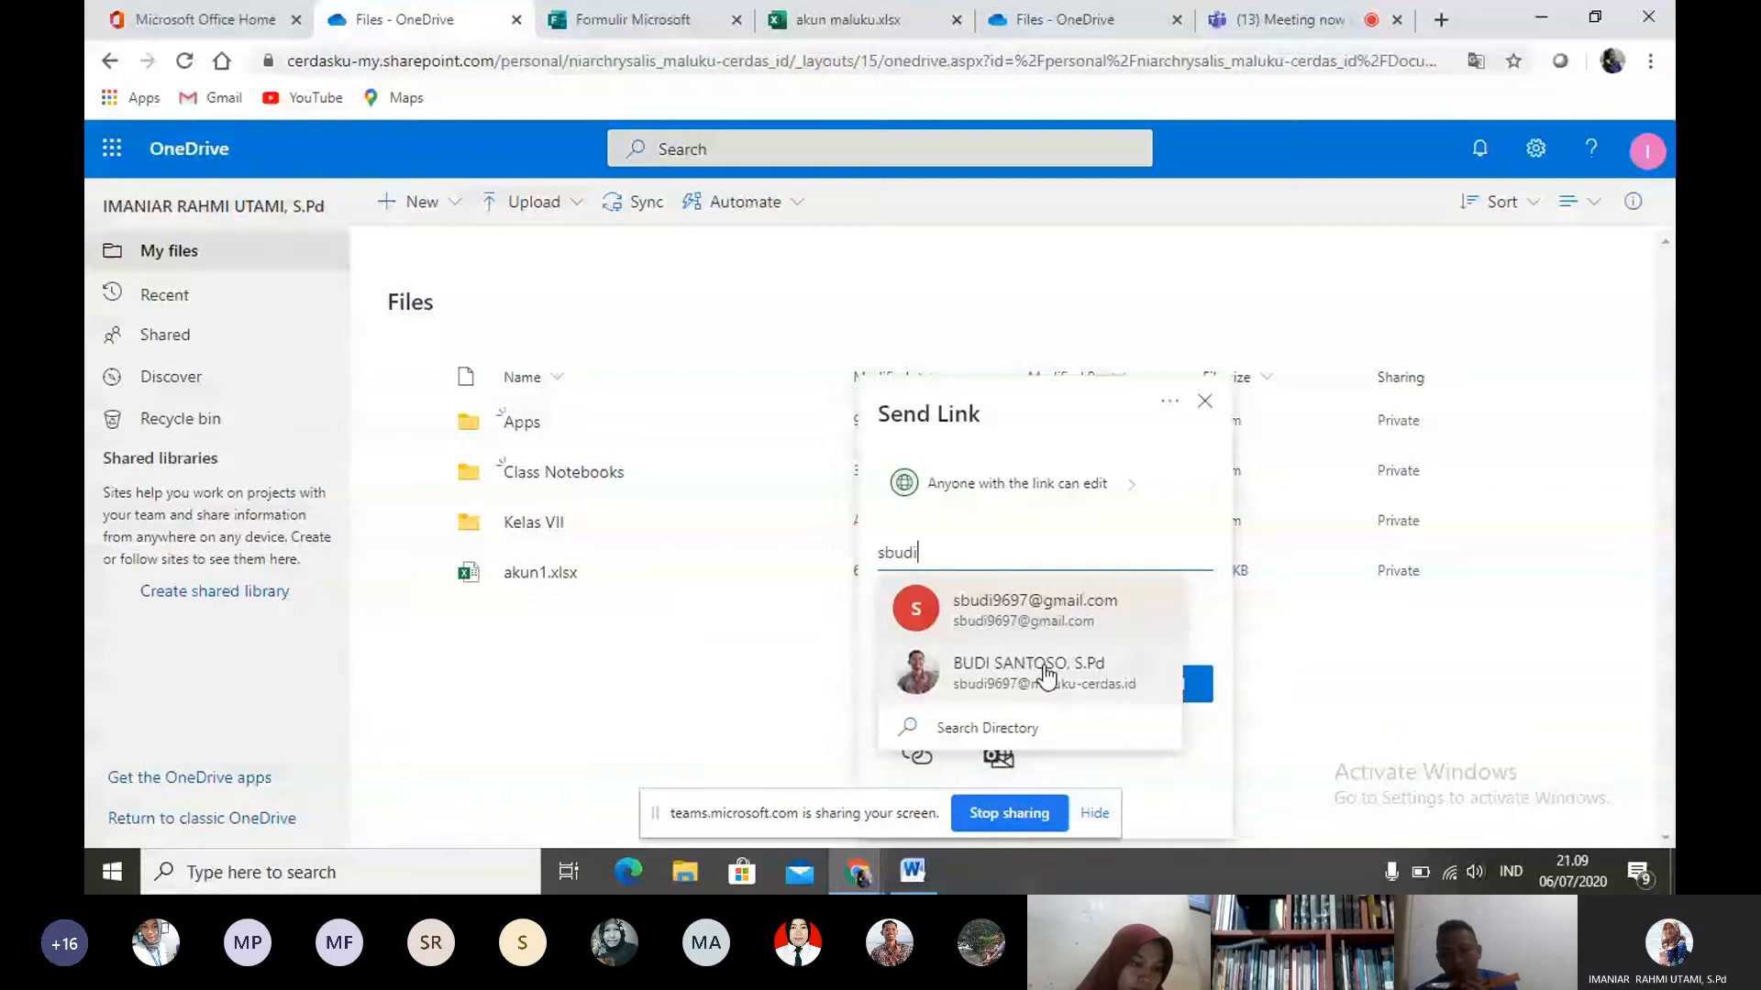
{"action": "left_click", "coordinate": [1047, 676]}
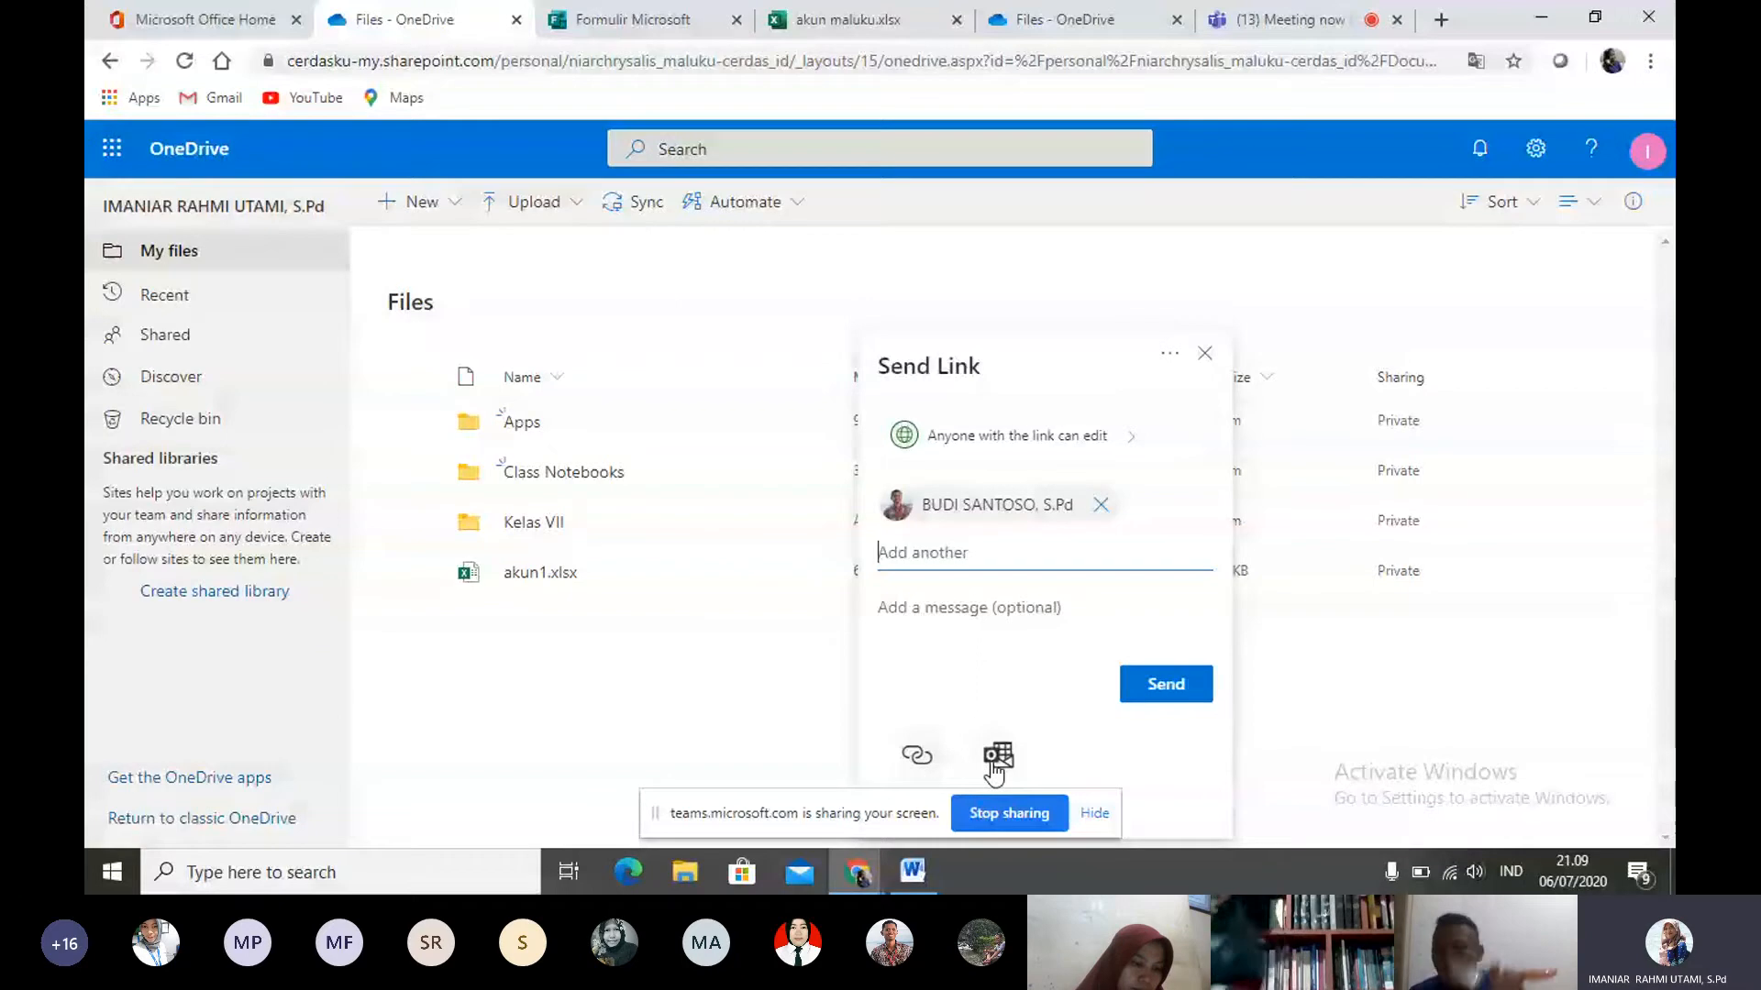
{"action": "left_click", "coordinate": [1149, 695]}
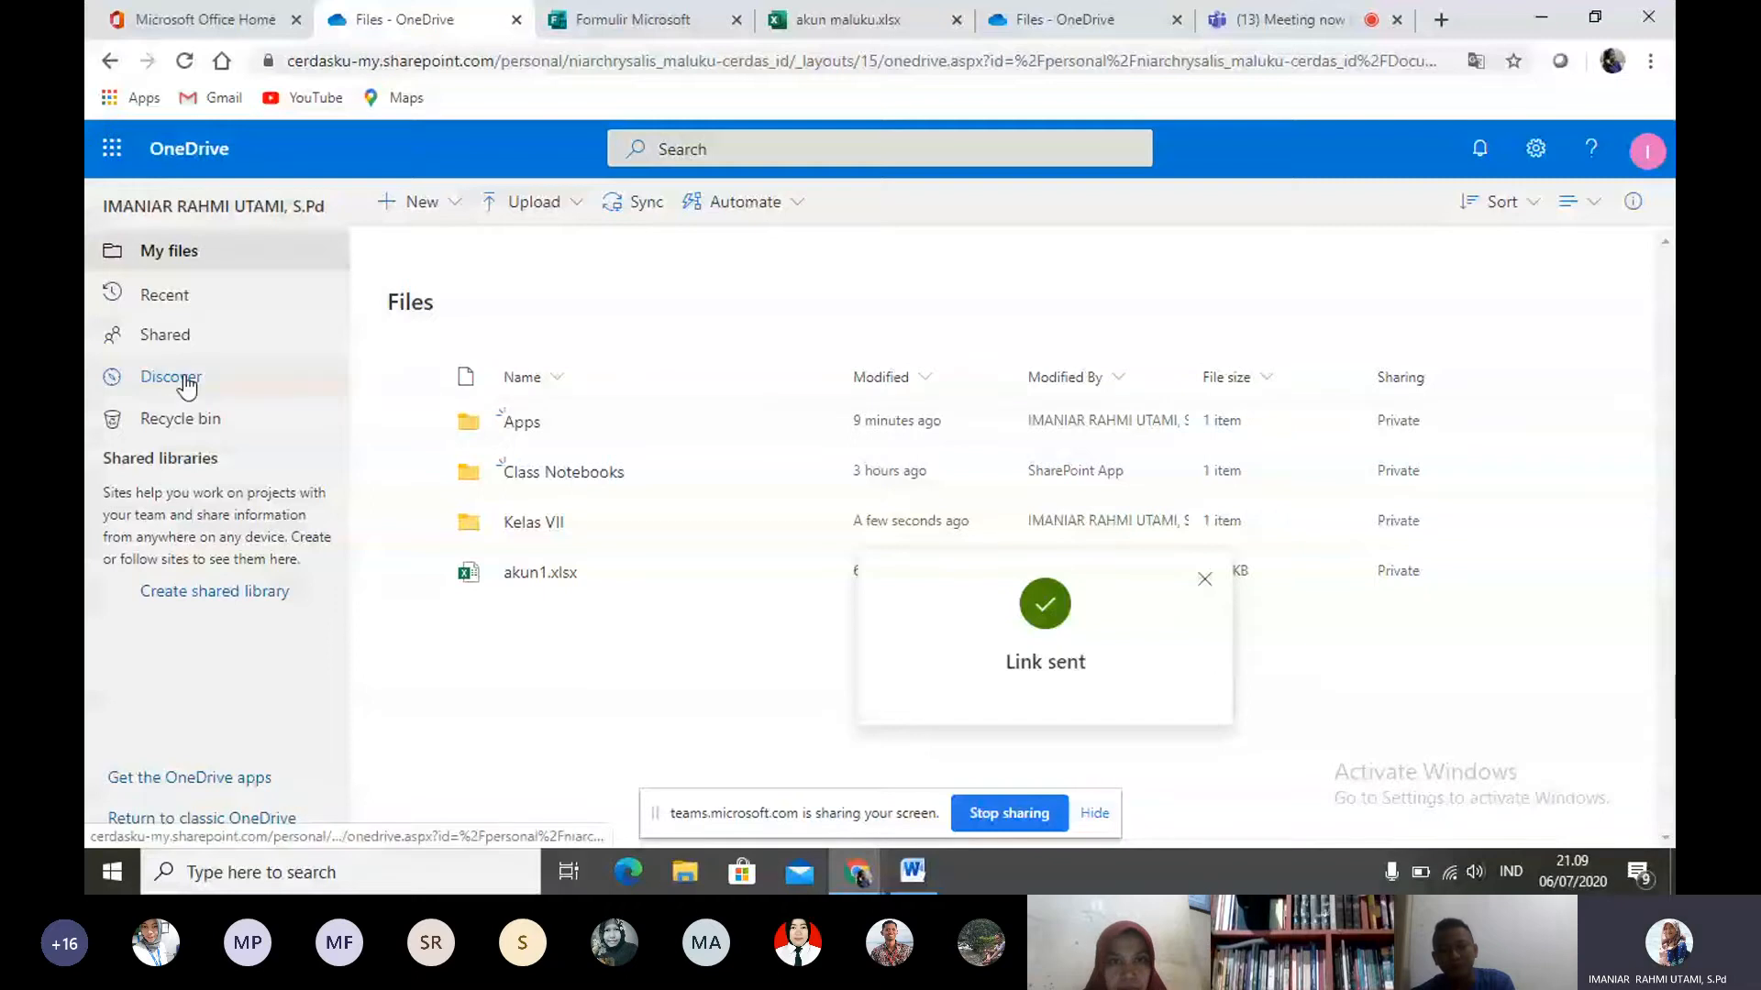
- View the files shared with me, open akun maluku.xlsx, and switch back to OneDrive
{"action": "left_click", "coordinate": [165, 334]}
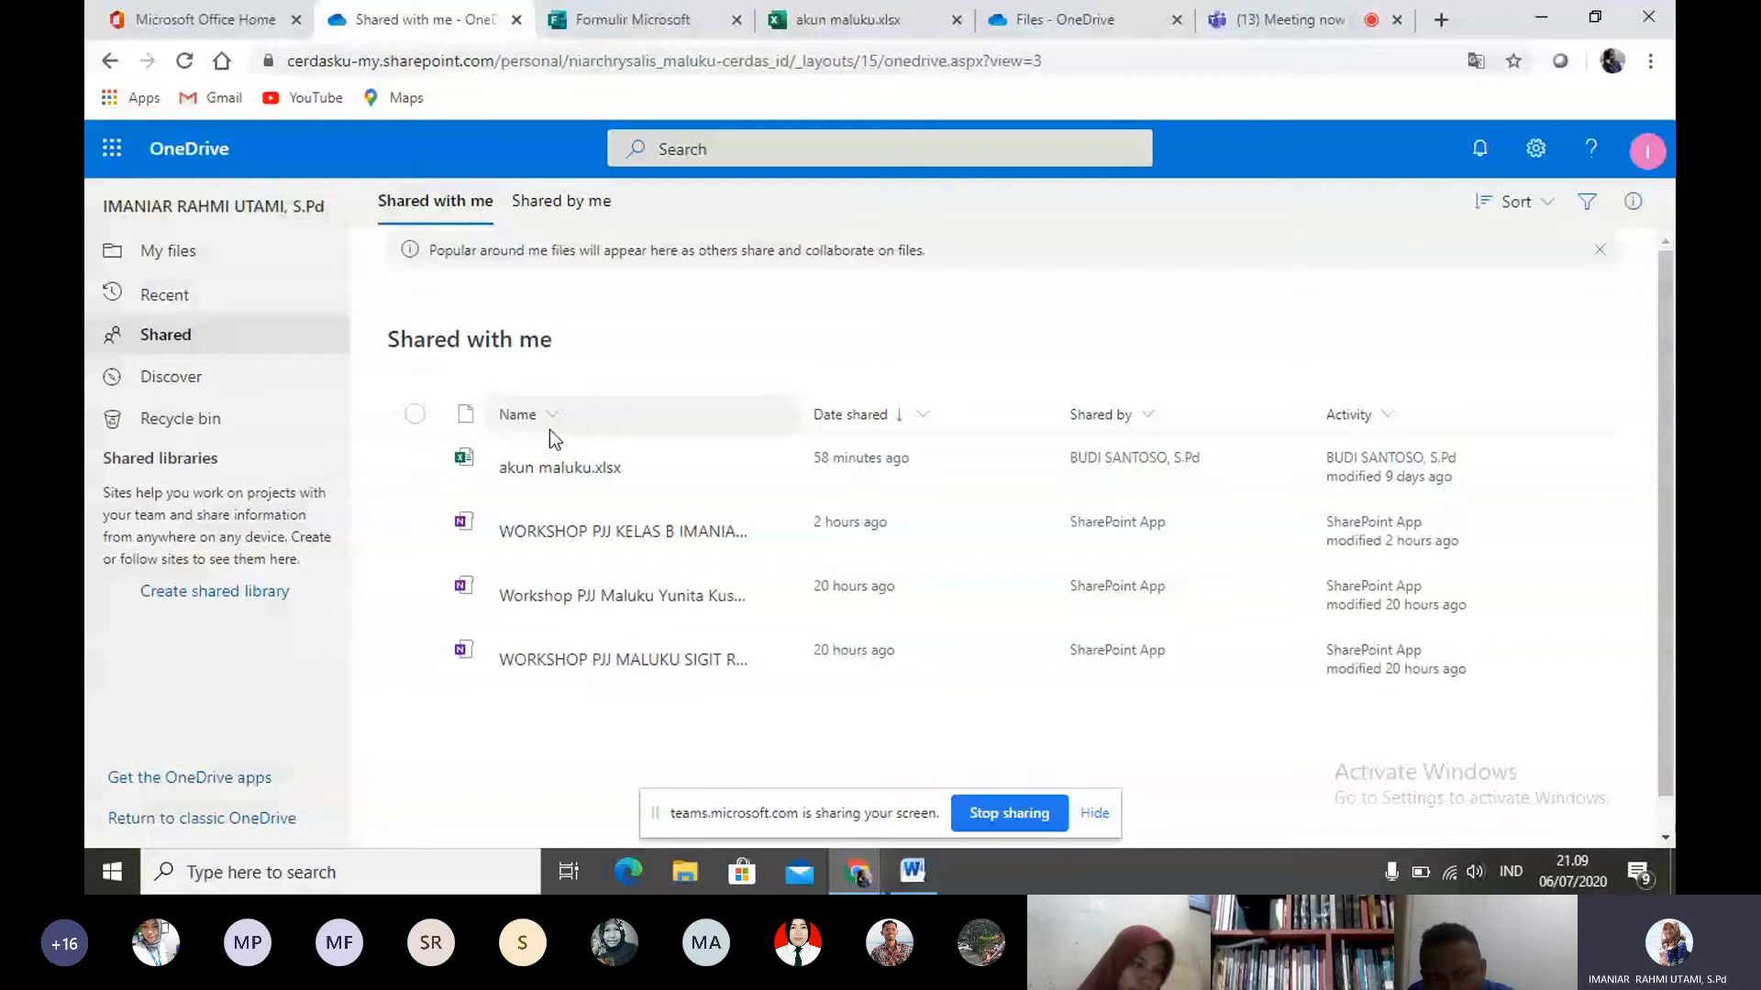
{"action": "left_click", "coordinate": [609, 469]}
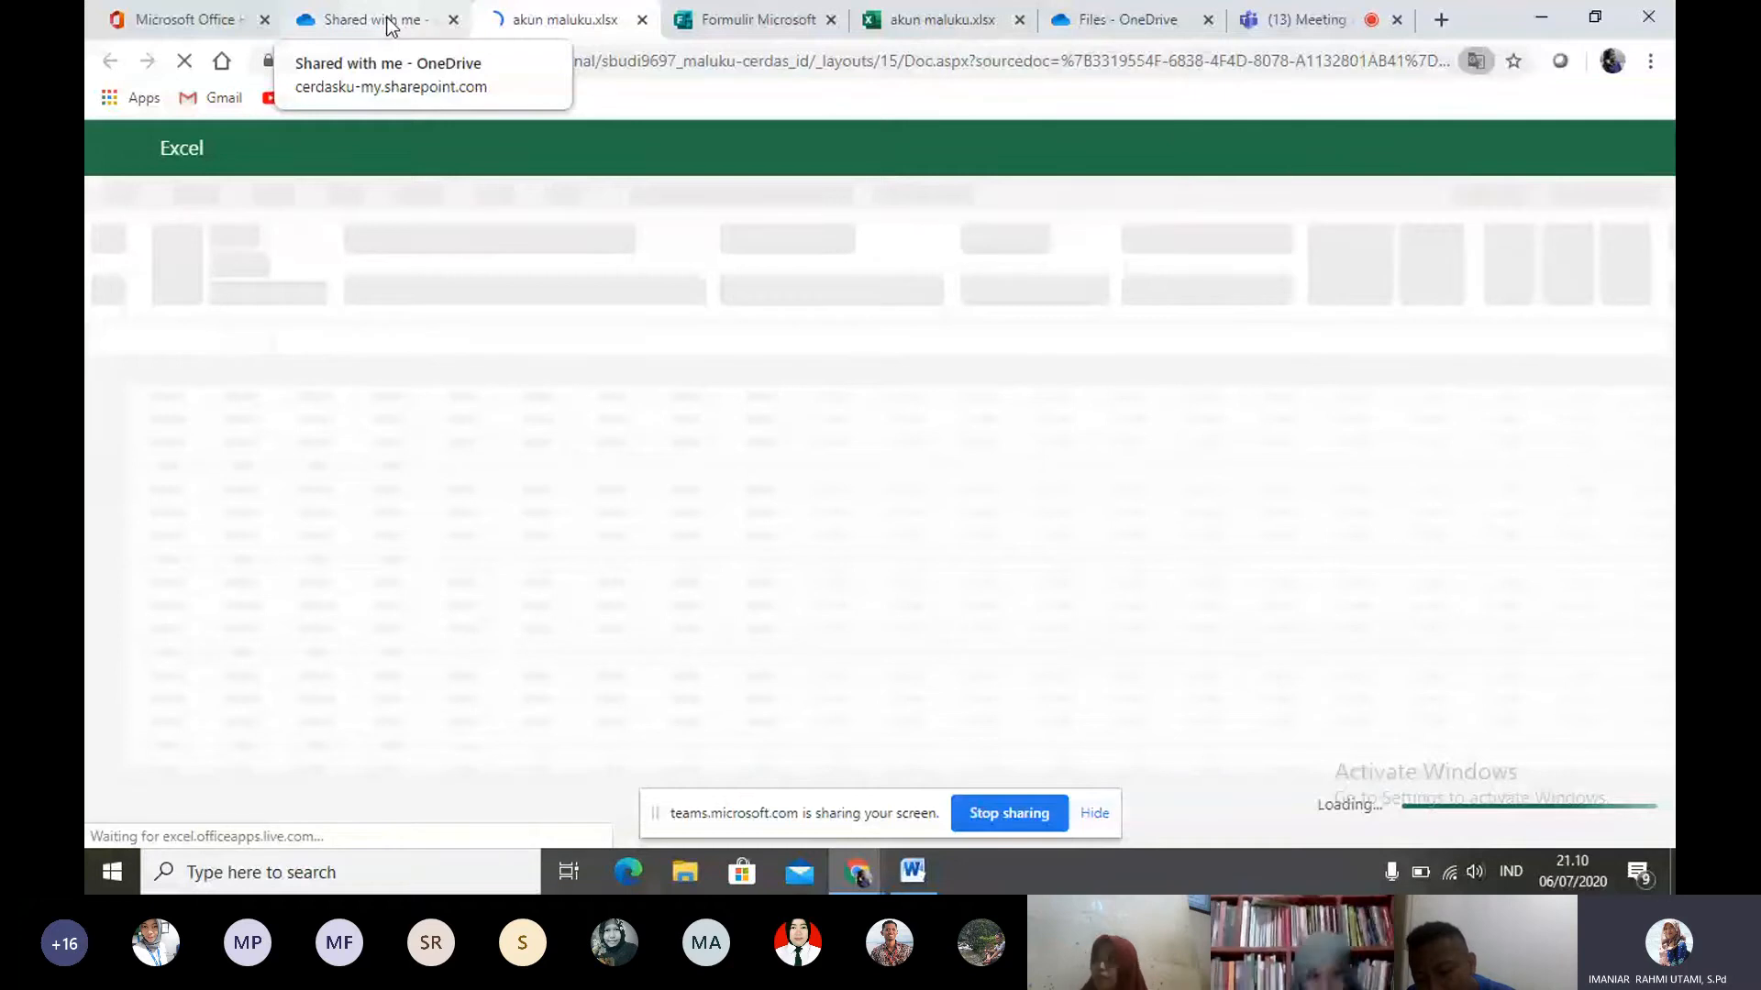
{"action": "left_click", "coordinate": [387, 22]}
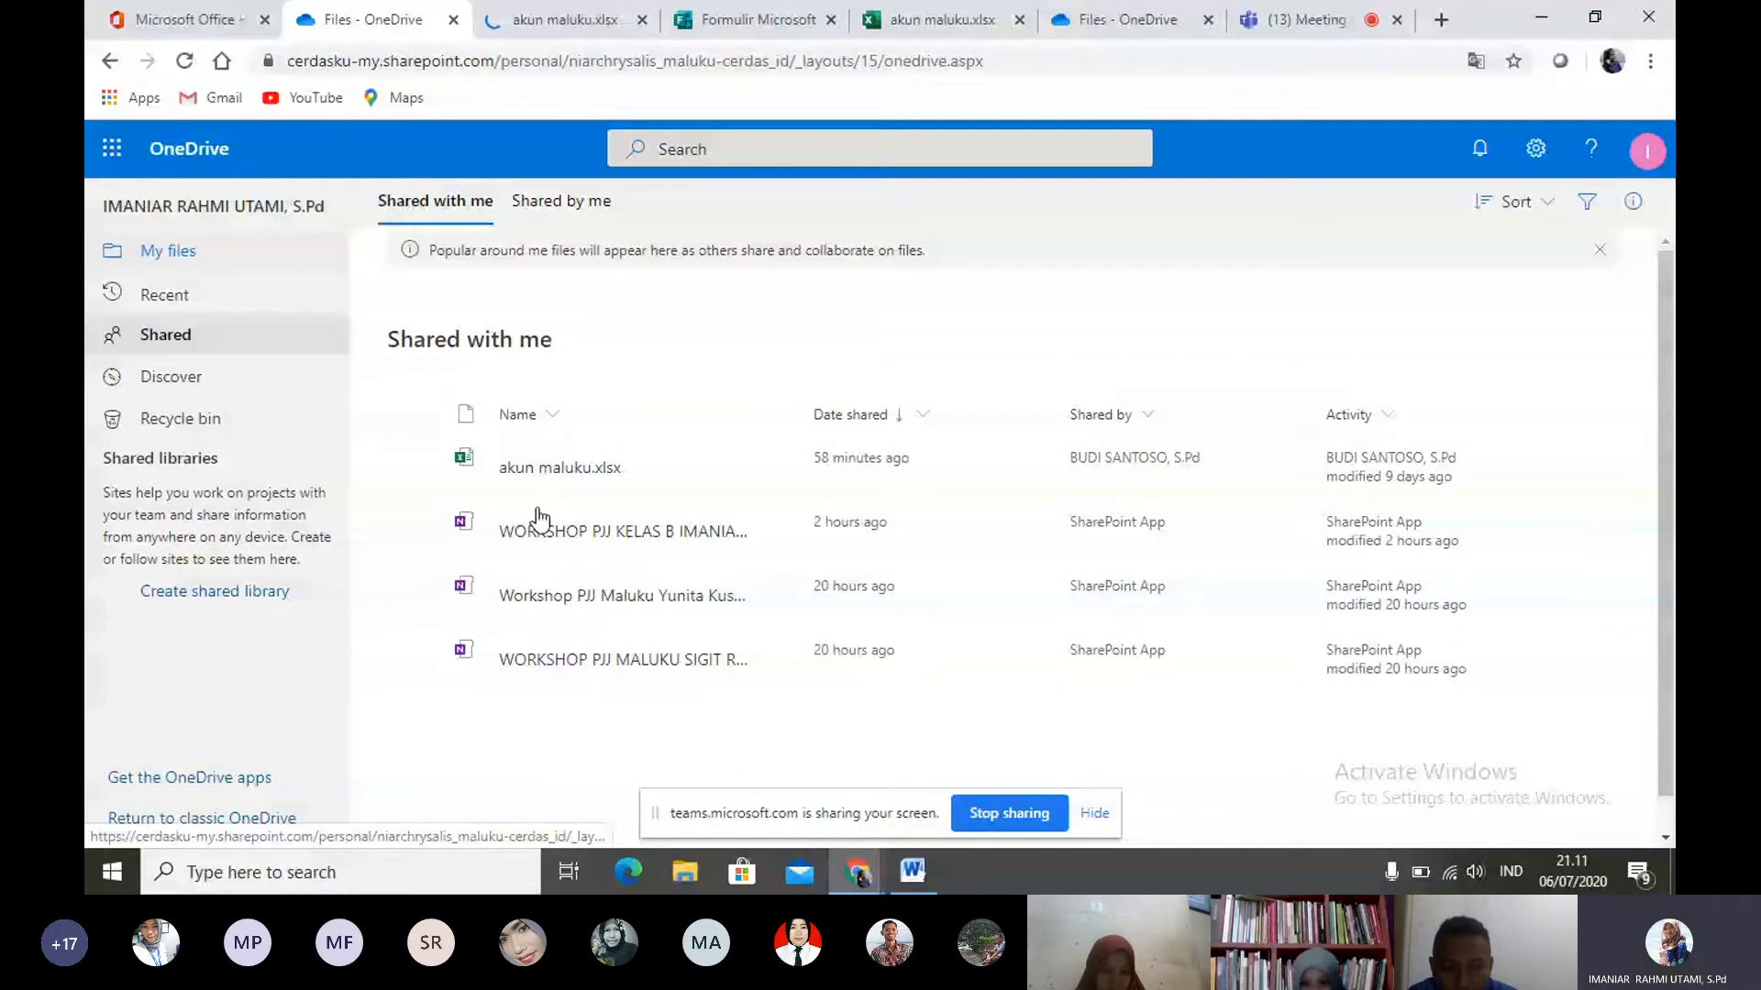
- Return to the personal files and review the new item types again, without creating anything
{"action": "left_click", "coordinate": [236, 258]}
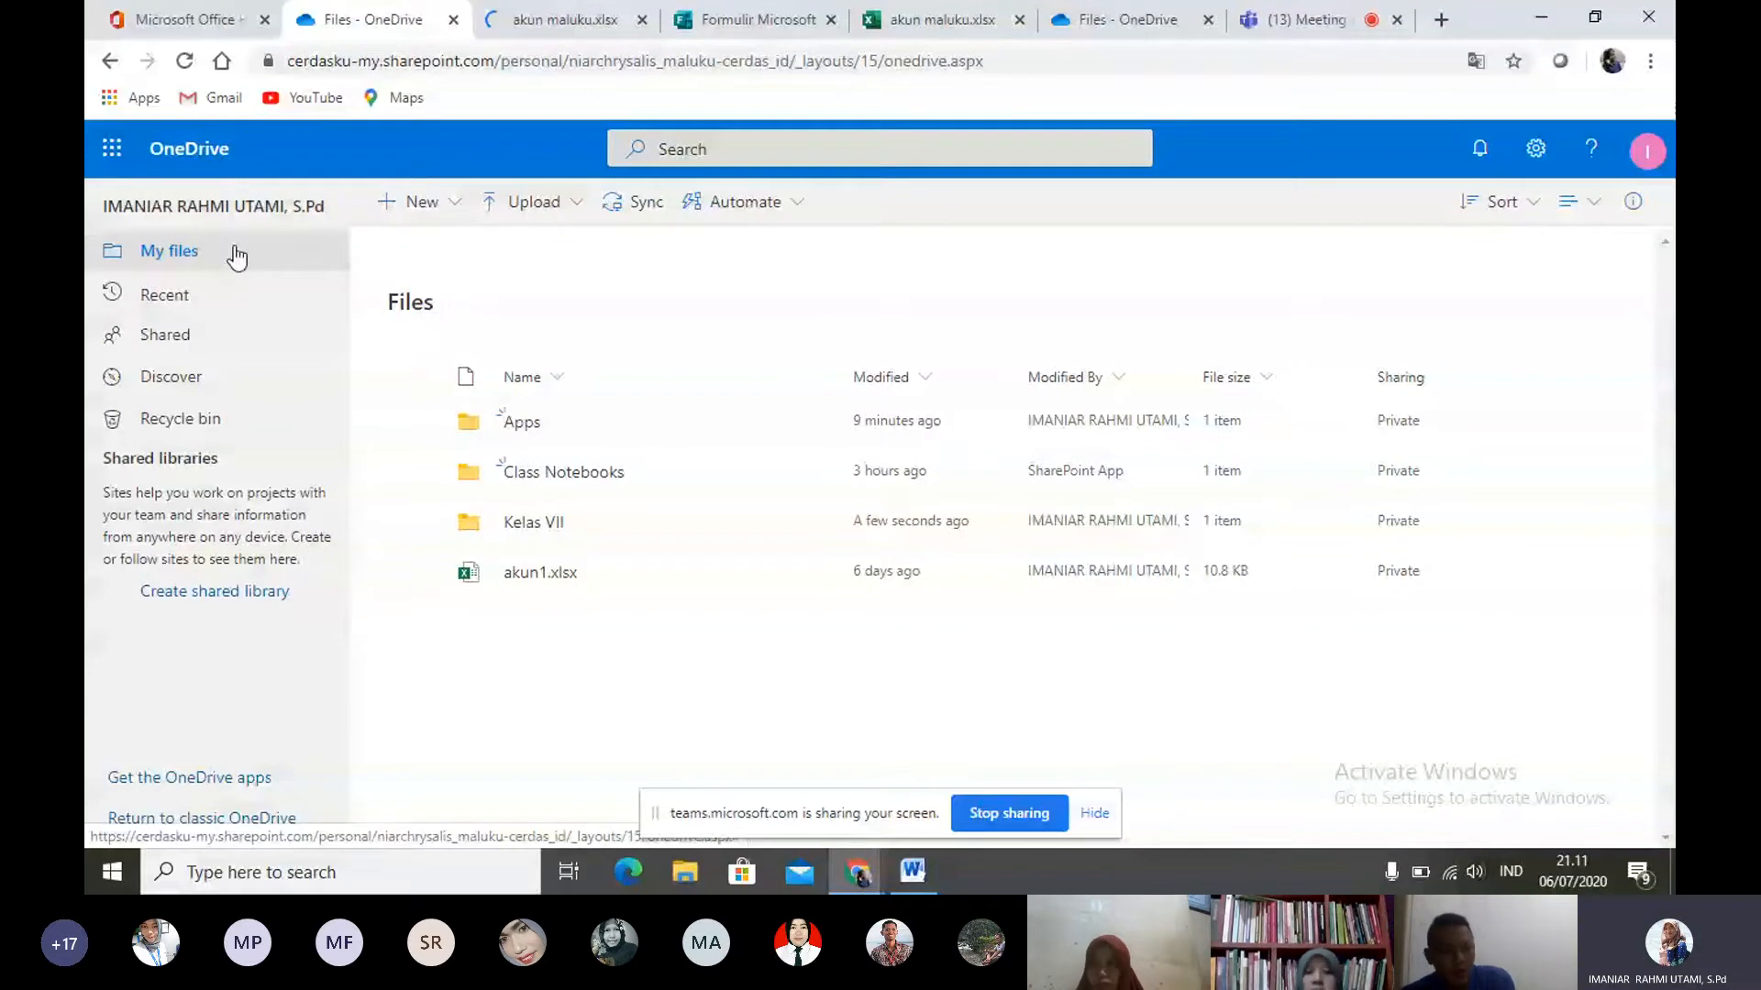
{"action": "left_click", "coordinate": [410, 201]}
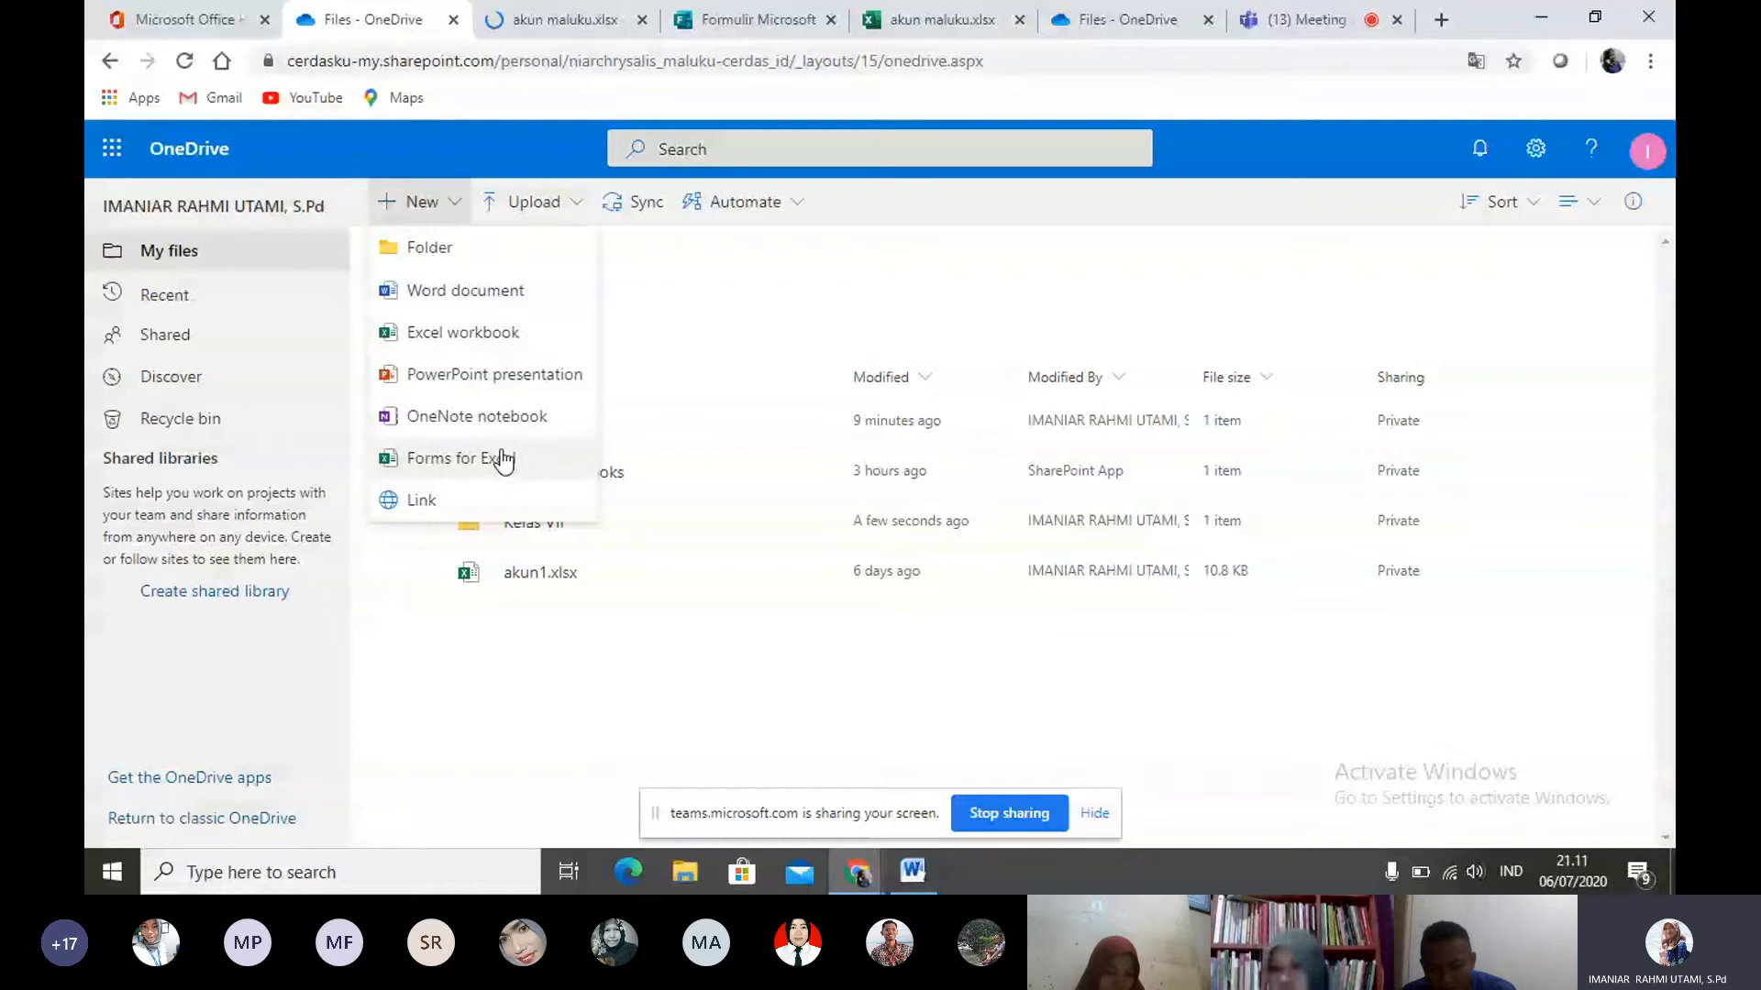
{"action": "left_click", "coordinate": [794, 310]}
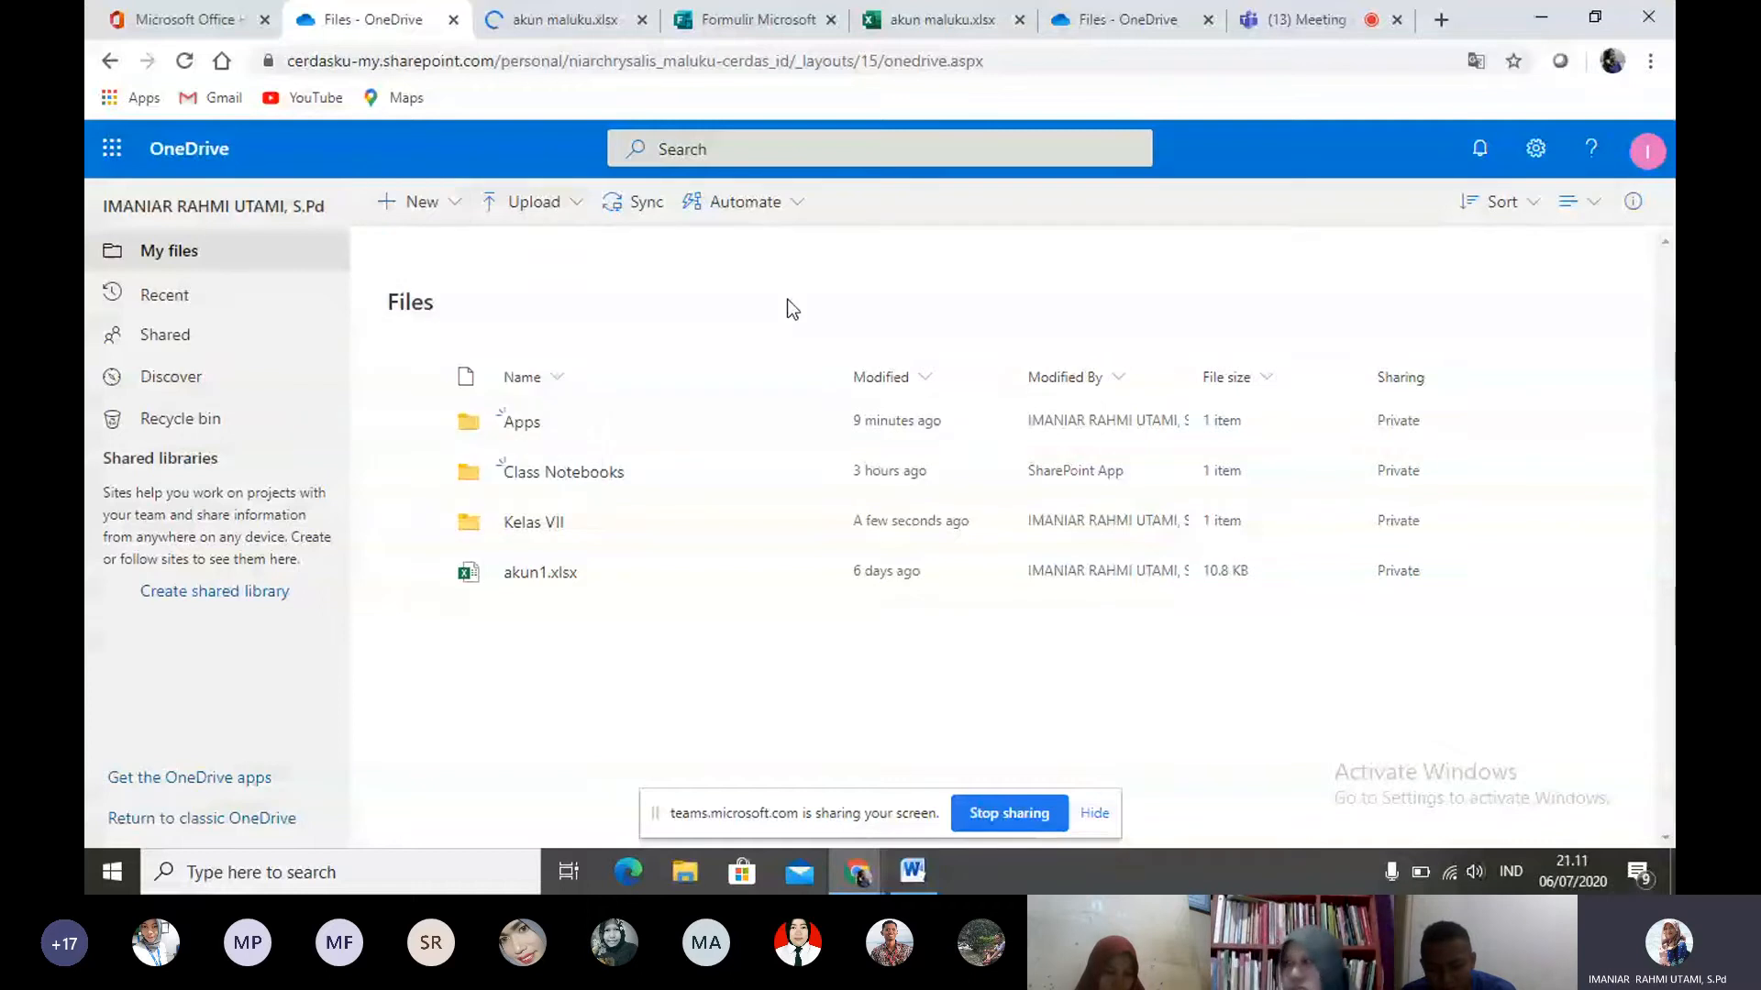